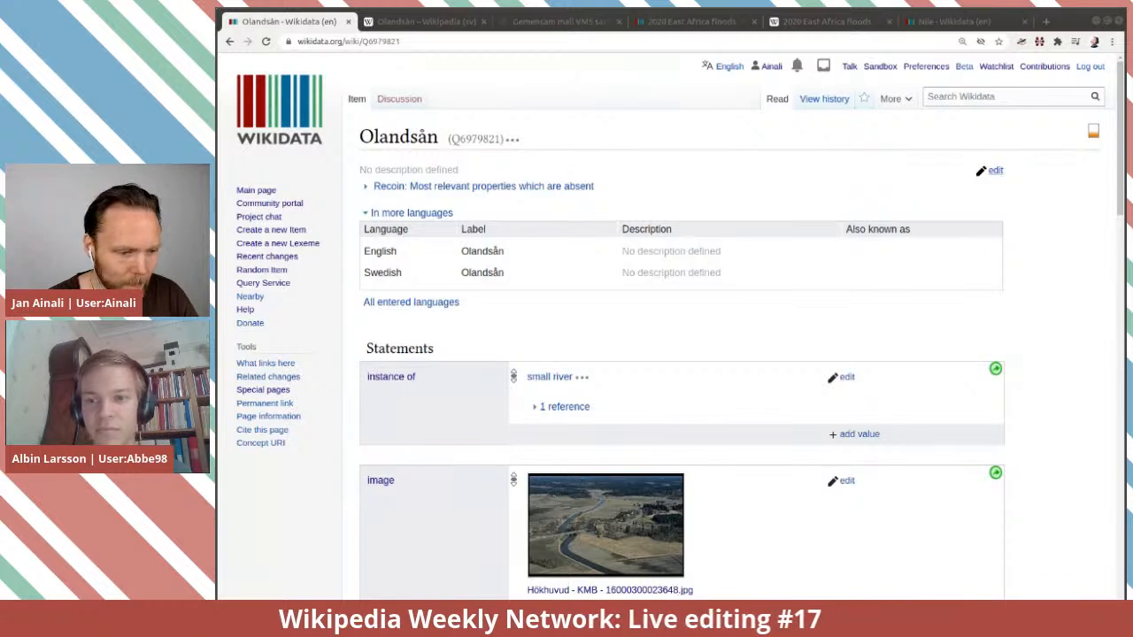
Step: Start editing the item's terms and enter the English description "river in Uppsala County, Sweden"
left_click(992, 171)
left_click(651, 252)
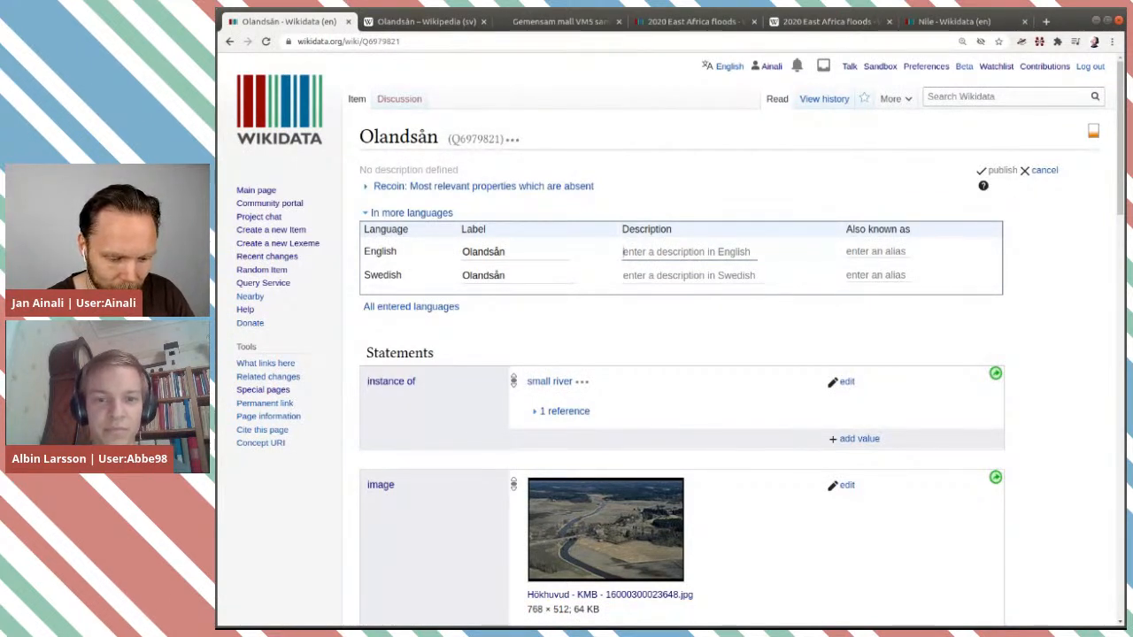
type("river in Sweden")
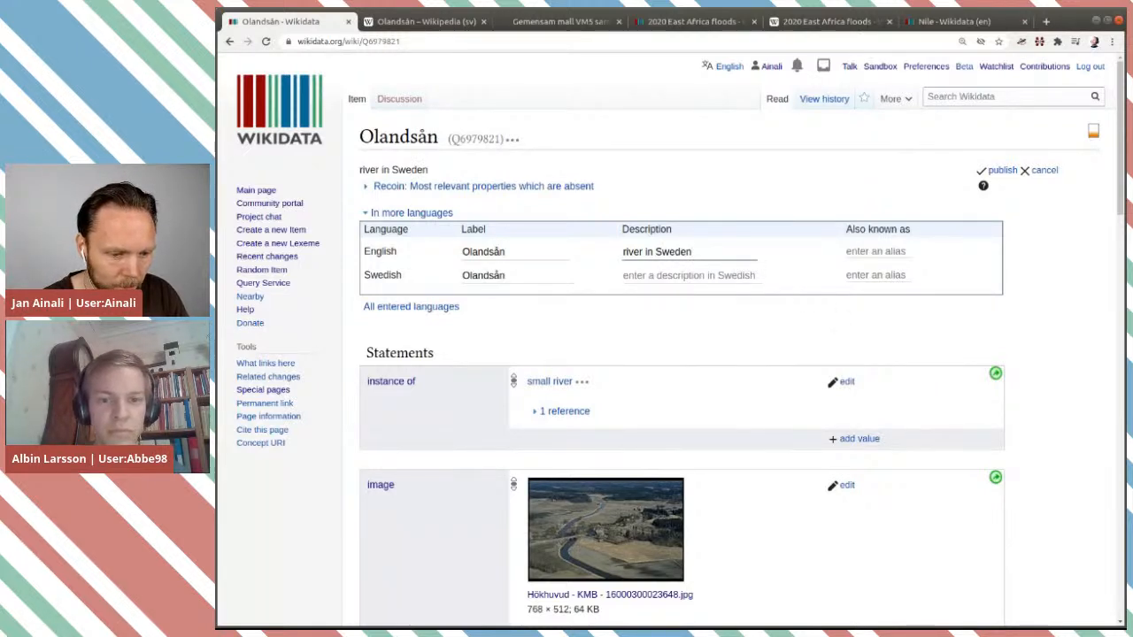
left_click(656, 252)
type("U")
type("ppsal")
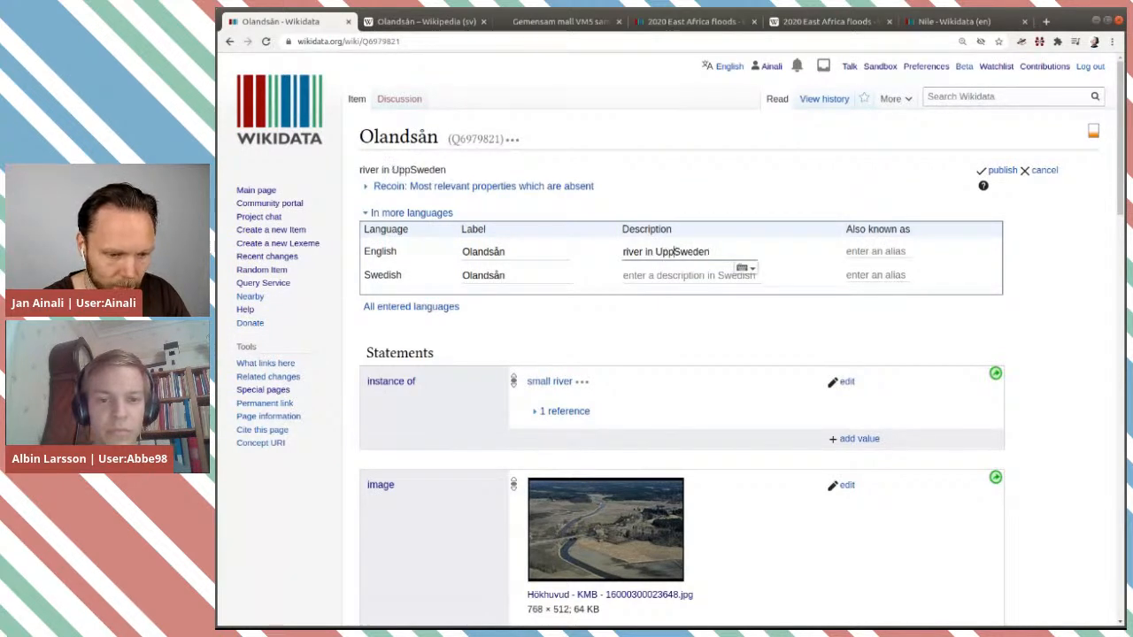
type("a ")
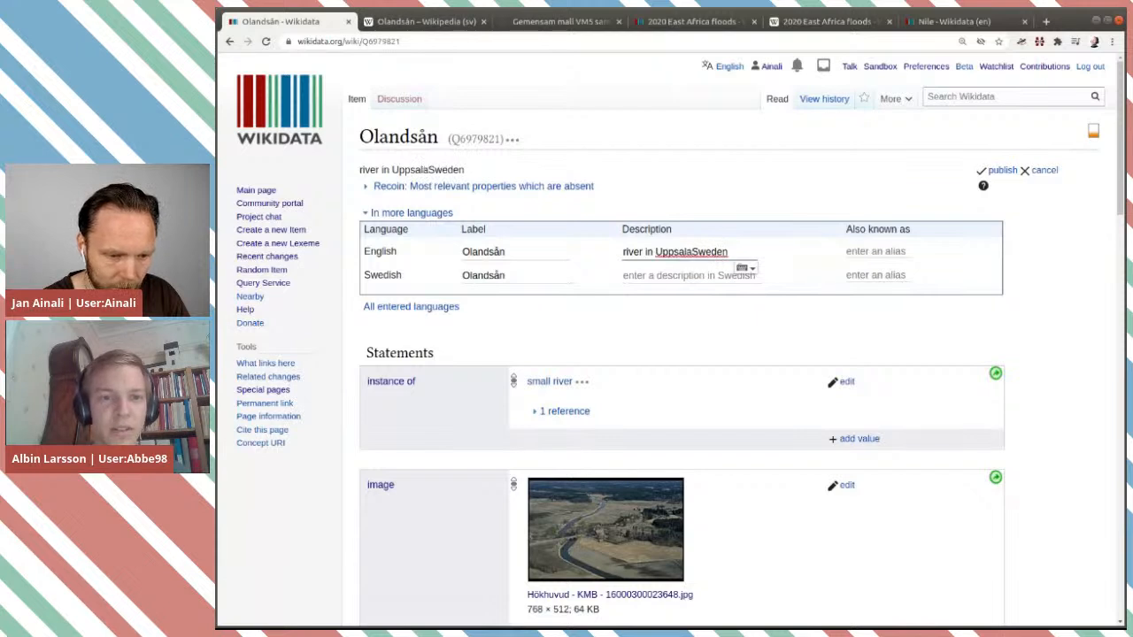
type("County,")
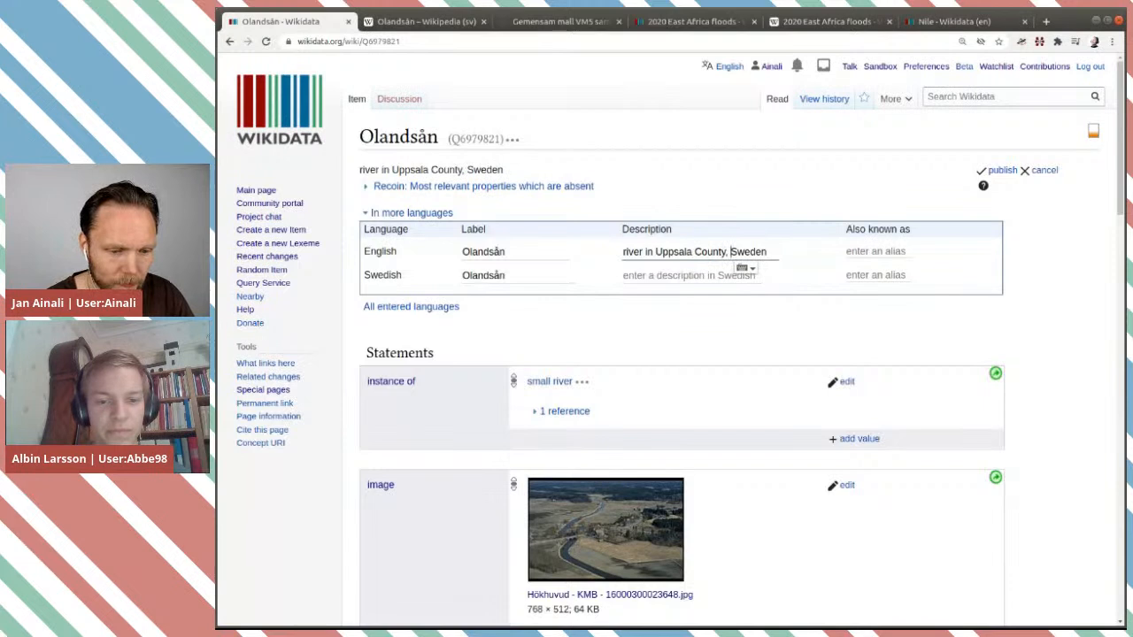
Step: Enter the Swedish description "å i Uppsala län, Sverige" and publish the item's descriptions
left_click(666, 274)
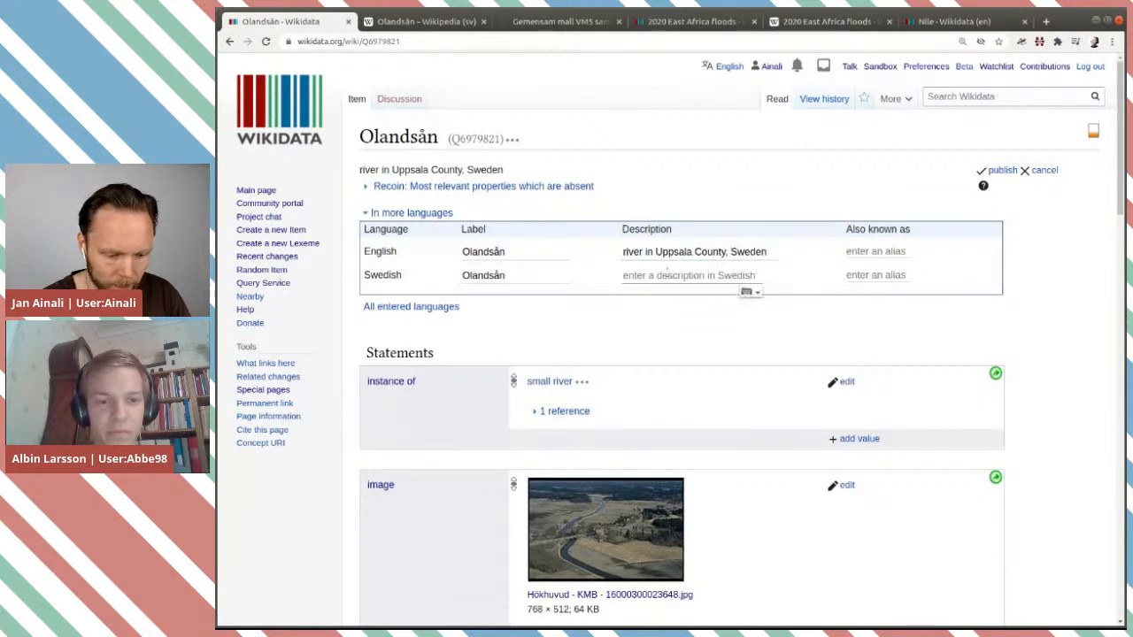
type("å i Uppsala län, Sverige")
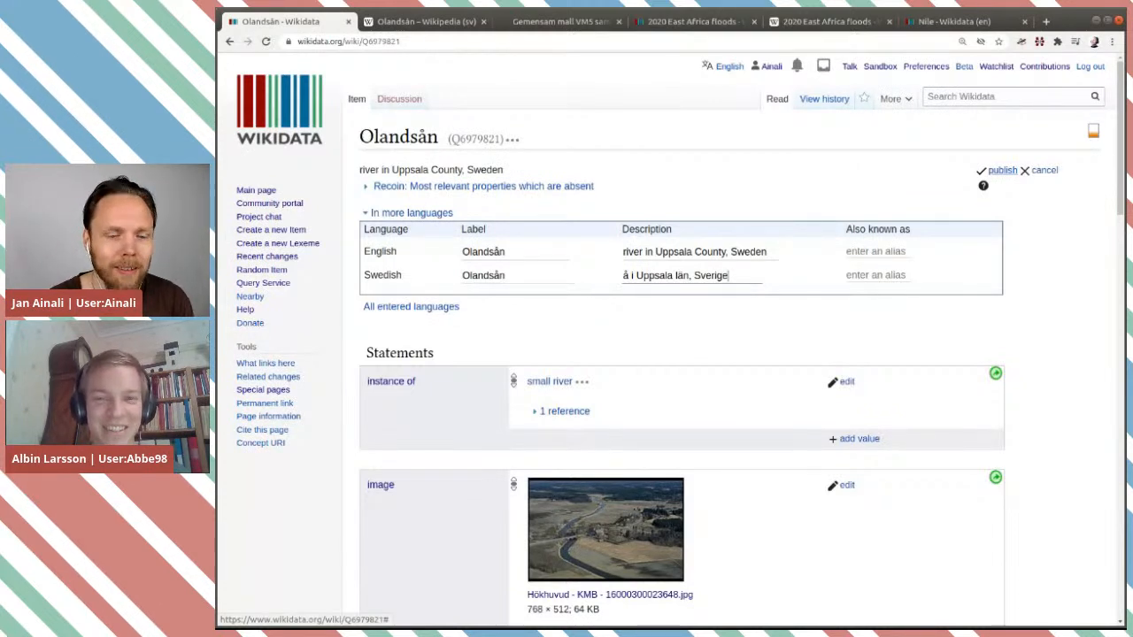
left_click(997, 172)
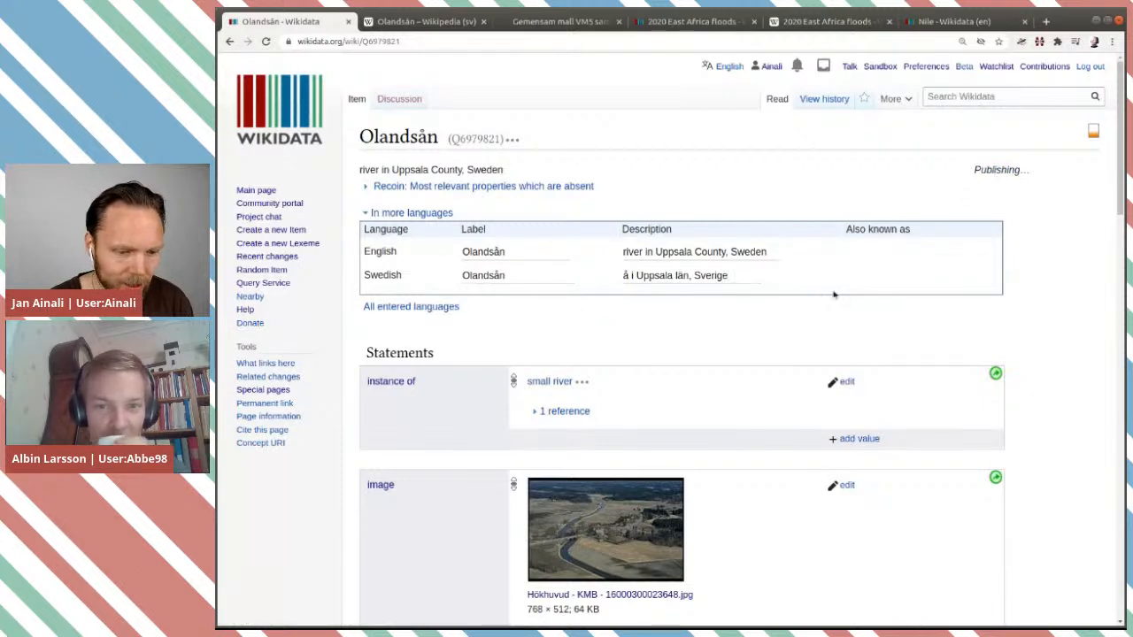
Step: Review the Olandsån item's existing statements, from instance of down to coordinate location
scroll(764, 210, "down", 2)
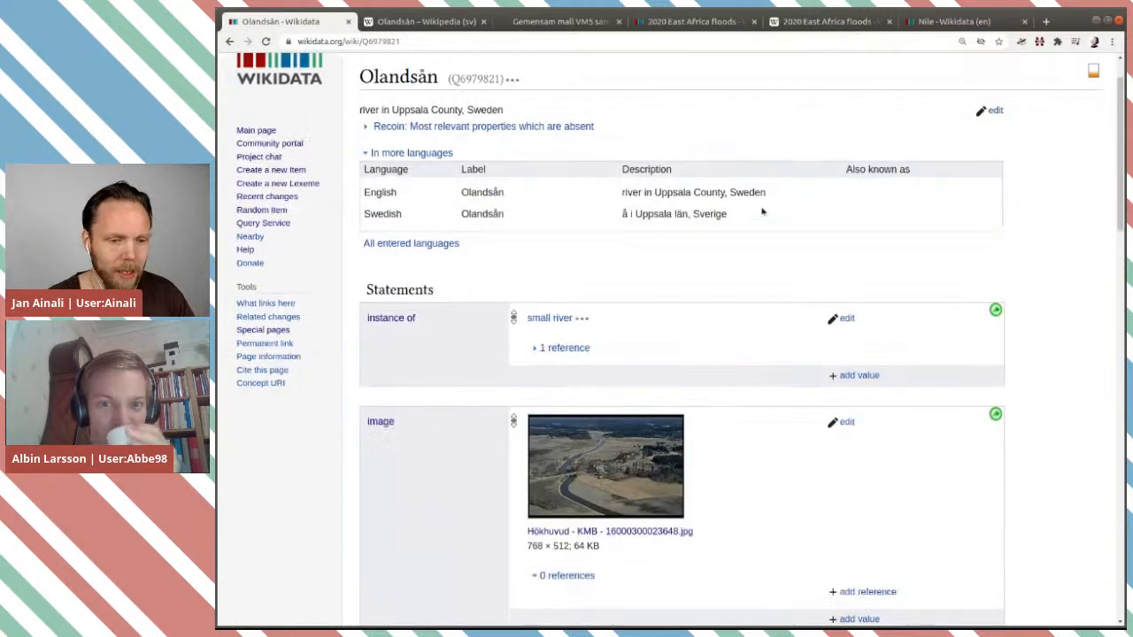
scroll(761, 210, "down", 1)
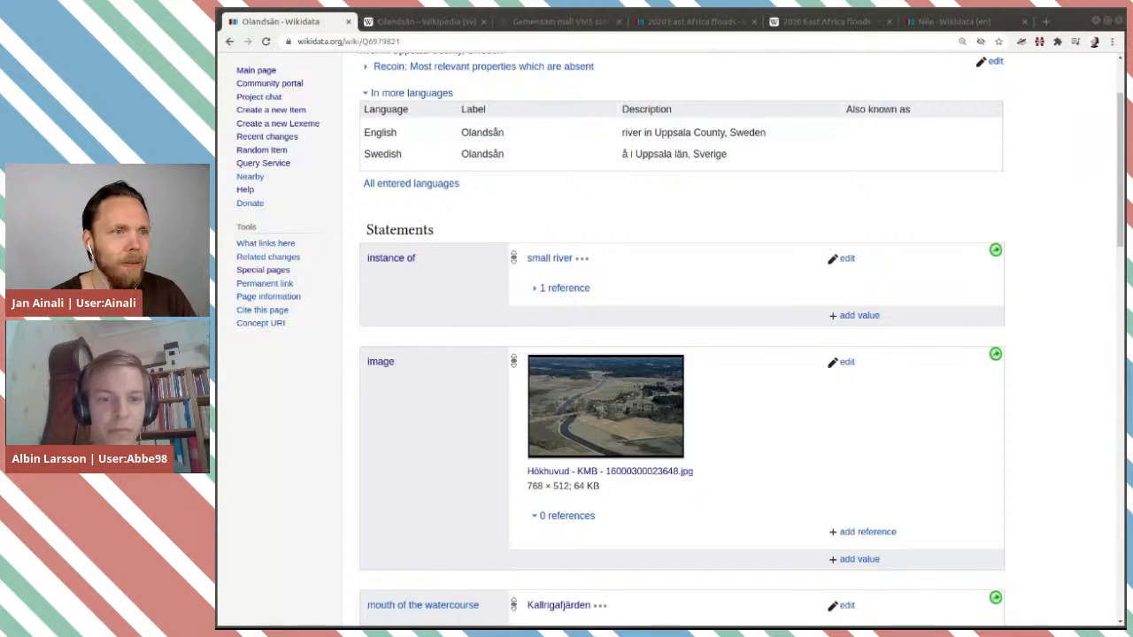
scroll(714, 322, "down", 3)
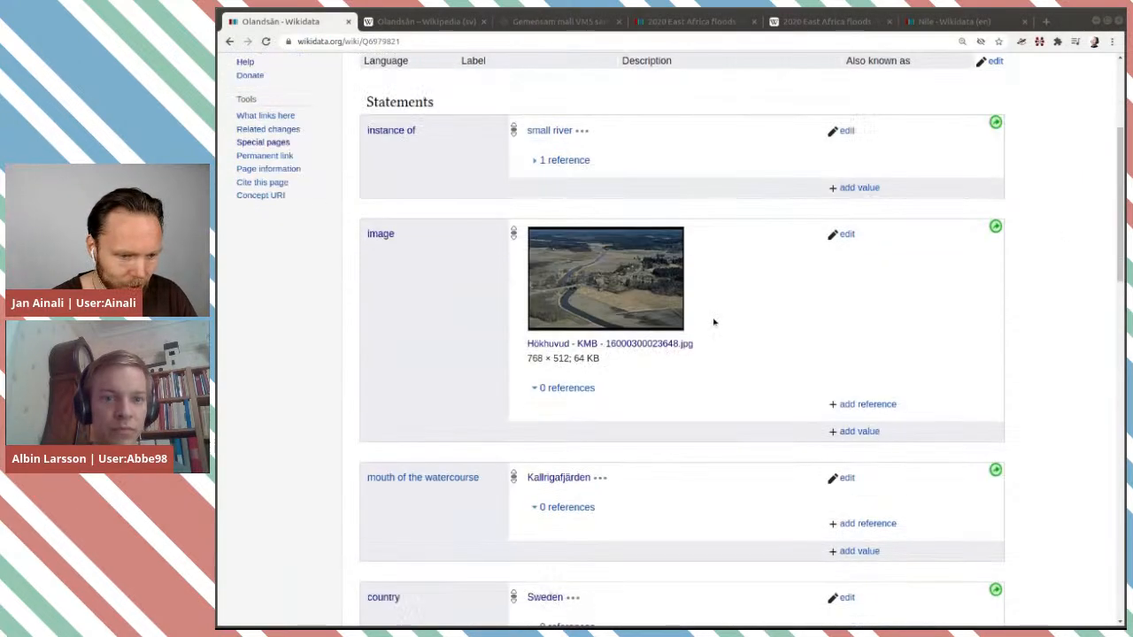
scroll(713, 322, "down", 1)
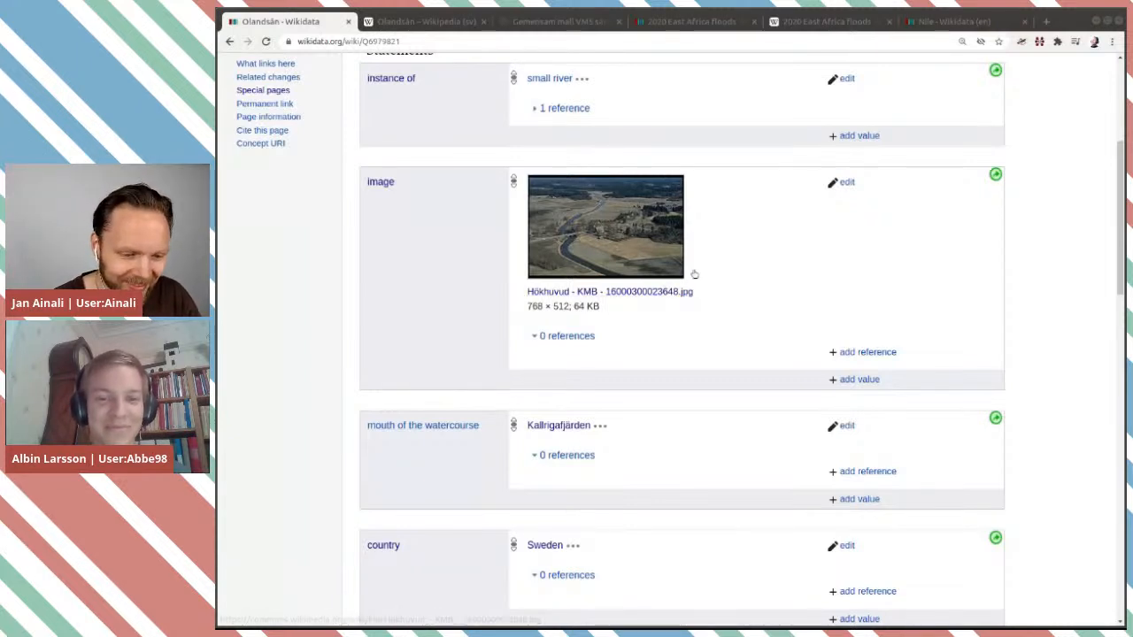
scroll(718, 249, "down", 3)
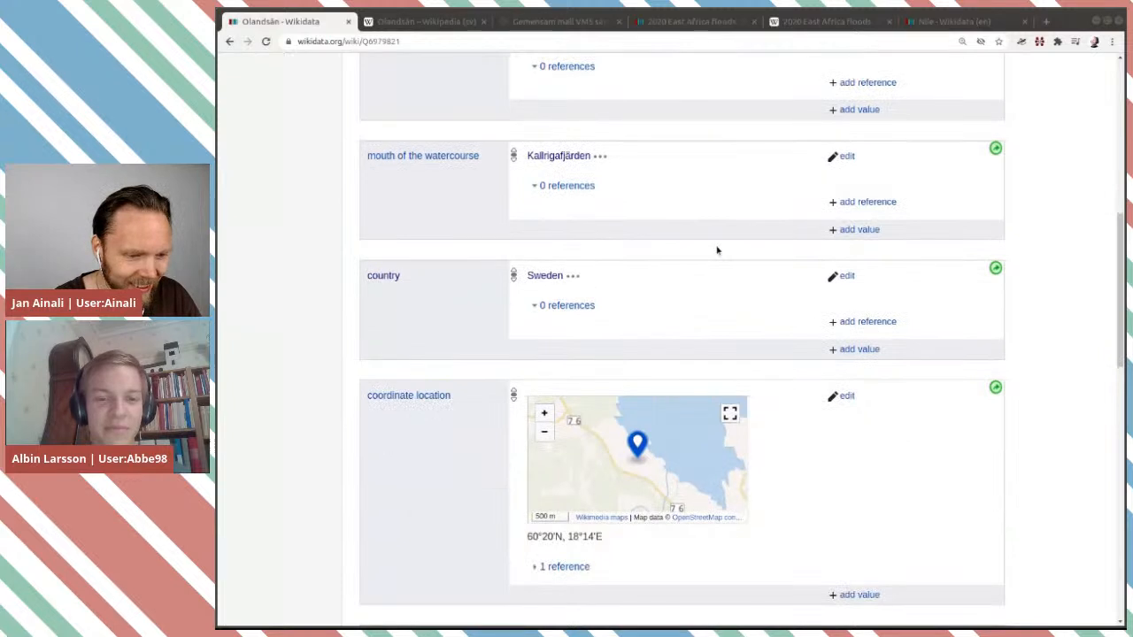
scroll(746, 265, "down", 3)
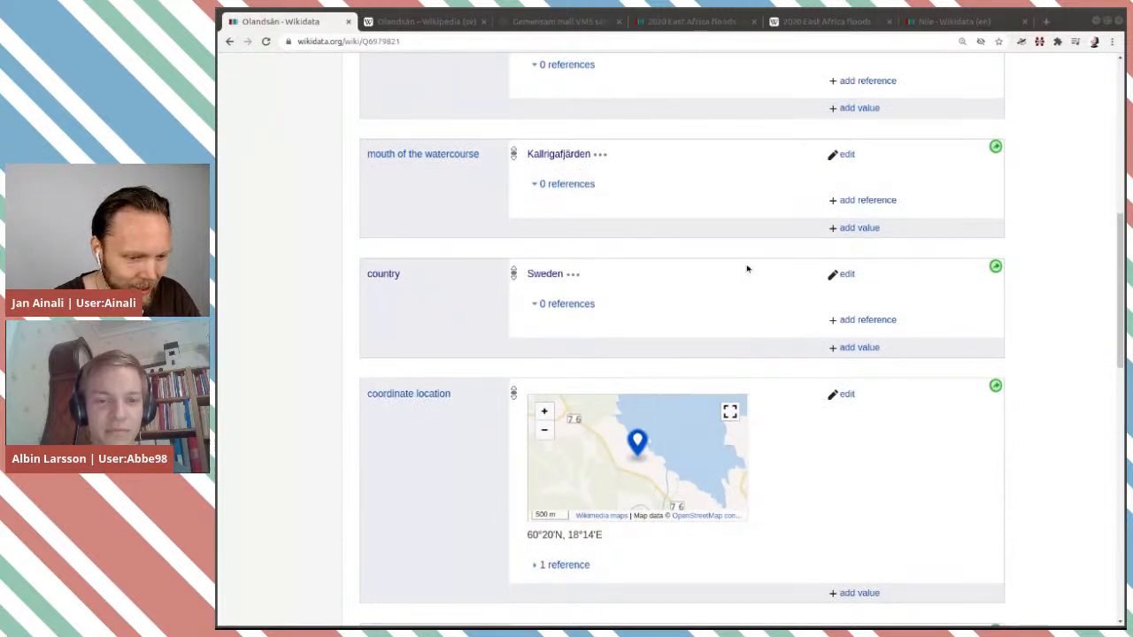
scroll(751, 339, "down", 3)
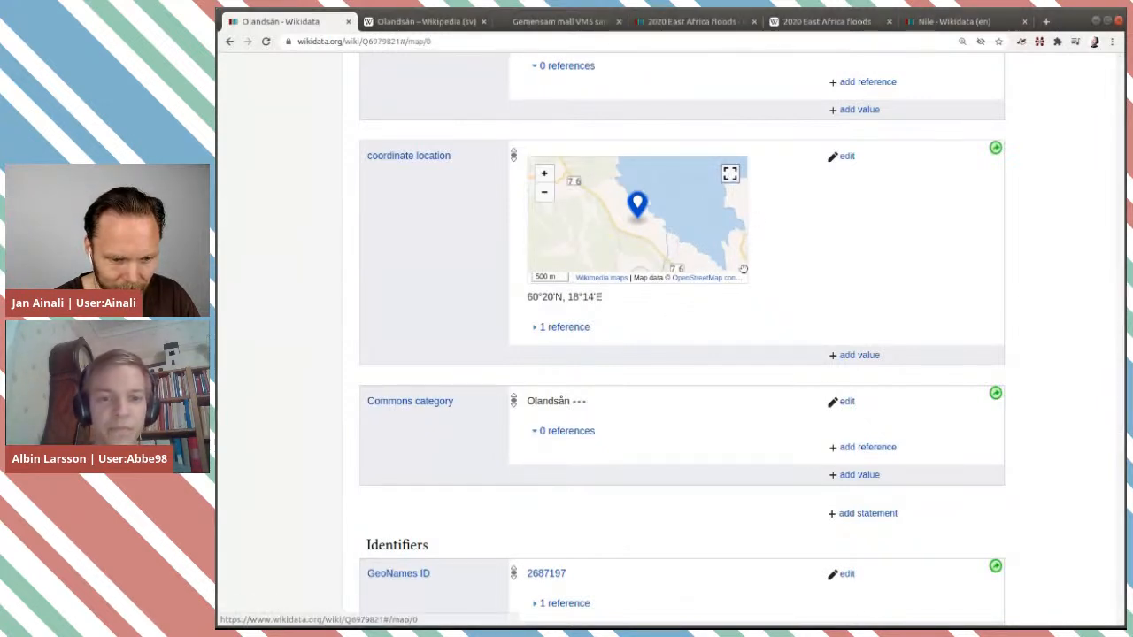
Step: Inspect the coordinate location on the enlarged map relative to the river, close it, and expand the statement's reference
left_click(730, 175)
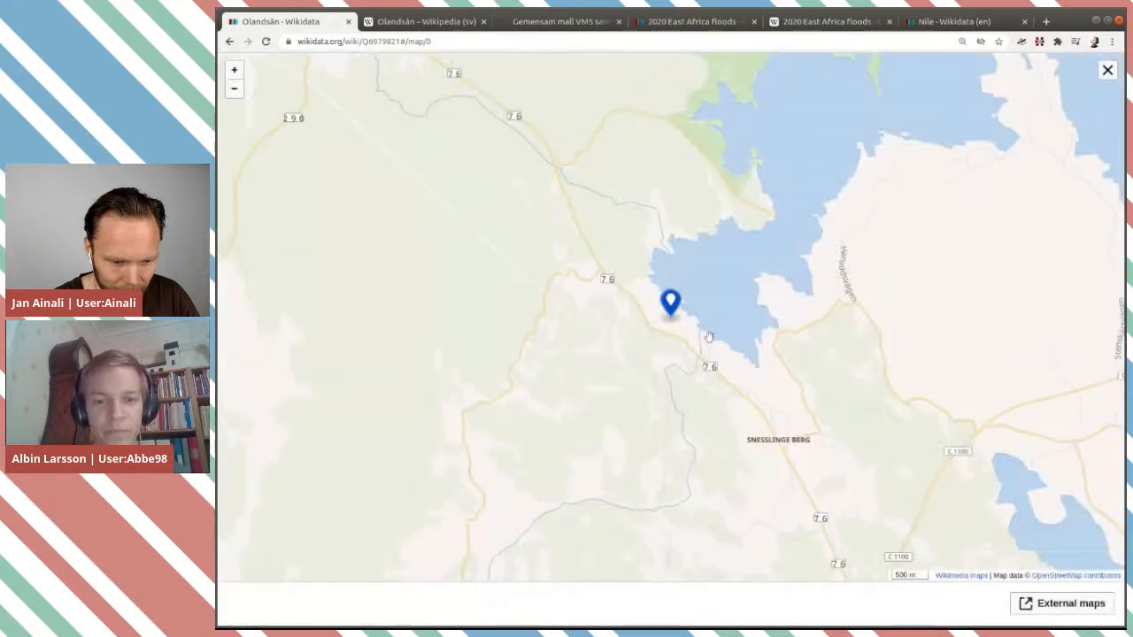
scroll(709, 335, "up", 2)
scroll(709, 335, "up", 1)
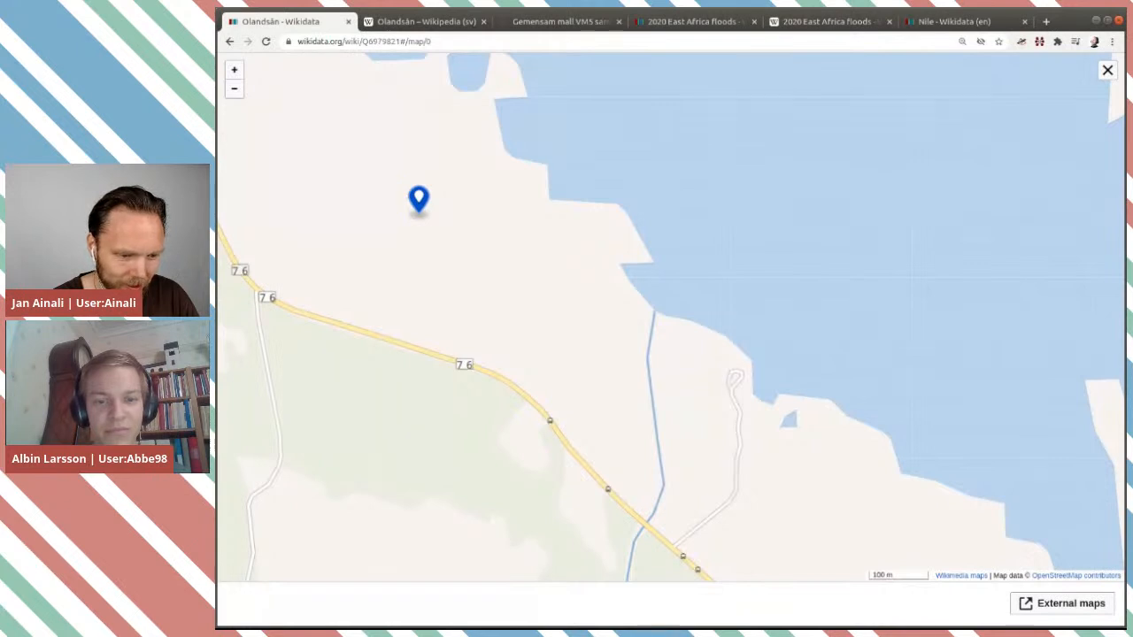
scroll(701, 351, "down", 2)
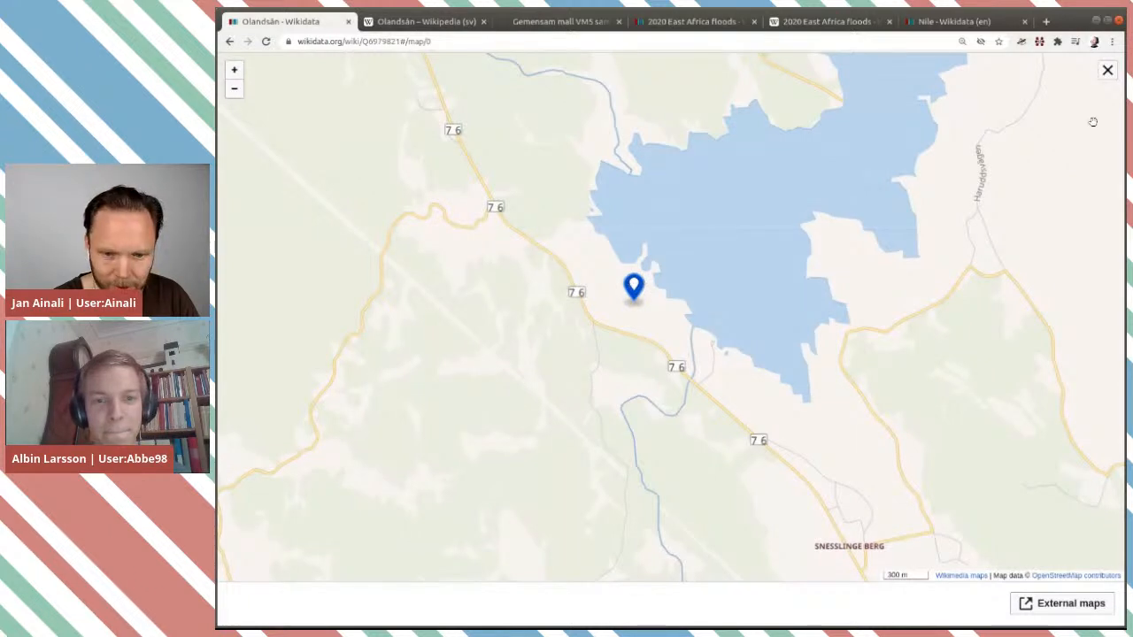
left_click(1107, 70)
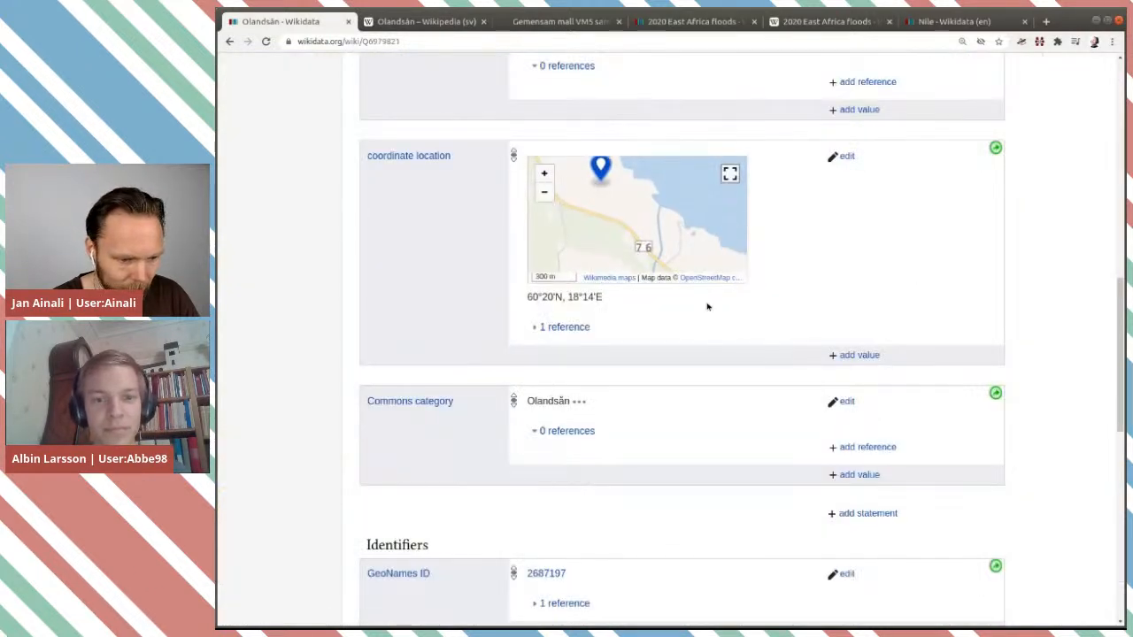
left_click(545, 329)
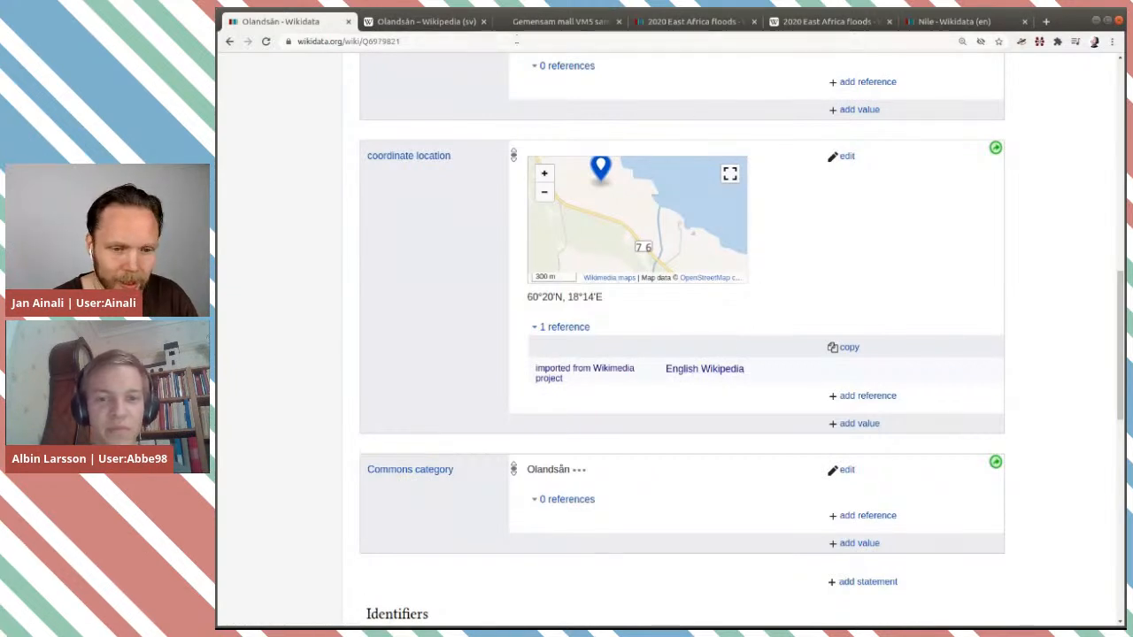
Step: Switch to the Nile item and examine how its coordinate location statements are qualified
left_click(954, 22)
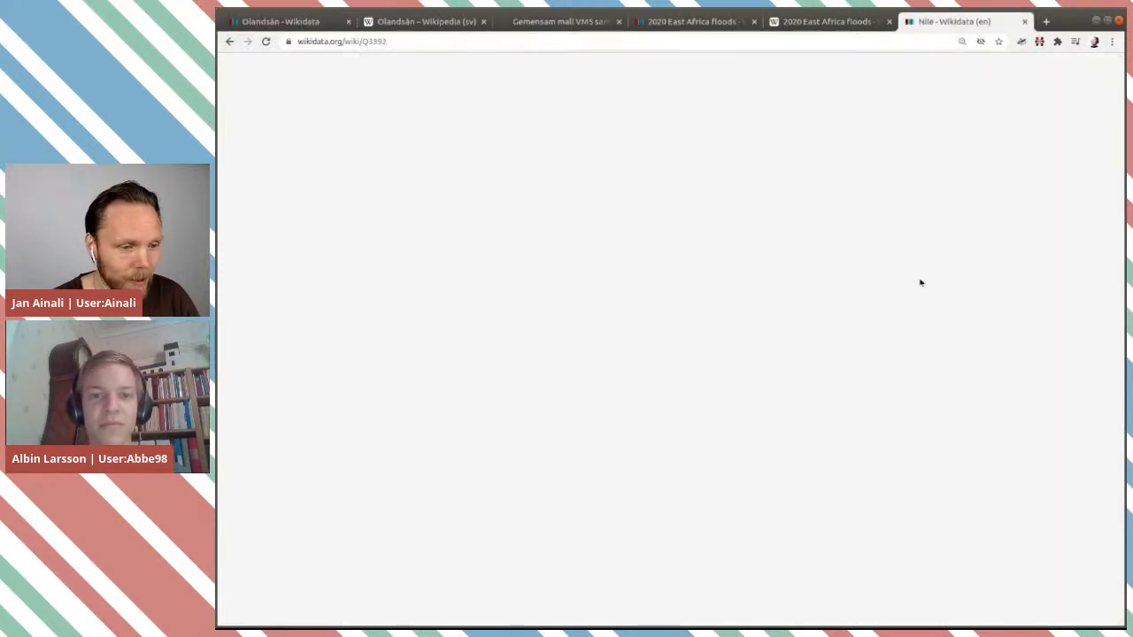
scroll(1008, 370, "down", 5)
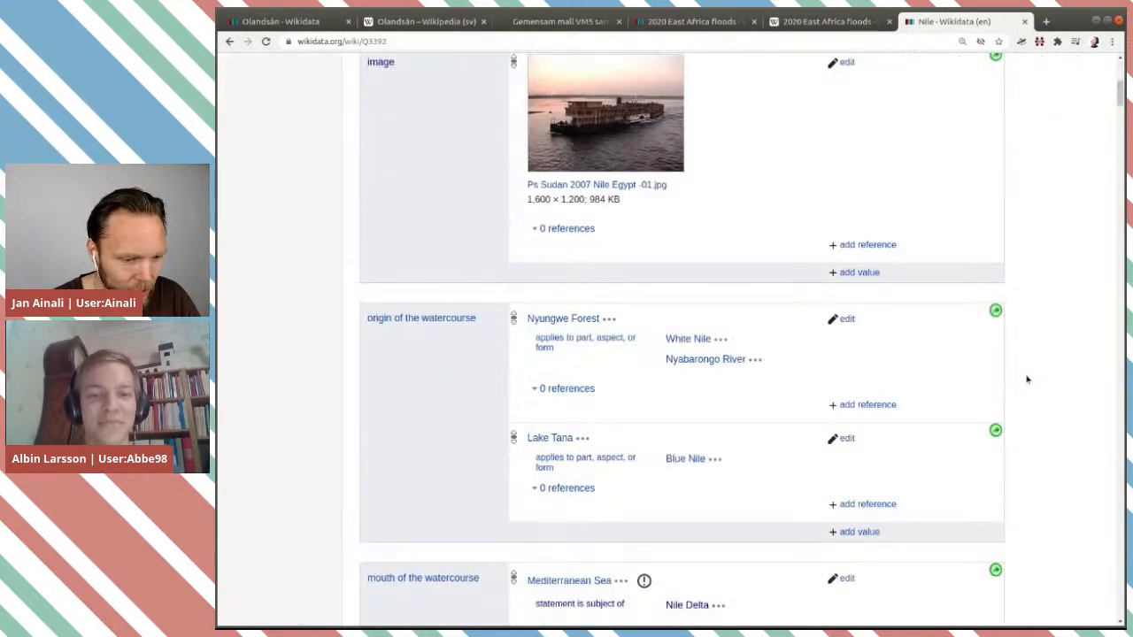
scroll(1026, 378, "down", 10)
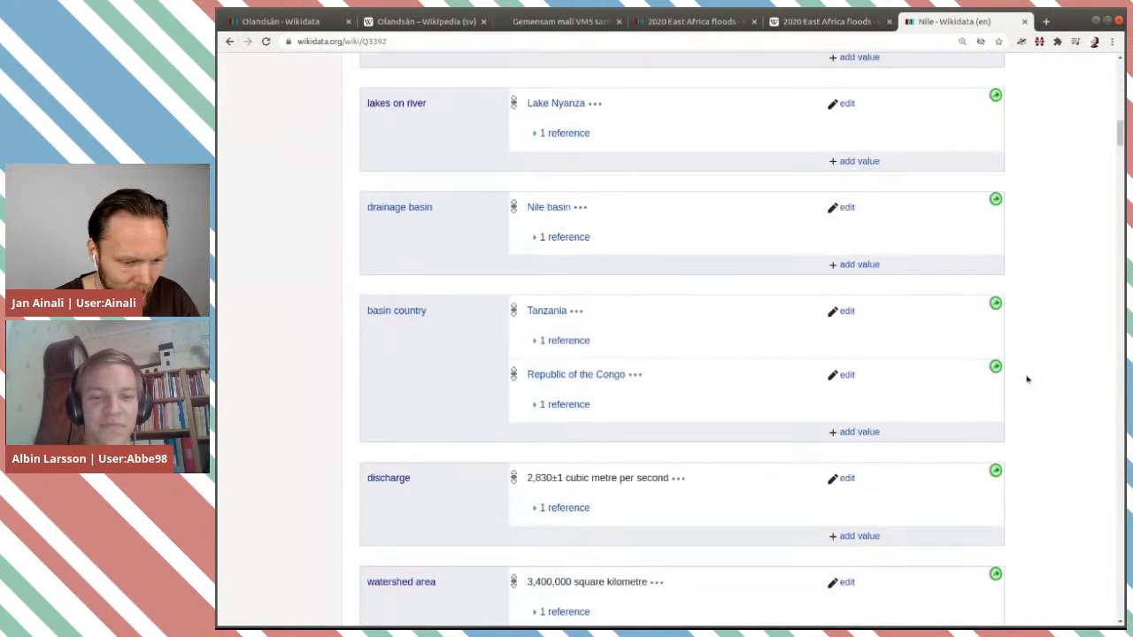
scroll(1026, 379, "down", 15)
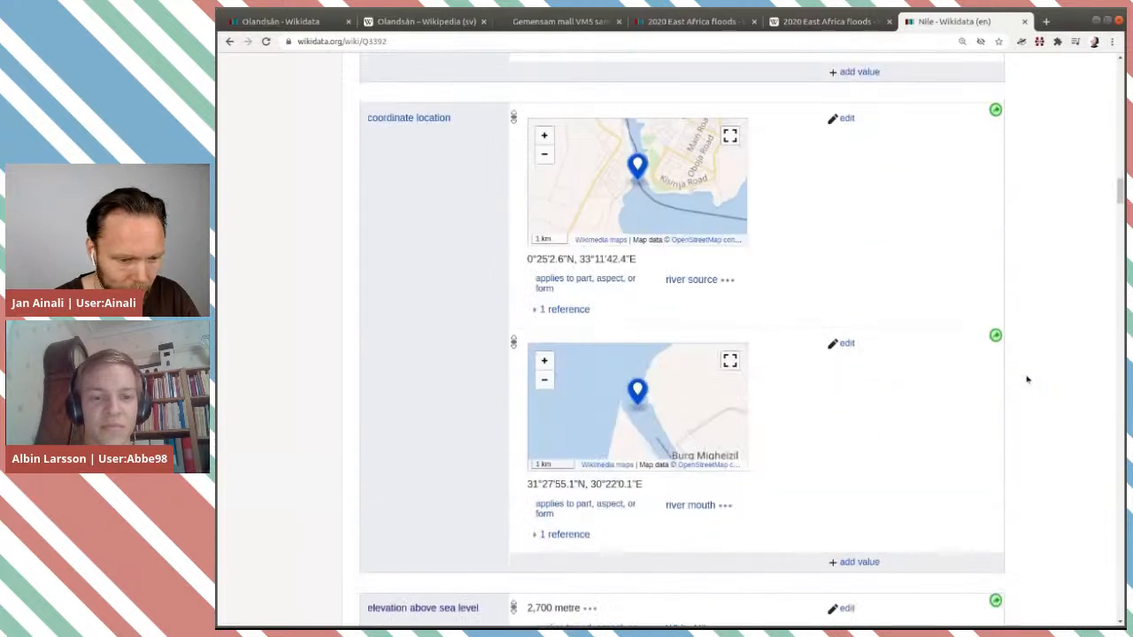
scroll(1026, 378, "down", 2)
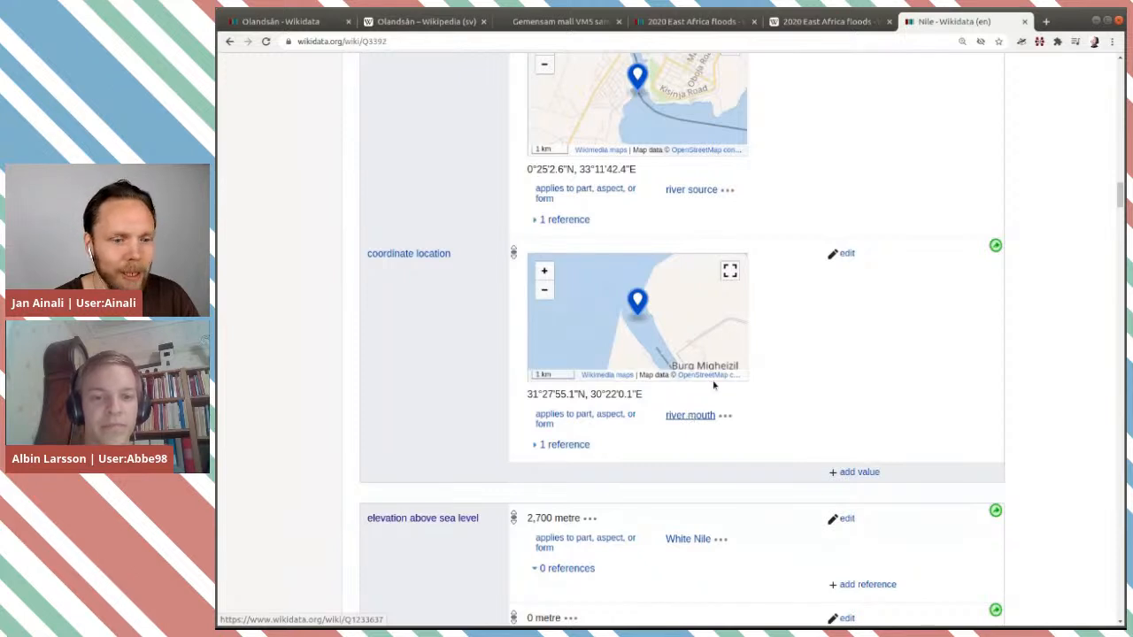
Step: Back on the Olandsån item, add the qualifier "applies to part, aspect, or form" with value "river mouth" to the coordinate location
left_click(292, 22)
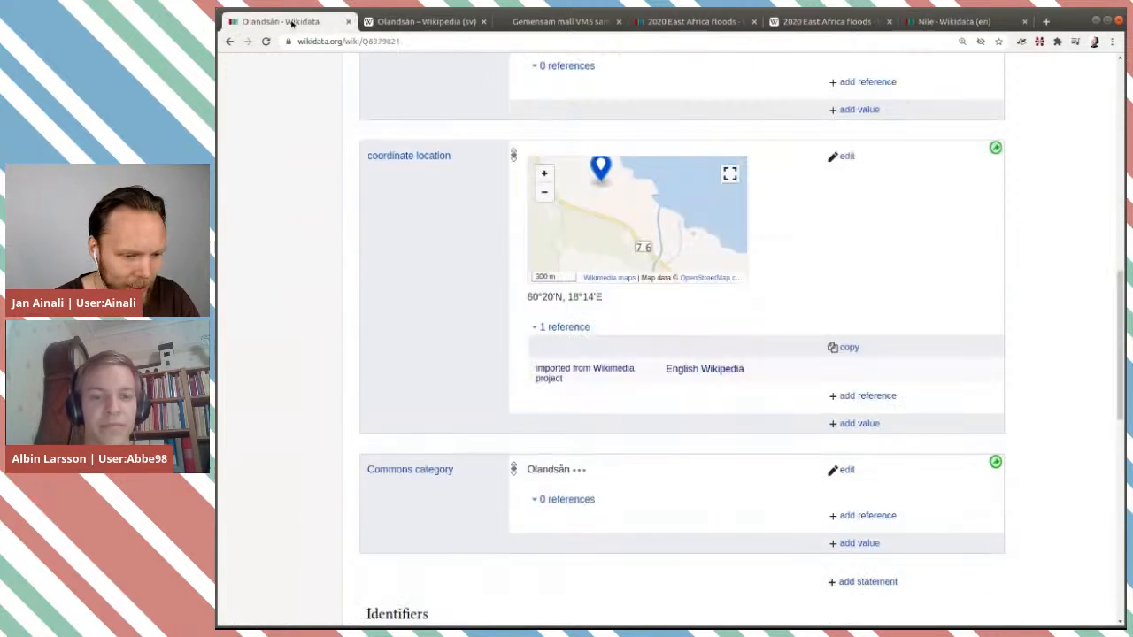
left_click(841, 157)
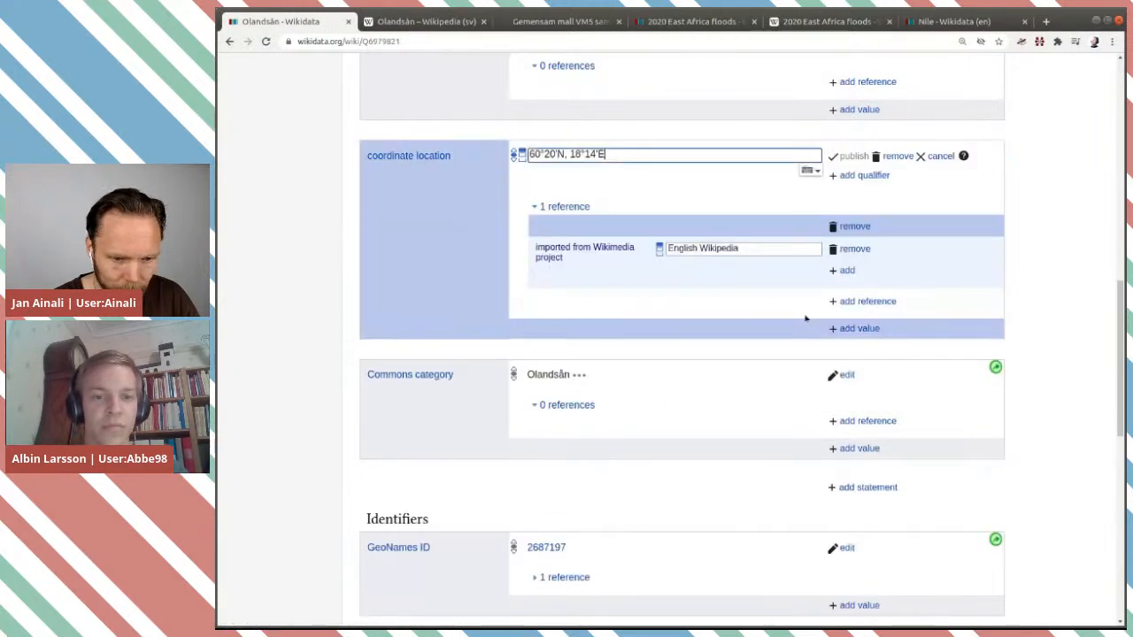
left_click(865, 174)
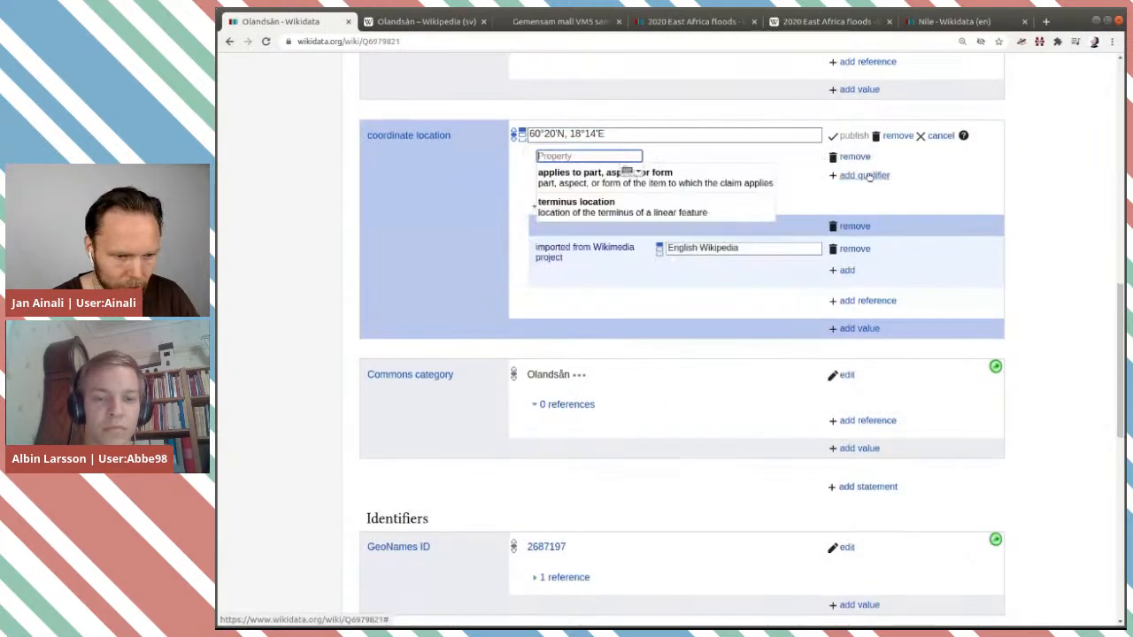
left_click(745, 183)
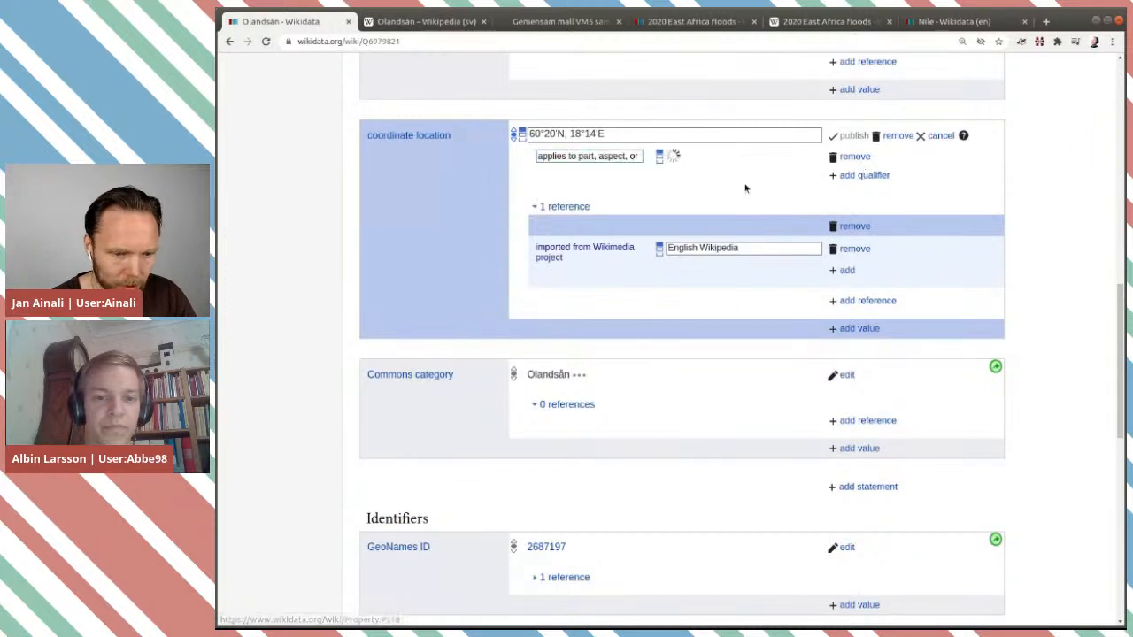
type("river")
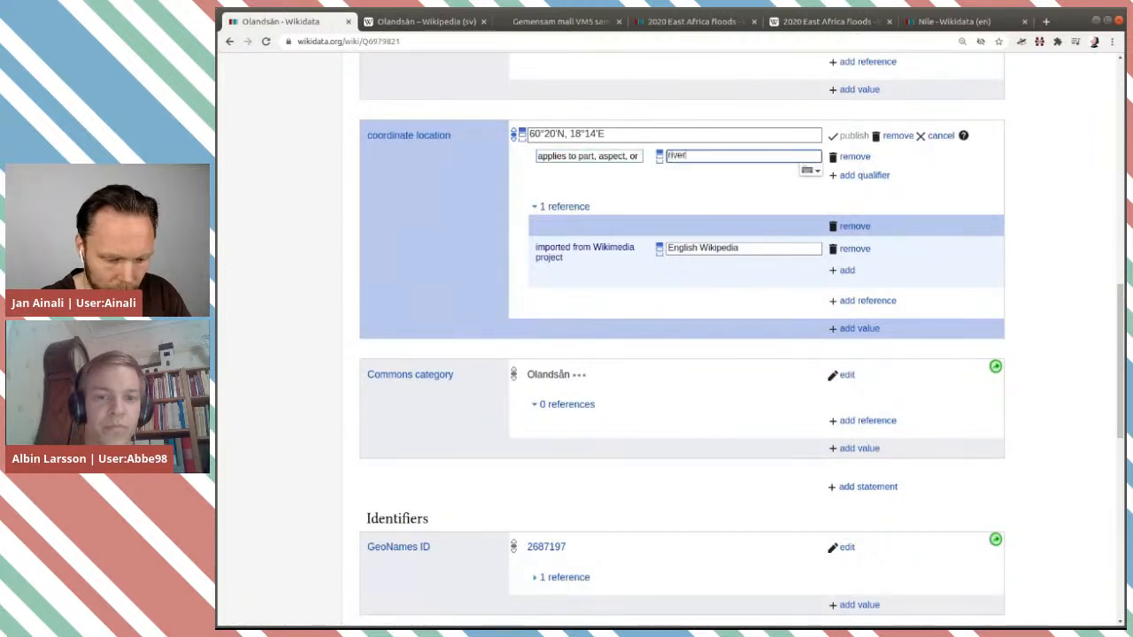
type(" mouth")
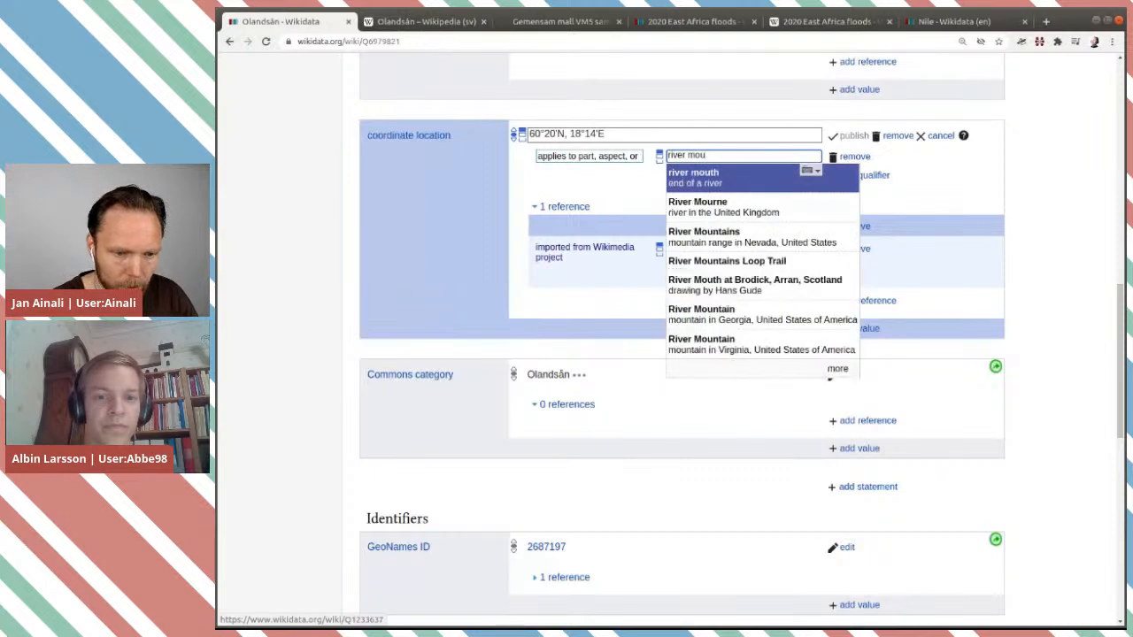
left_click(743, 187)
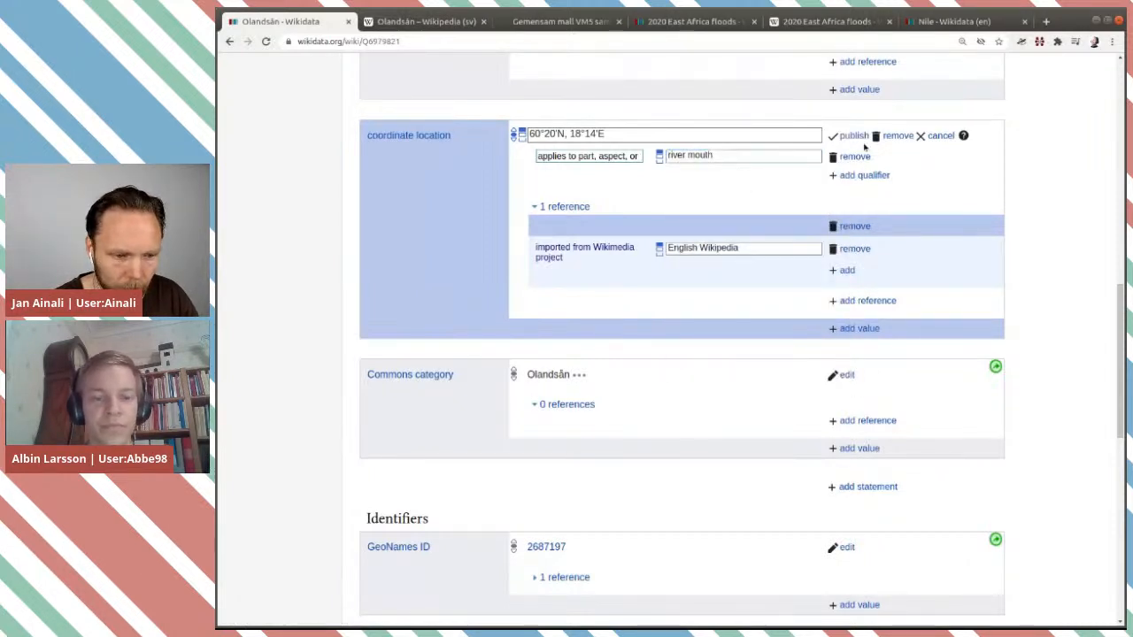
Step: Open the English Wikipedia article linked from the Olandsån item in a new tab
scroll(968, 321, "up", 3)
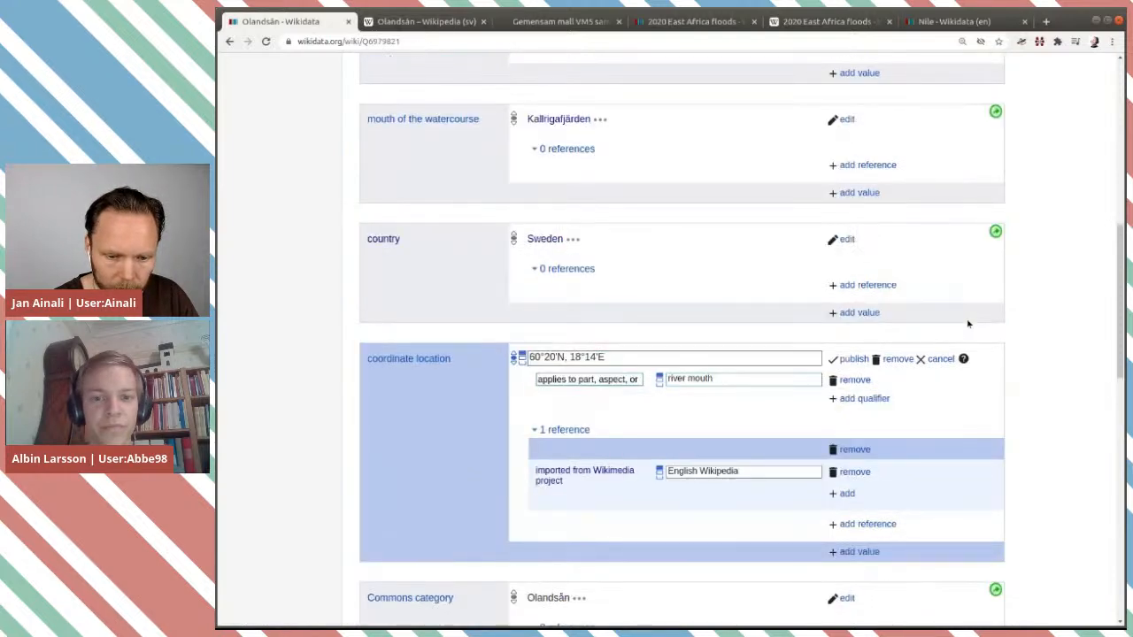
scroll(968, 321, "down", 7)
scroll(968, 324, "down", 4)
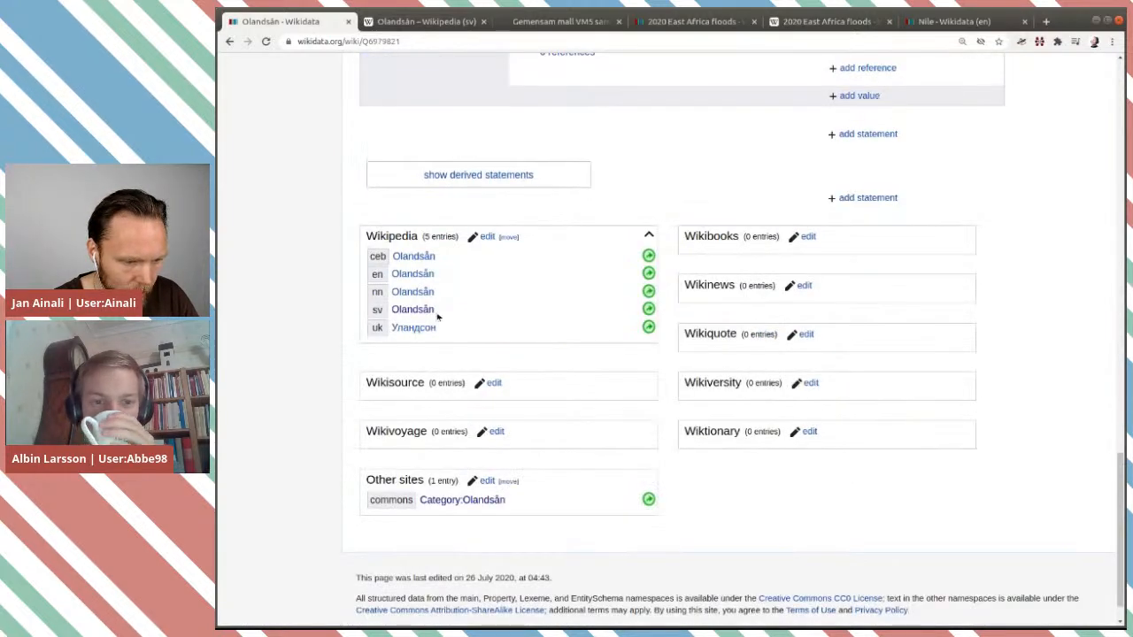
middle_click(424, 275)
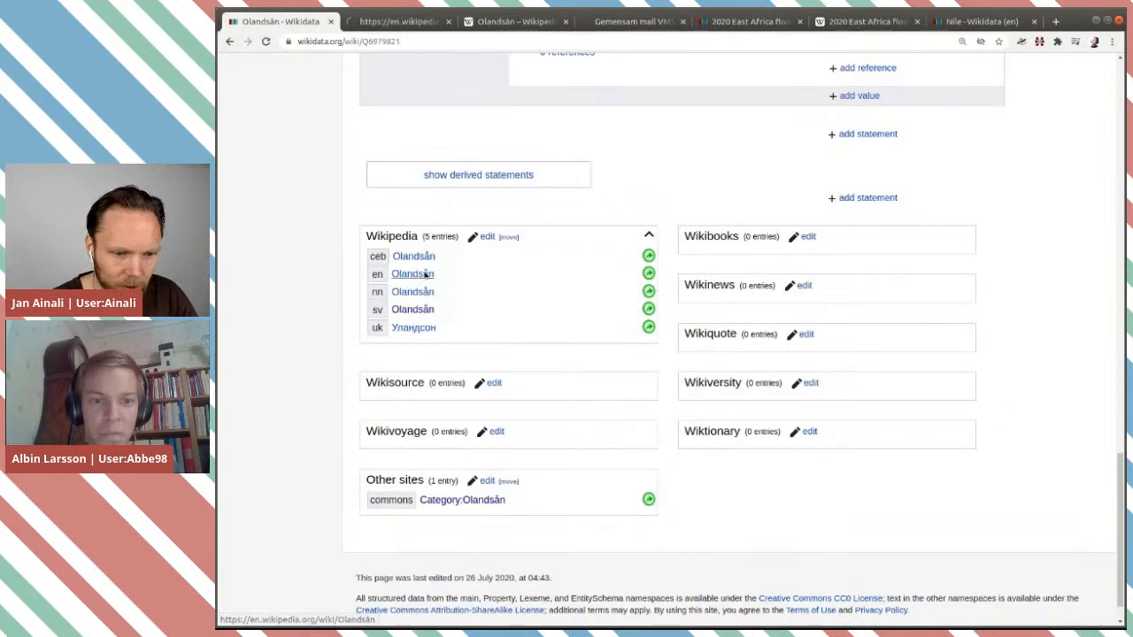
Step: Examine the English Olandsån article, its Nationalencyklopedin reference and the Swedish article for information on the river and its location
key("ctrl+Tab")
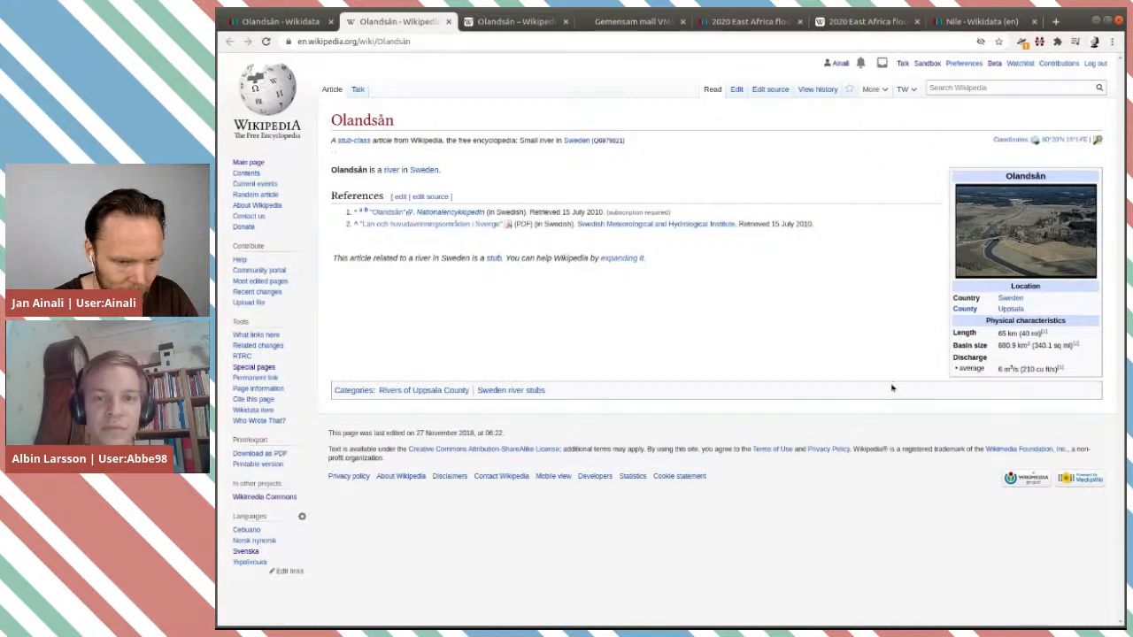
left_click(1046, 334)
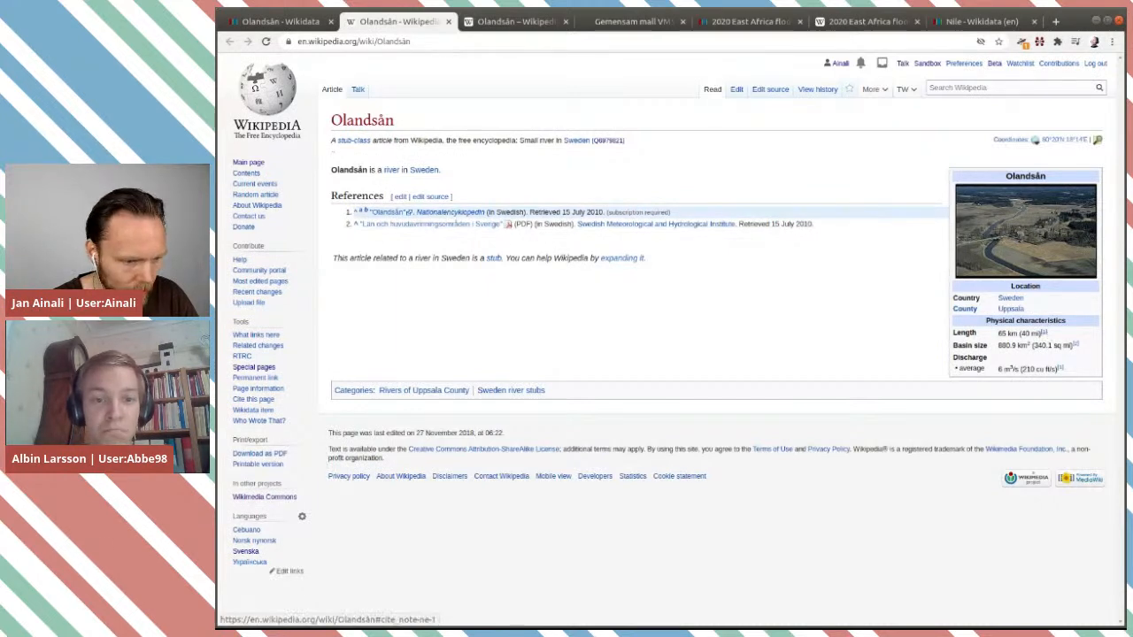
middle_click(390, 216)
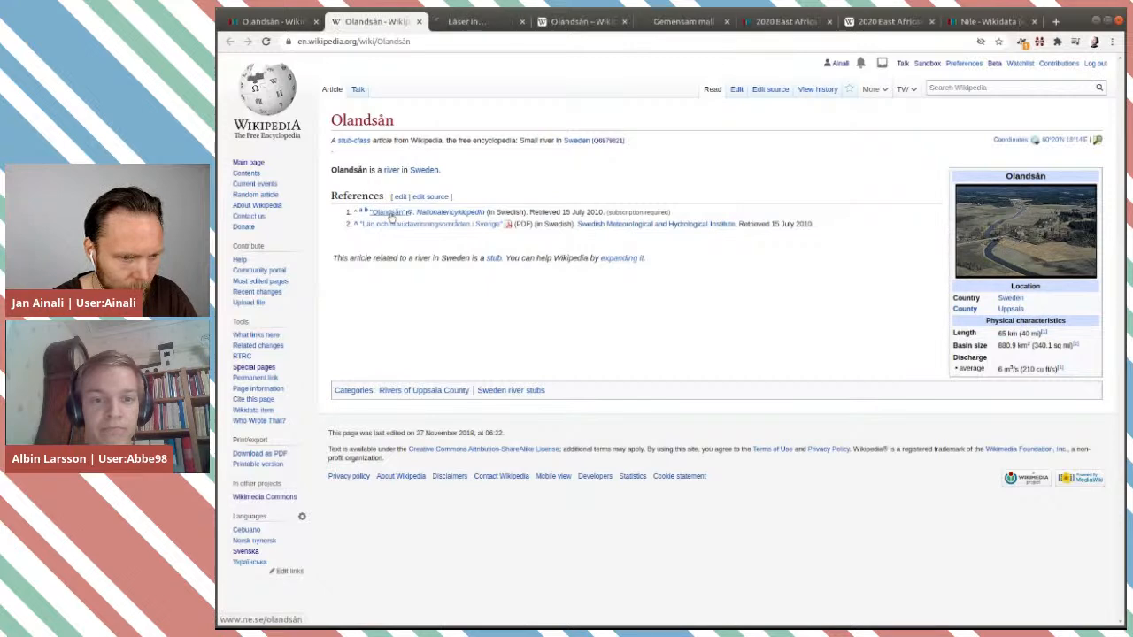
key("ctrl+Tab")
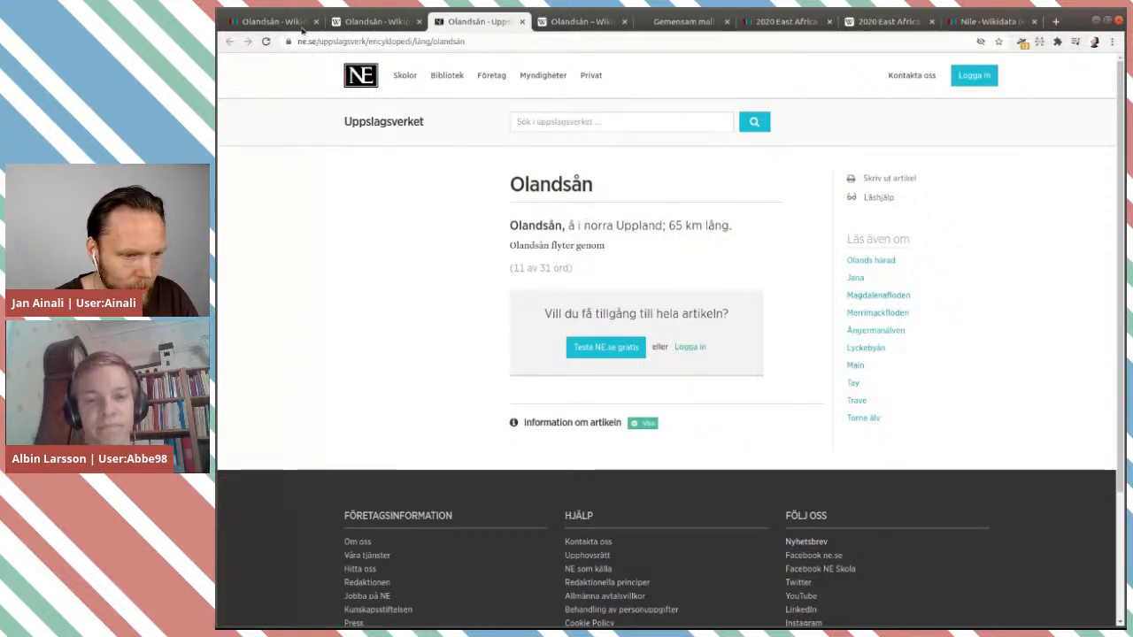
left_click(379, 22)
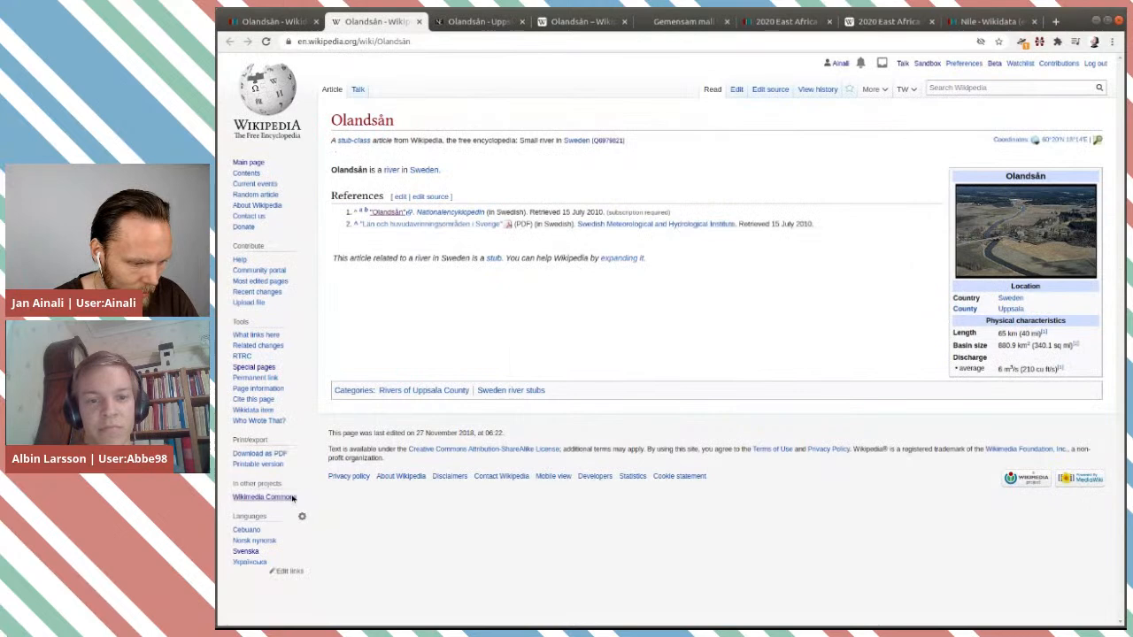
left_click(246, 551)
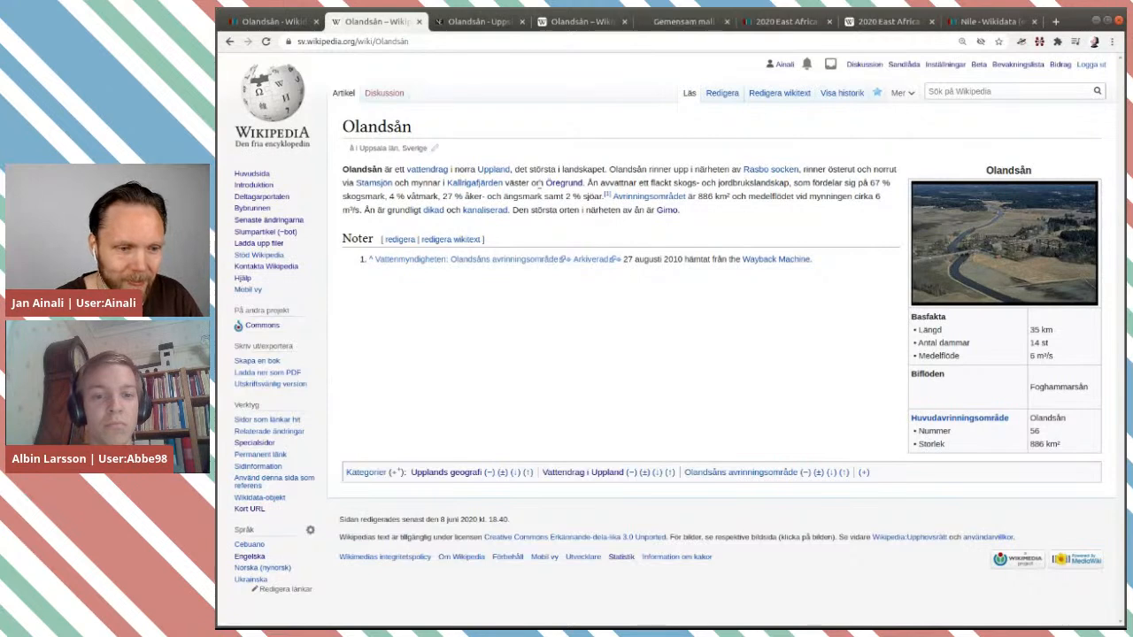
Step: Return to the Olandsån item on Wikidata and publish the coordinate location statement with its river mouth qualifier
left_click(276, 21)
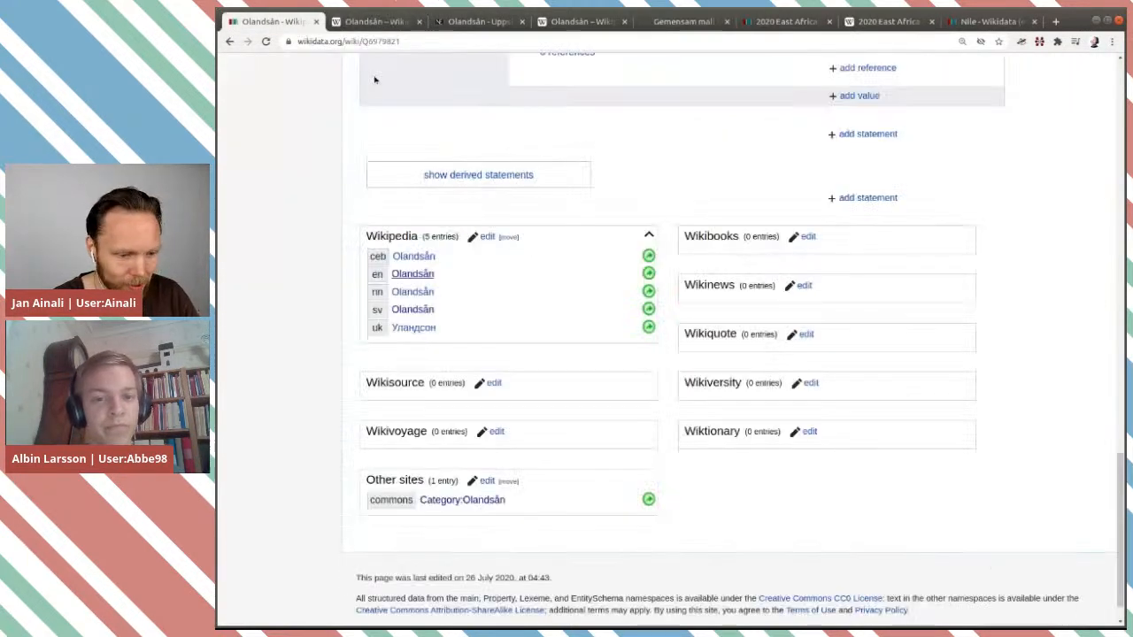
scroll(735, 307, "up", 2)
scroll(735, 306, "up", 6)
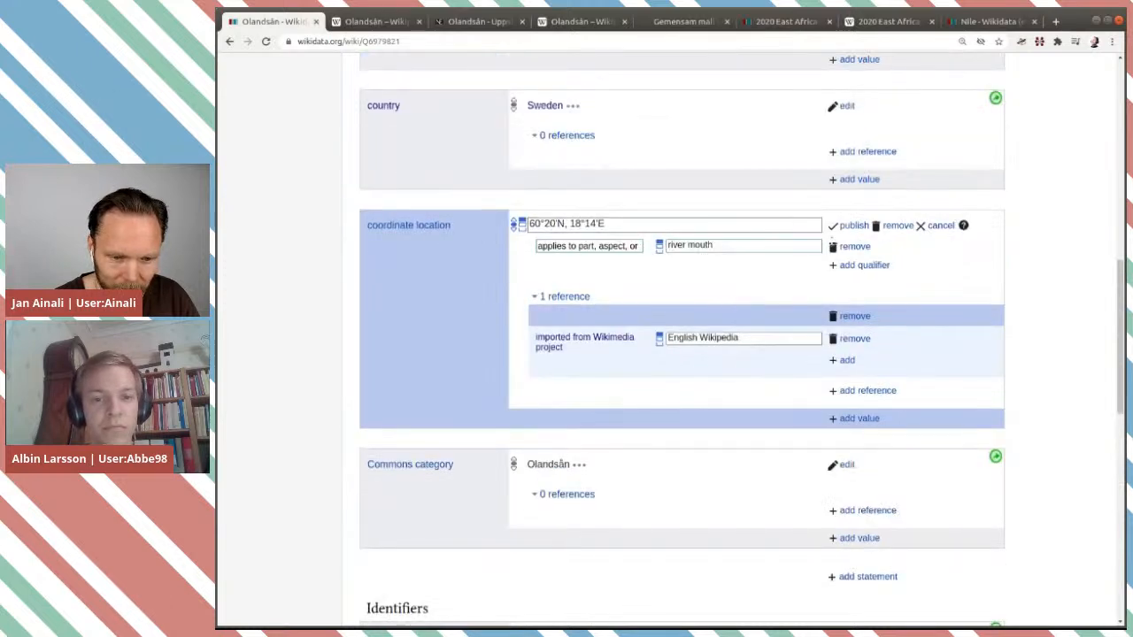
left_click(848, 228)
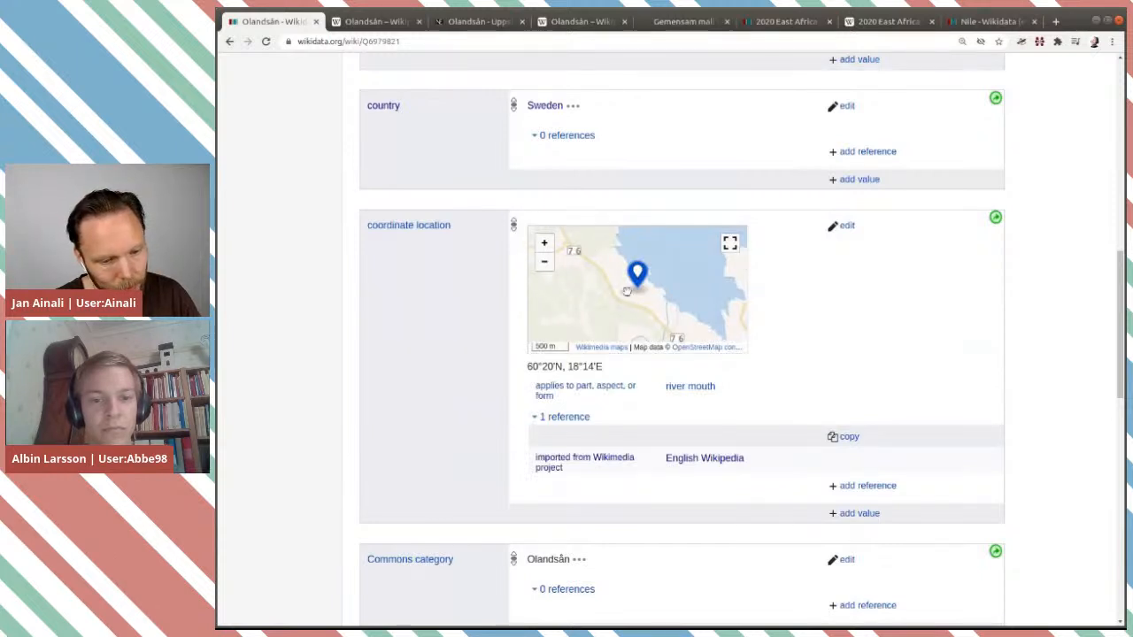
Step: Reopen the coordinate location statement for editing and set its latitude to 60°19'N
left_click(841, 226)
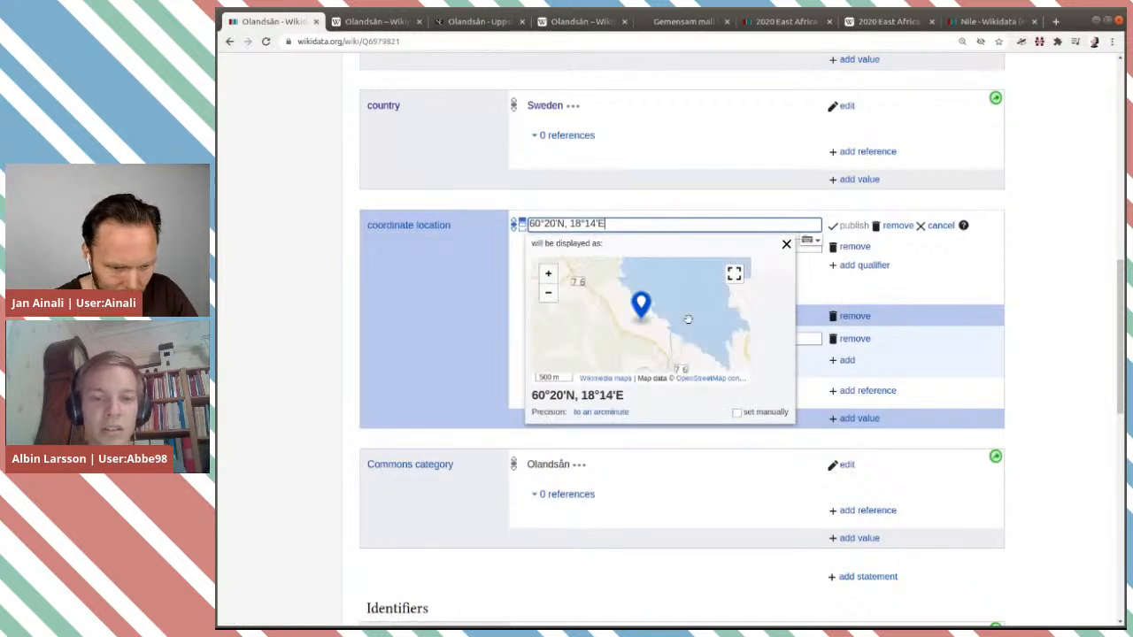
left_click_drag(688, 320, 643, 296)
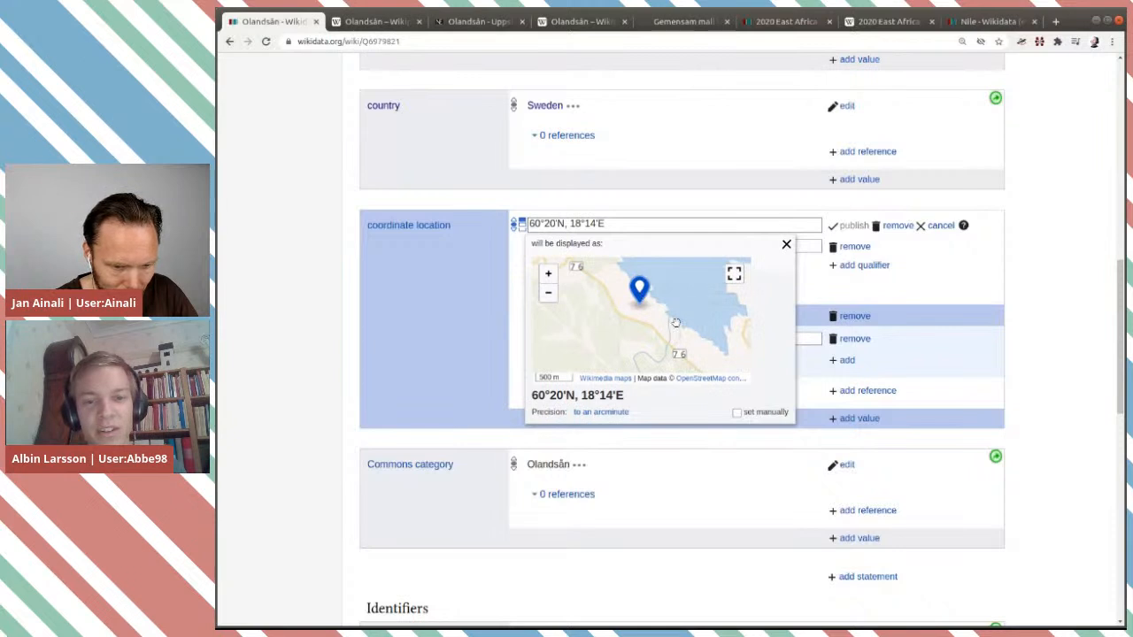
left_click(736, 413)
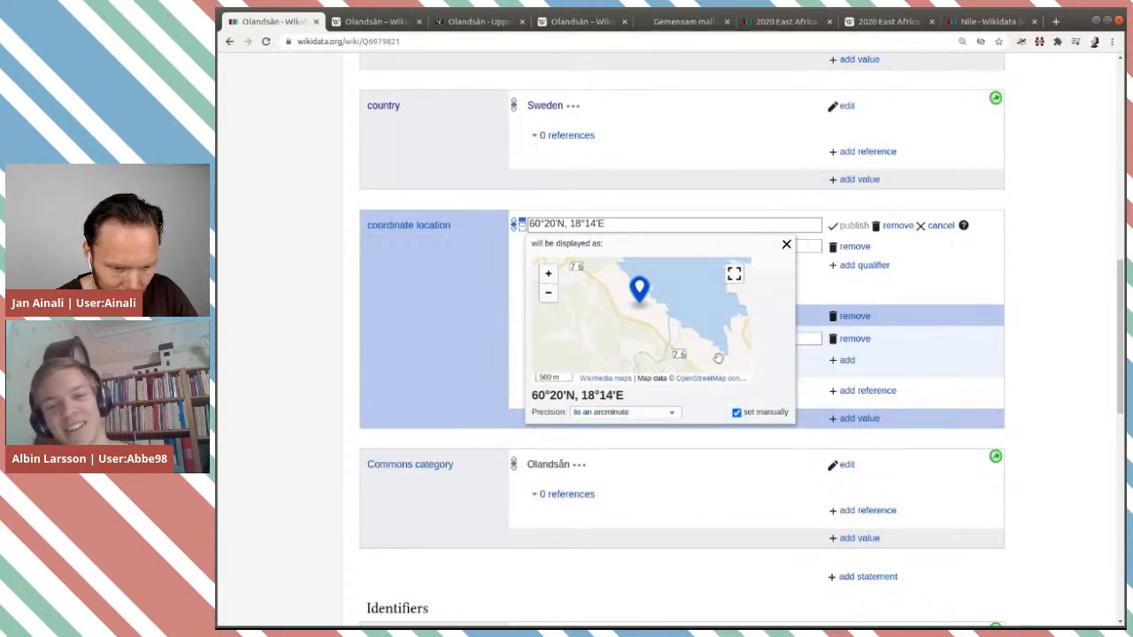
left_click(736, 412)
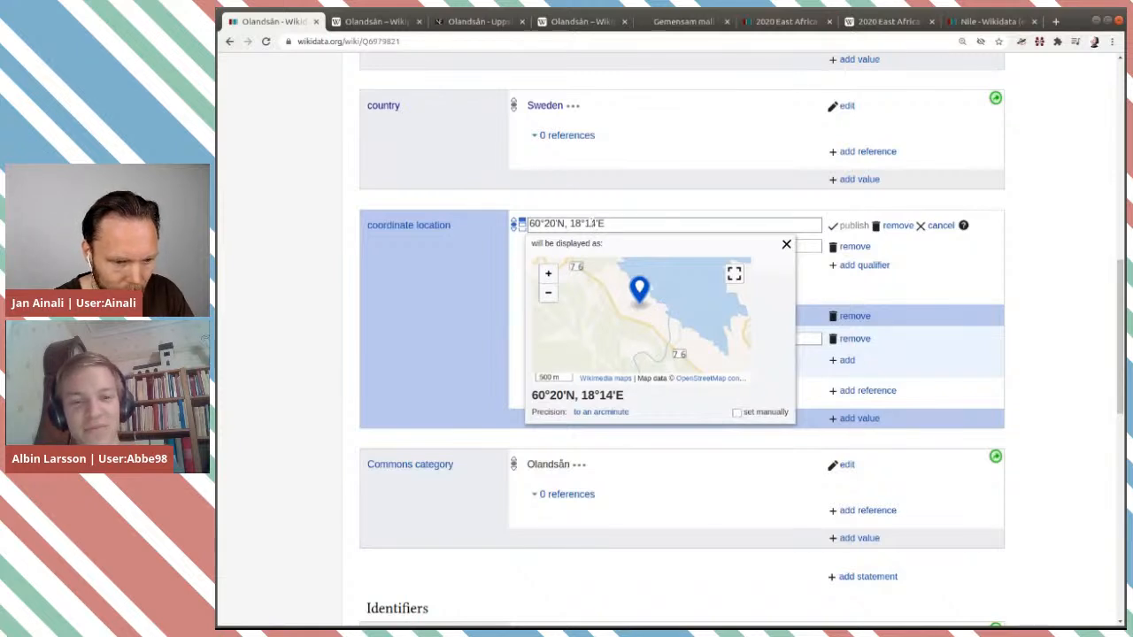
left_click(542, 223)
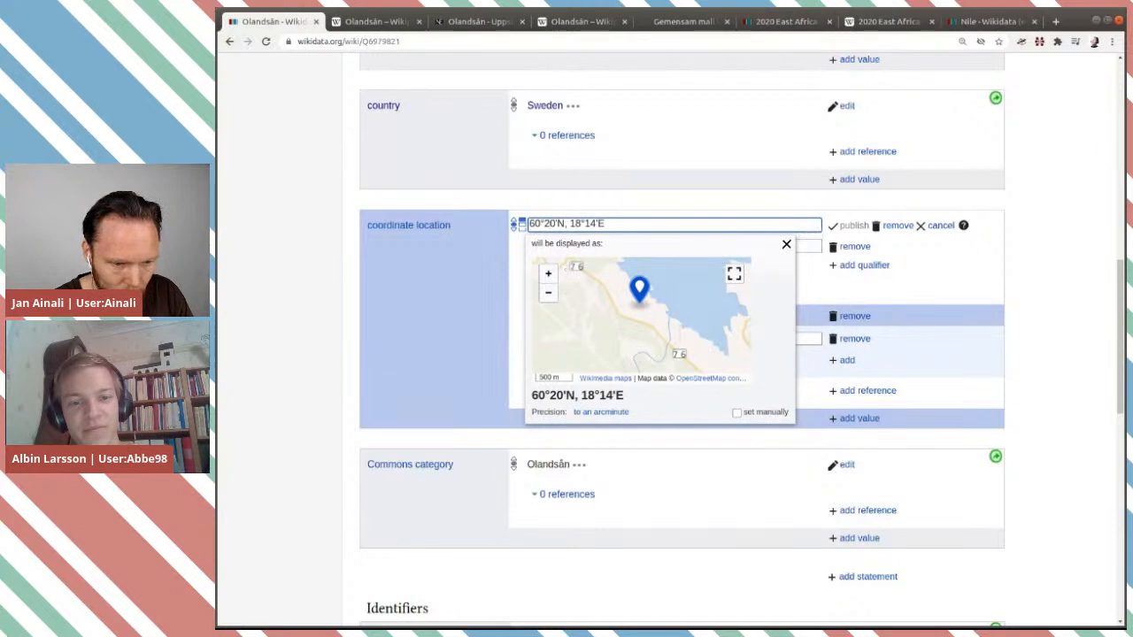
left_click_drag(545, 224, 555, 224)
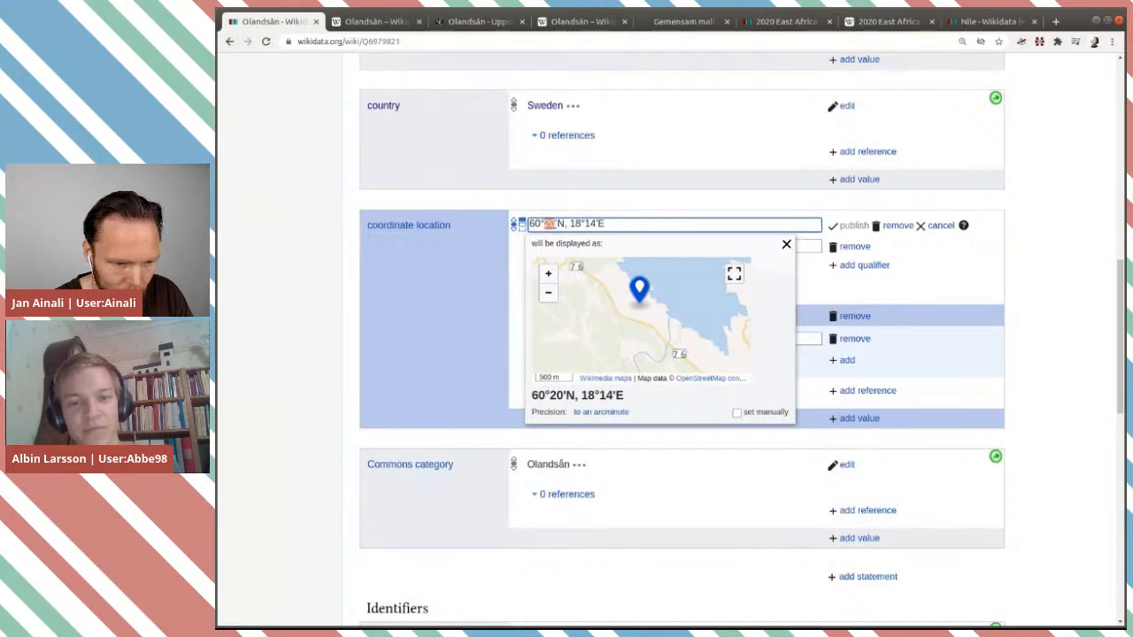
type("19")
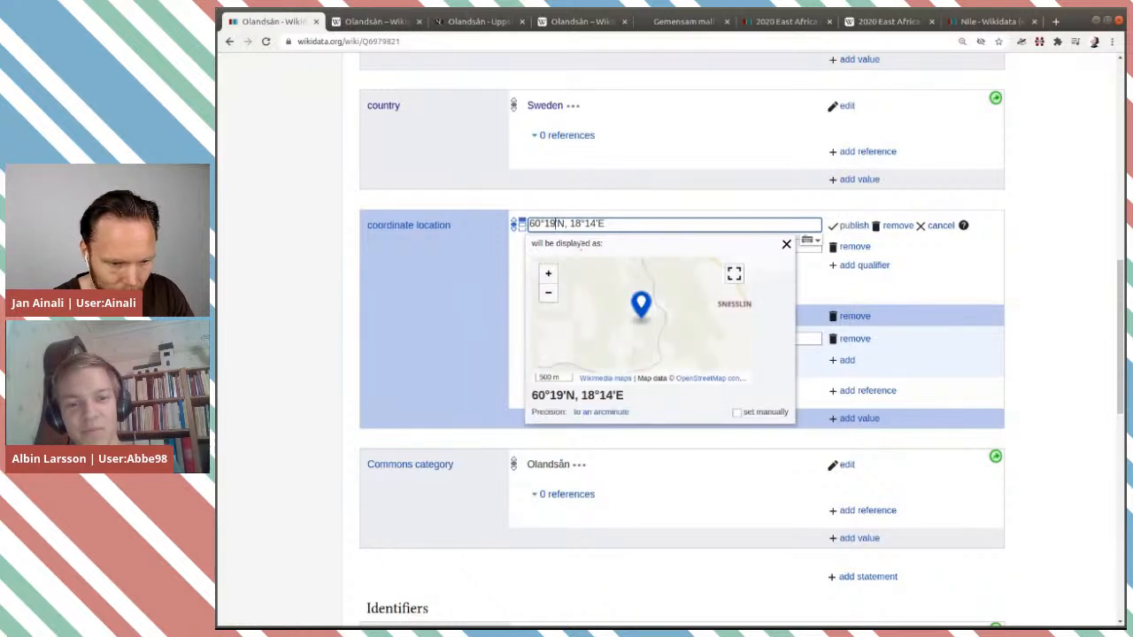
type(",9")
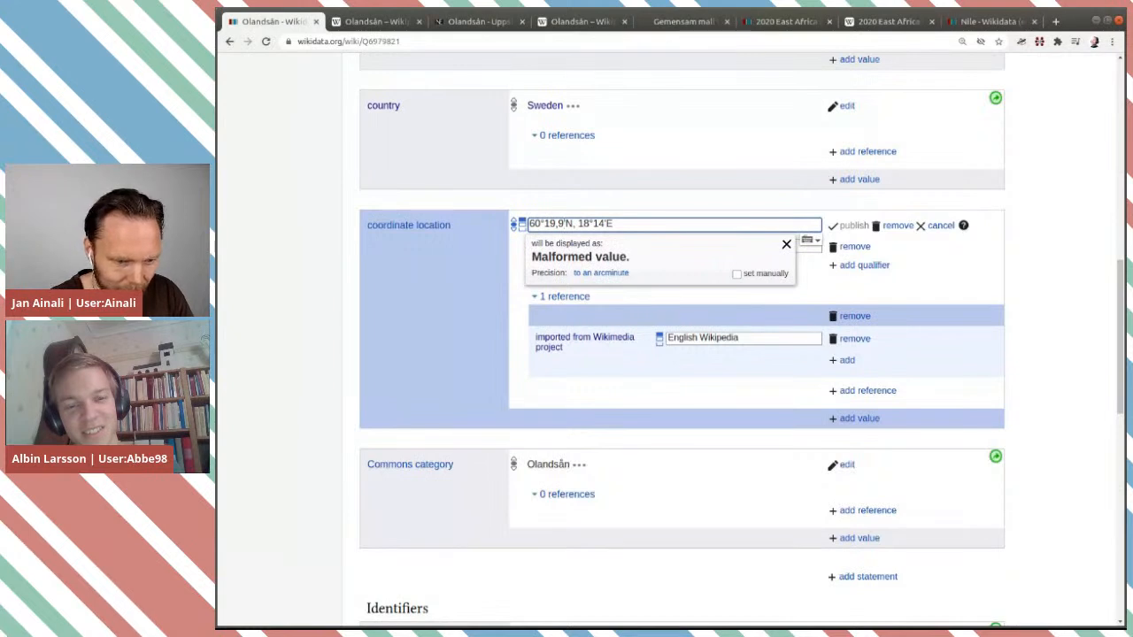
key("BackSpace")
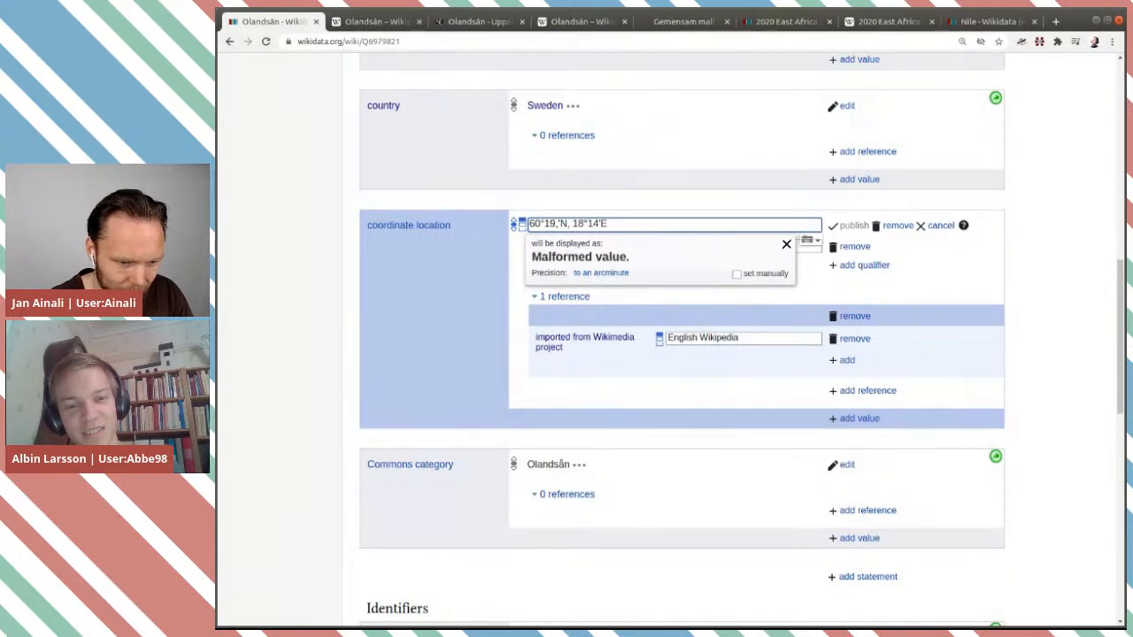
key("BackSpace")
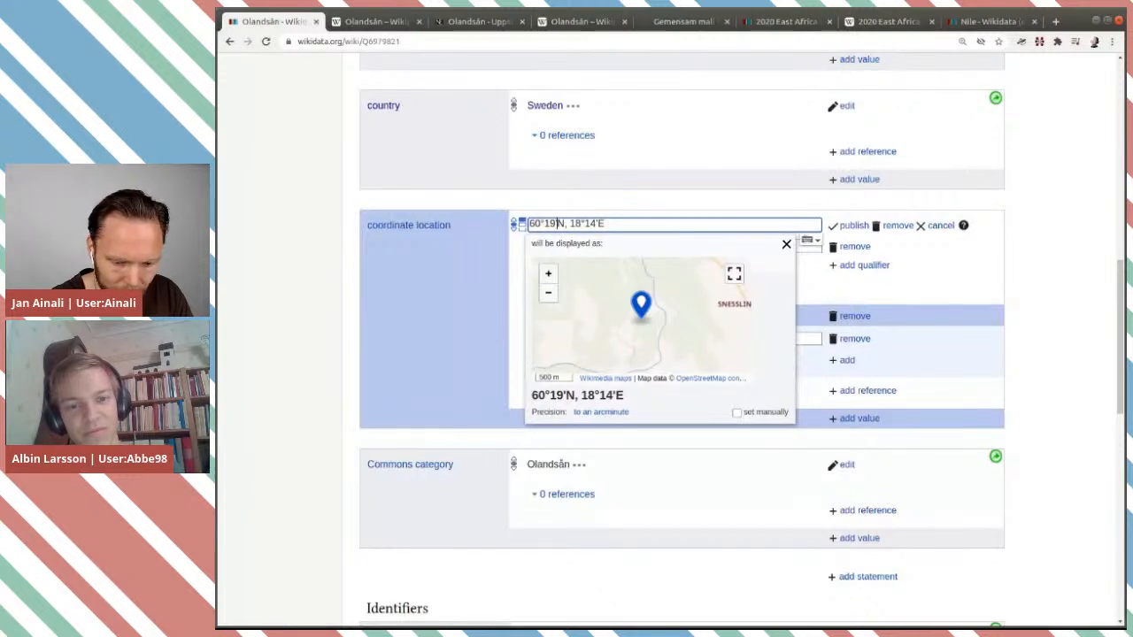
Step: Add arcseconds to the latitude and adjust them against the map preview to reach 60°19'54"N
type("9")
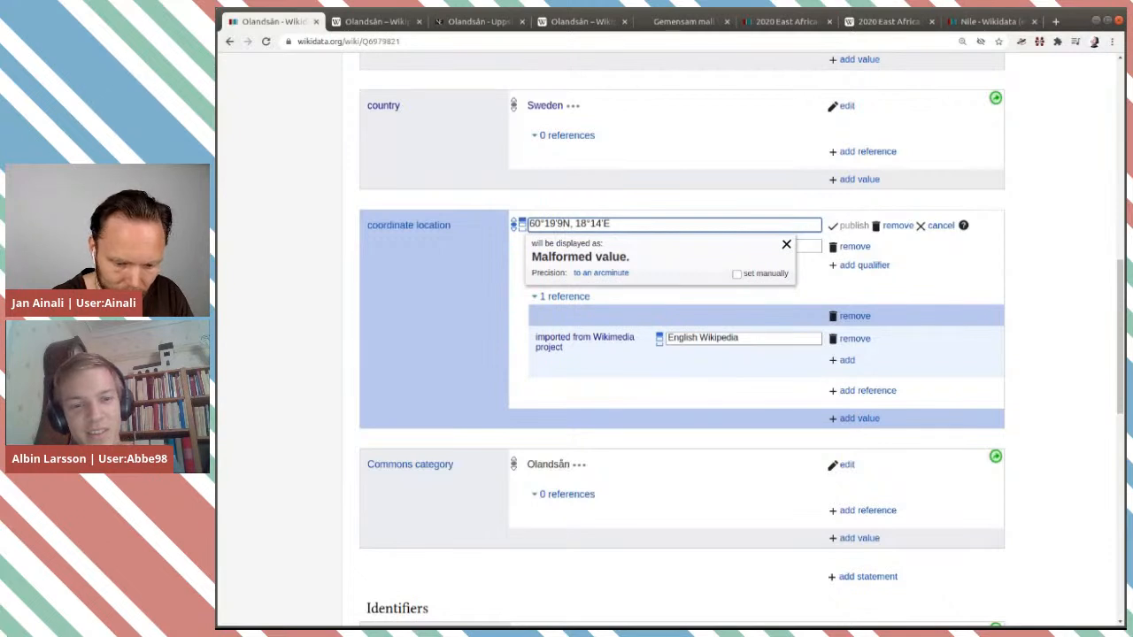
type("\"")
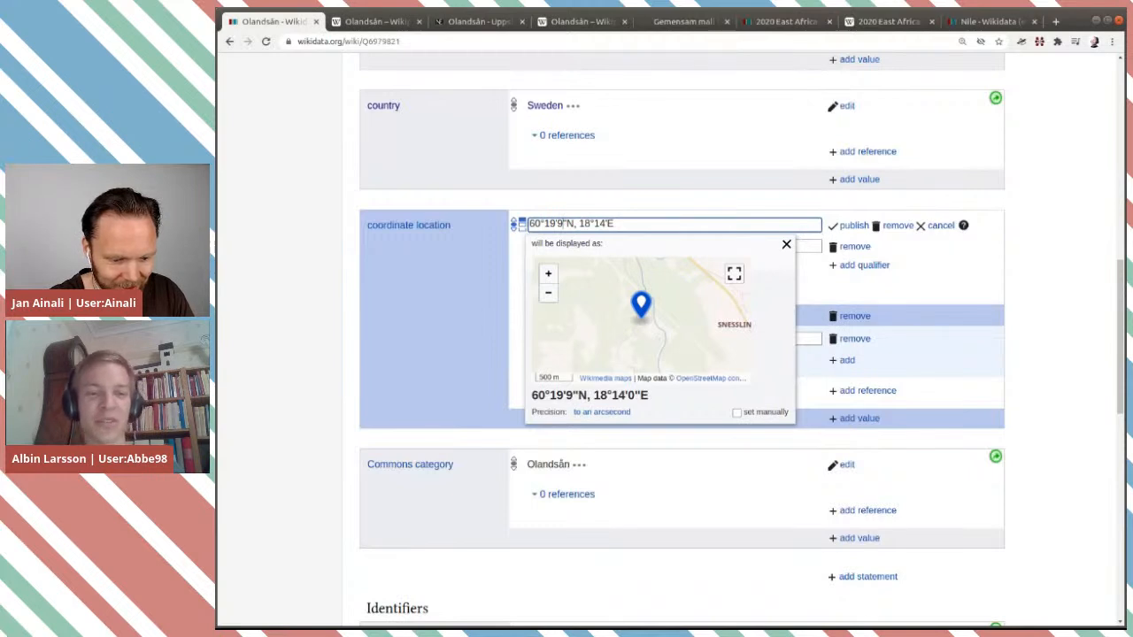
type("5")
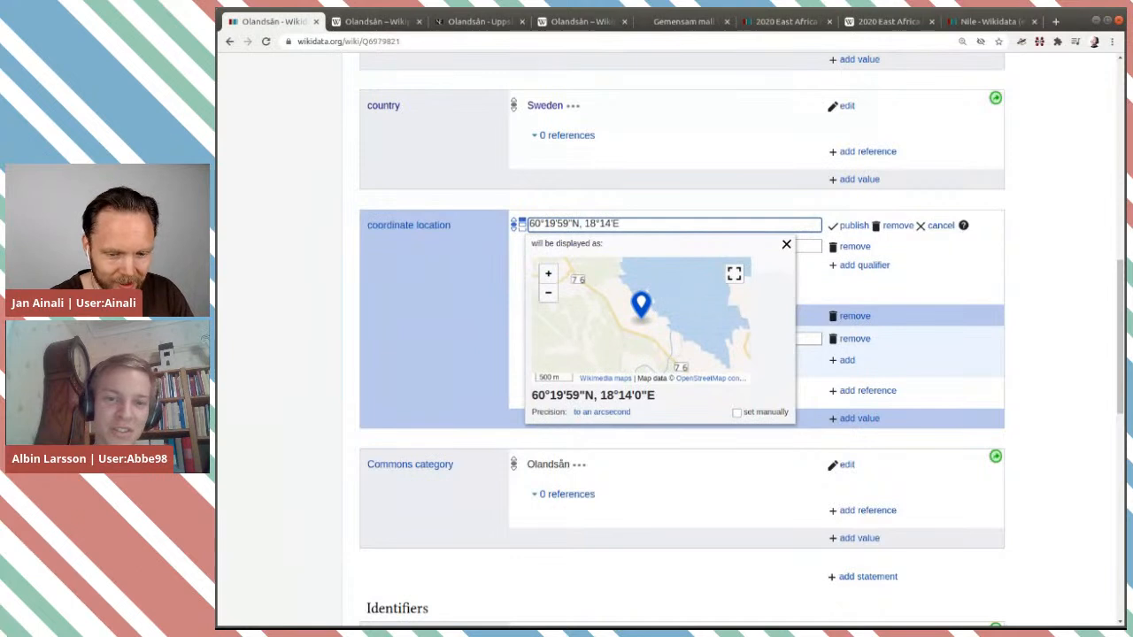
key("Delete")
type("8")
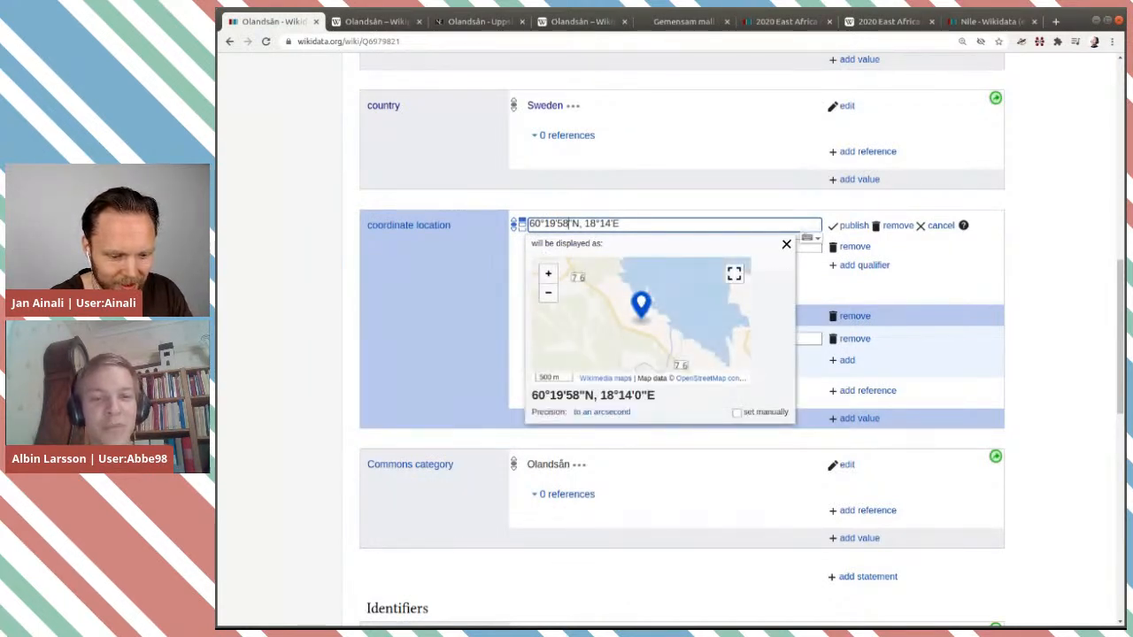
key("BackSpace")
type("5")
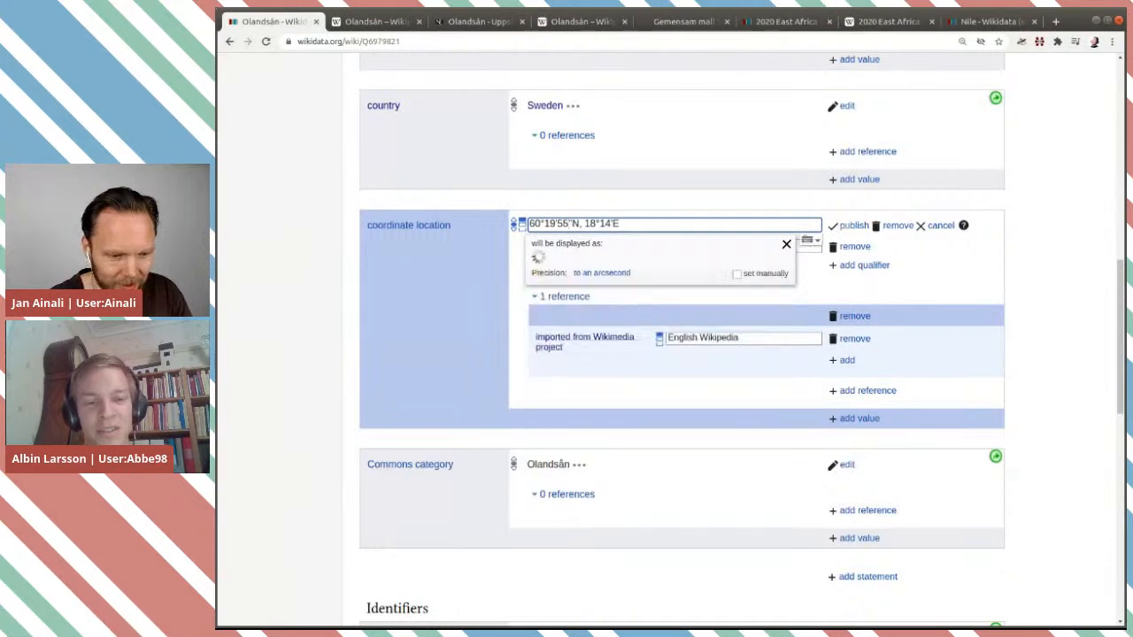
key("BackSpace")
type("4")
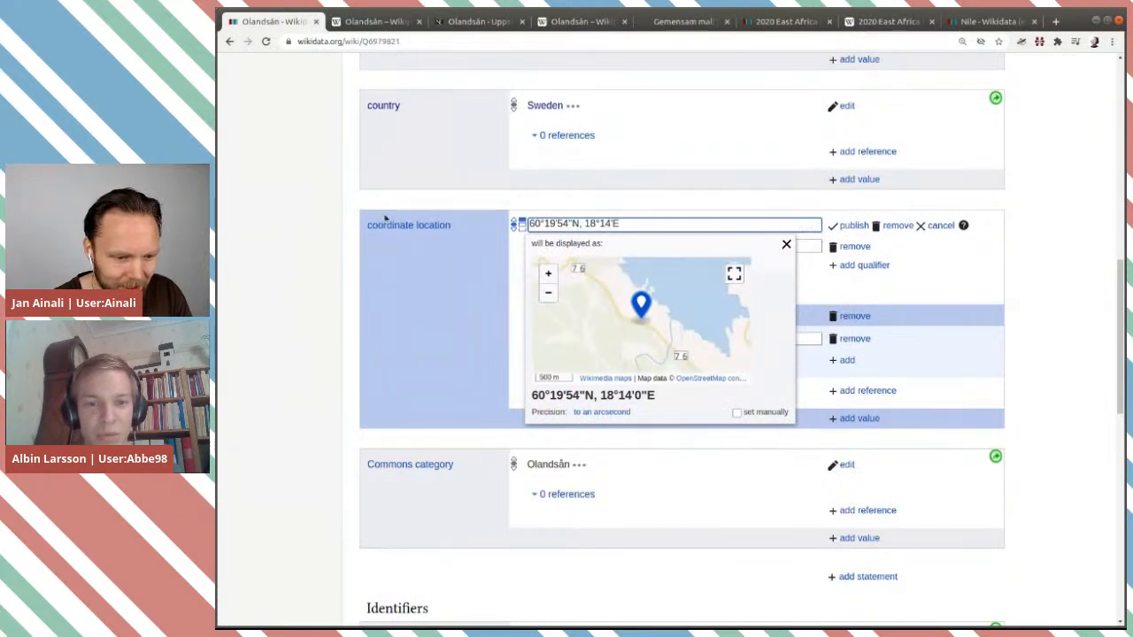
Step: Add arcseconds to the longitude, trying 18°14'59"E and 18°14'58"E against the map preview
left_click(613, 225)
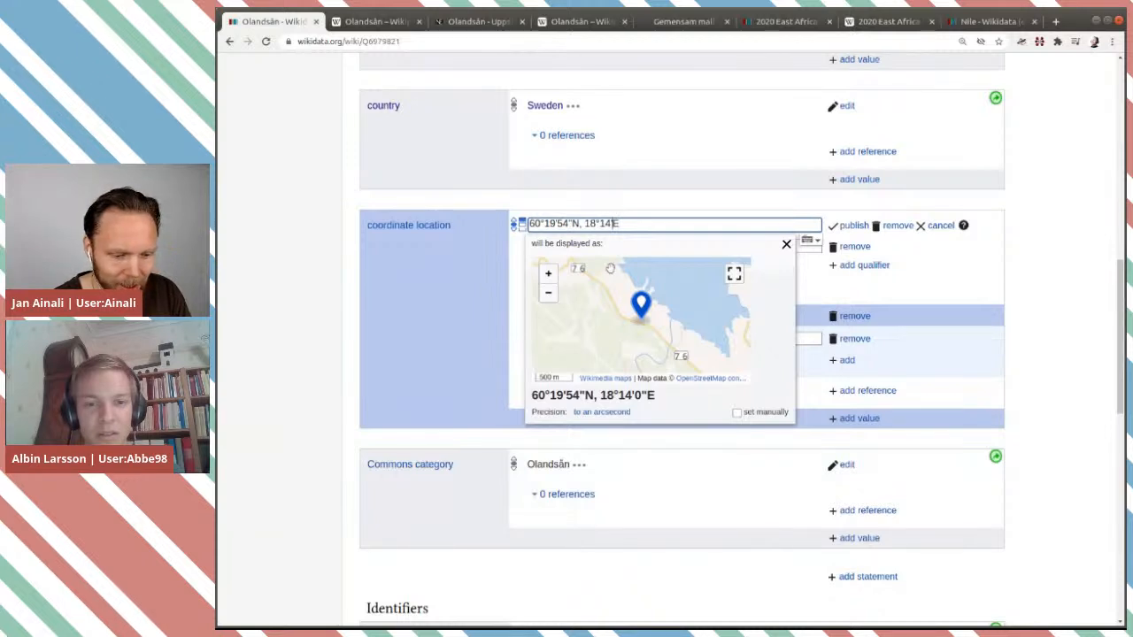
type("'")
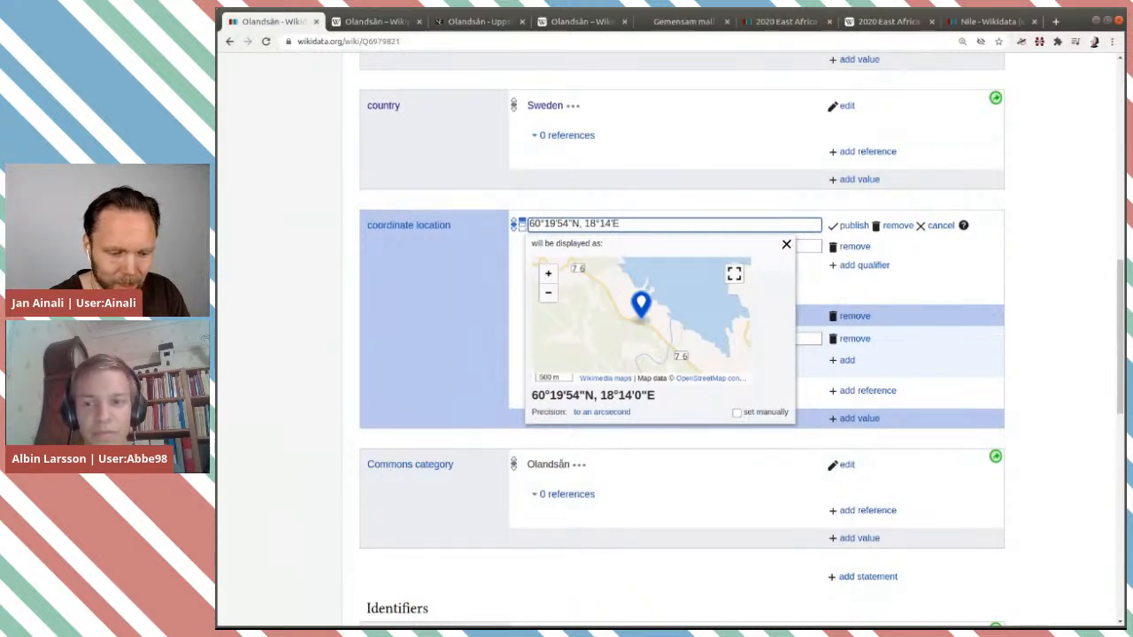
type("59")
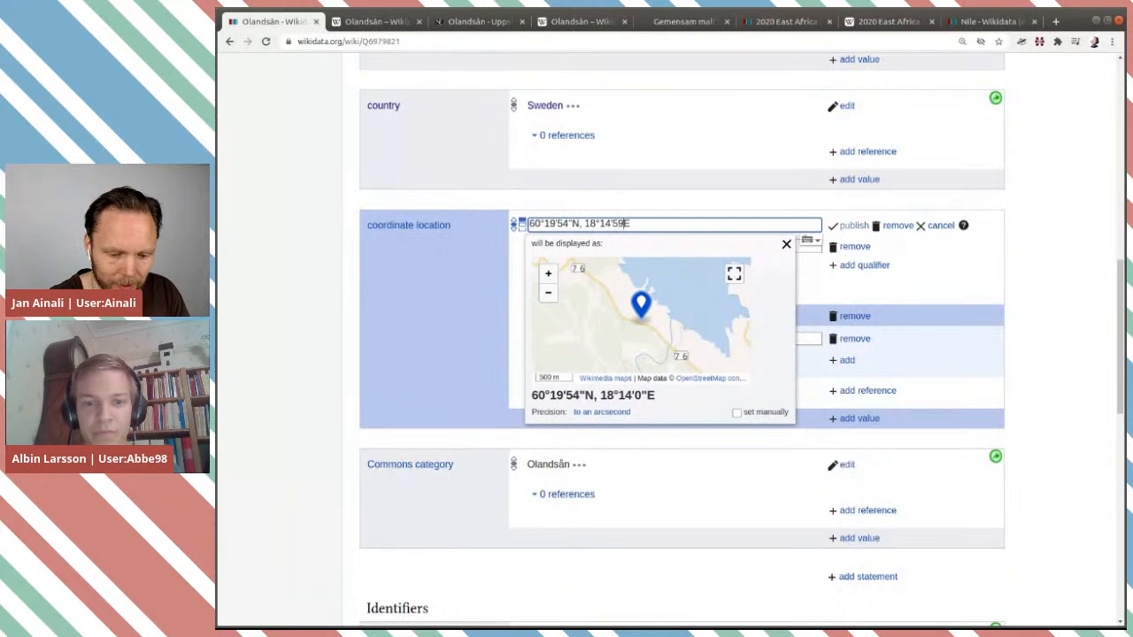
type("\"")
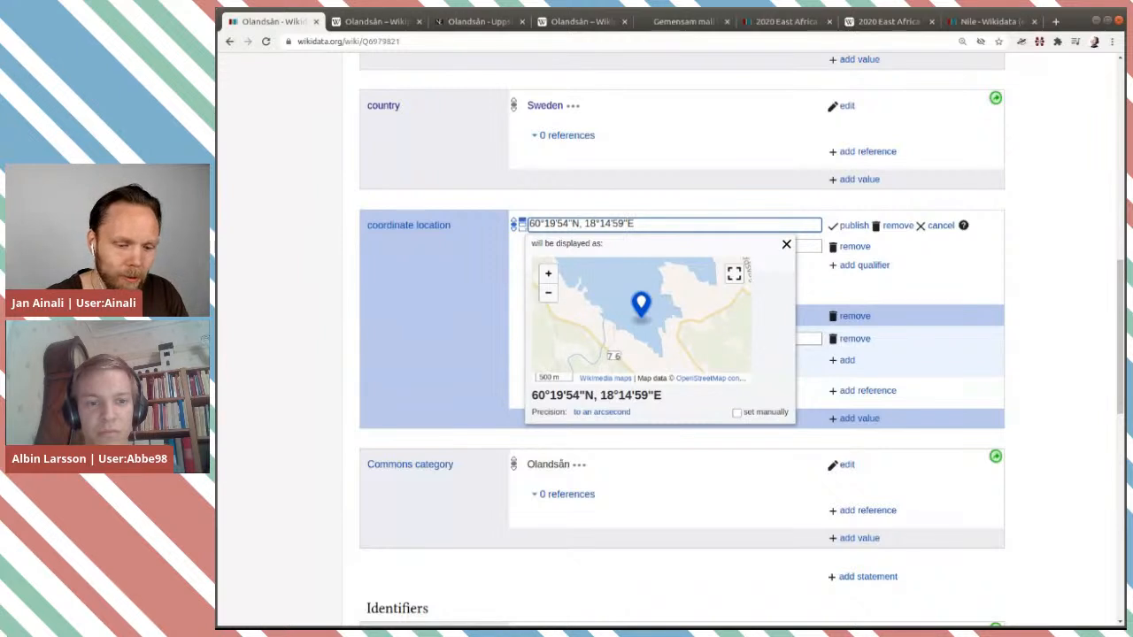
key("BackSpace")
type("8")
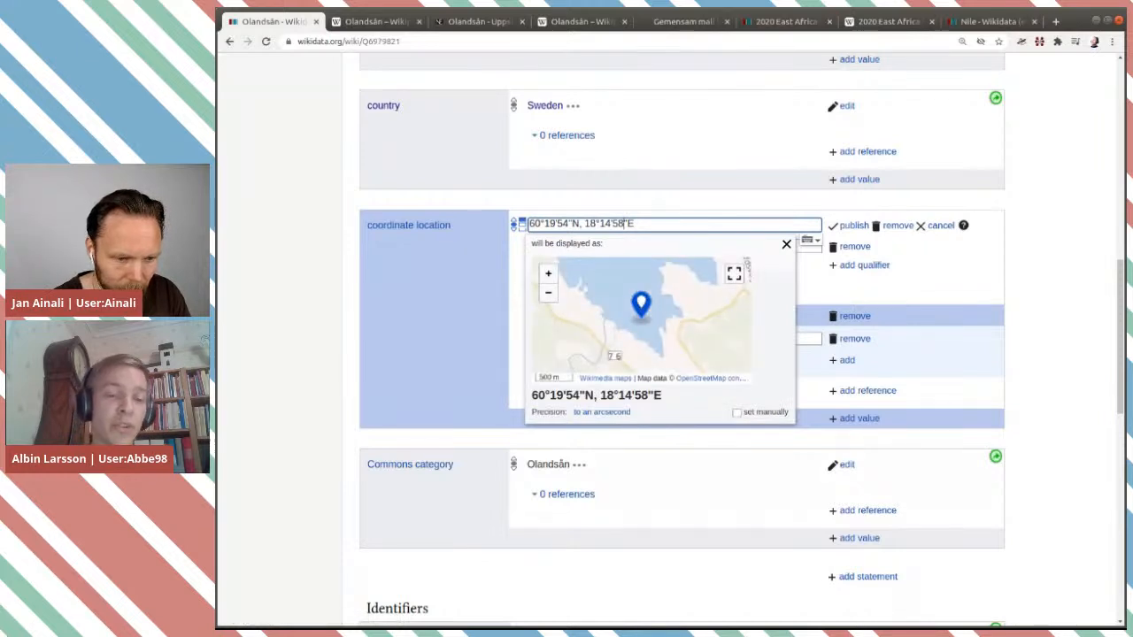
Step: Adjust the longitude's arcseconds through 2, 4 and 30 to set it to 18°14'29"E
key("BackSpace")
key("BackSpace")
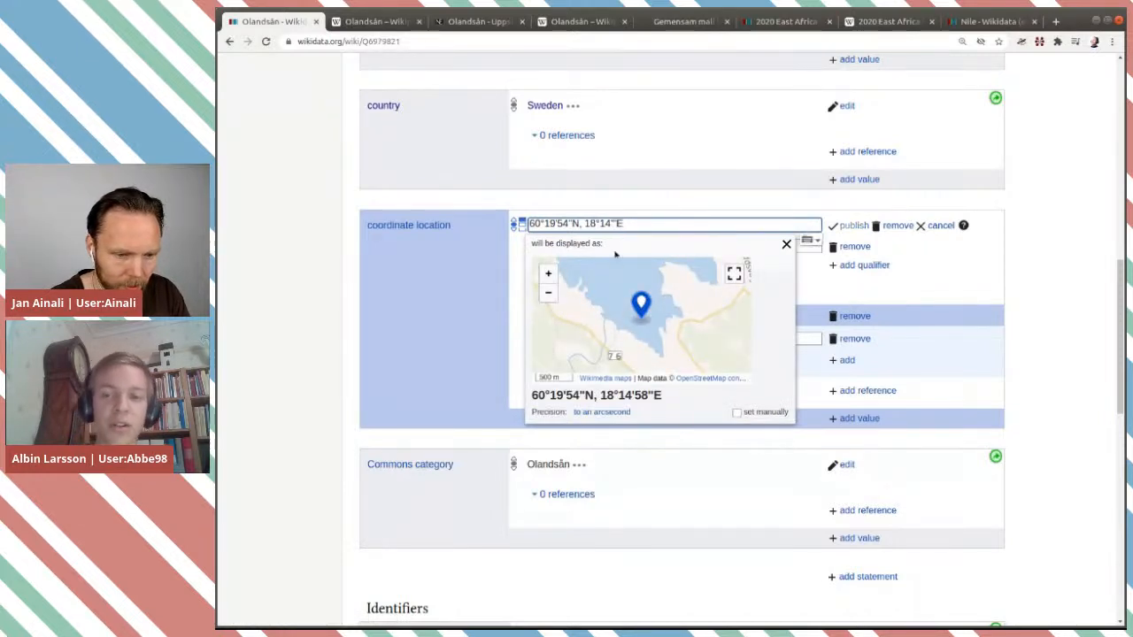
type("2")
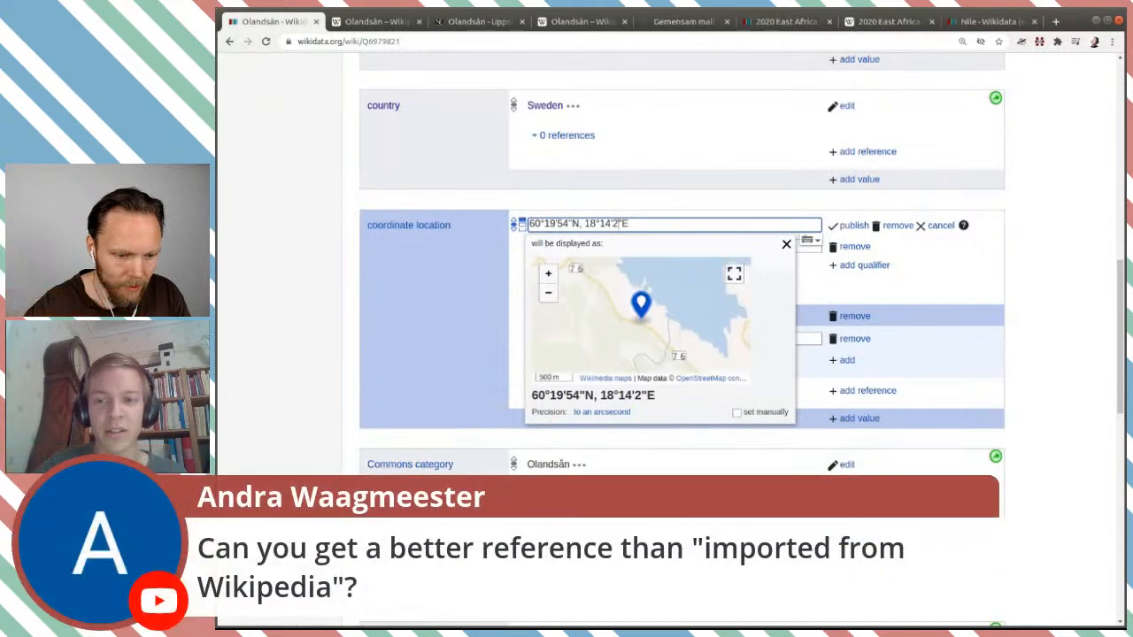
key("BackSpace")
type("4")
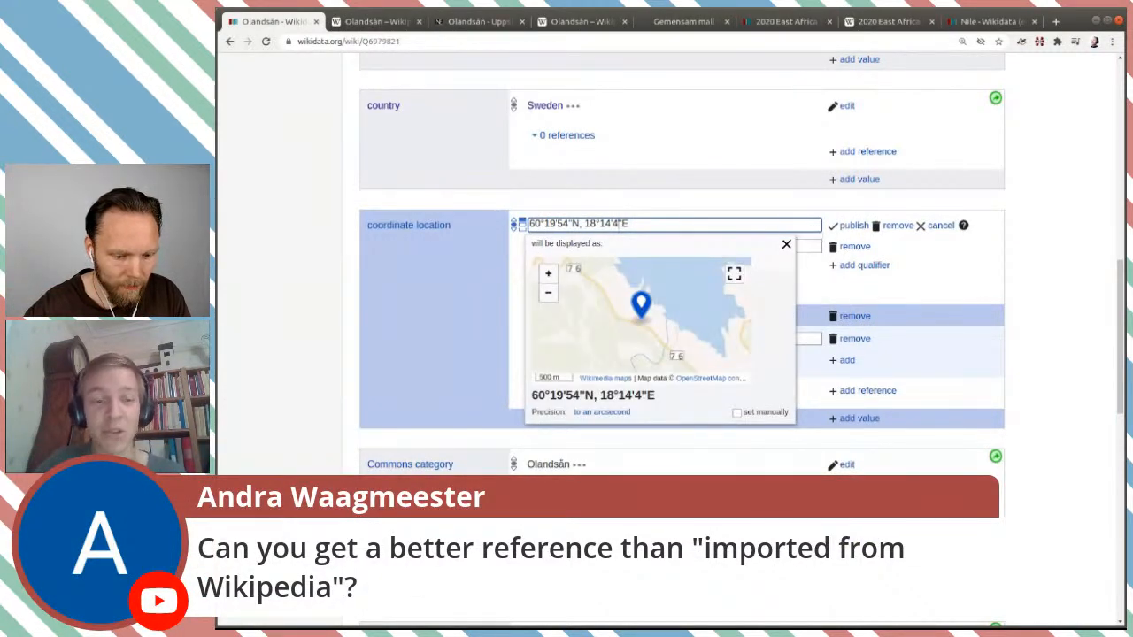
key("BackSpace")
type("30")
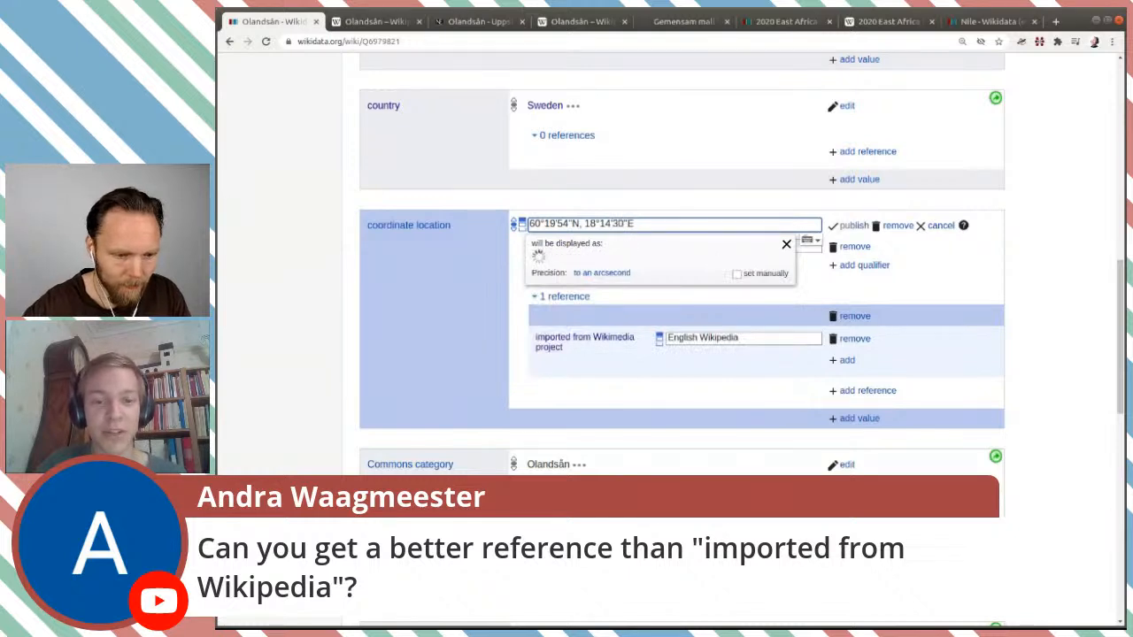
key("BackSpace")
type("9")
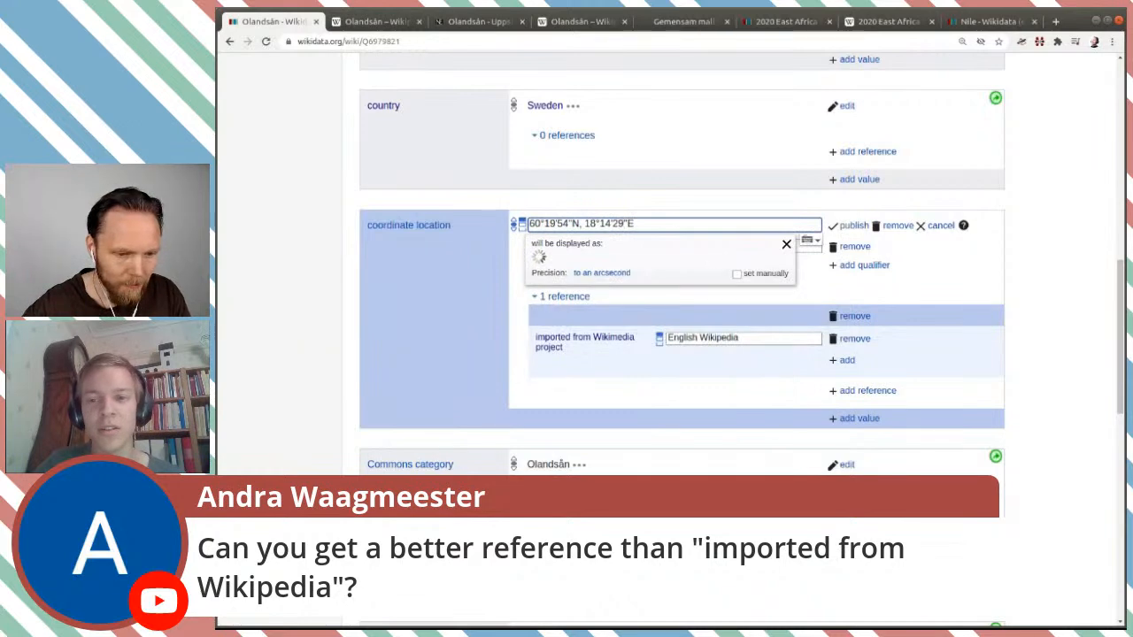
Step: Adjust the longitude's arcseconds through 28 to 27 against the map preview, setting it to 18°14'27"E
key("BackSpace")
type("28")
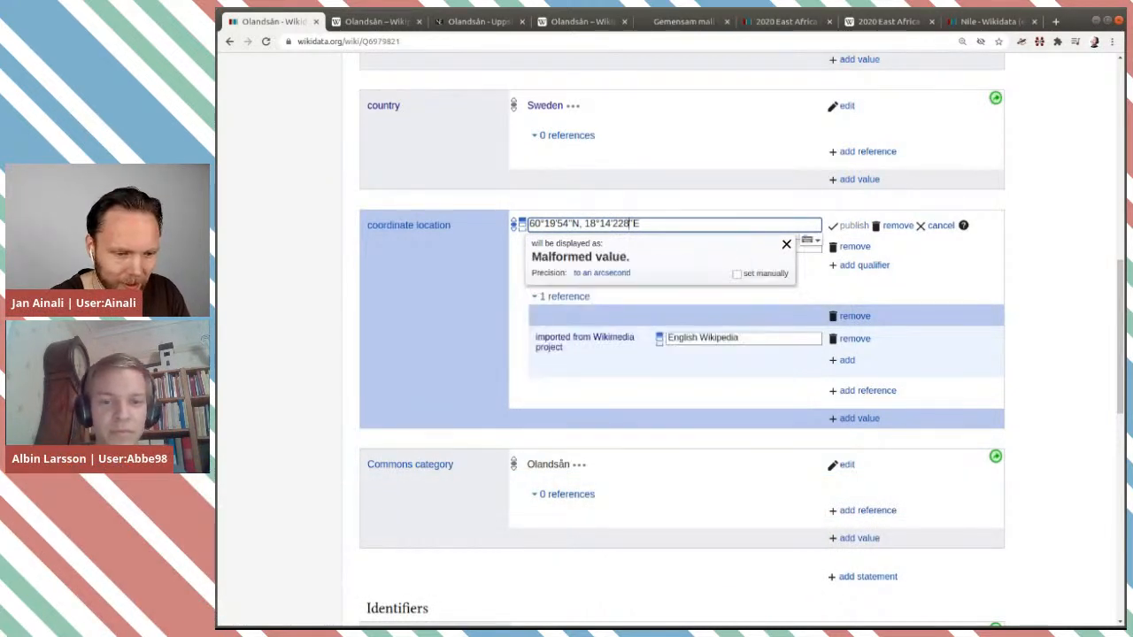
key("BackSpace")
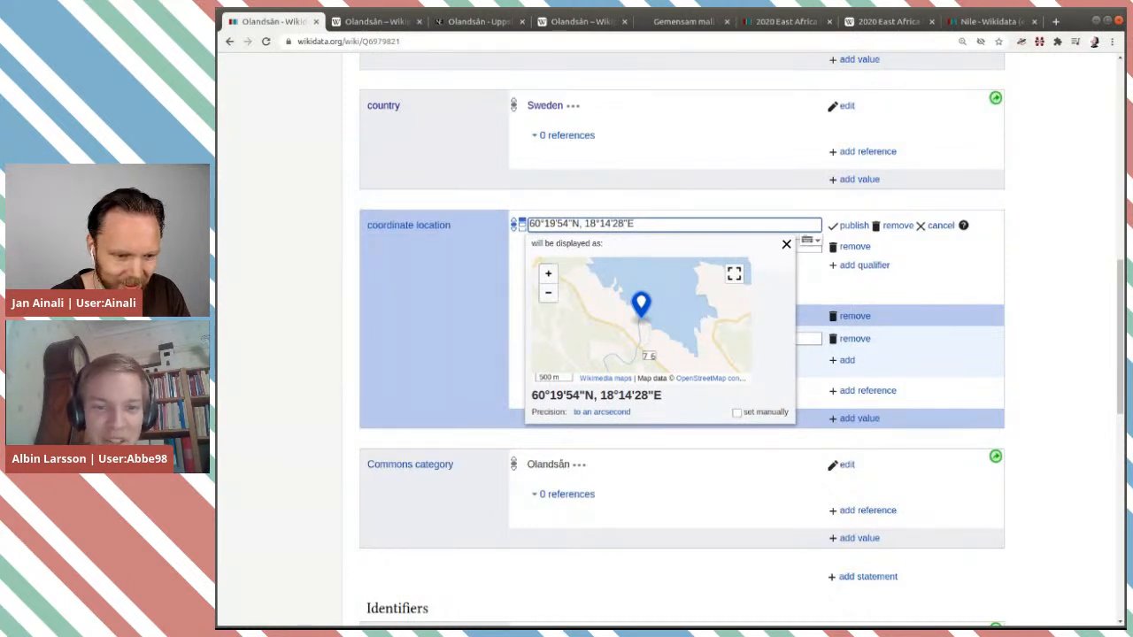
key("BackSpace")
type("7")
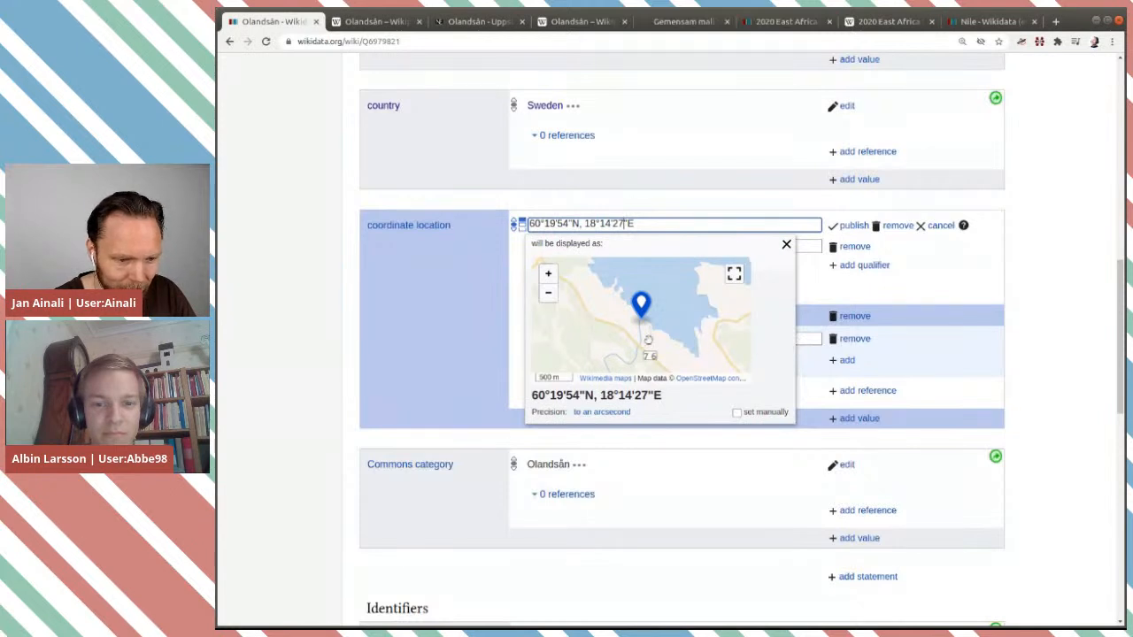
left_click(980, 299)
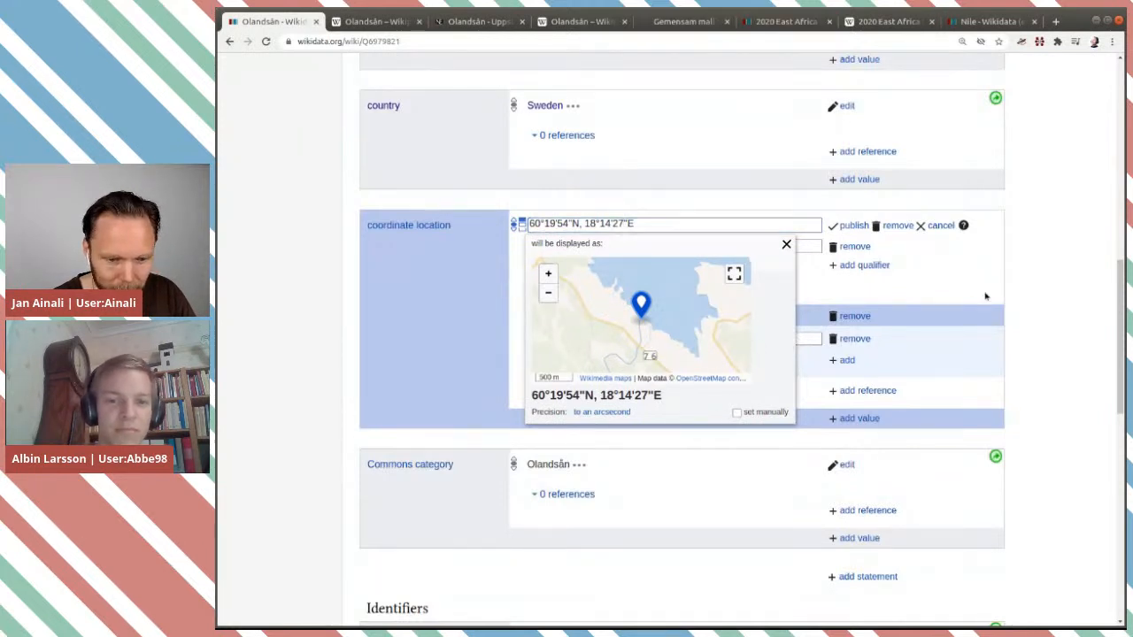
Step: Replace the coordinate location's English Wikipedia import reference with a new reference based on OpenStreetMap
left_click(855, 339)
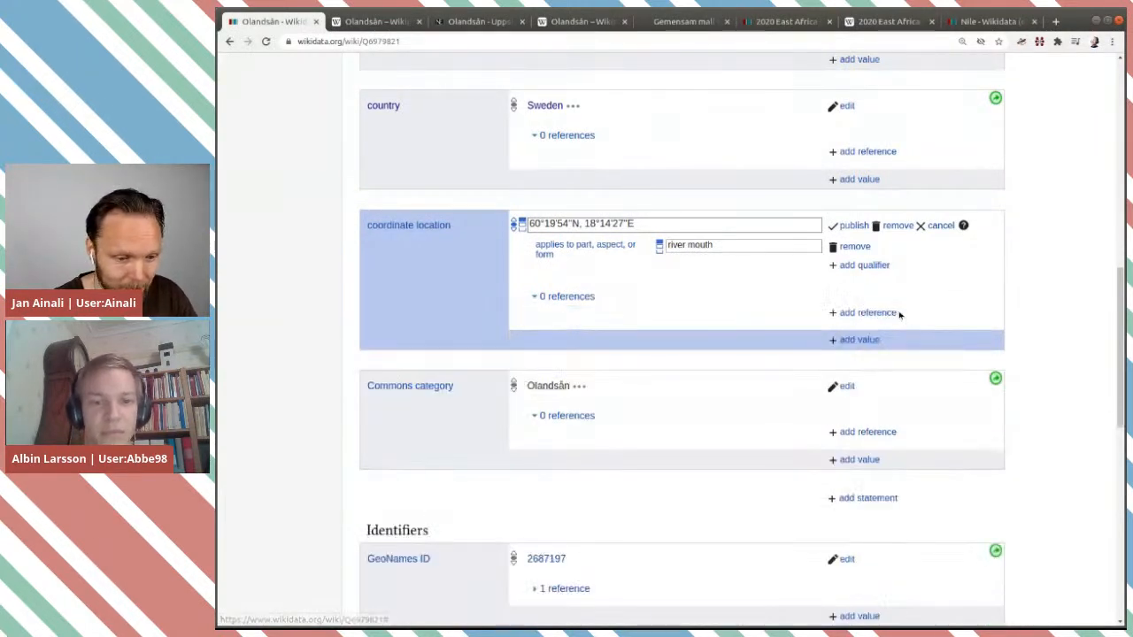
left_click(881, 312)
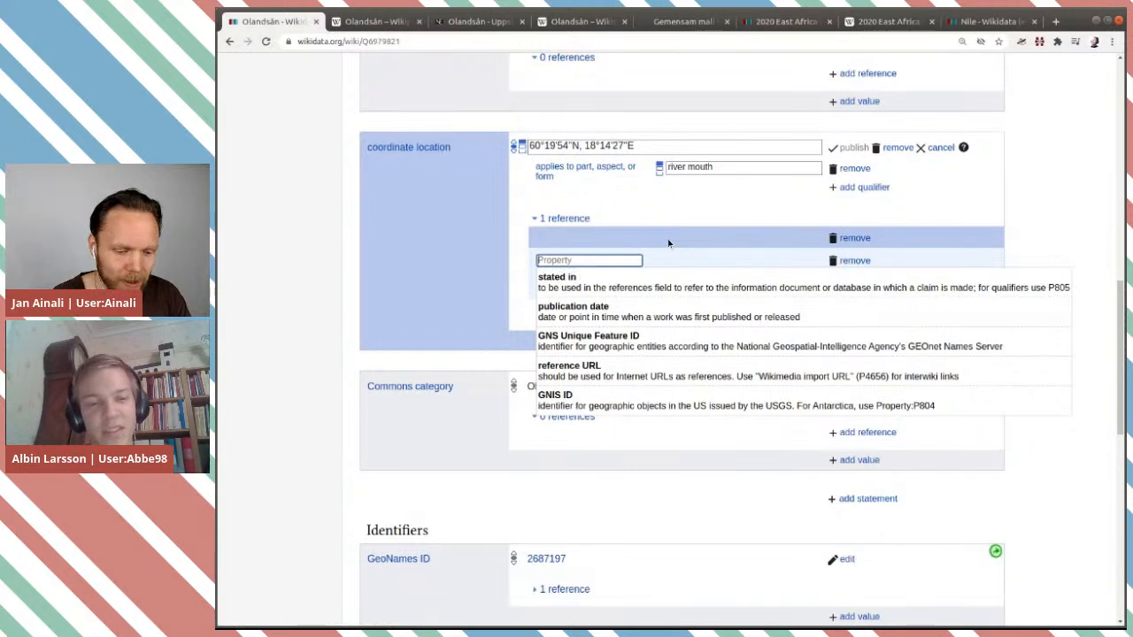
type("der")
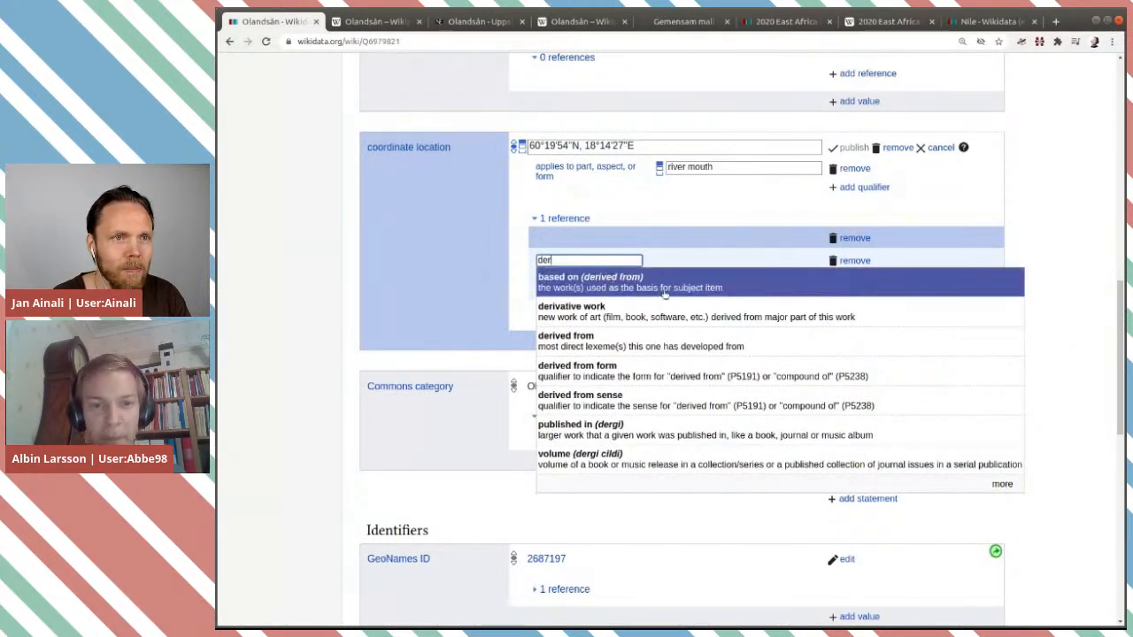
left_click(680, 287)
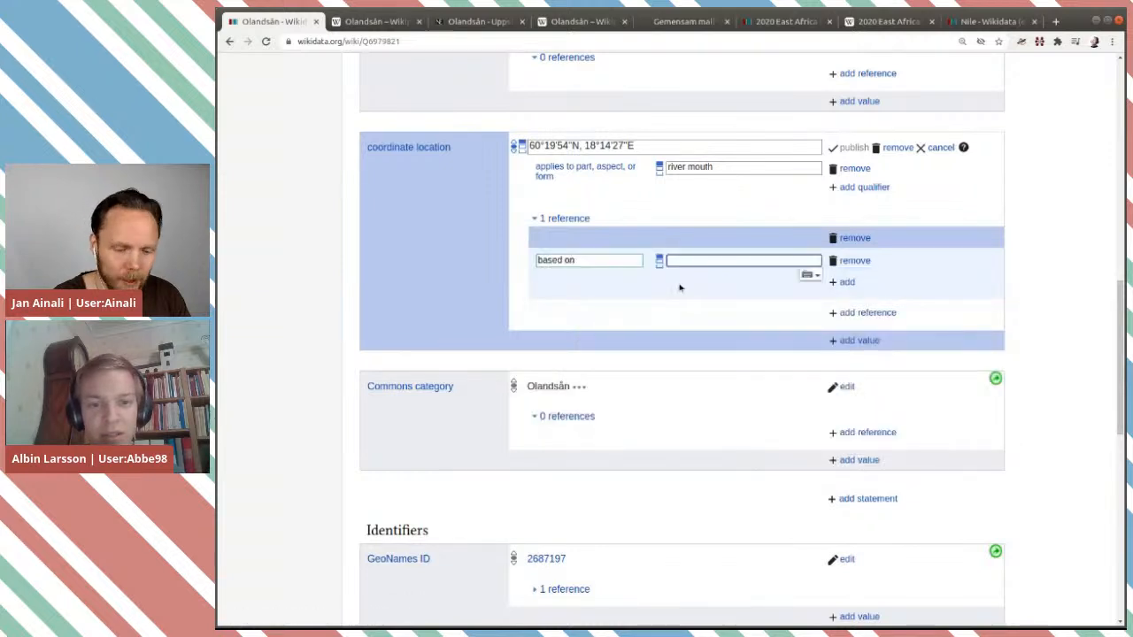
type("osen")
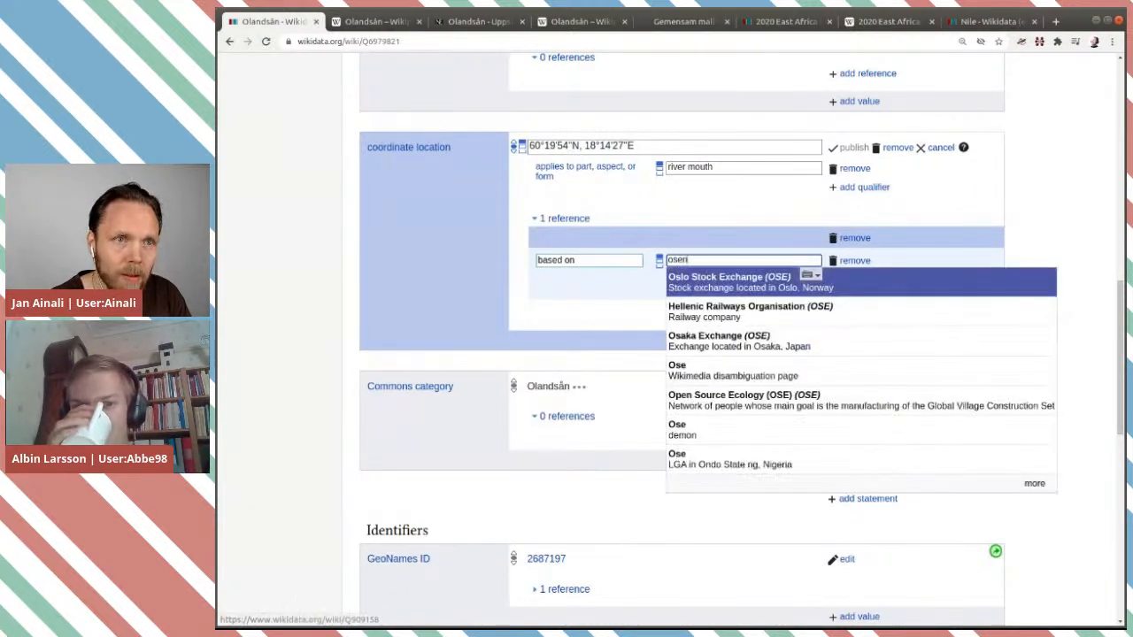
key("BackSpace")
key("BackSpace")
key("BackSpace")
type("pens")
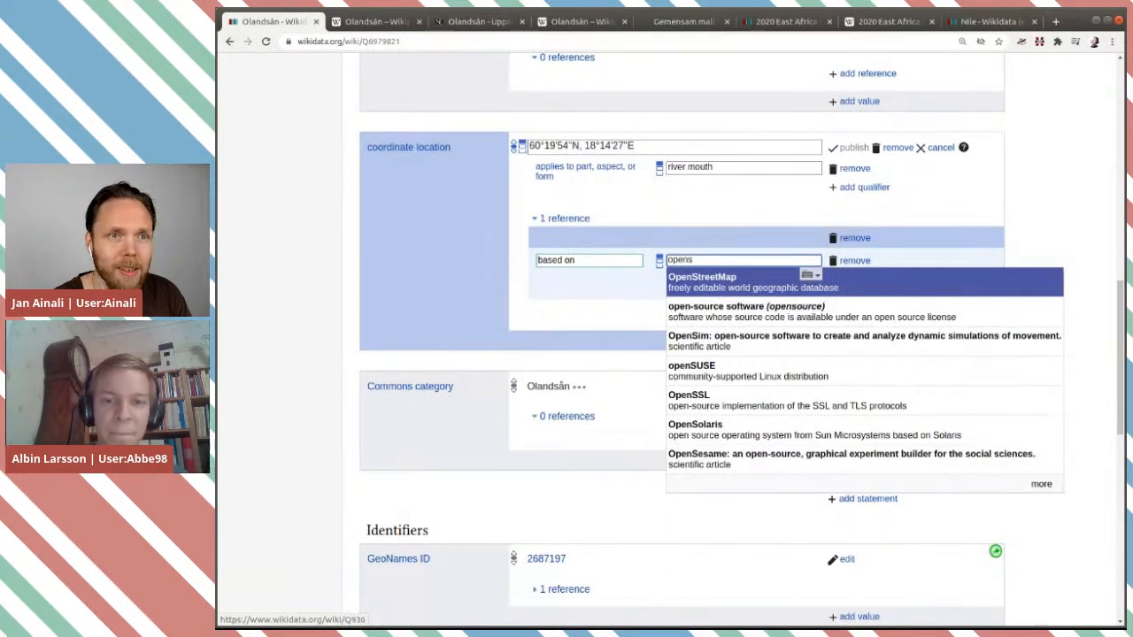
left_click(755, 290)
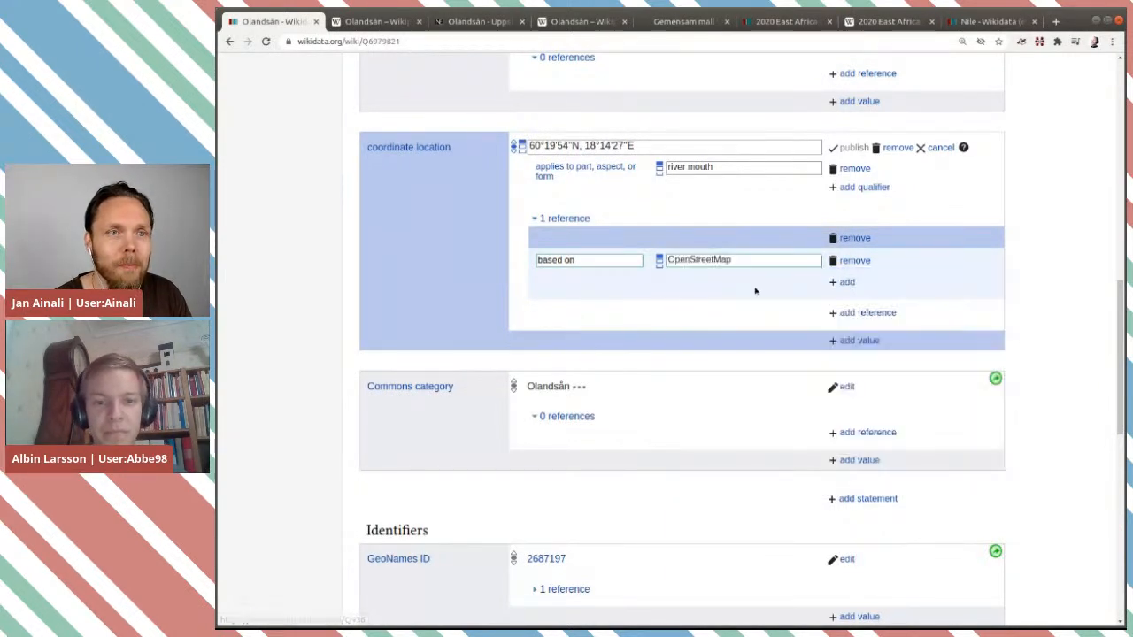
Step: Add the retrieved date 2020-08-27 to the OpenStreetMap reference and publish the coordinate location statement
left_click(844, 282)
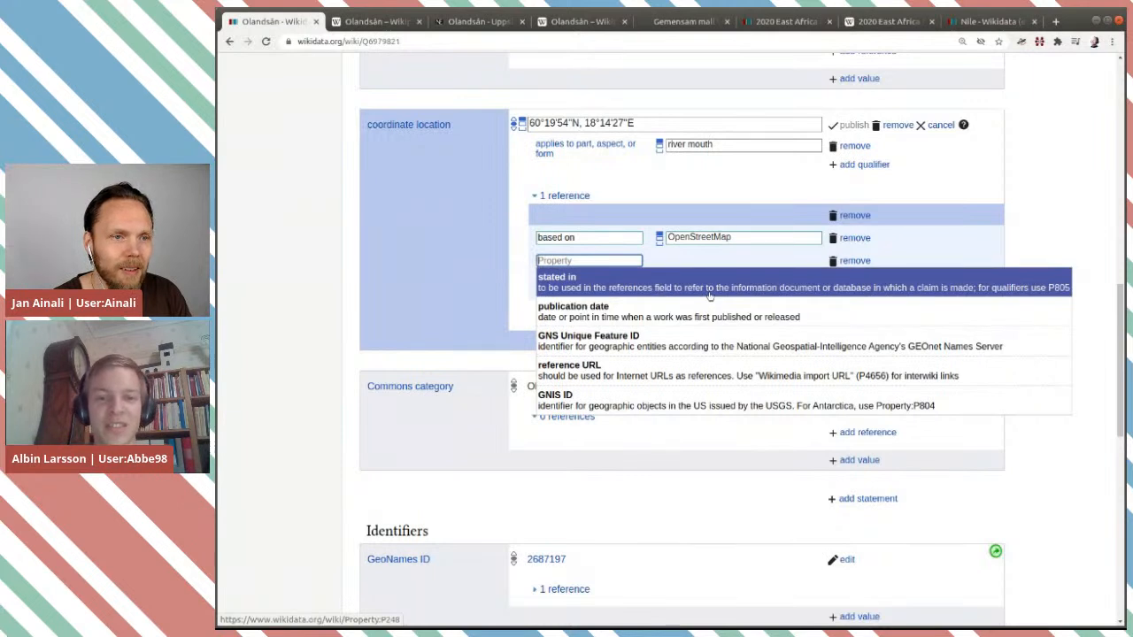
type("ref")
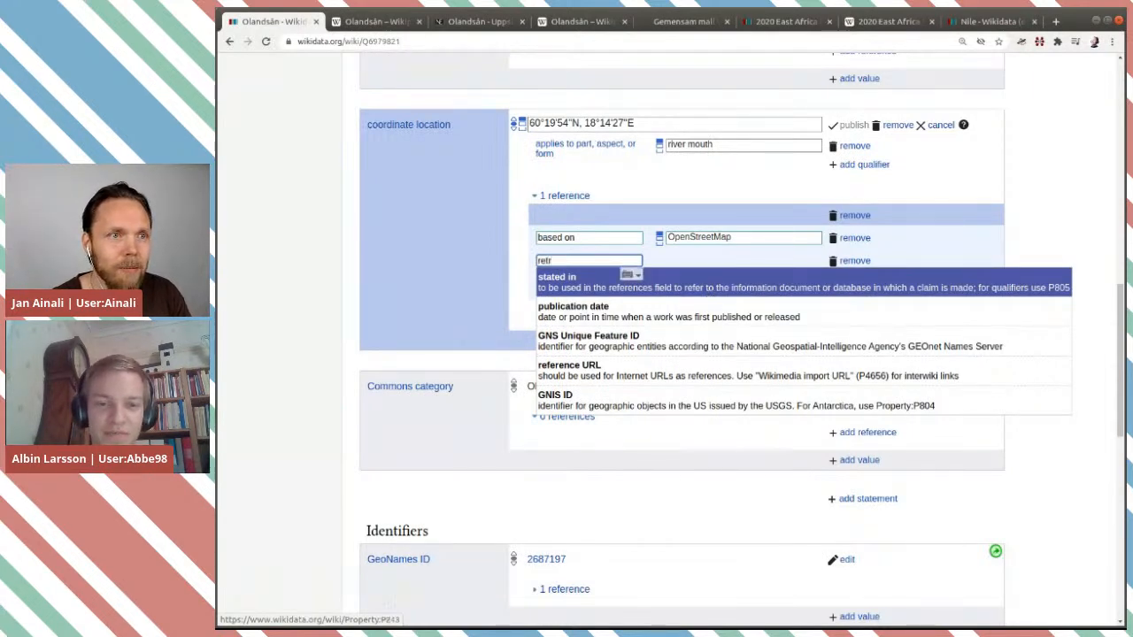
left_click(754, 292)
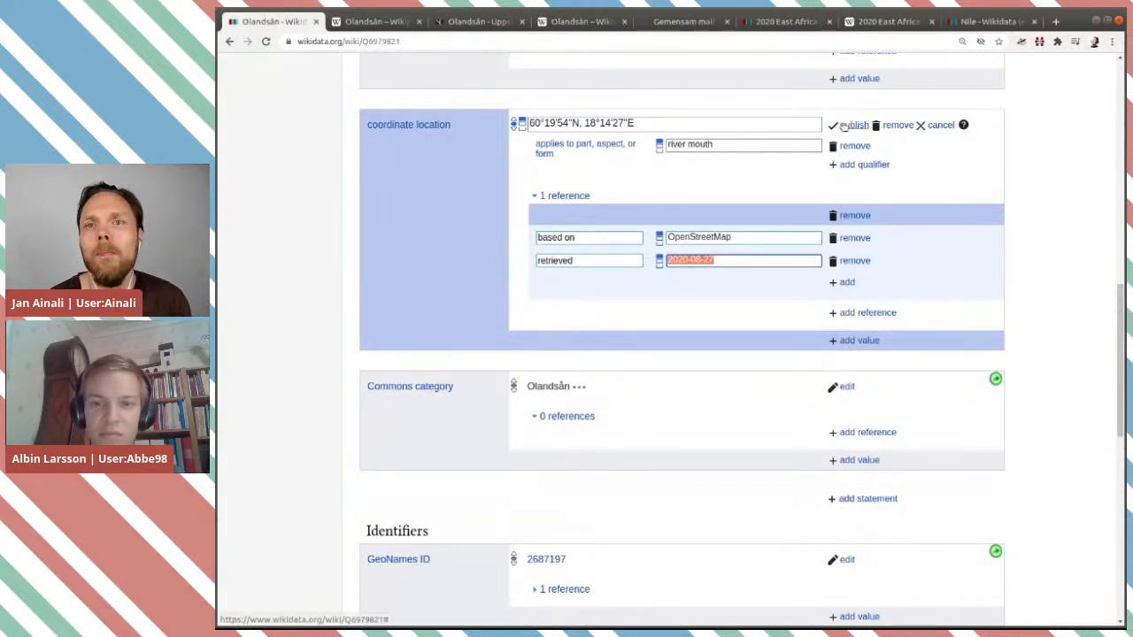
left_click(845, 126)
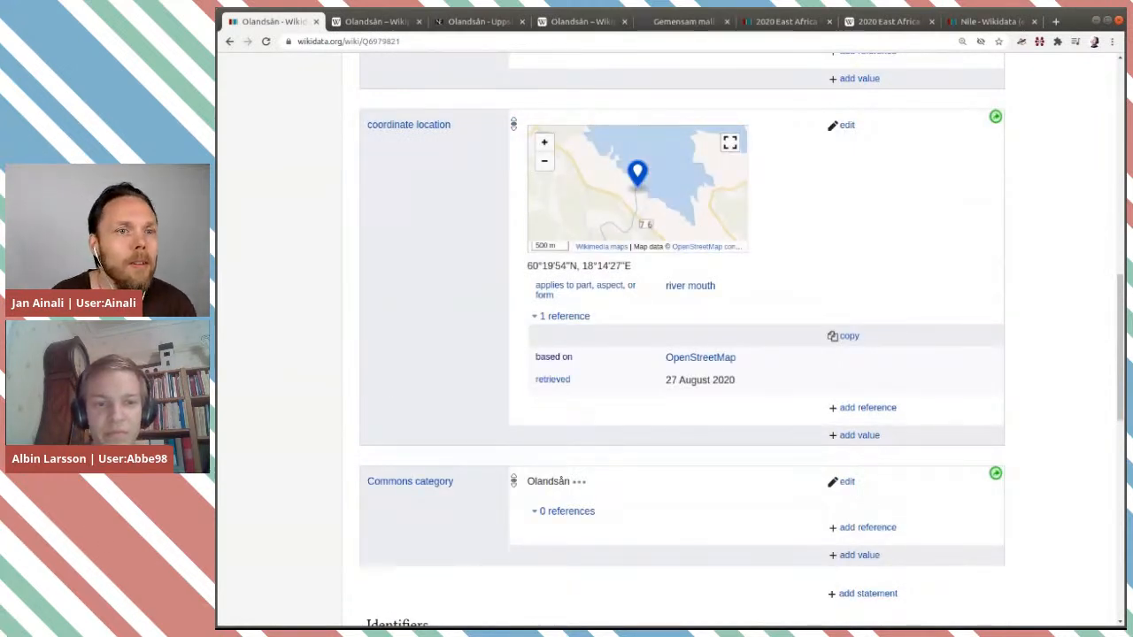
scroll(1037, 390, "up", 2)
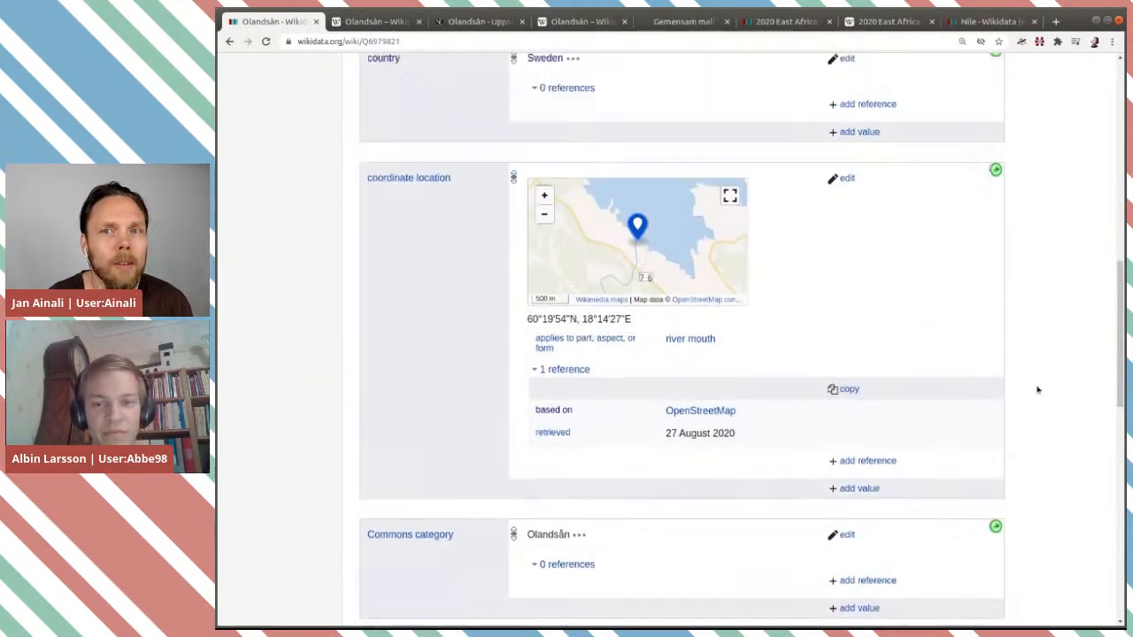
scroll(1037, 390, "up", 2)
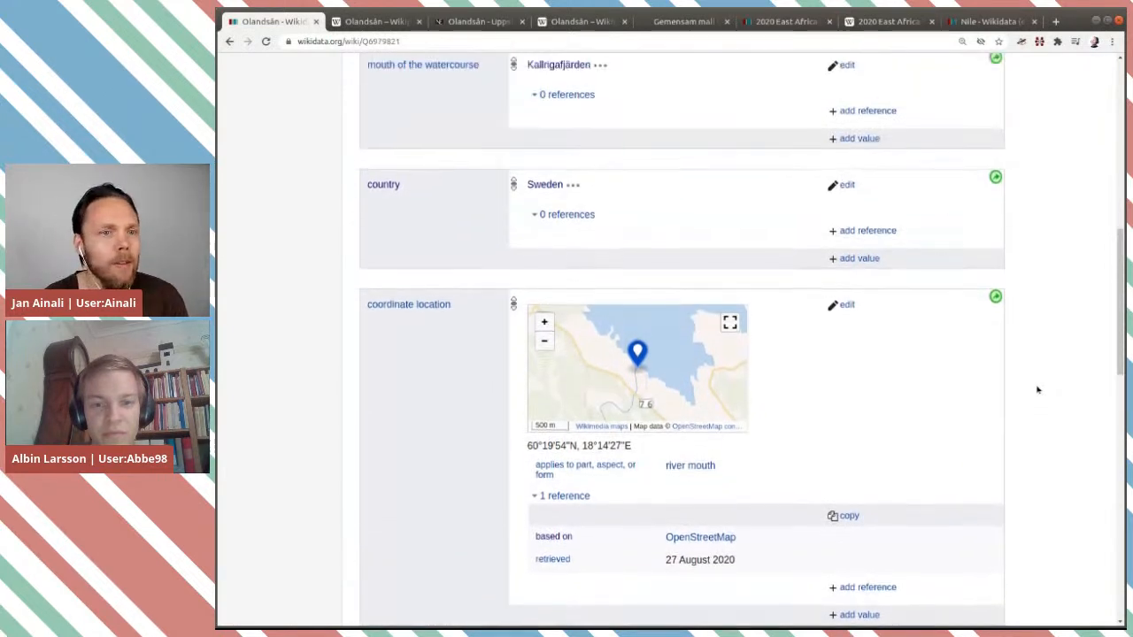
scroll(1037, 389, "down", 3)
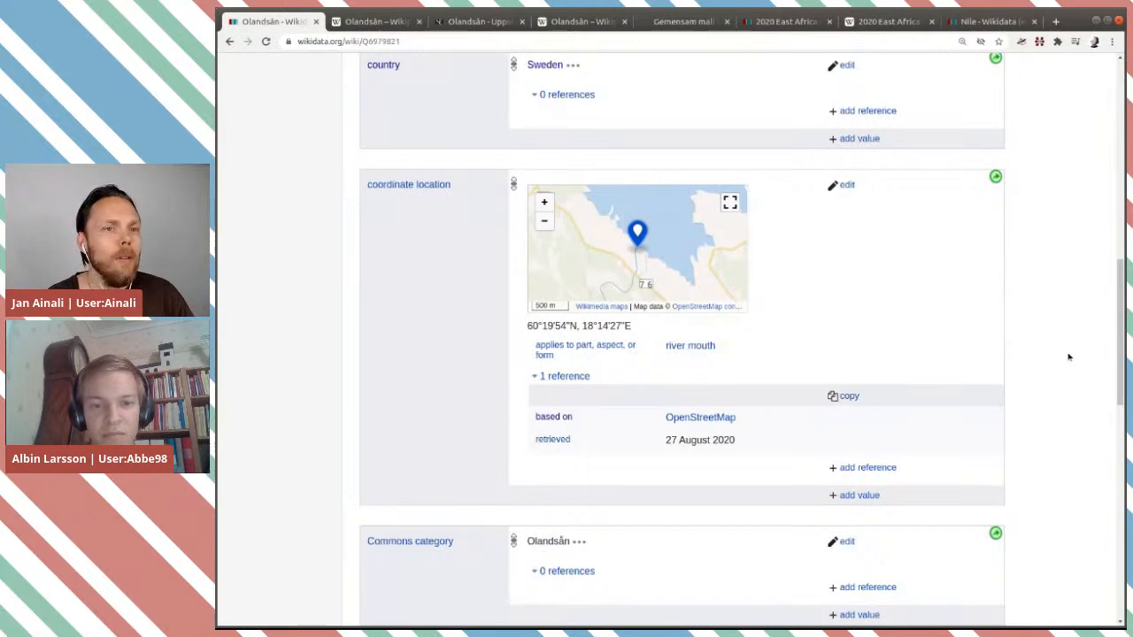
scroll(1062, 361, "down", 5)
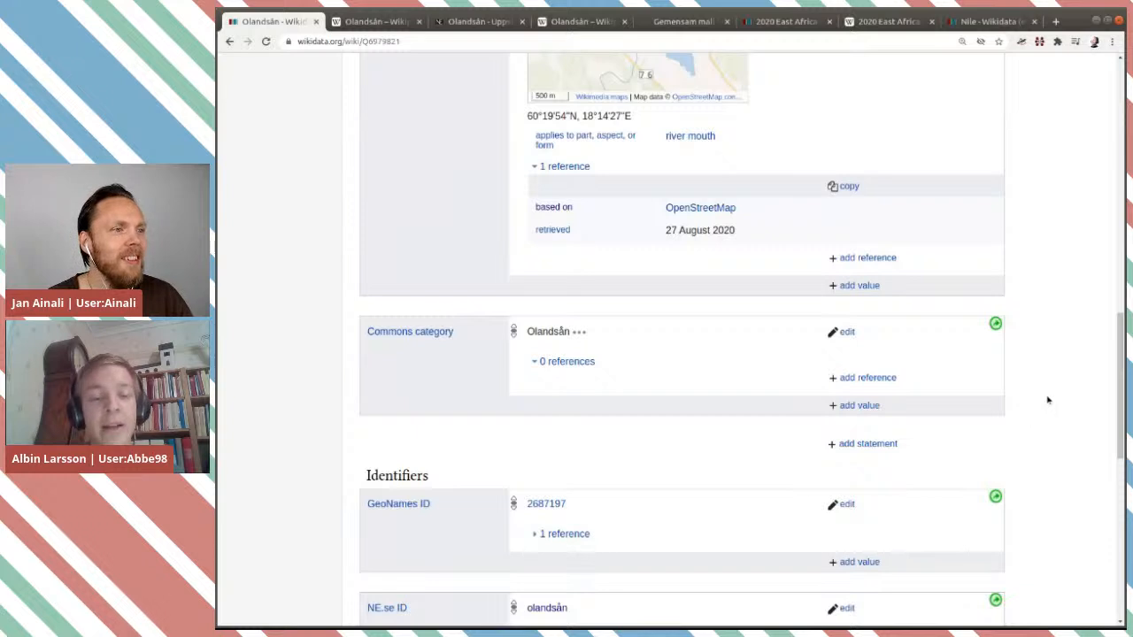
scroll(1047, 400, "up", 3)
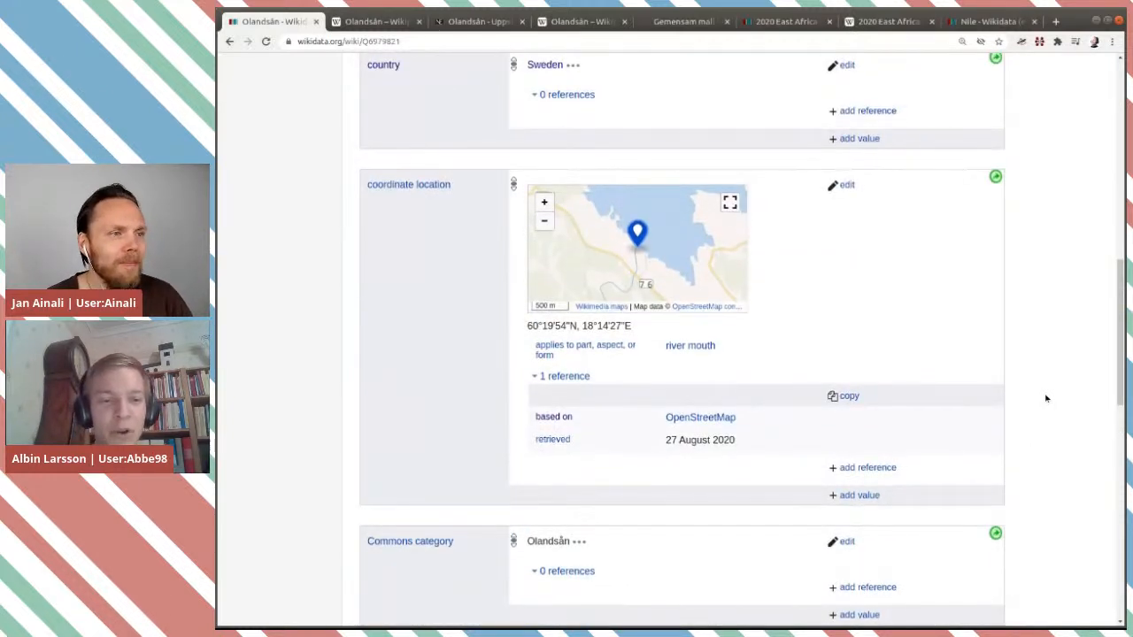
Step: Add a new statement with the property length, the value 65 and the unit kilometre
scroll(1045, 398, "down", 1)
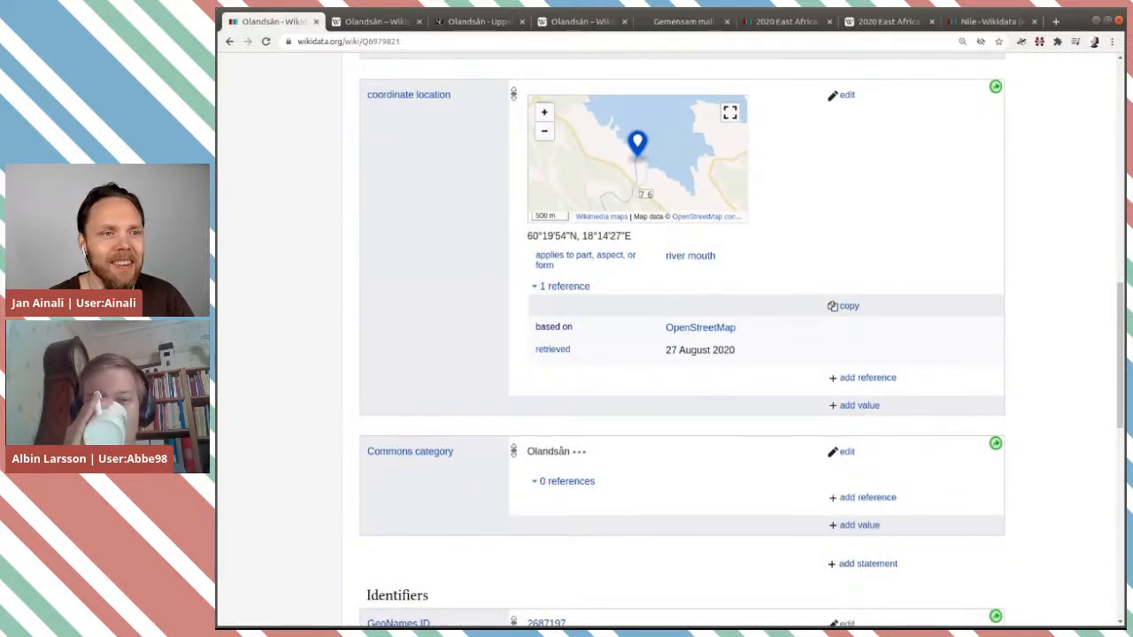
scroll(1045, 398, "down", 1)
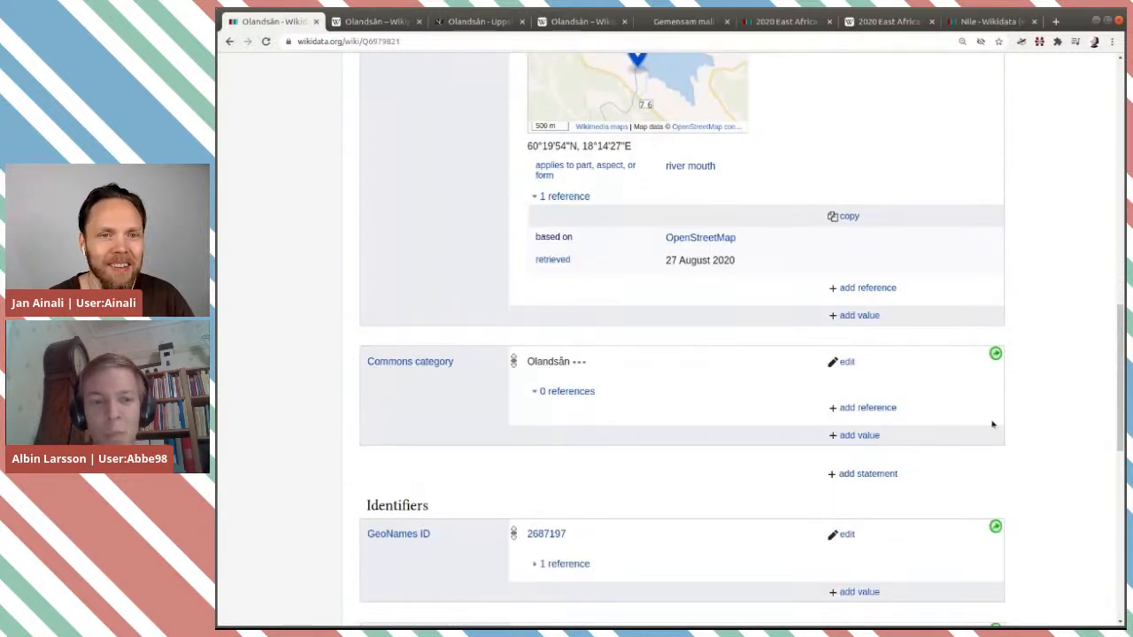
left_click(858, 474)
type("le")
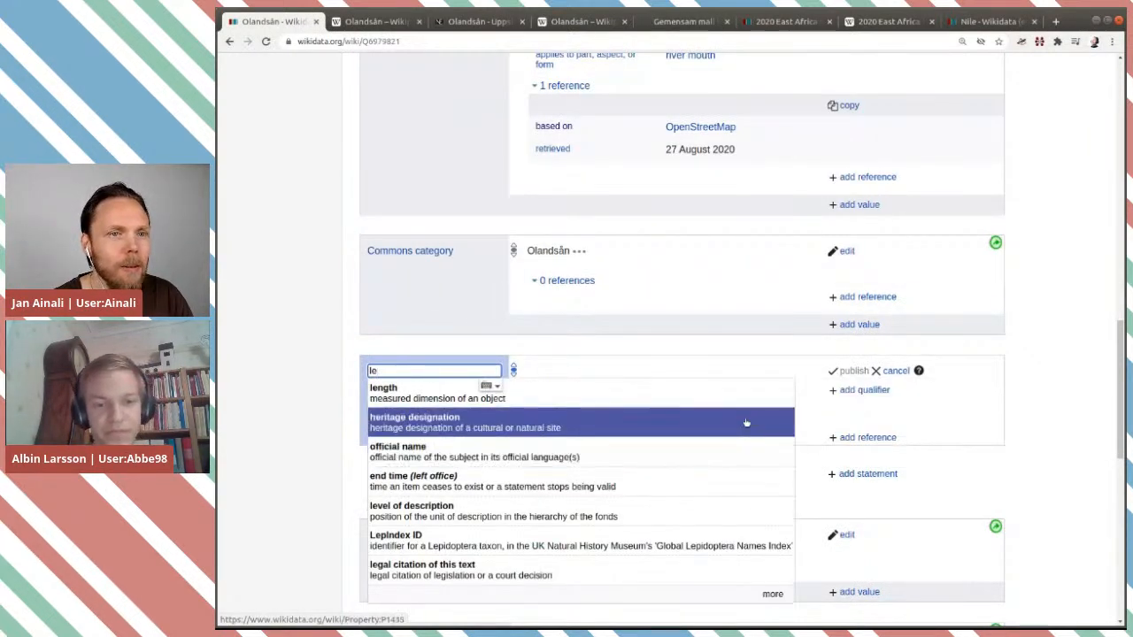
left_click(743, 407)
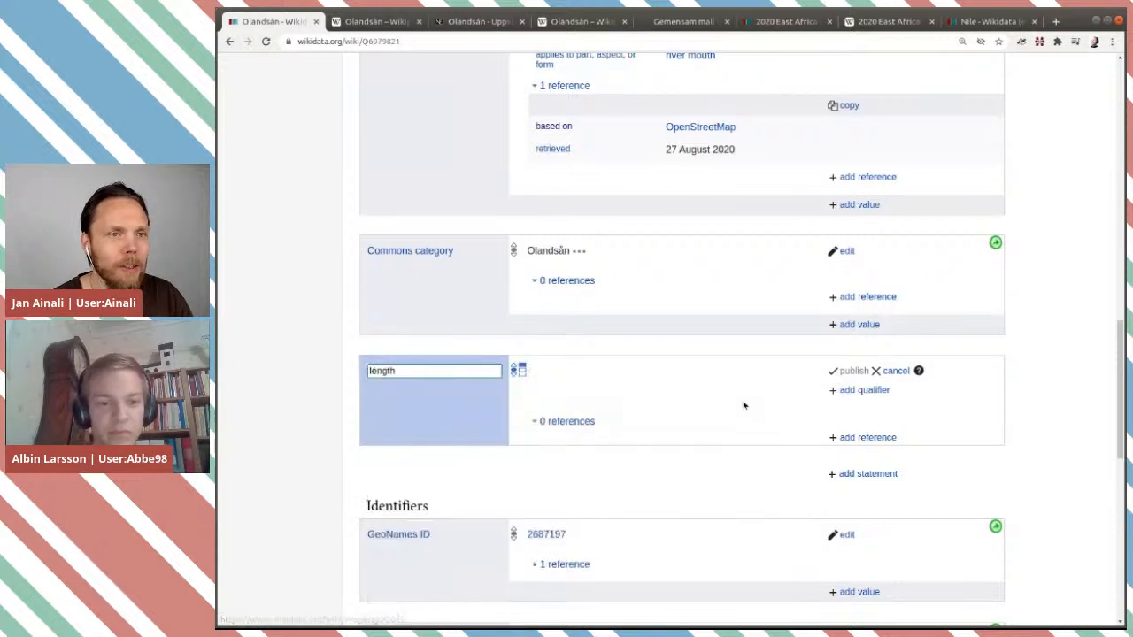
type("65")
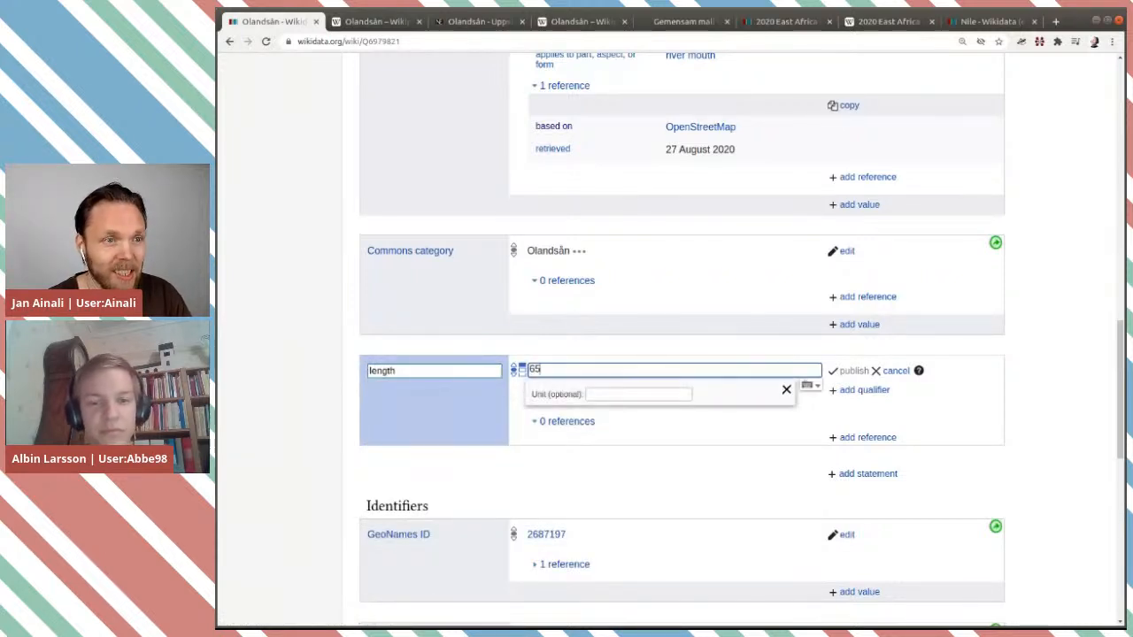
left_click(624, 395)
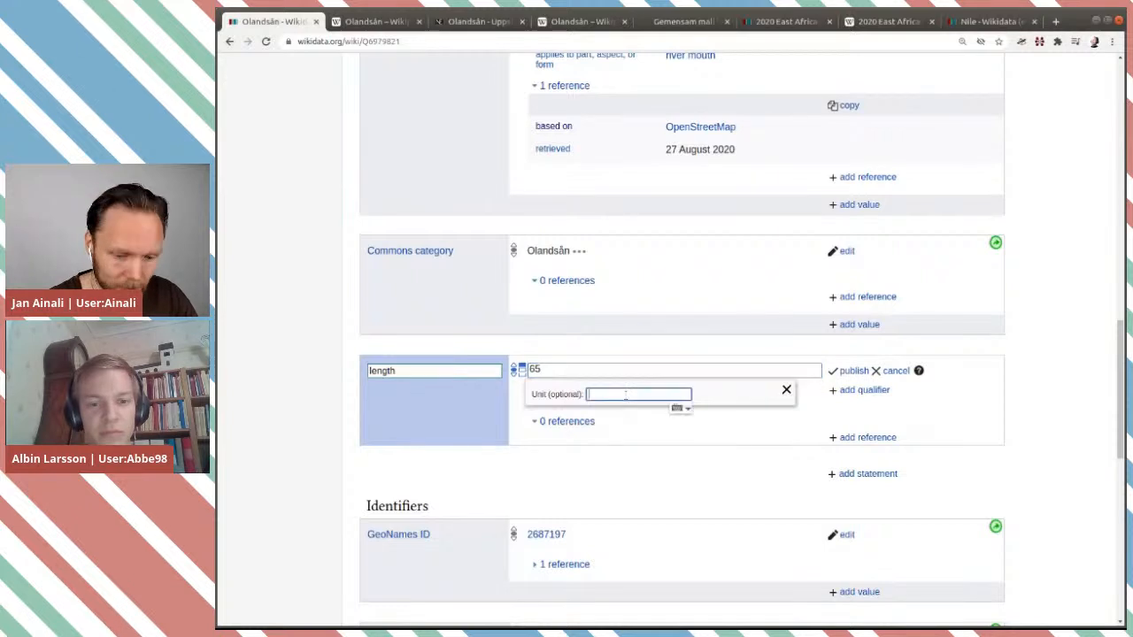
type("kilo")
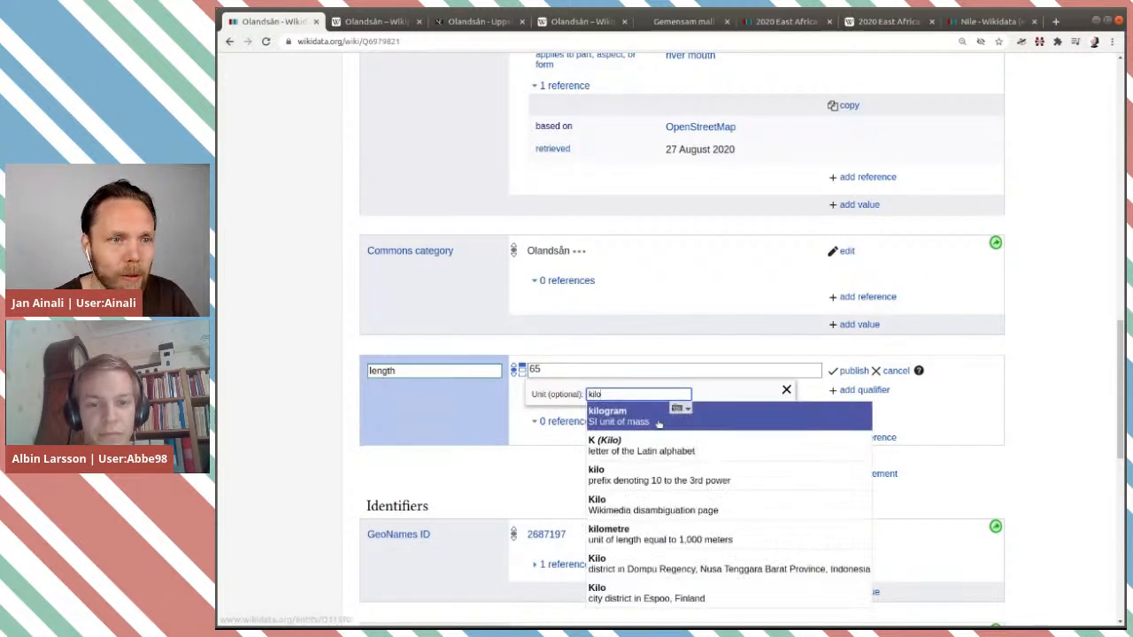
left_click(644, 536)
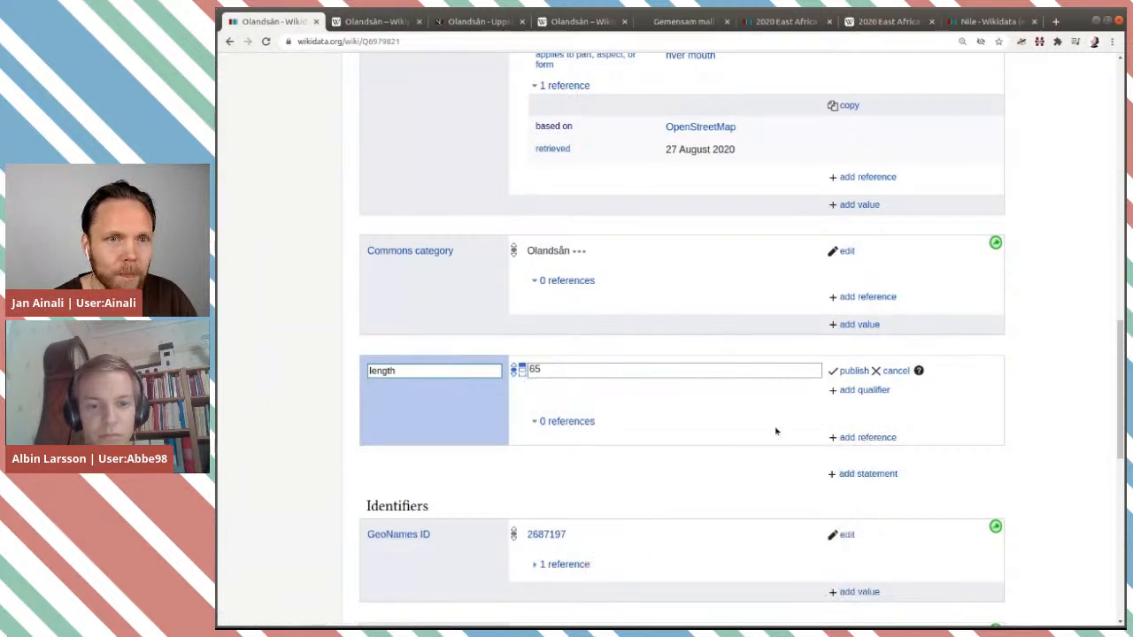
Step: Start a reference for the length statement and select the web address of the NE encyclopedia's Olandsån article as its source
left_click(851, 438)
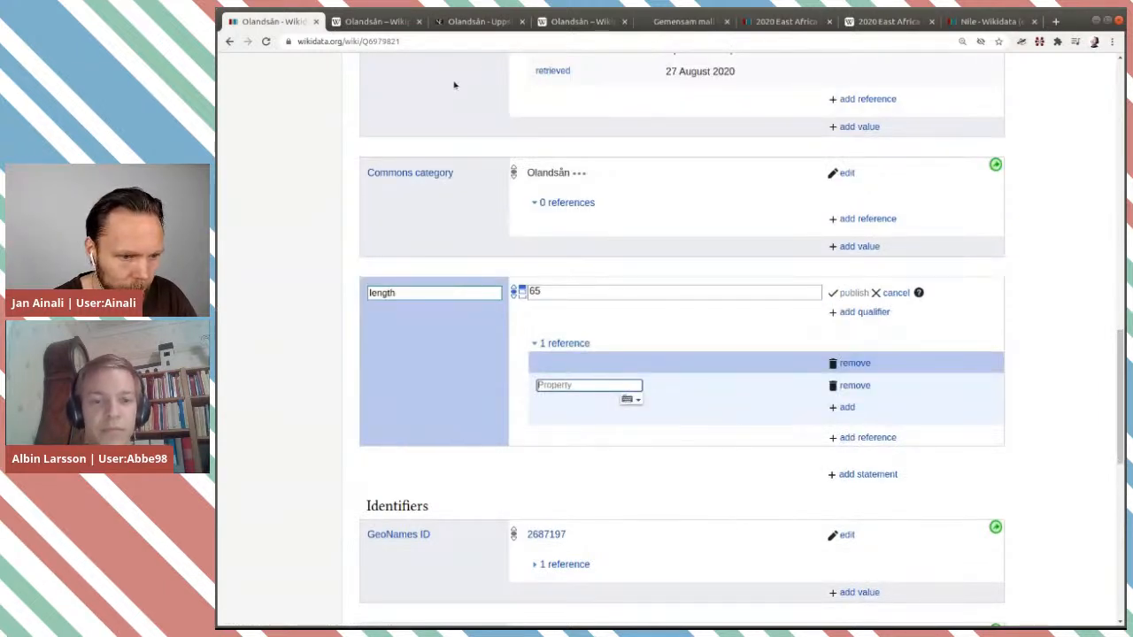
left_click(482, 22)
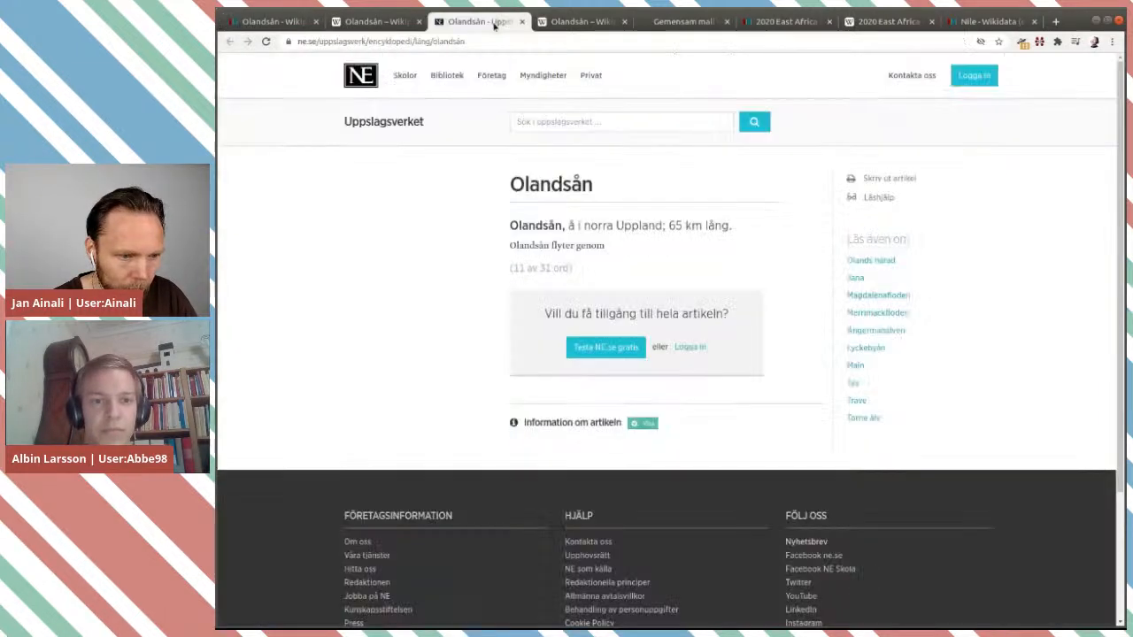
left_click(545, 49)
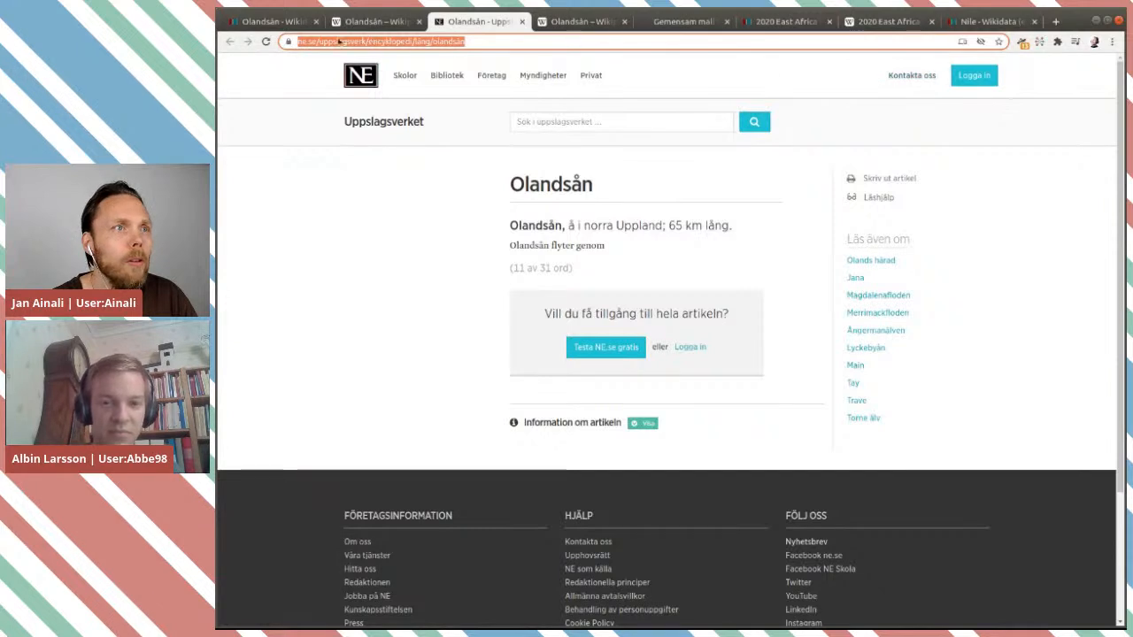
left_click(259, 23)
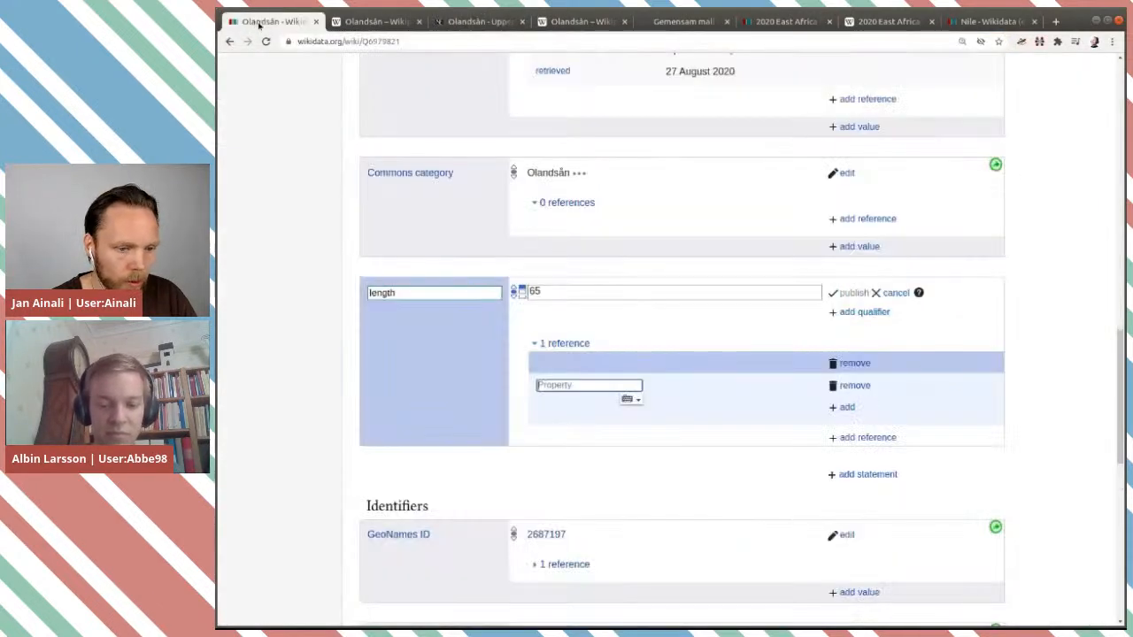
Step: Set the length statement's reference to stated in Nationalencyklopedin
type("state")
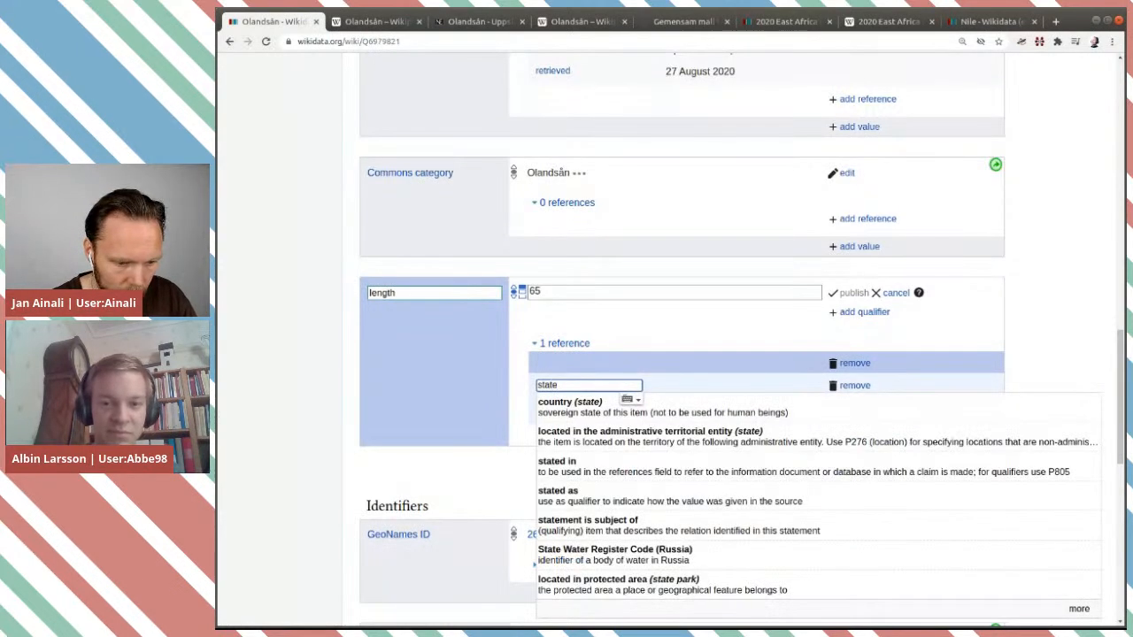
left_click(632, 461)
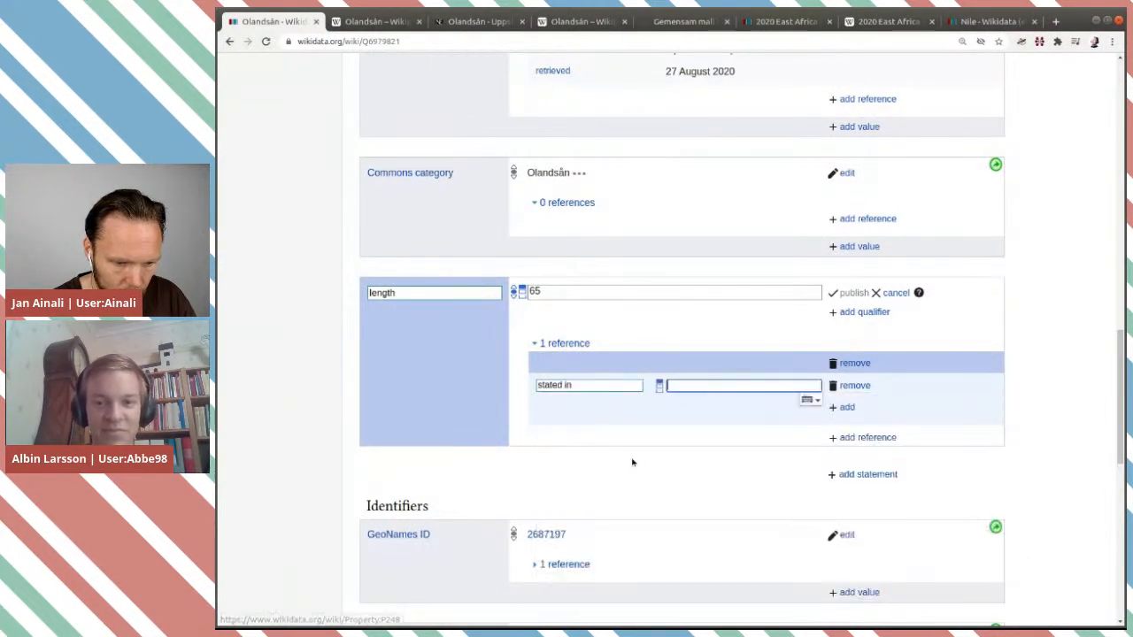
type("nat")
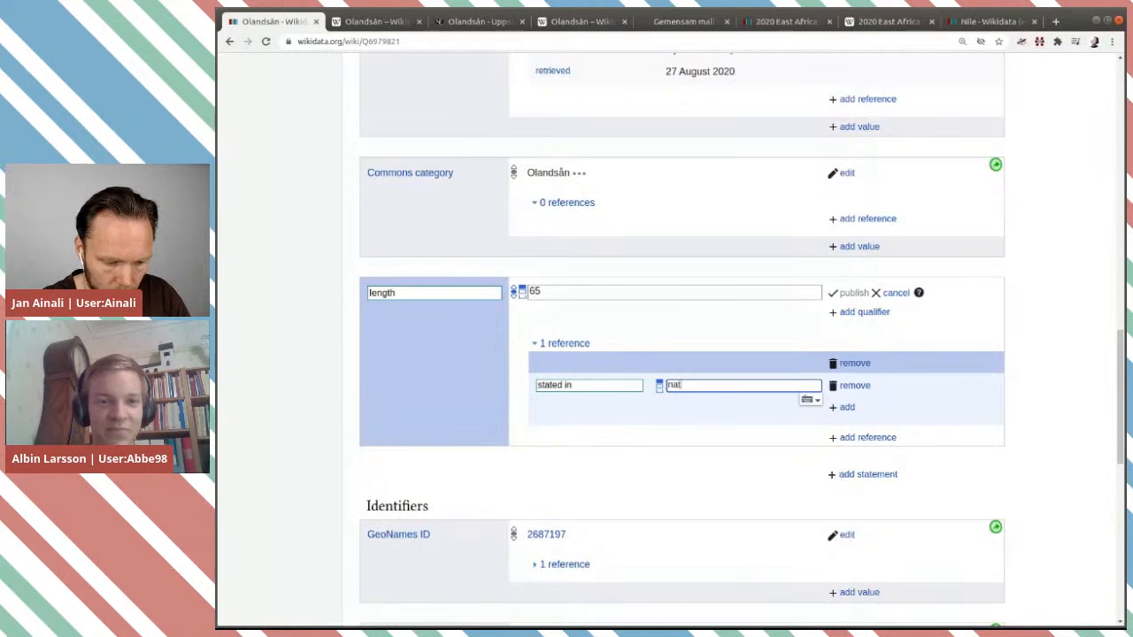
type("ion")
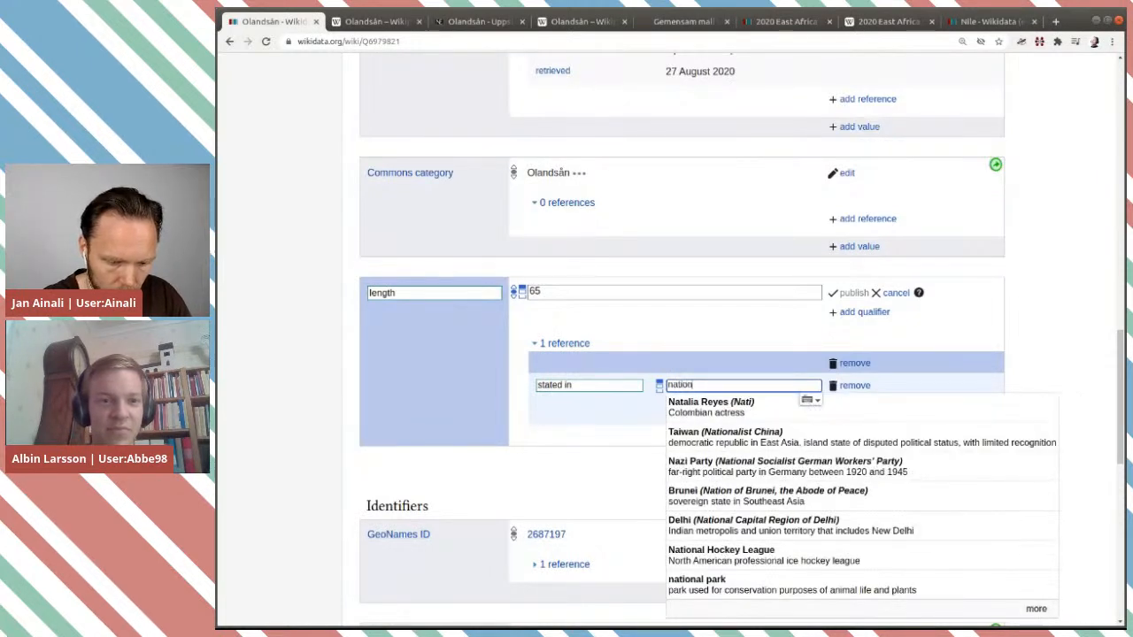
type("ae")
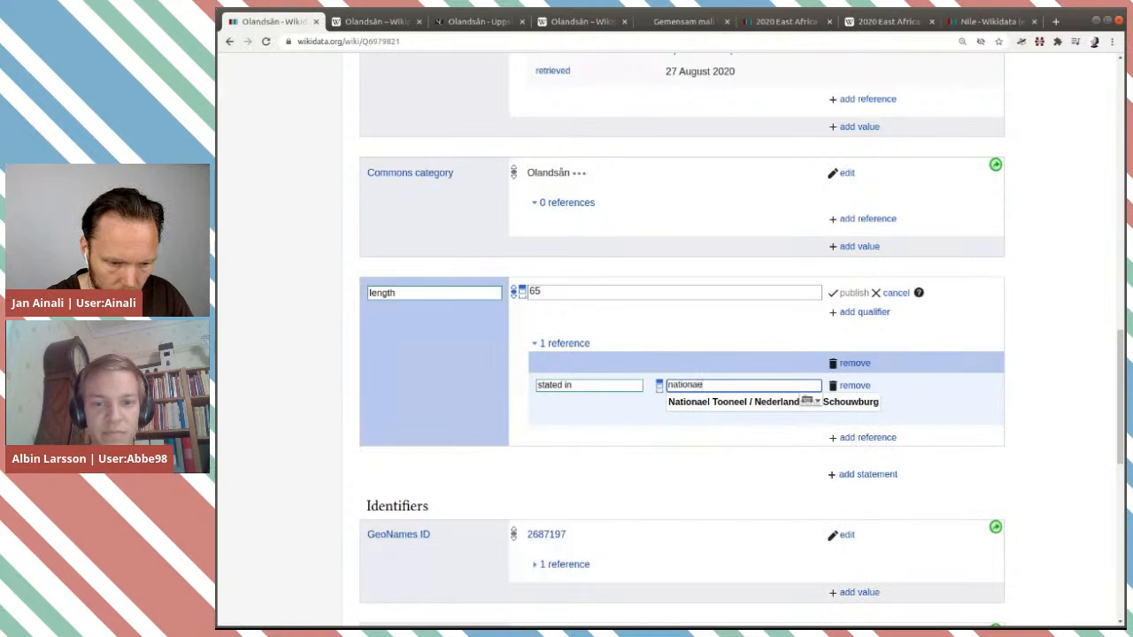
type("nc")
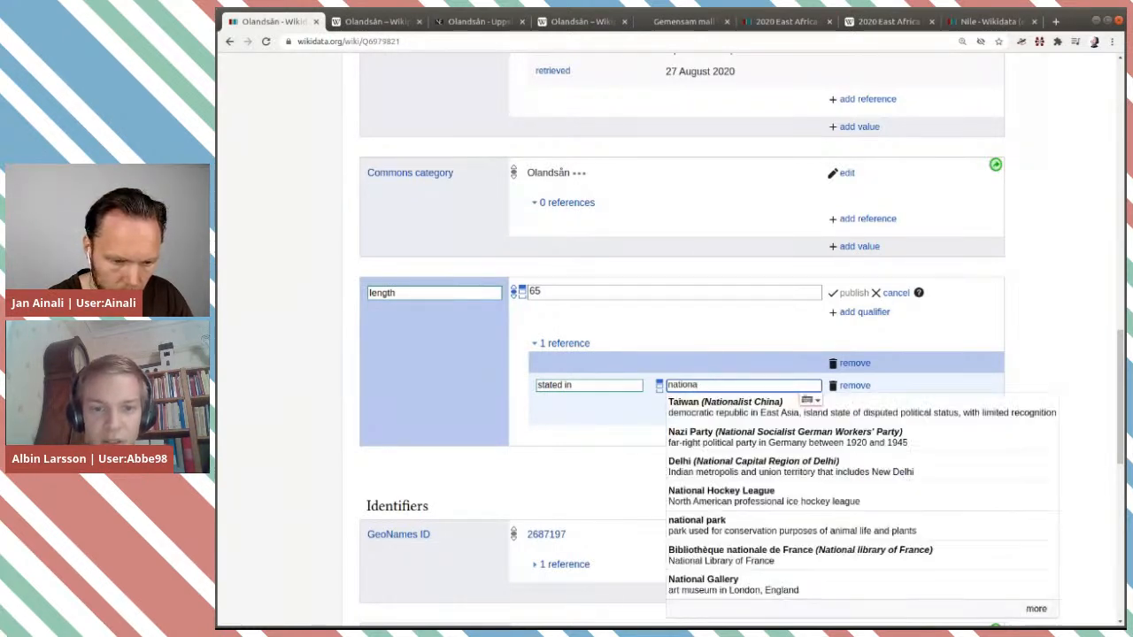
type("lenc")
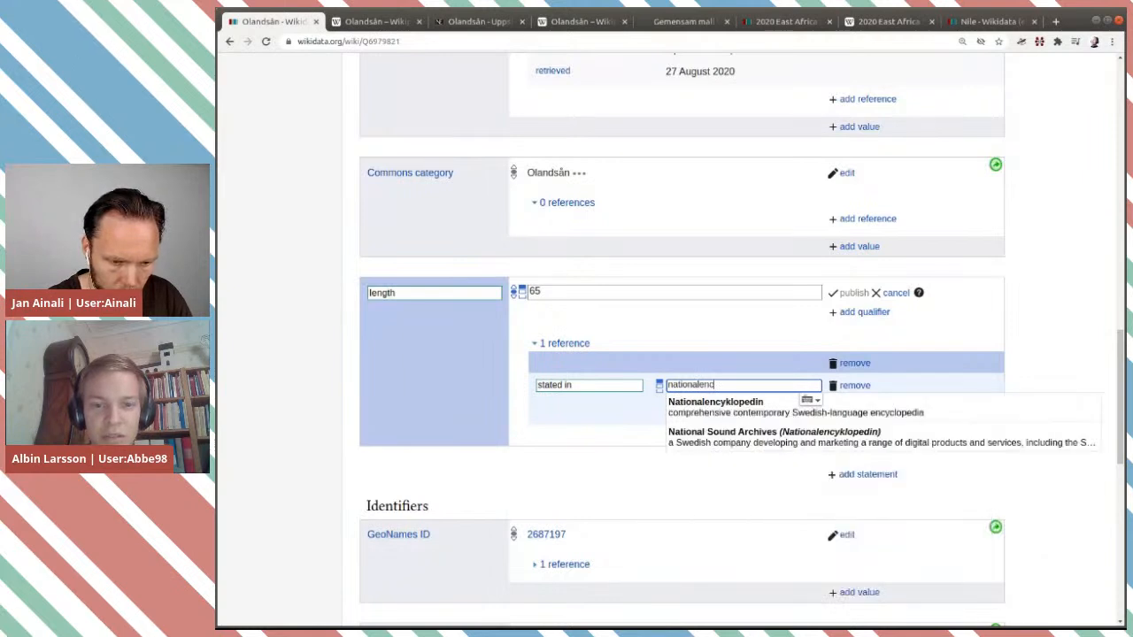
left_click(699, 413)
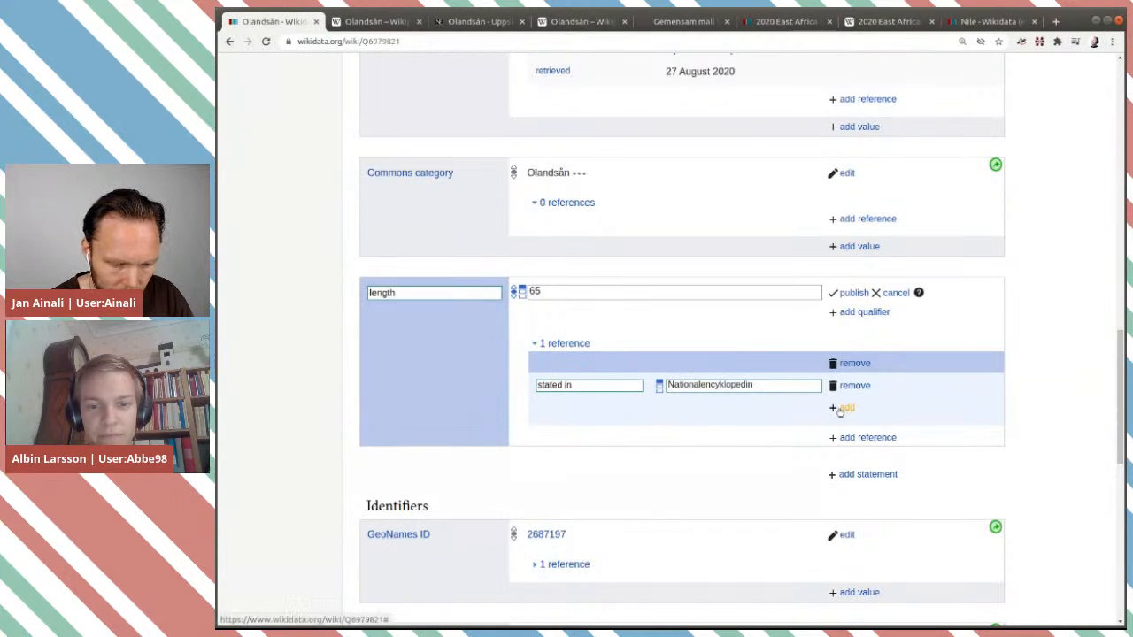
Step: Add a reference URL to the length reference, using the copied address of the ne.se Olandsån article
left_click(841, 408)
type("ref")
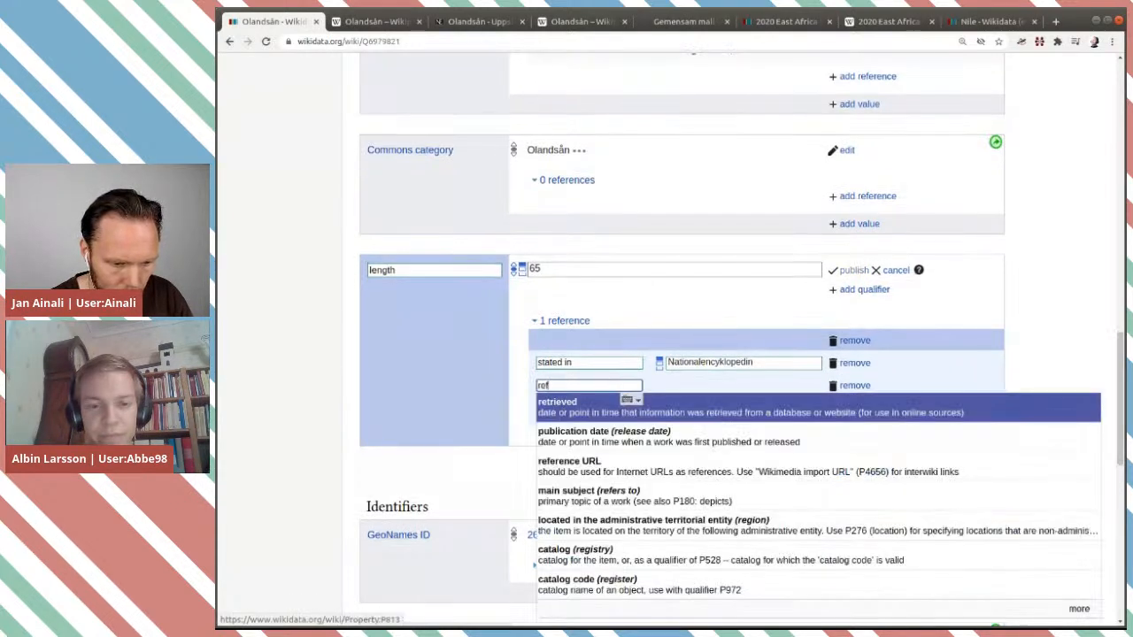
left_click(759, 408)
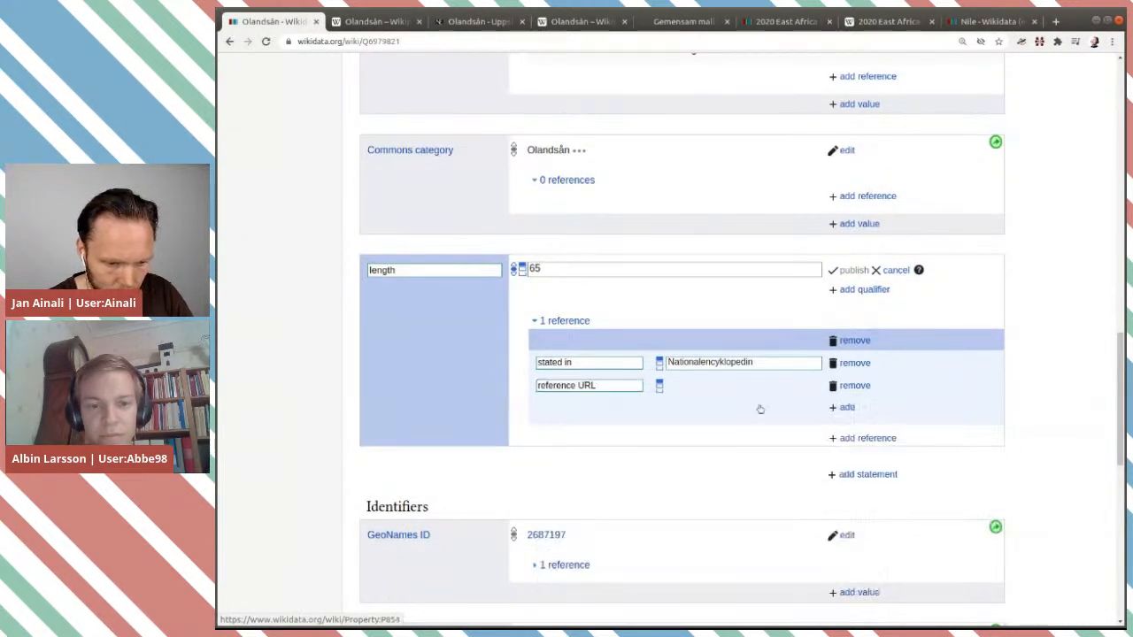
key("ctrl+v")
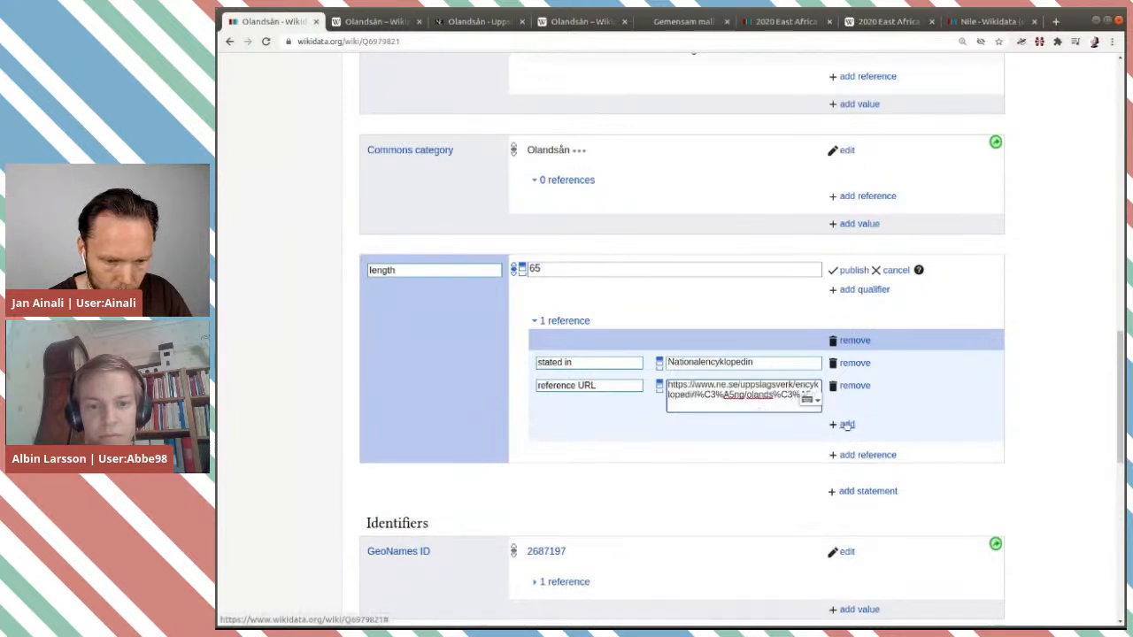
Step: Add the retrieved date 2020-08-27 to the Nationalencyklopedin reference and publish the length statement
left_click(847, 424)
type("re")
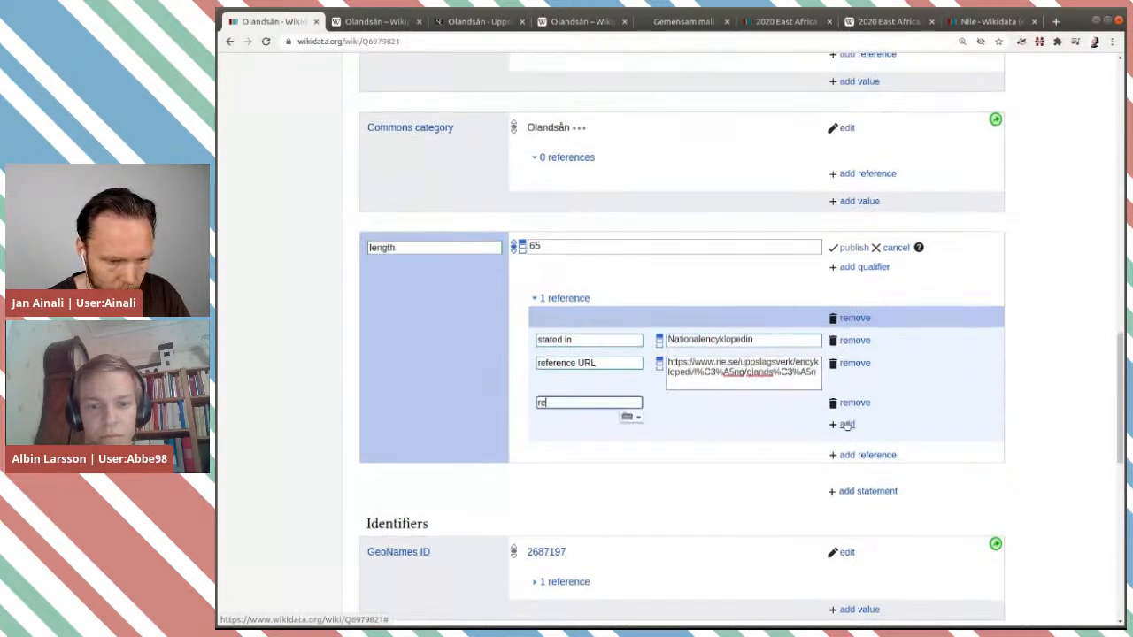
left_click(786, 429)
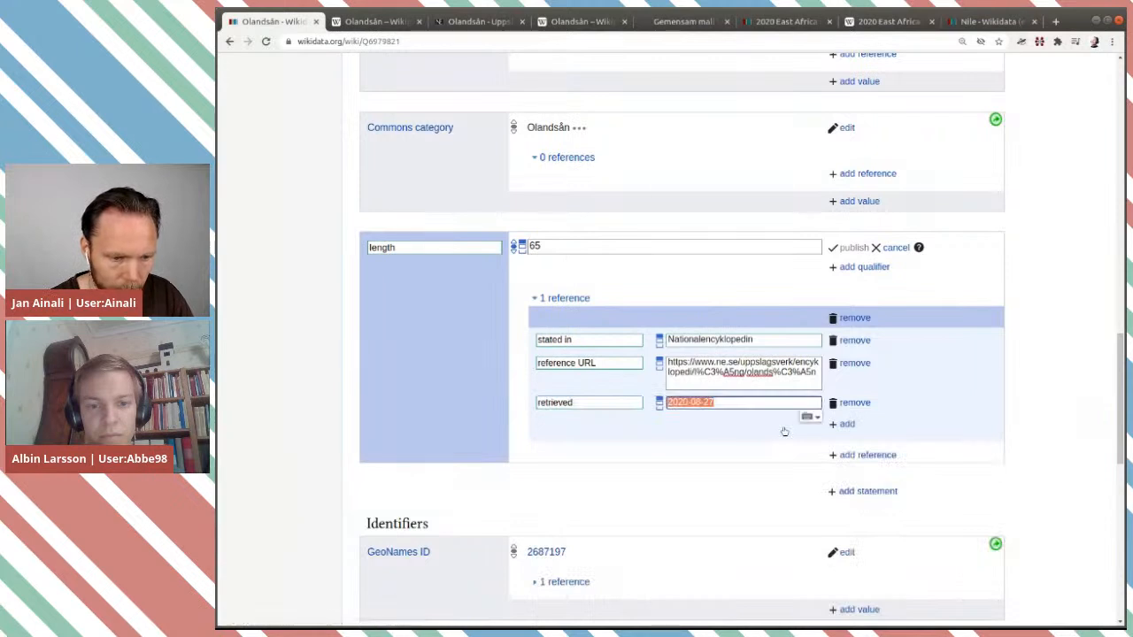
left_click(852, 249)
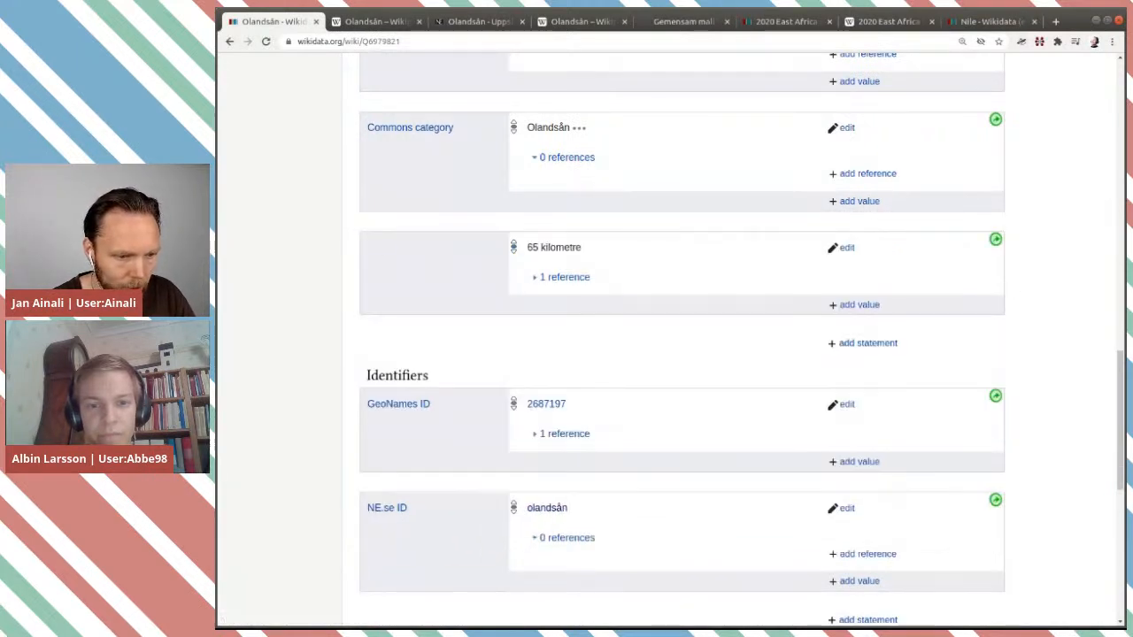
Step: Review the item's existing statements and look up the drainage area in the Swedish Wikipedia article on Olandsån
scroll(1013, 290, "up", 3)
scroll(1013, 290, "up", 10)
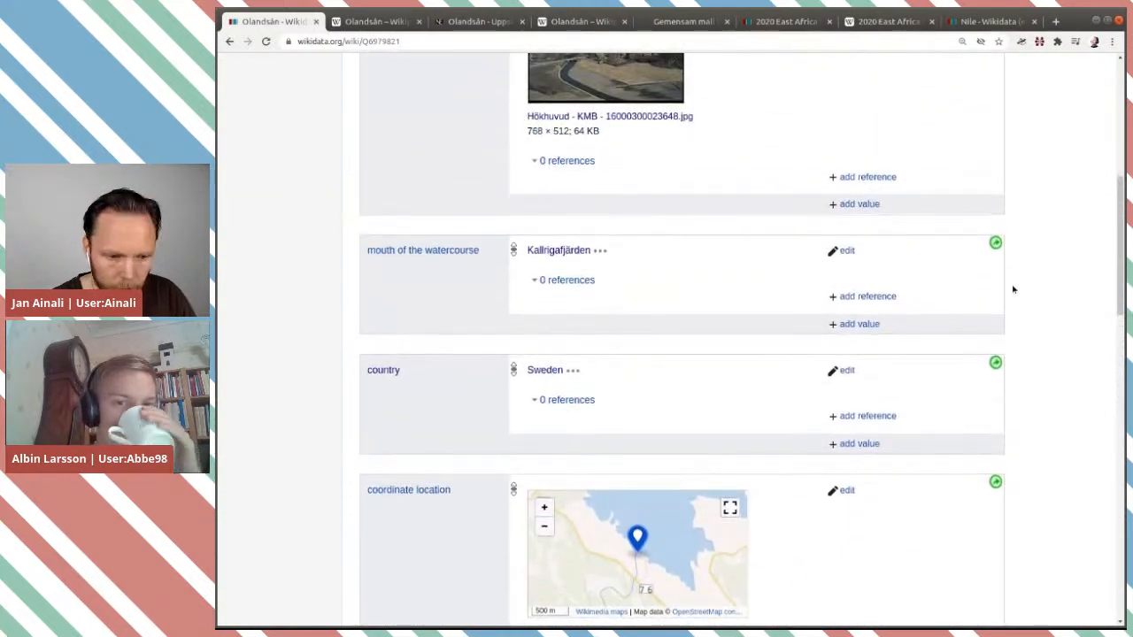
scroll(1013, 289, "down", 2)
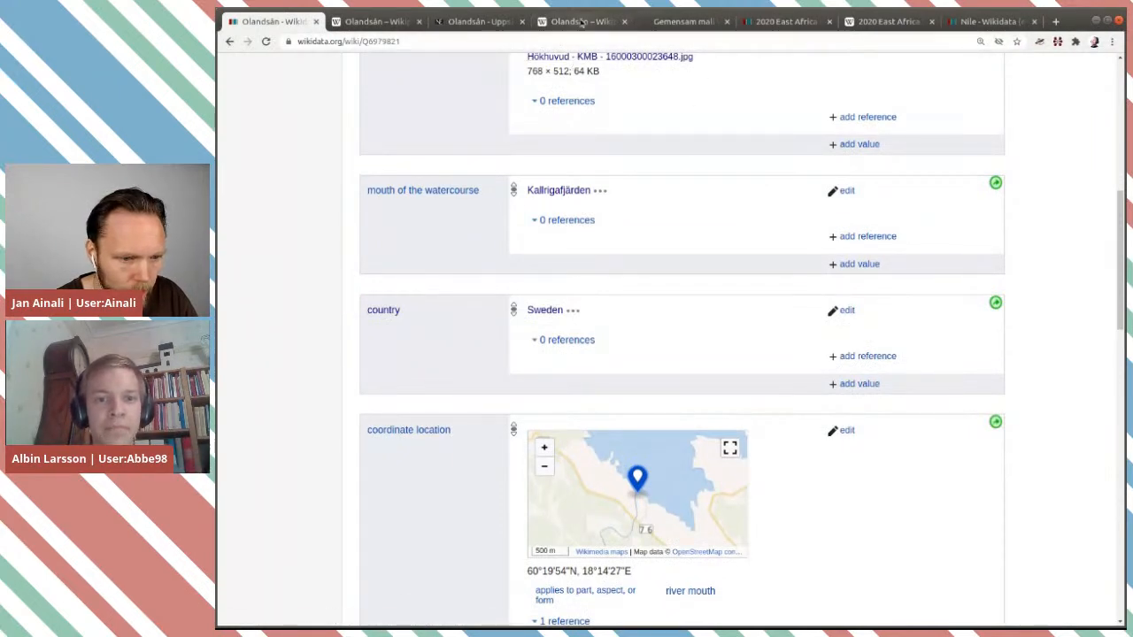
left_click(607, 22)
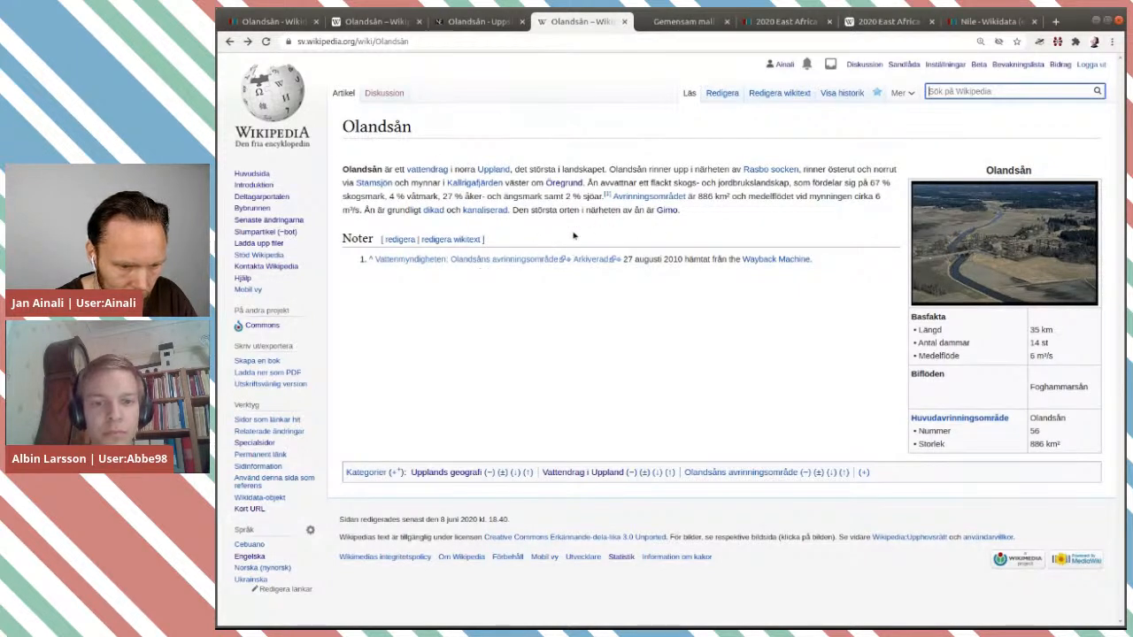
mouse_move(681, 201)
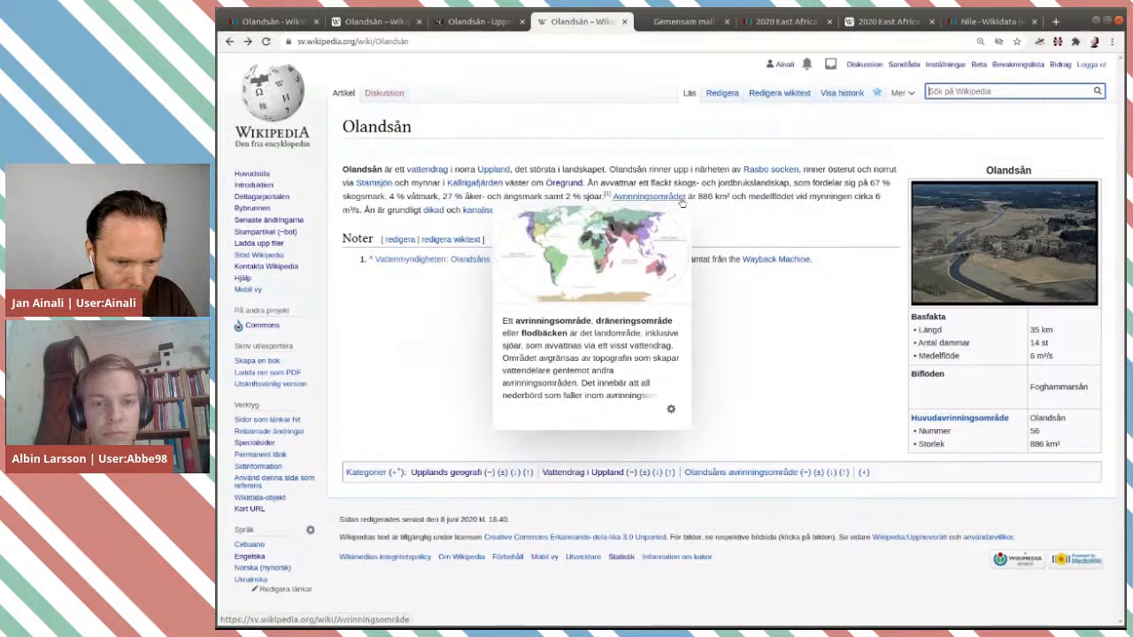
left_click(713, 196)
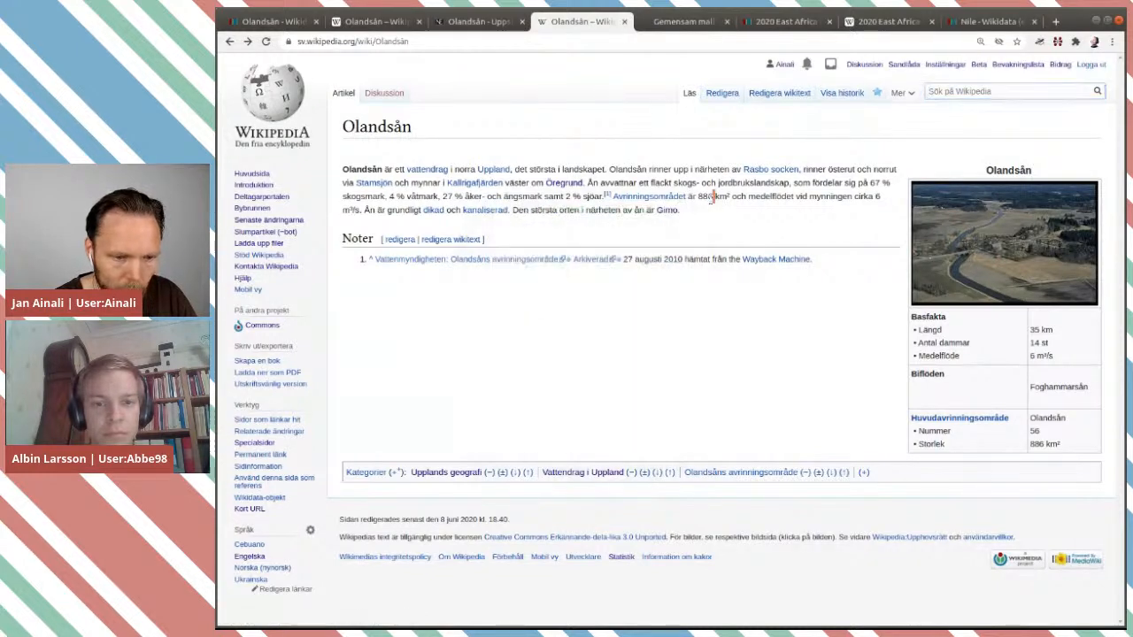
double_click(705, 197)
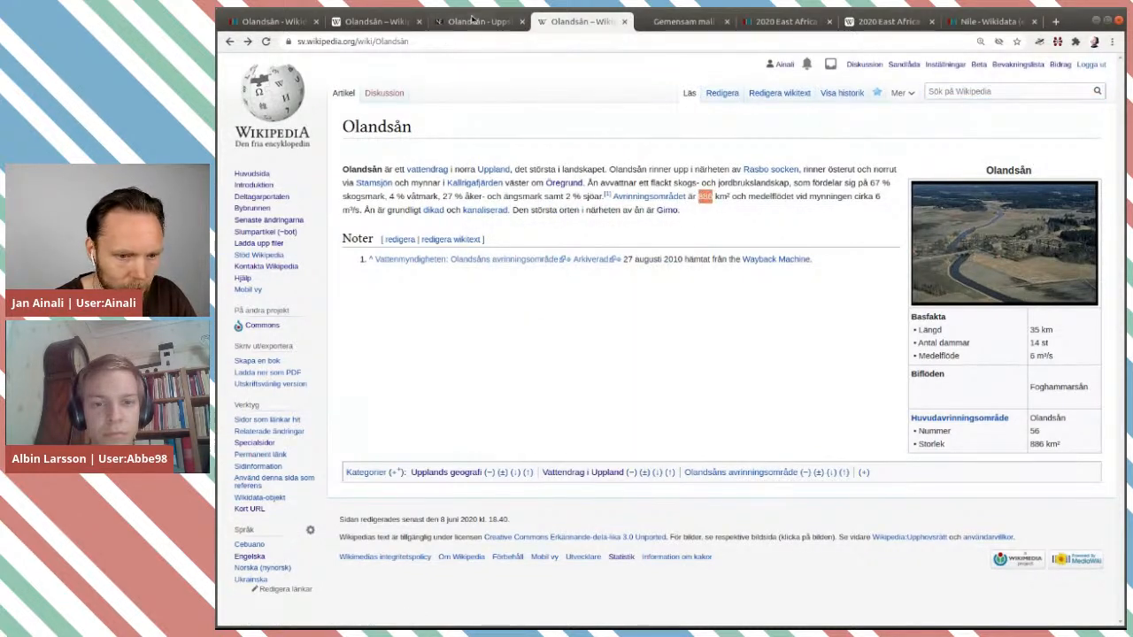
Step: Look through the Nile's Wikidata item for the property used to record a river's drainage area
left_click(987, 25)
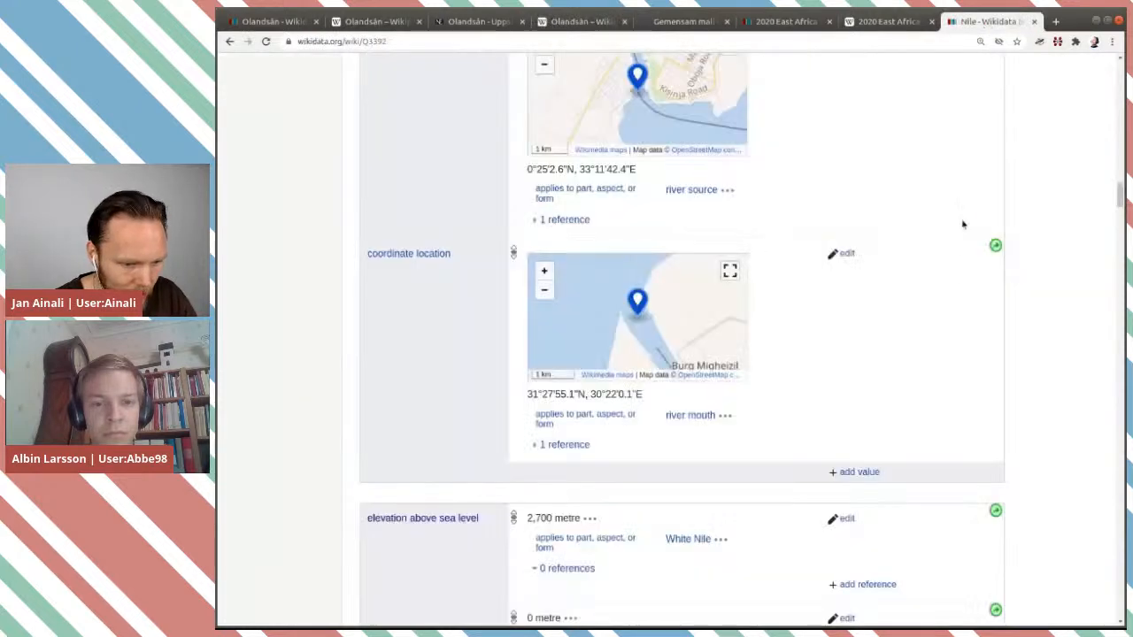
scroll(961, 222, "down", 4)
scroll(962, 260, "down", 8)
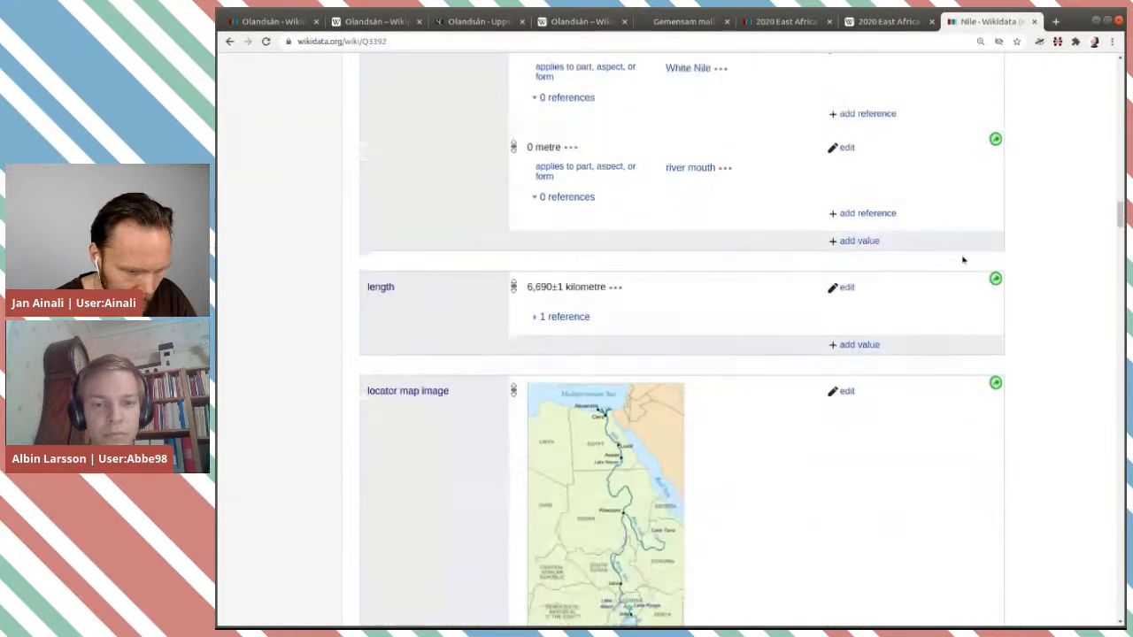
scroll(963, 260, "down", 2)
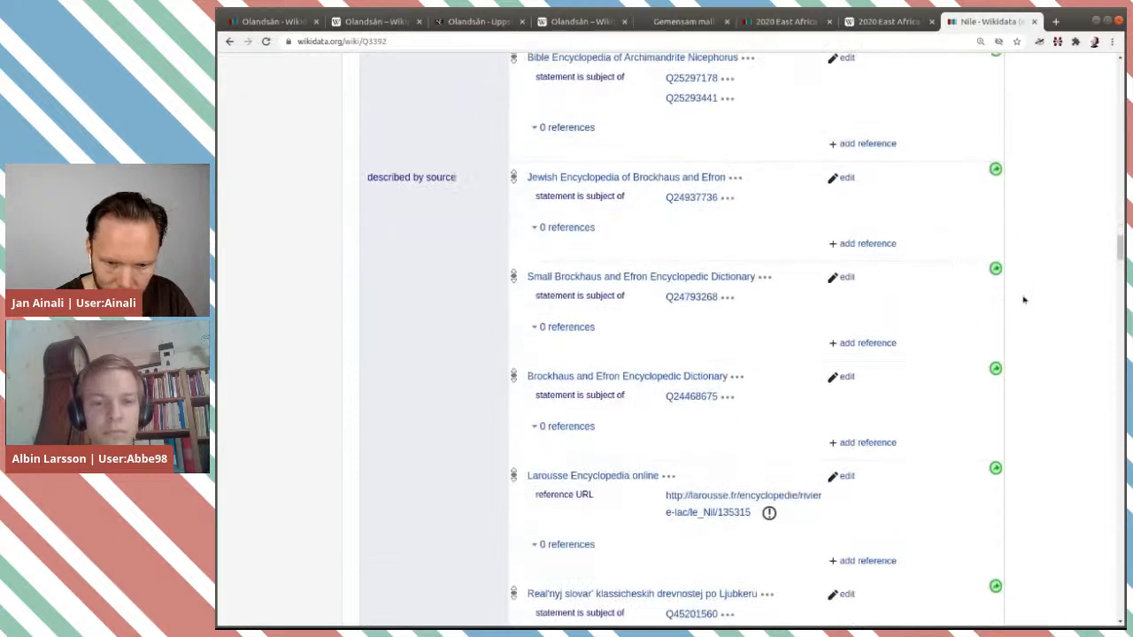
left_click_drag(1121, 249, 1120, 138)
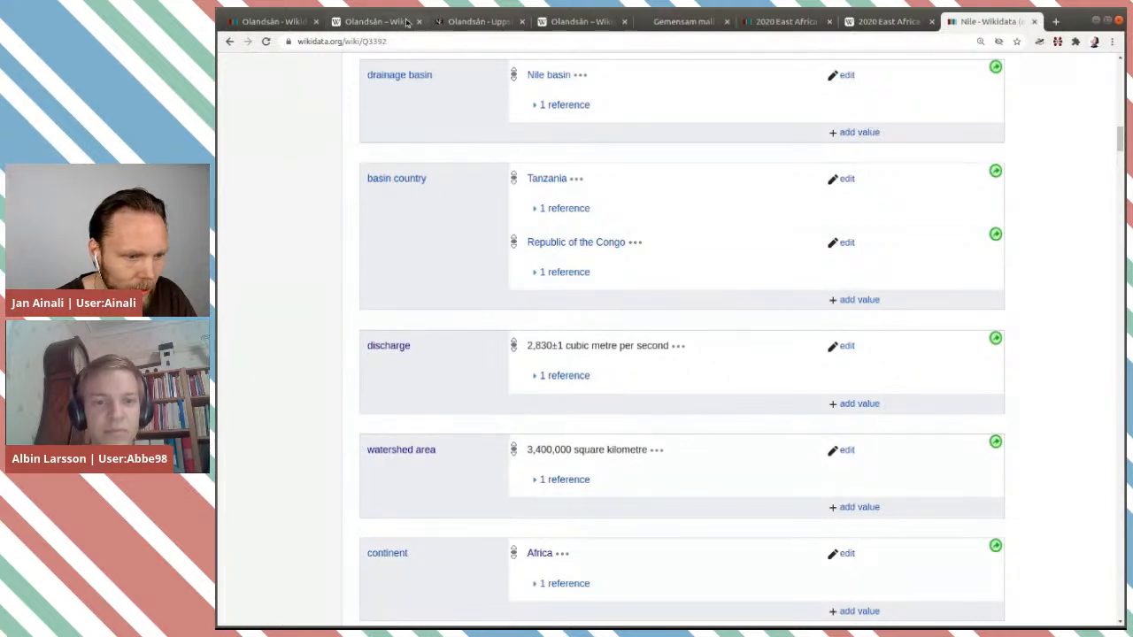
Step: Add a new statement to the Olandsån item with the property watershed area, the value 886 and the unit square kilometre
left_click(270, 22)
scroll(425, 217, "down", 4)
scroll(653, 394, "down", 4)
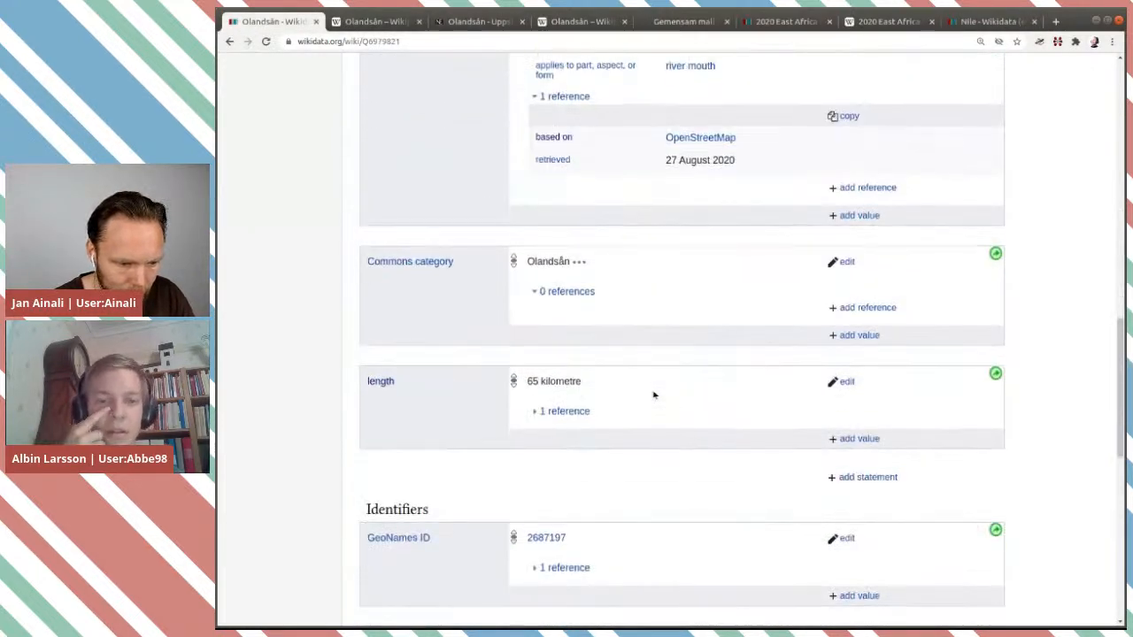
left_click(858, 344)
type("wa")
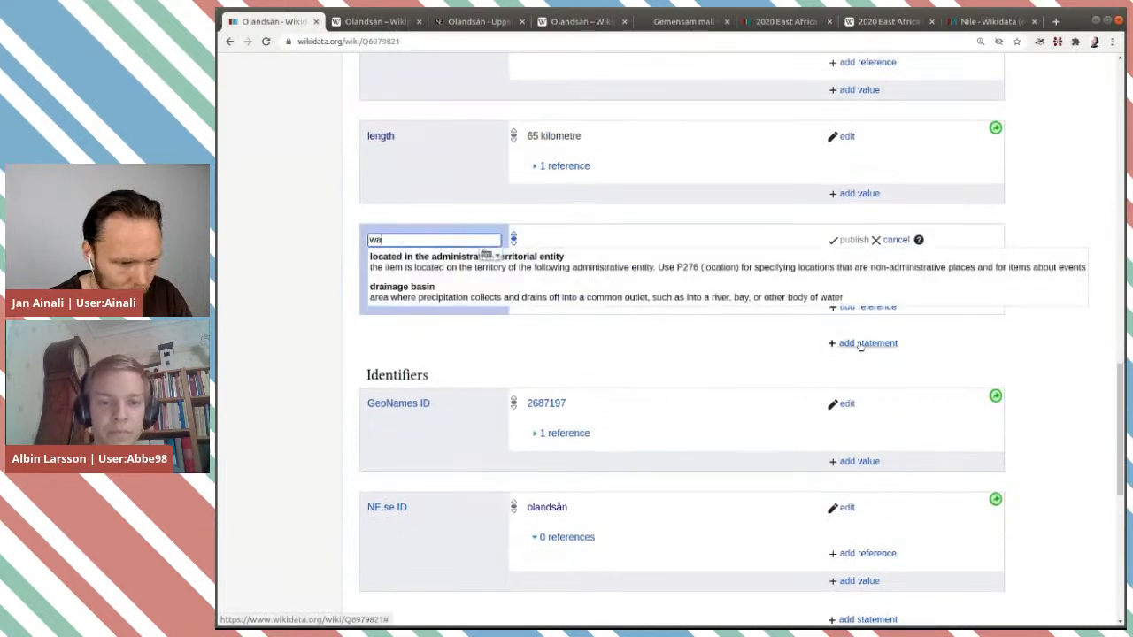
type("ters")
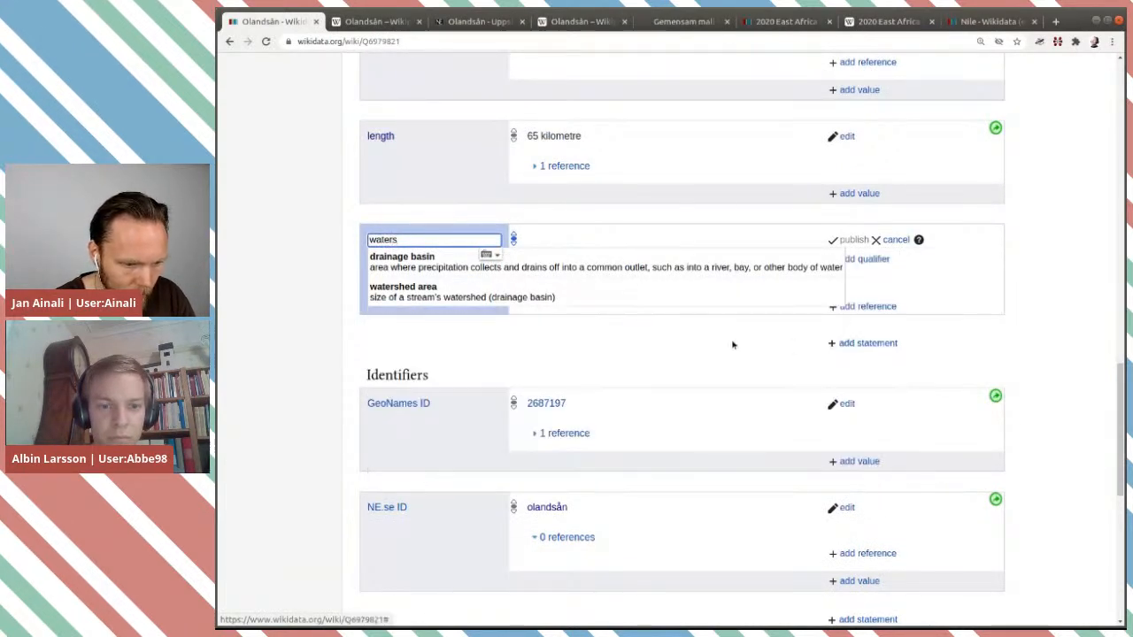
left_click(644, 295)
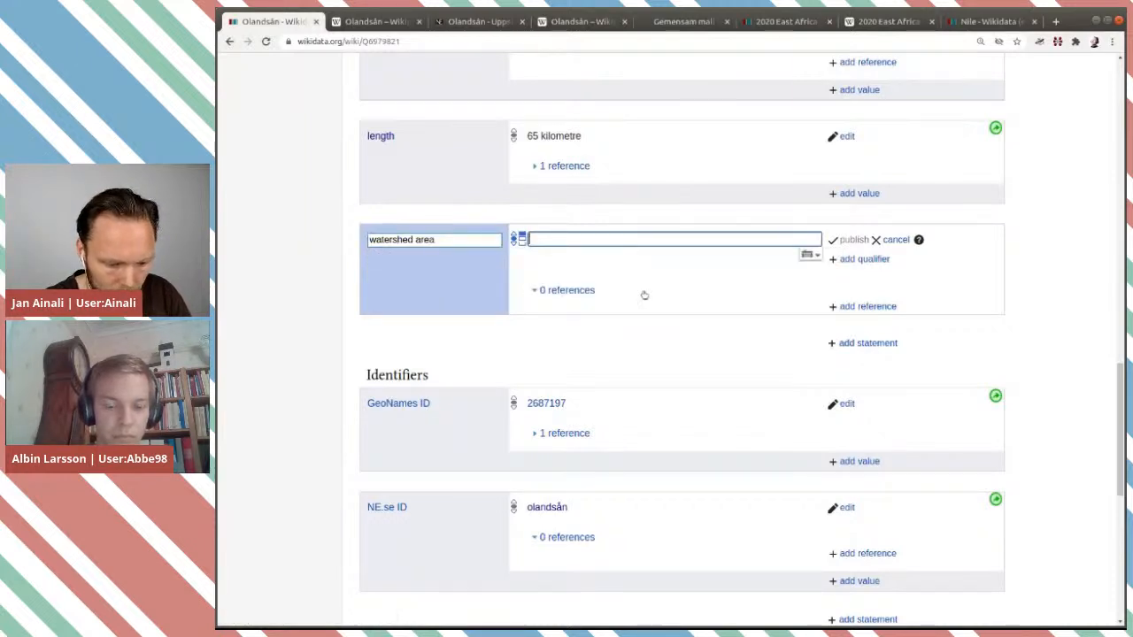
type("886")
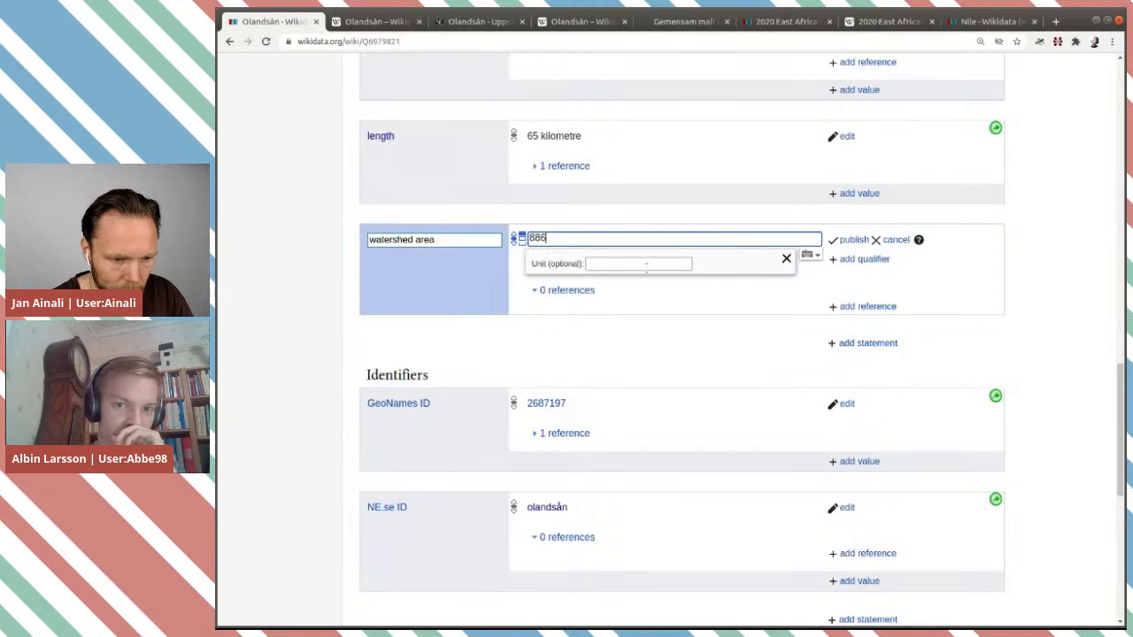
left_click(646, 265)
type("squar")
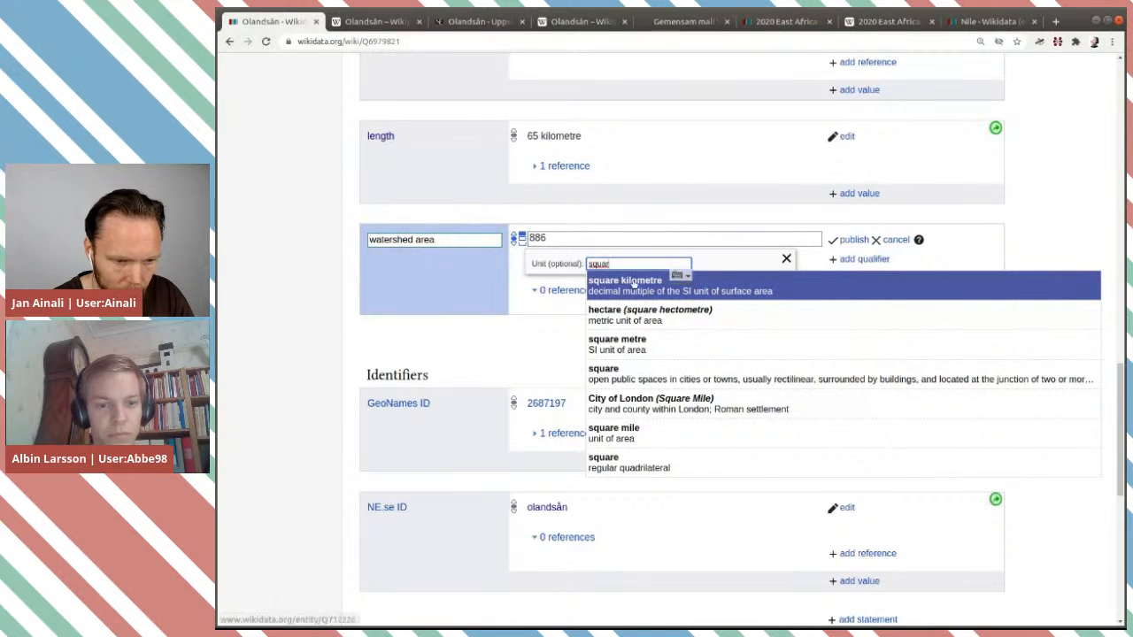
left_click(680, 279)
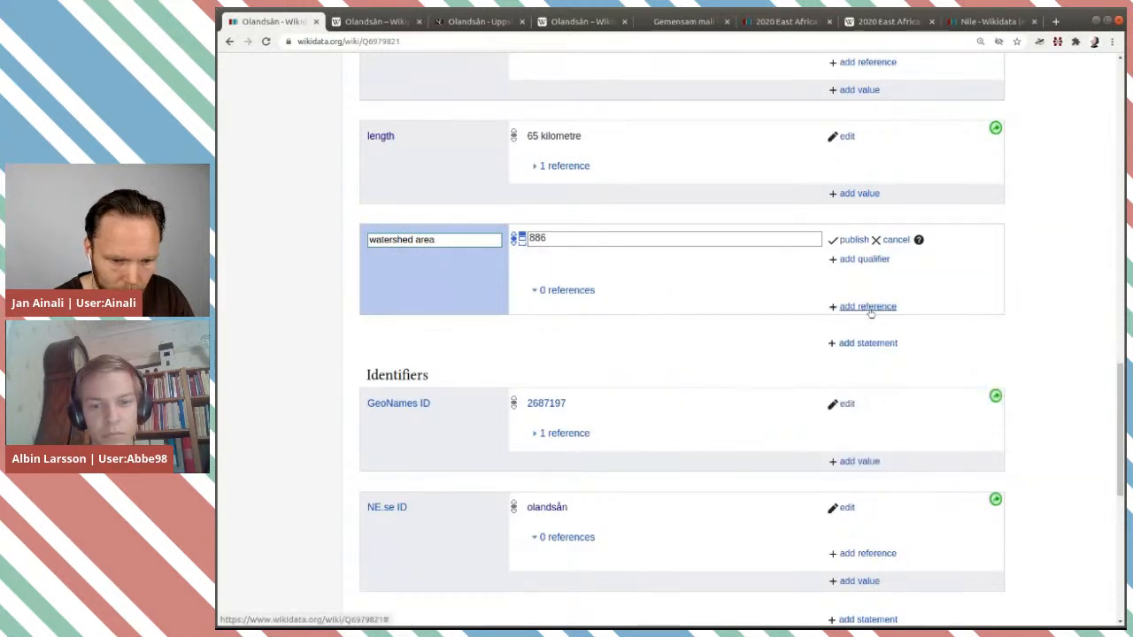
Step: Add a reference to the watershed area statement with the reference URL of the vattenmyndigheterna.se report SE3_129_Olandsan.pdf
left_click(868, 308)
type("refe")
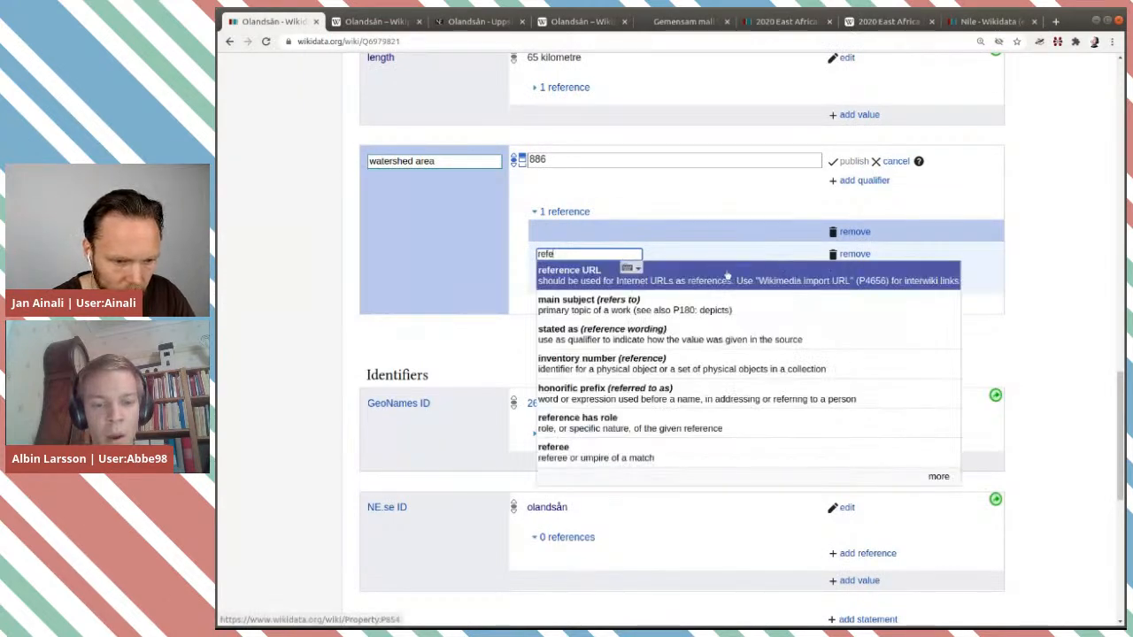
left_click(726, 276)
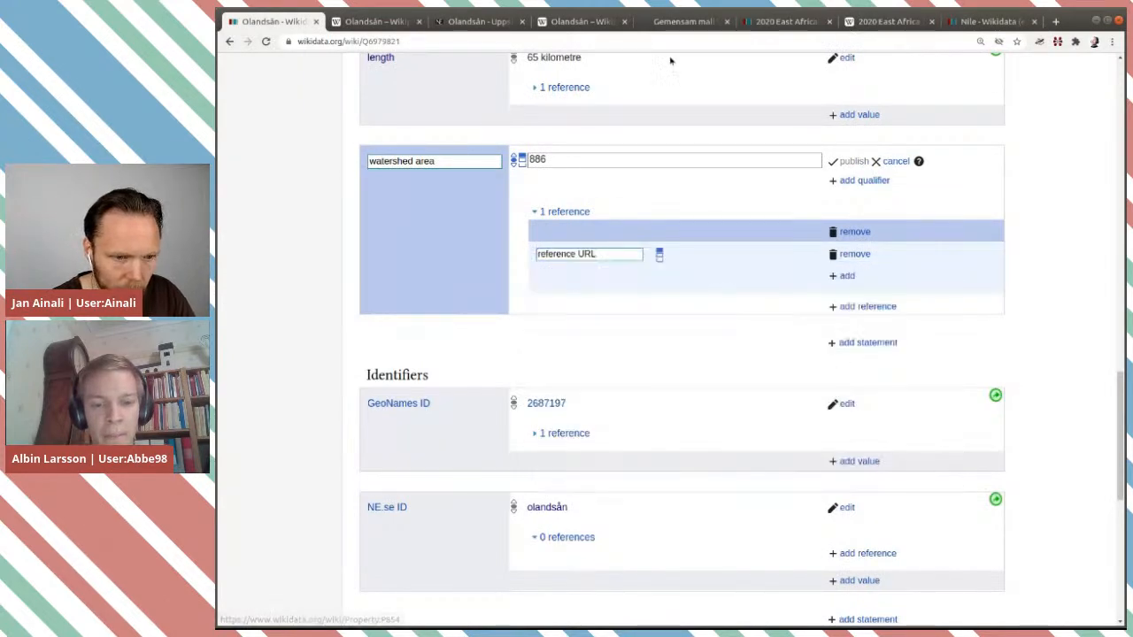
left_click(673, 22)
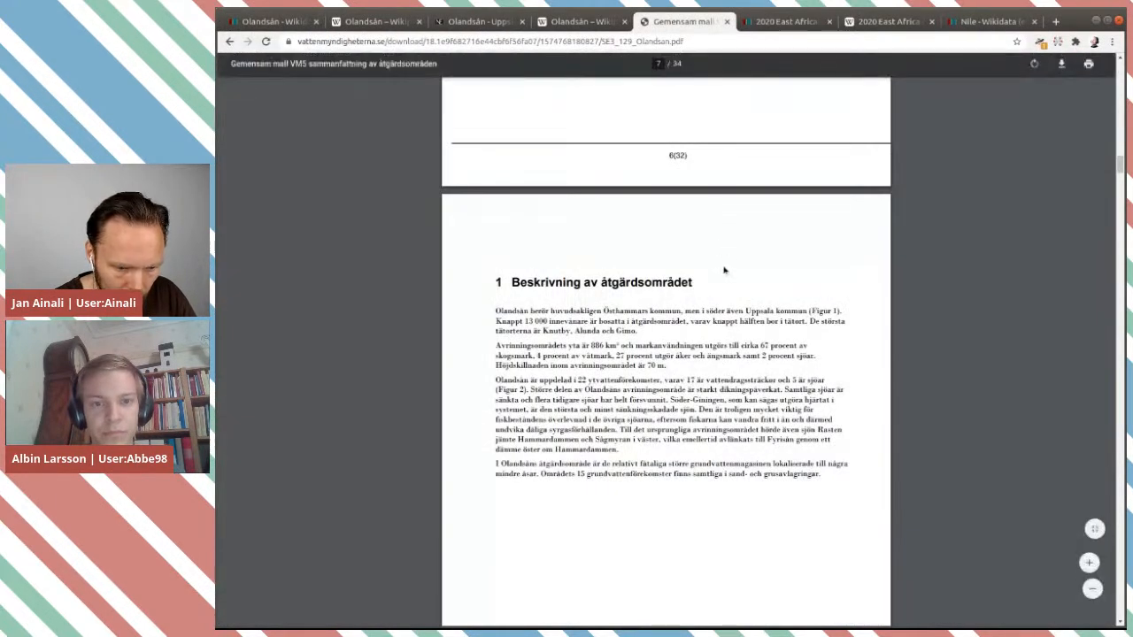
left_click(551, 41)
key("ctrl+c")
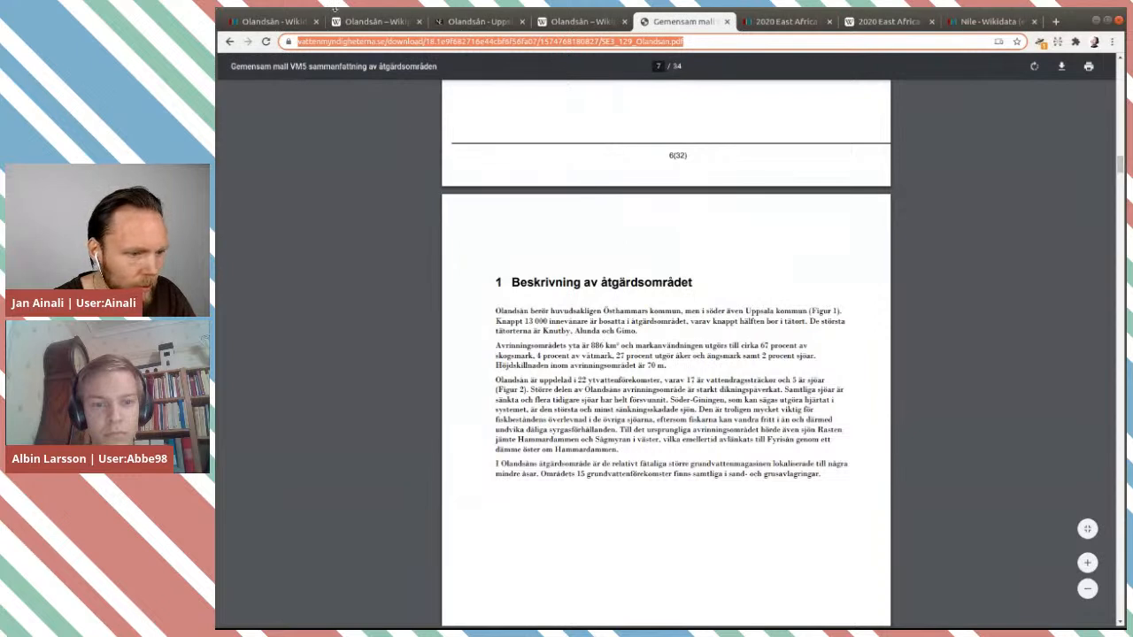
left_click(281, 21)
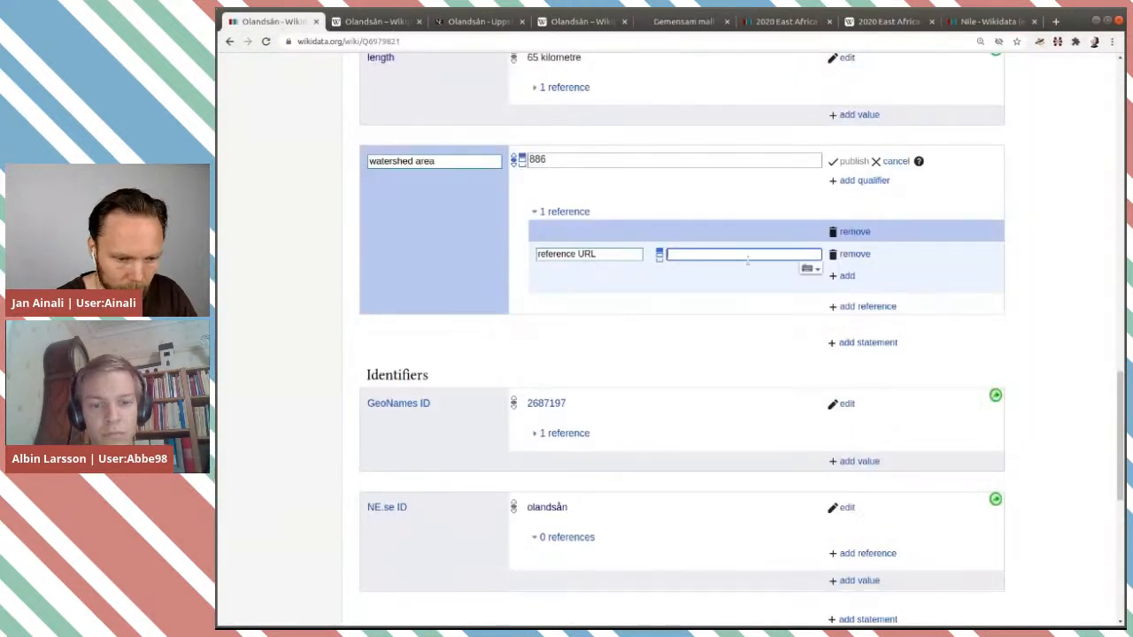
key("ctrl+v")
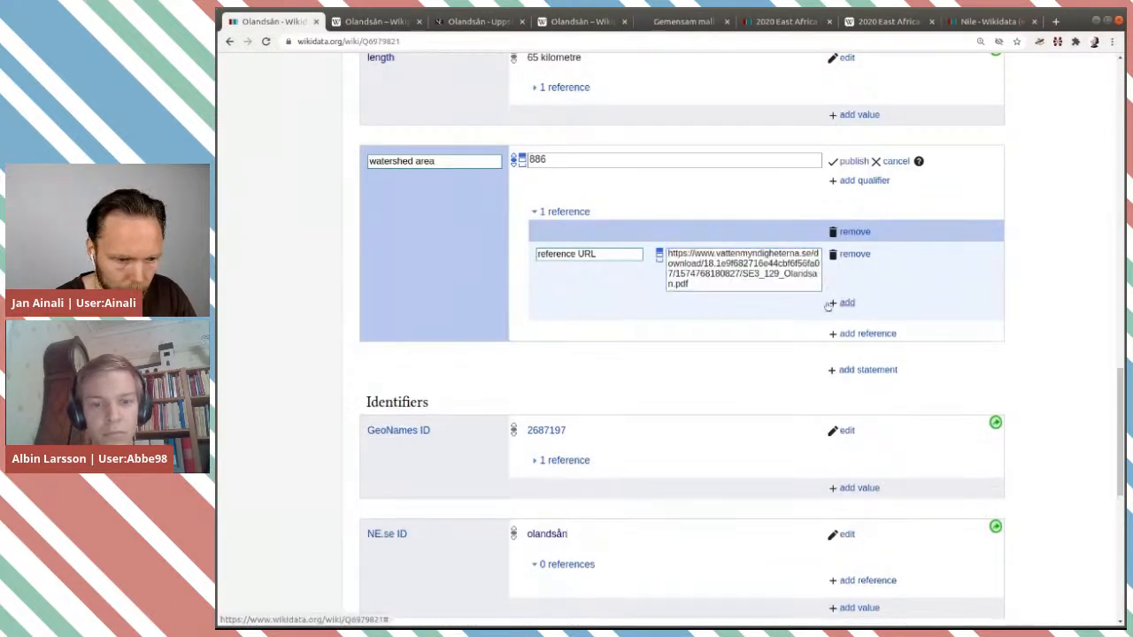
Step: Add the retrieved date 2020-08-27 to the watershed area reference
left_click(644, 301)
type("retr")
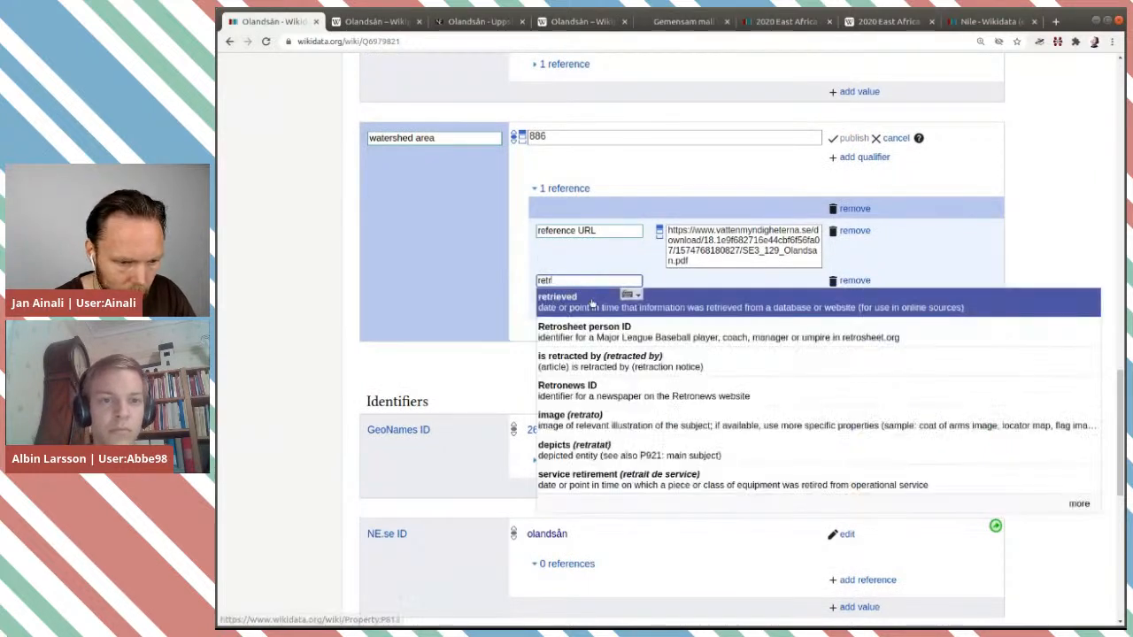
left_click(619, 304)
Step: Copy the title and subtitle from the cover page of the Olandsån PDF report and return to the Wikidata item
left_click(681, 22)
left_click_drag(1118, 163, 1118, 88)
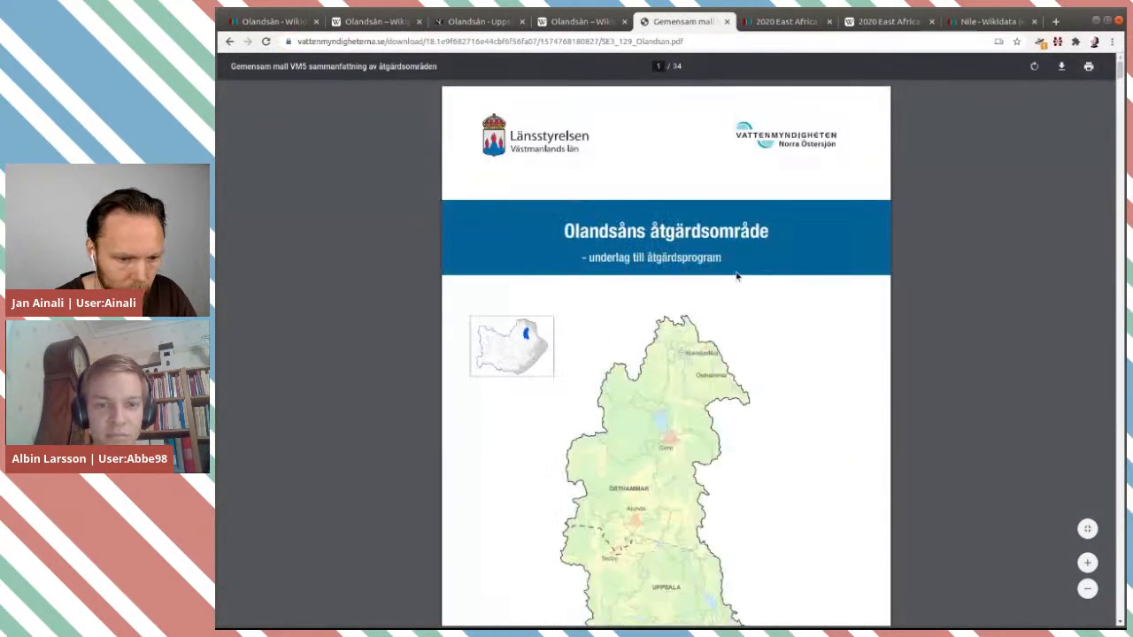
left_click_drag(563, 228, 728, 260)
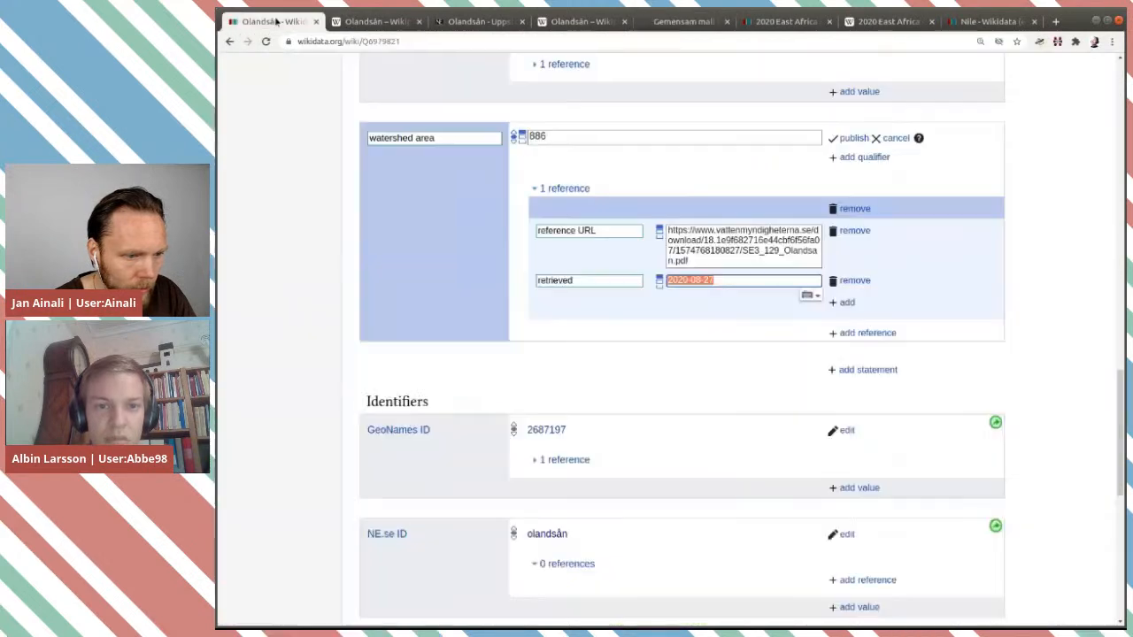
left_click(279, 21)
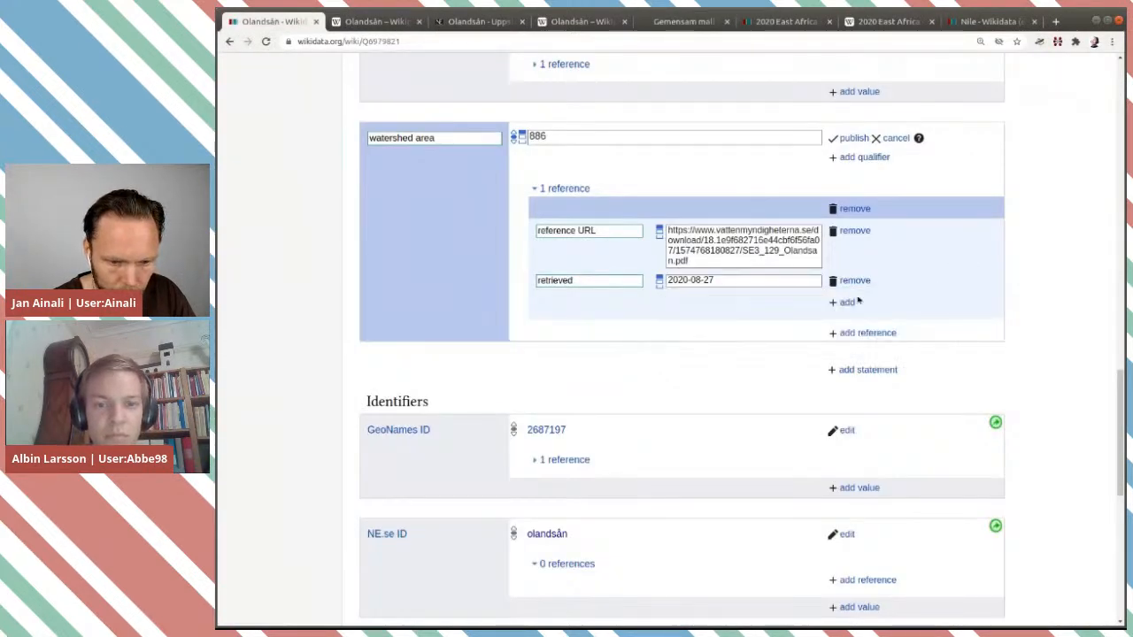
Step: Add the title "Olandsåns åtgärdsområde- underlag till åtgärdsprogram" in Swedish to the reference and publish the watershed area statement
left_click(847, 303)
type("t")
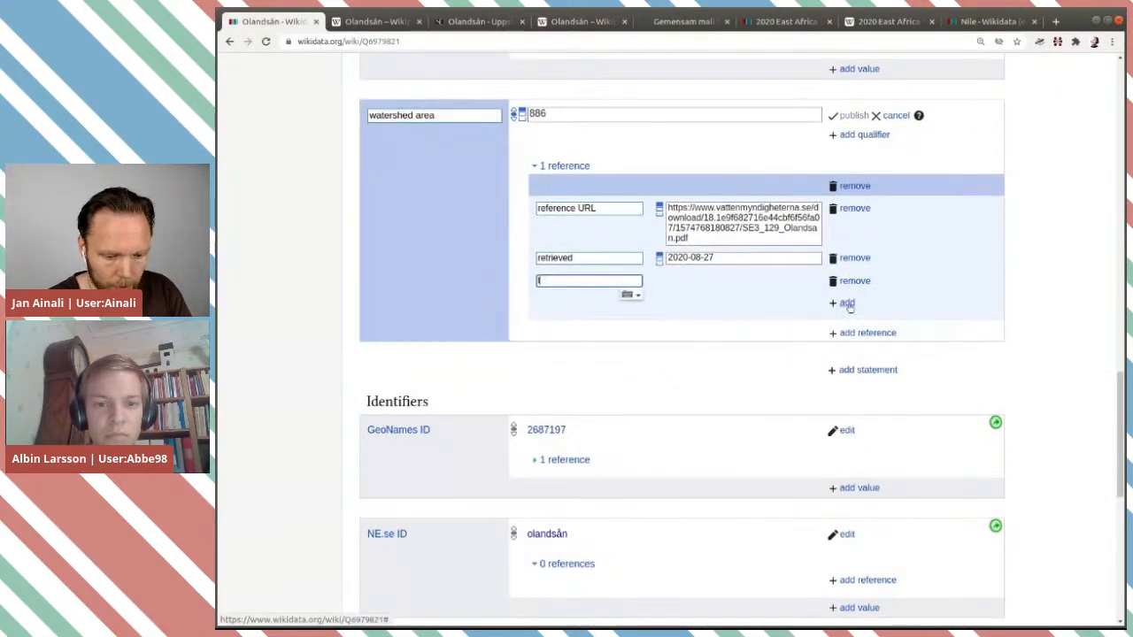
type("itle")
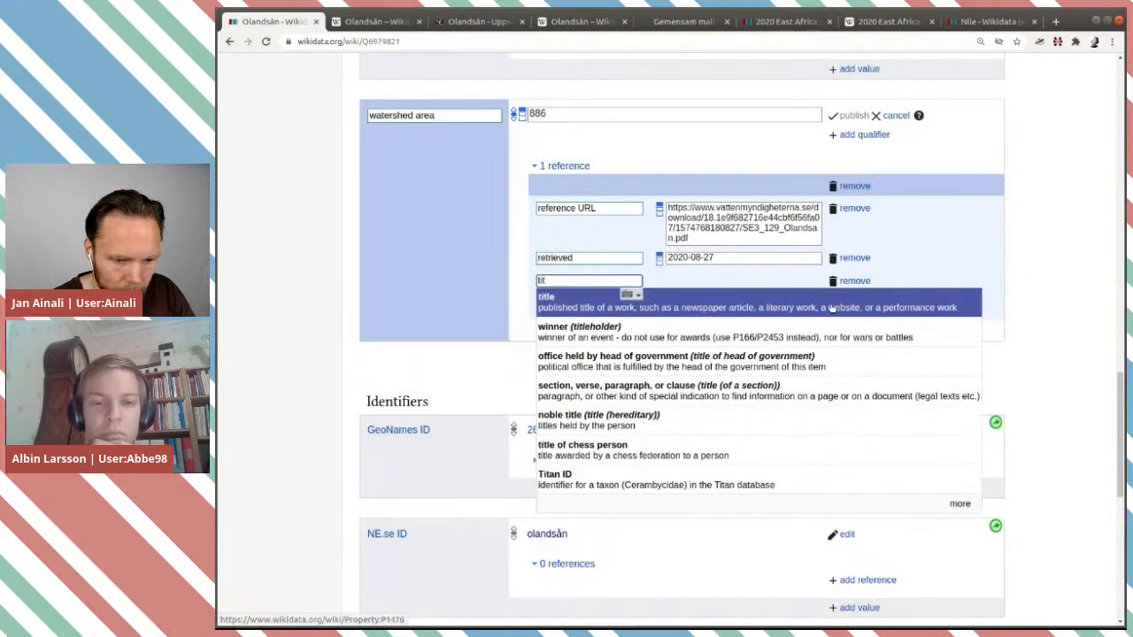
left_click(768, 302)
type("Olandsåns åtgärdsområde- underlag till åtgärdsprogram")
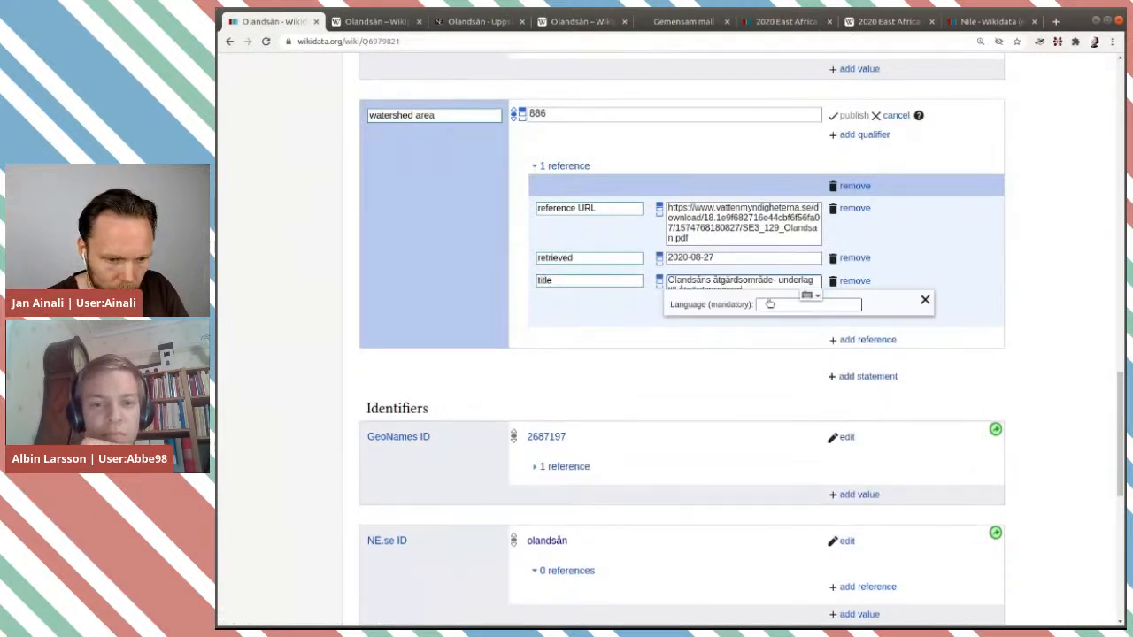
left_click(768, 303)
type("sv")
left_click(783, 317)
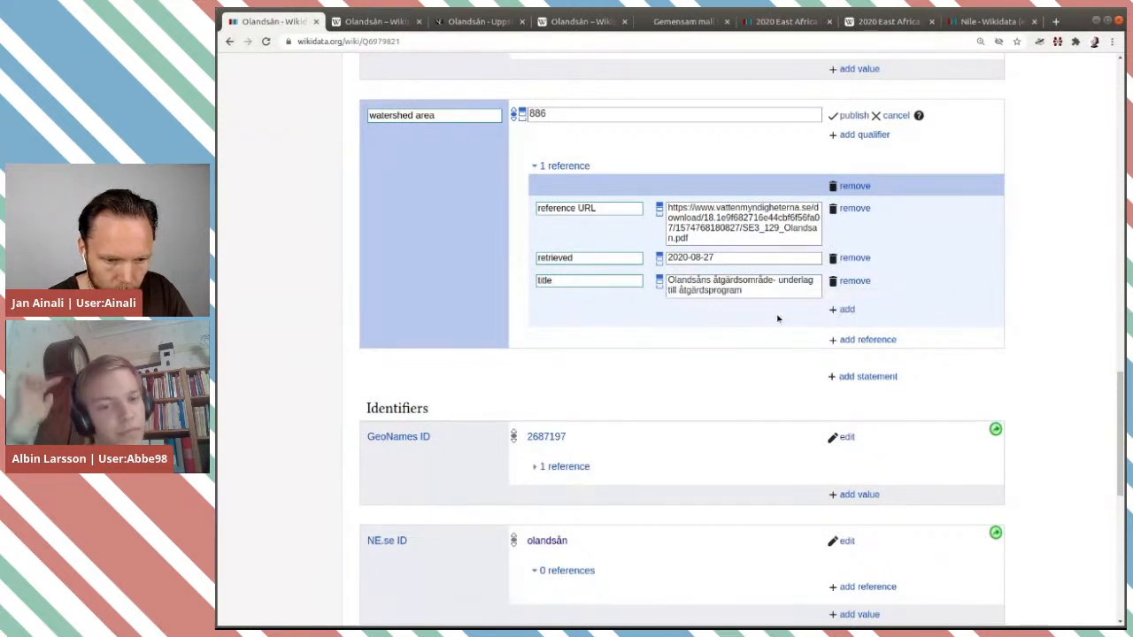
left_click(854, 116)
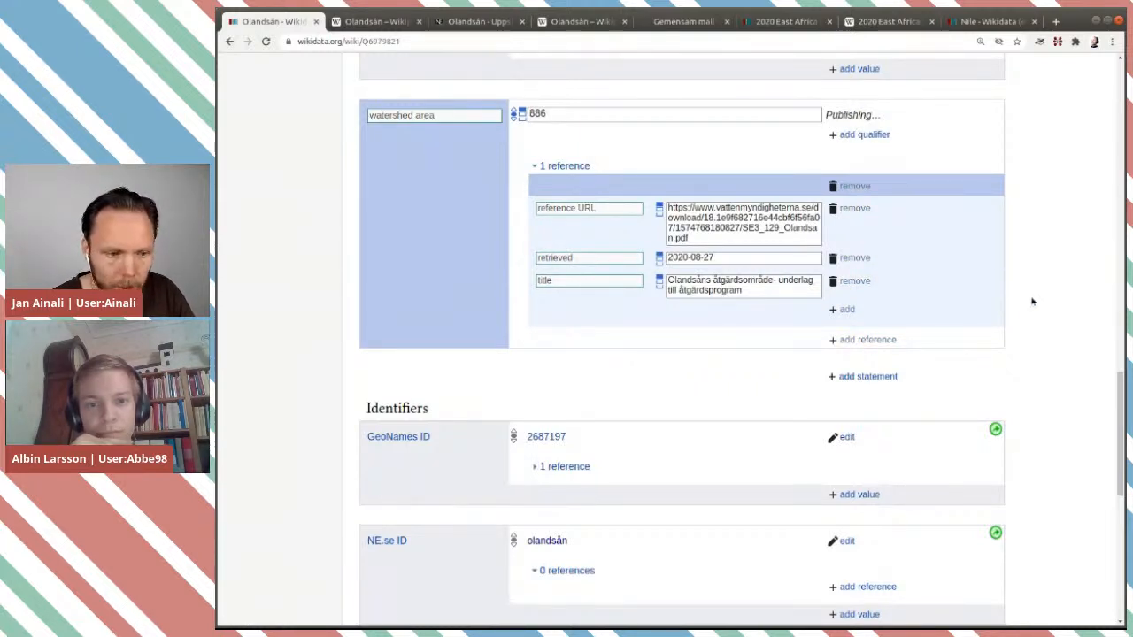
Step: Read the potential issue flagged on the published watershed area statement
scroll(1114, 272, "up", 3)
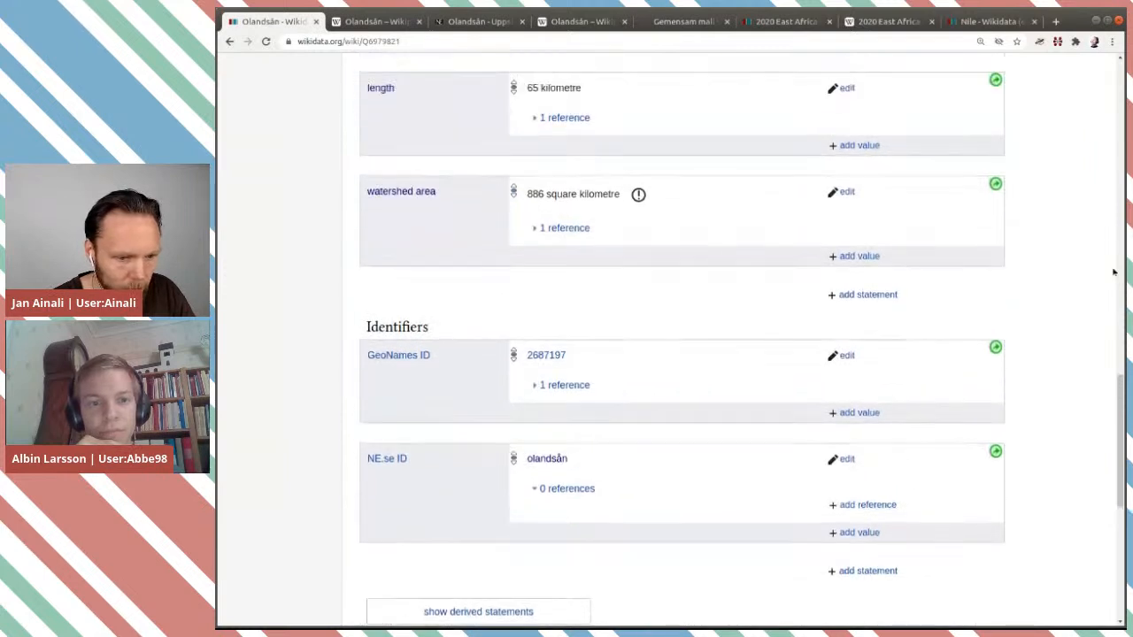
scroll(1114, 271, "up", 1)
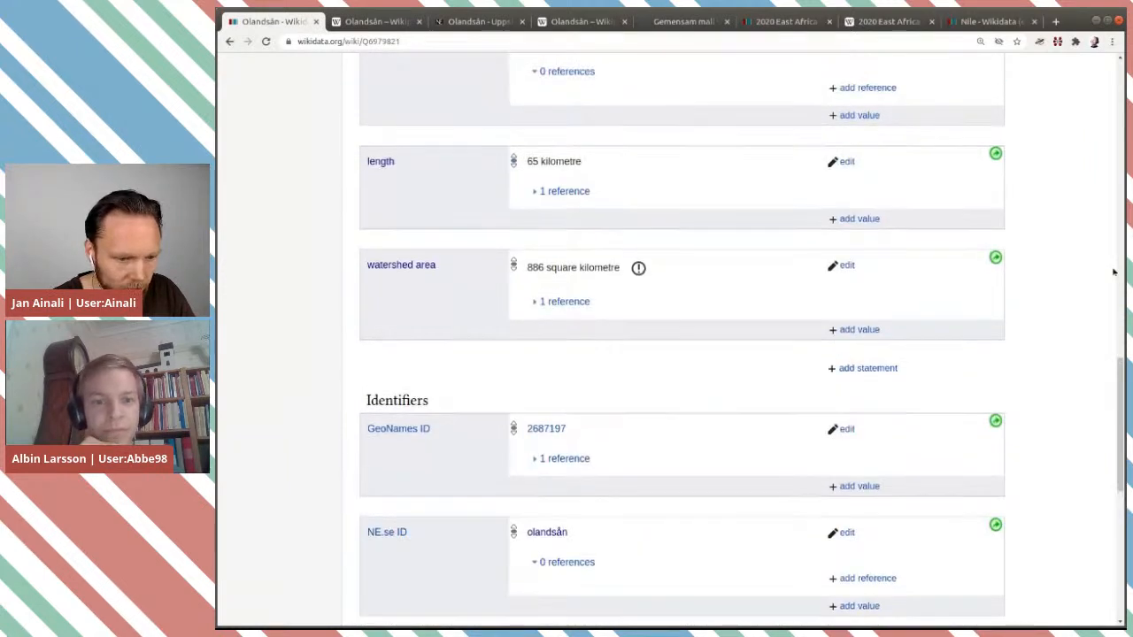
left_click(638, 268)
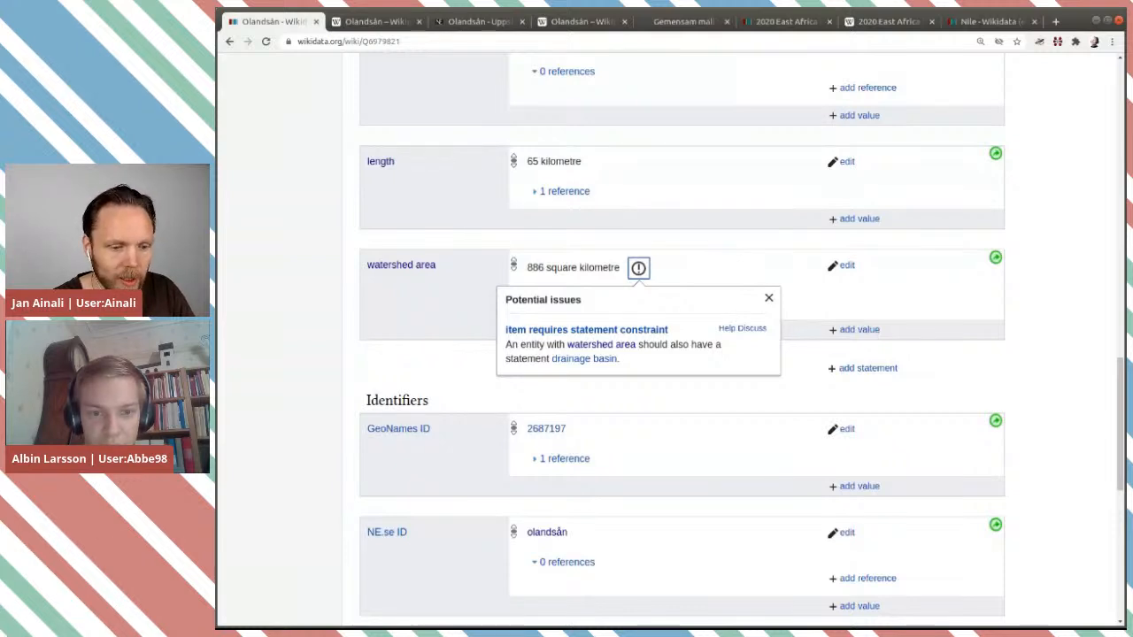
left_click(742, 248)
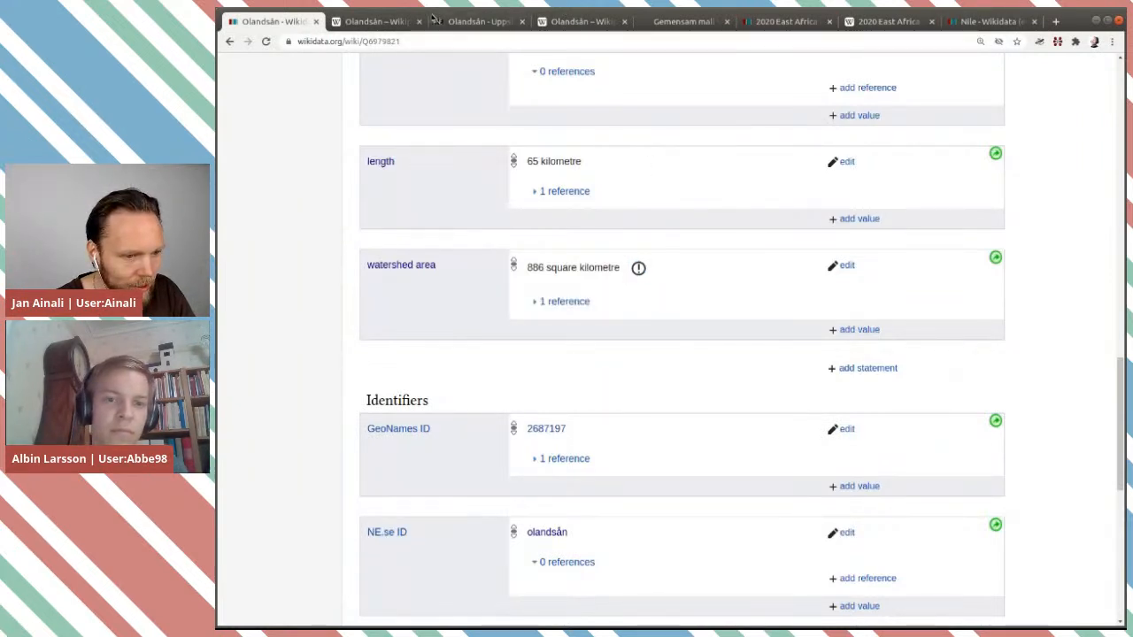
Step: Look up the mean flow in the Swedish Wikipedia article on Olandsån and the matching property in the Nile's Wikidata item
left_click(582, 22)
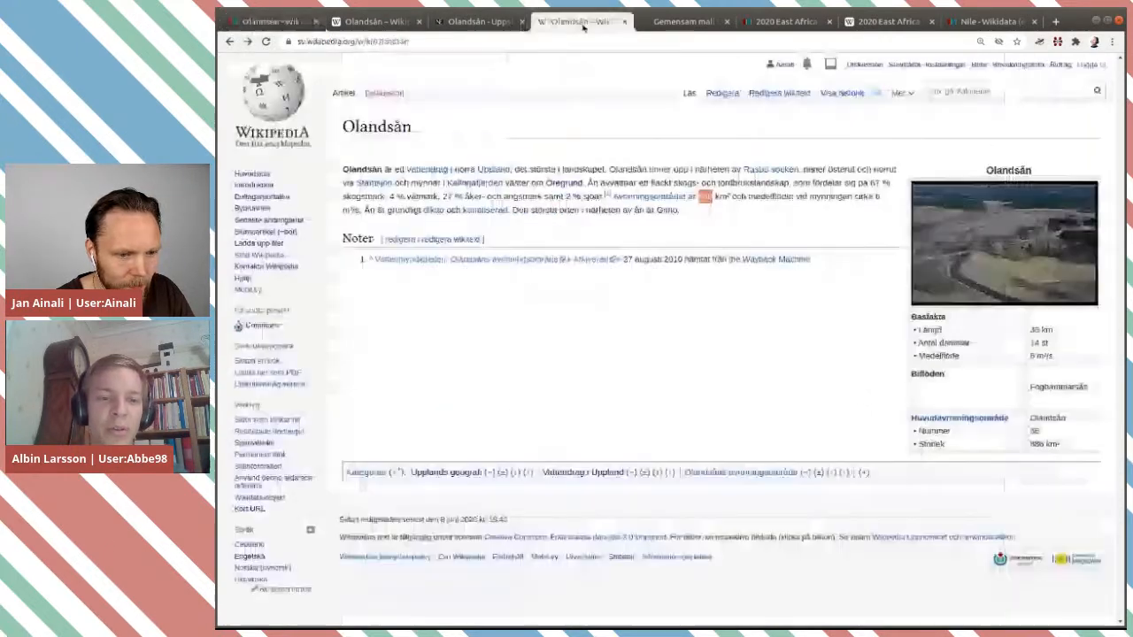
left_click(299, 20)
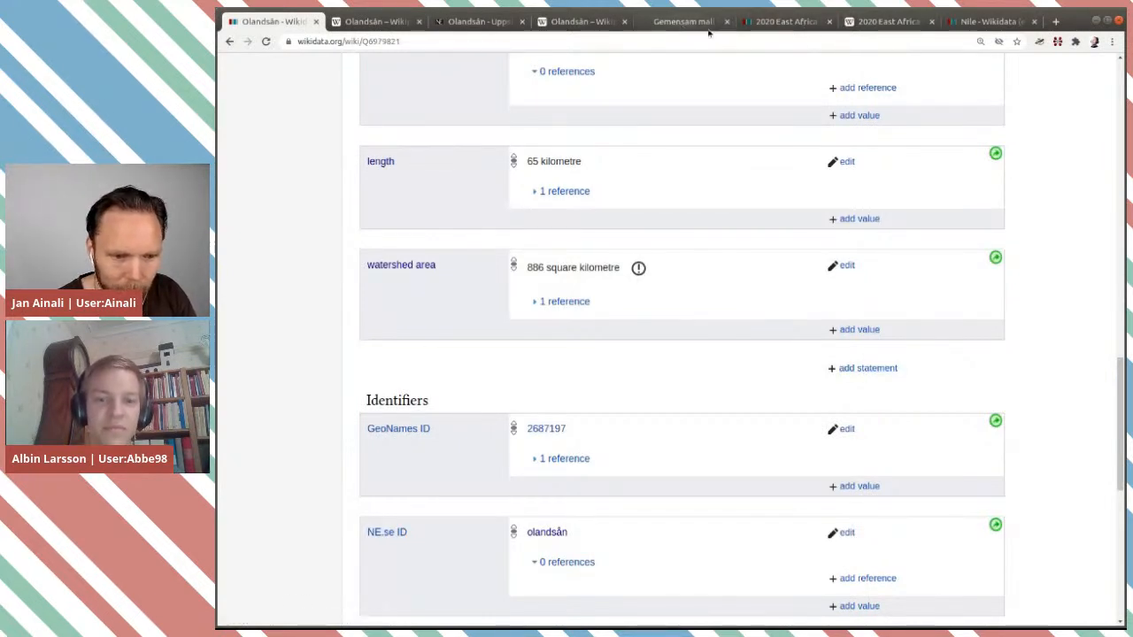
left_click(783, 22)
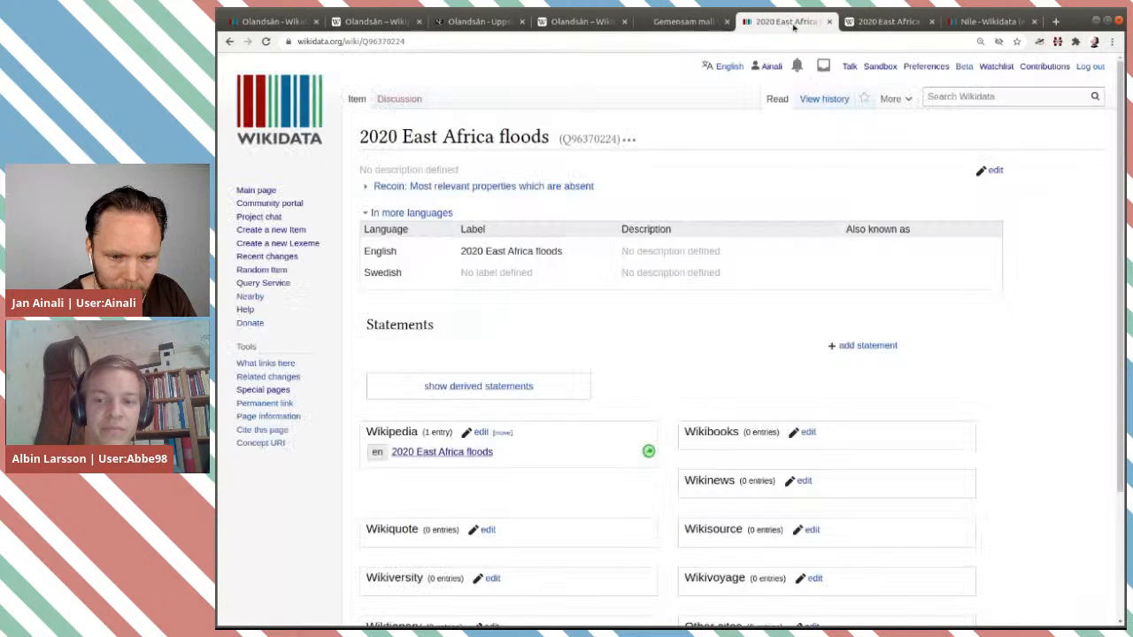
left_click(991, 21)
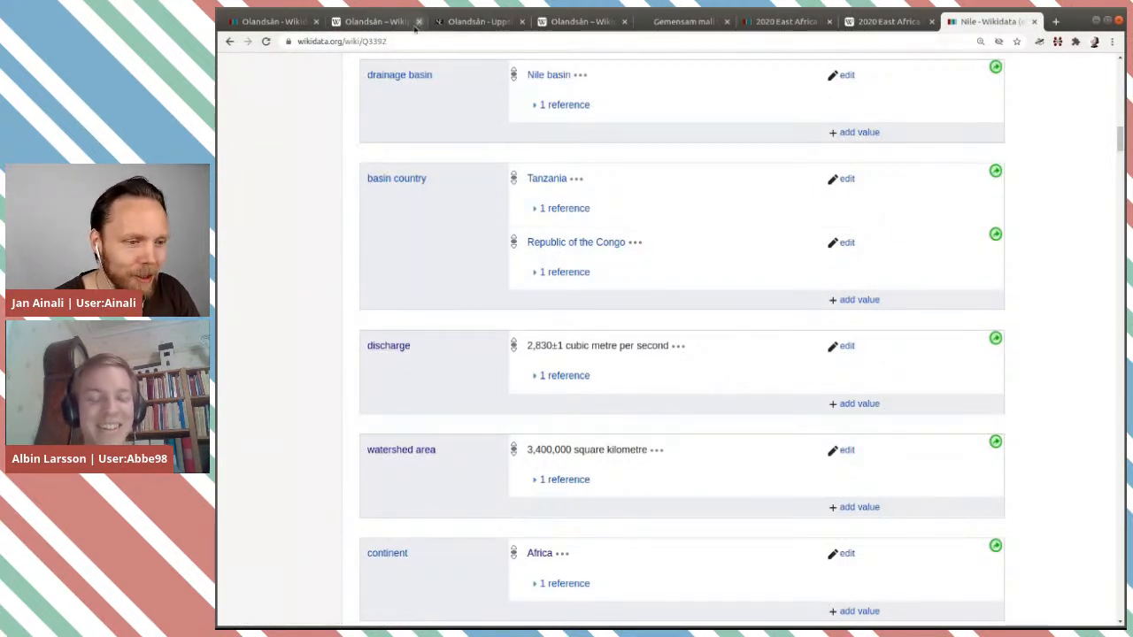
left_click(280, 23)
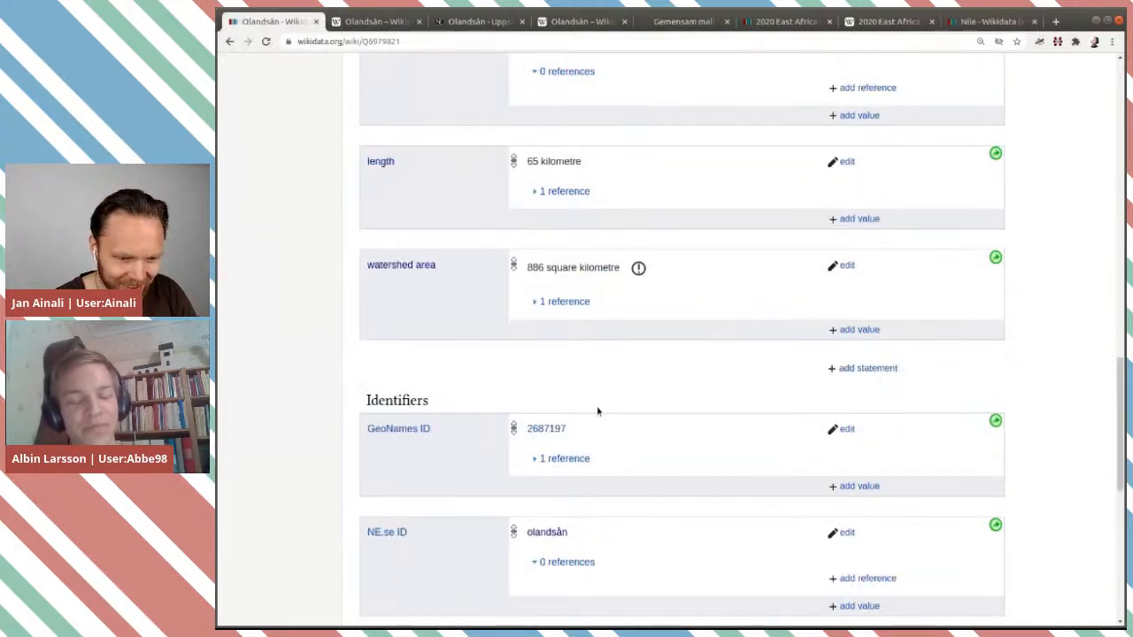
Step: Start a new statement on the Olandsån item with the property discharge
left_click(892, 369)
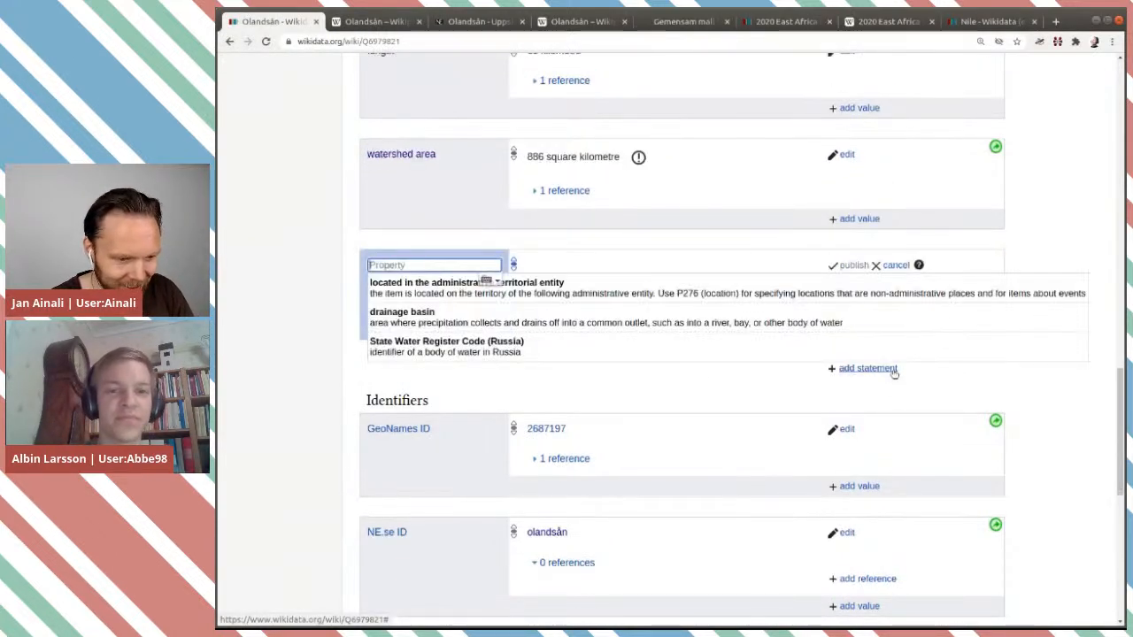
type("dis")
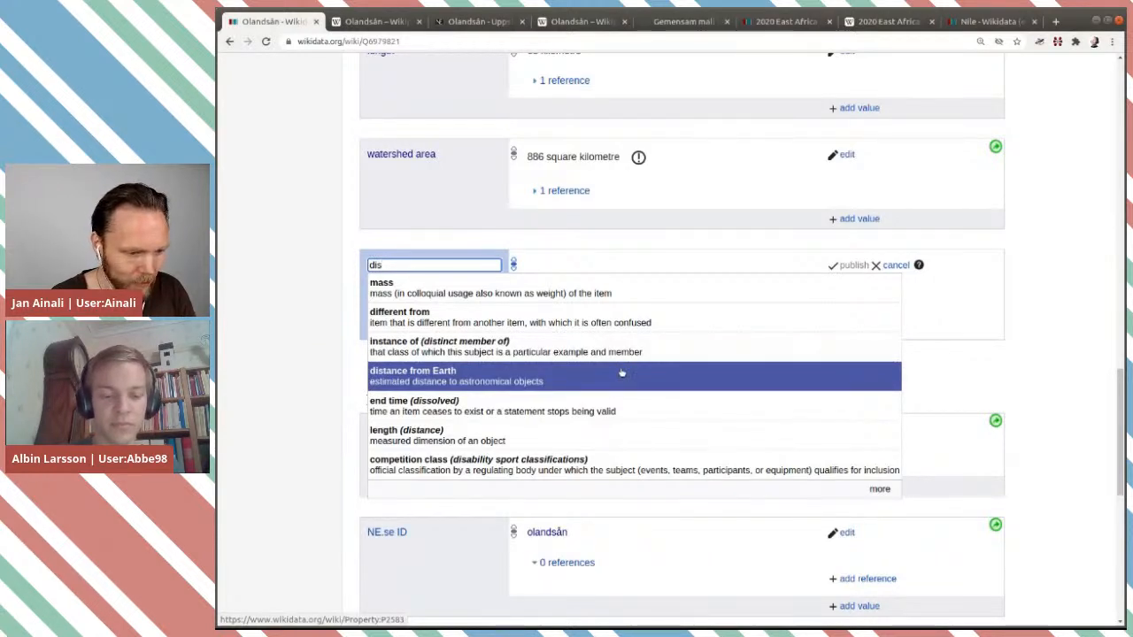
type("s")
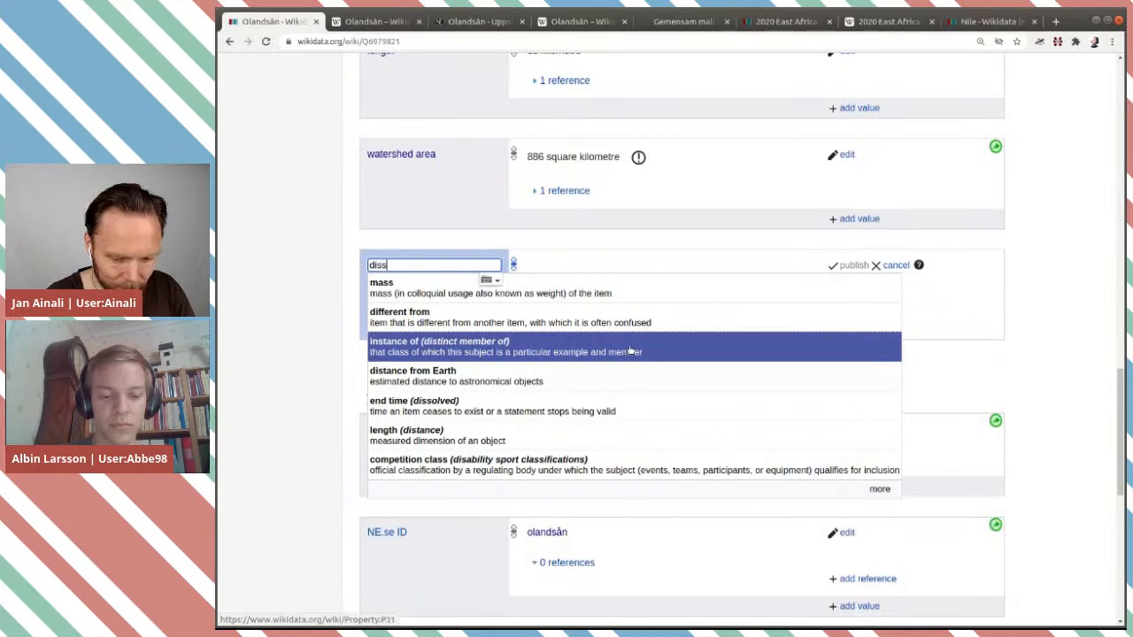
key("BackSpace")
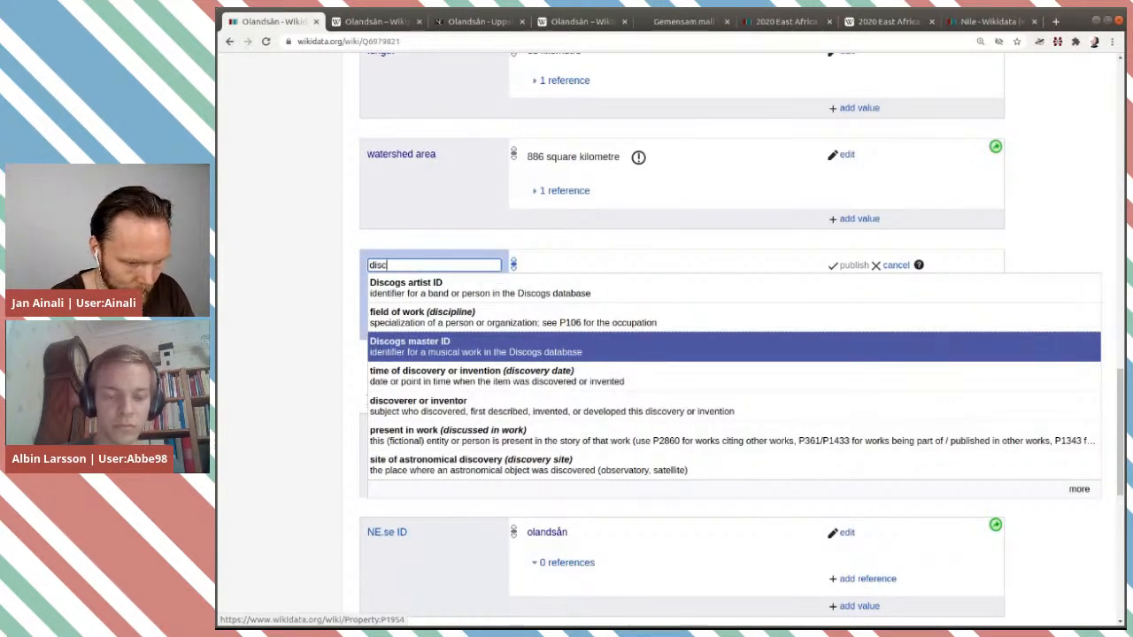
type("arg")
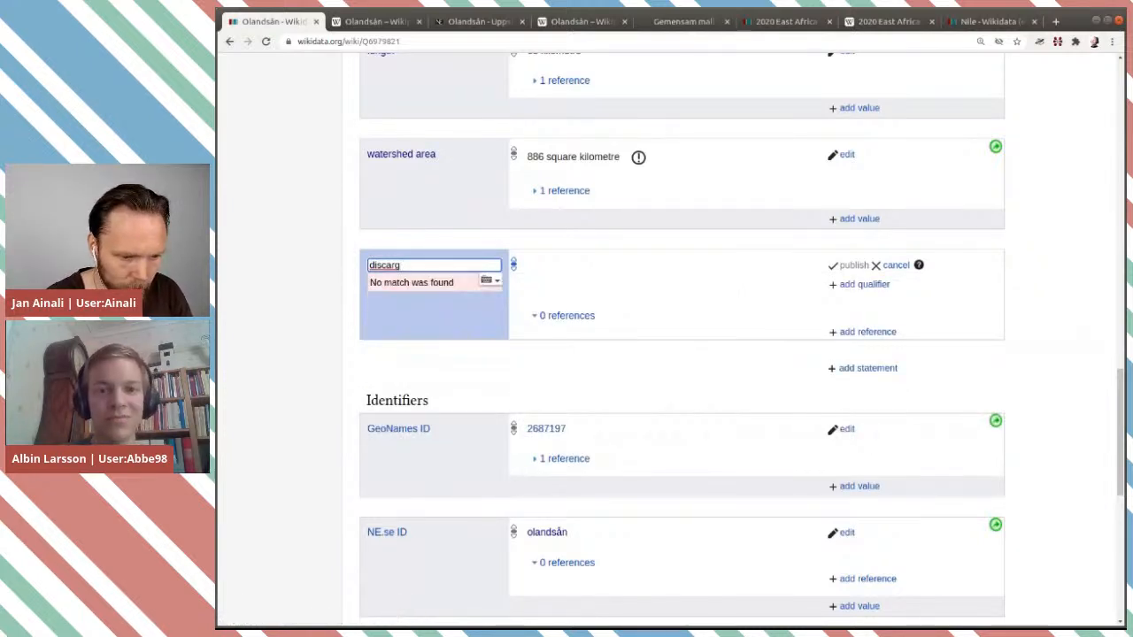
key("BackSpace")
key("BackSpace")
key("BackSpace")
key("BackSpace")
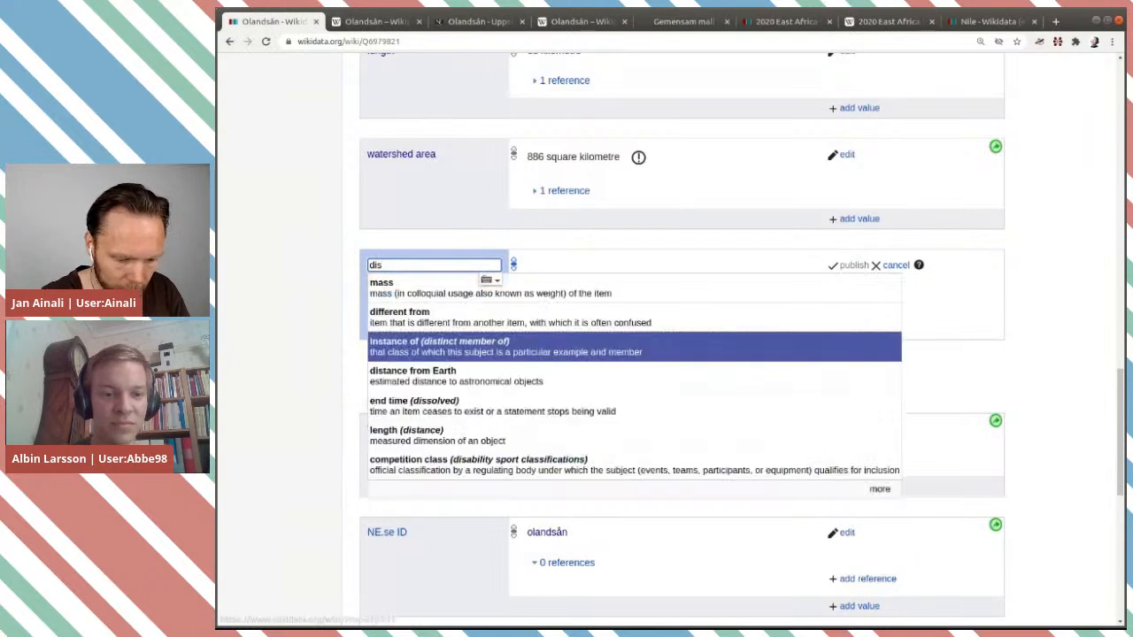
type("ch")
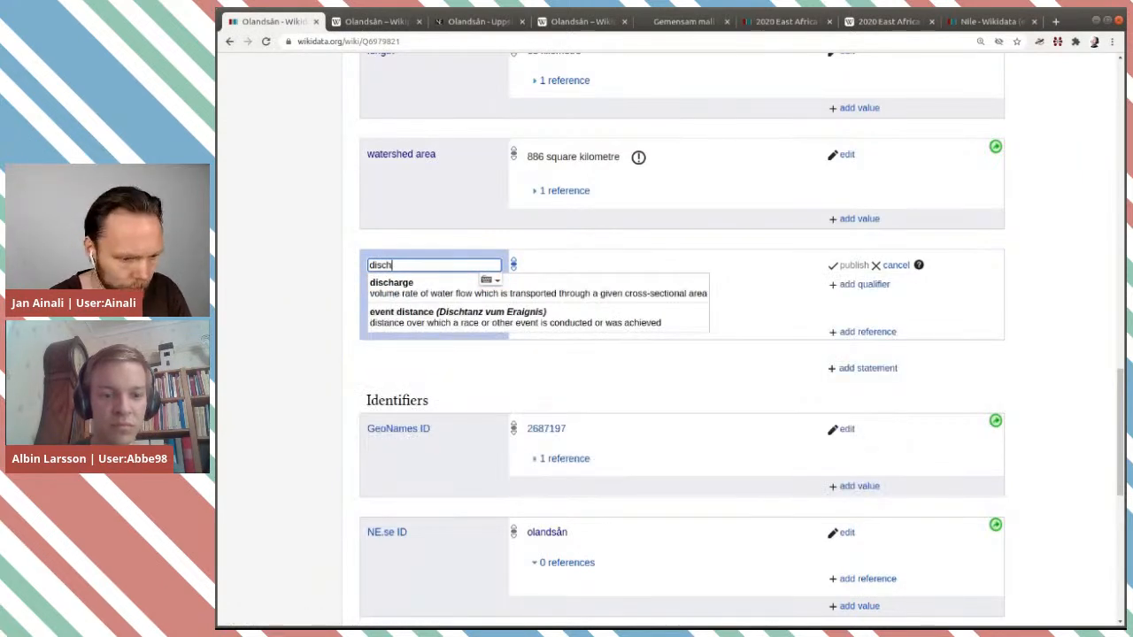
left_click(643, 293)
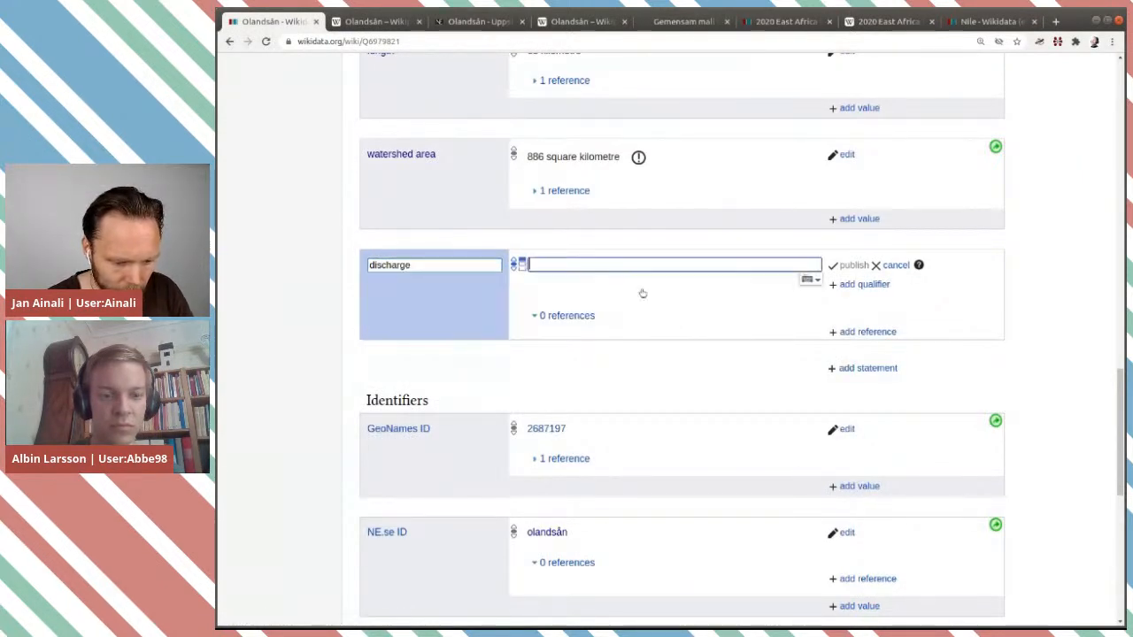
Step: Set the discharge value to 6 with the unit cubic metre per second
type("6")
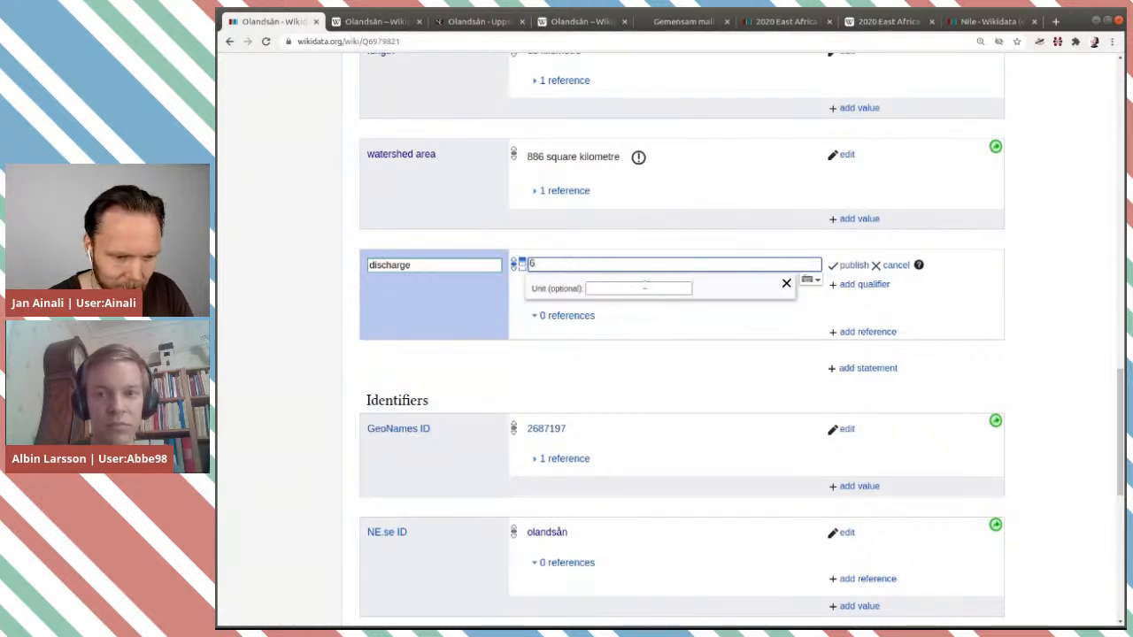
left_click(645, 288)
type("cub")
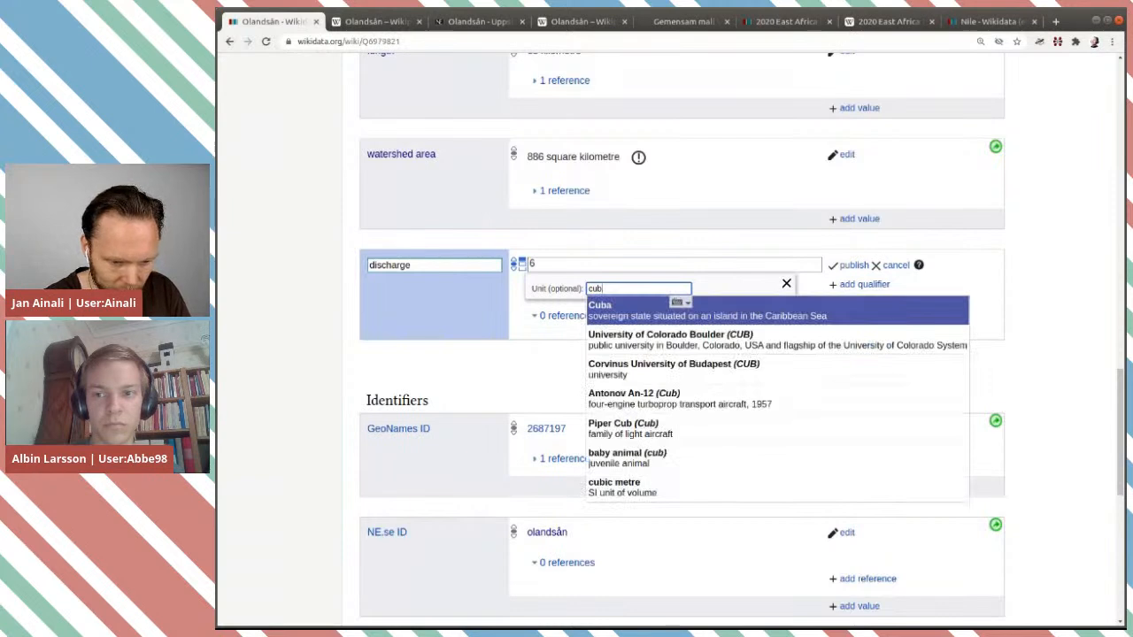
type("bi")
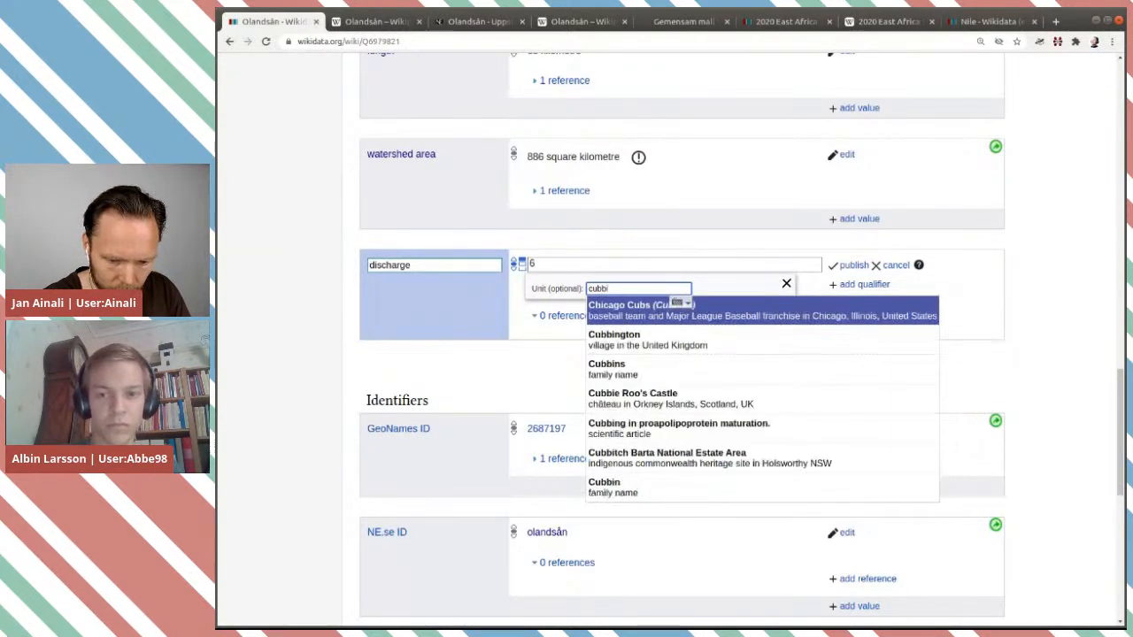
key("BackSpace")
key("BackSpace")
type("ic me")
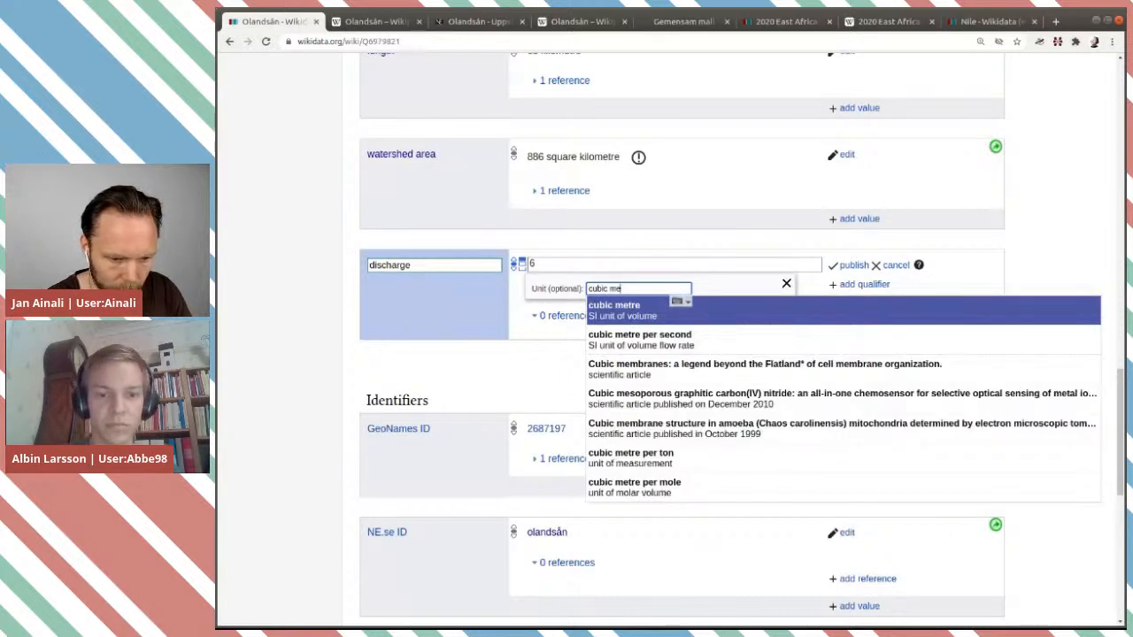
left_click(639, 341)
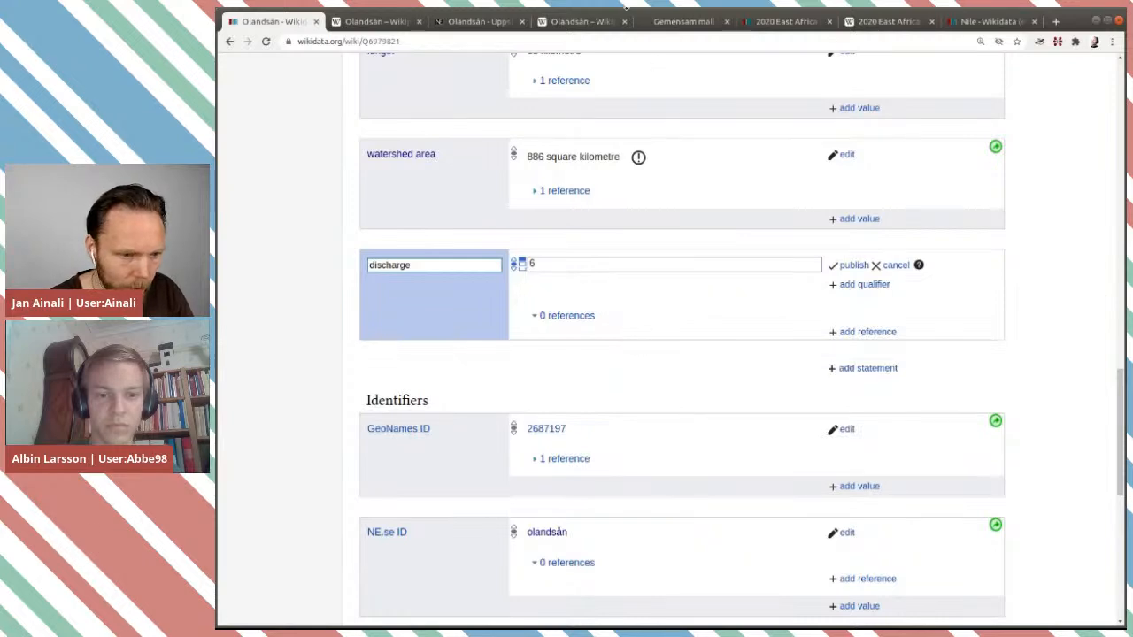
Step: Search the Olandsåns åtgärdsområde PDF, including its chapter Beskrivning av åtgärdsområdet, for a source for the river's mean flow
left_click(680, 23)
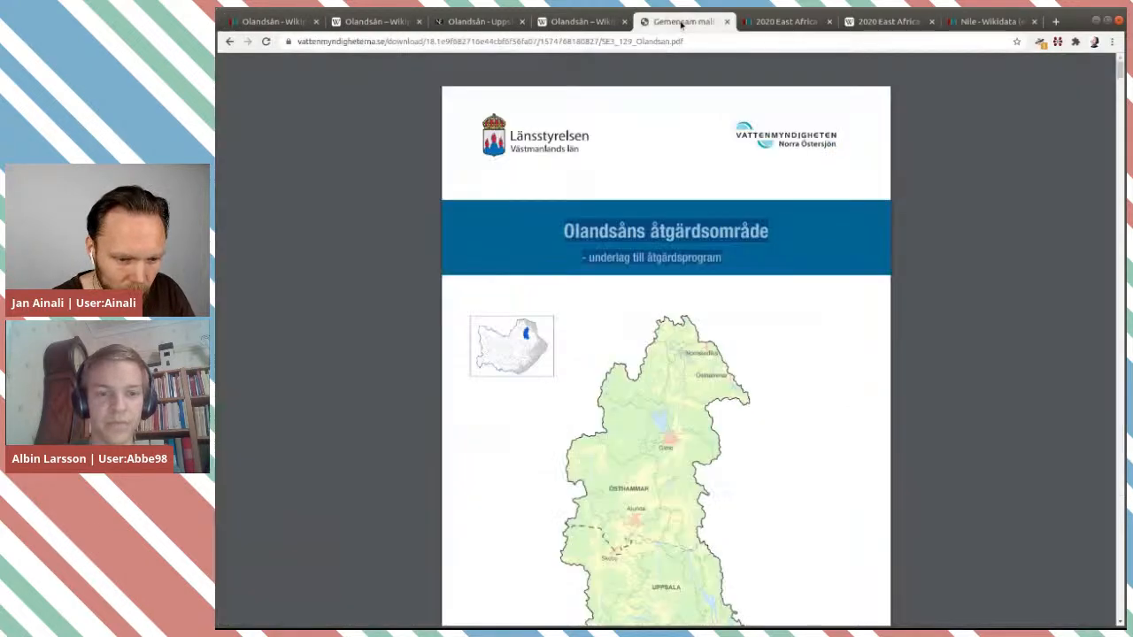
scroll(707, 237, "down", 5)
scroll(710, 241, "down", 10)
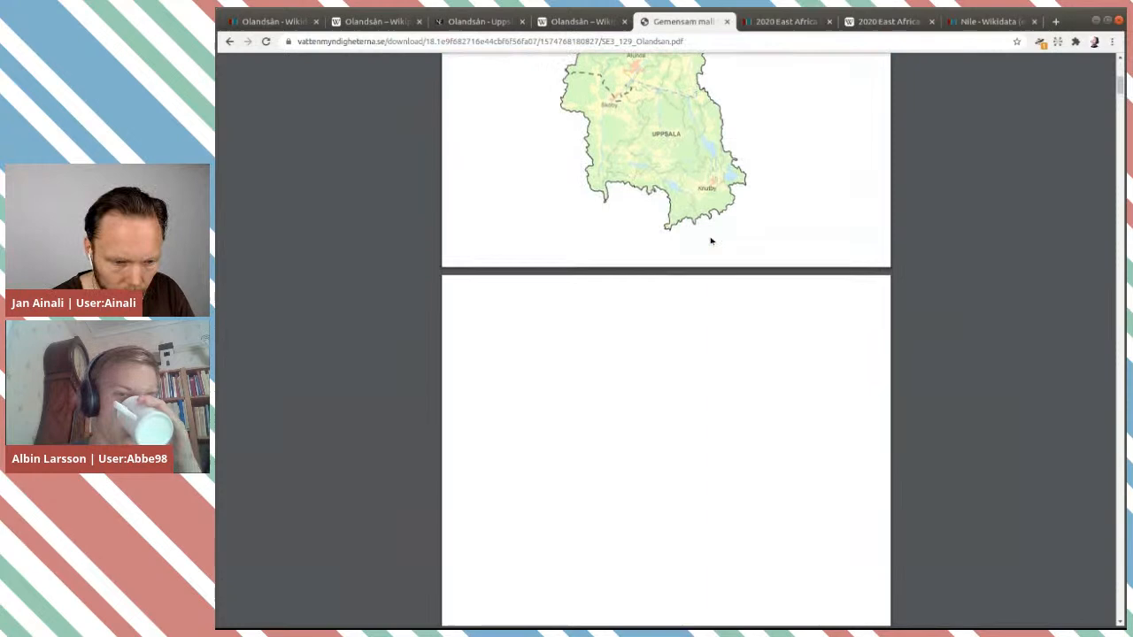
scroll(943, 302, "down", 5)
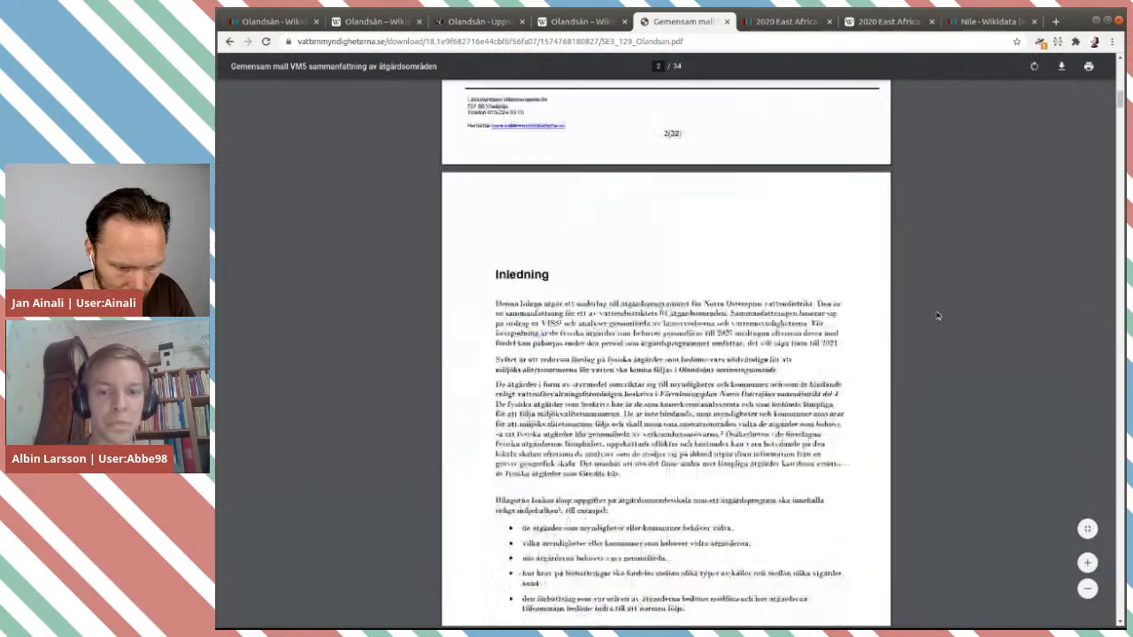
scroll(937, 315, "down", 8)
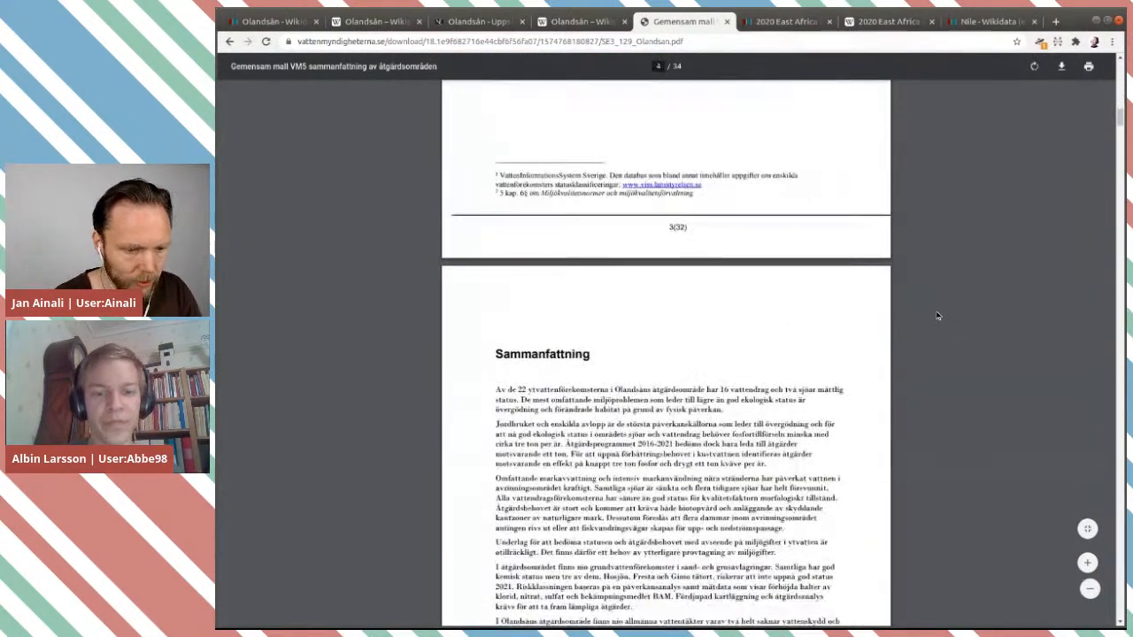
scroll(937, 315, "down", 7)
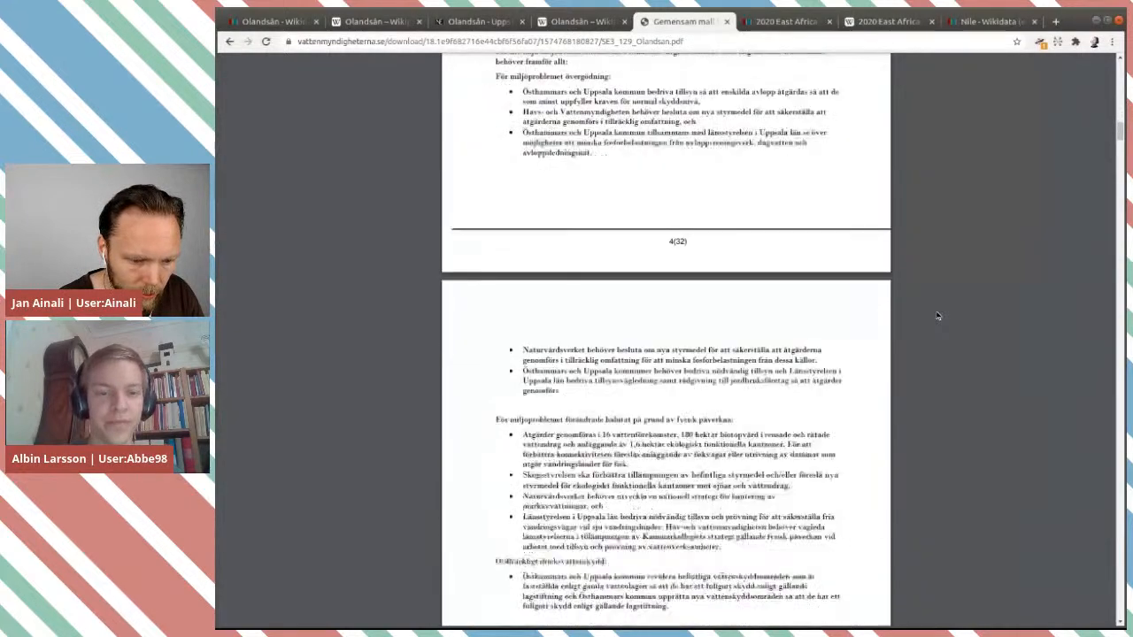
scroll(937, 315, "down", 8)
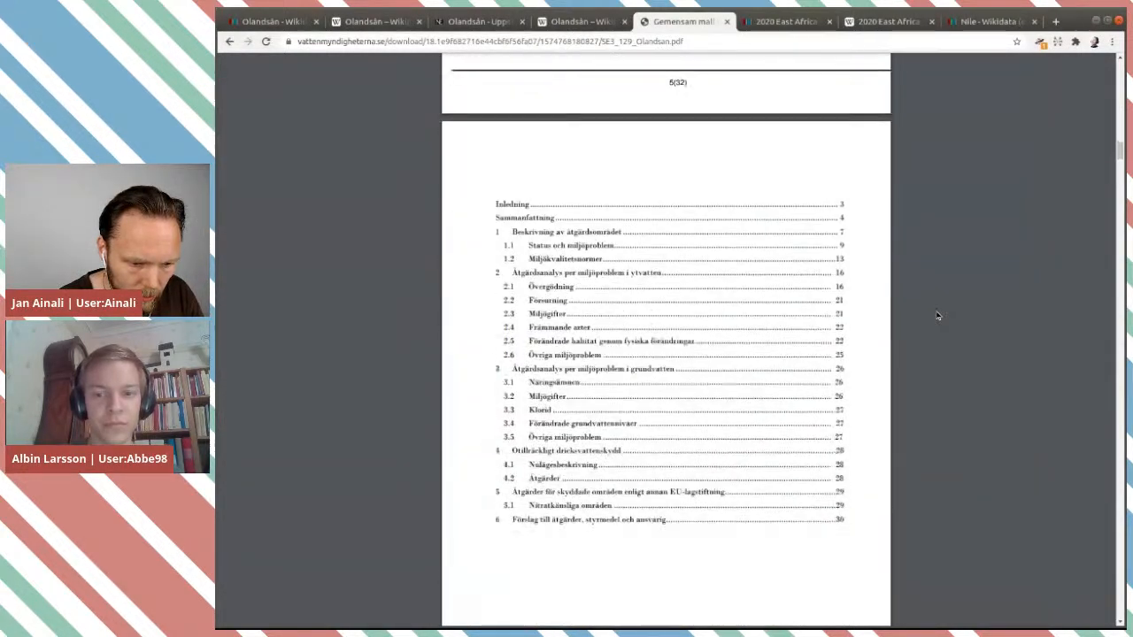
scroll(937, 315, "down", 1)
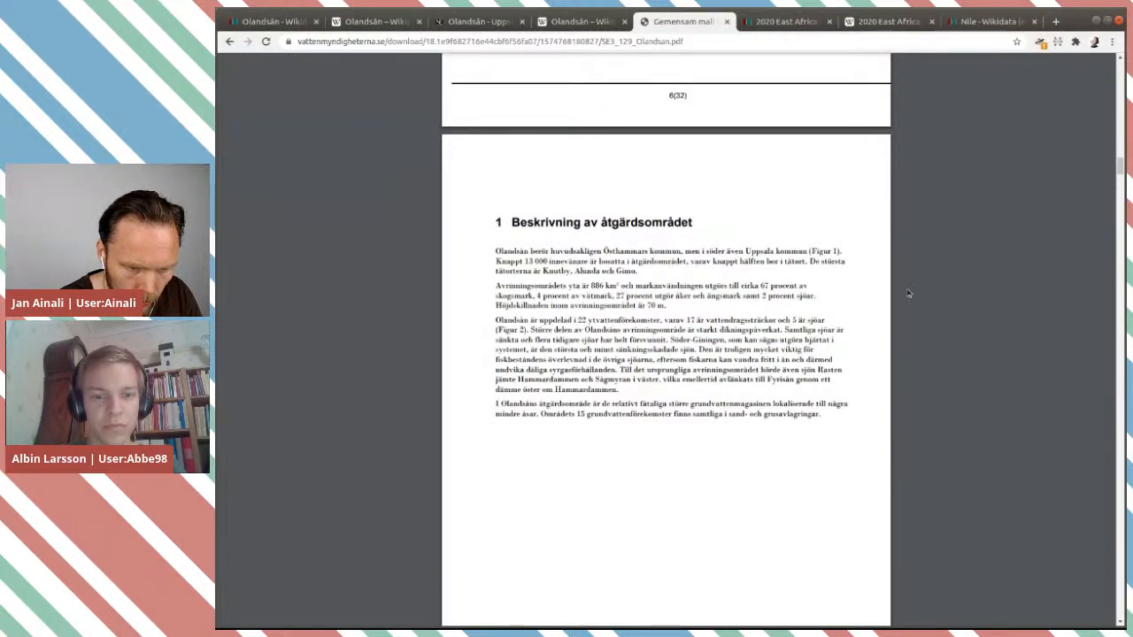
Step: Check the Swedish, Cebuano and English Wikipedia articles on Olandsån and their cited sources, including the NE entry, for the discharge figure
left_click(563, 23)
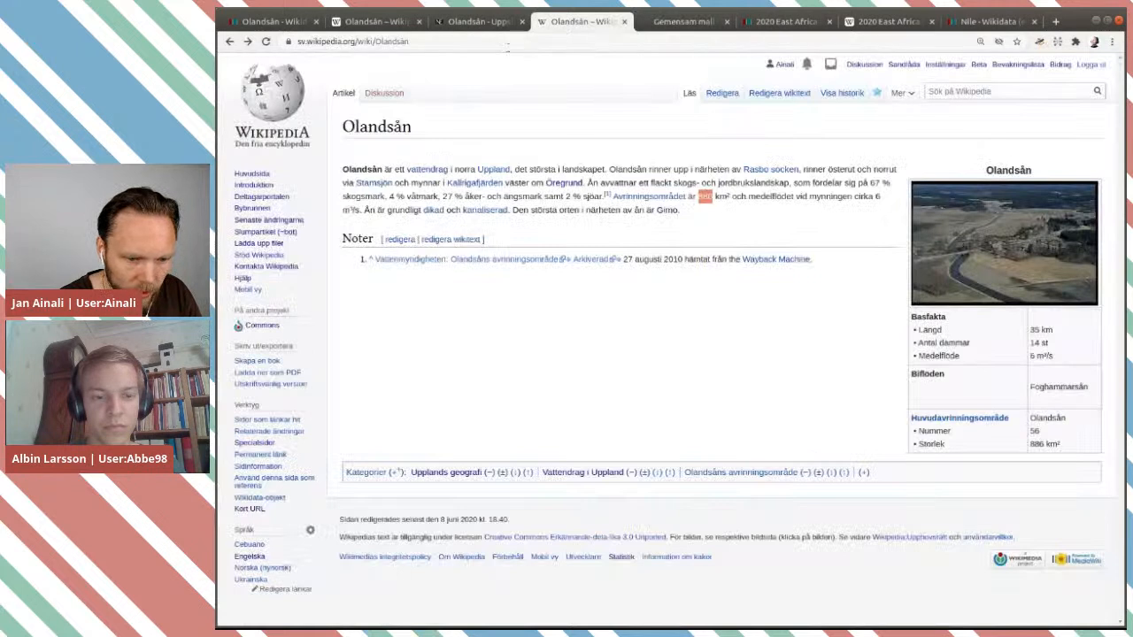
left_click(684, 218)
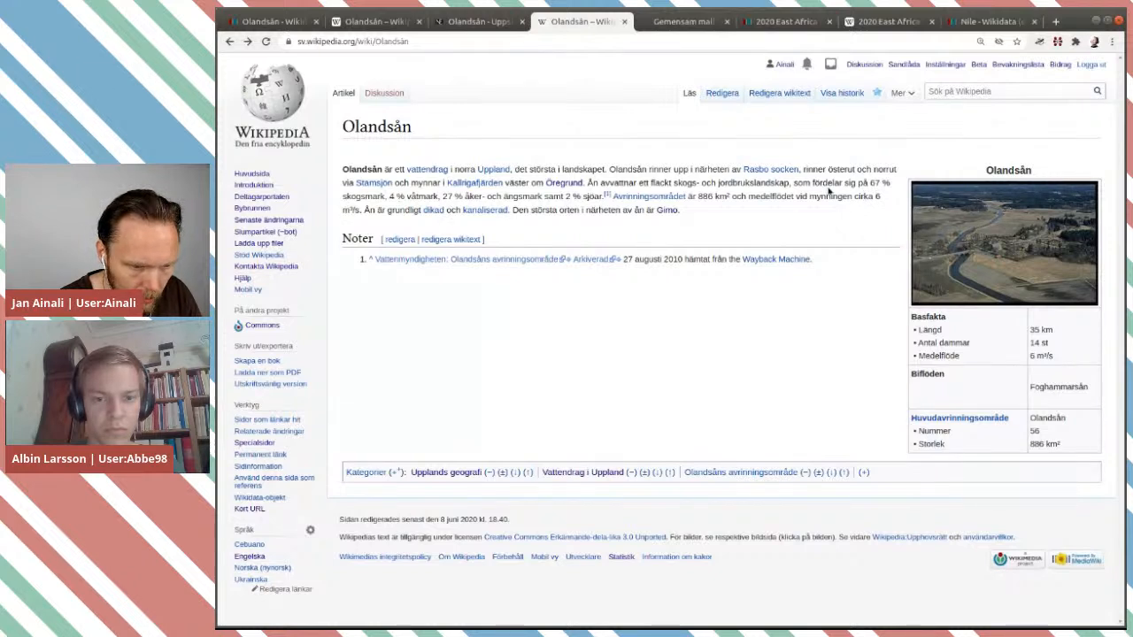
left_click(434, 262)
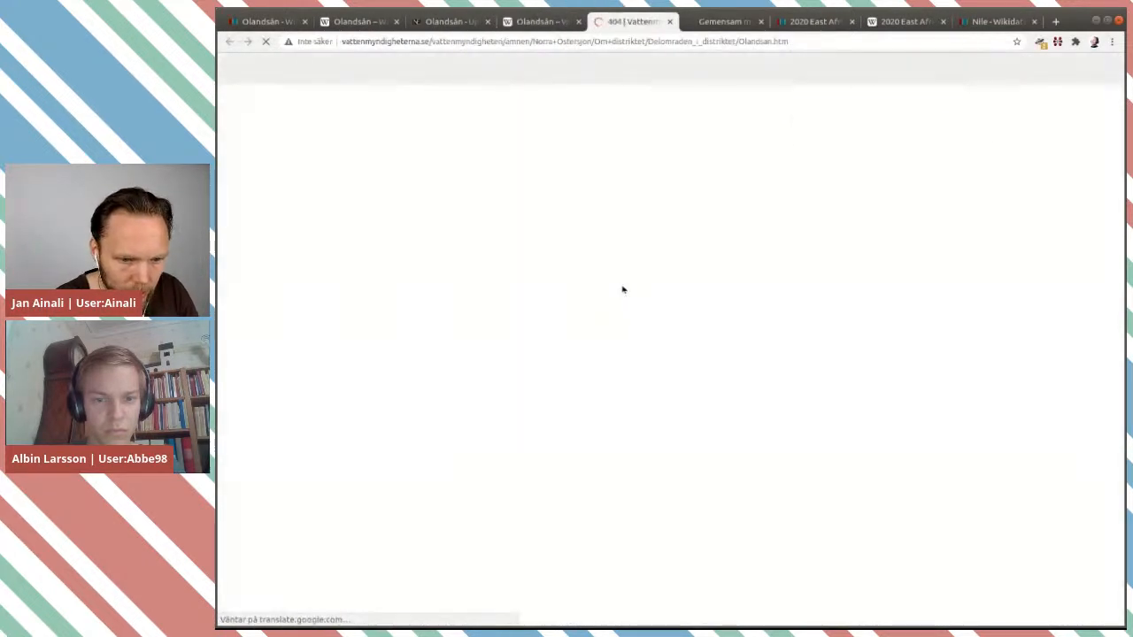
left_click(669, 21)
left_click(354, 21)
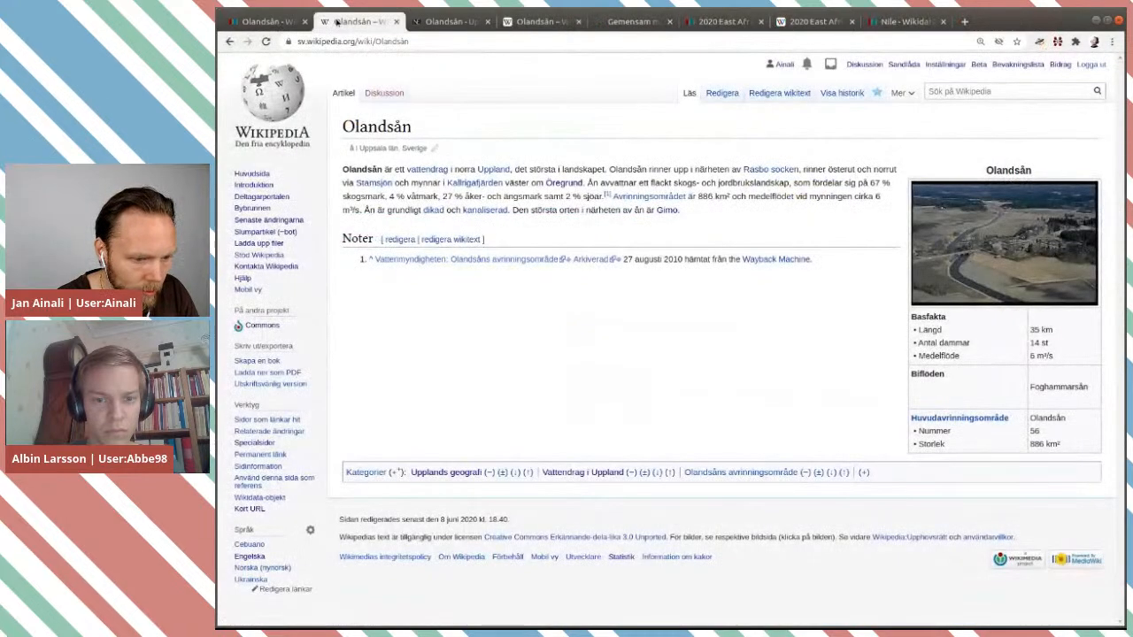
left_click(249, 544)
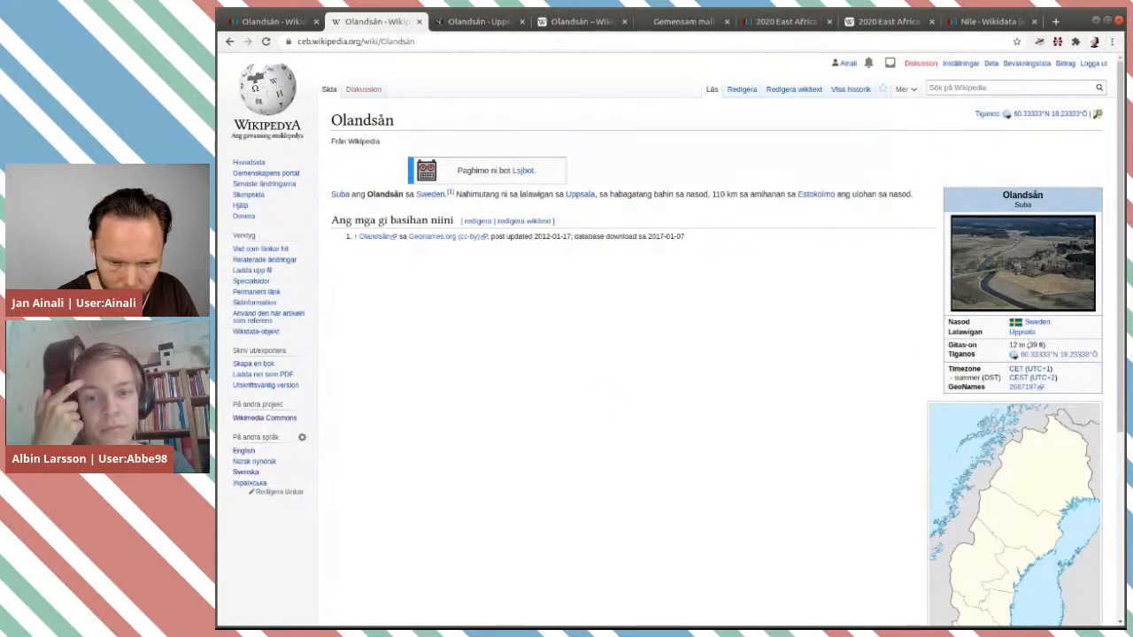
left_click(243, 451)
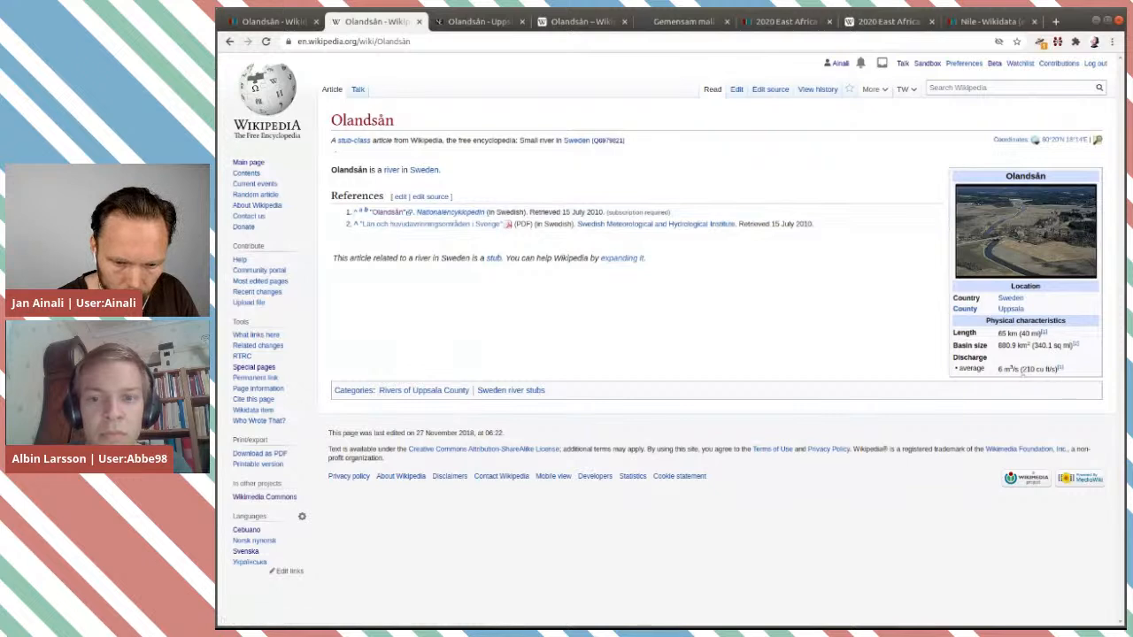
left_click(1058, 369)
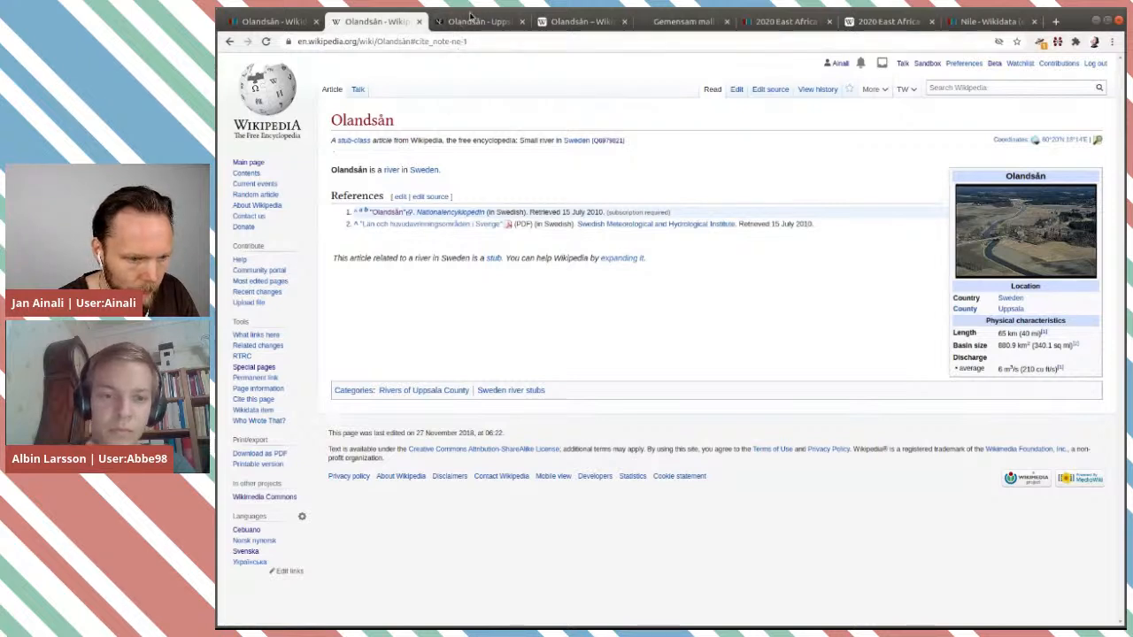
left_click(472, 21)
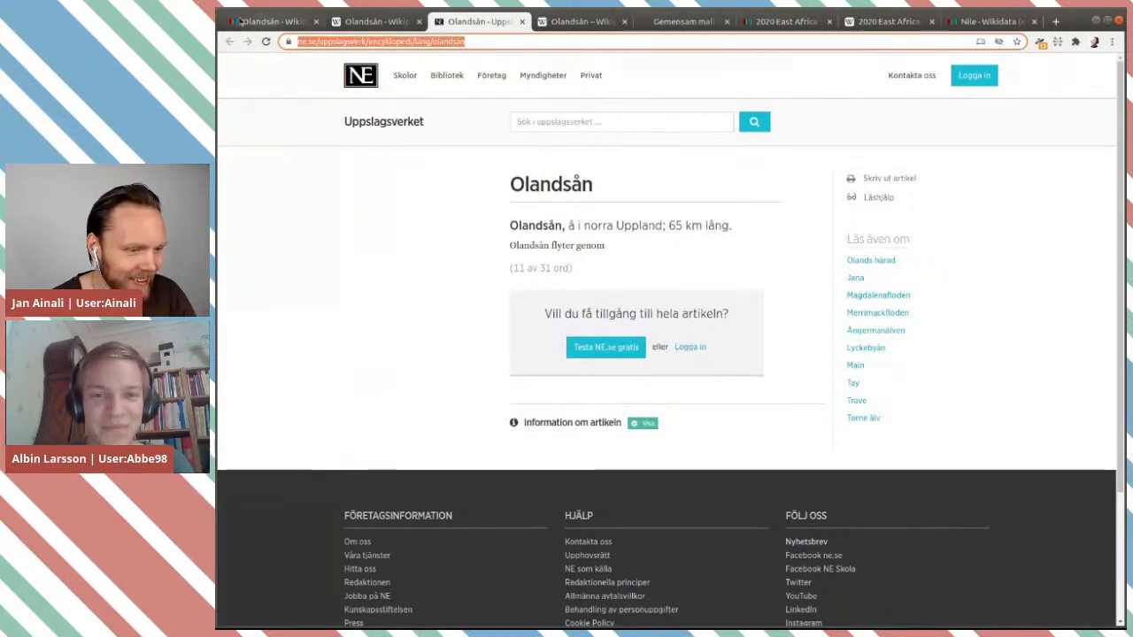
Step: Publish the discharge statement on the Olandsån item without a reference and look over the item's existing statements
left_click(266, 21)
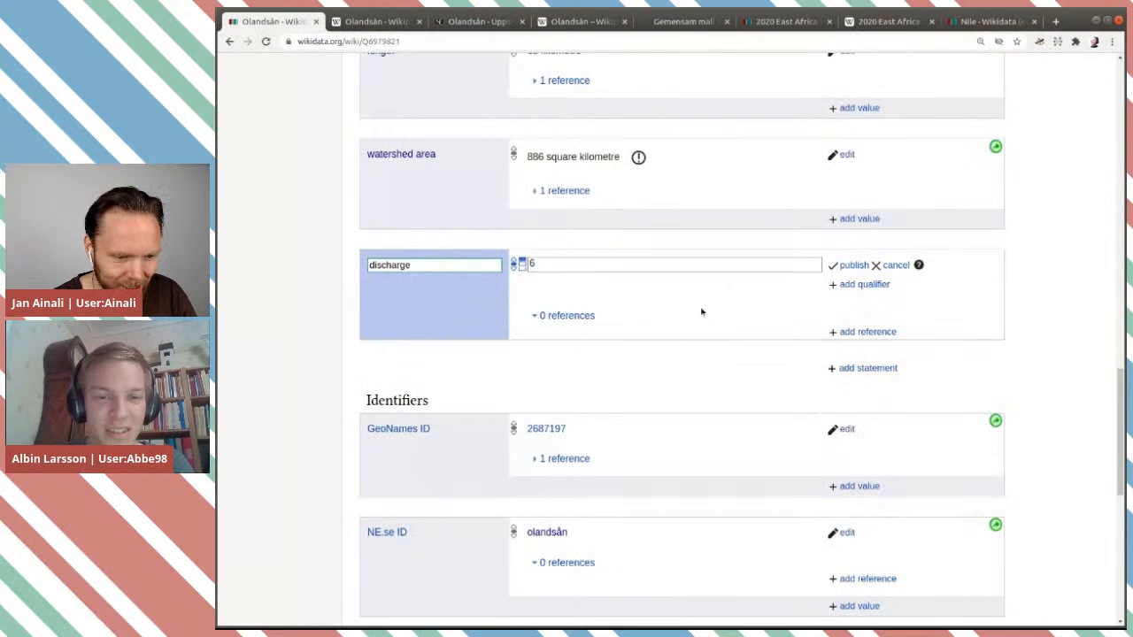
left_click(847, 266)
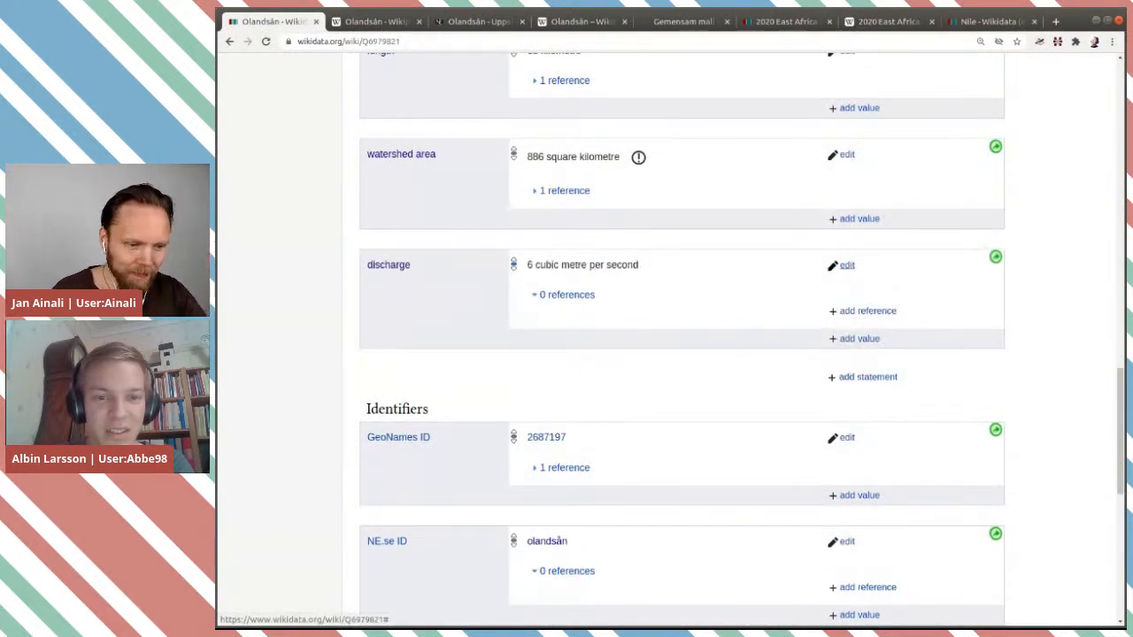
scroll(812, 306, "up", 2)
scroll(813, 306, "up", 10)
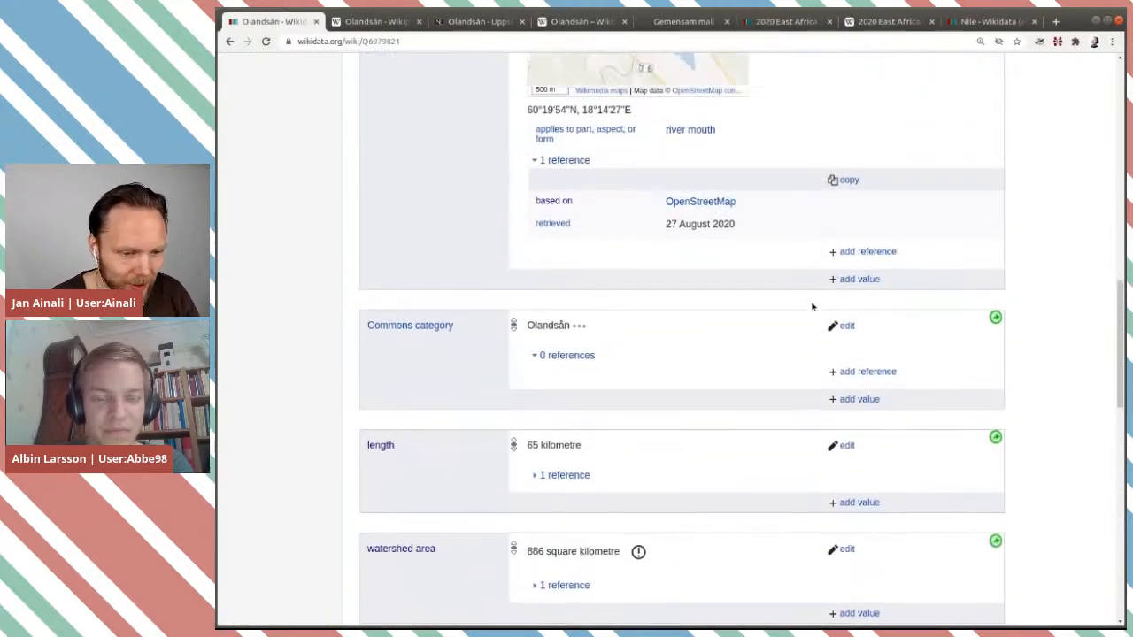
scroll(813, 306, "up", 7)
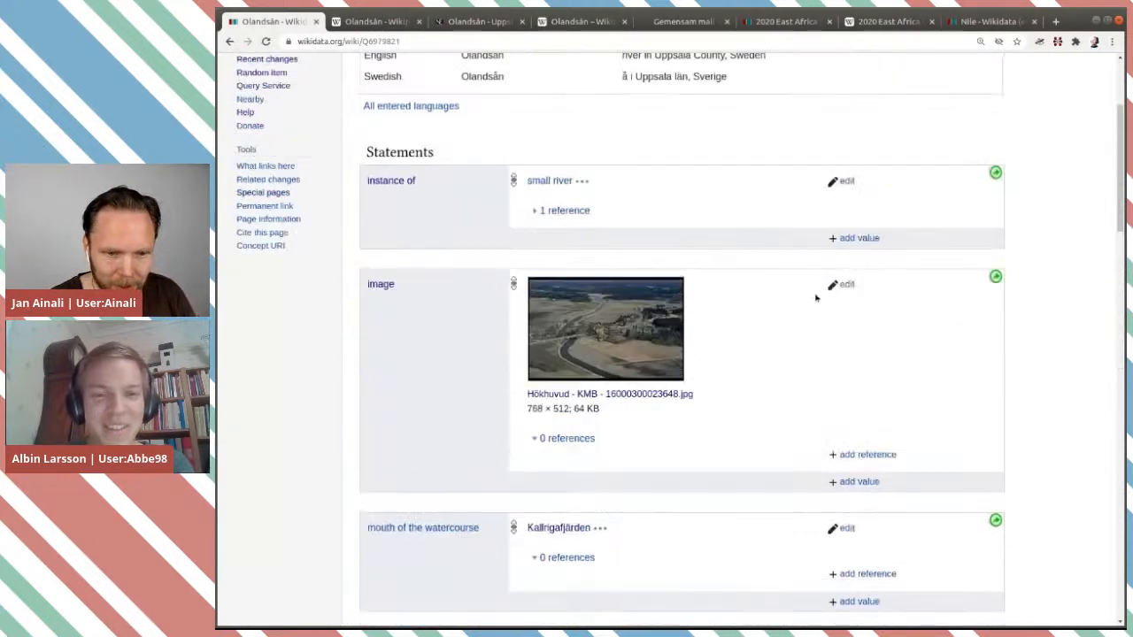
scroll(696, 333, "down", 6)
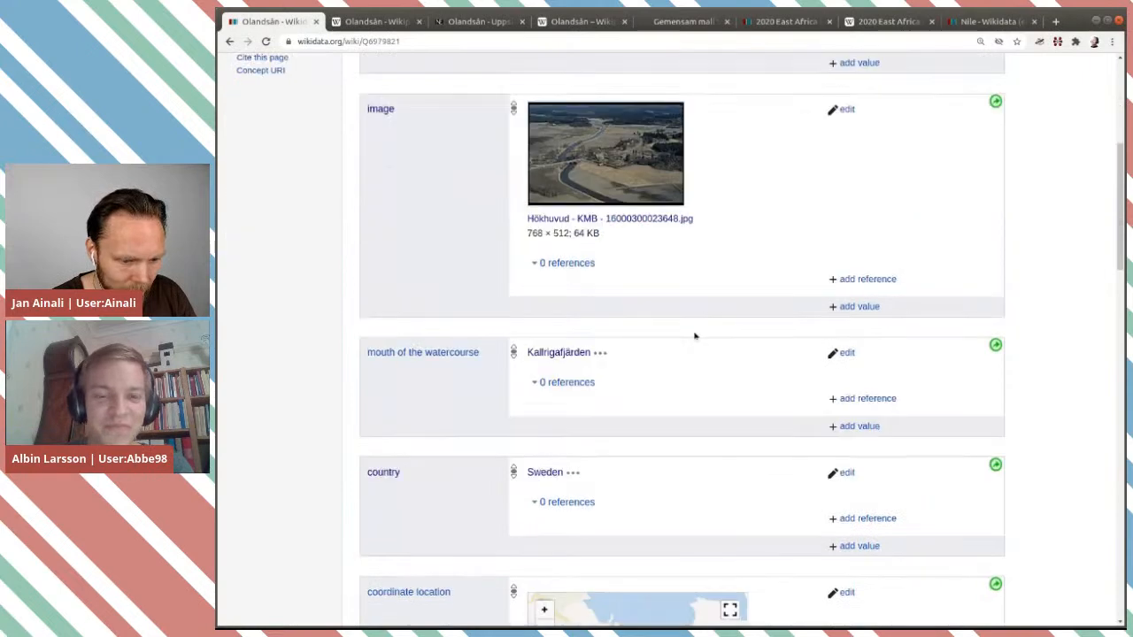
scroll(695, 335, "down", 9)
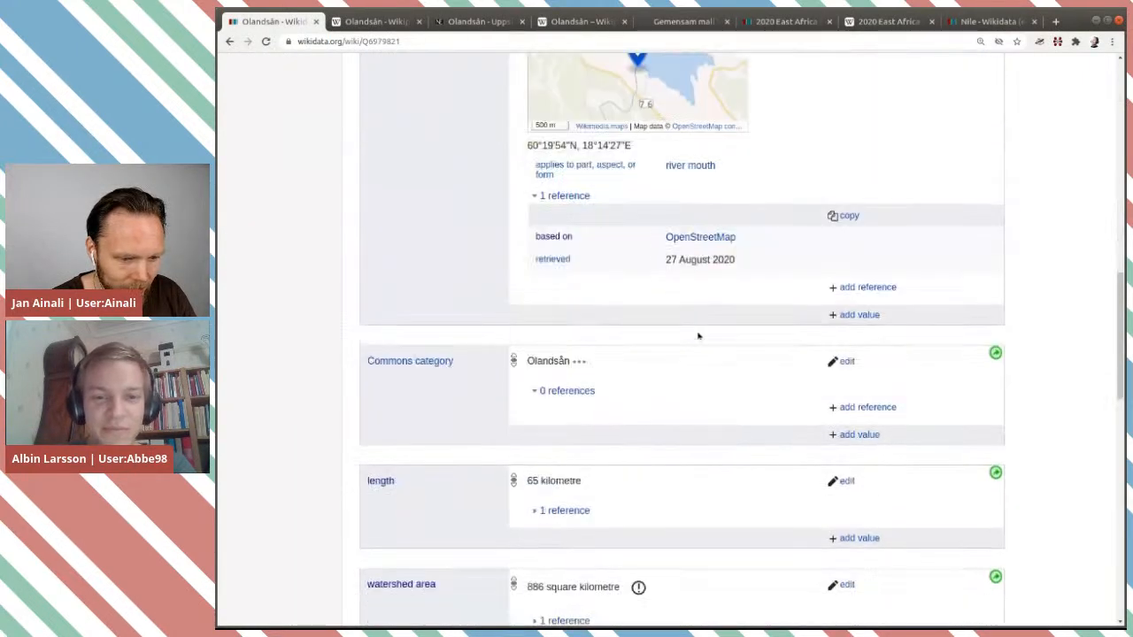
Step: Consult the Nile's item for further river properties and publish a basin country statement with the value Sweden on the Olandsån item
left_click(966, 22)
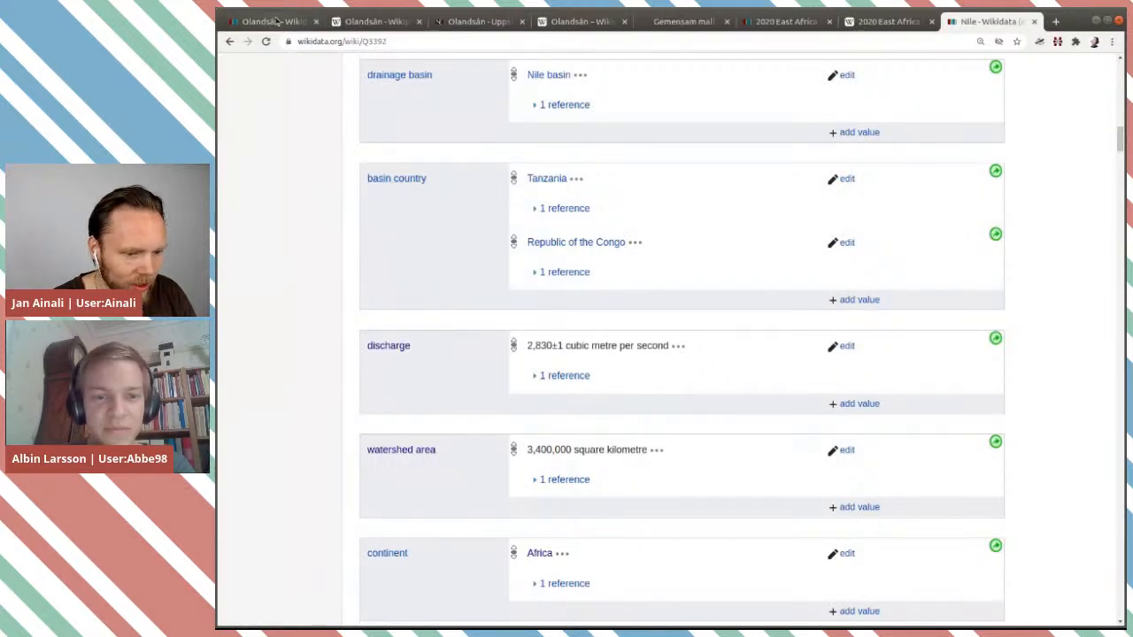
left_click(276, 21)
left_click(871, 436)
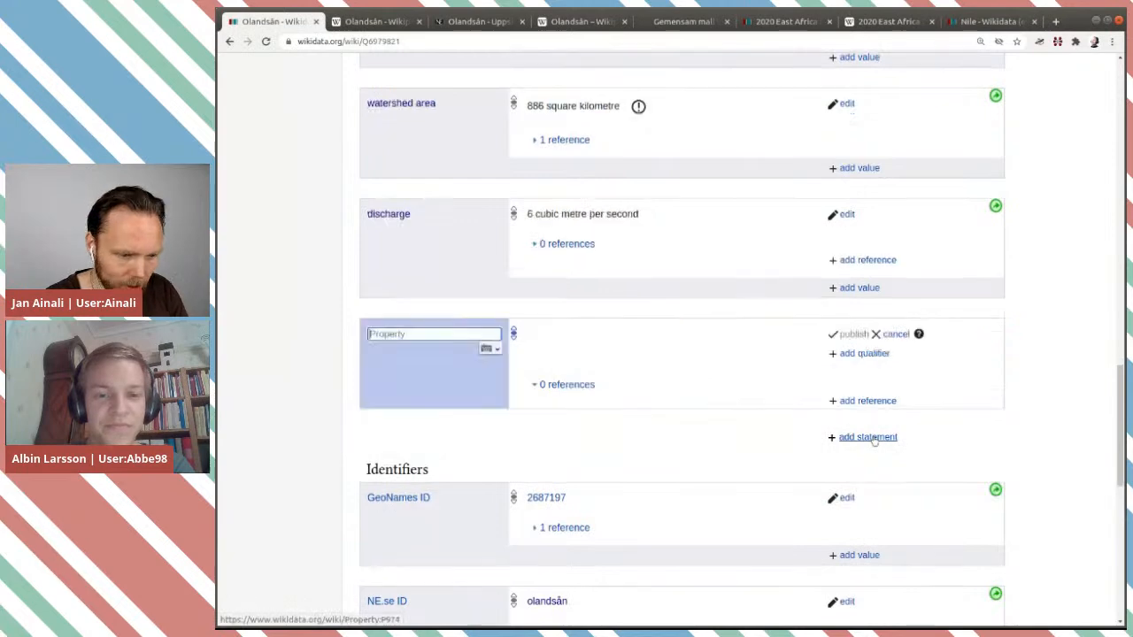
type("basin")
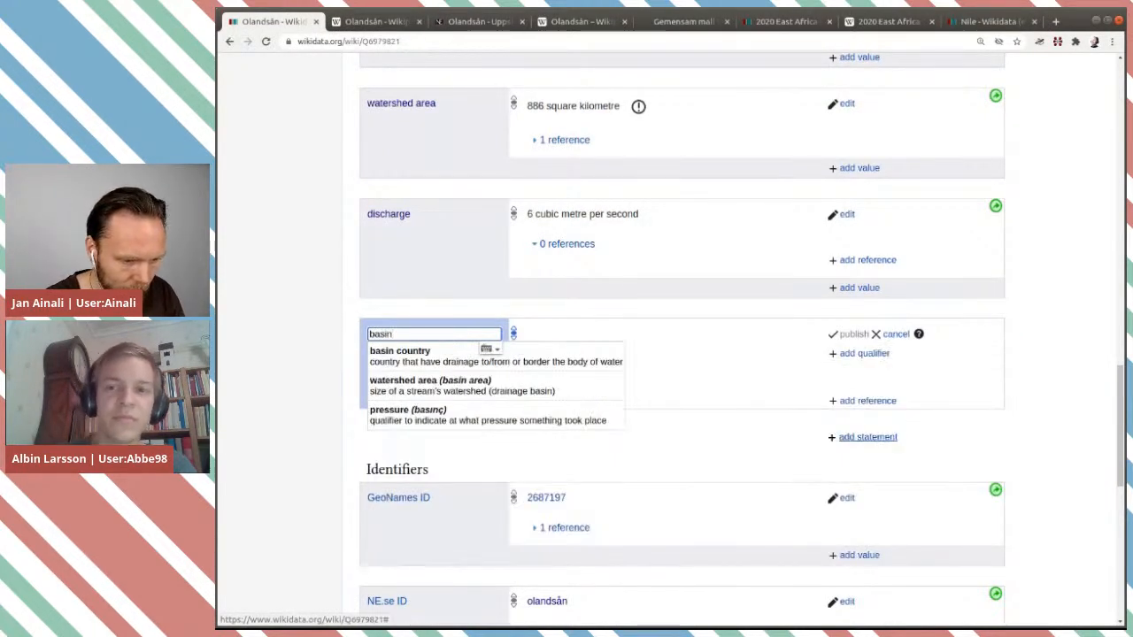
left_click(596, 354)
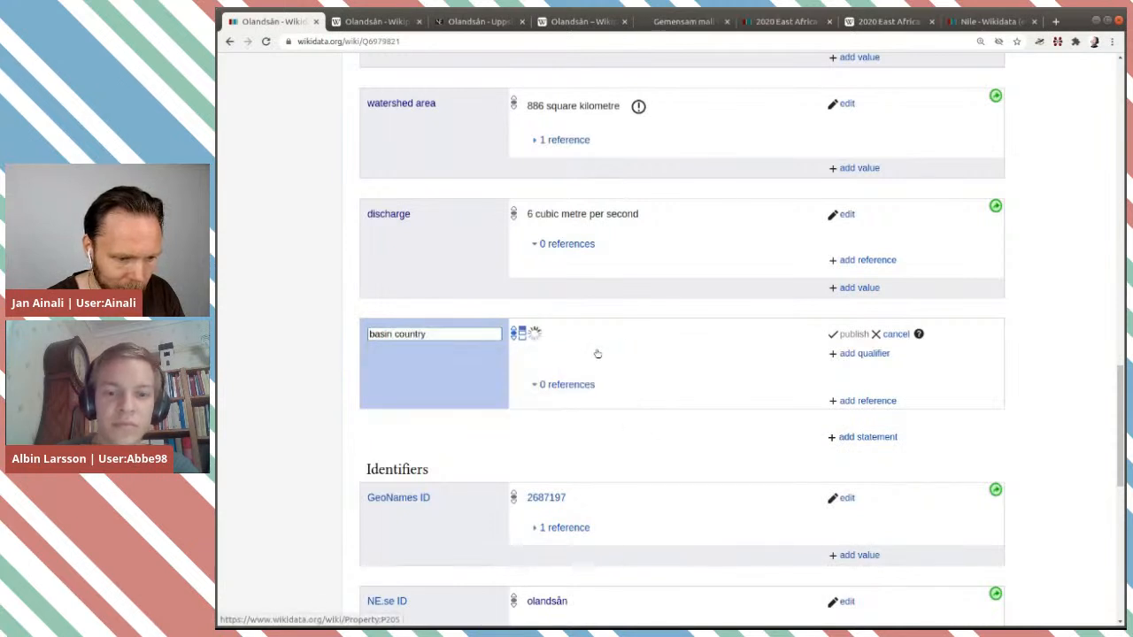
type("swede")
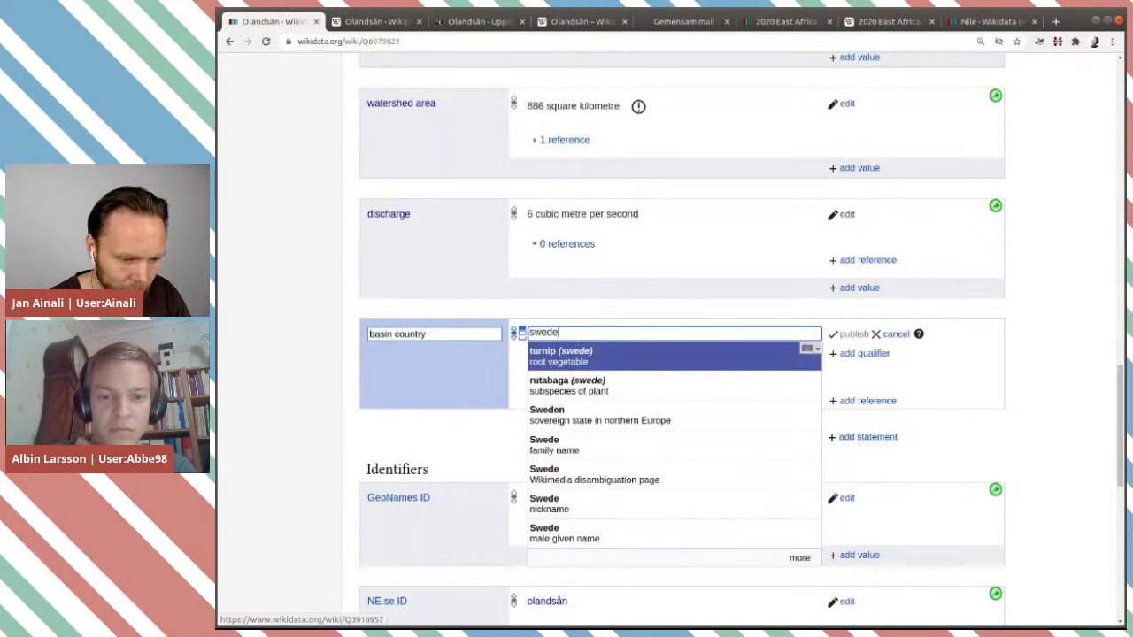
left_click(600, 418)
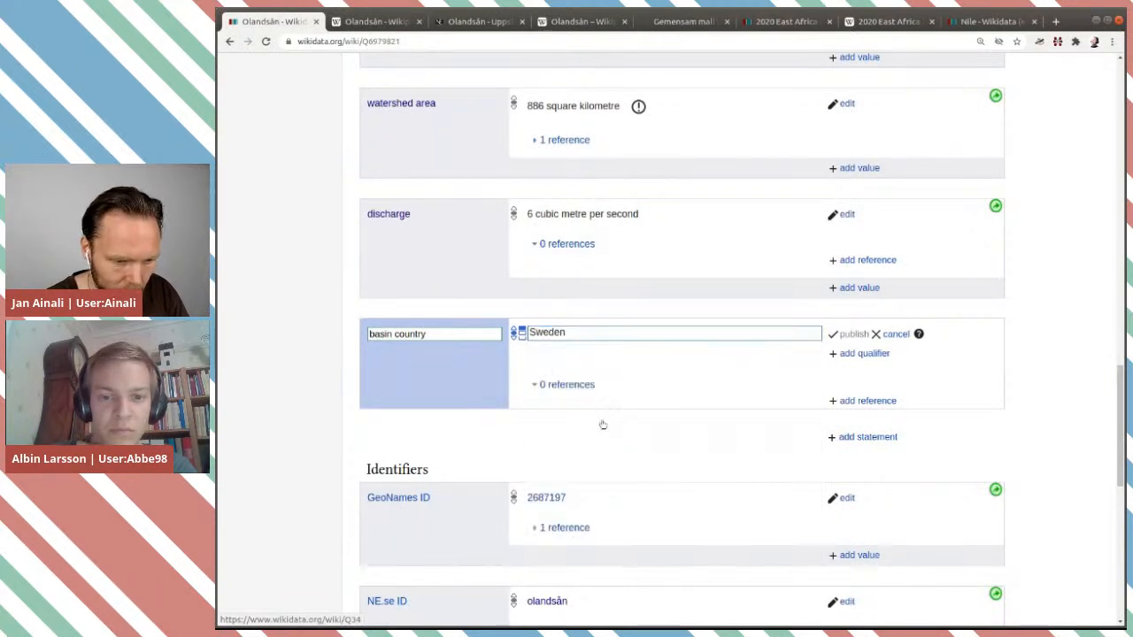
left_click(845, 335)
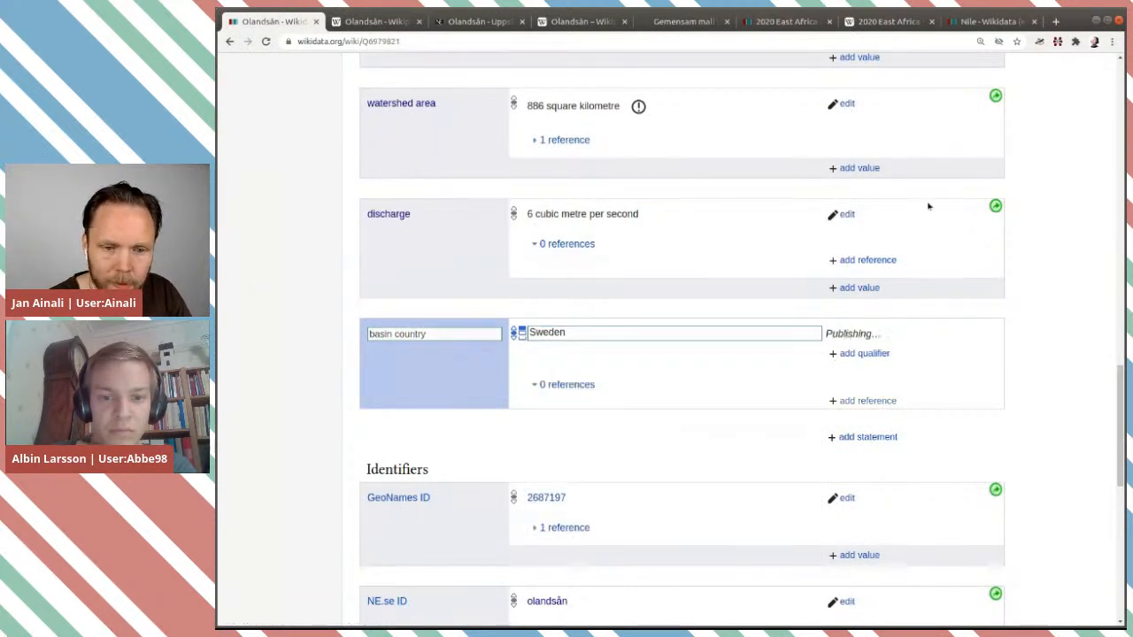
Step: Consult the Nile's item for more river properties and start a lakes on river statement on the Olandsån item
left_click(993, 22)
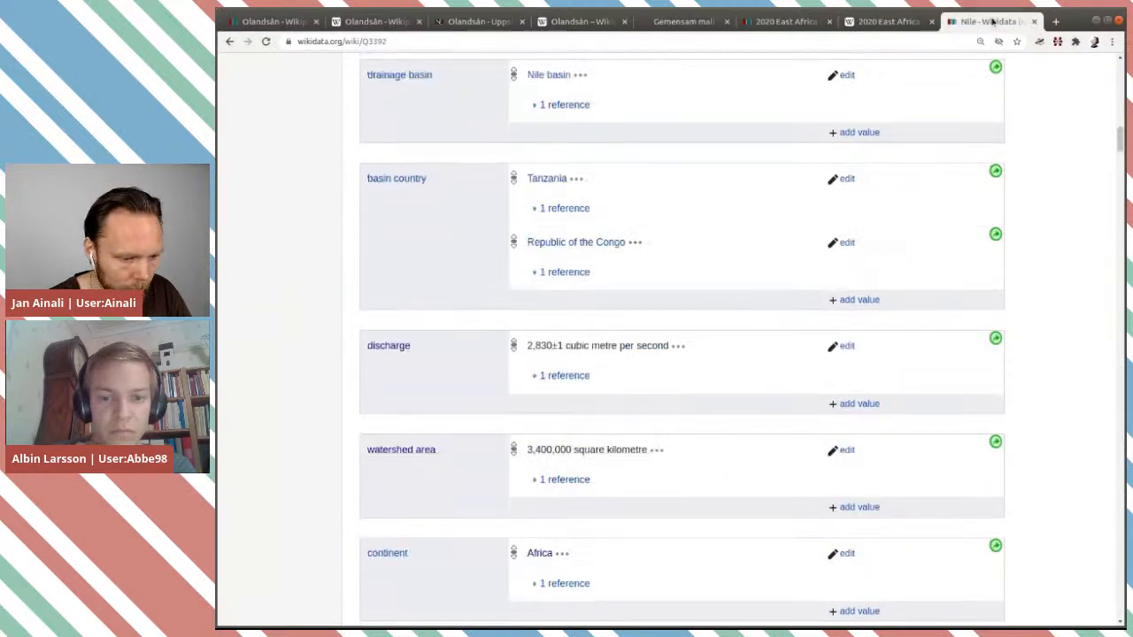
scroll(723, 281, "up", 3)
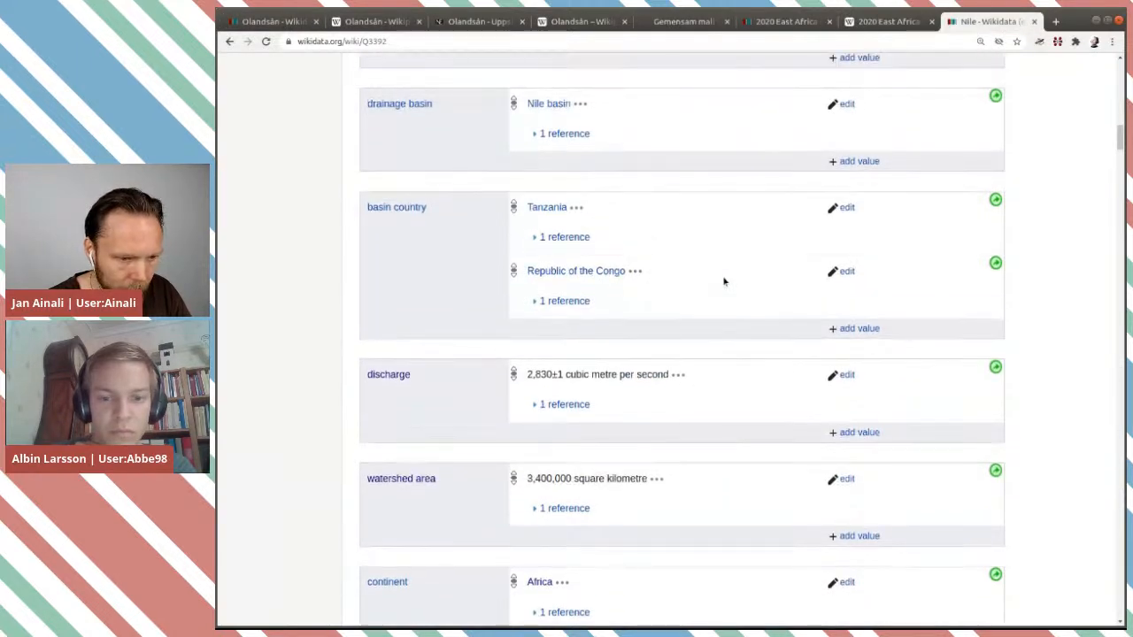
scroll(722, 281, "up", 1)
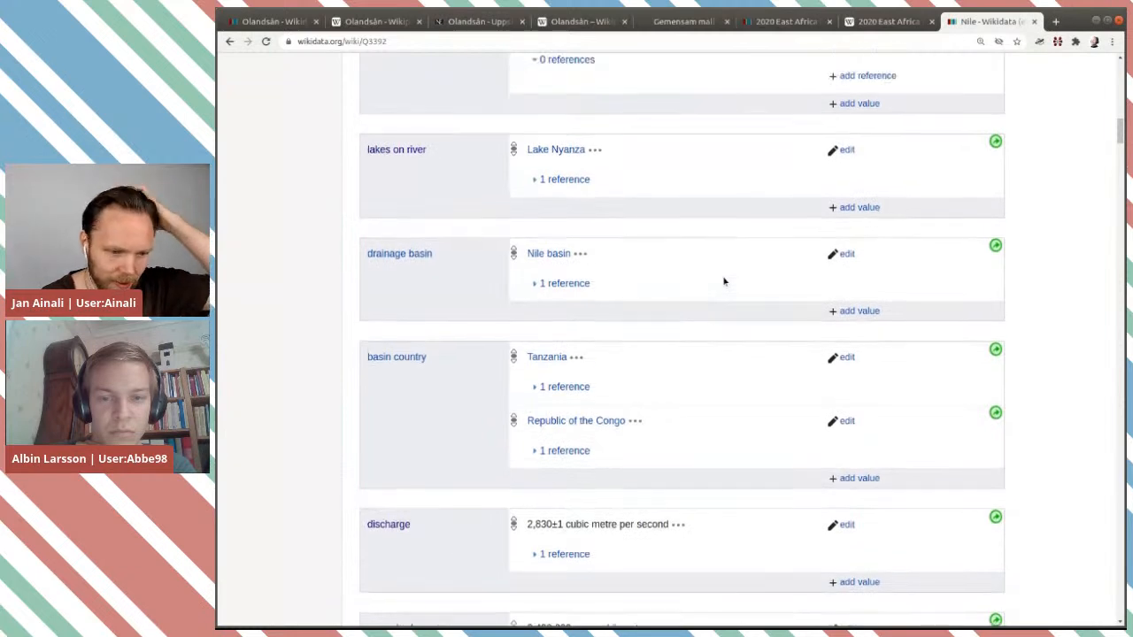
scroll(723, 282, "up", 3)
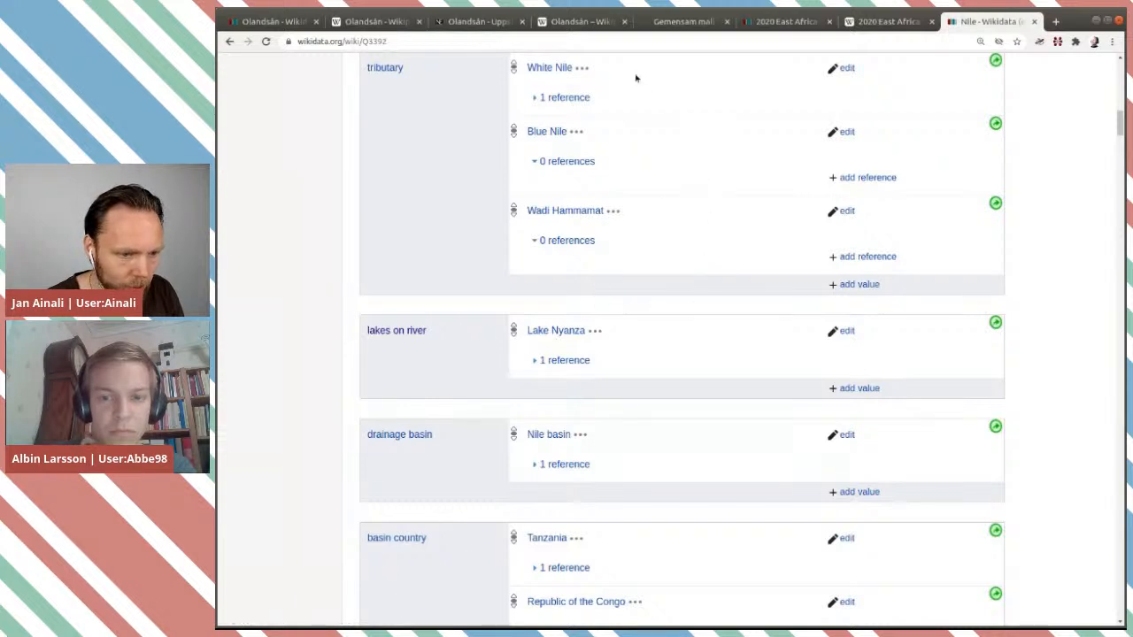
left_click(269, 21)
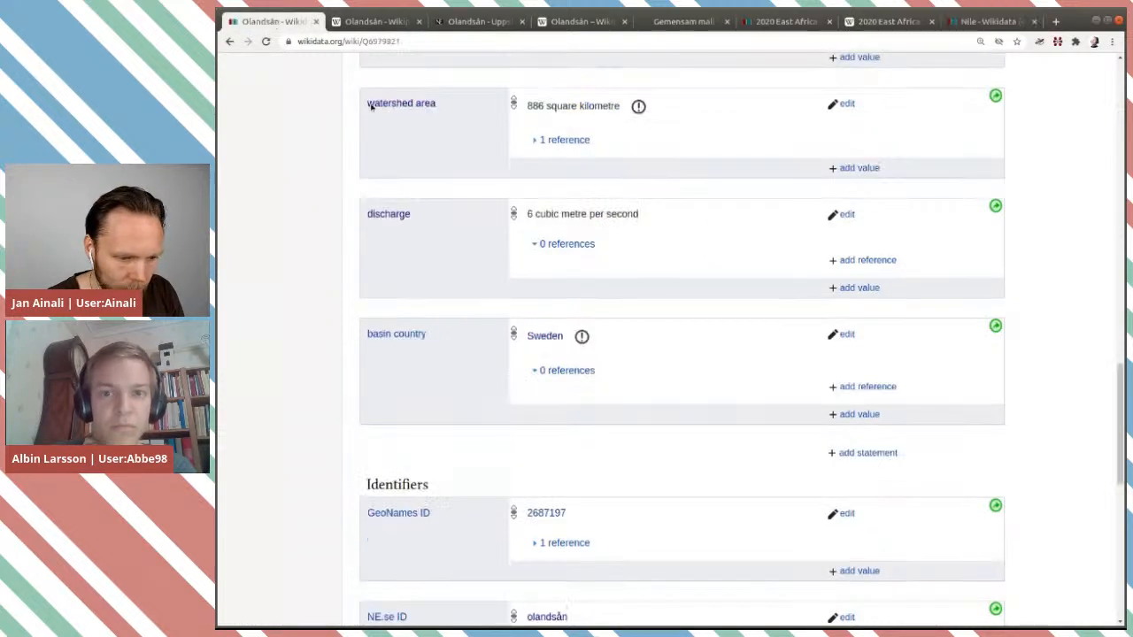
left_click(883, 454)
type("lake")
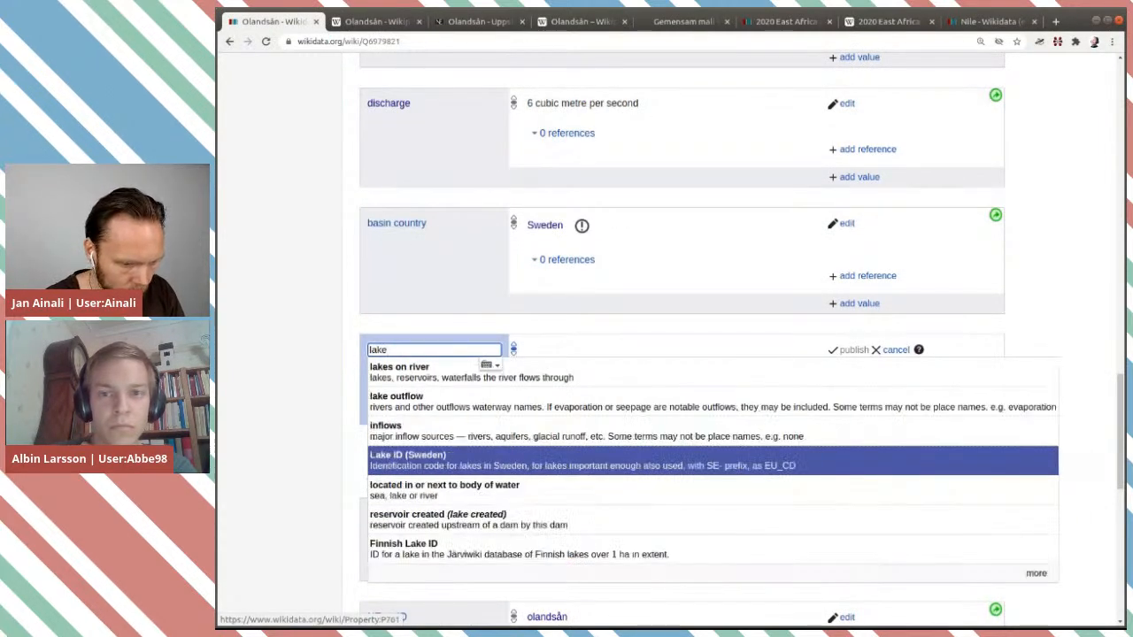
type("s")
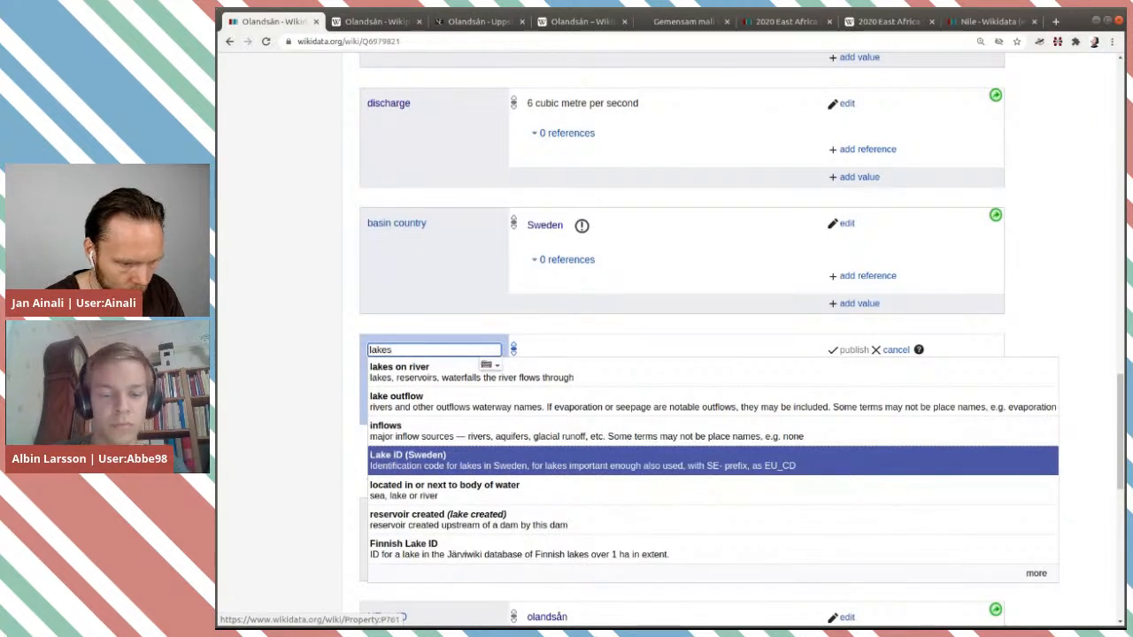
left_click(556, 373)
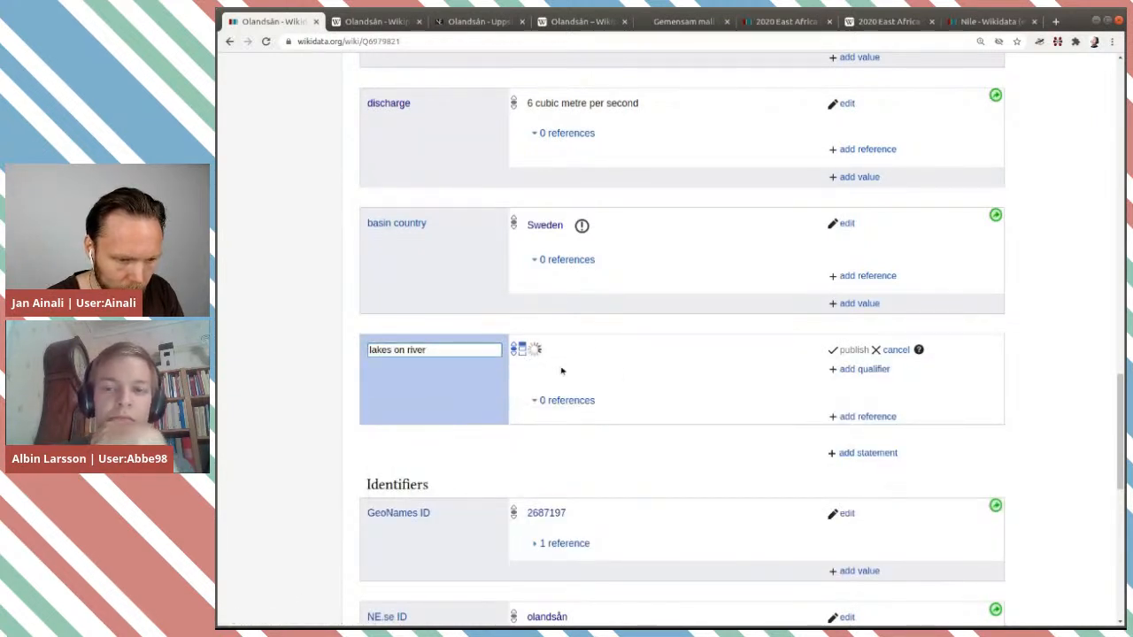
Step: Check the Swedish Wikipedia article for the lake's name and publish Stamsjön in Uppsala Municipality as the lakes on river value
left_click(584, 29)
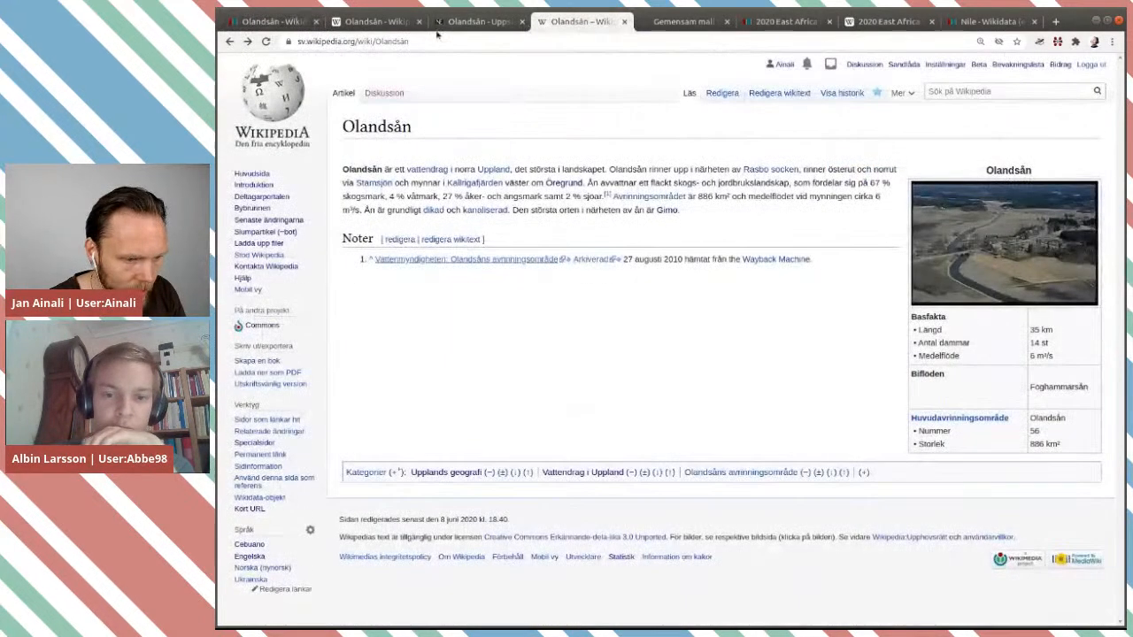
left_click(267, 24)
type("Stamsjö")
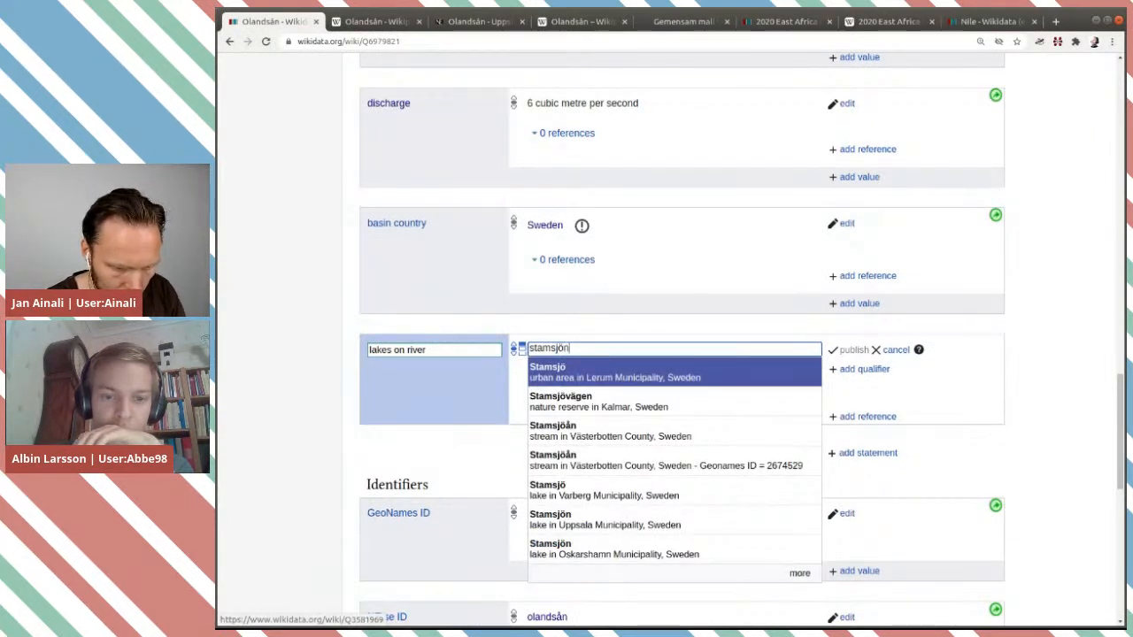
type("n")
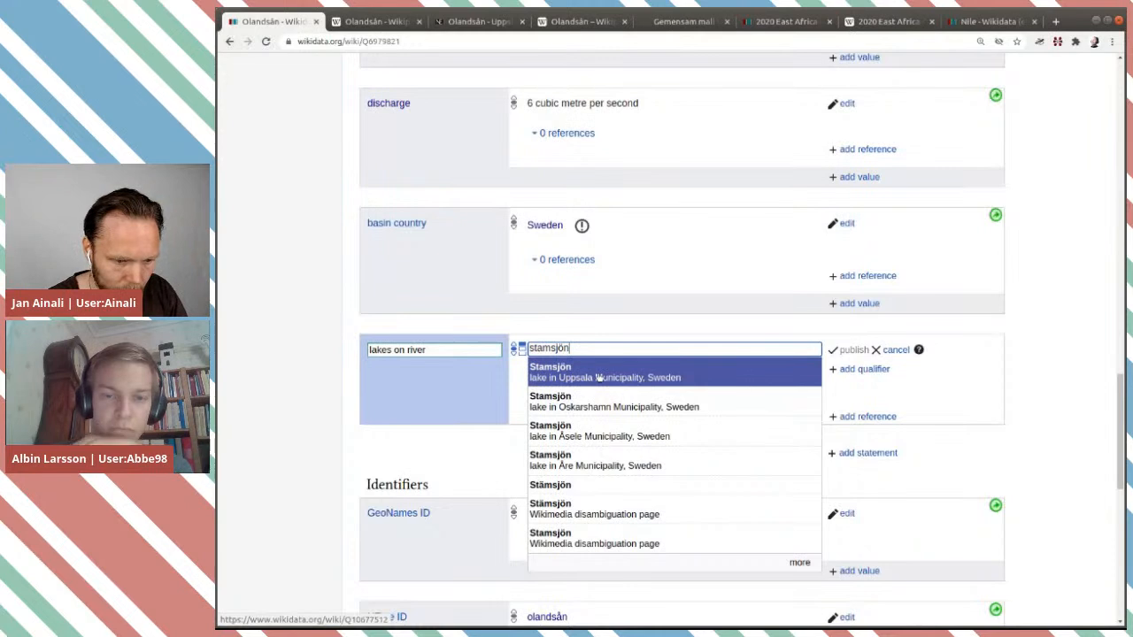
left_click(640, 383)
left_click(845, 349)
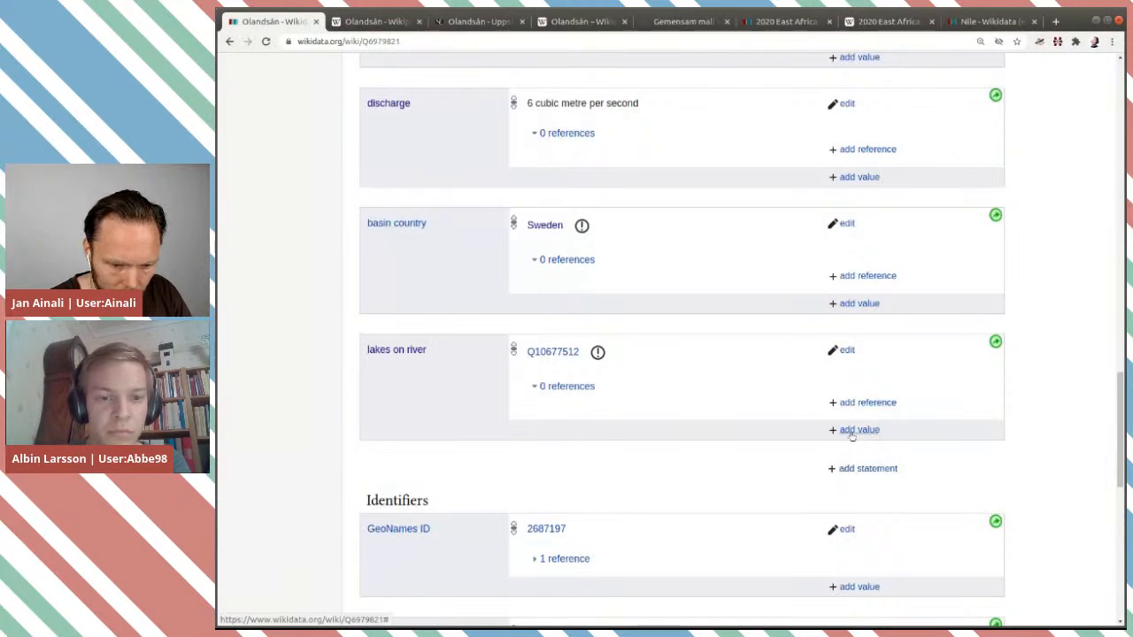
Step: Using the åtgärdsområde PDF as a guide, publish Söder-Giningen as a second lakes on river value and check its potential issue
left_click(851, 431)
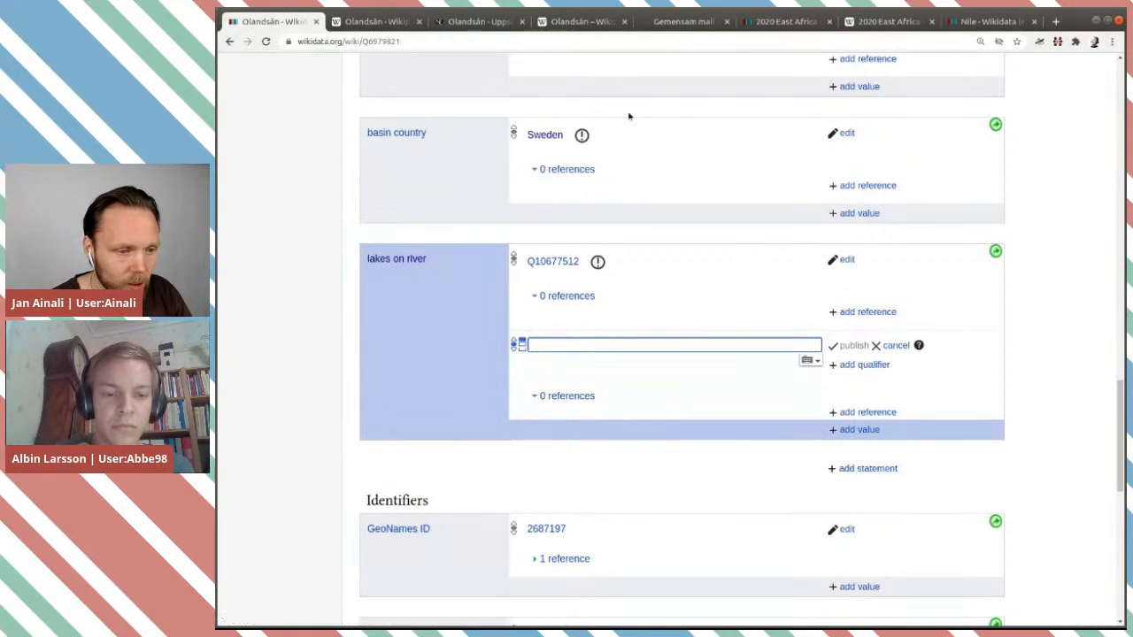
left_click(699, 25)
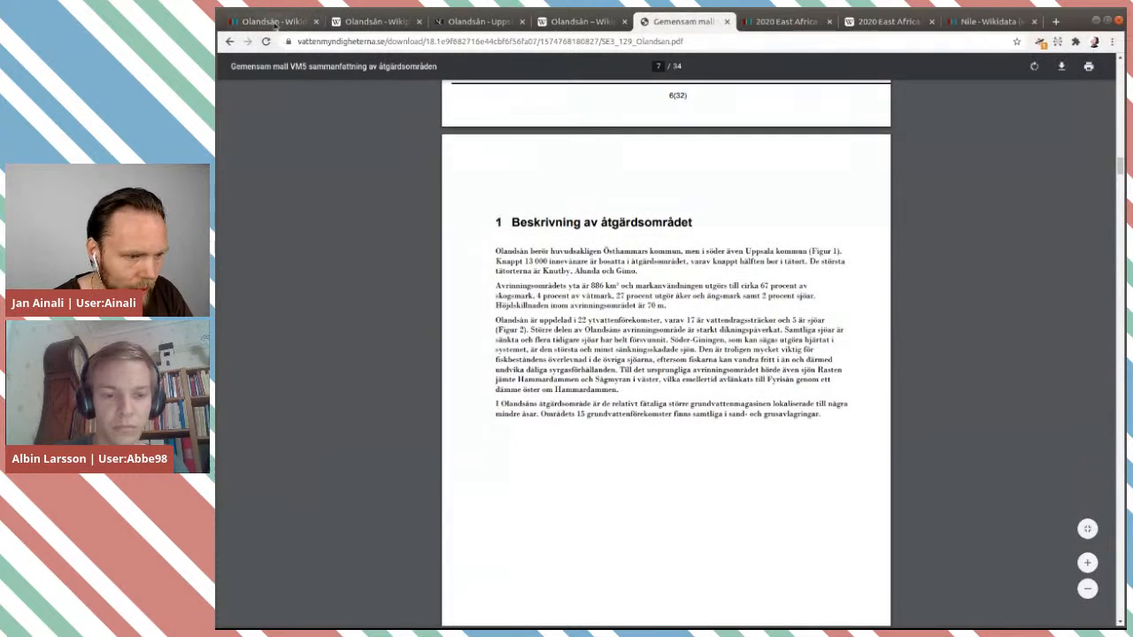
left_click(267, 22)
type("söder-g")
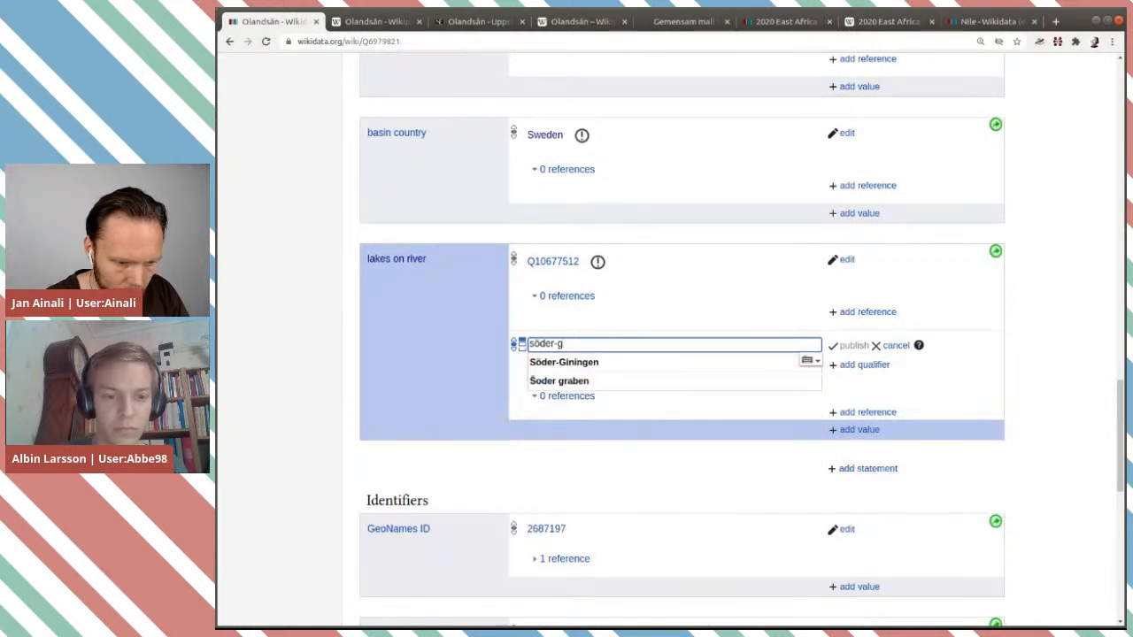
left_click(621, 368)
left_click(851, 346)
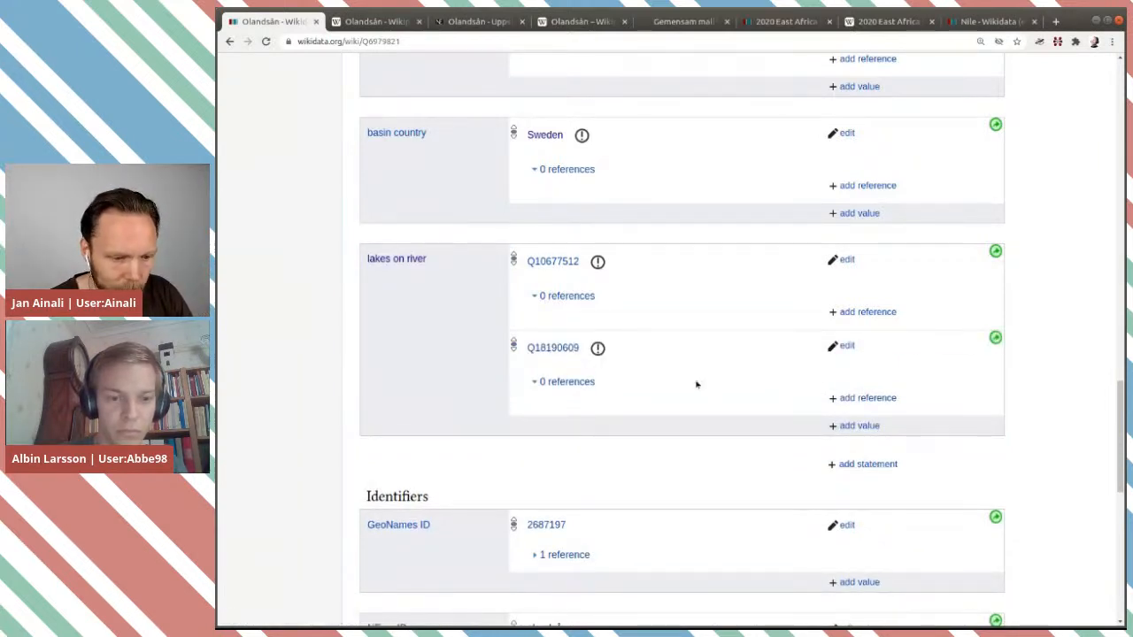
left_click(597, 349)
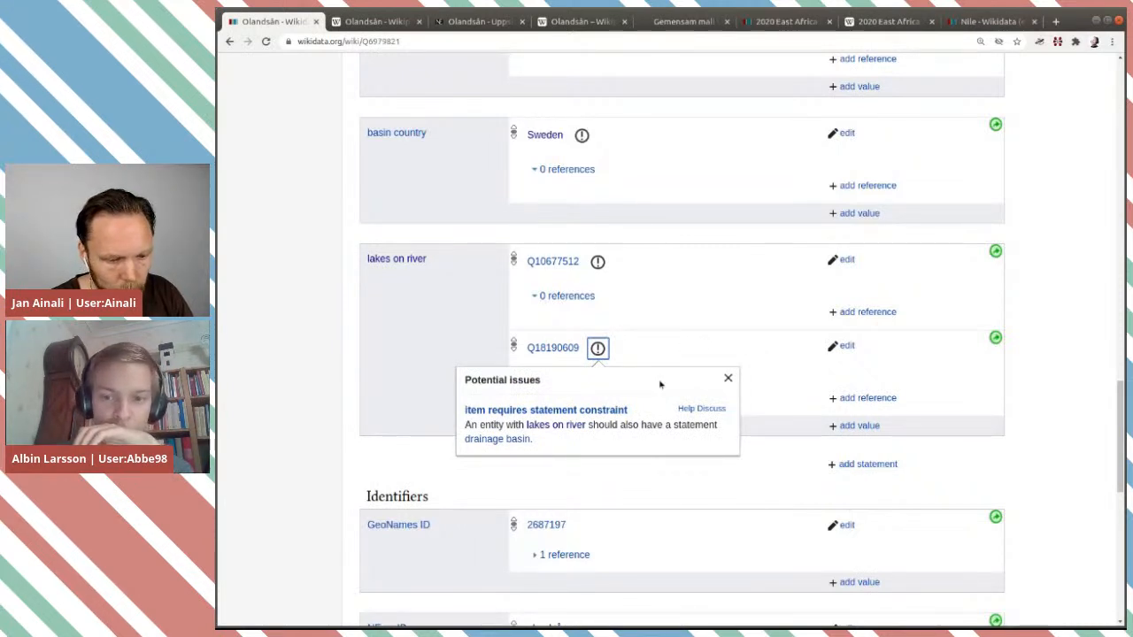
left_click(702, 346)
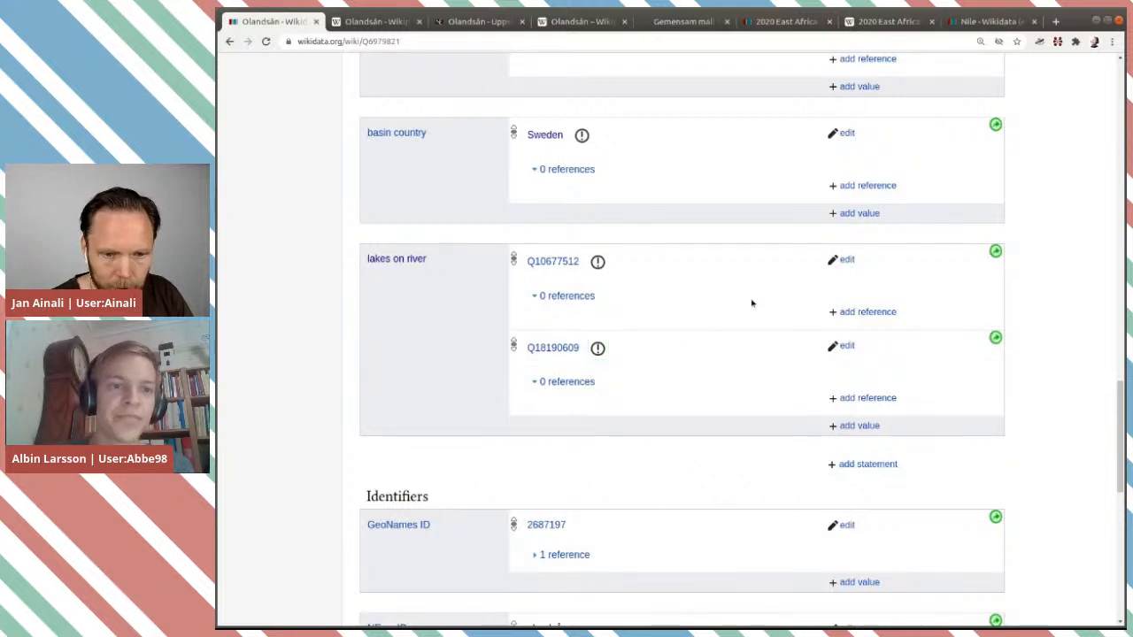
Step: After consulting the Nile's item, try to add a tributary statement to the Olandsån item by searching for foghamma, and discard it
left_click(974, 21)
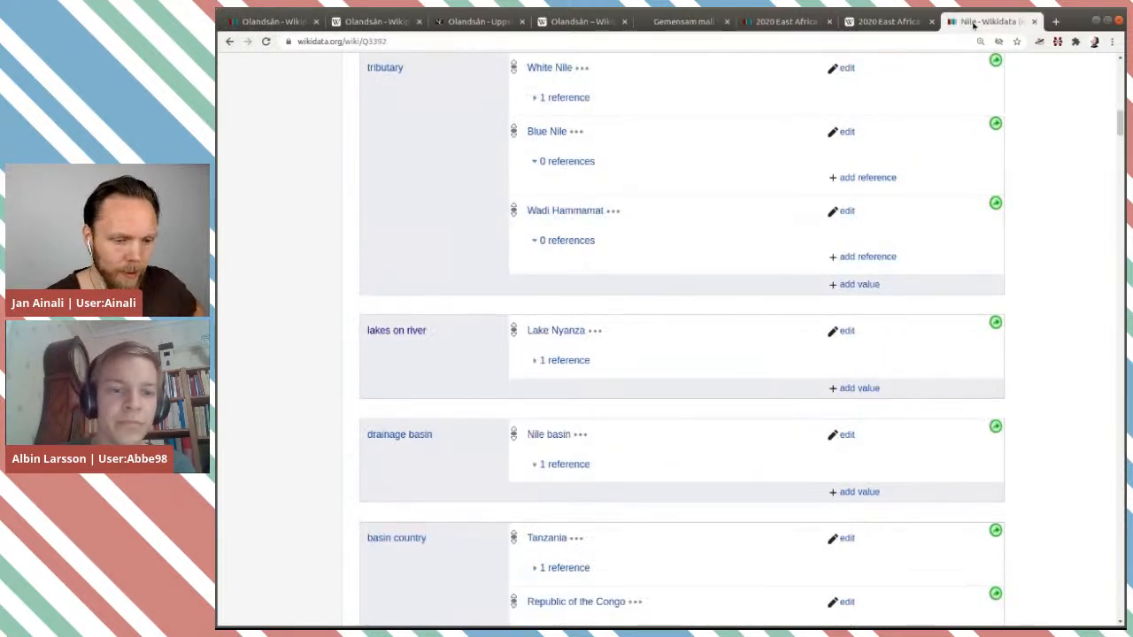
scroll(796, 258, "up", 2)
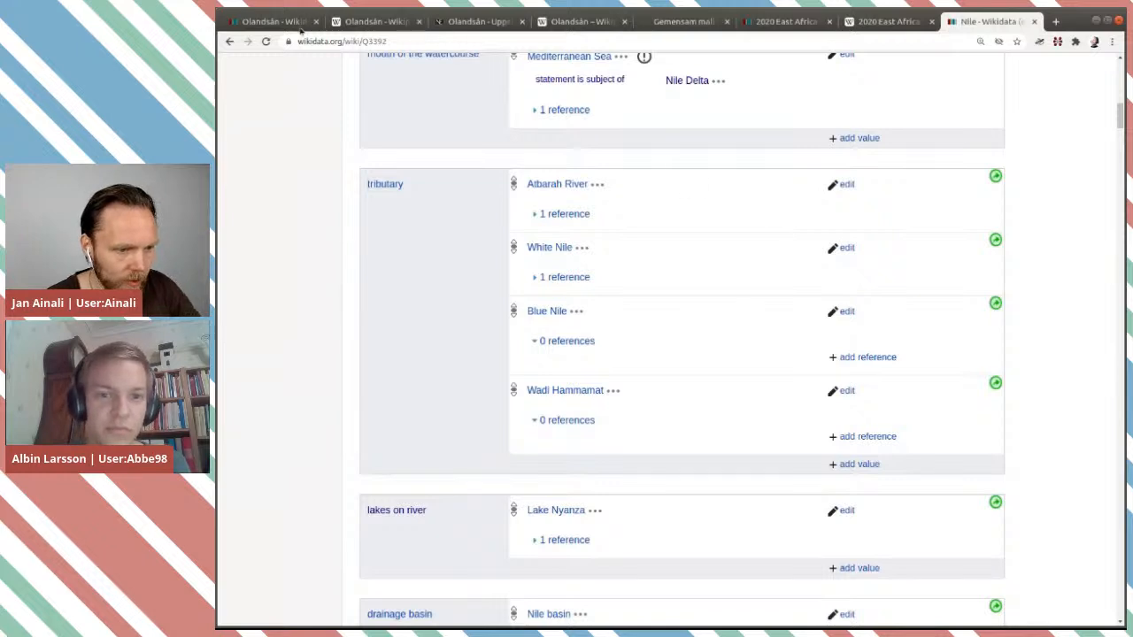
left_click(256, 23)
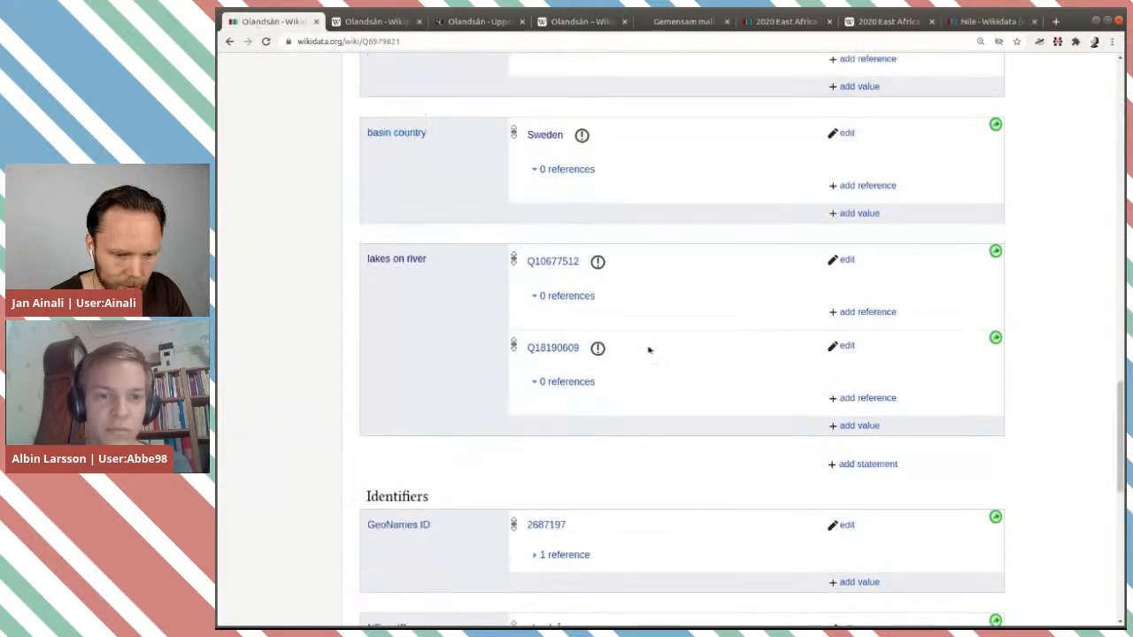
left_click(867, 465)
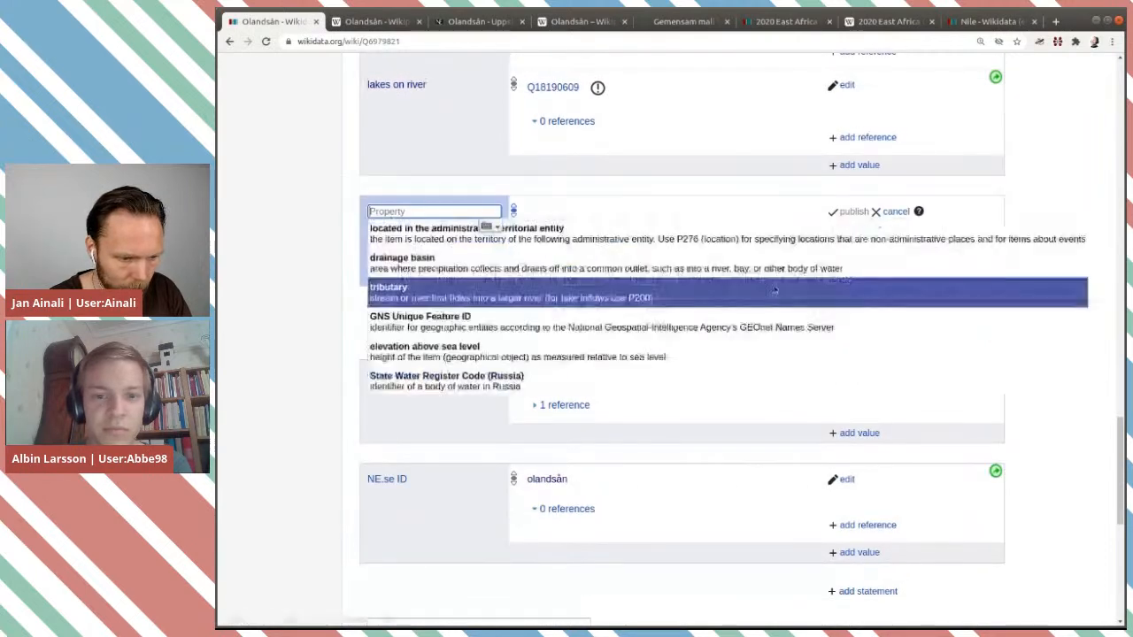
type("tribut")
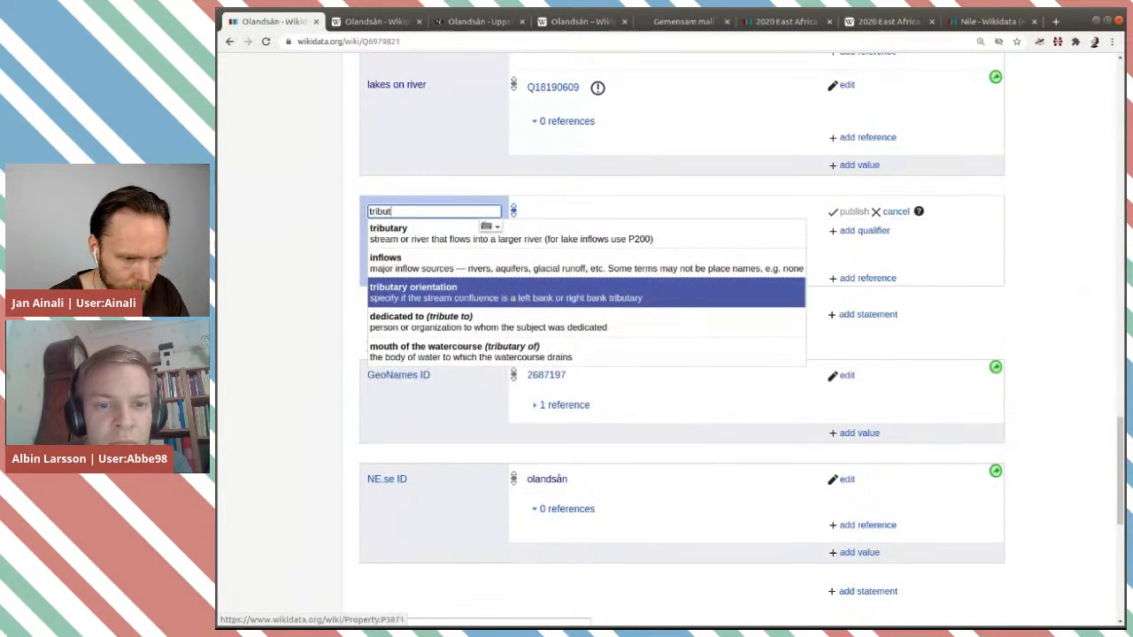
left_click(734, 243)
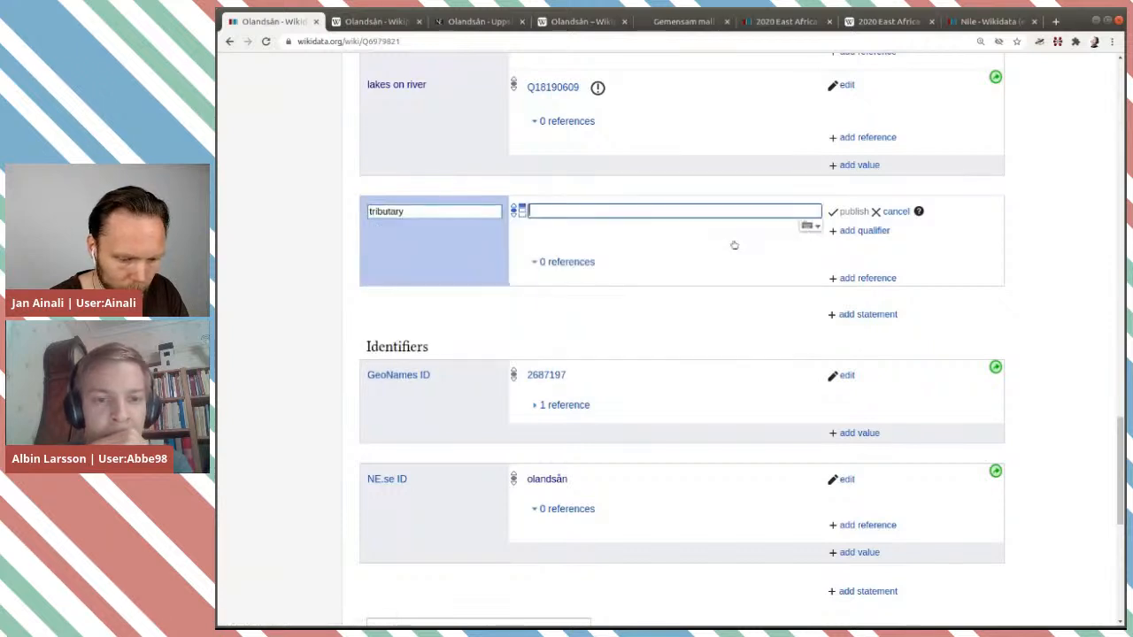
type("fog")
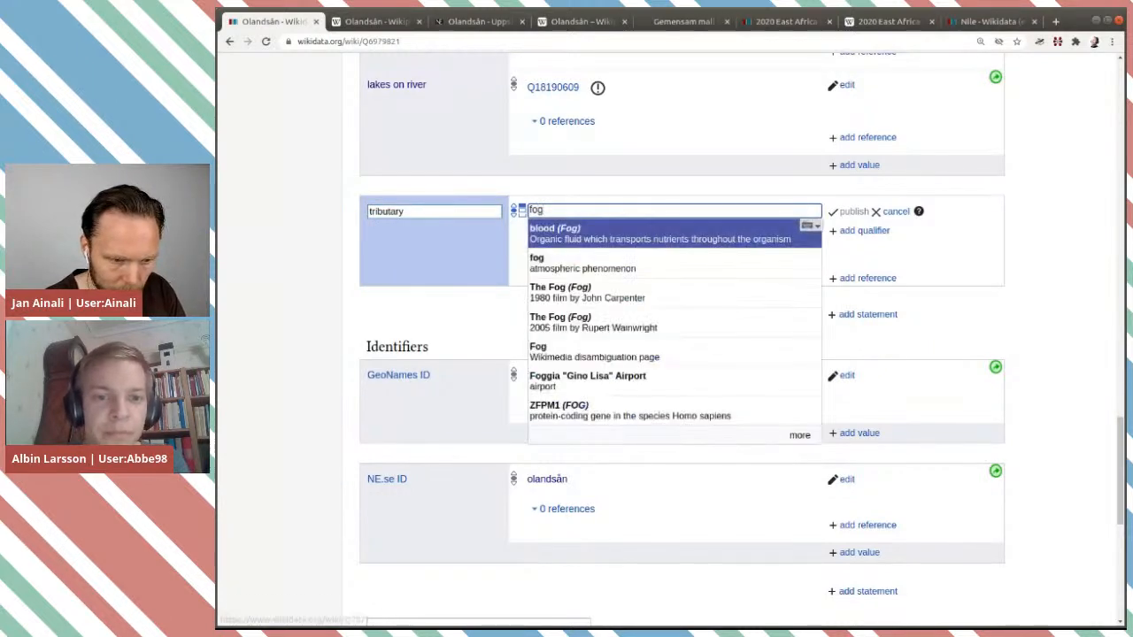
type("ha")
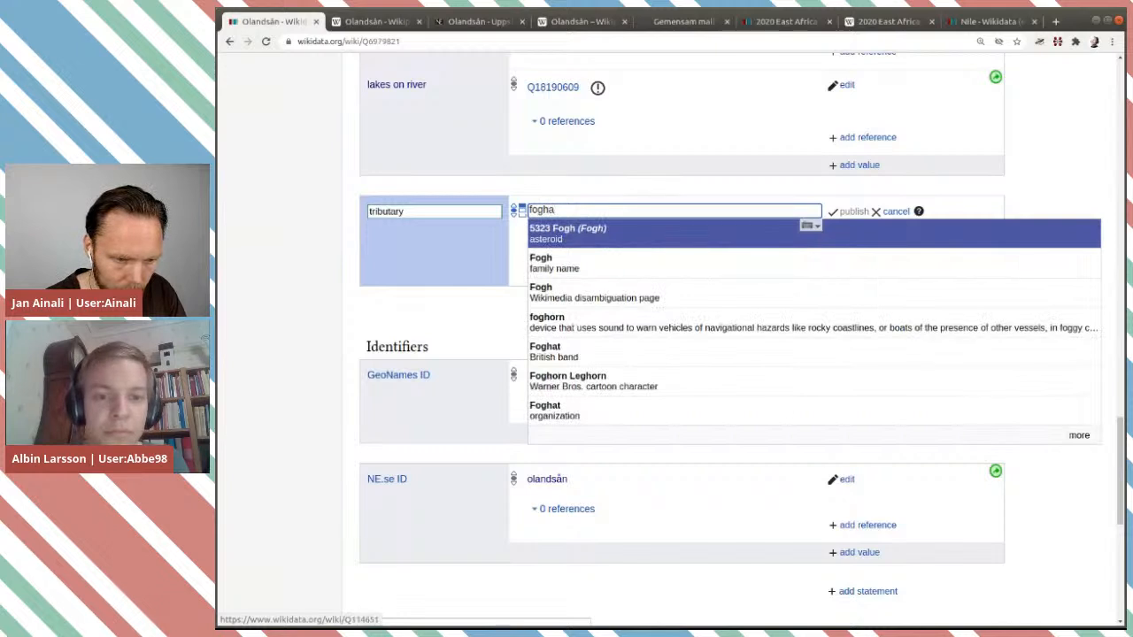
type("mma")
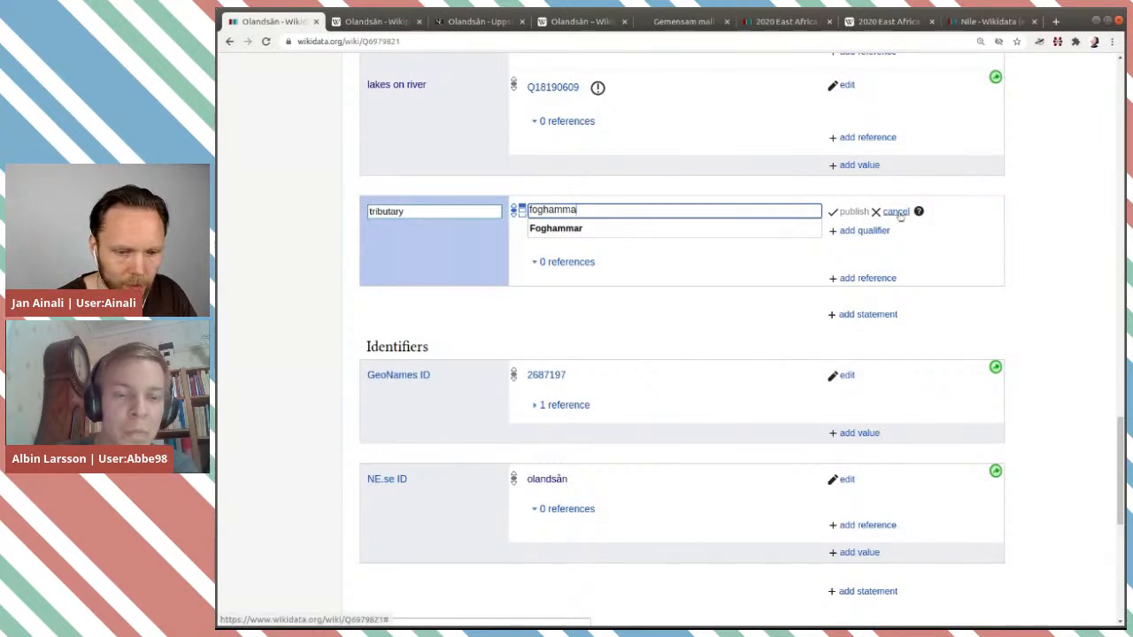
left_click(896, 213)
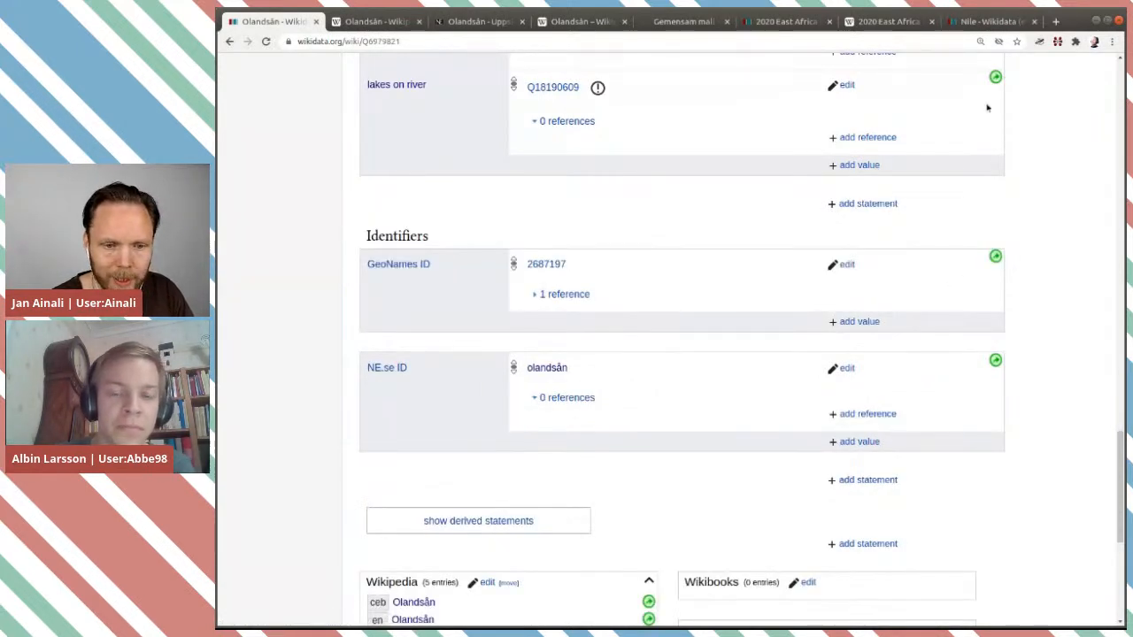
Step: Examine the Nile item's statements, from instance of through the locator map image, for further properties suited to a river
left_click(982, 22)
scroll(982, 235, "up", 2)
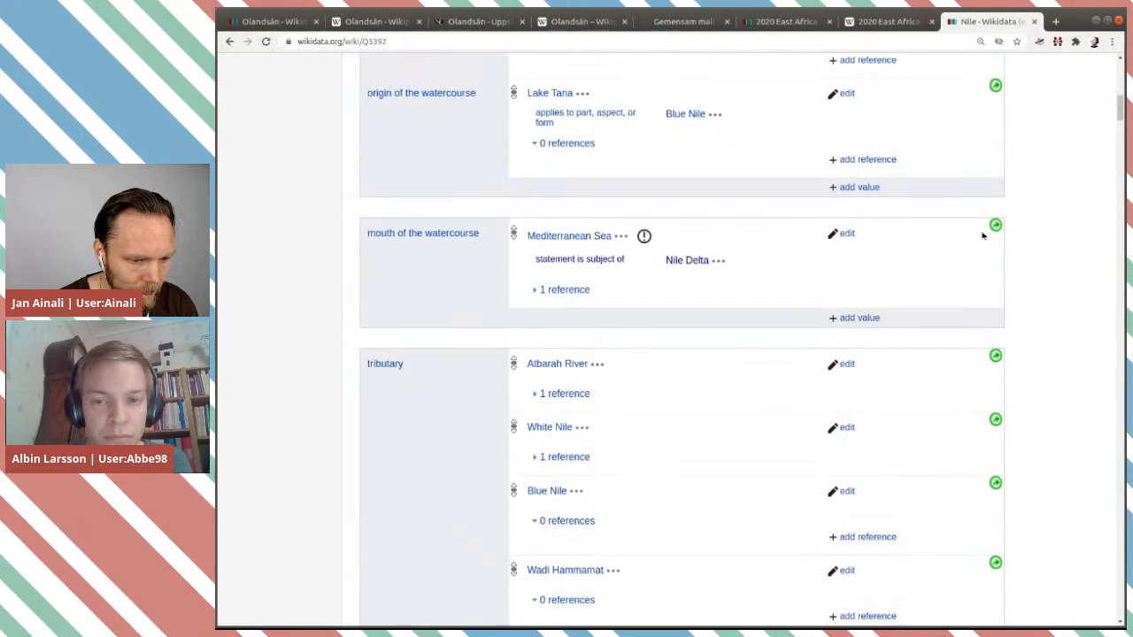
scroll(982, 236, "up", 2)
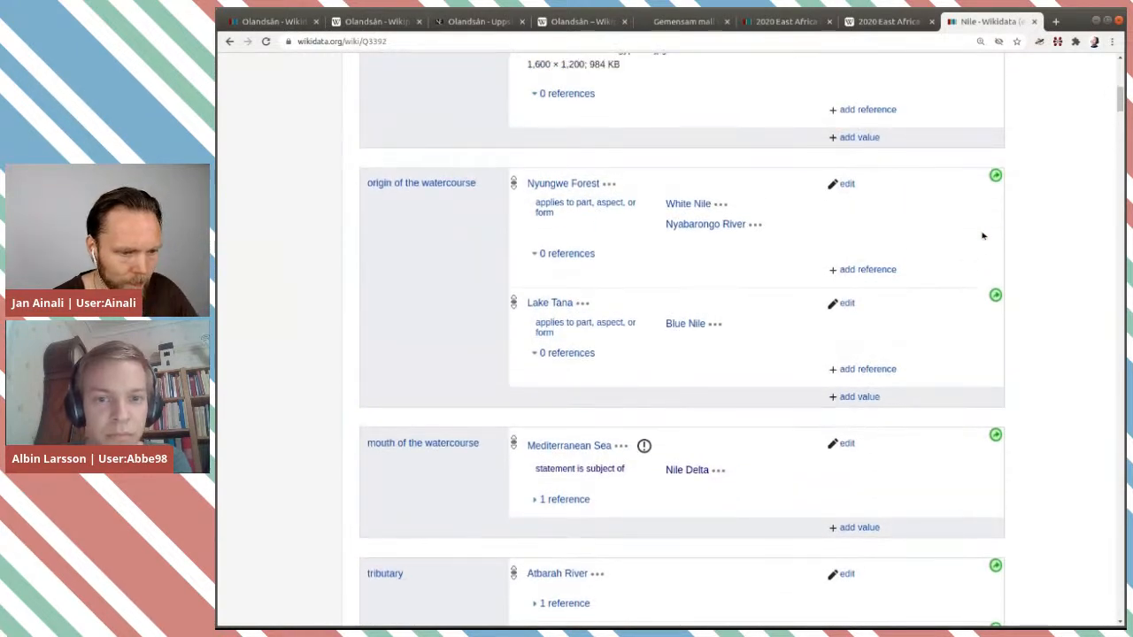
scroll(982, 236, "up", 4)
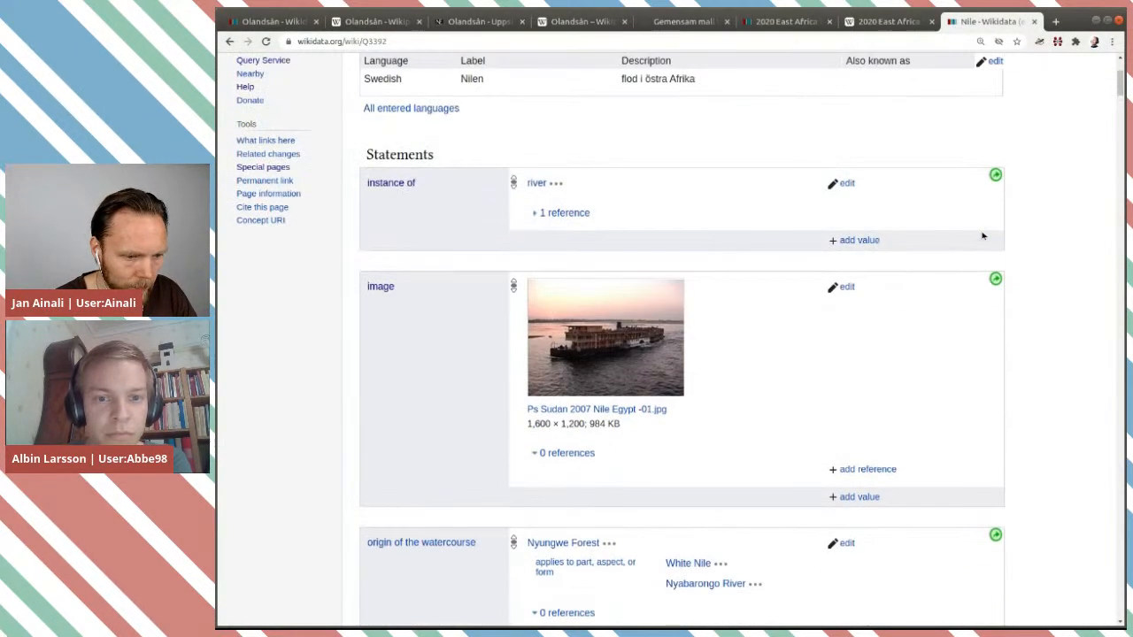
scroll(983, 235, "down", 10)
scroll(982, 235, "down", 8)
scroll(982, 236, "down", 8)
scroll(983, 236, "down", 5)
scroll(982, 236, "down", 2)
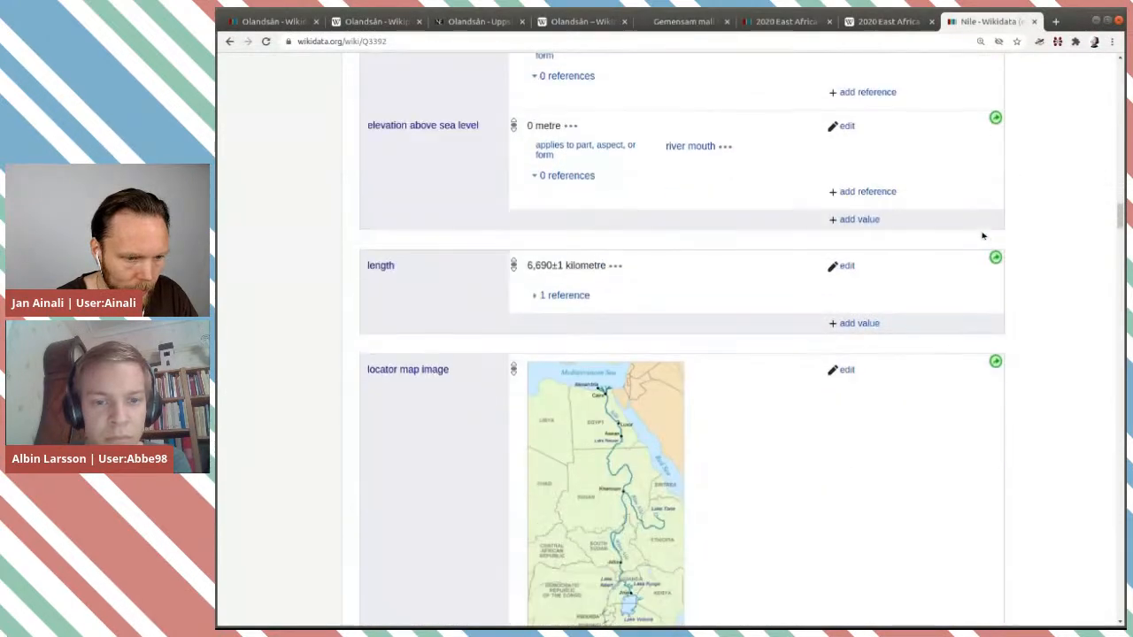
scroll(983, 236, "up", 1)
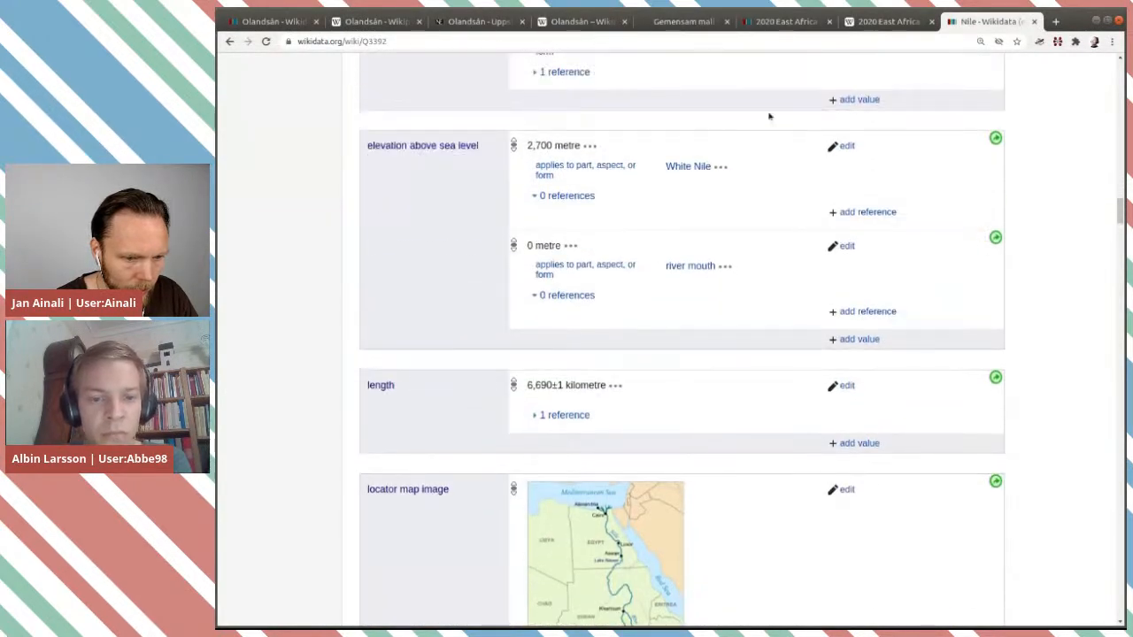
scroll(753, 394, "down", 5)
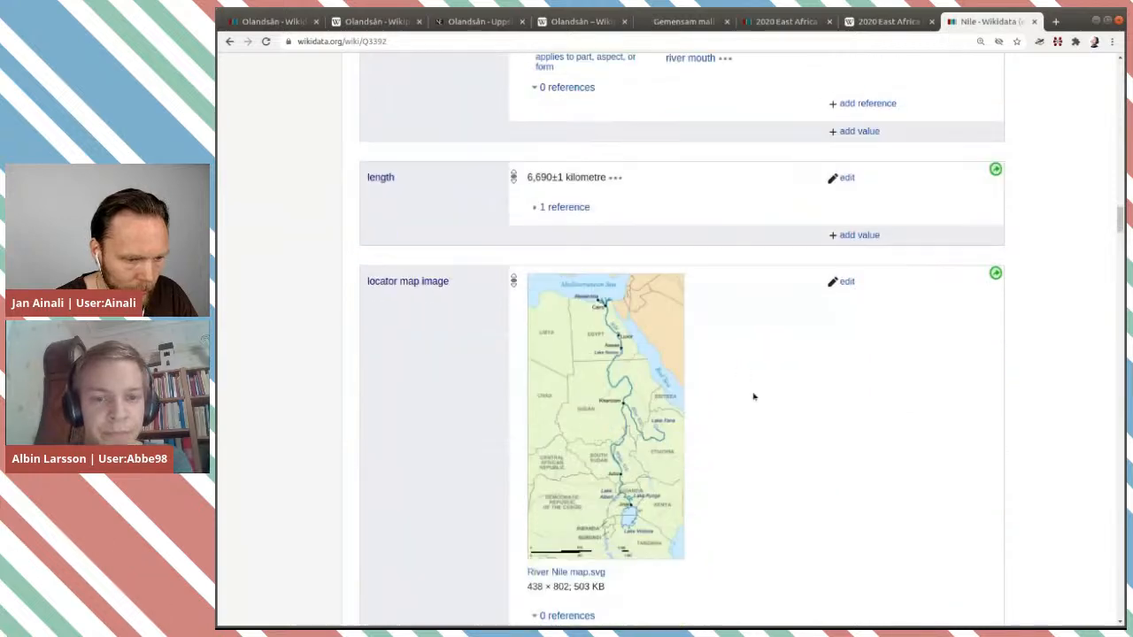
scroll(755, 389, "up", 1)
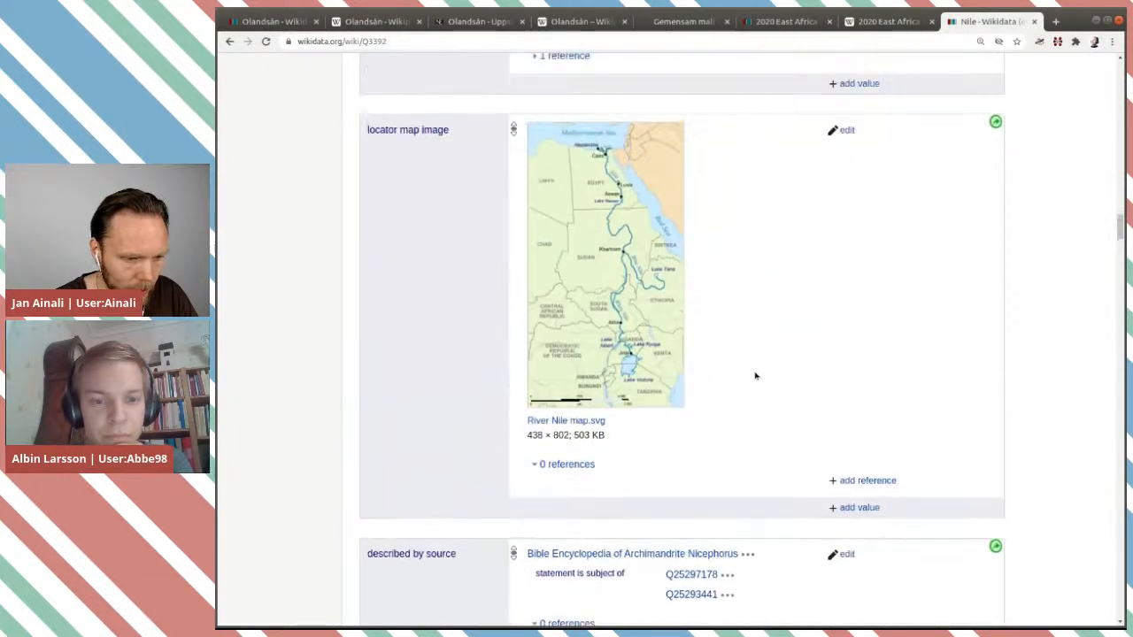
Step: Examine the Nile item's remaining statements, from described by source to on focus list of Wikimedia project, and compare them with the Olandsån item
scroll(780, 360, "down", 5)
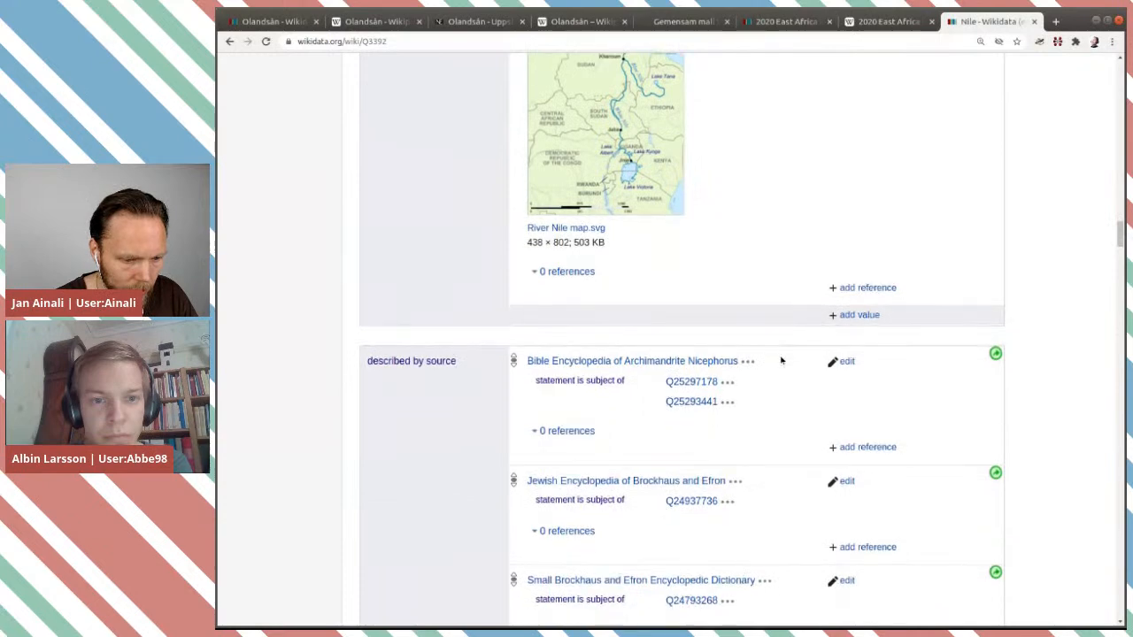
scroll(781, 360, "down", 5)
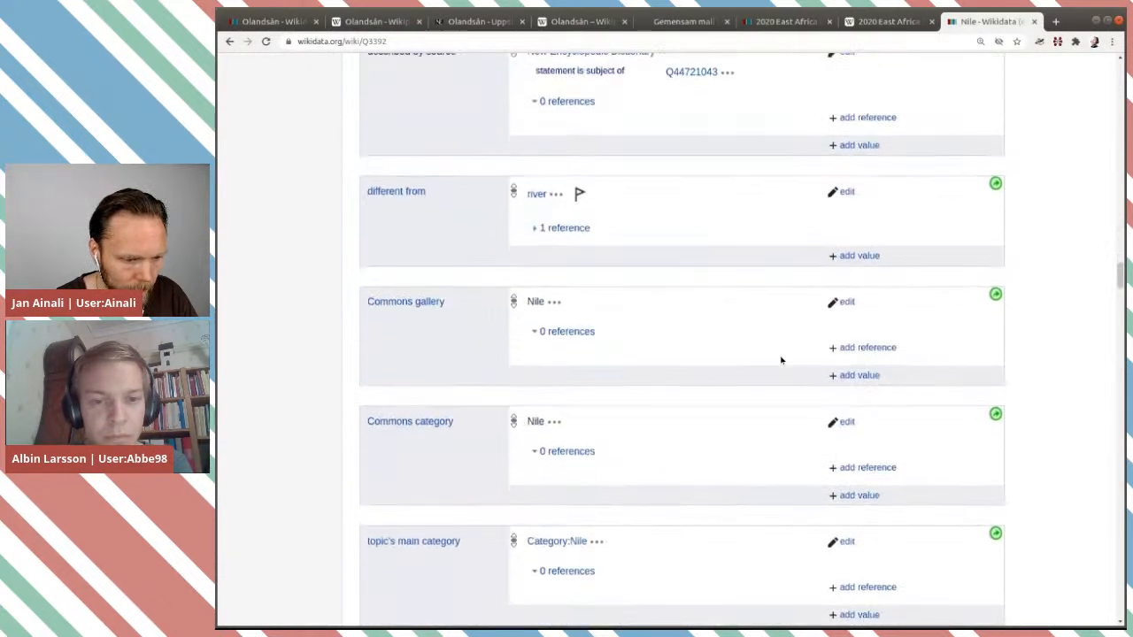
scroll(780, 360, "down", 2)
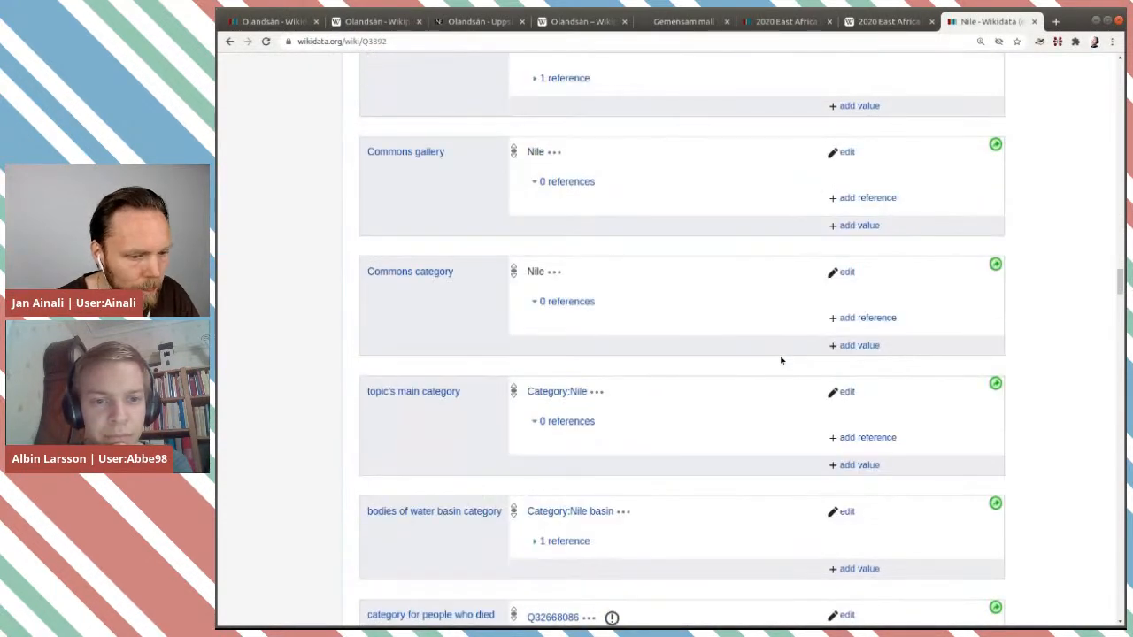
scroll(781, 360, "down", 3)
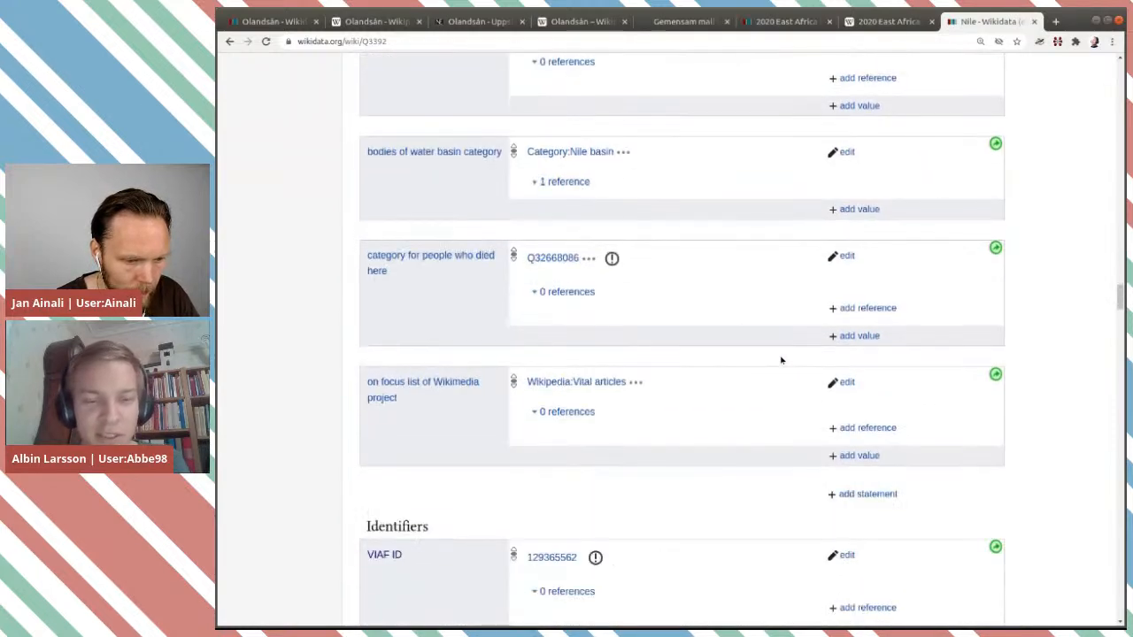
scroll(780, 360, "up", 1)
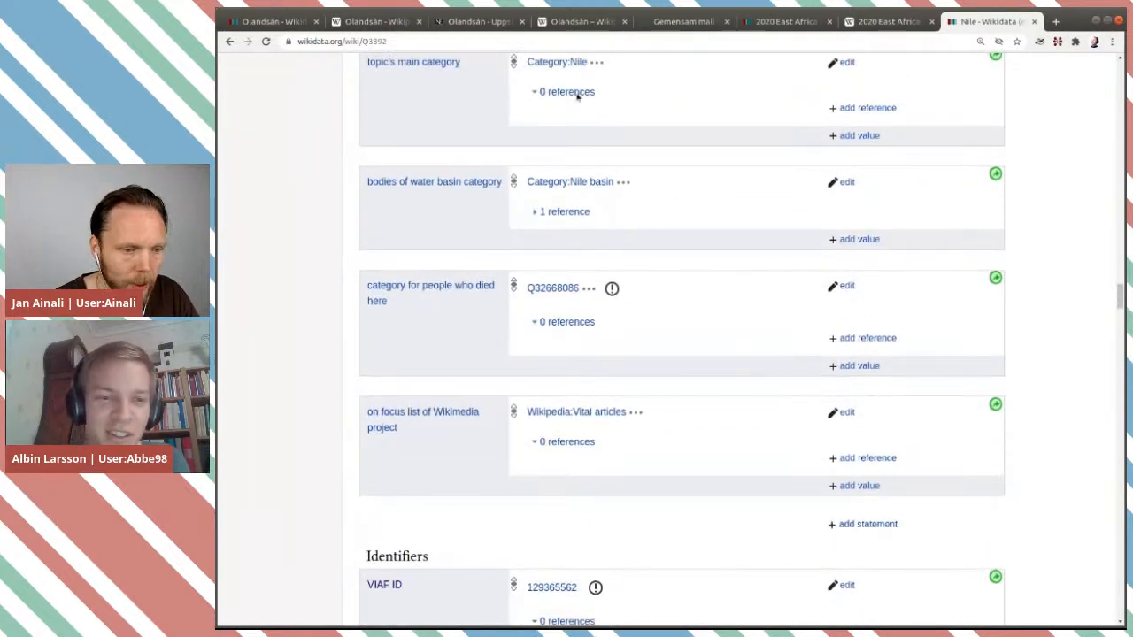
left_click(288, 21)
scroll(754, 341, "up", 3)
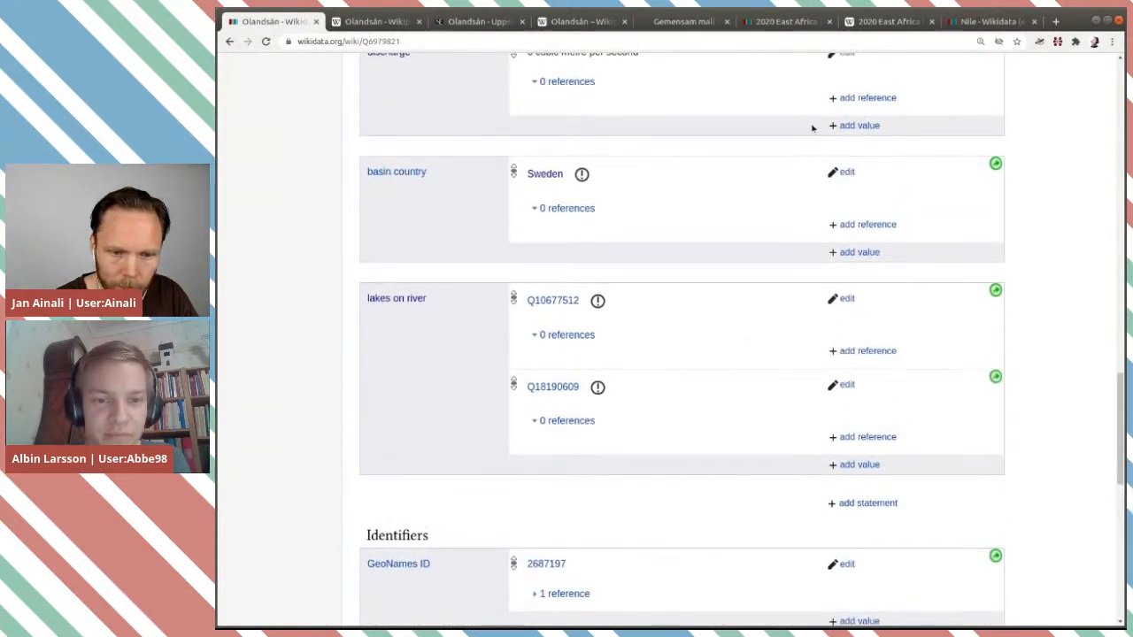
scroll(644, 363, "up", 2)
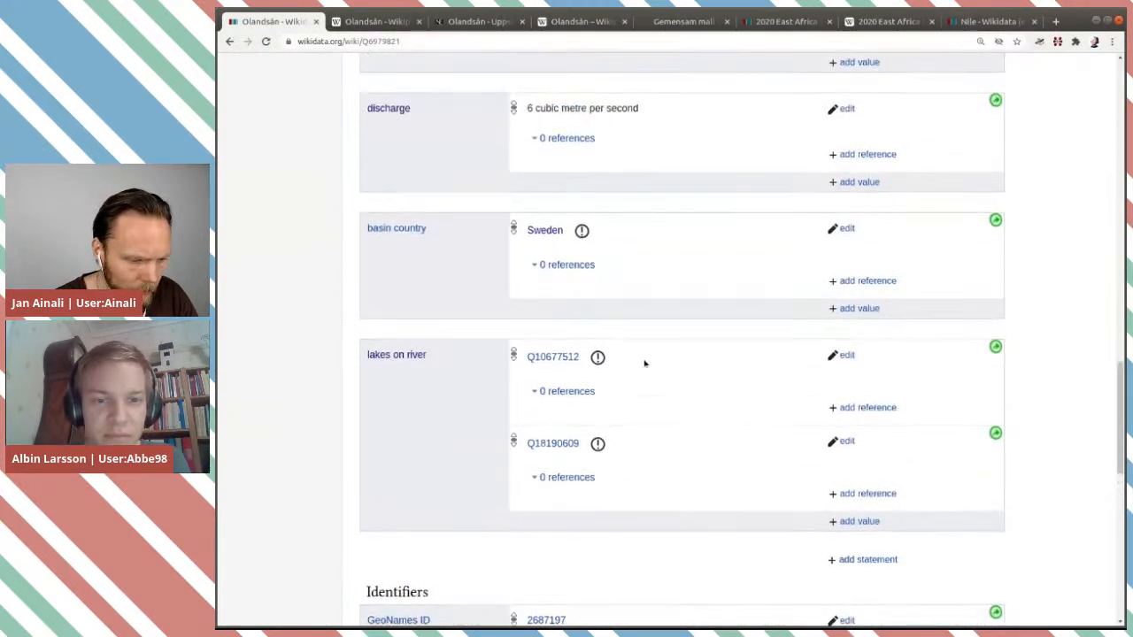
scroll(644, 363, "up", 1)
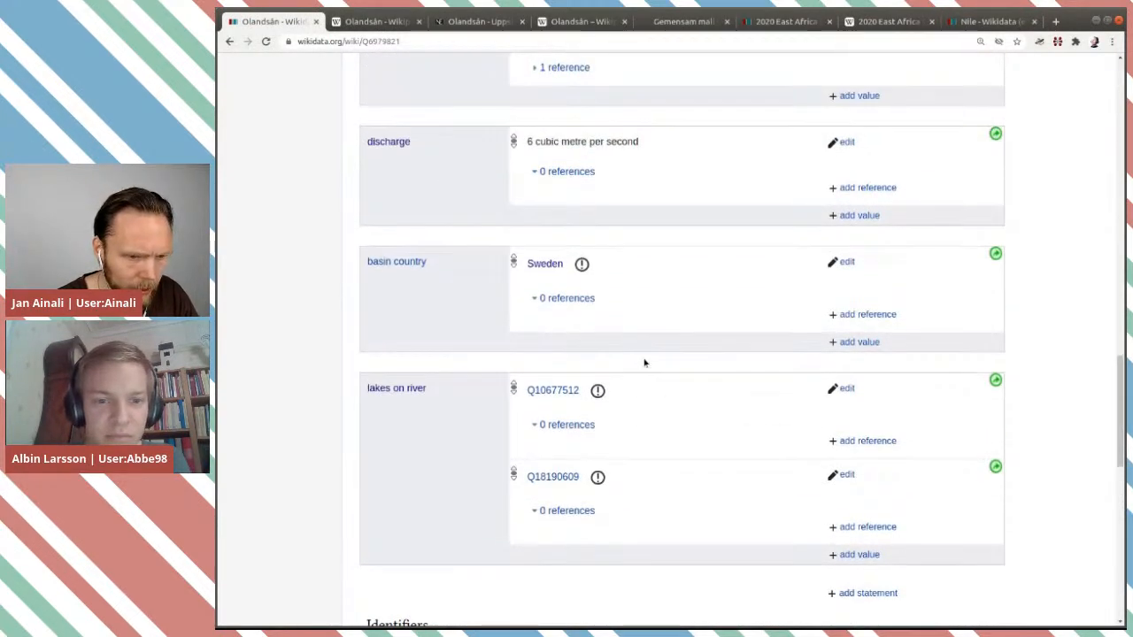
Step: Review the Nile item's statements again, from the category properties back up to instance of, for anything else suited to a river
left_click(979, 22)
scroll(928, 328, "up", 2)
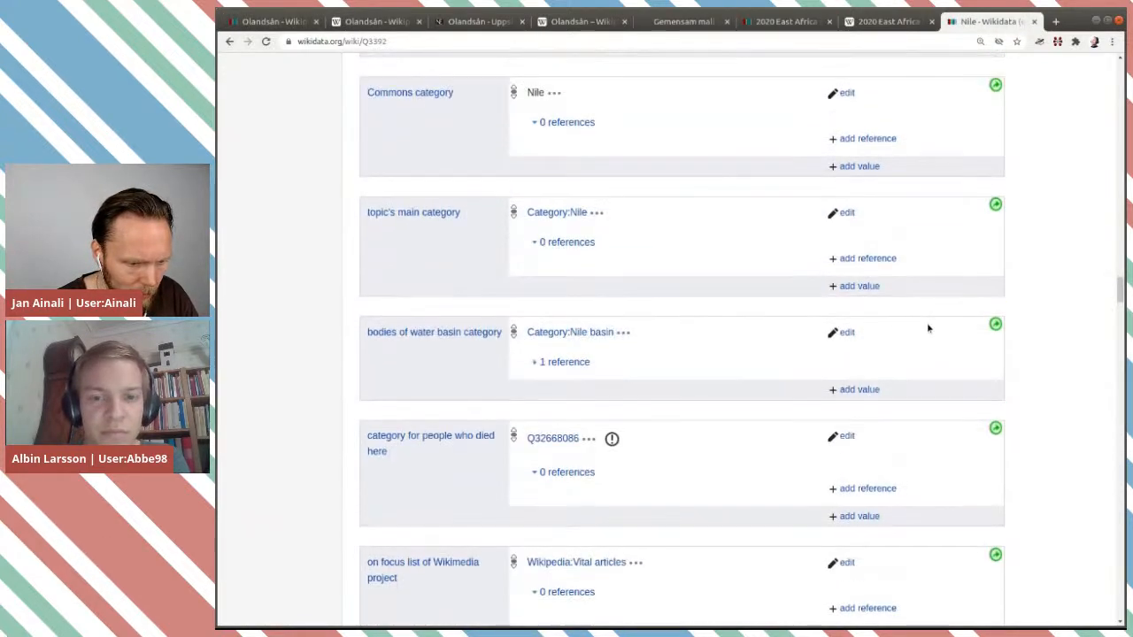
scroll(928, 329, "up", 15)
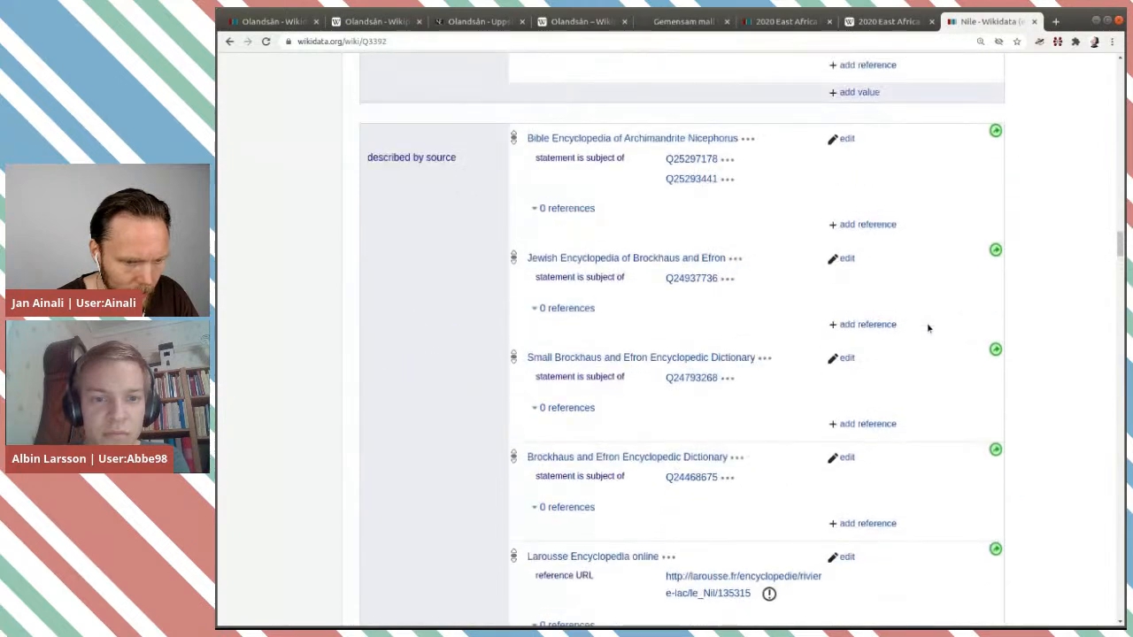
scroll(928, 328, "up", 5)
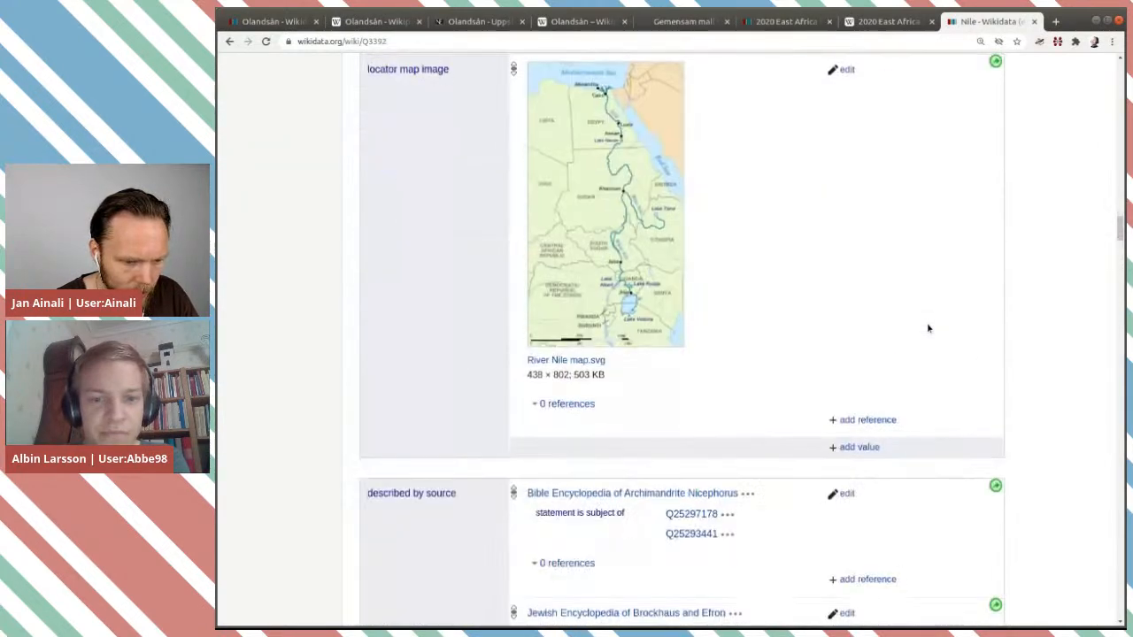
scroll(929, 328, "down", 6)
scroll(926, 326, "up", 8)
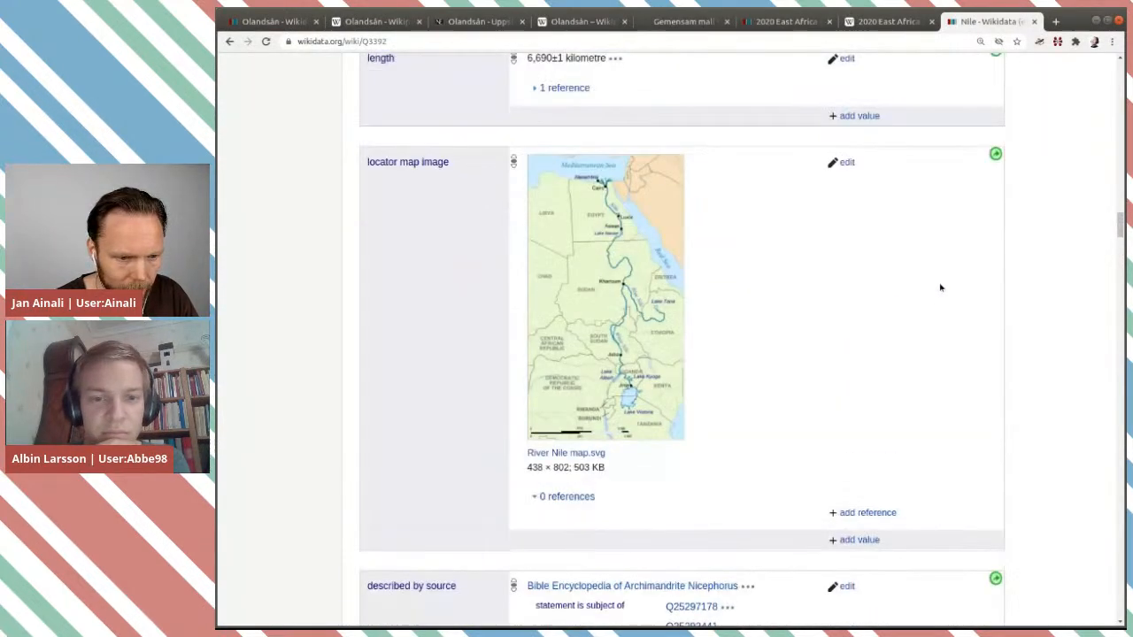
scroll(940, 287, "up", 15)
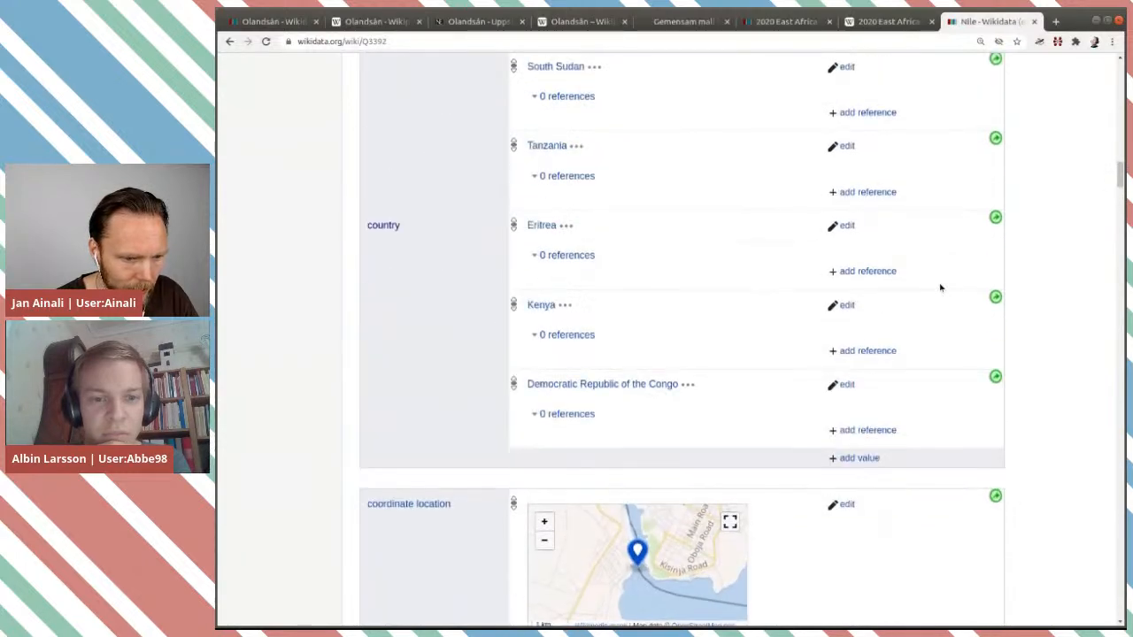
scroll(940, 287, "up", 15)
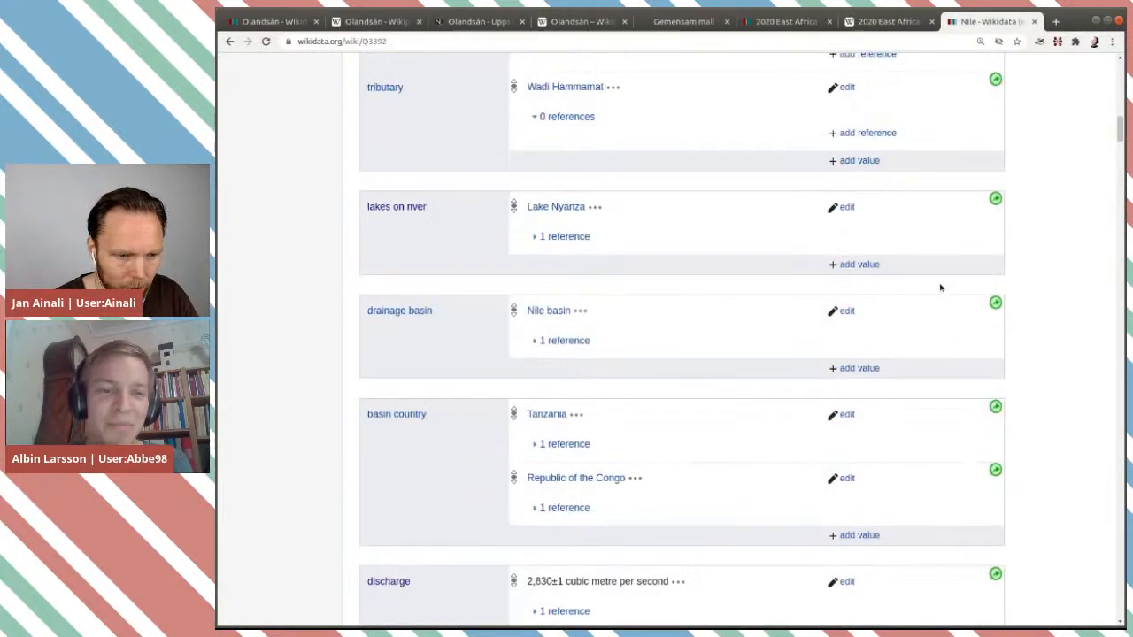
scroll(940, 287, "up", 15)
scroll(940, 287, "up", 4)
scroll(939, 286, "up", 3)
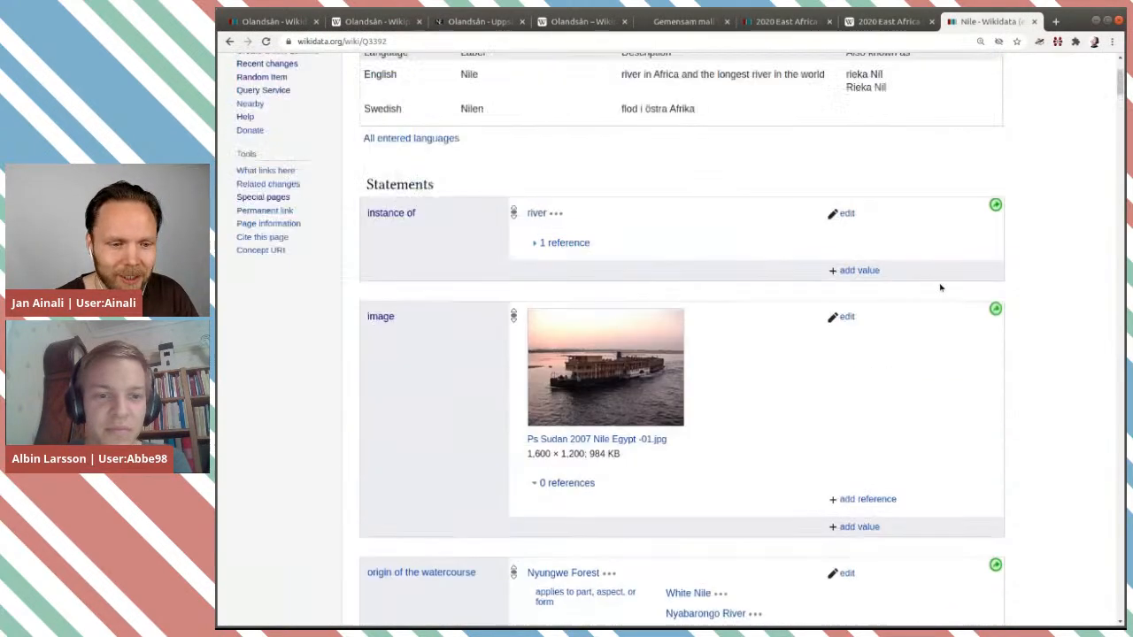
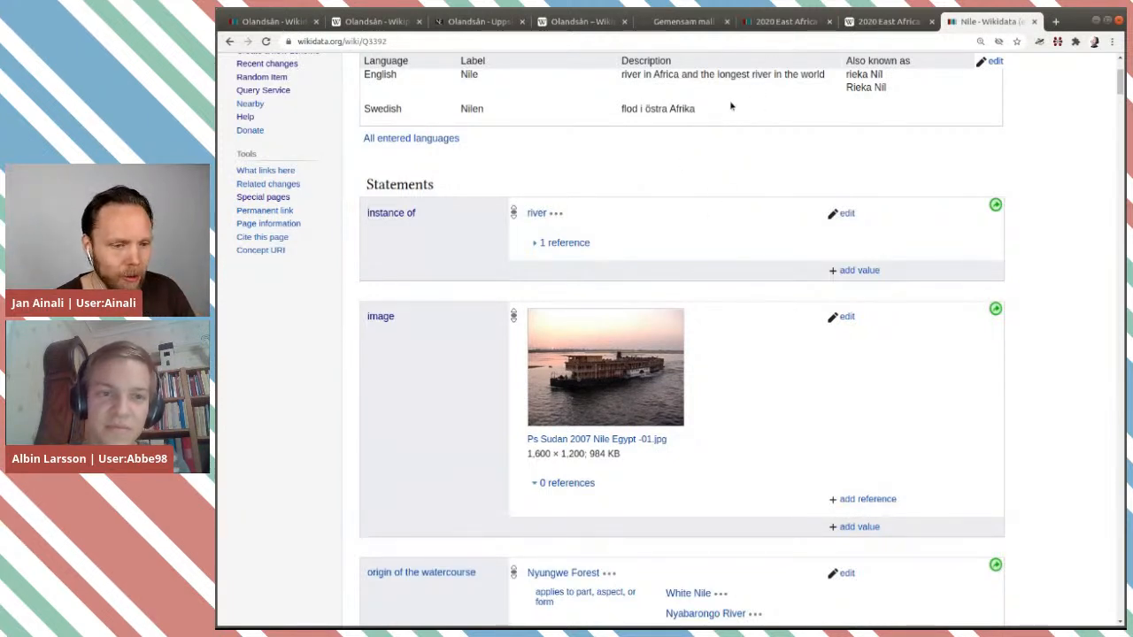
Step: On the 2020 East Africa floods item, publish the Swedish label "översvämningen 2020 i Östafrika"
left_click(779, 23)
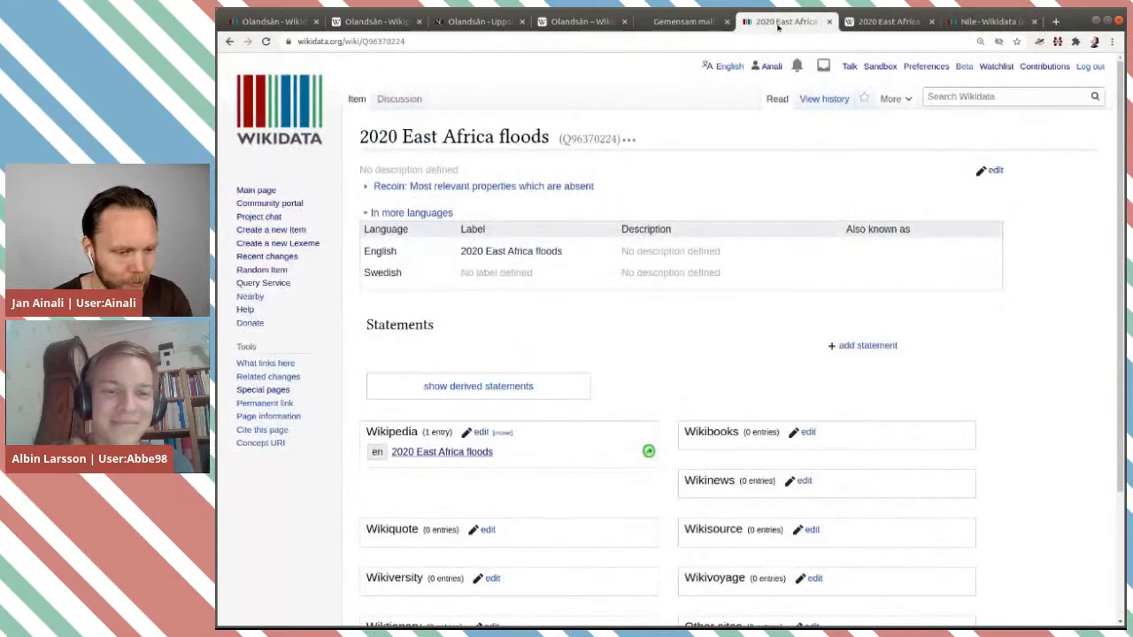
scroll(832, 265, "down", 3)
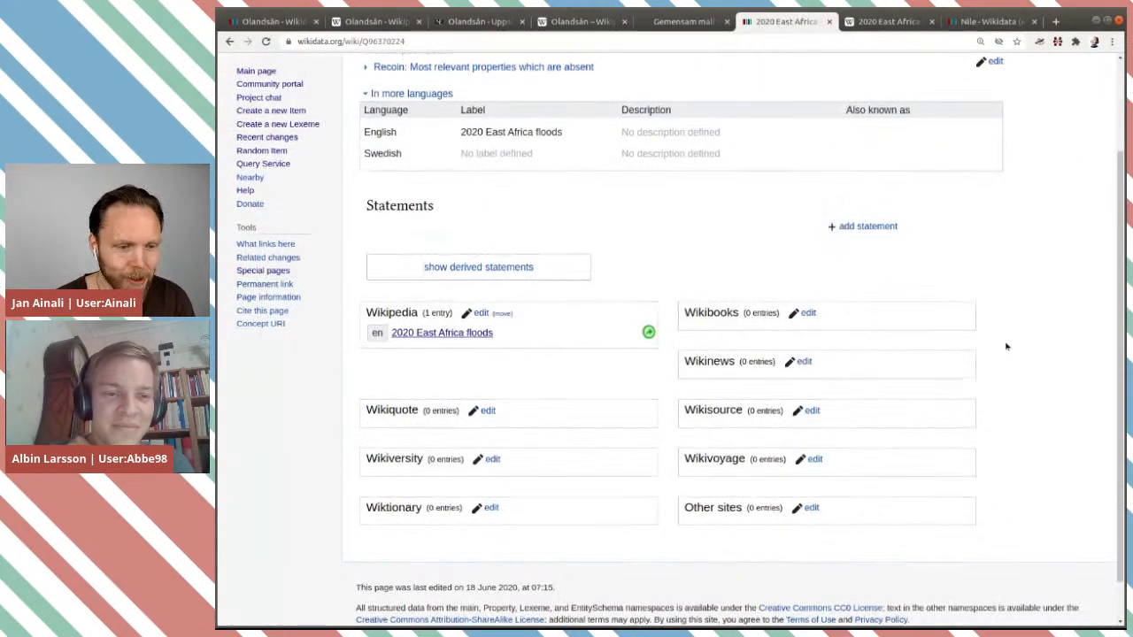
scroll(1007, 347, "up", 1)
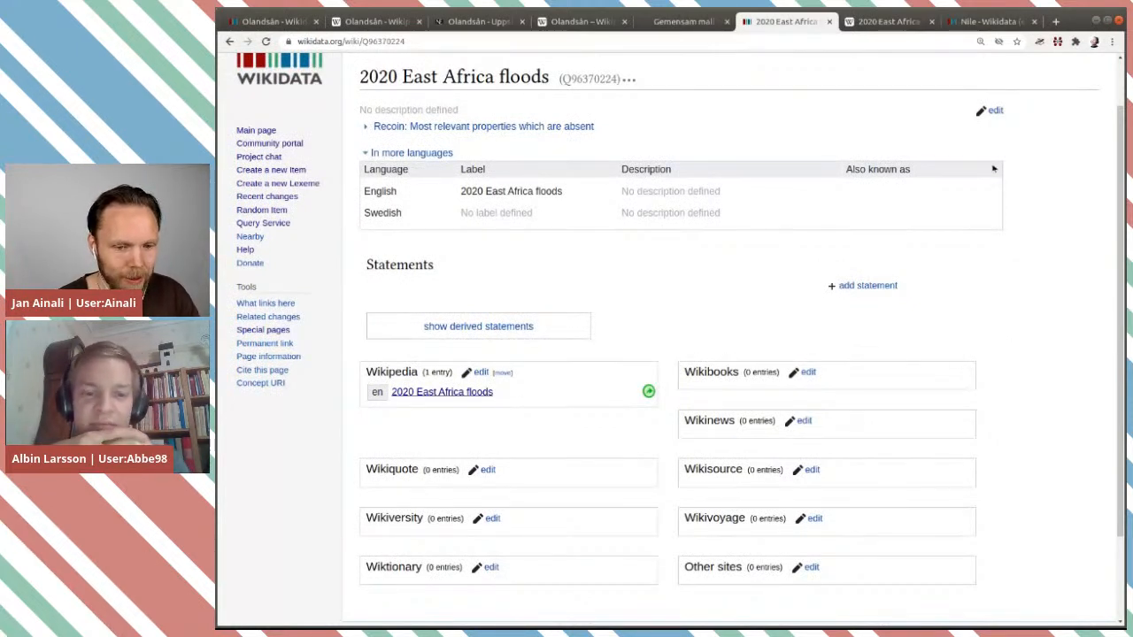
left_click(992, 110)
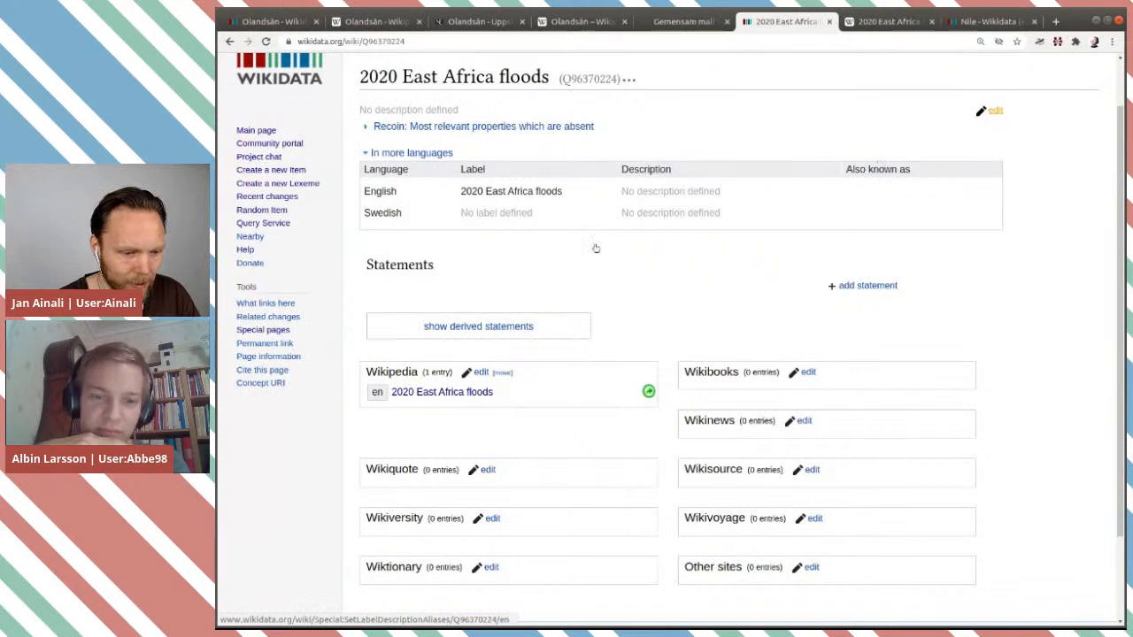
left_click(512, 216)
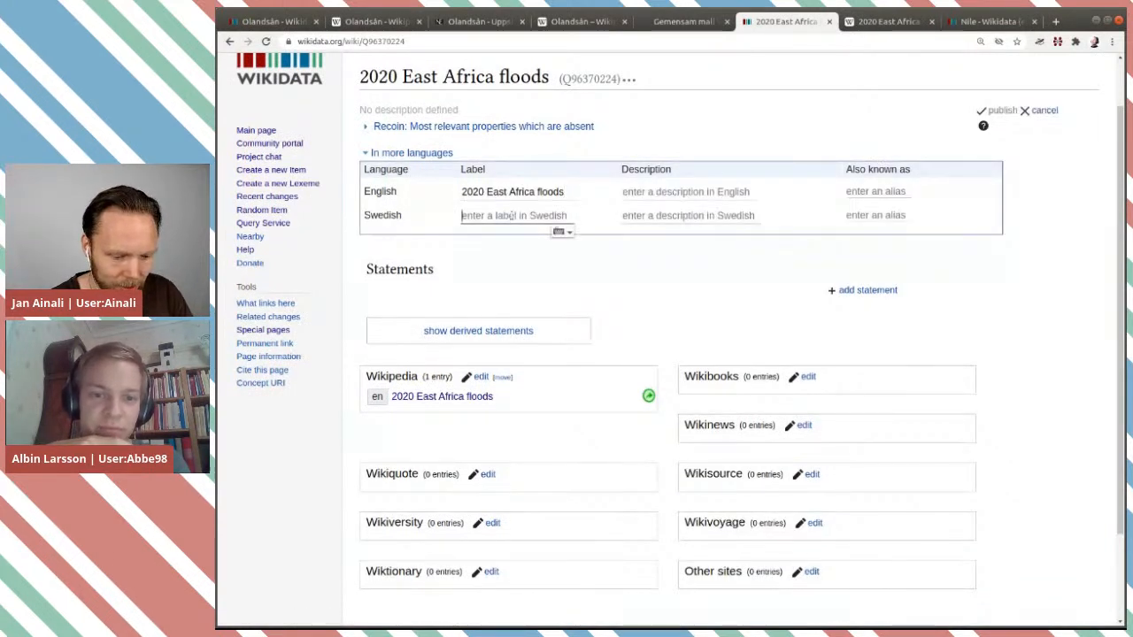
type("översä")
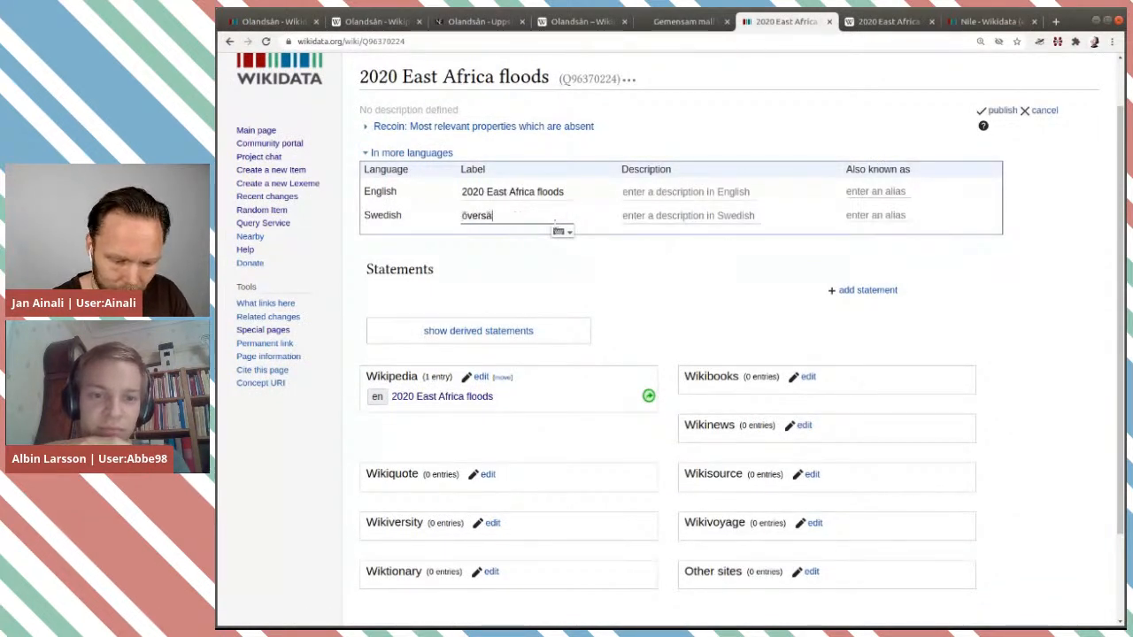
type("mning")
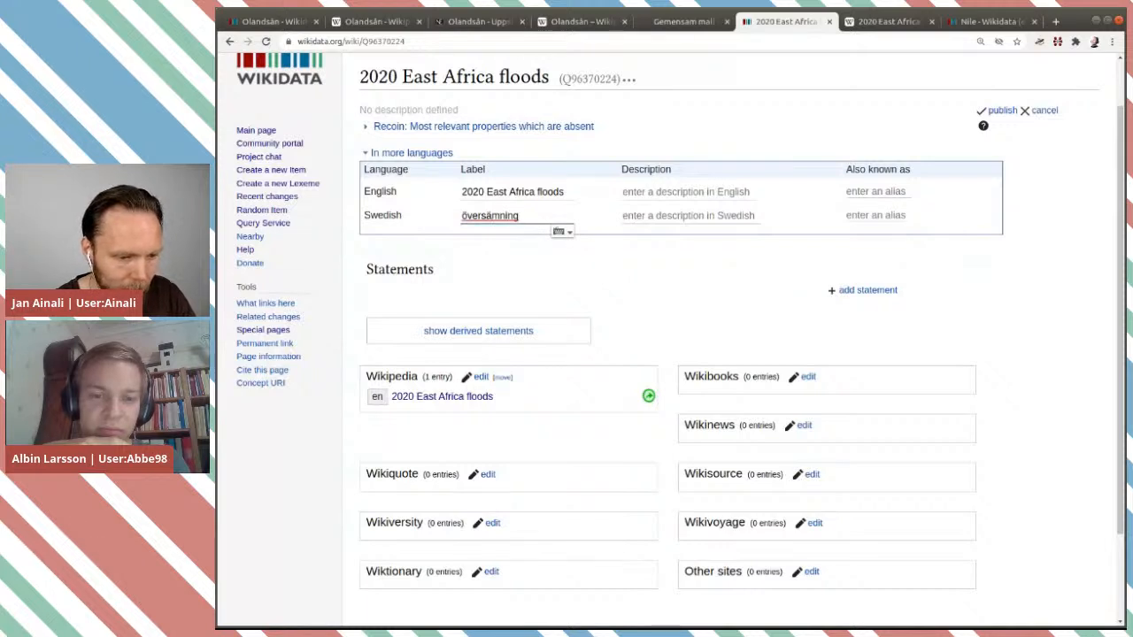
type("en 2")
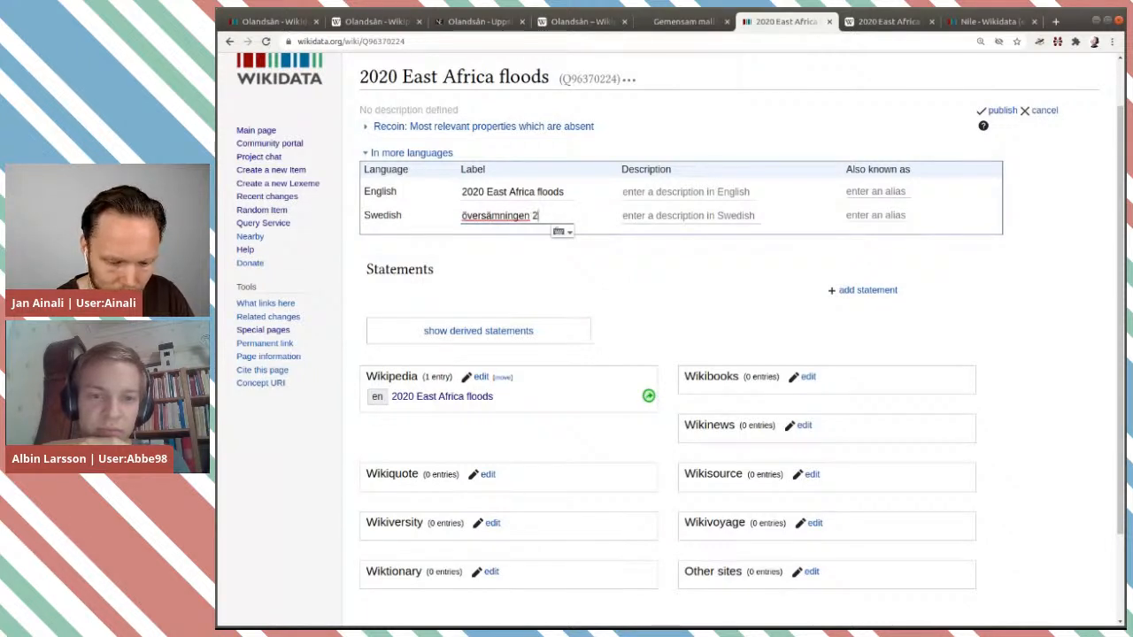
type("020 i ")
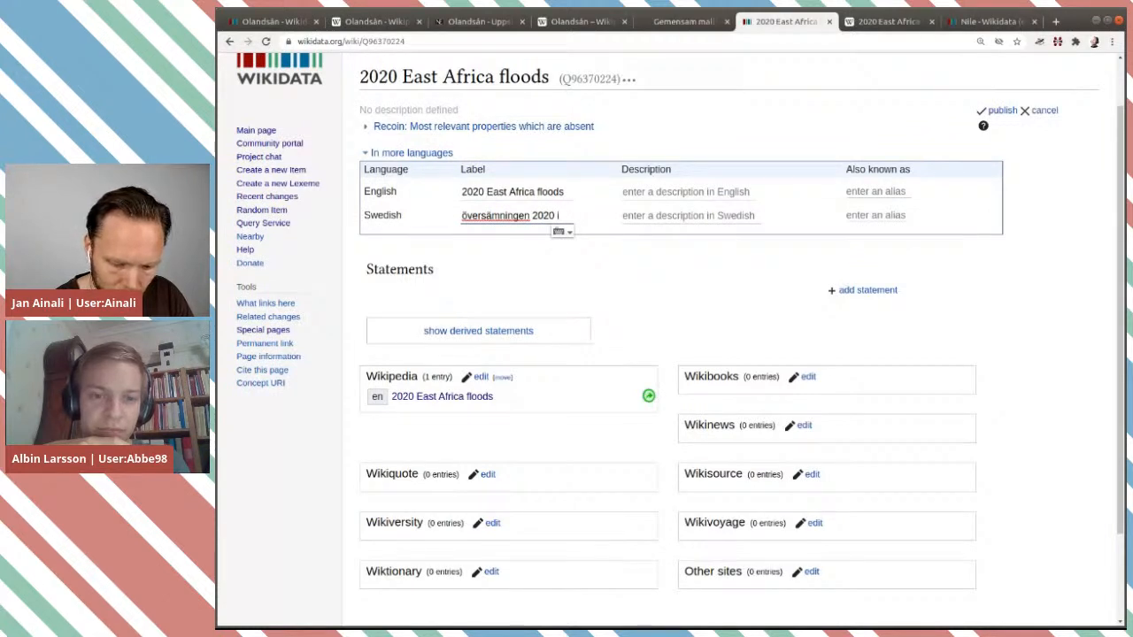
type("Östafrika")
left_click(486, 215)
type("v")
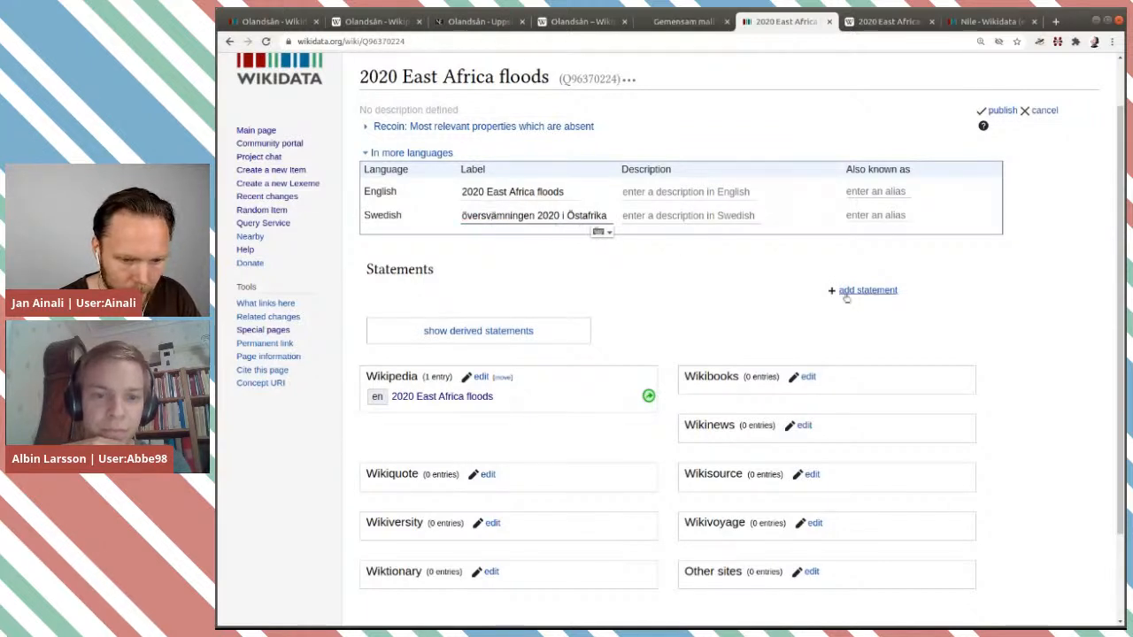
left_click(1002, 110)
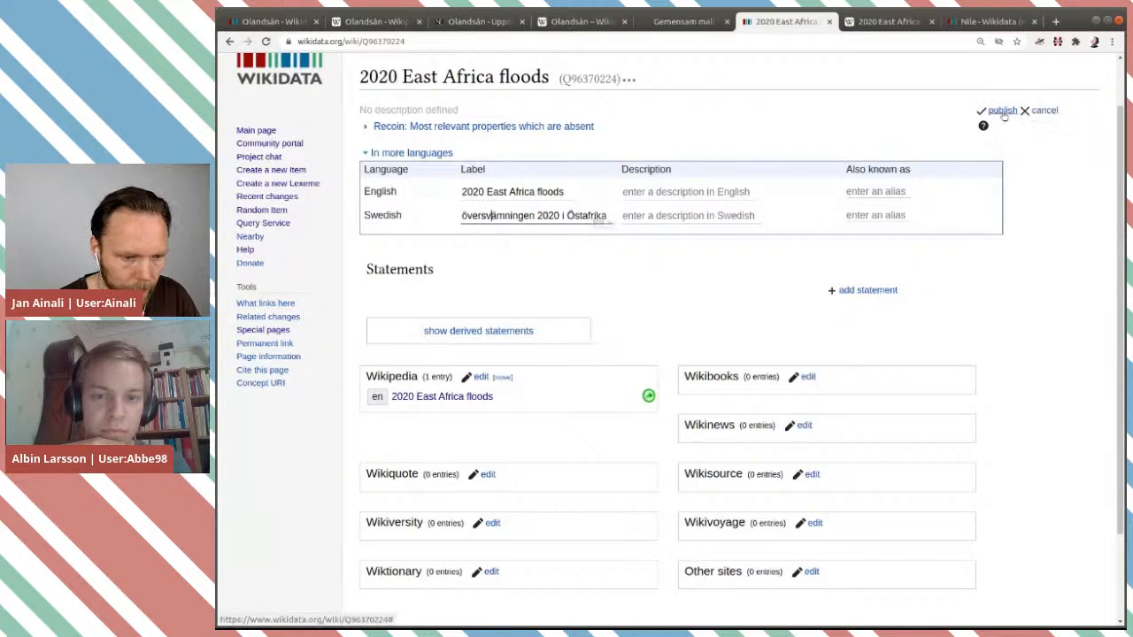
Step: Add and publish an instance of statement with the value flood on the 2020 East Africa floods item
left_click(867, 287)
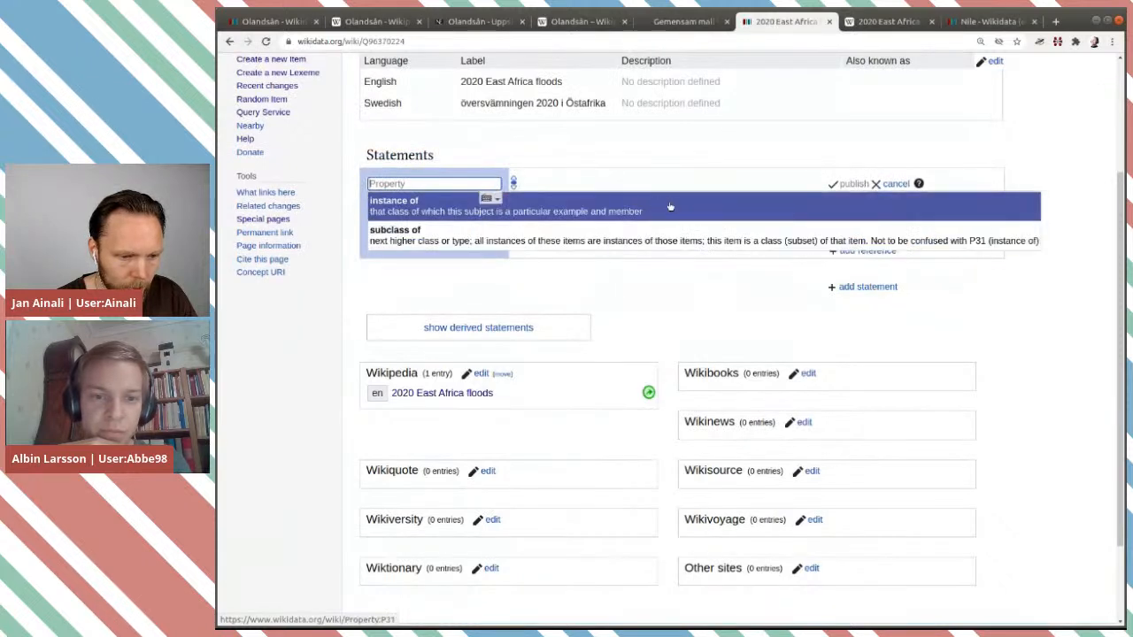
left_click(670, 205)
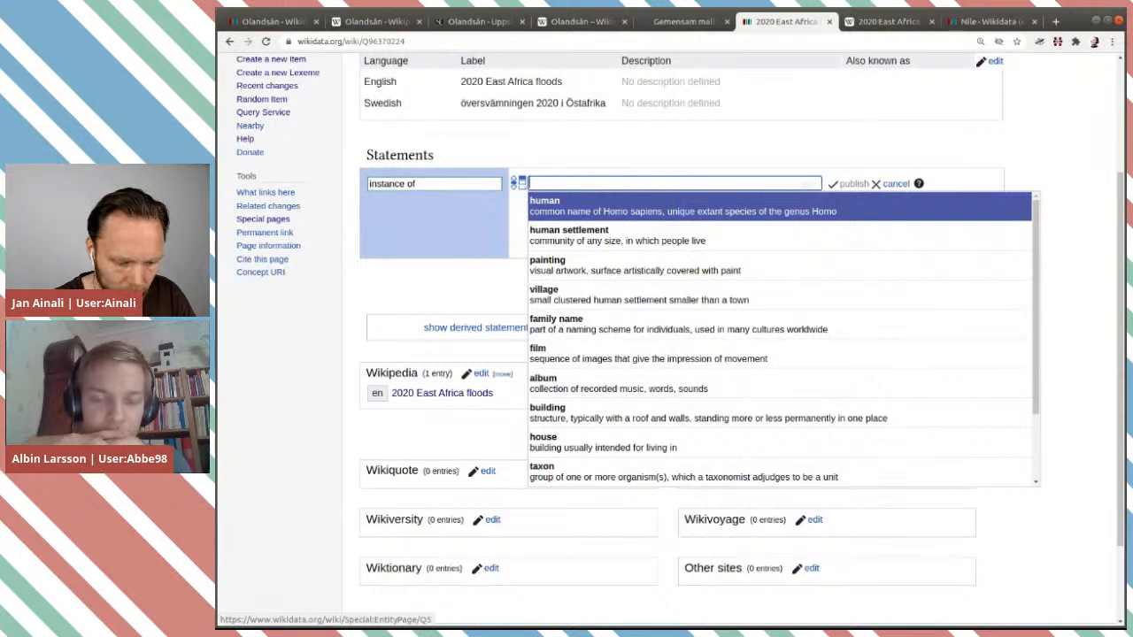
type("floo")
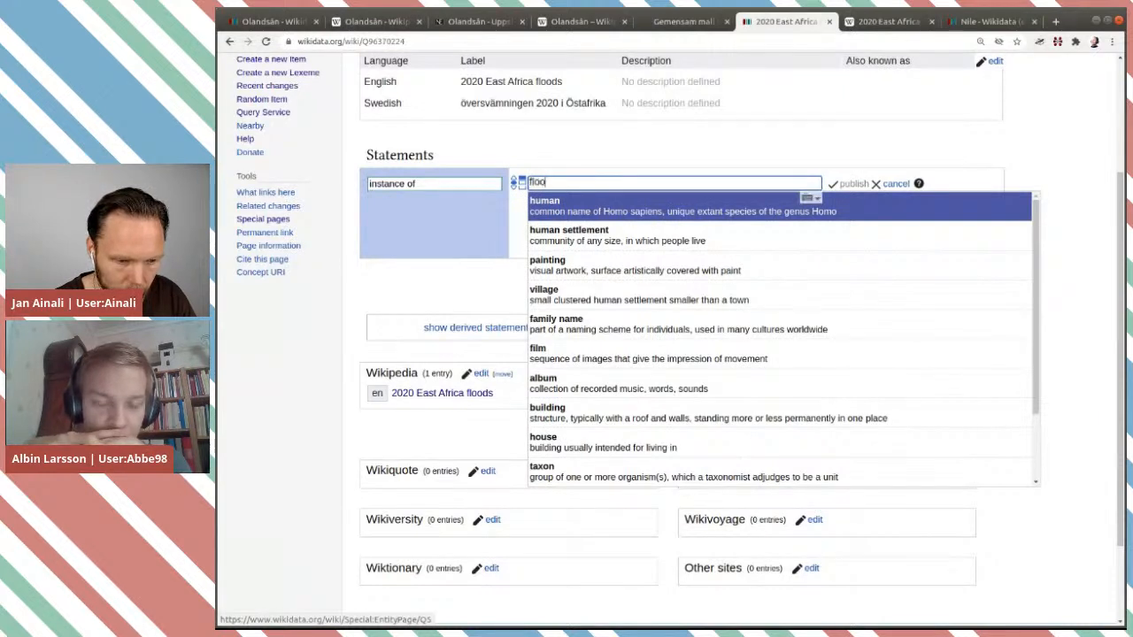
type("din")
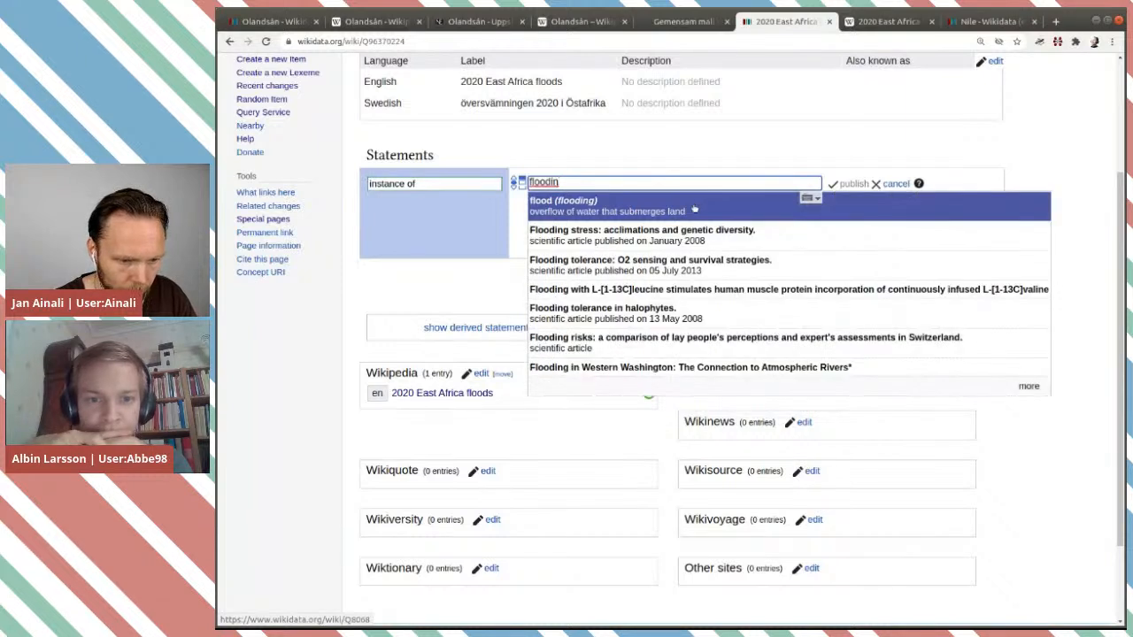
left_click(707, 205)
left_click(853, 184)
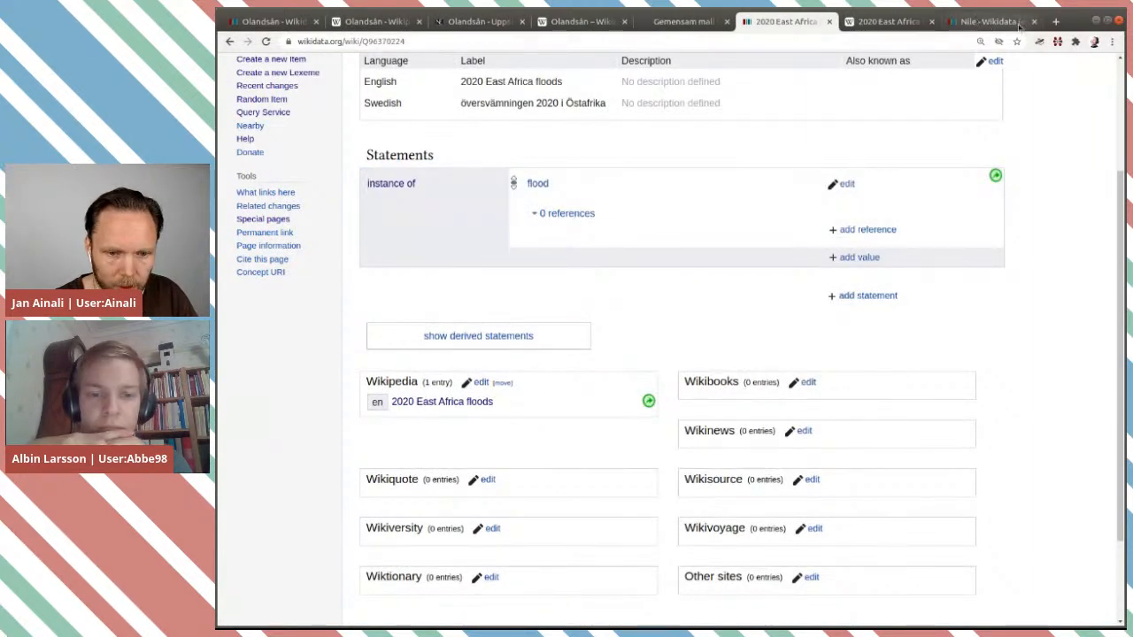
Step: Read through the 2020 East Africa floods Wikipedia article, examining its infobox and country sections for facts to add as statements
left_click(887, 21)
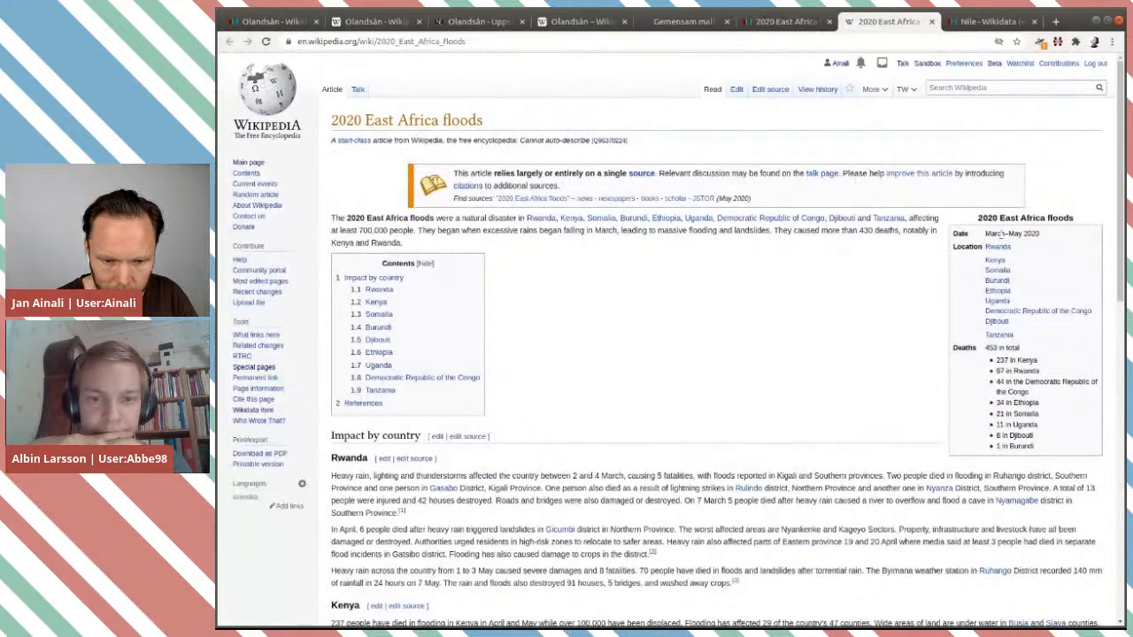
scroll(812, 310, "down", 2)
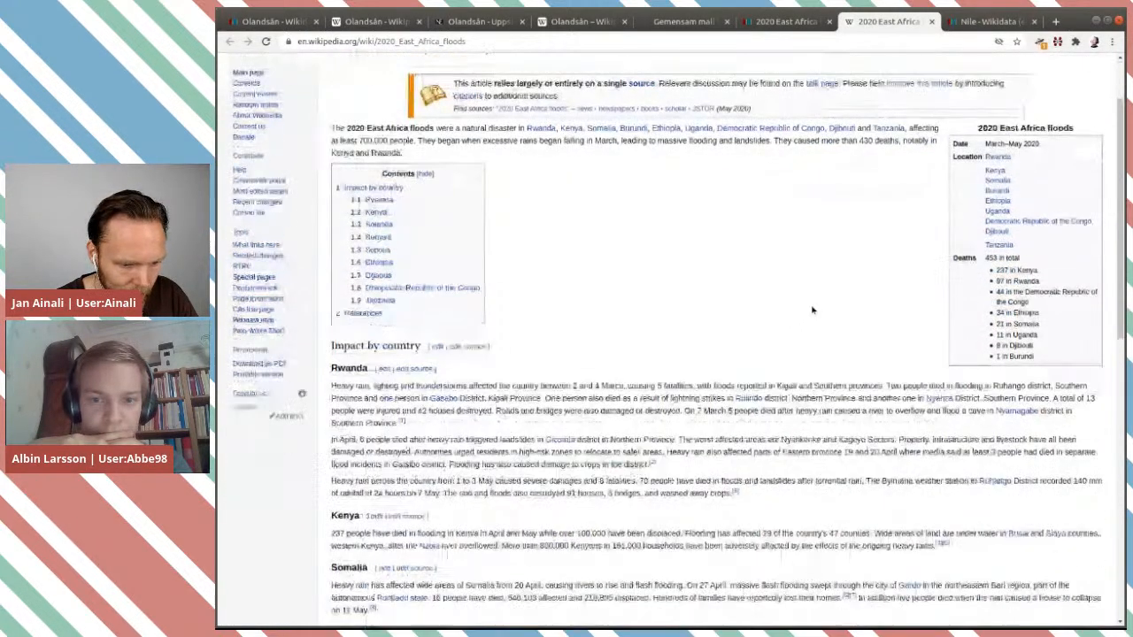
scroll(813, 309, "down", 2)
scroll(813, 310, "down", 5)
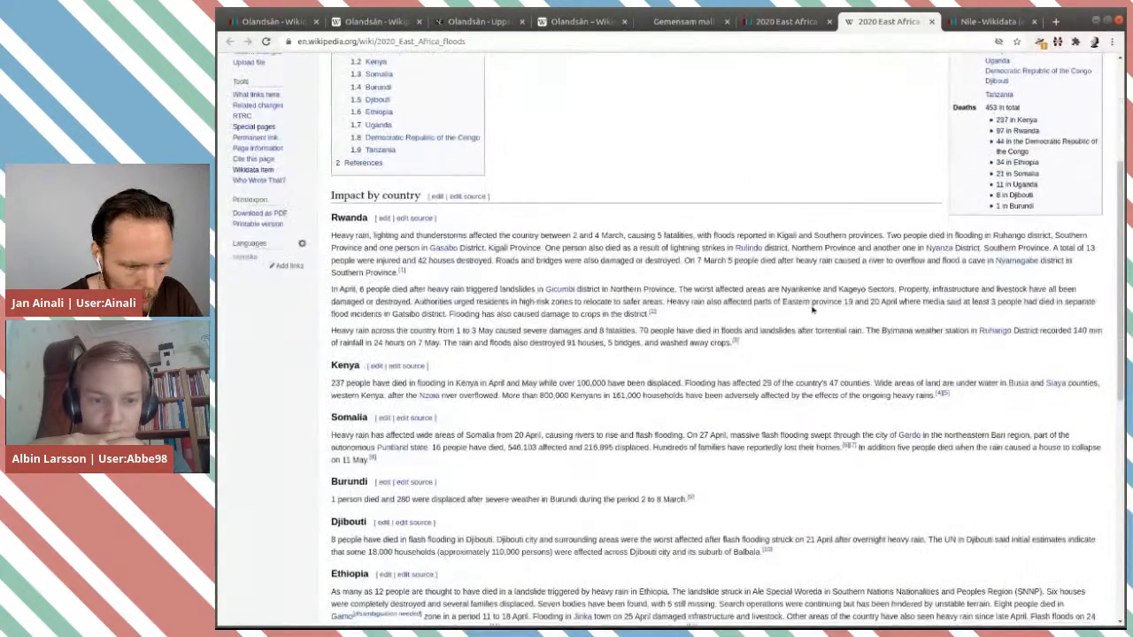
scroll(812, 309, "down", 4)
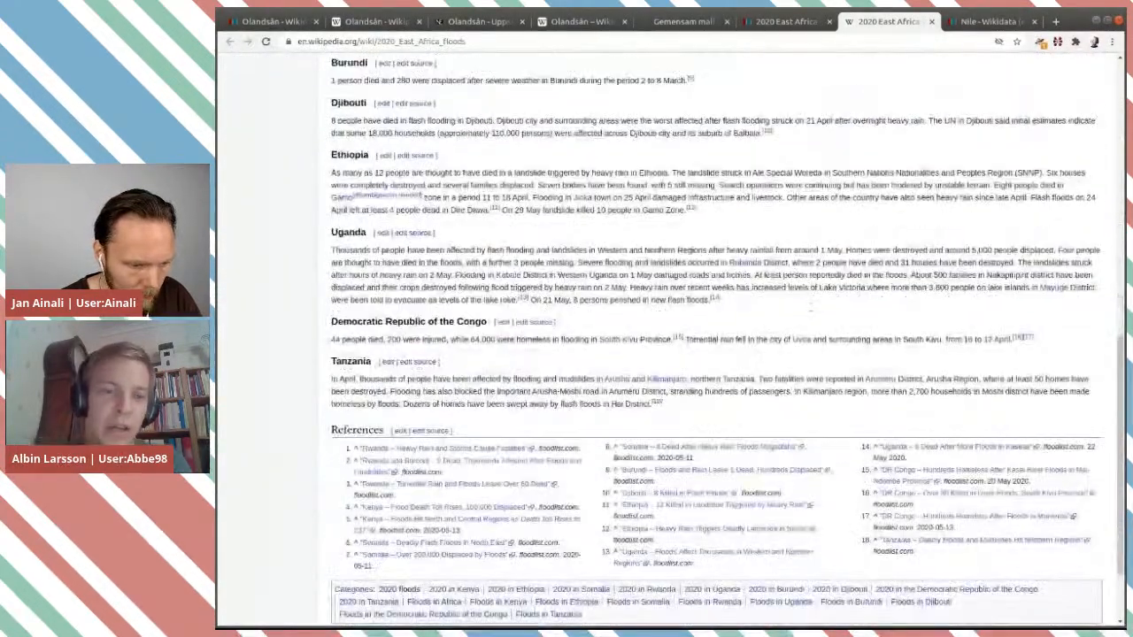
scroll(812, 309, "up", 4)
scroll(812, 309, "up", 8)
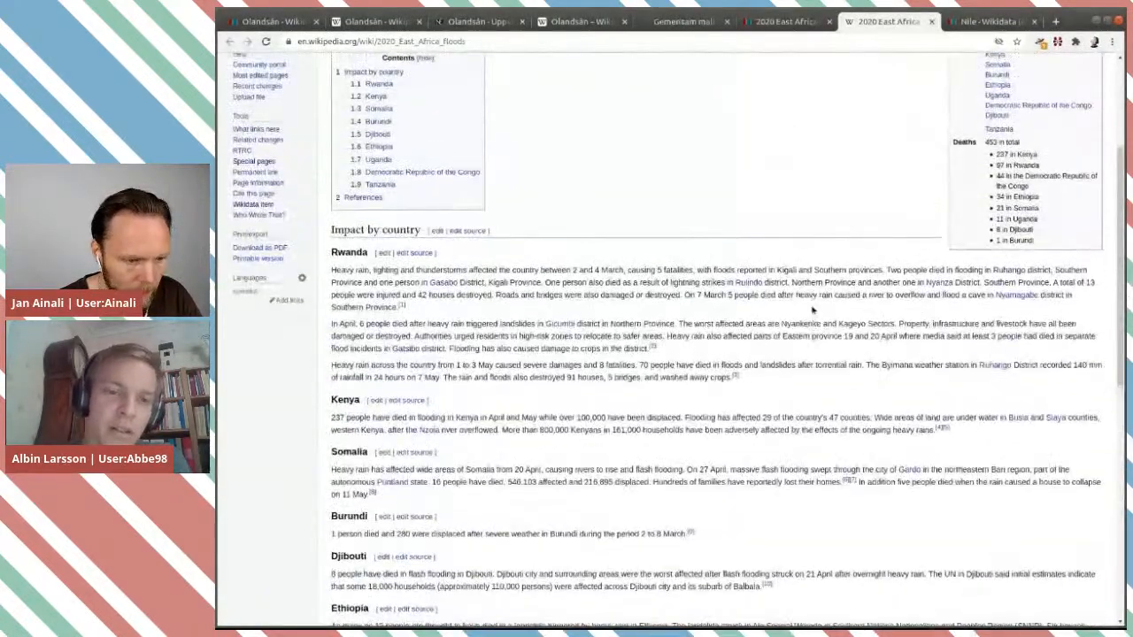
scroll(811, 305, "up", 2)
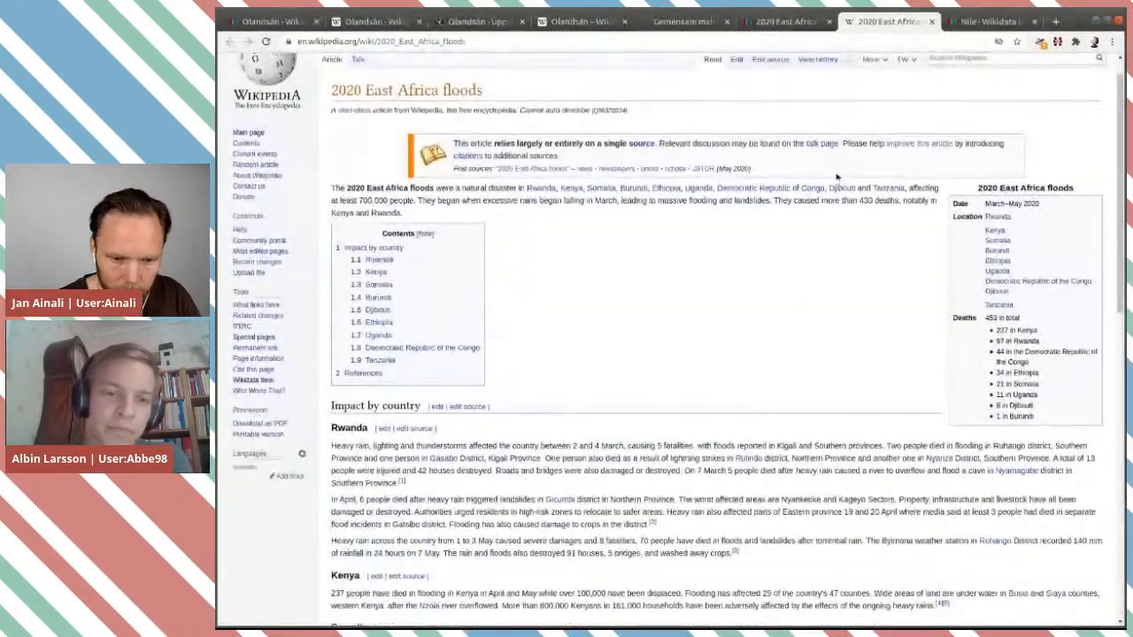
scroll(885, 301, "down", 4)
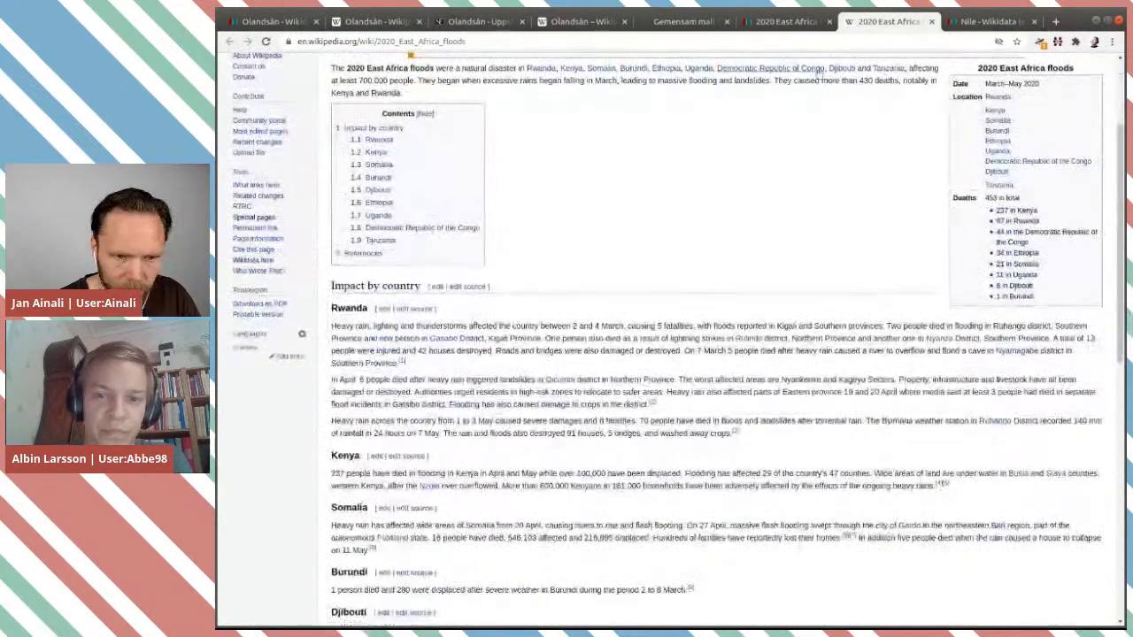
Step: Add and publish a country statement with the value Rwanda on the 2020 East Africa floods Wikidata item
left_click(787, 22)
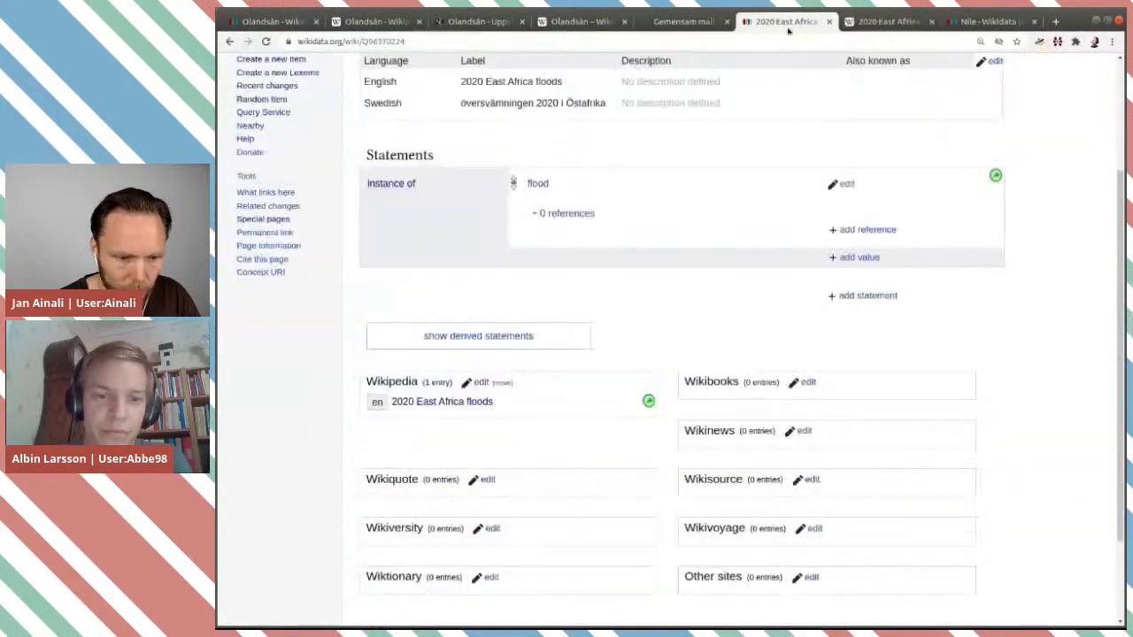
left_click(887, 295)
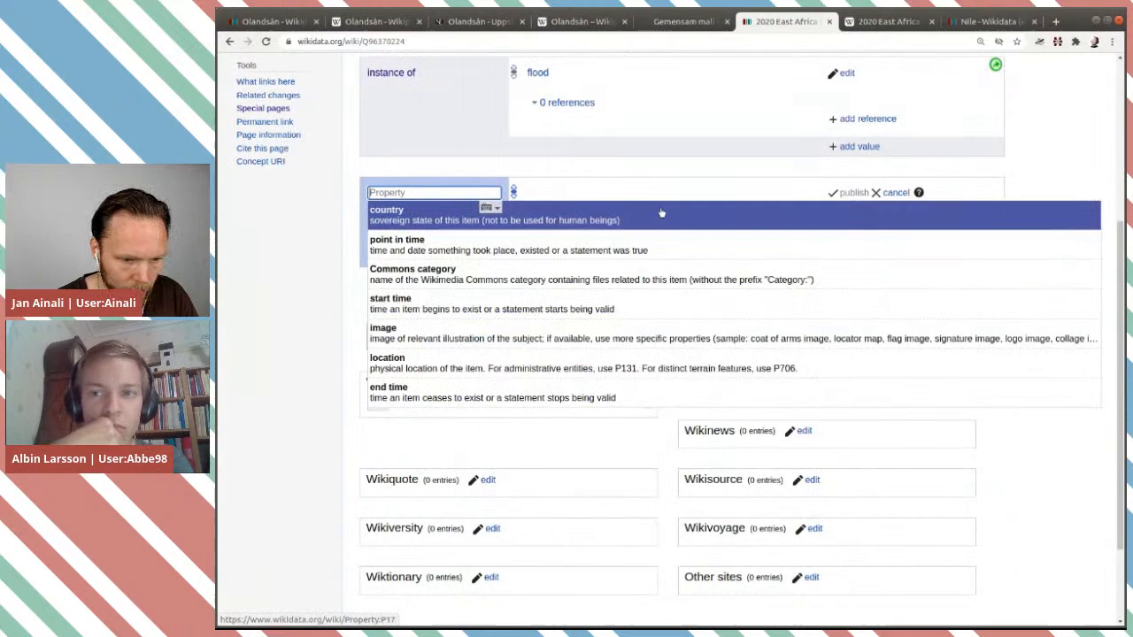
left_click(661, 212)
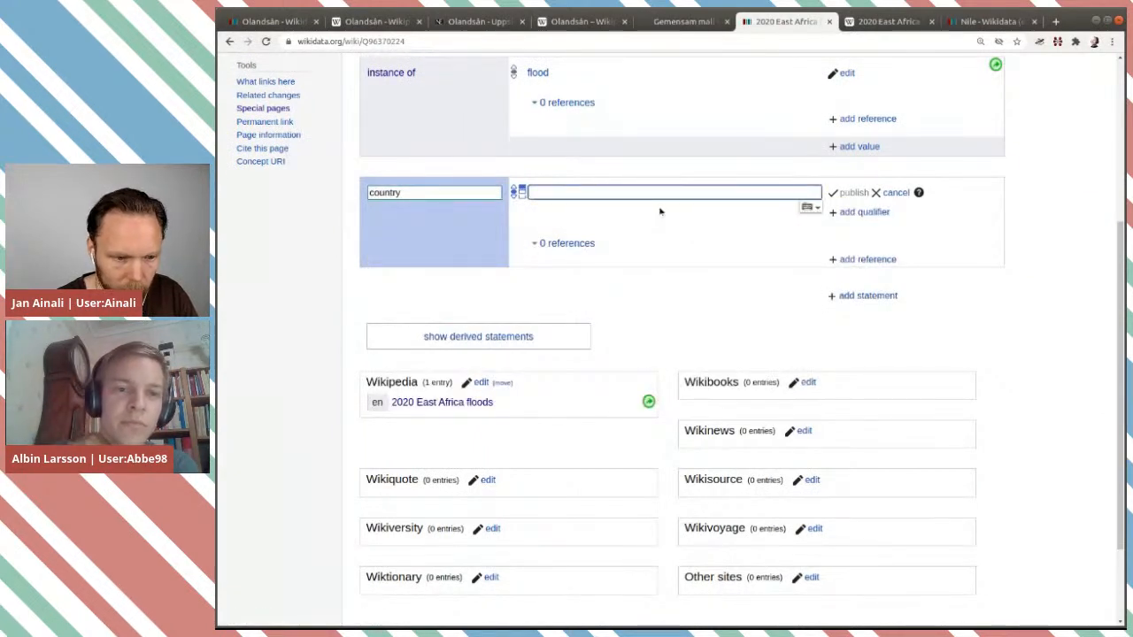
key("ctrl+Tab")
key("ctrl+shift+Tab")
type("rwanda")
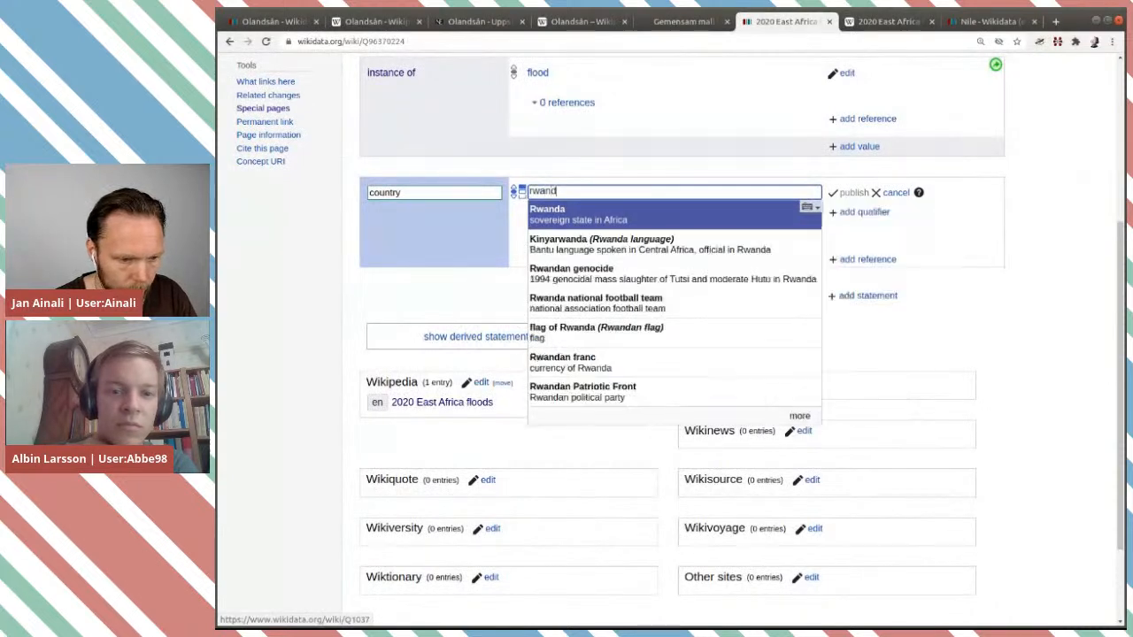
left_click(659, 210)
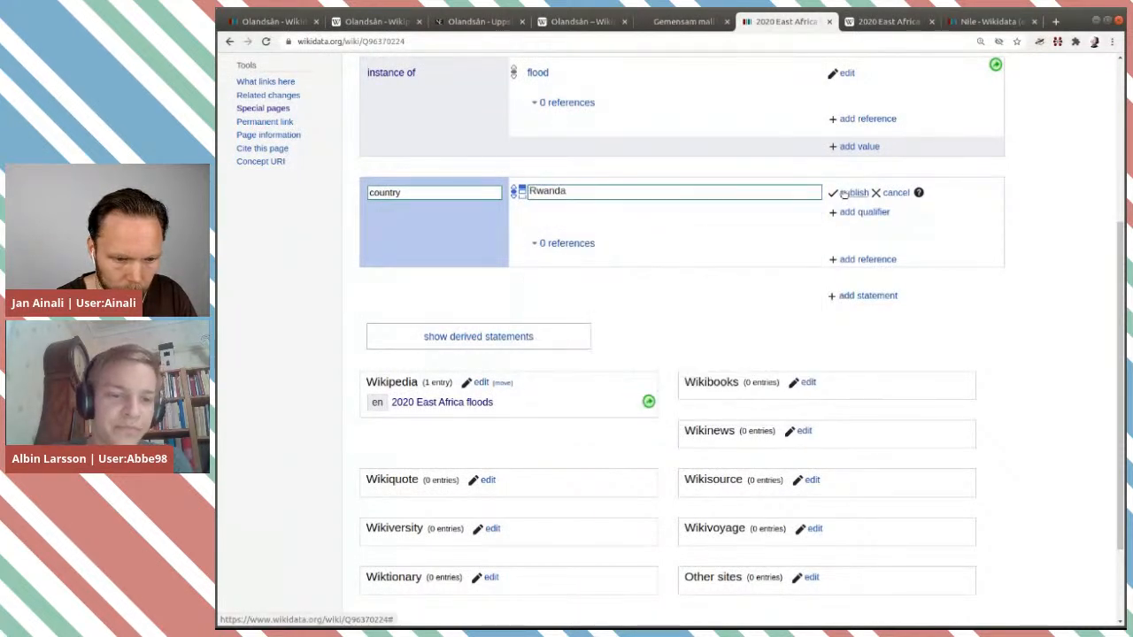
left_click(843, 193)
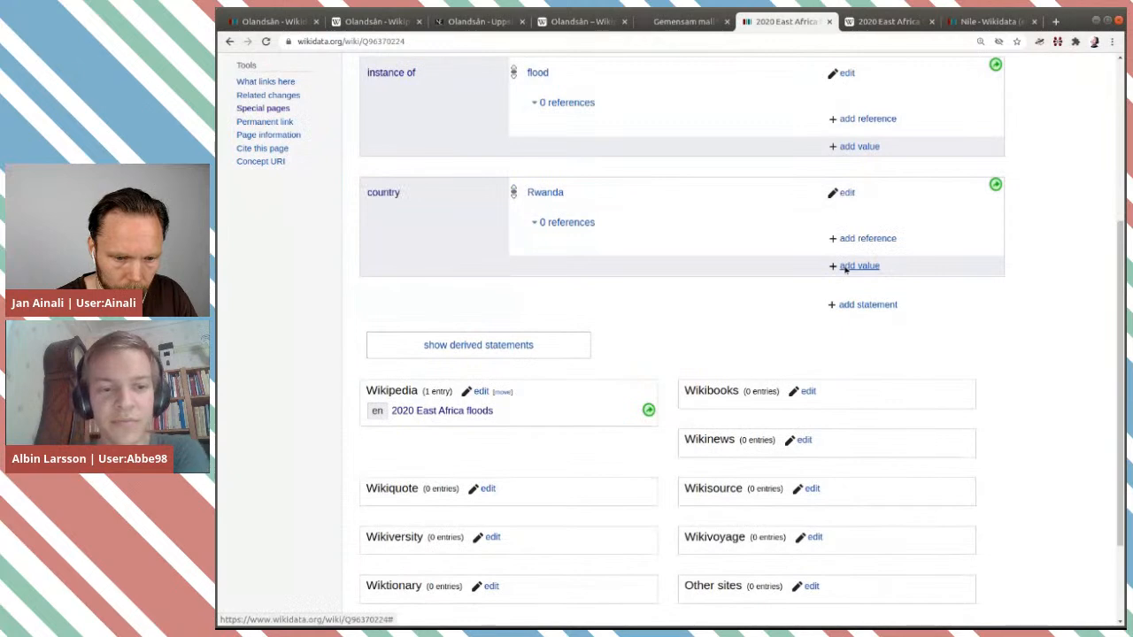
Step: Check the article's list of affected countries, and publish Kenya as another value of the country statement
left_click(845, 265)
key("ctrl+Tab")
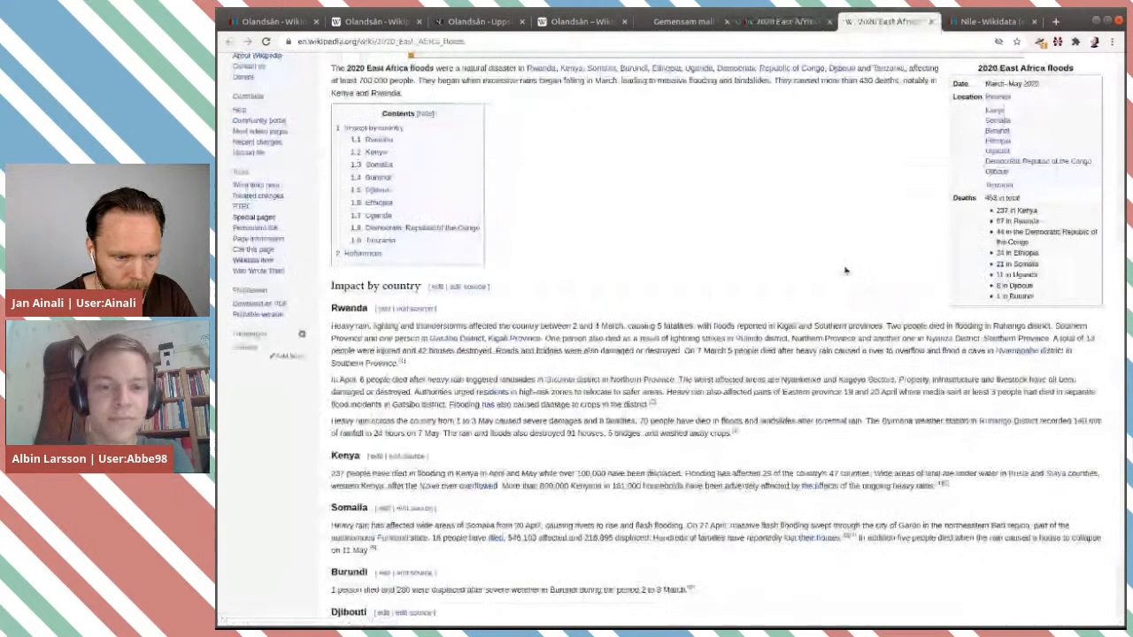
key("ctrl+shift+Tab")
type("kenya")
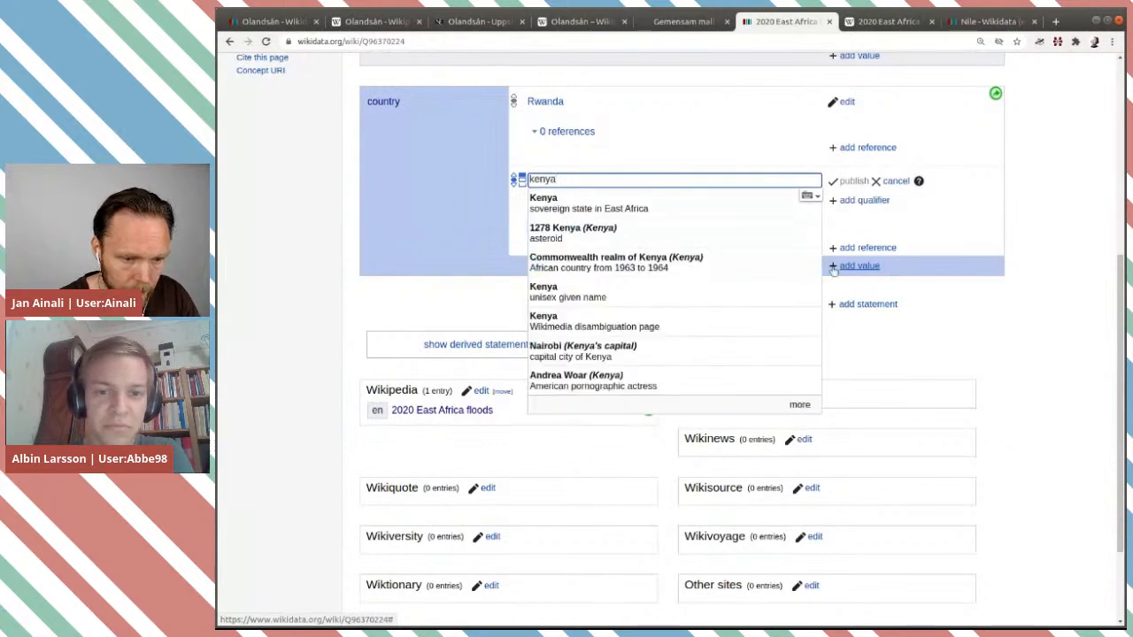
left_click(754, 210)
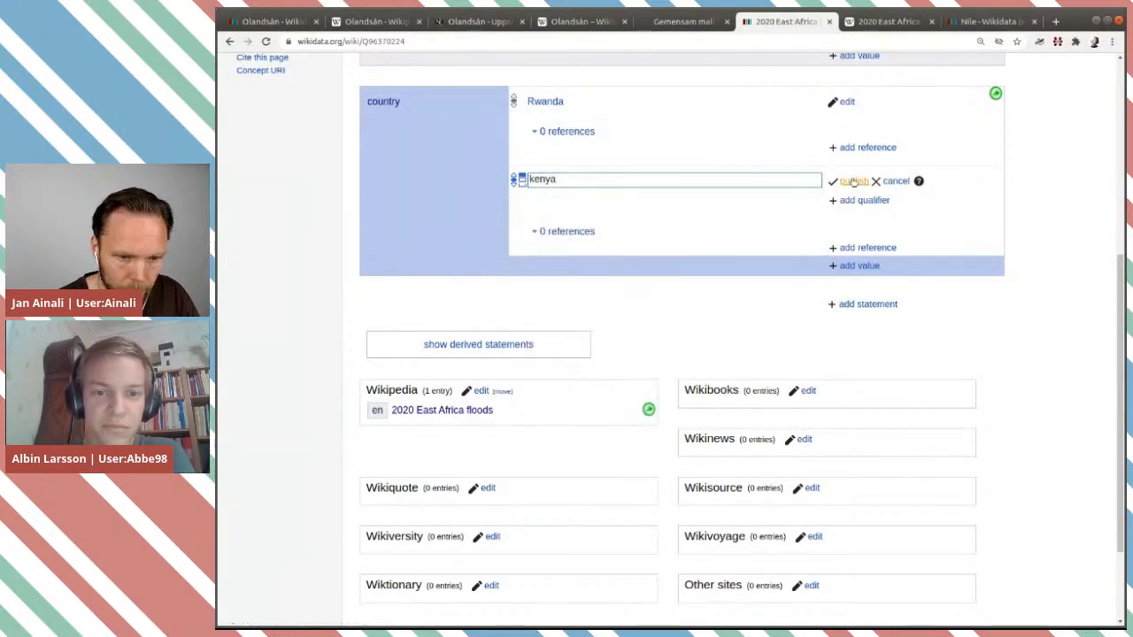
left_click(854, 180)
Step: Look up the following affected countries in the Wikipedia article, and publish Somalia as an additional country value
key("ctrl+Tab")
scroll(844, 199, "down", 2)
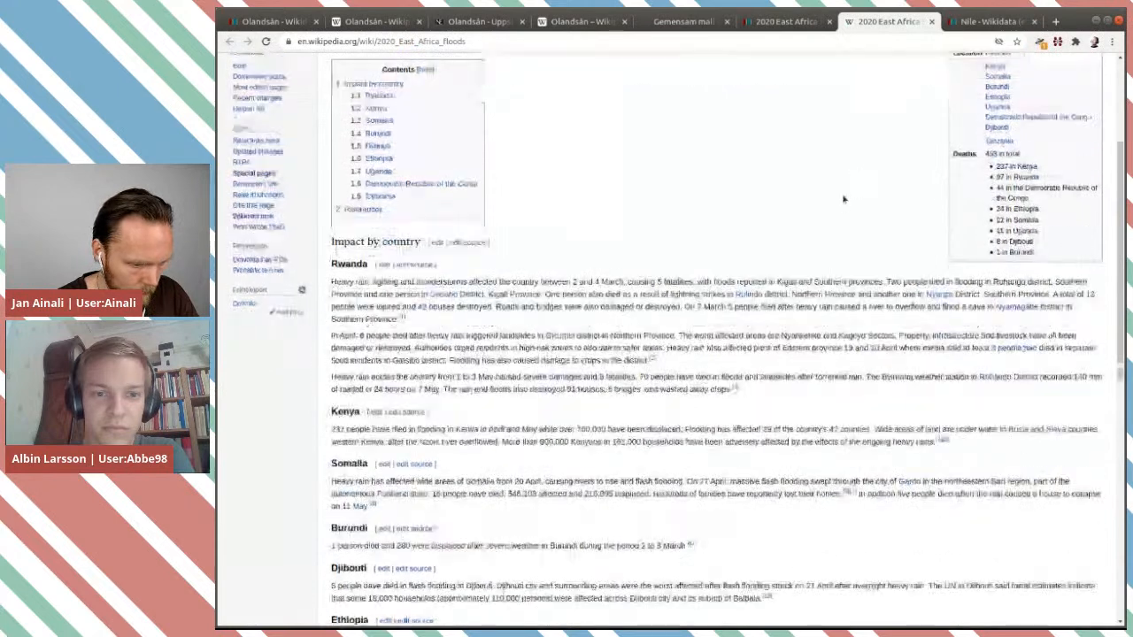
scroll(843, 199, "down", 1)
key("ctrl+shift+Tab")
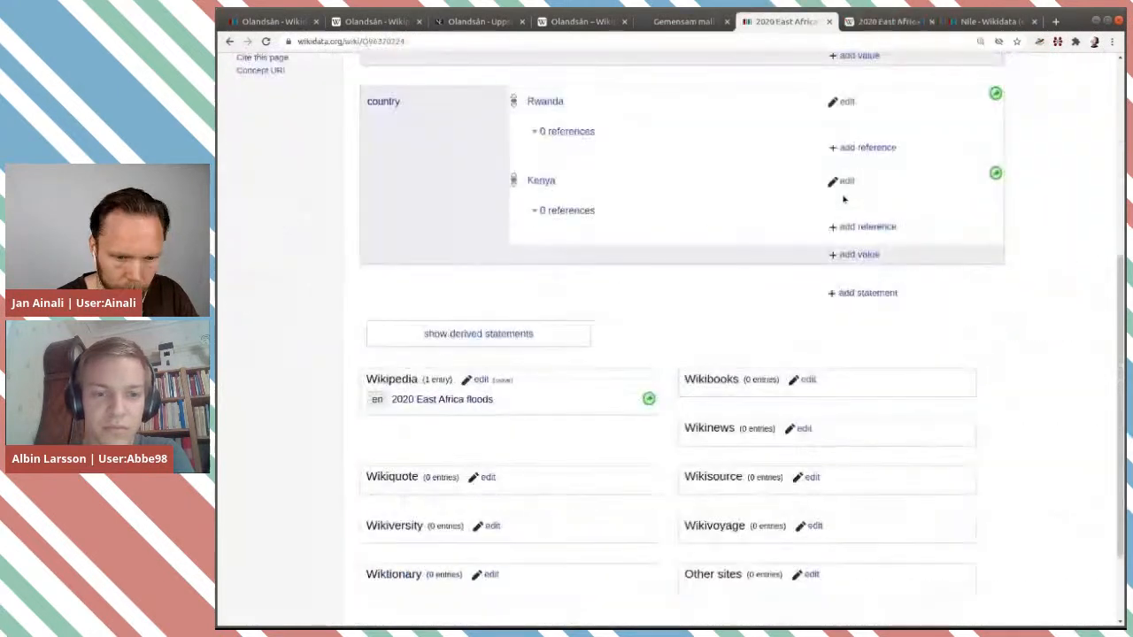
left_click(852, 255)
type("so")
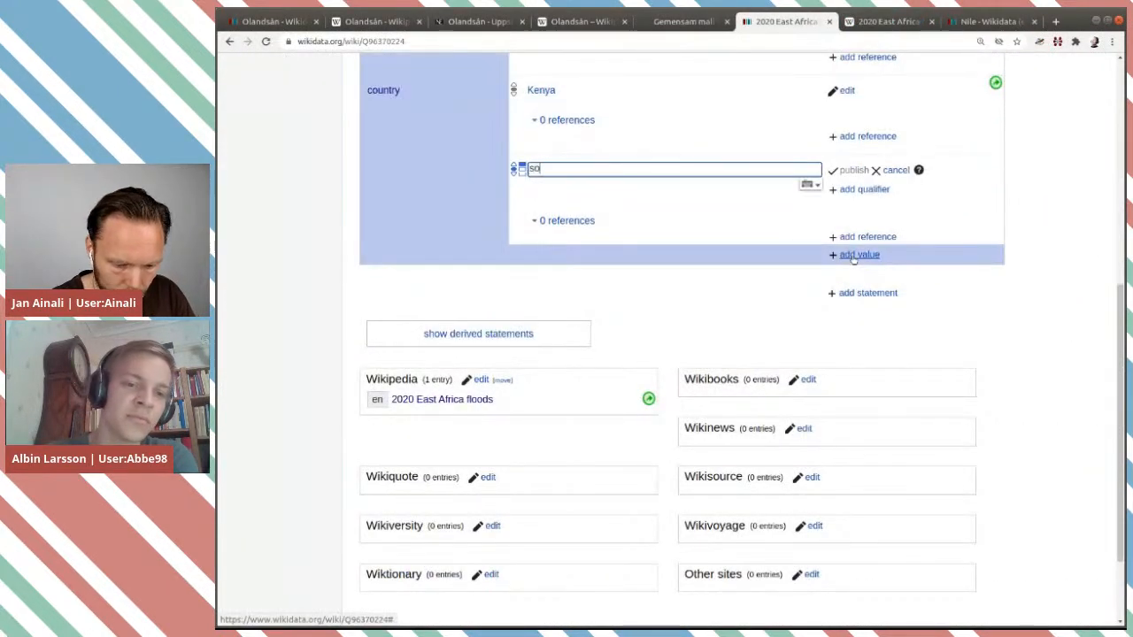
type("aml")
key("BackSpace")
key("BackSpace")
key("BackSpace")
key("BackSpace")
key("BackSpace")
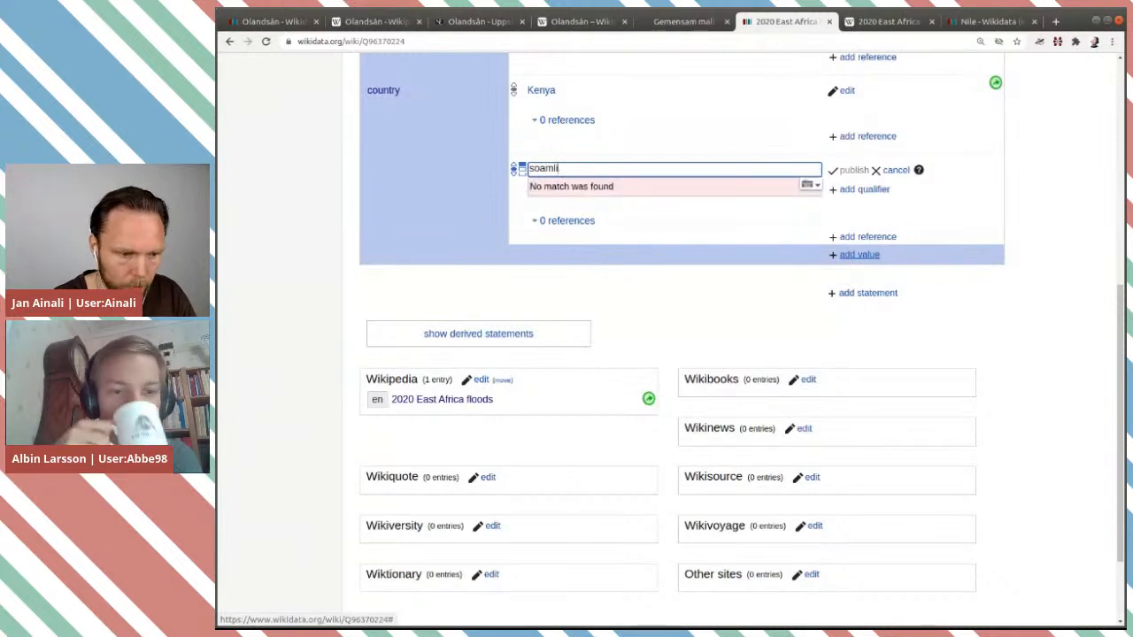
type("malia")
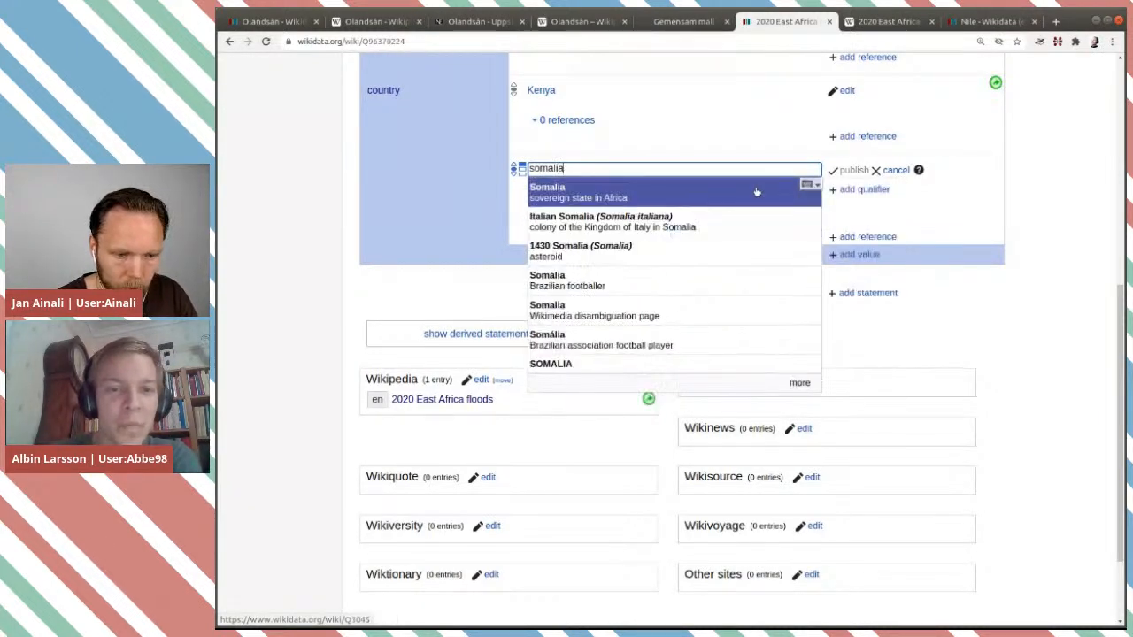
left_click(757, 190)
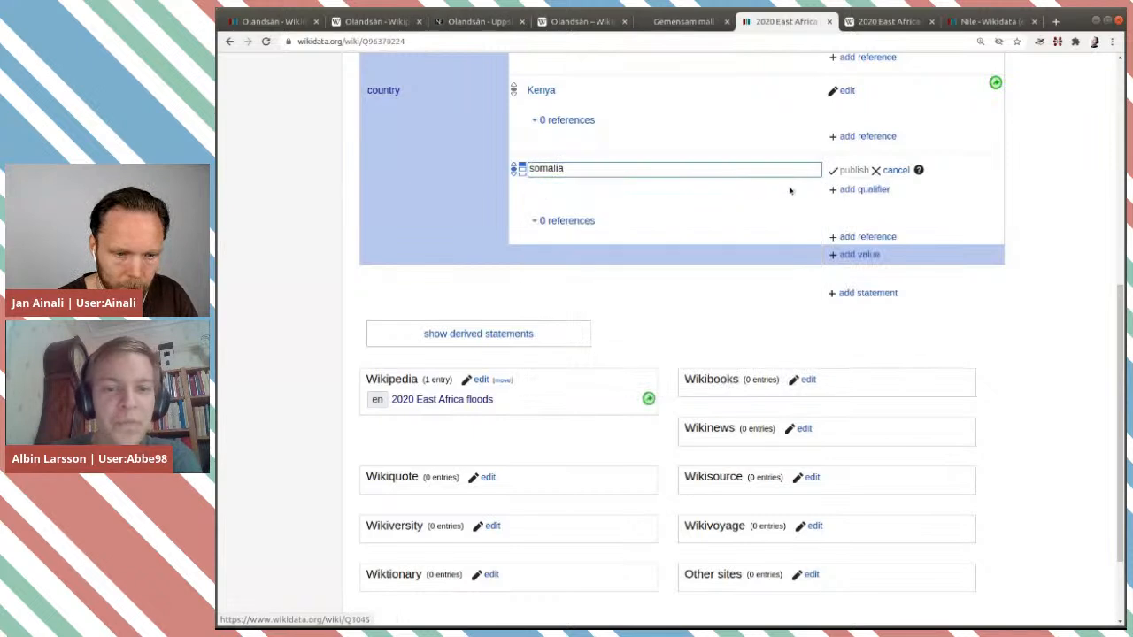
left_click(845, 171)
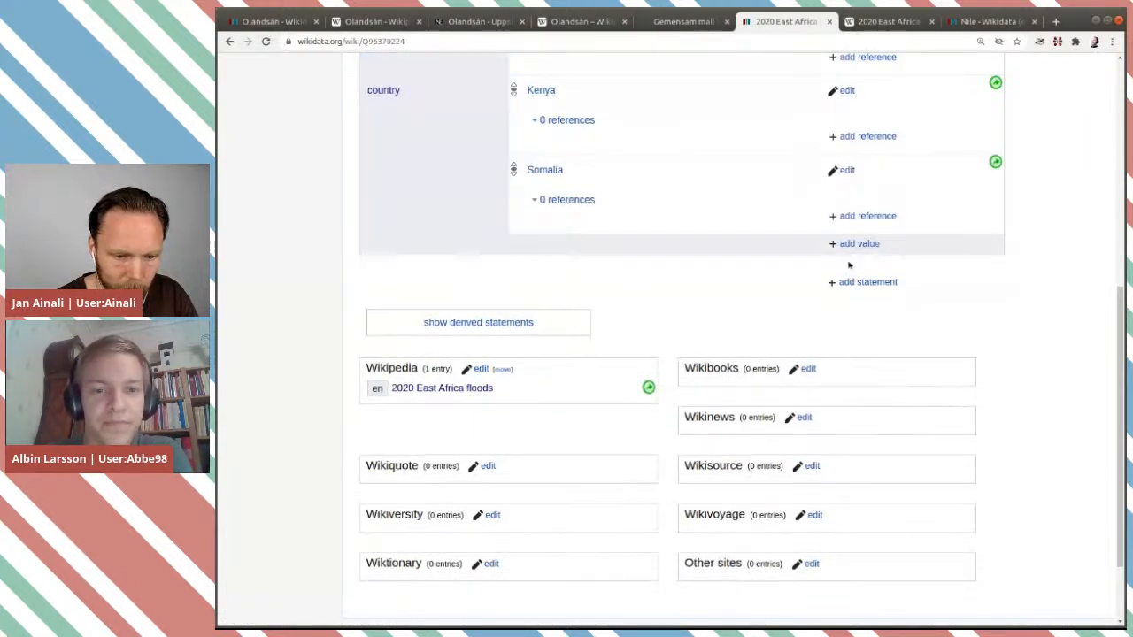
Step: Add the sovereign state Burundi as a further country value on the floods item and publish it
left_click(851, 248)
type("burundi")
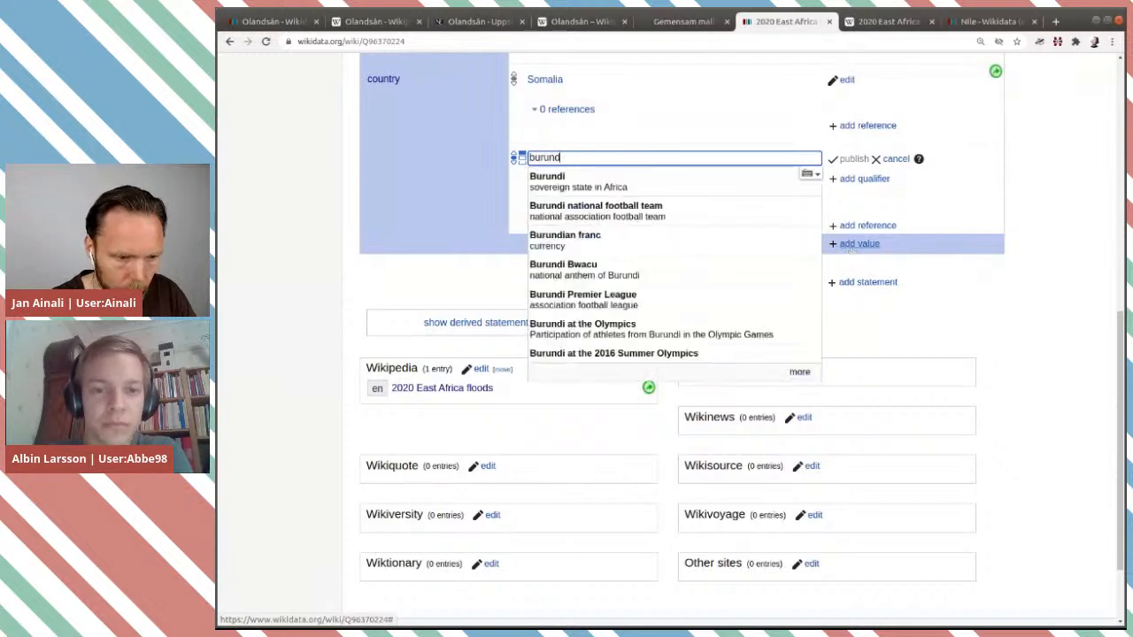
left_click(727, 188)
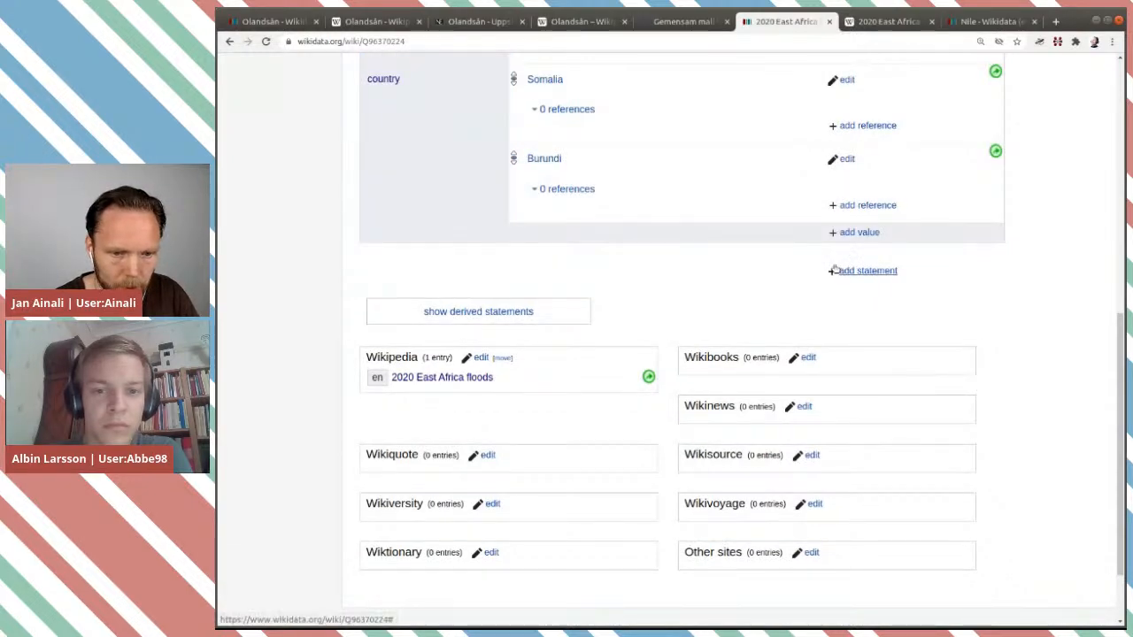
Step: Consult the article's remaining country sections, and publish Djibouti as another country value on the floods item
key("ctrl+Tab")
scroll(833, 269, "down", 3)
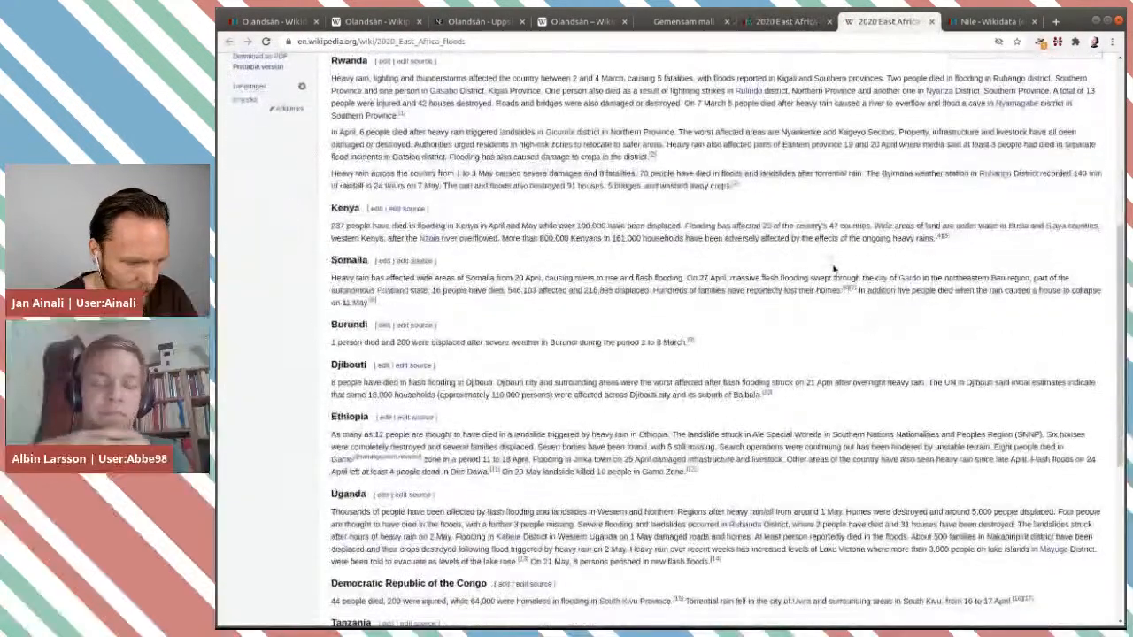
key("ctrl+shift+Tab")
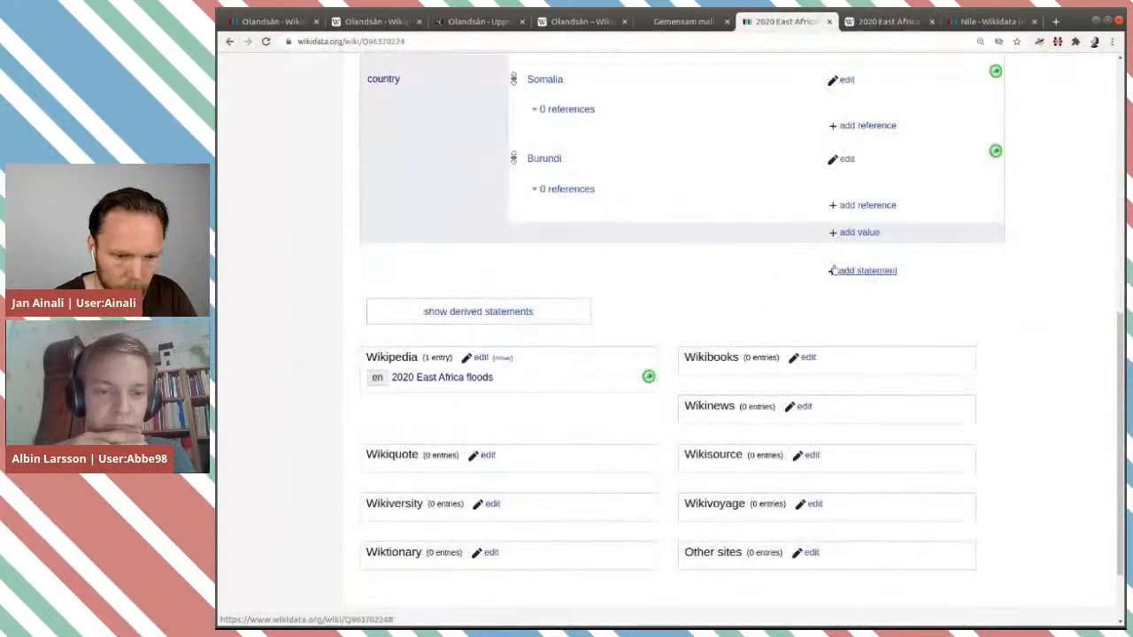
left_click(871, 233)
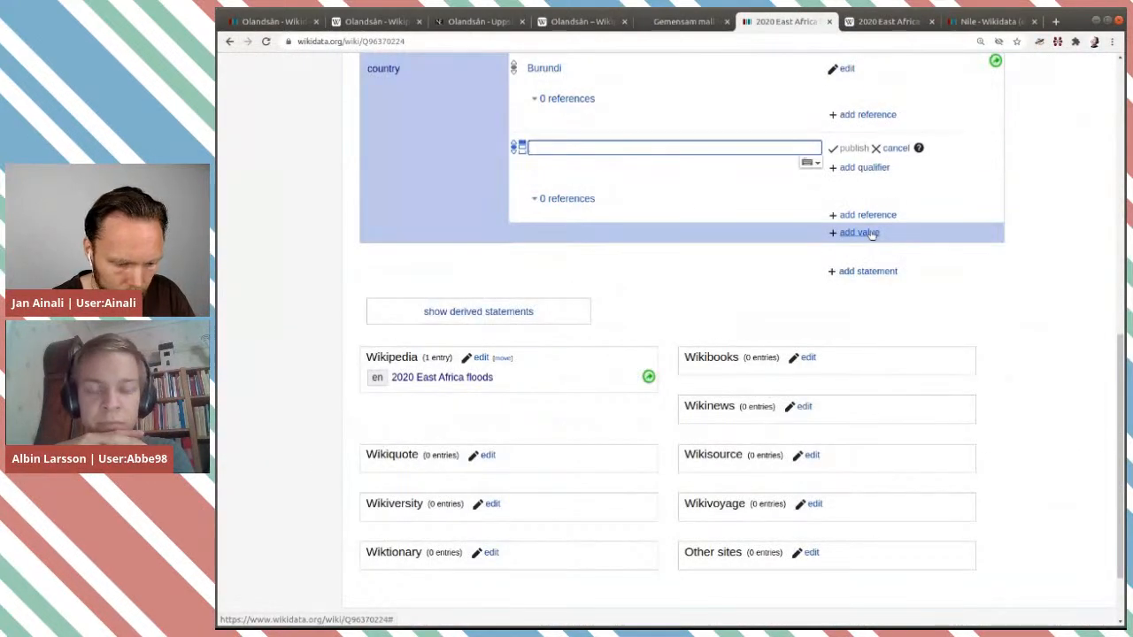
type("dji")
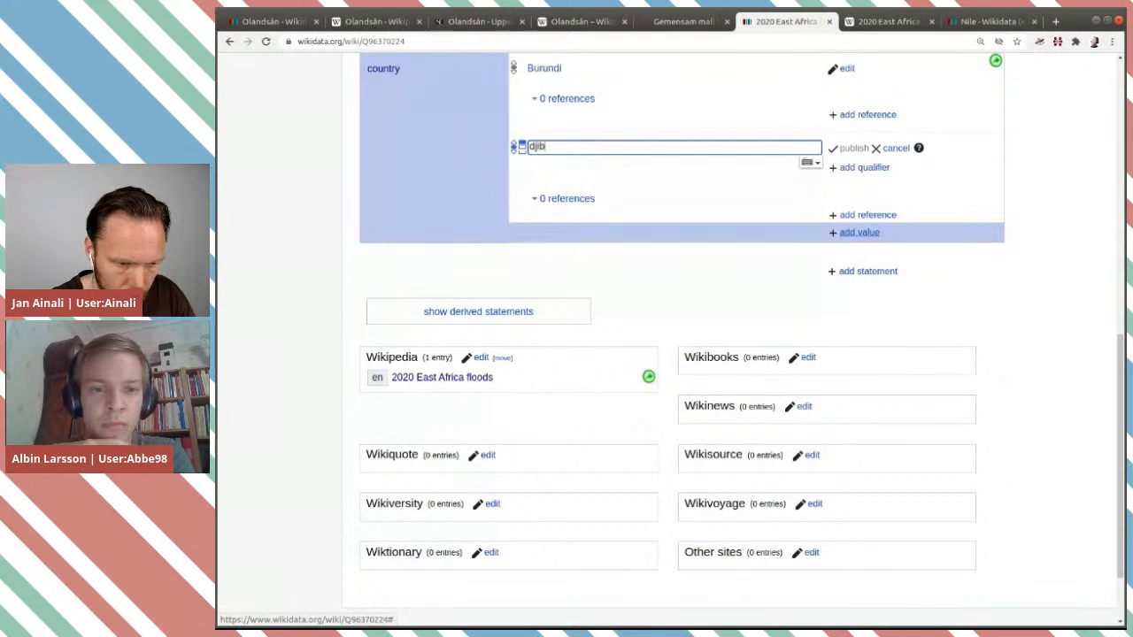
type("b")
left_click(810, 170)
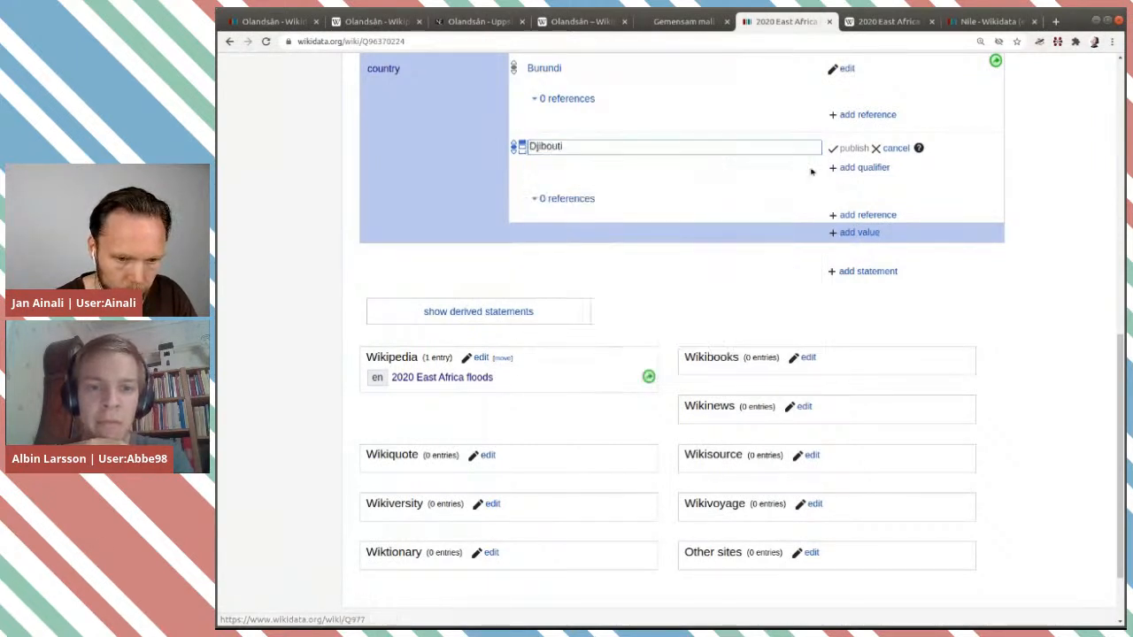
left_click(840, 149)
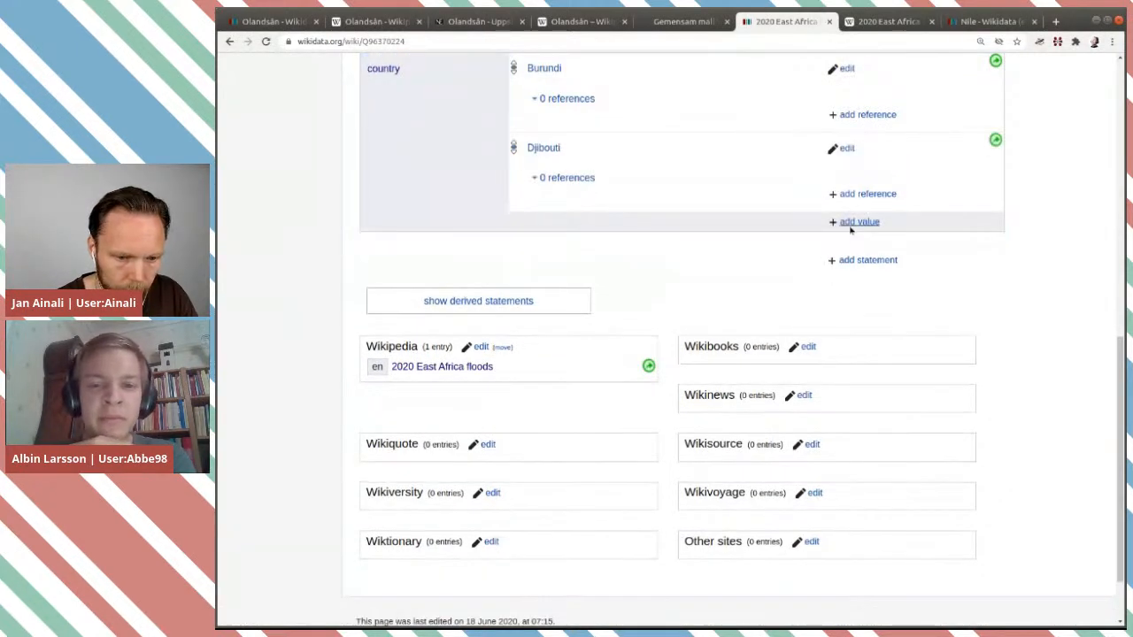
Step: Add and publish Ethiopia as an additional value of the floods item's country statement
left_click(851, 222)
type("ethi")
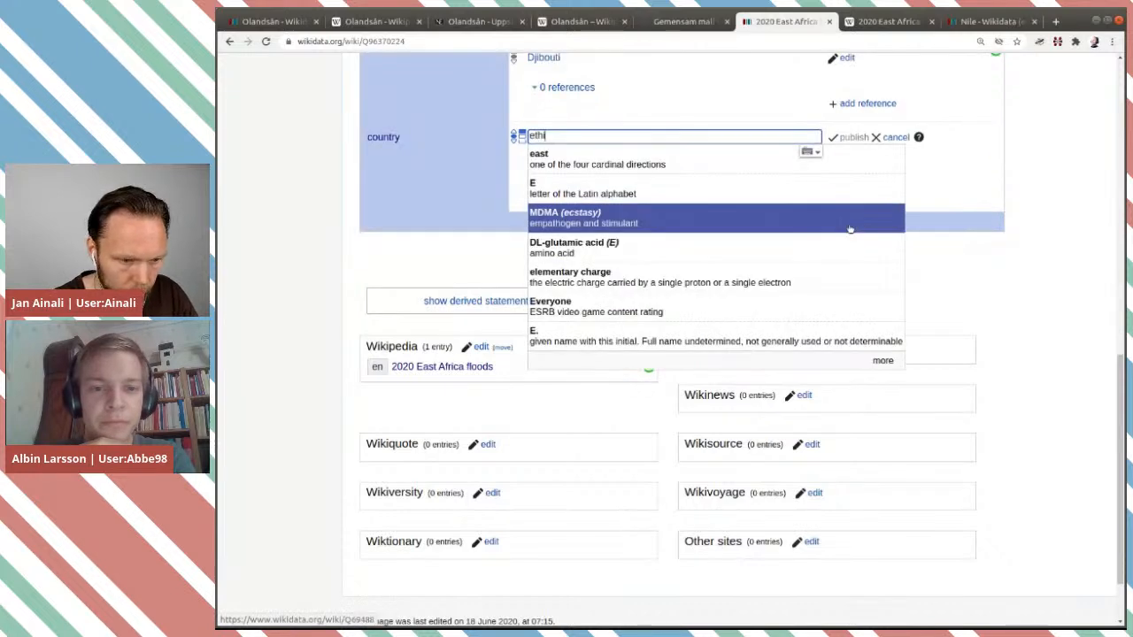
left_click(759, 200)
left_click(845, 140)
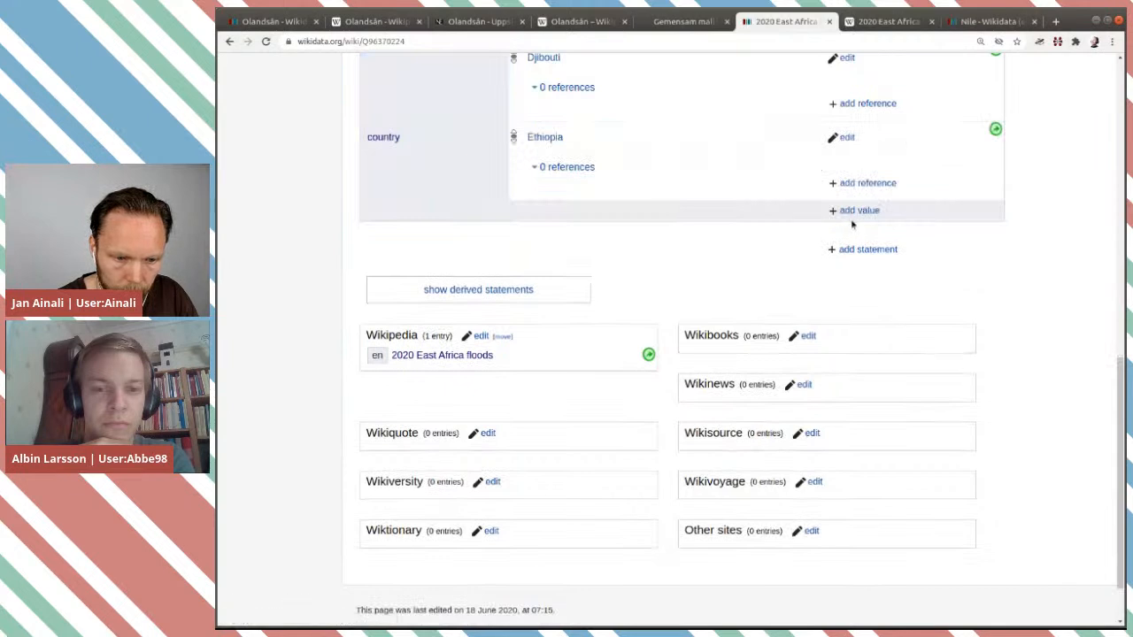
Step: Add Uganda as another value of the floods item's country statement
left_click(852, 214)
type("uganda")
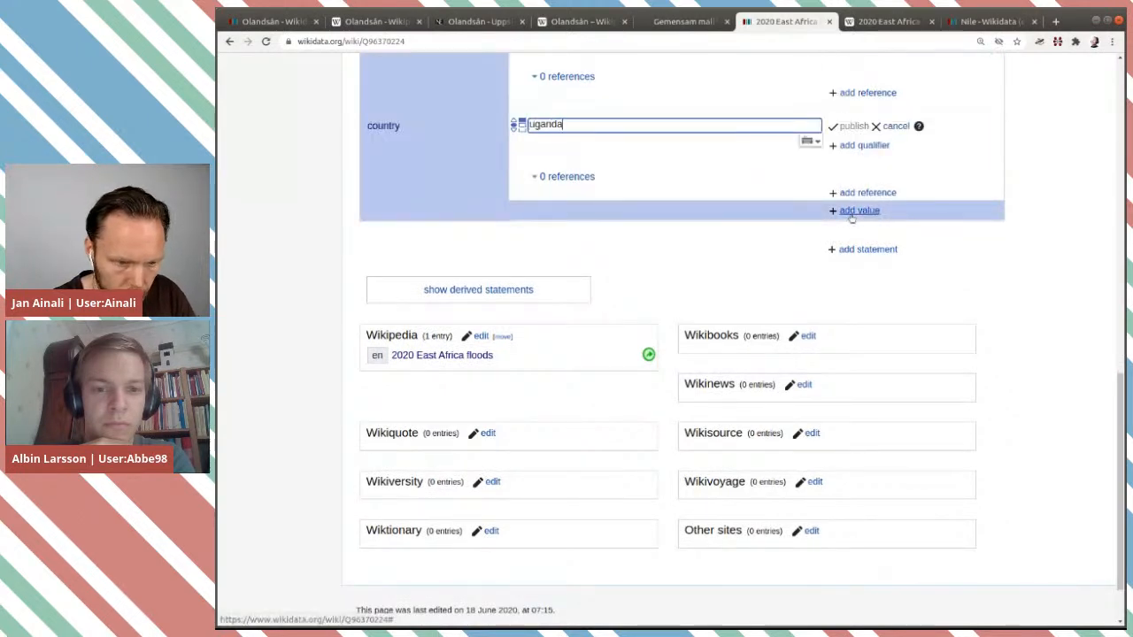
Step: Publish Uganda and the Democratic Republic of the Congo as country values, checking the countries against the Wikipedia article
left_click(702, 157)
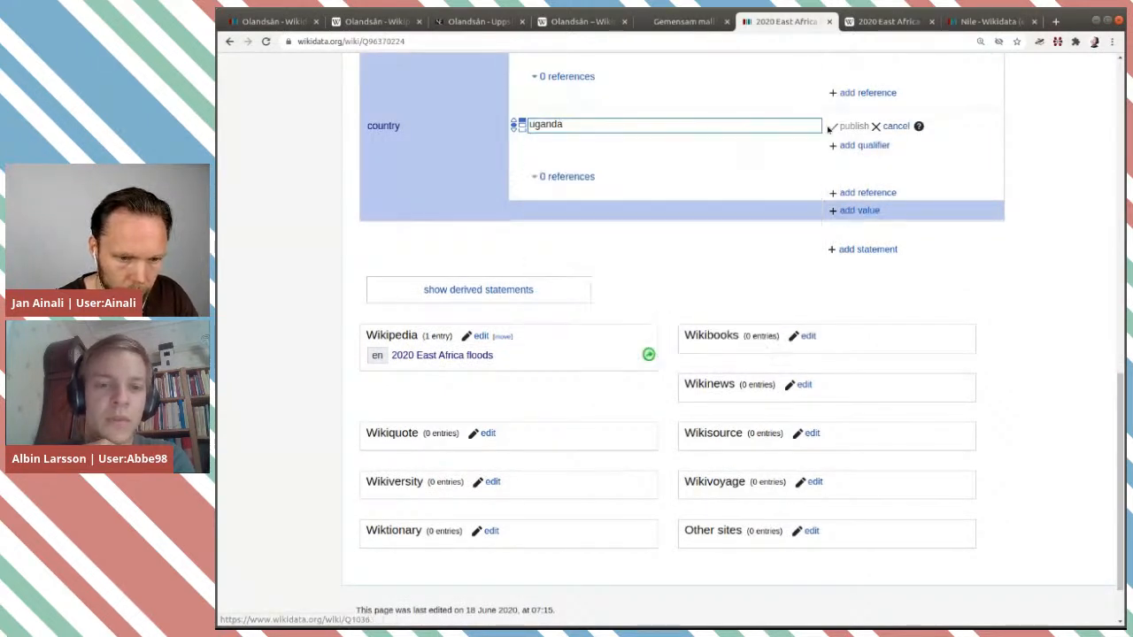
left_click(843, 127)
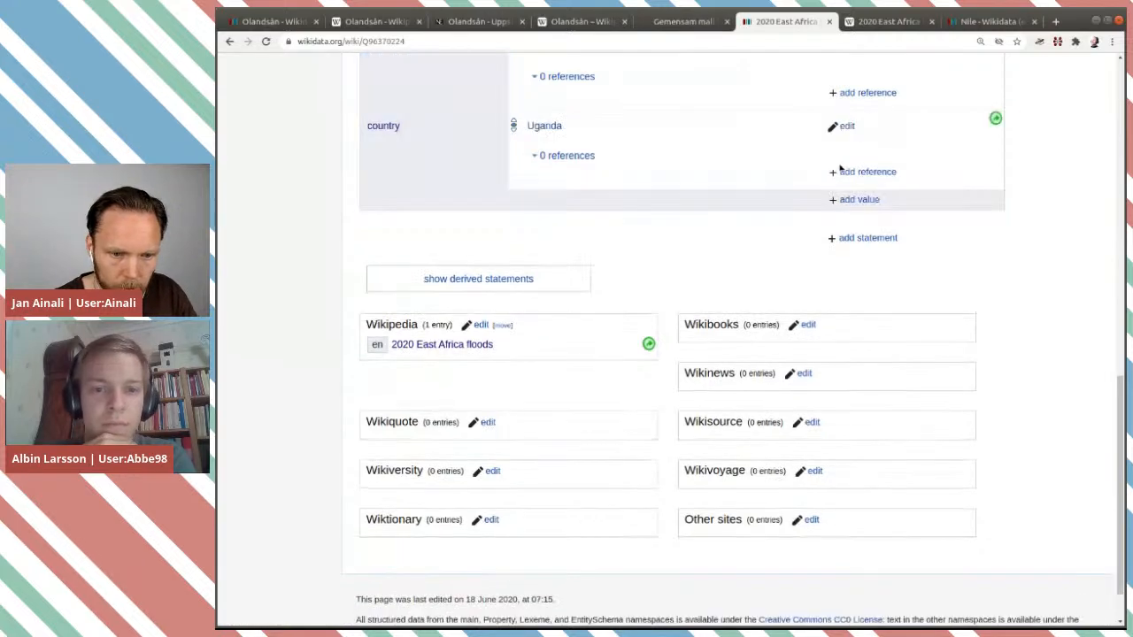
key("ctrl+Tab")
scroll(761, 357, "down", 3)
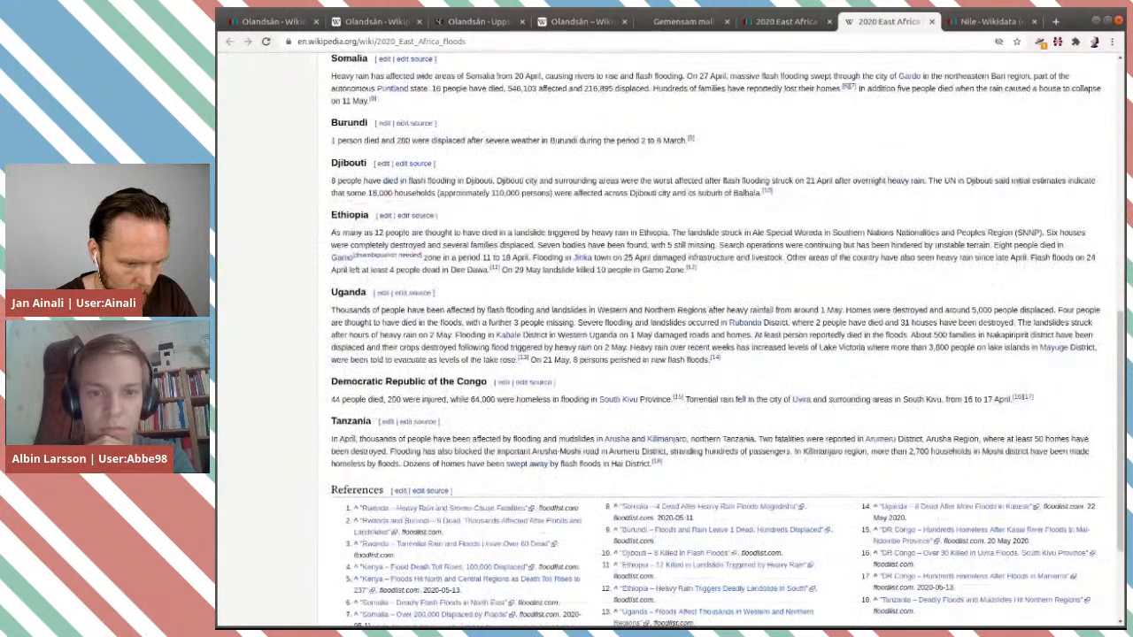
key("ctrl+shift+Tab")
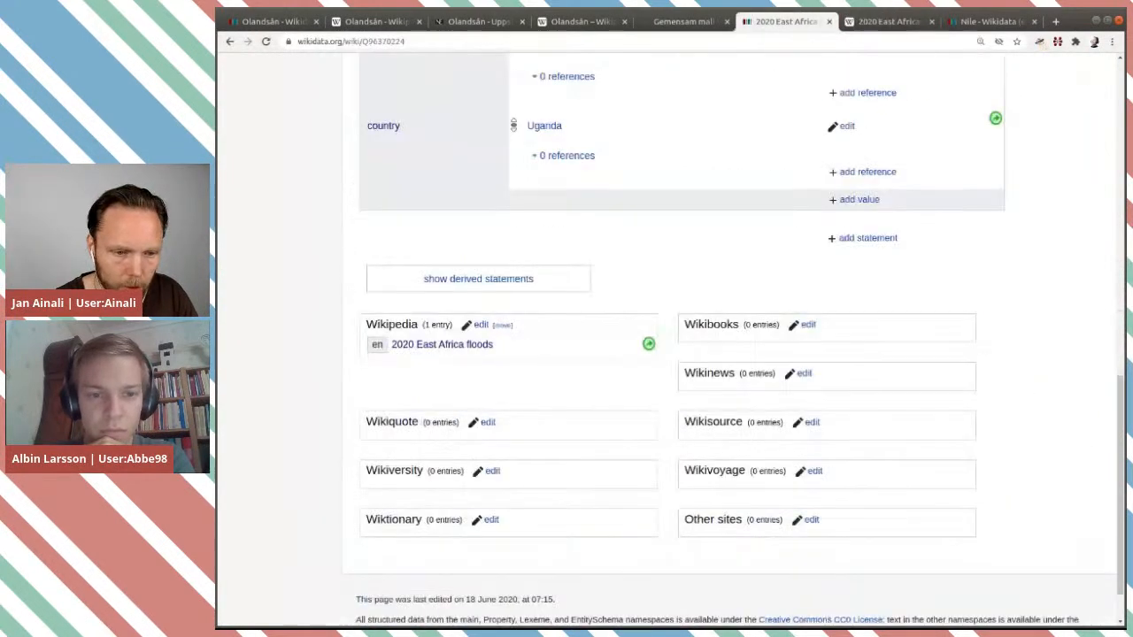
left_click(851, 199)
type("democ")
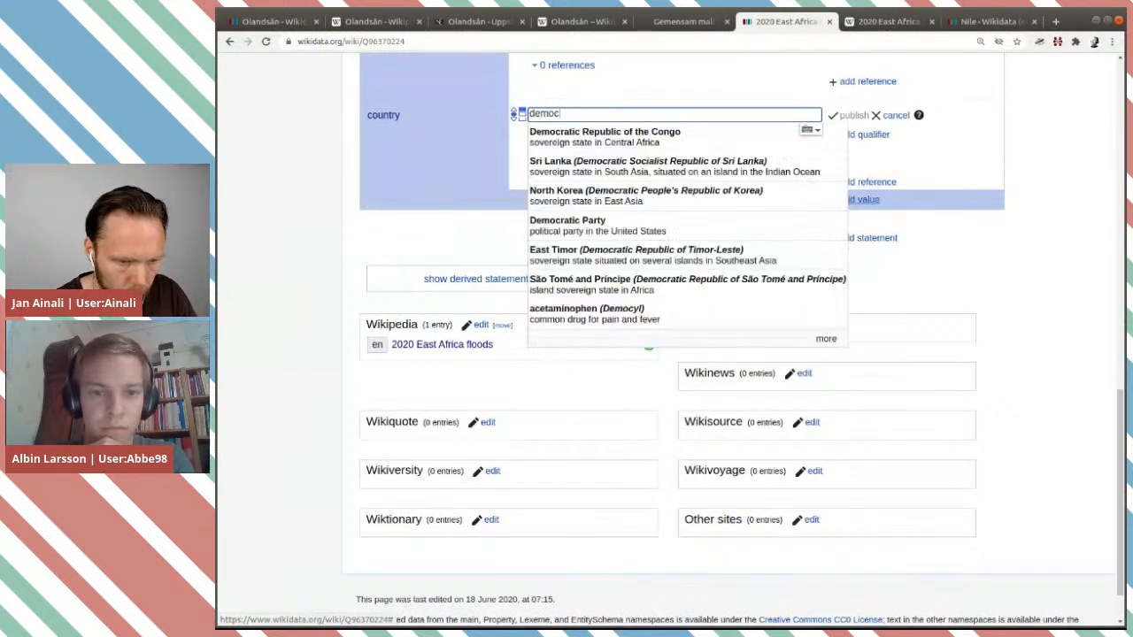
left_click(718, 140)
left_click(853, 116)
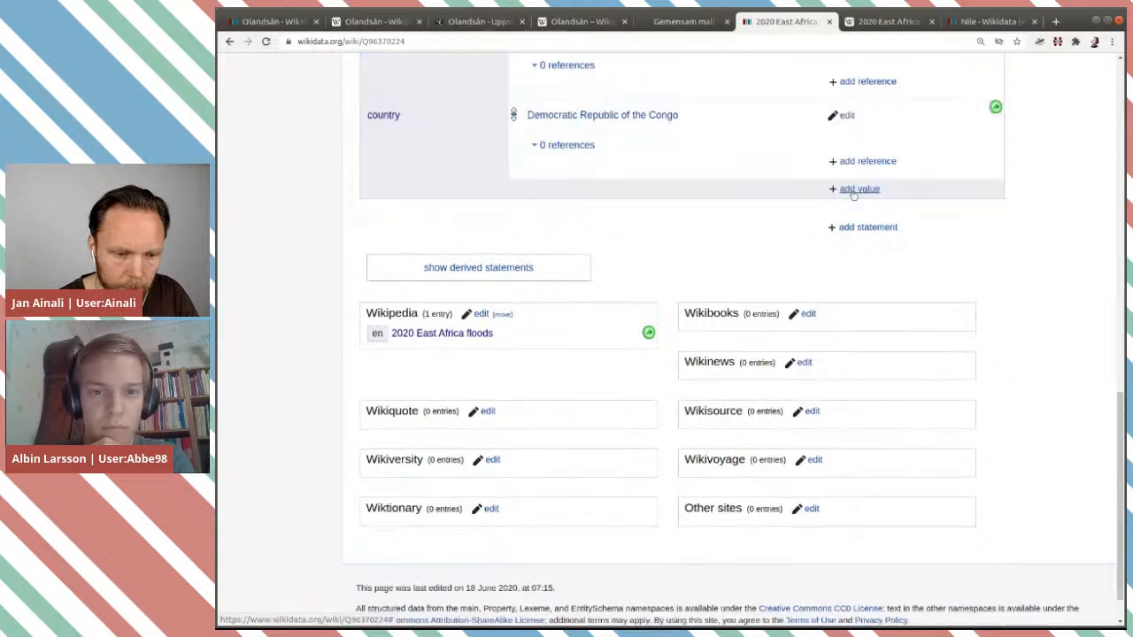
Step: Add Tanzania, the sovereign state in Africa, as another country value and publish it
left_click(852, 192)
type("tanza")
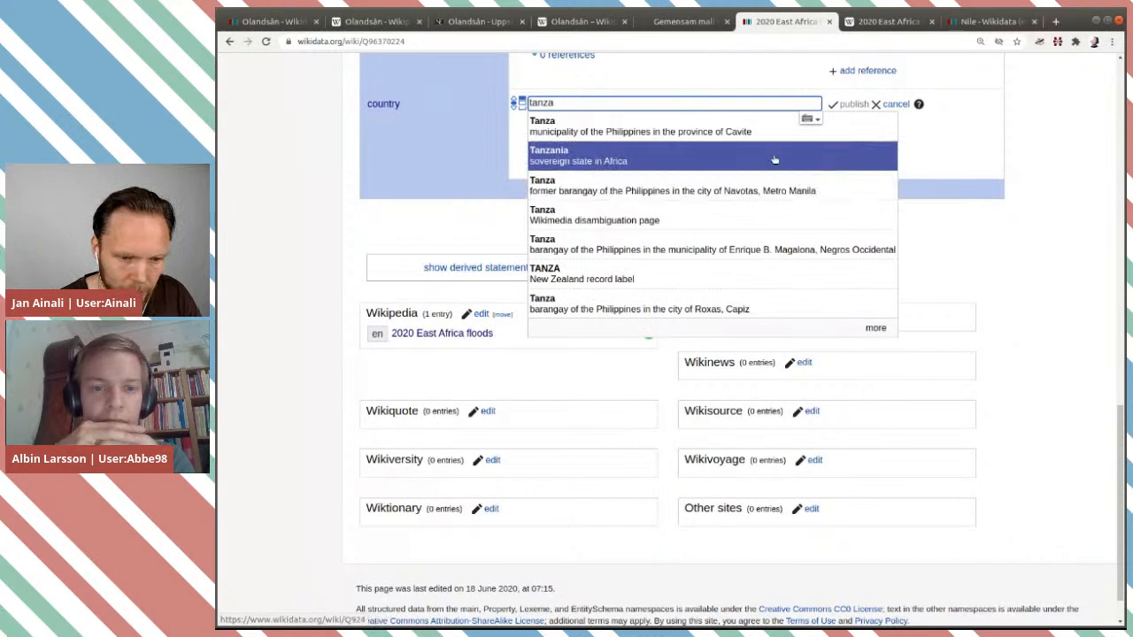
left_click(775, 160)
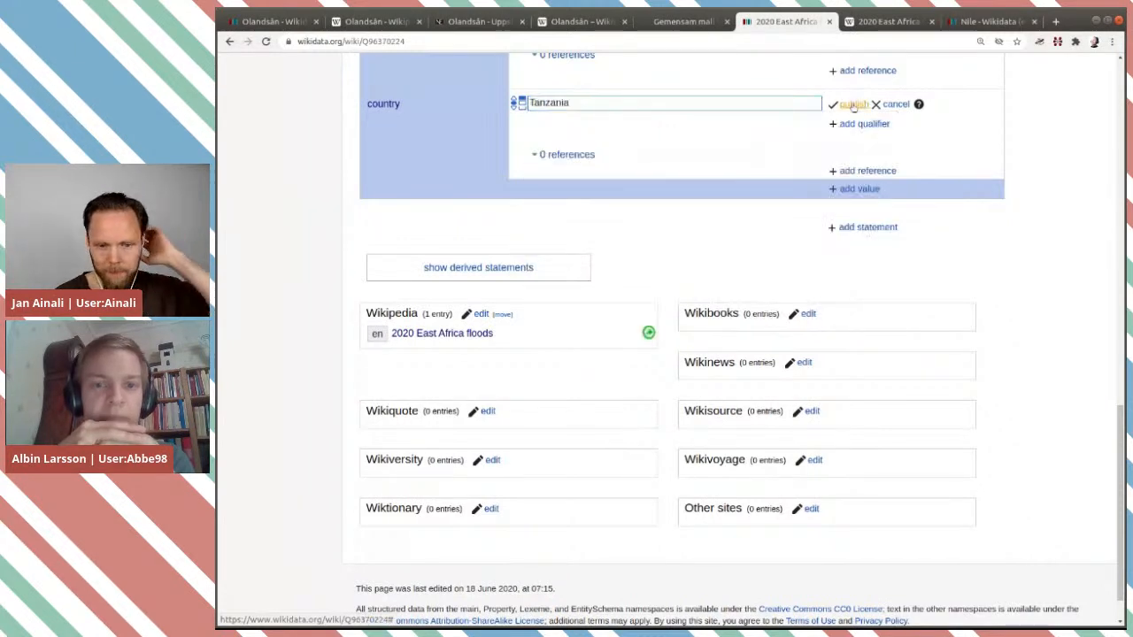
left_click(852, 105)
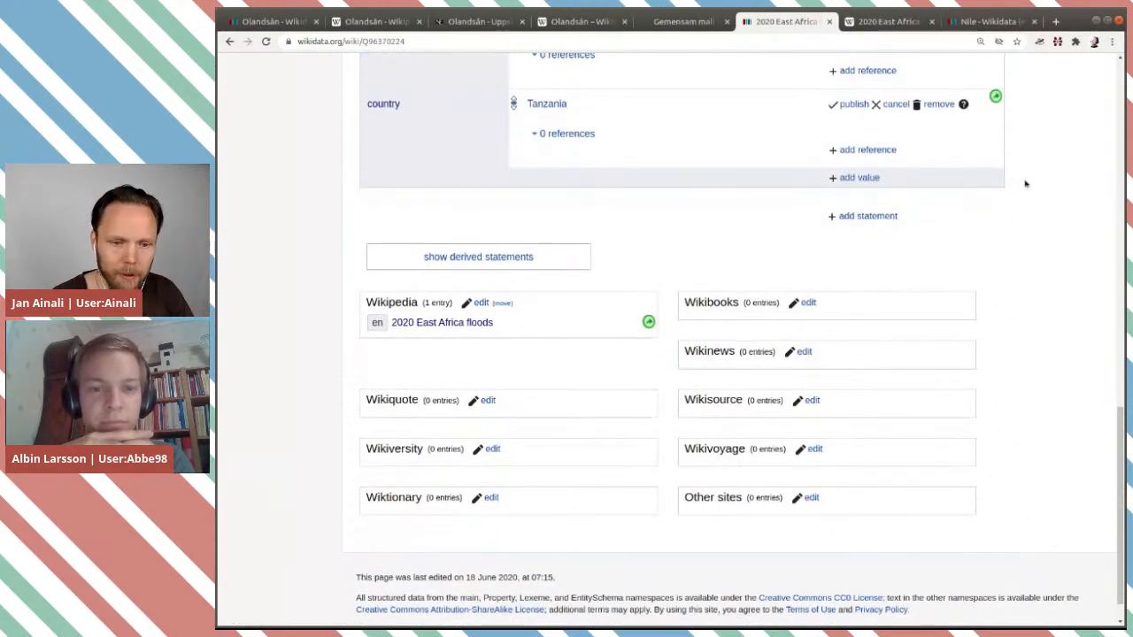
Step: Review the item's full list of country values and compare it with the country sections in the Wikipedia article
scroll(1008, 247, "up", 5)
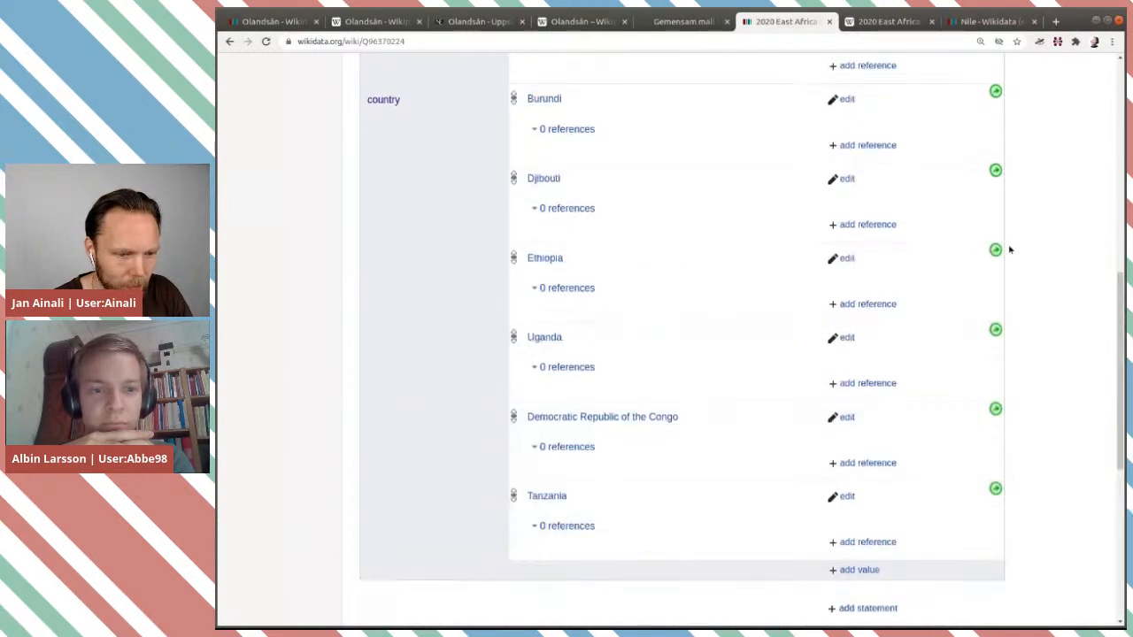
scroll(1009, 249, "up", 5)
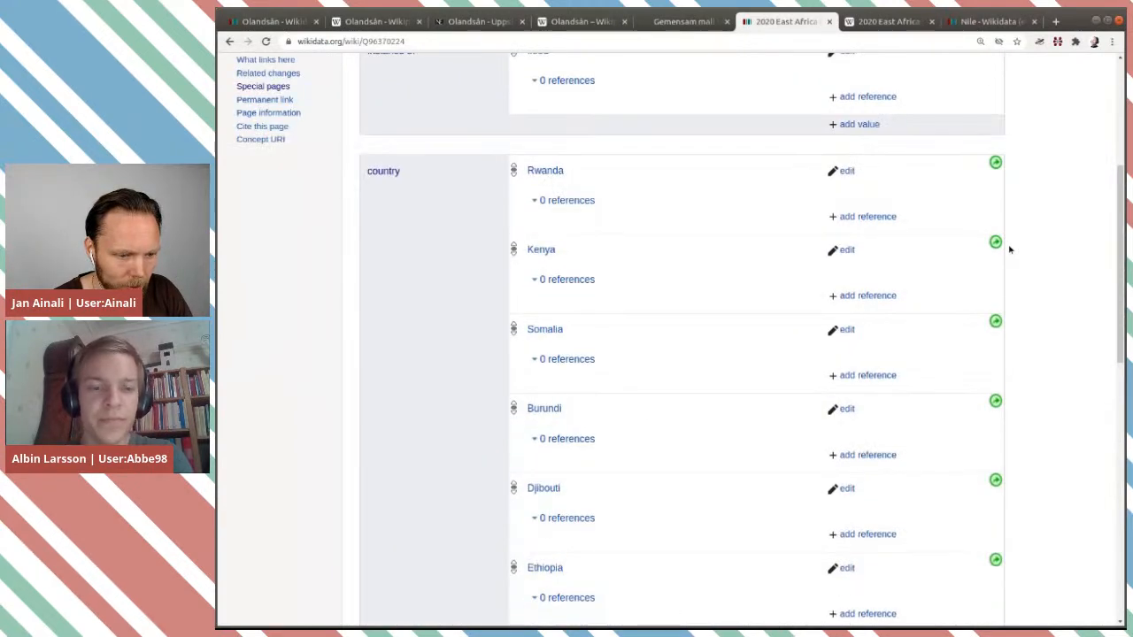
scroll(1009, 249, "up", 2)
scroll(1009, 249, "down", 4)
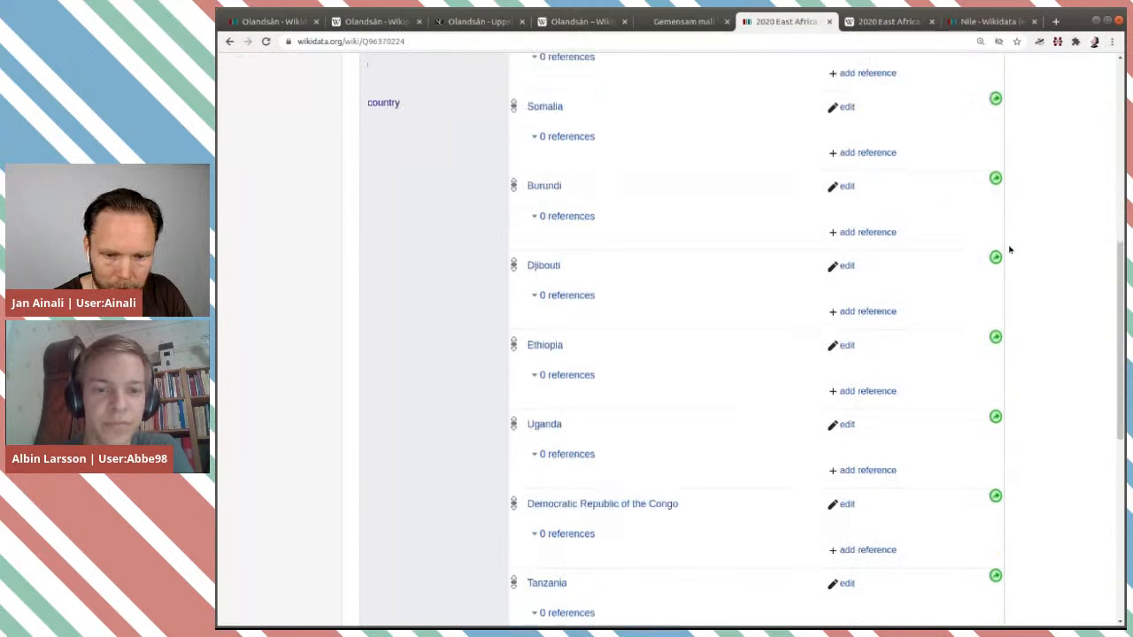
scroll(1008, 250, "down", 4)
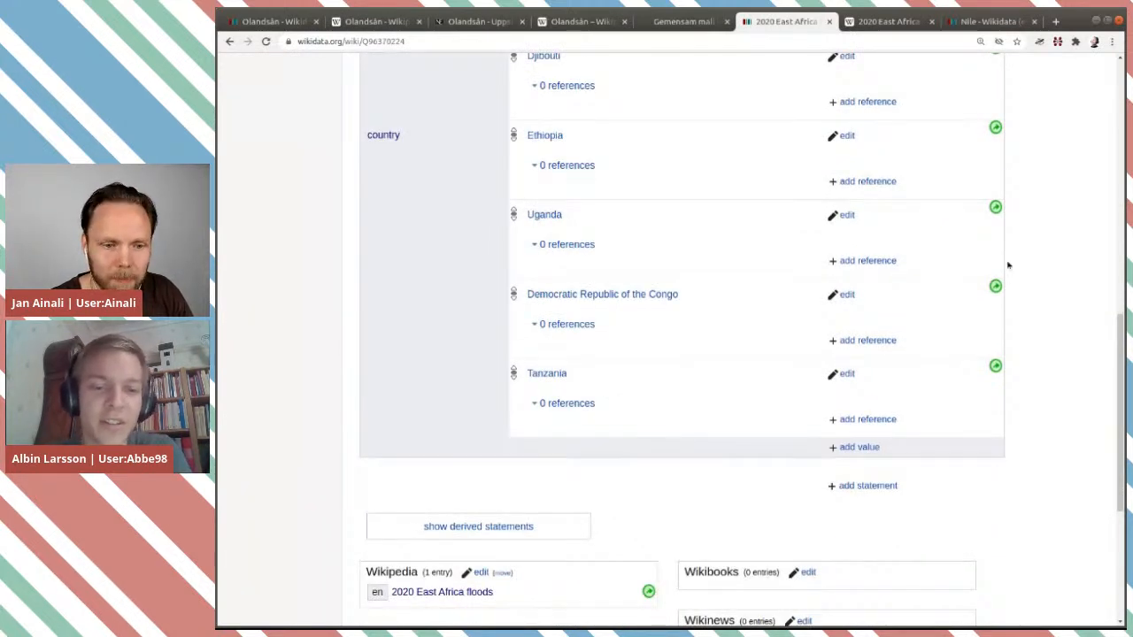
key("ctrl+Tab")
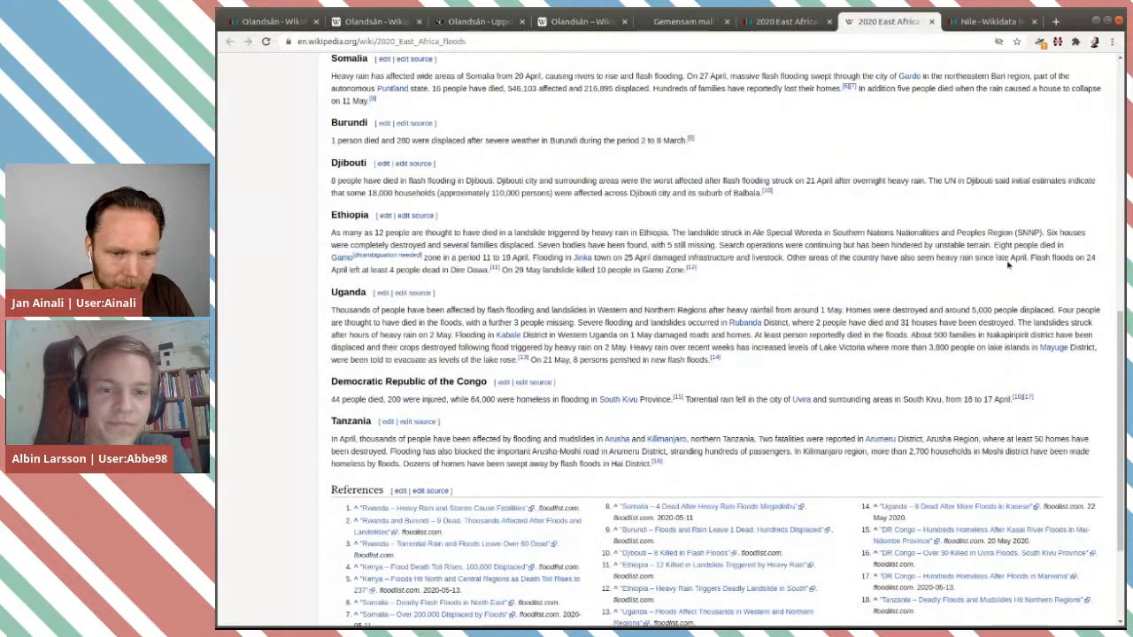
key("ctrl+shift+Tab")
Step: Add a start time statement with the value 2020-03 and publish it
scroll(895, 410, "down", 2)
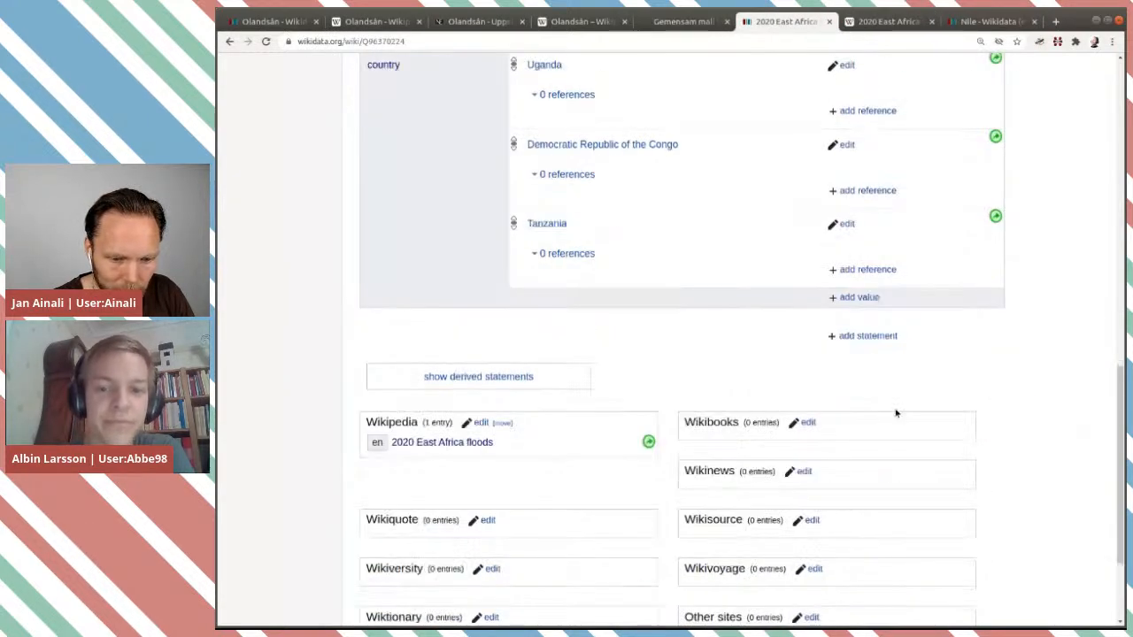
left_click(875, 336)
type("st")
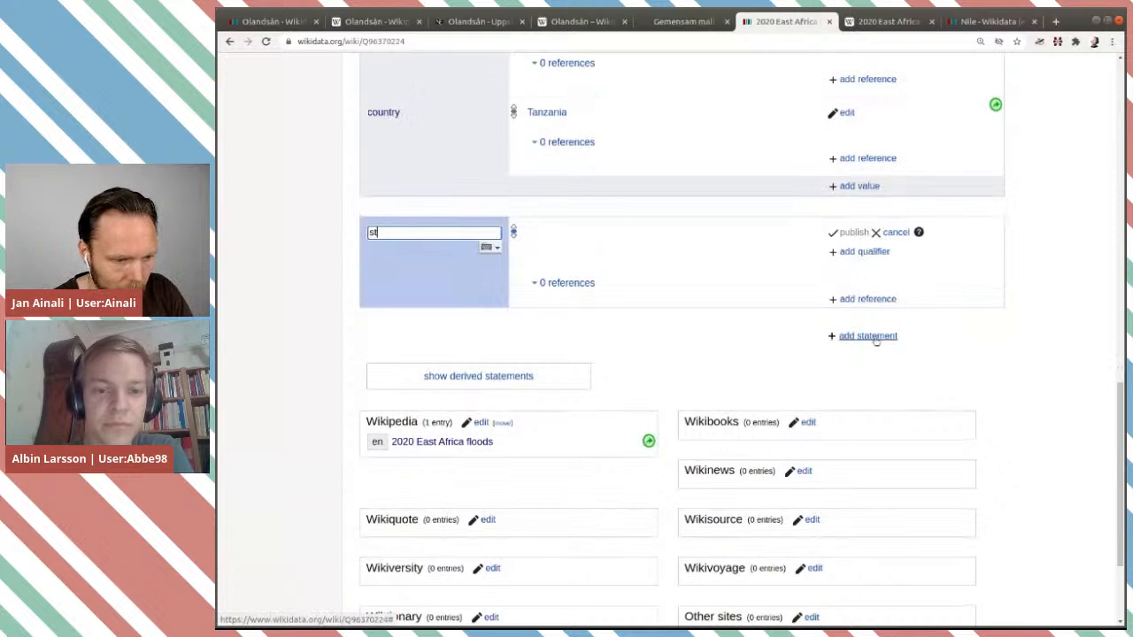
left_click(717, 254)
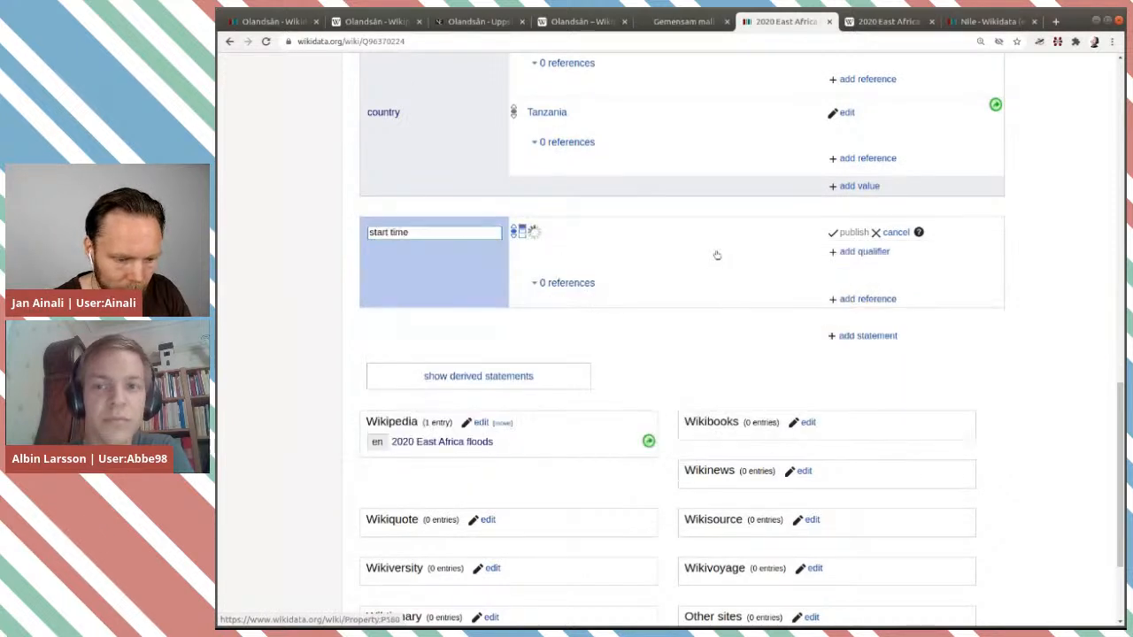
type("2020")
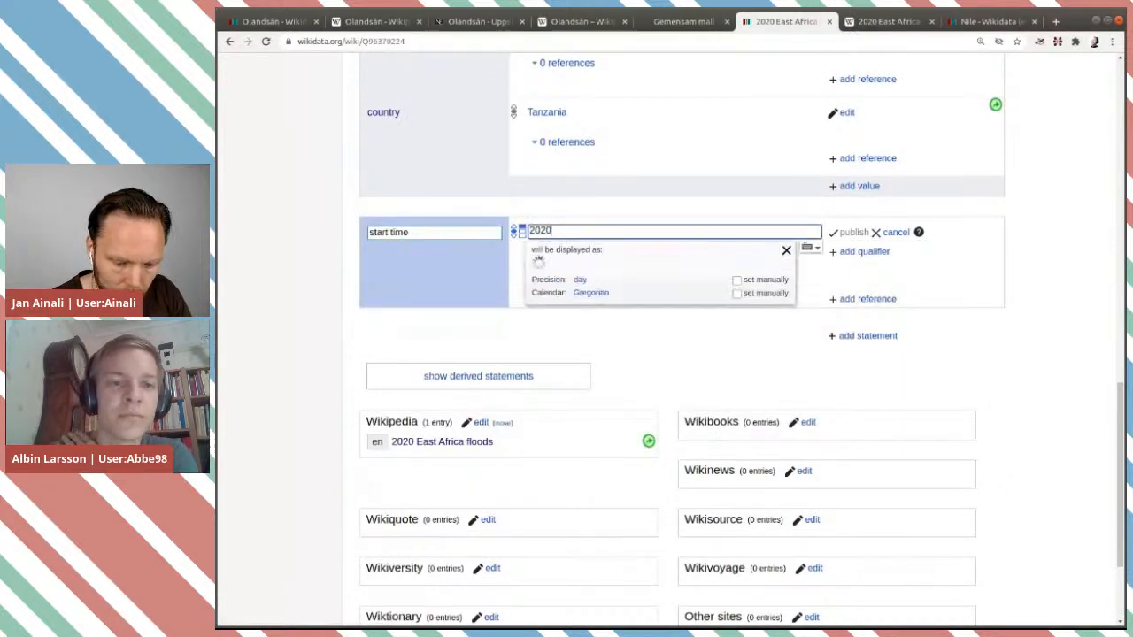
type("-03")
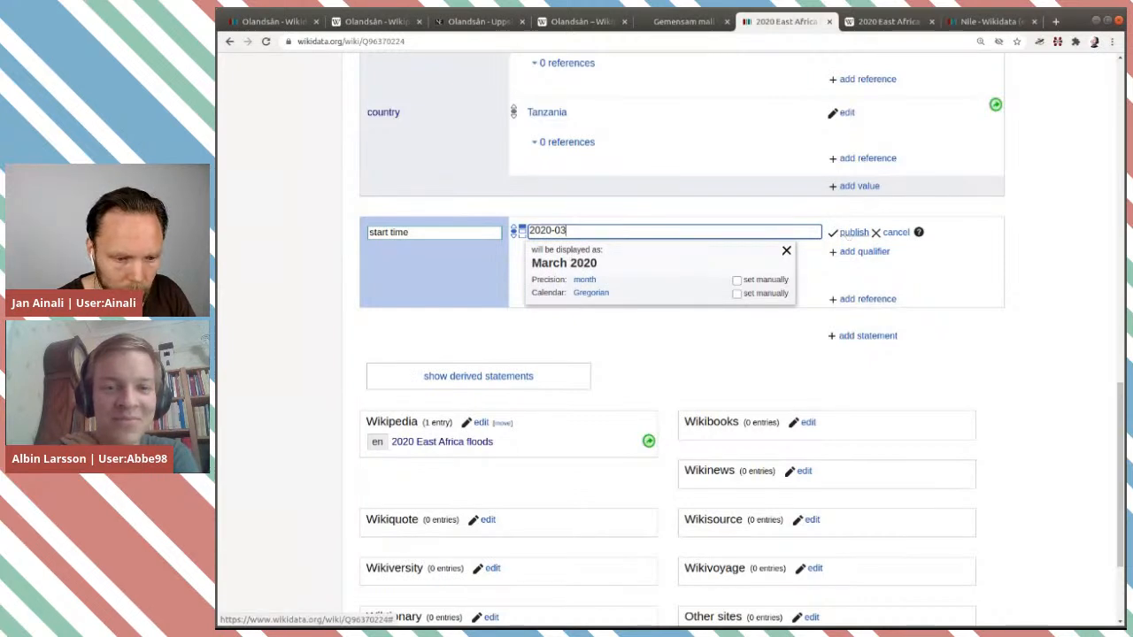
left_click(848, 233)
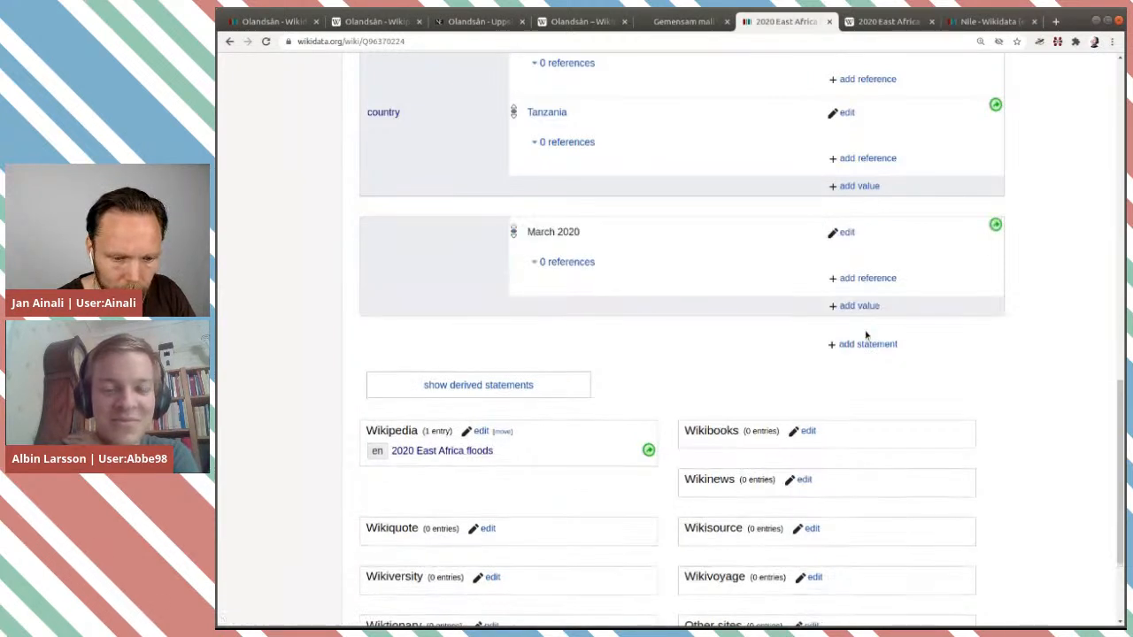
Step: Add an end time statement with the value 2020-05 and publish it
left_click(861, 346)
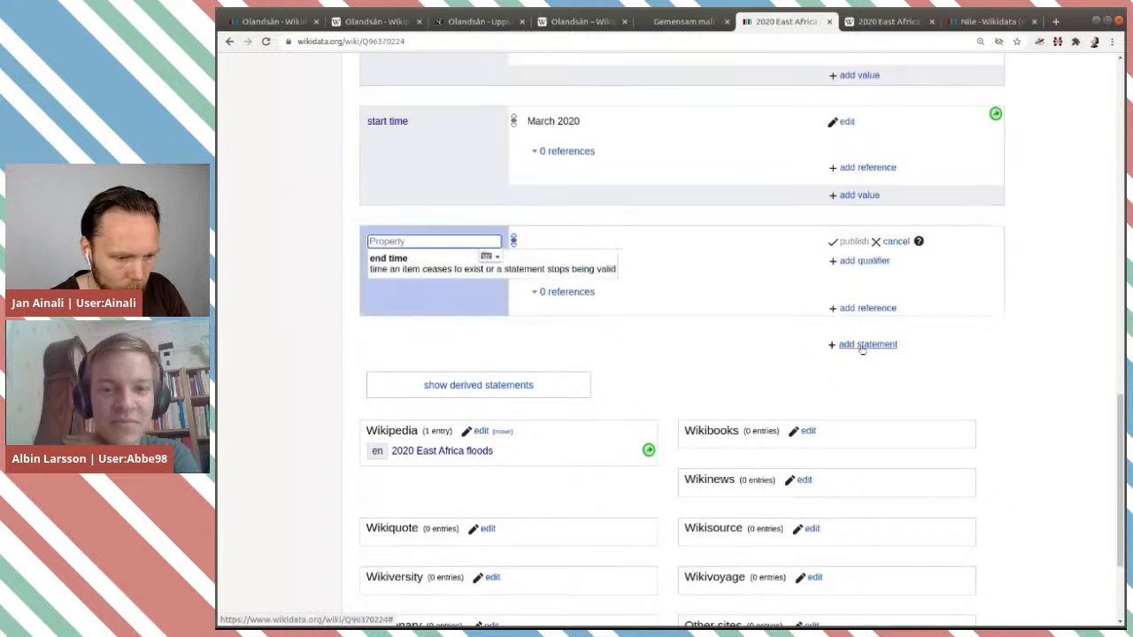
left_click(554, 264)
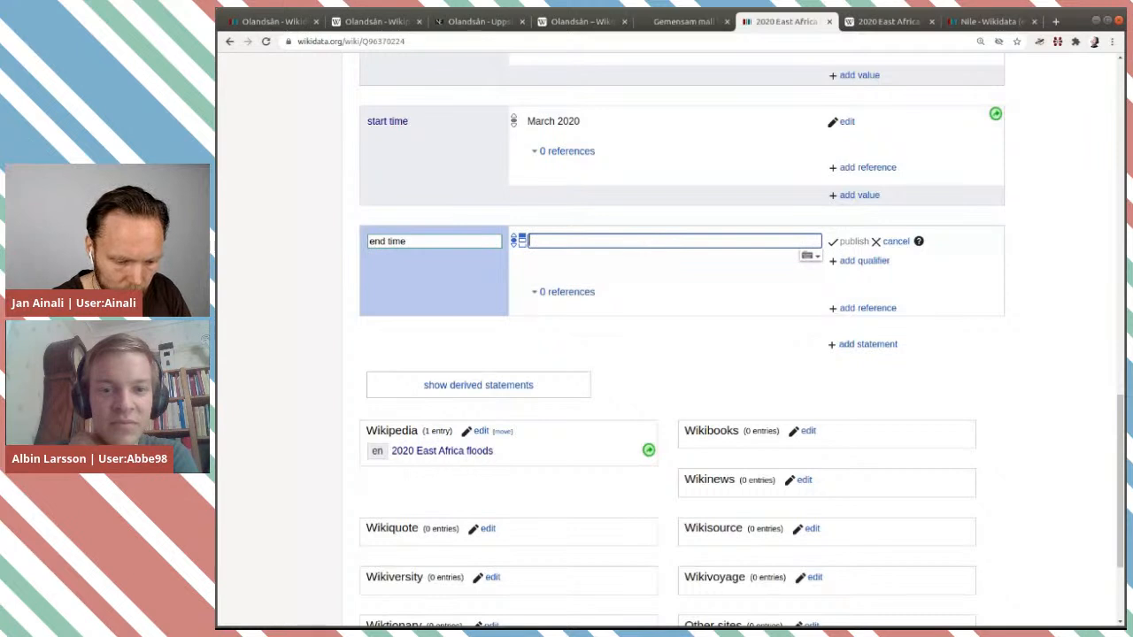
type("2020")
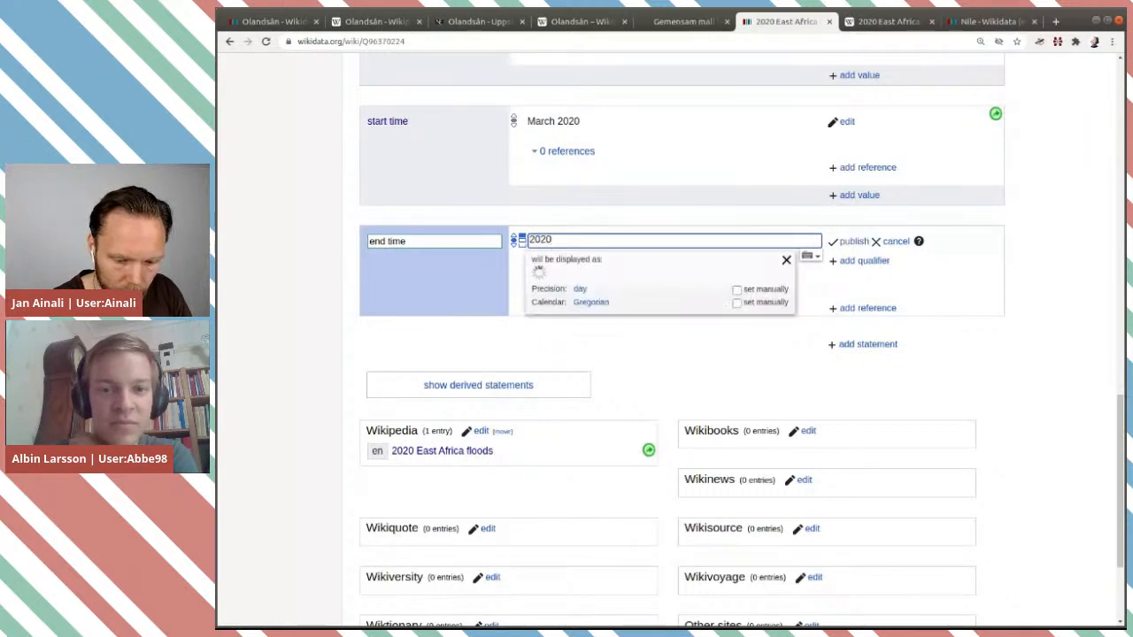
type("-05")
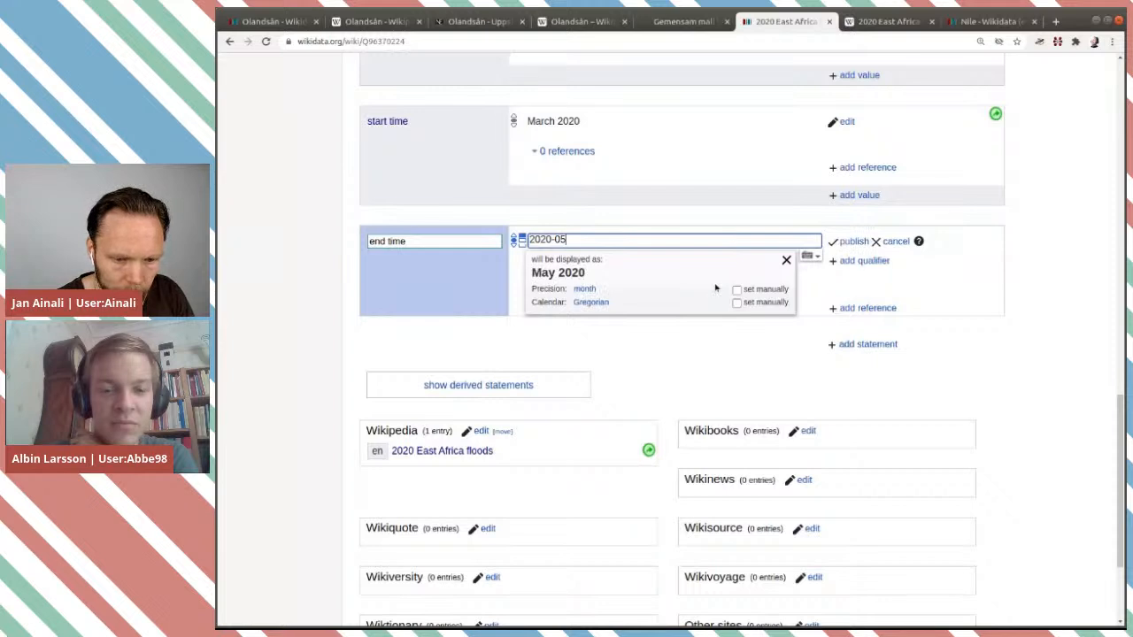
left_click(848, 241)
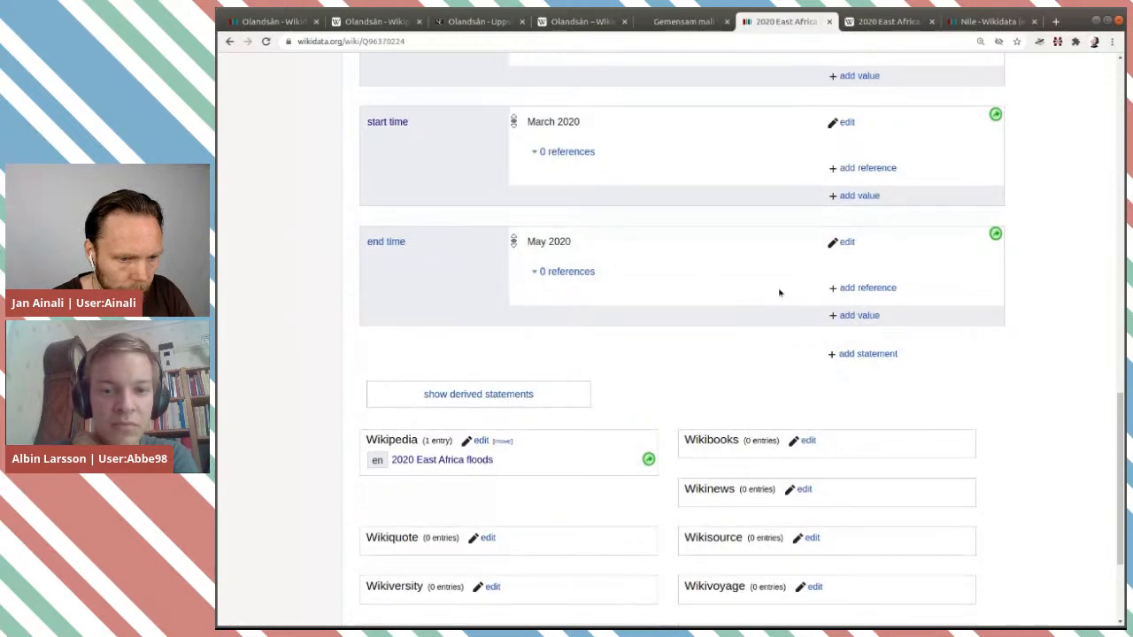
Step: Review the item's labels and its instance of, country, start time and end time statements
scroll(778, 293, "up", 5)
scroll(780, 293, "down", 3)
scroll(779, 293, "up", 5)
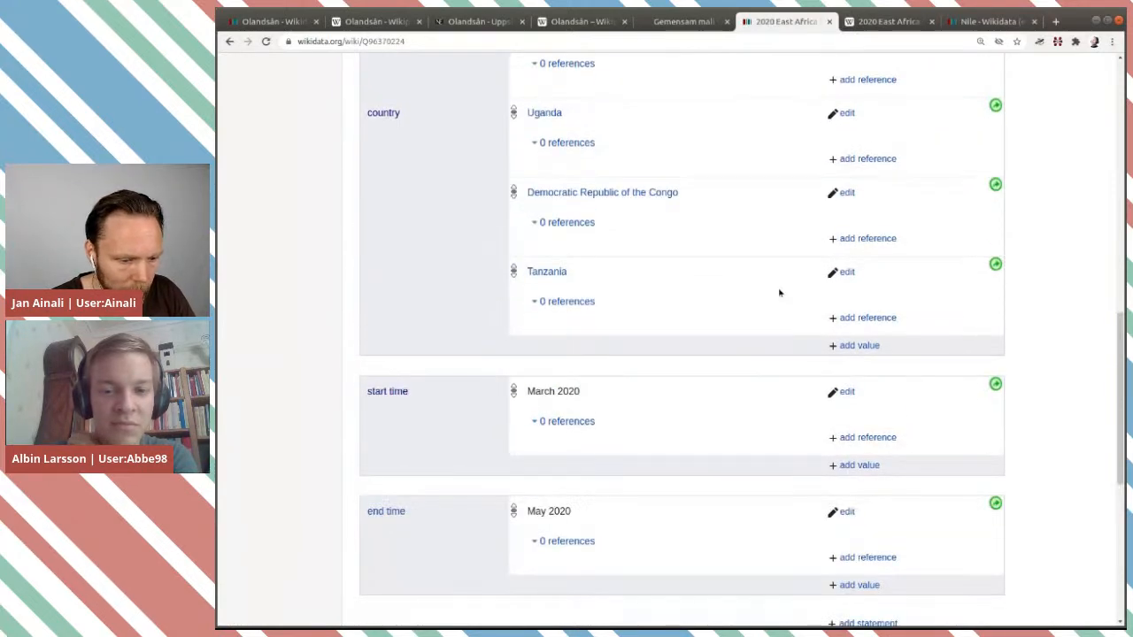
scroll(780, 293, "down", 3)
scroll(779, 293, "up", 12)
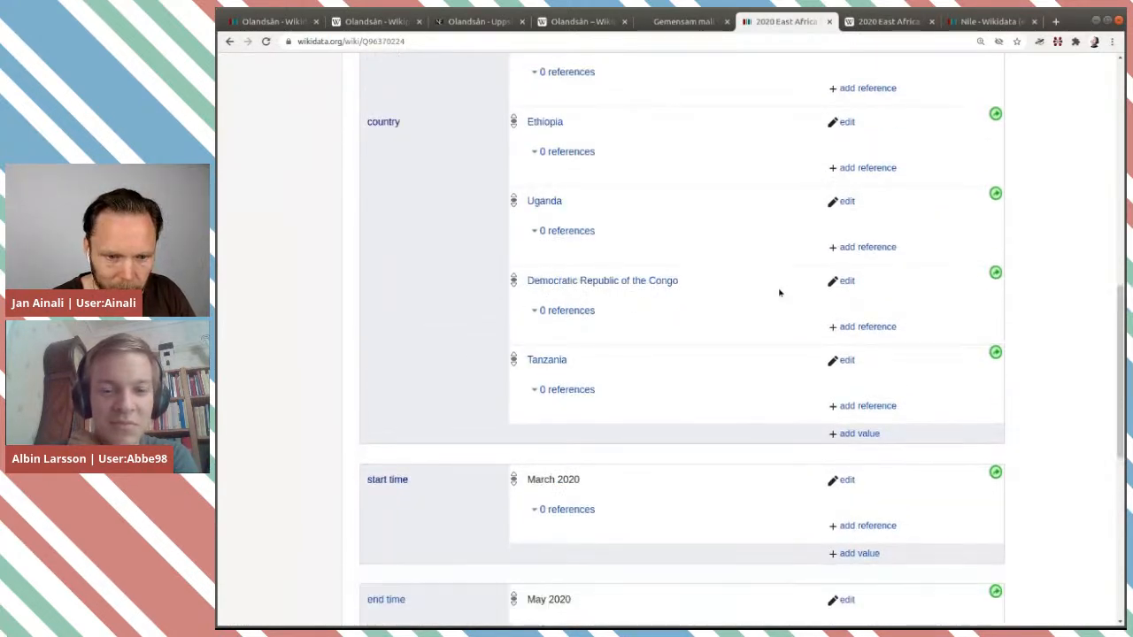
scroll(779, 293, "up", 4)
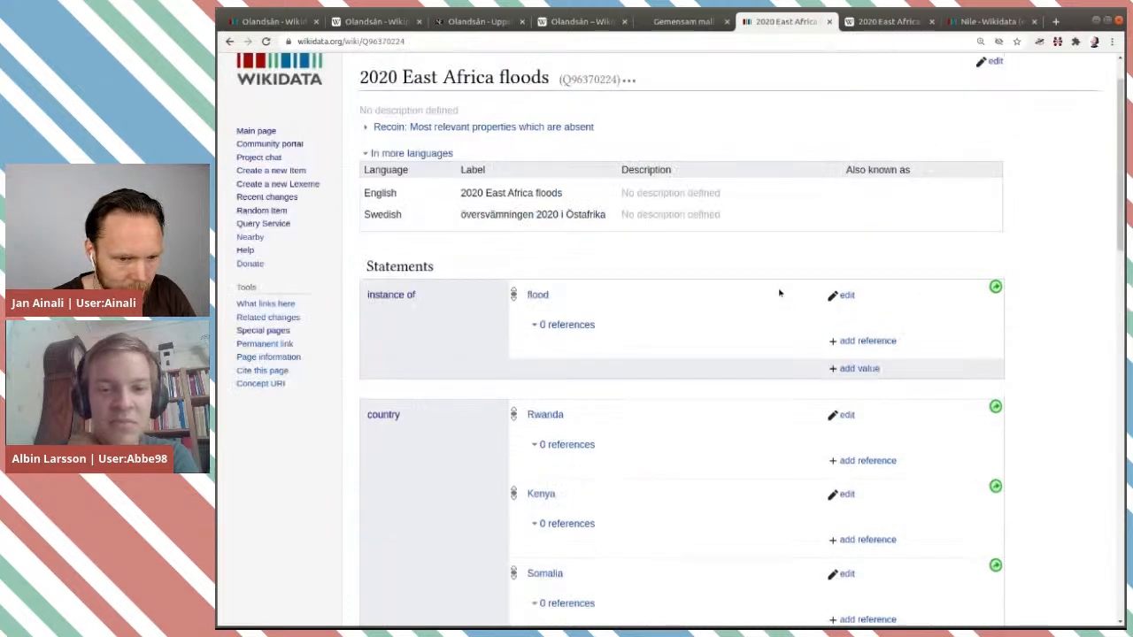
scroll(779, 293, "down", 5)
scroll(778, 274, "down", 1)
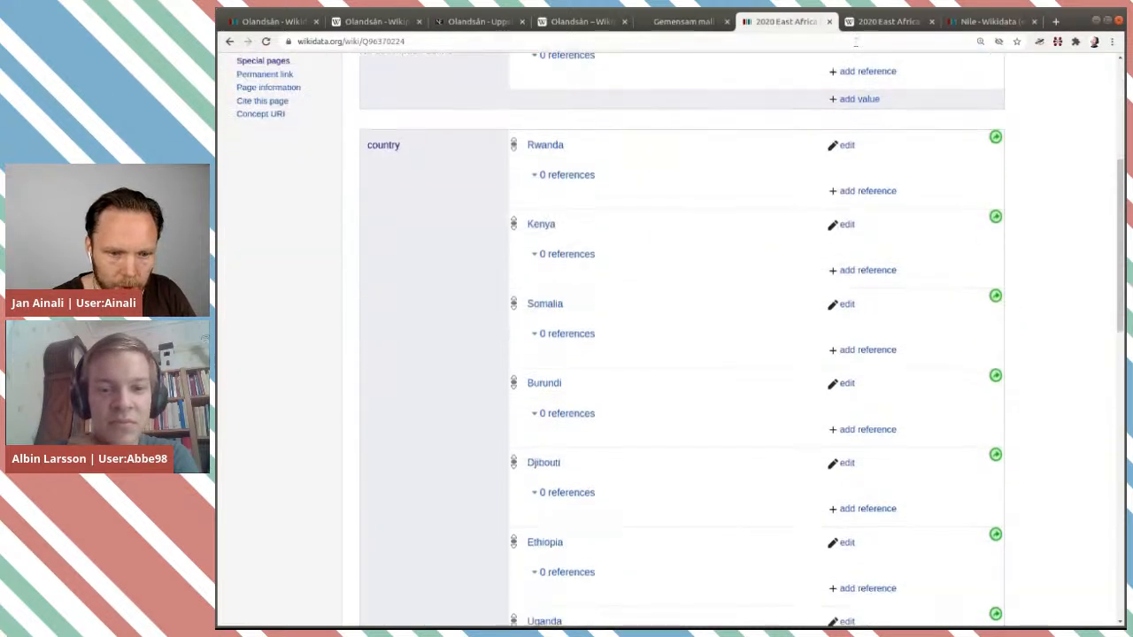
Step: Examine the total and per-country deaths in the Wikipedia article's infobox, and return to the end of the Wikidata item's statements
left_click(871, 24)
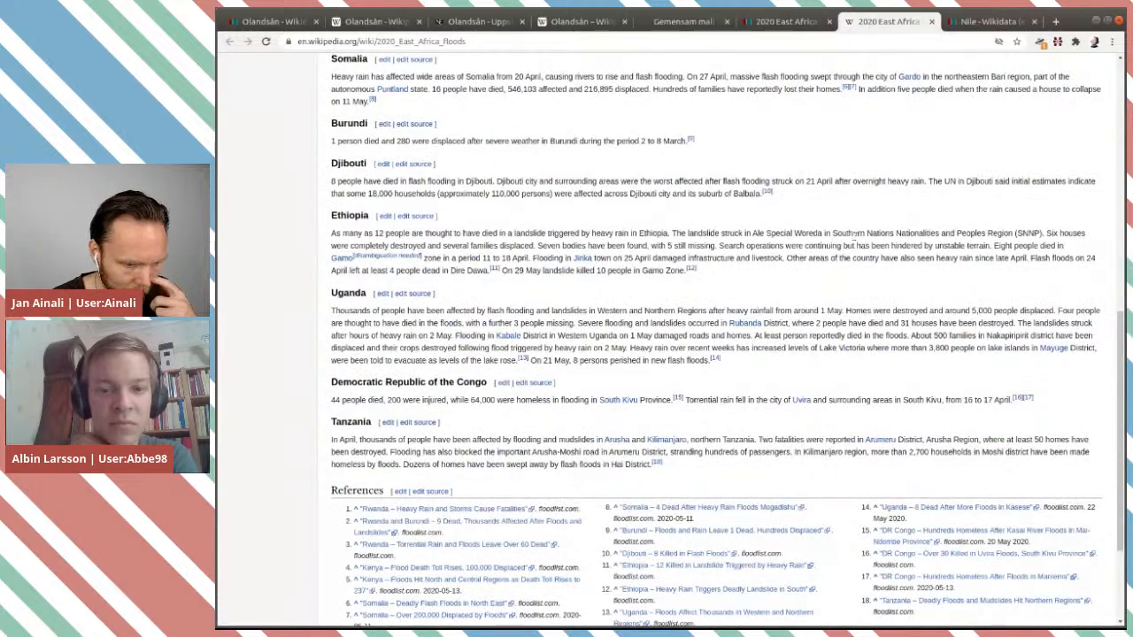
scroll(854, 233, "up", 2)
scroll(855, 238, "up", 6)
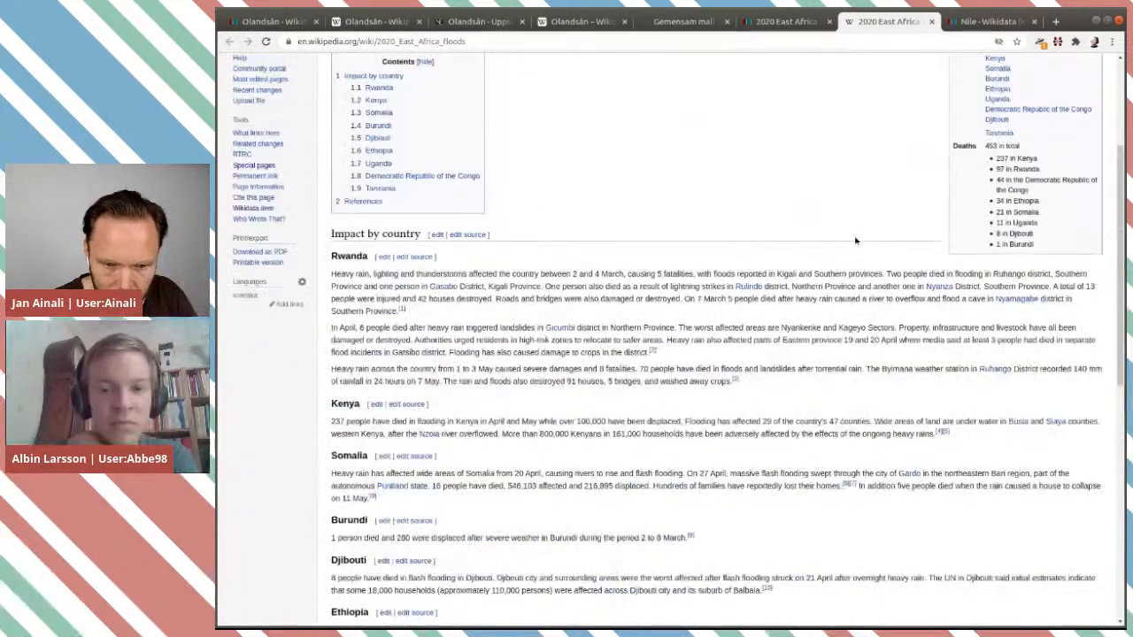
double_click(991, 168)
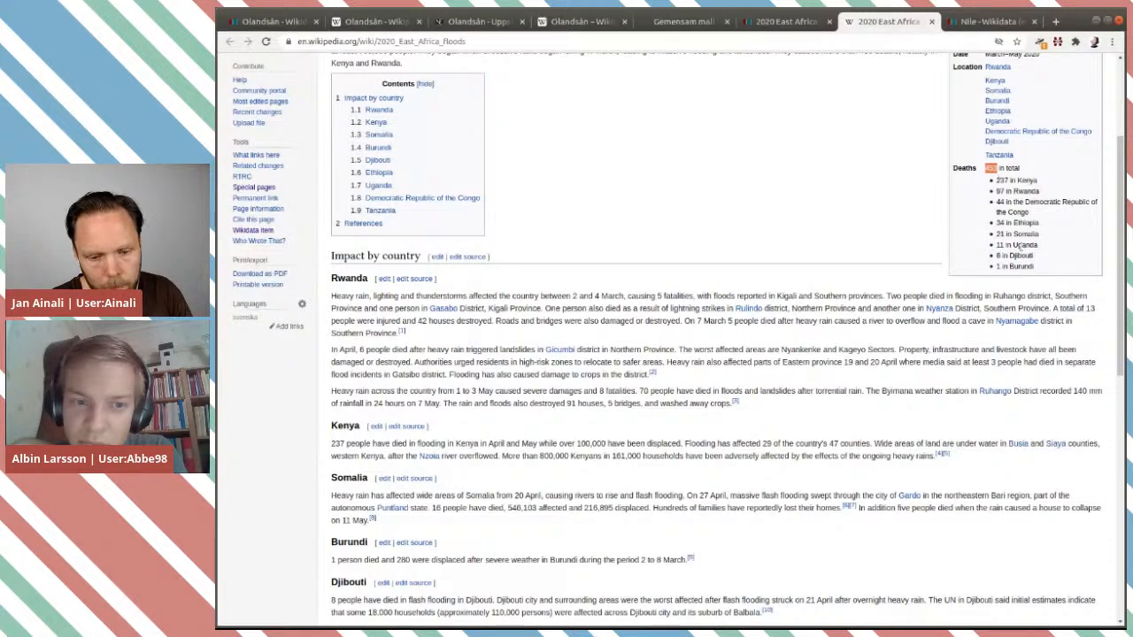
scroll(1020, 245, "down", 1)
scroll(1022, 267, "down", 2)
scroll(1024, 268, "up", 3)
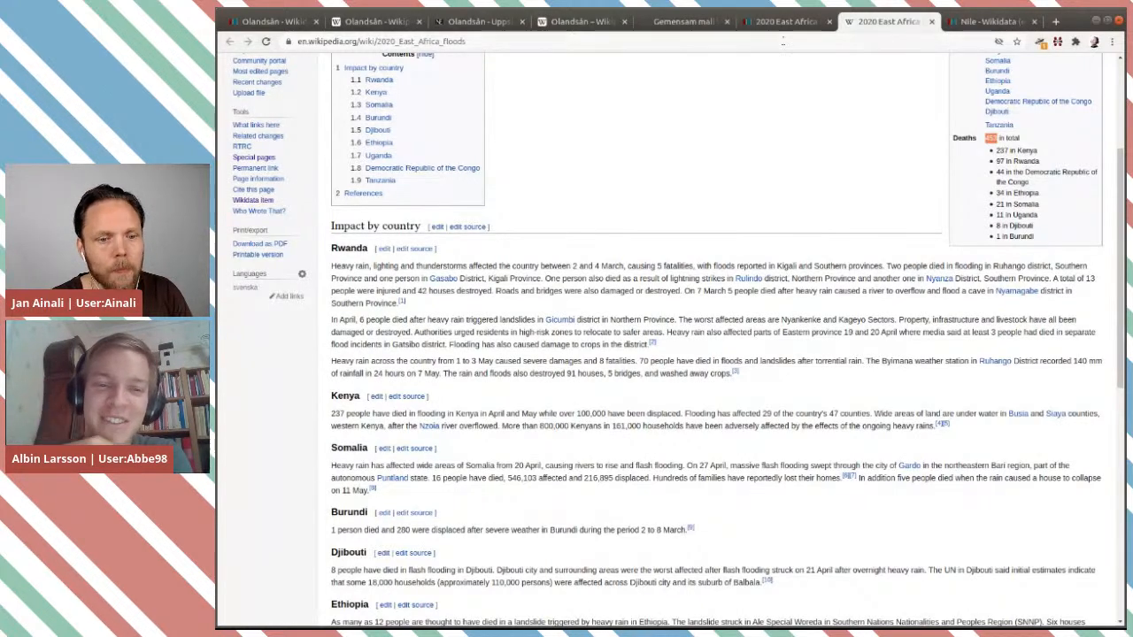
left_click(783, 22)
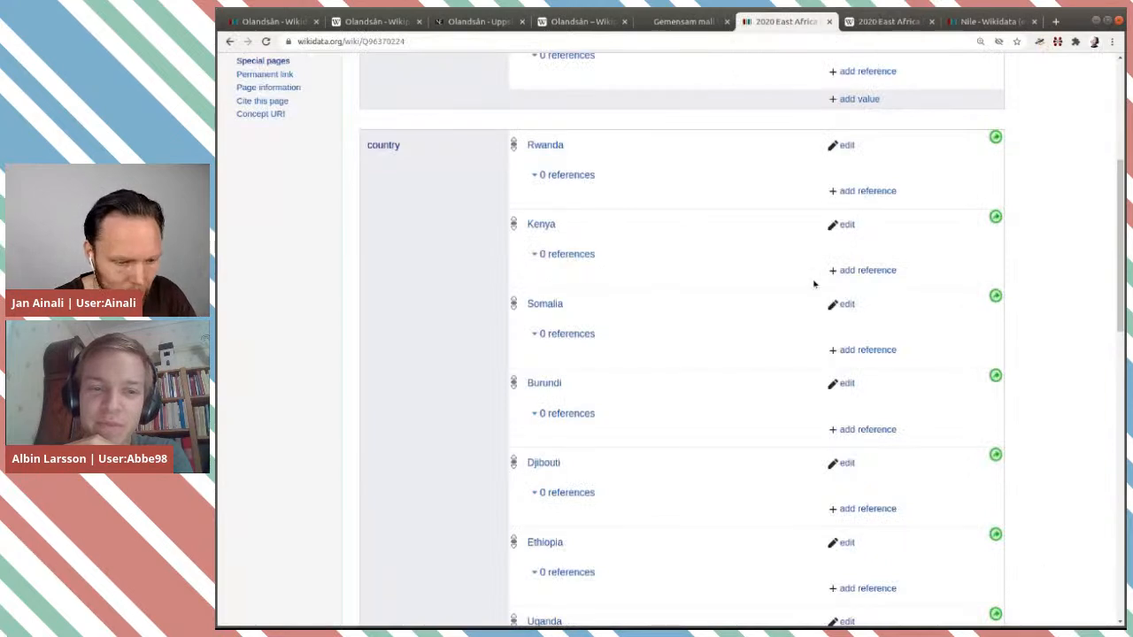
scroll(814, 284, "down", 7)
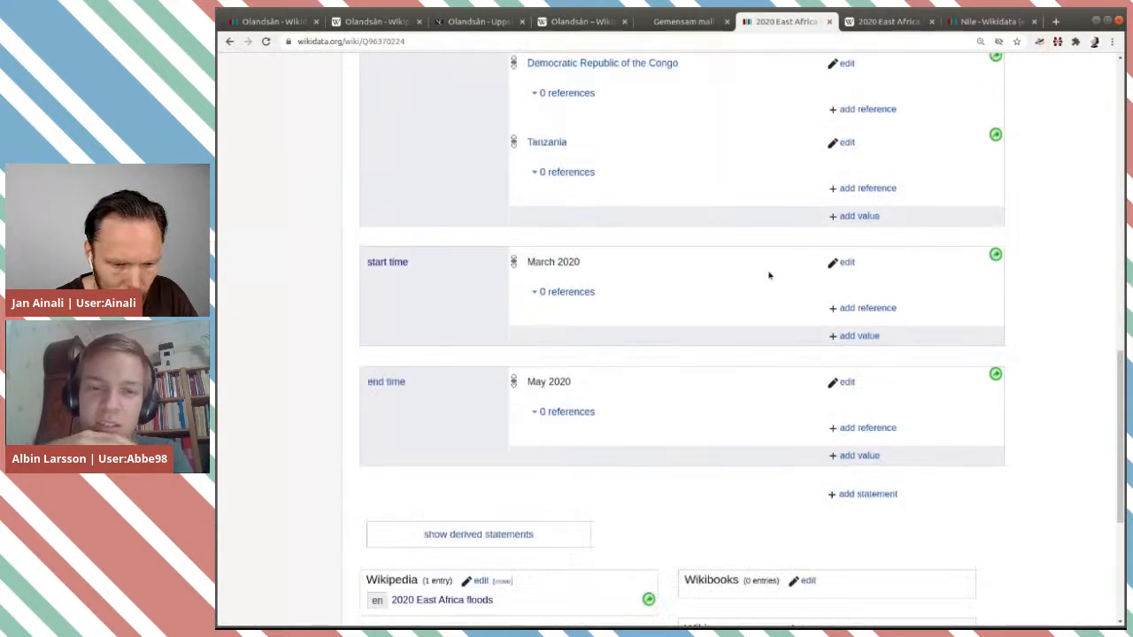
Step: Start a new statement at the end of the item with the property number of deaths
scroll(769, 275, "down", 3)
left_click(848, 323)
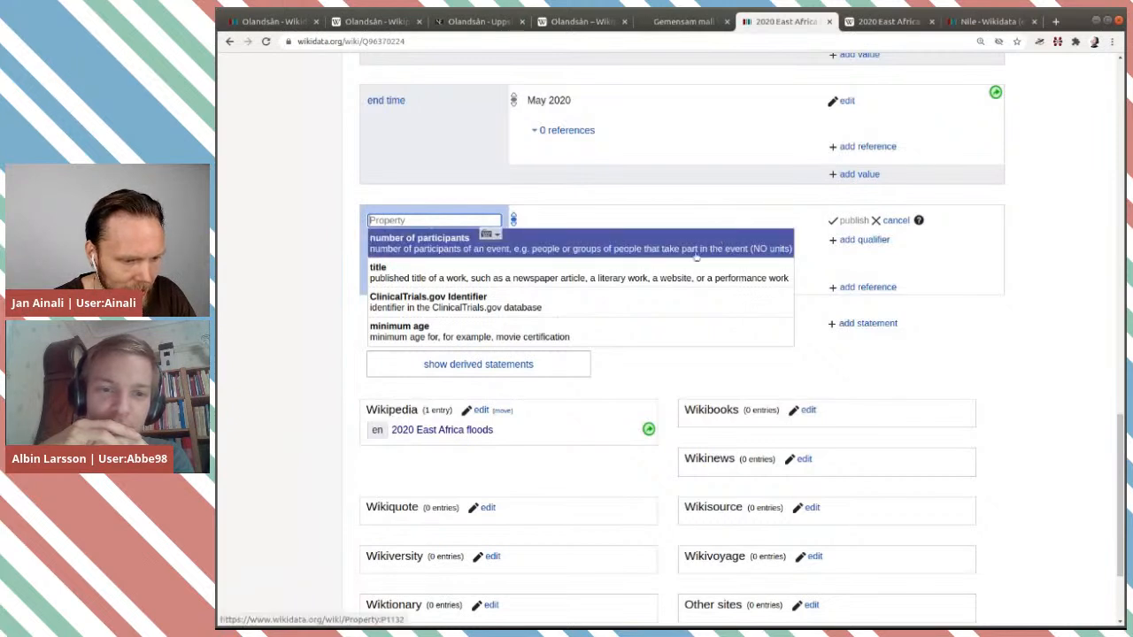
type("de")
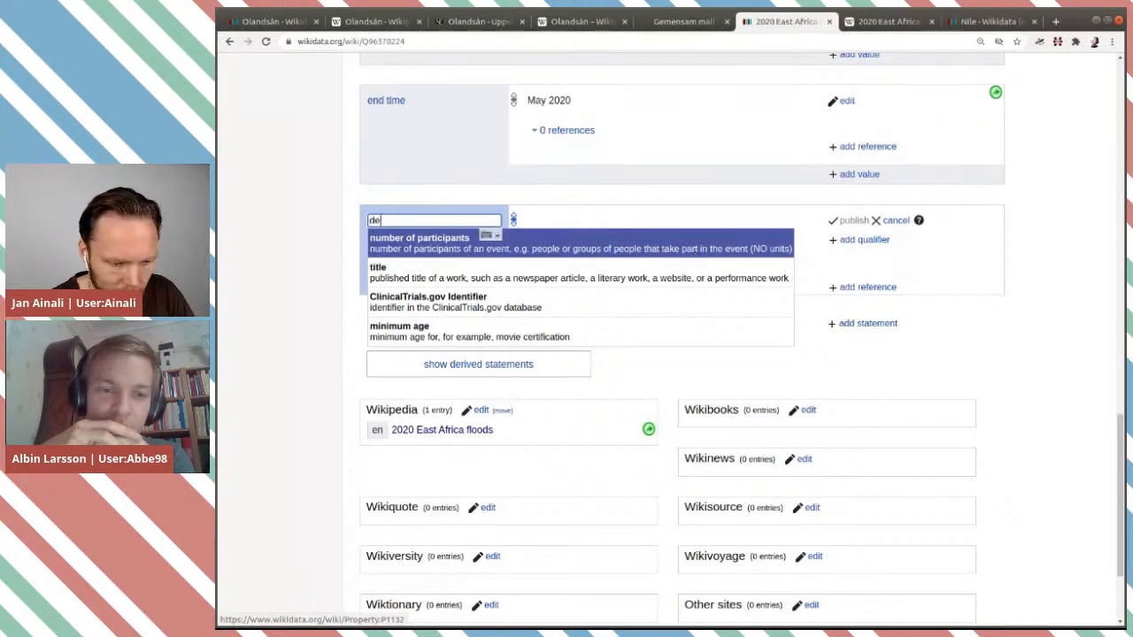
type("t")
key("BackSpace")
type("at")
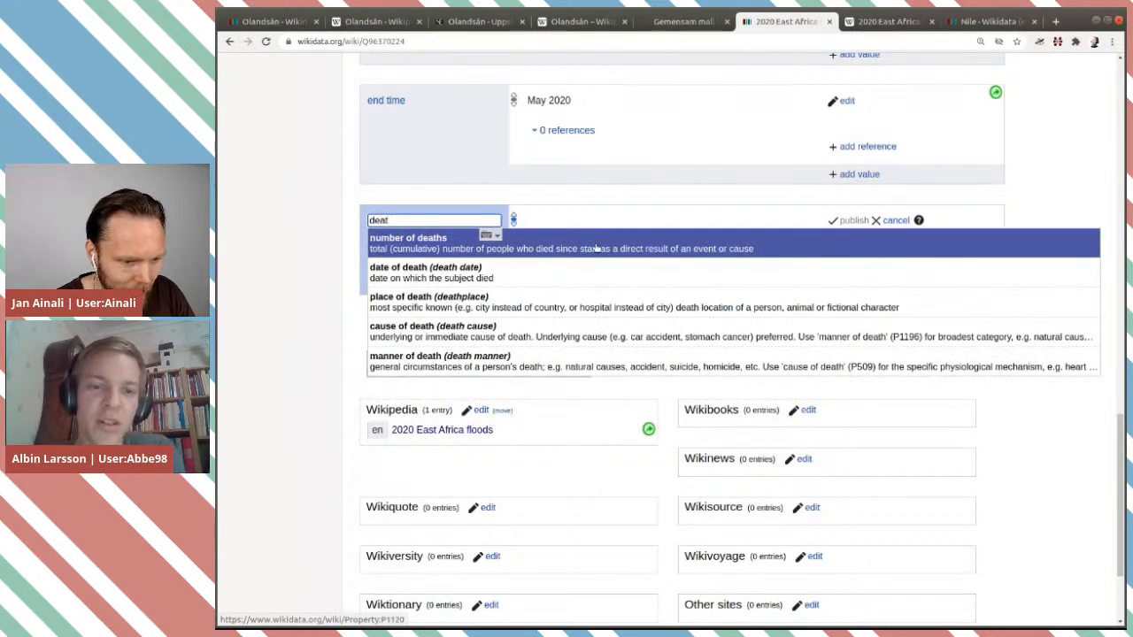
left_click(593, 241)
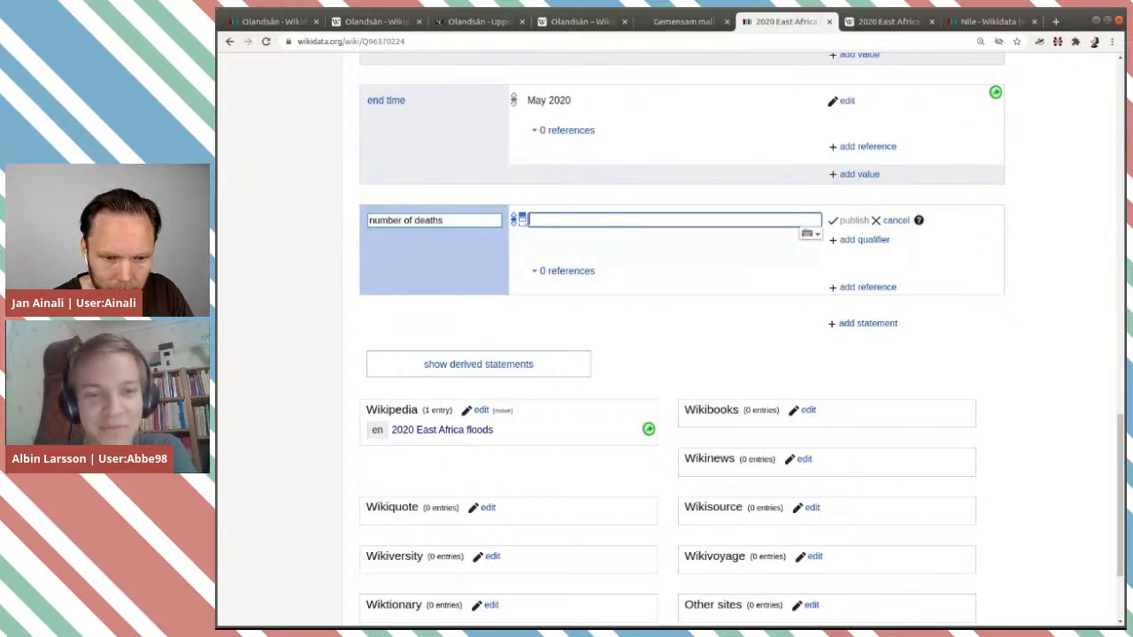
Step: Enter 453 as the number of deaths without a unit and give the value preferred rank
key("ctrl+Tab")
key("ctrl+shift+Tab")
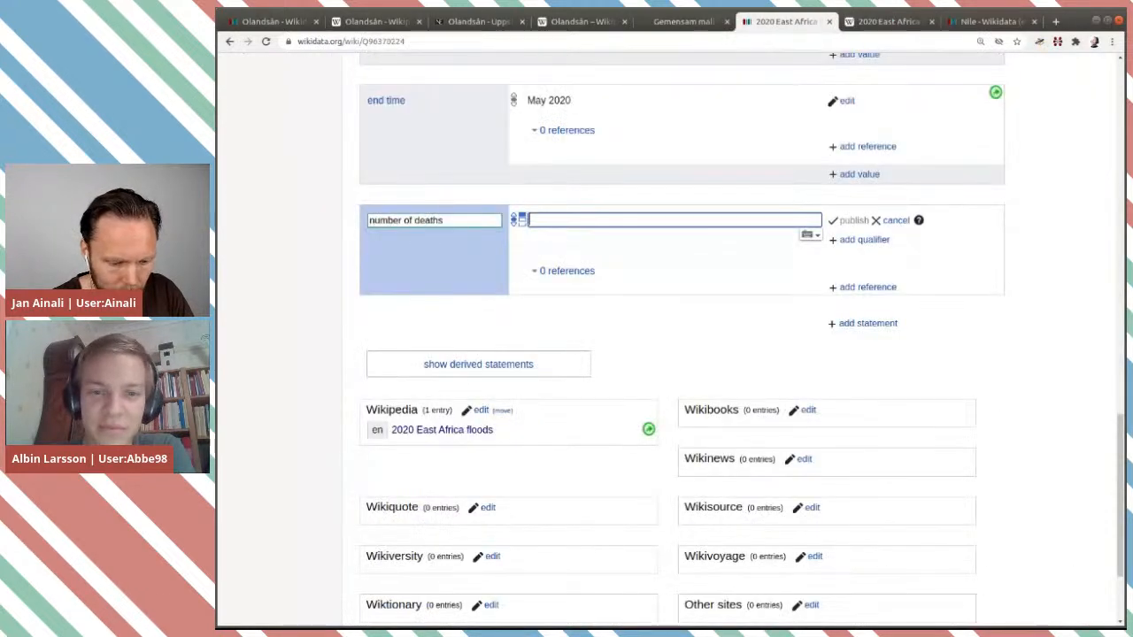
type("453")
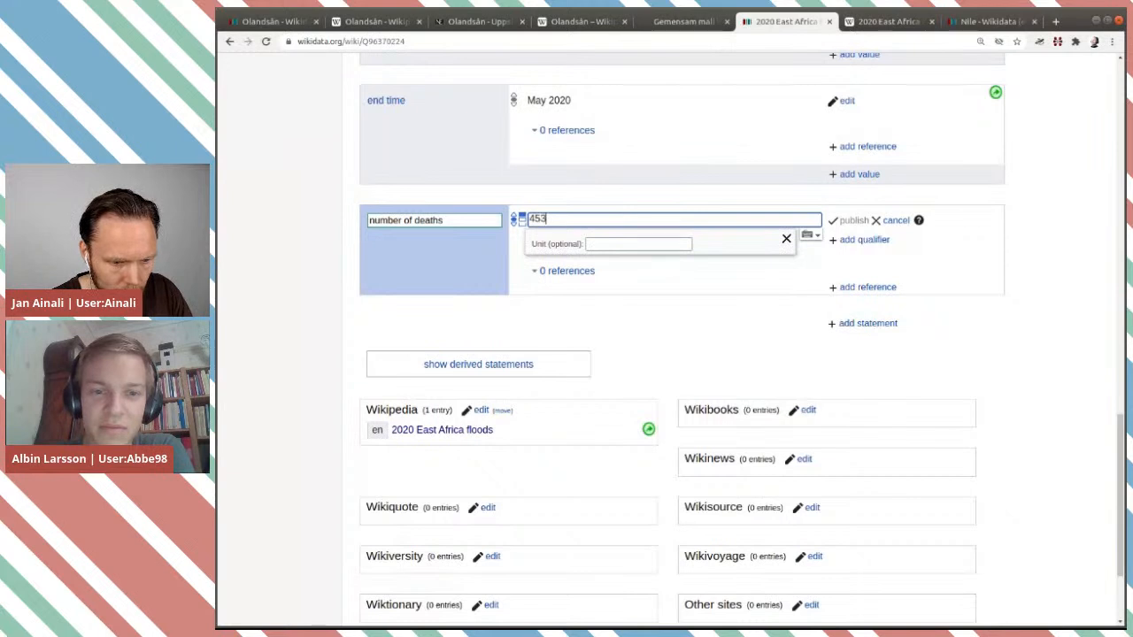
left_click(601, 244)
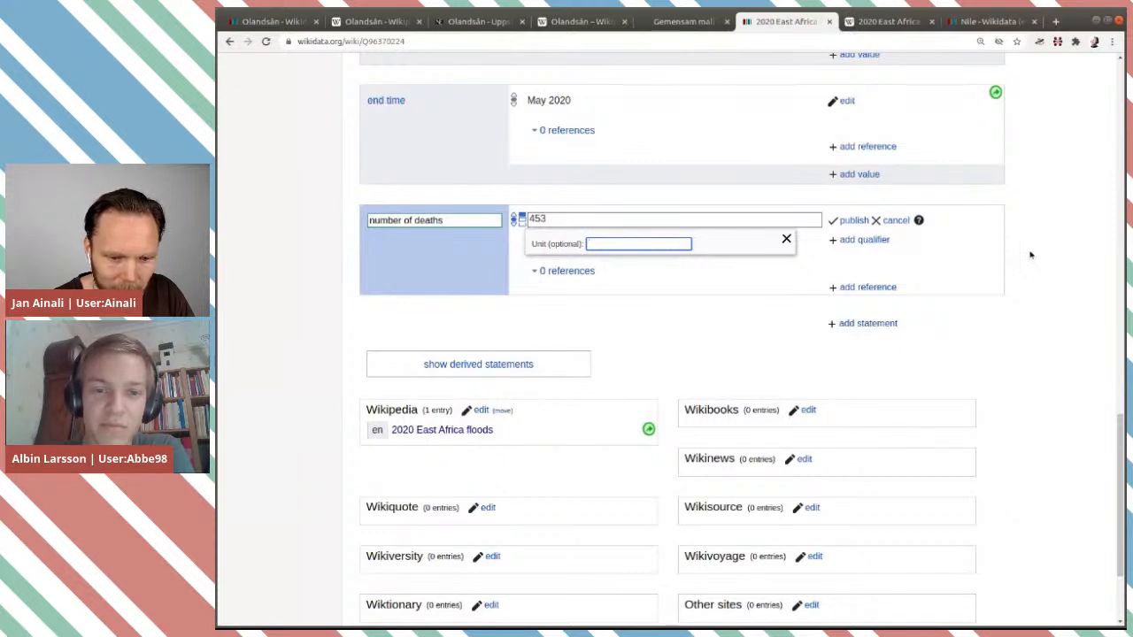
left_click(933, 287)
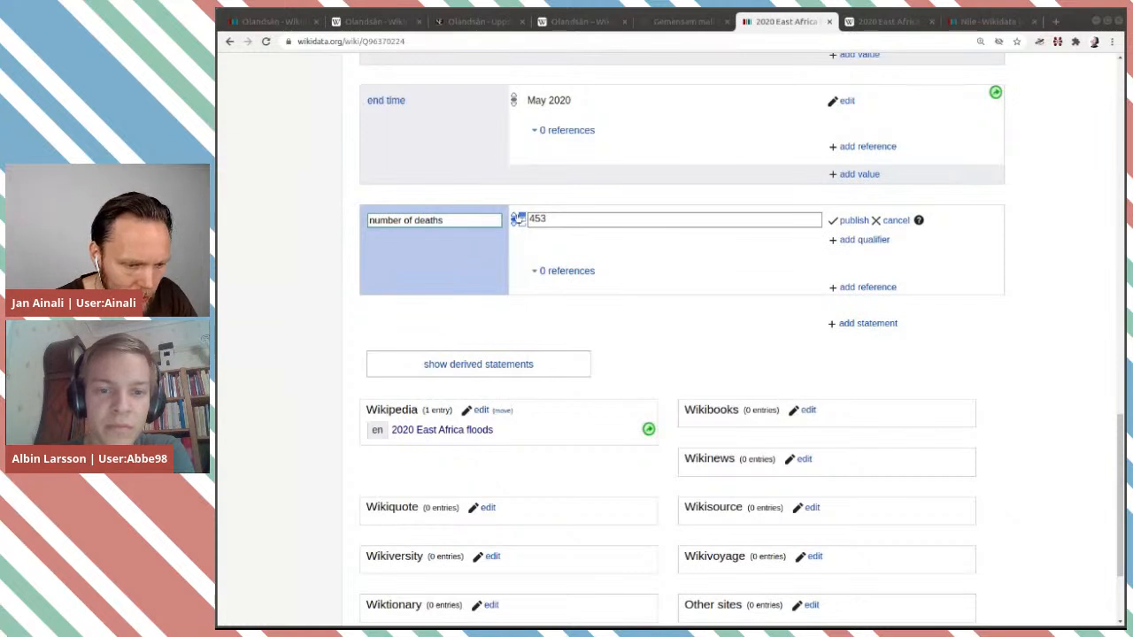
left_click(515, 220)
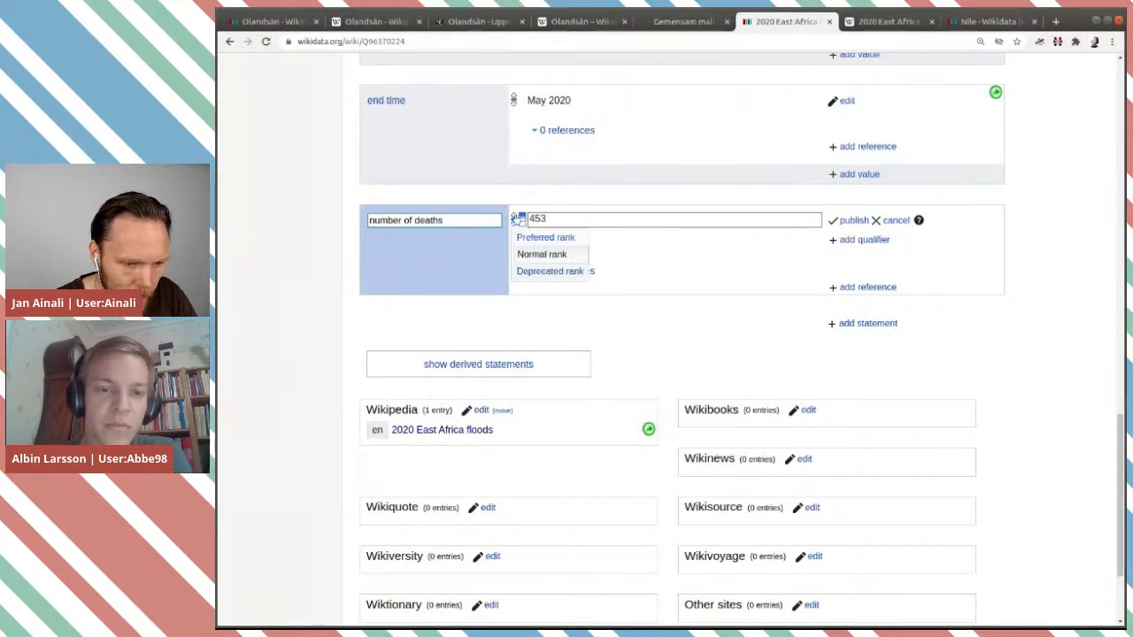
left_click(544, 237)
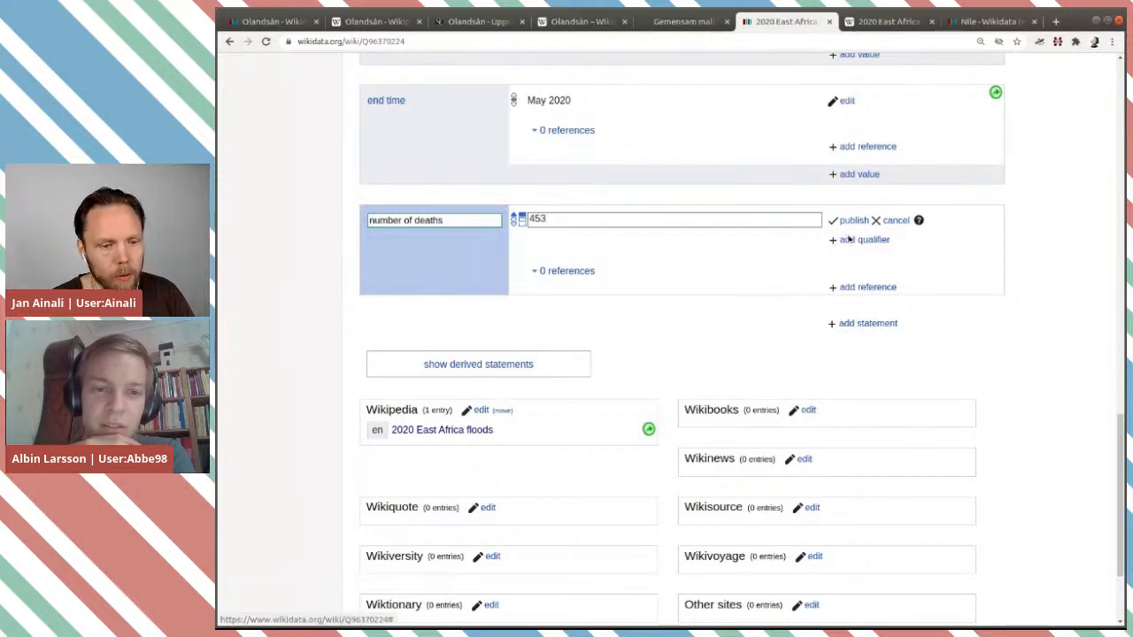
Step: Qualify the 453 deaths value with applies to part, aspect, or form set to whole, the complete extent of an item
left_click(847, 239)
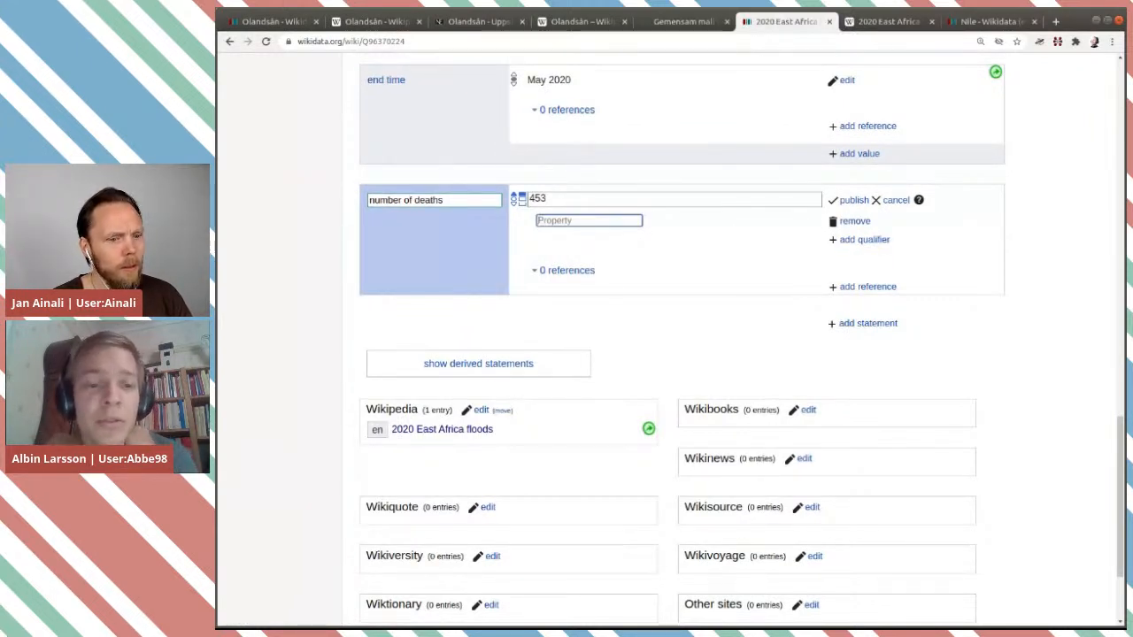
type("ap")
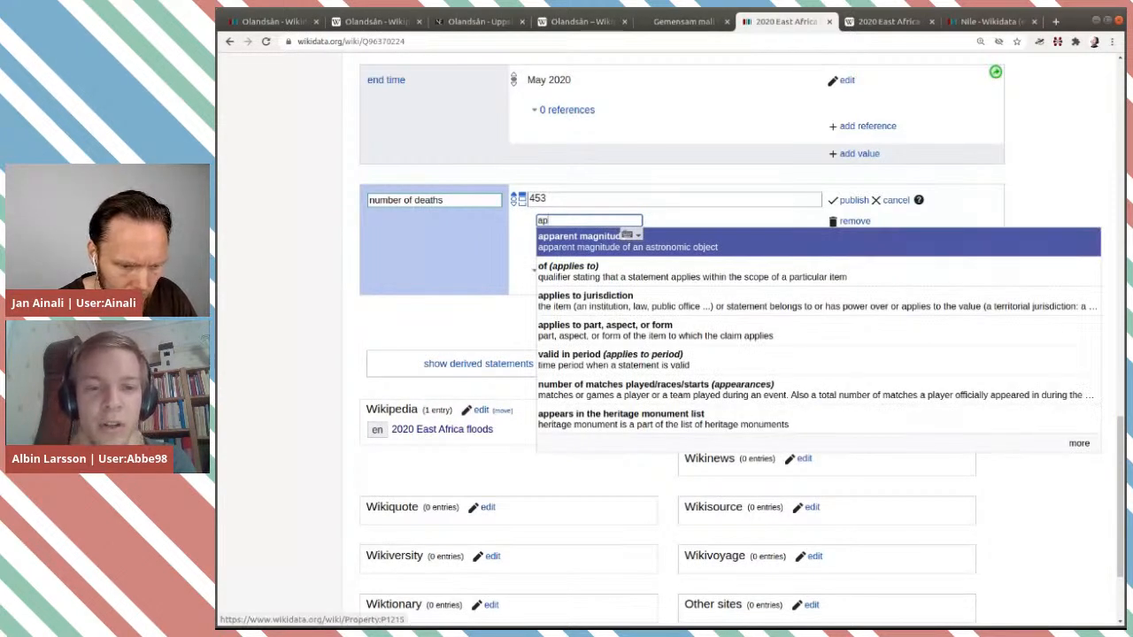
type("p")
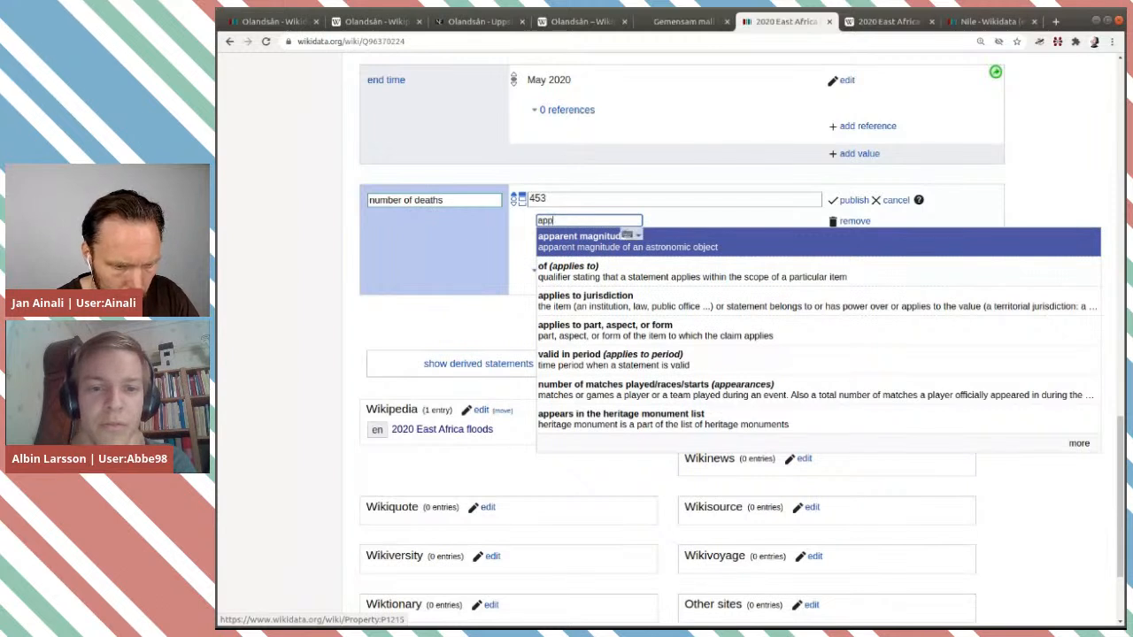
type("l")
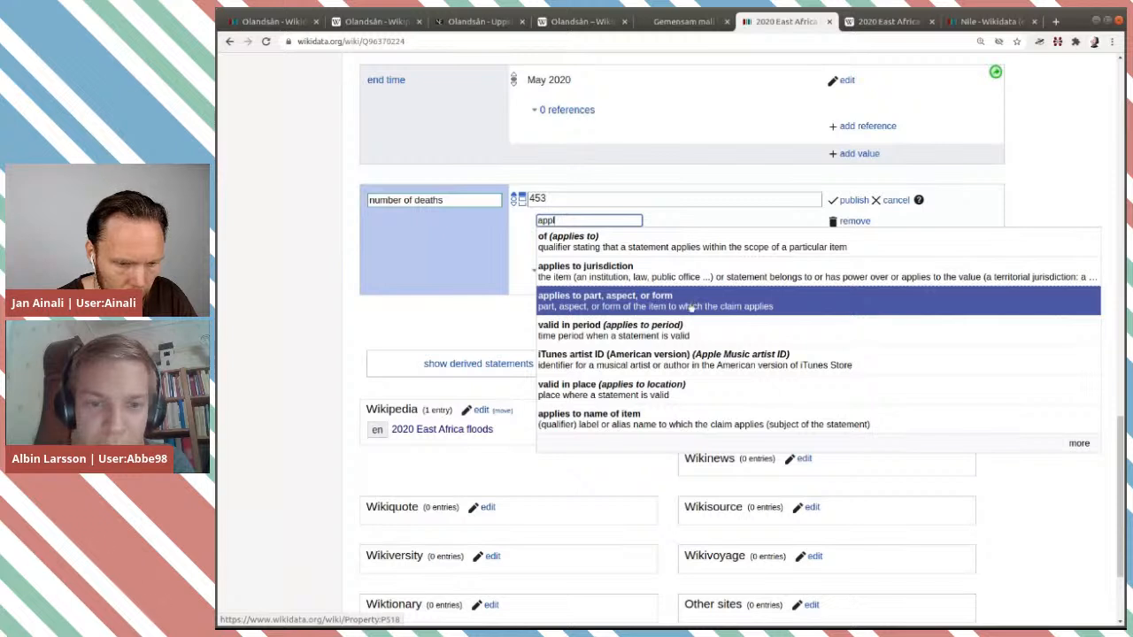
left_click(671, 306)
type("total")
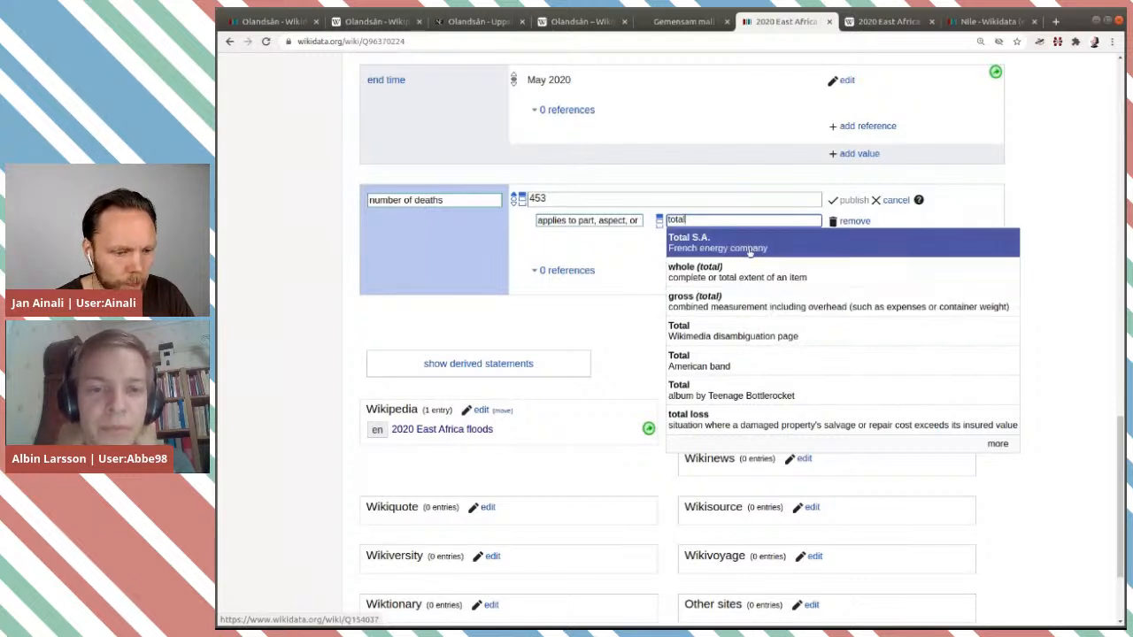
left_click(591, 221)
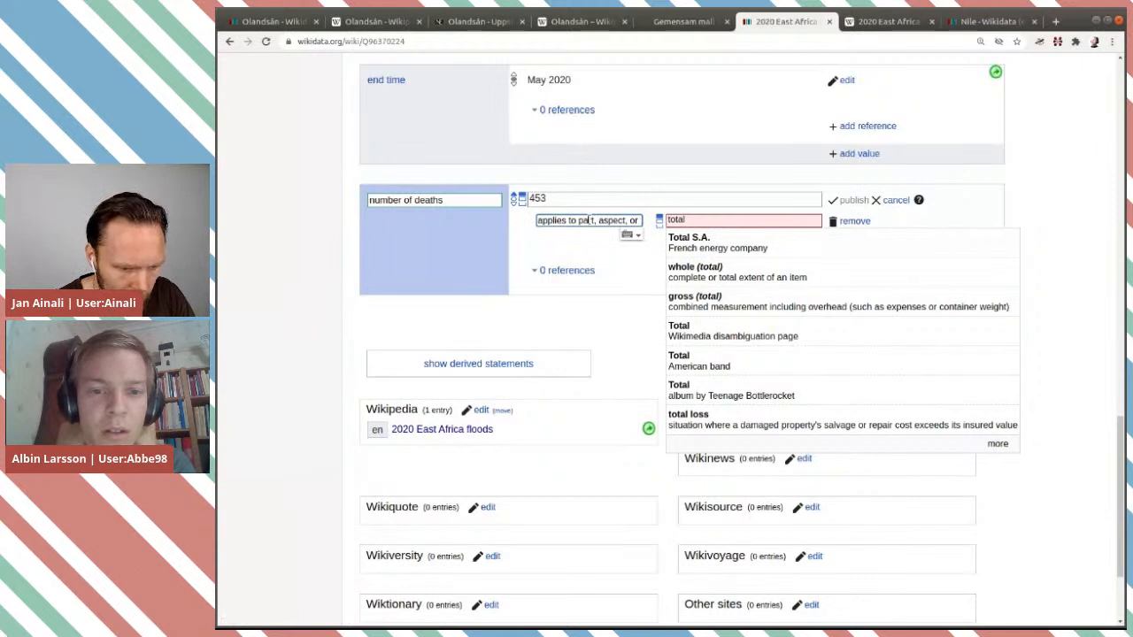
triple_click(589, 220)
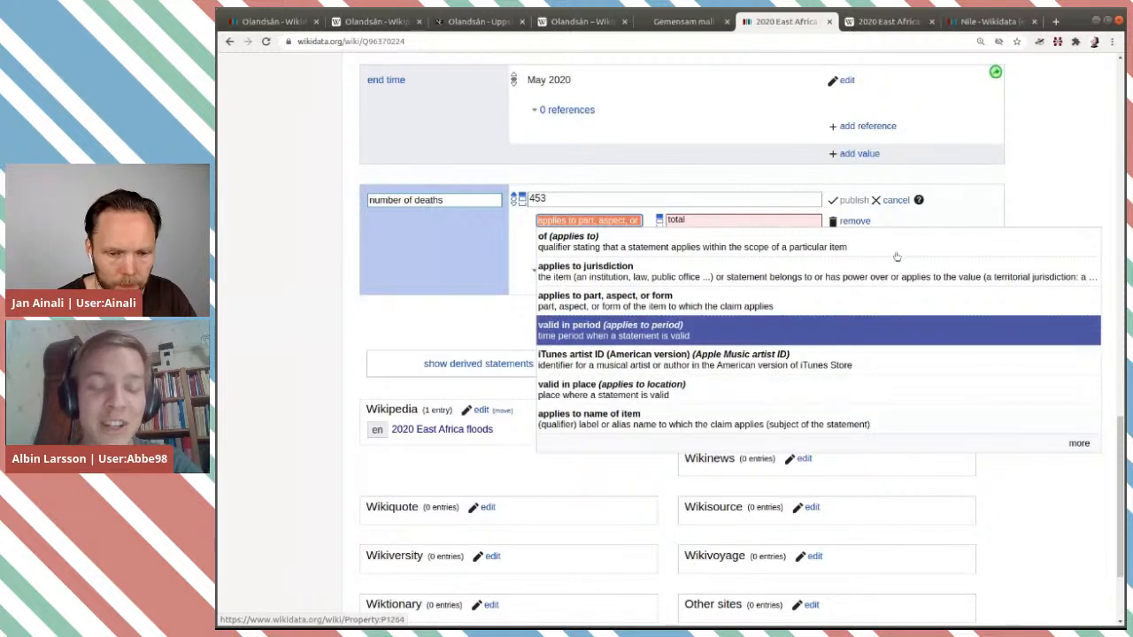
left_click(1037, 190)
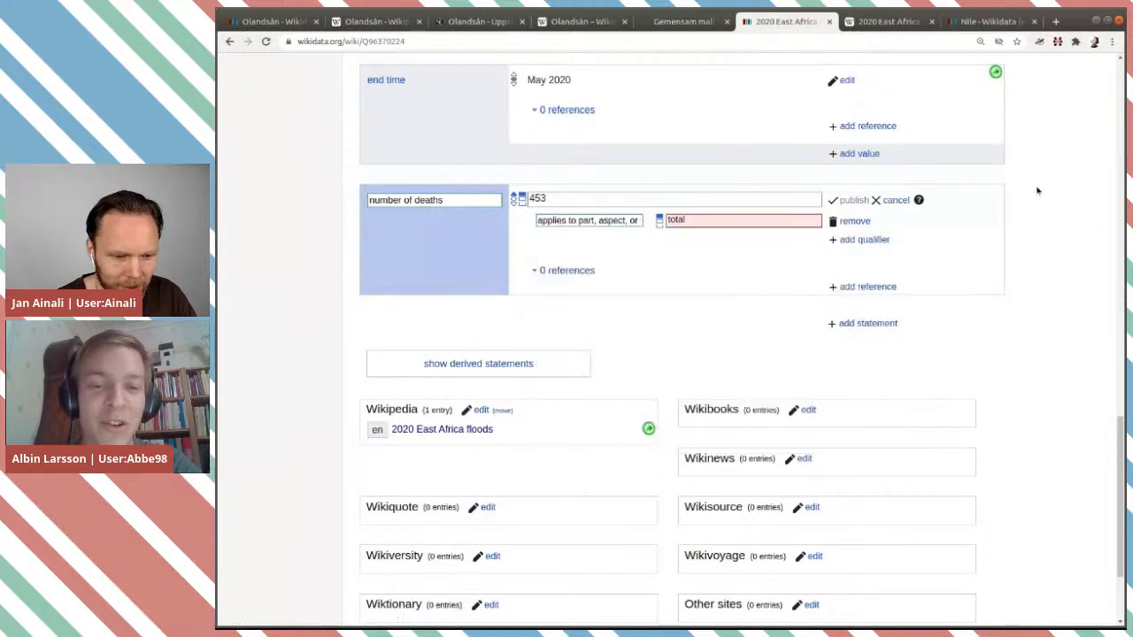
left_click(711, 219)
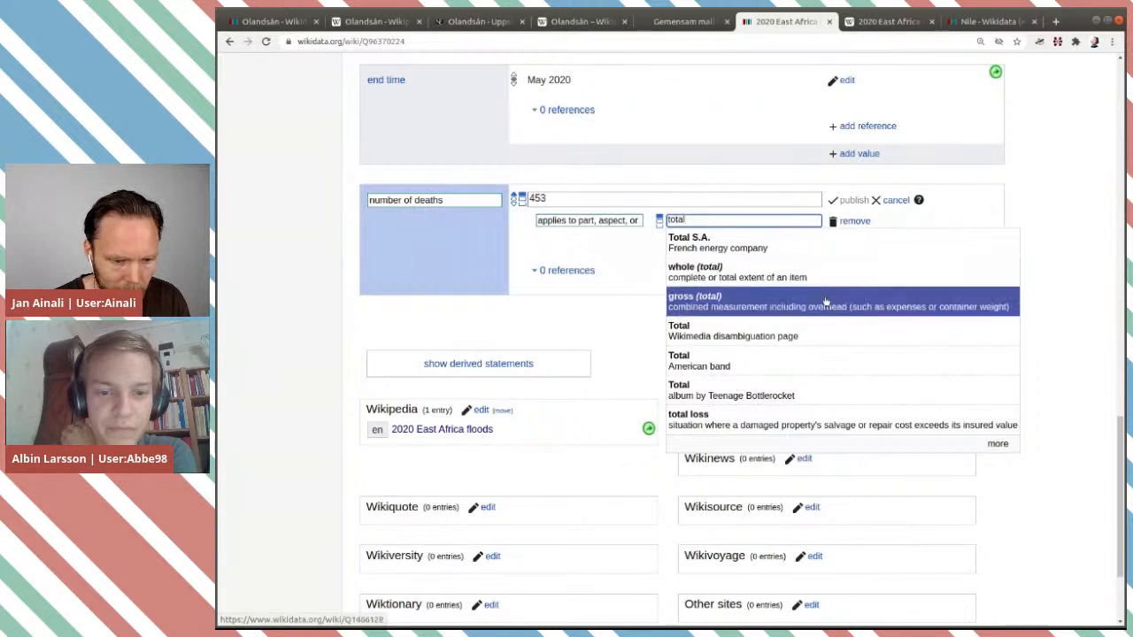
left_click(868, 275)
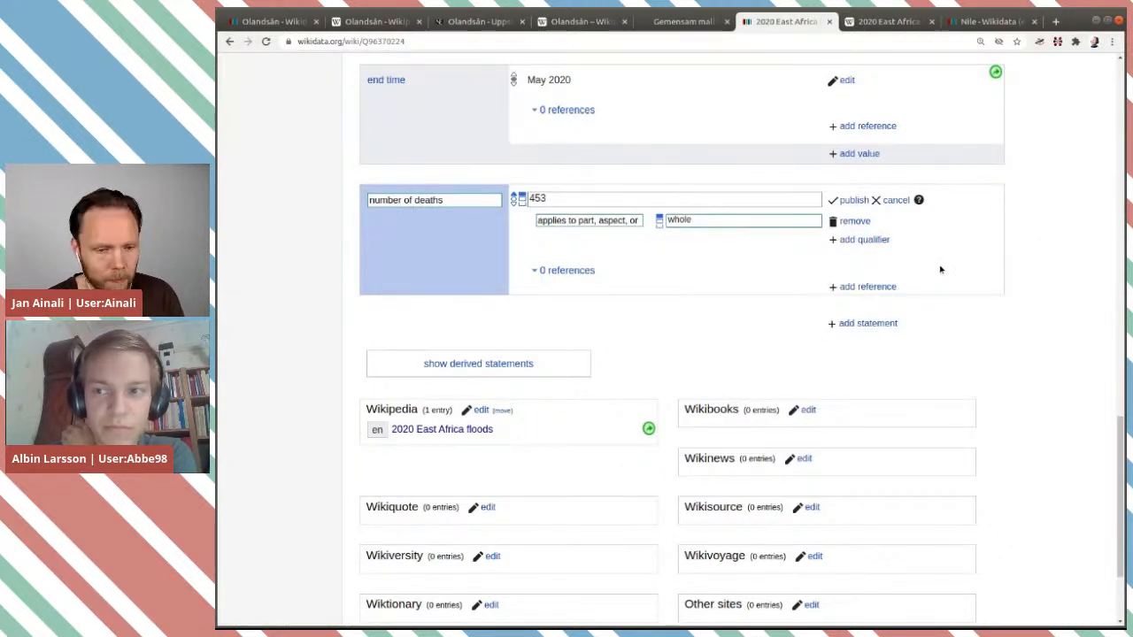
Step: Publish the number of deaths statement and check the potential issue flagged on its value
left_click(855, 201)
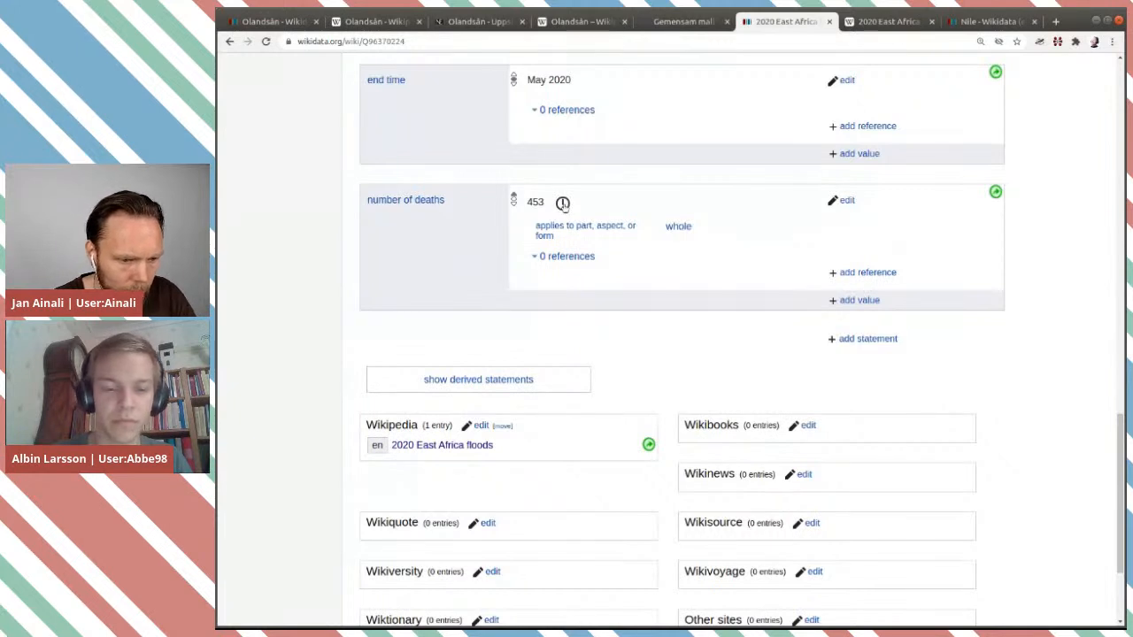
left_click(563, 203)
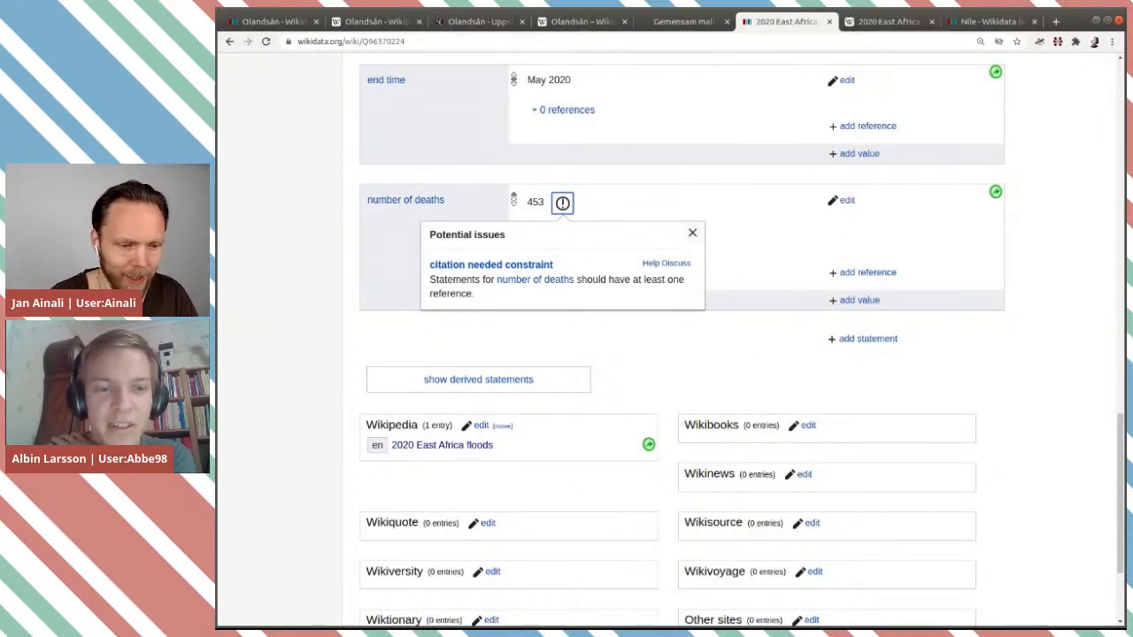
left_click(692, 233)
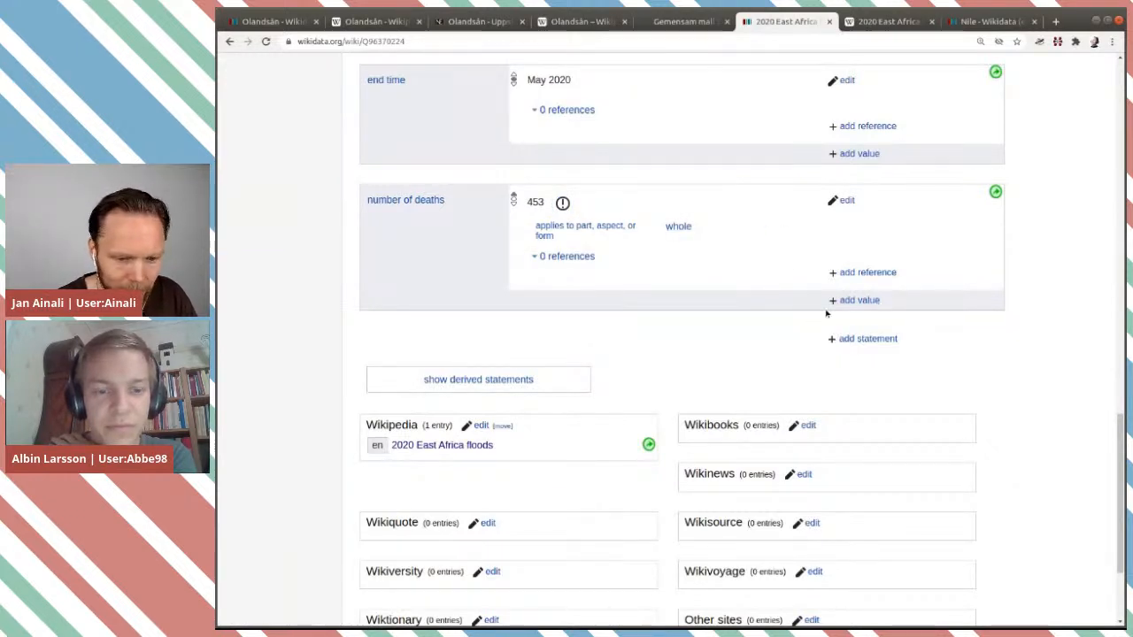
Step: Begin another number of deaths value and read the FloodList article cited for Kenya's deaths in the Wikipedia article
left_click(855, 300)
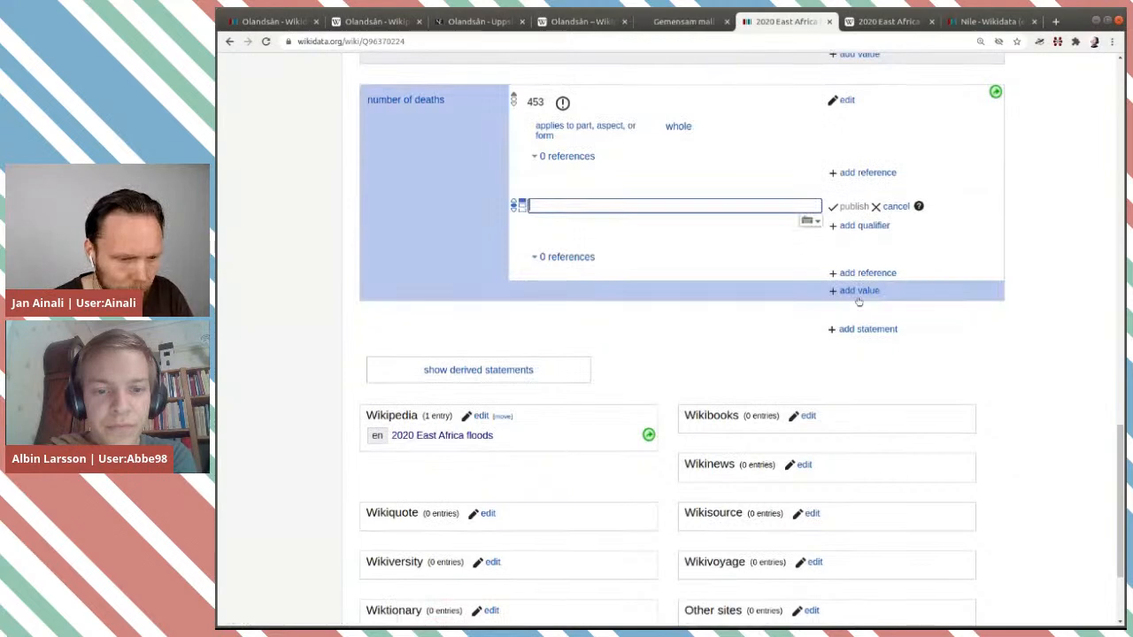
key("ctrl+Tab")
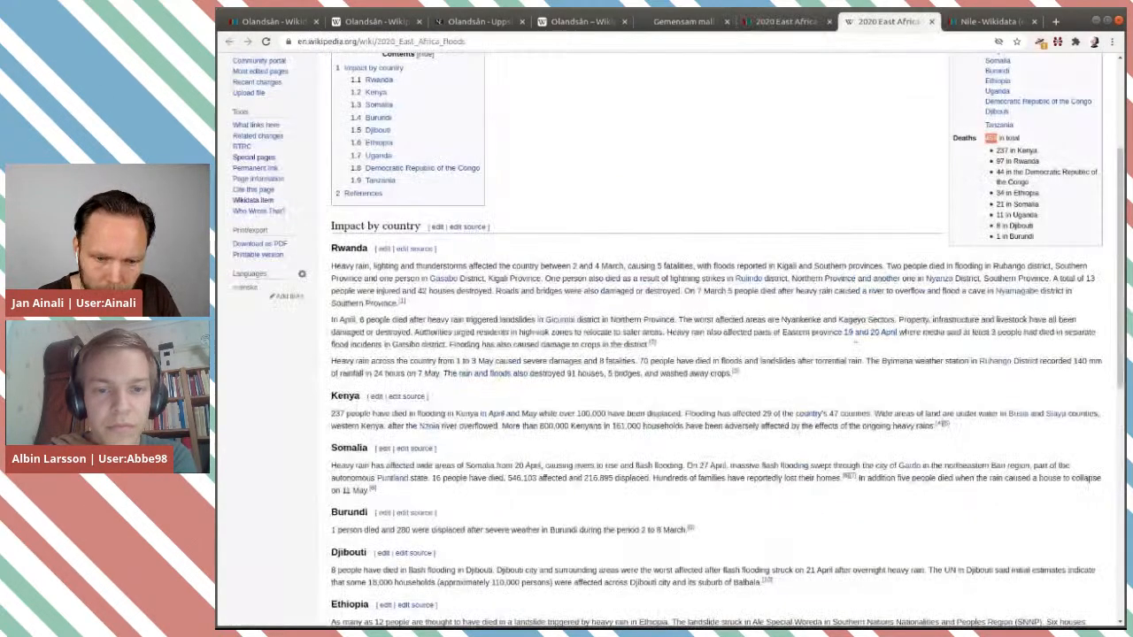
scroll(833, 362, "down", 2)
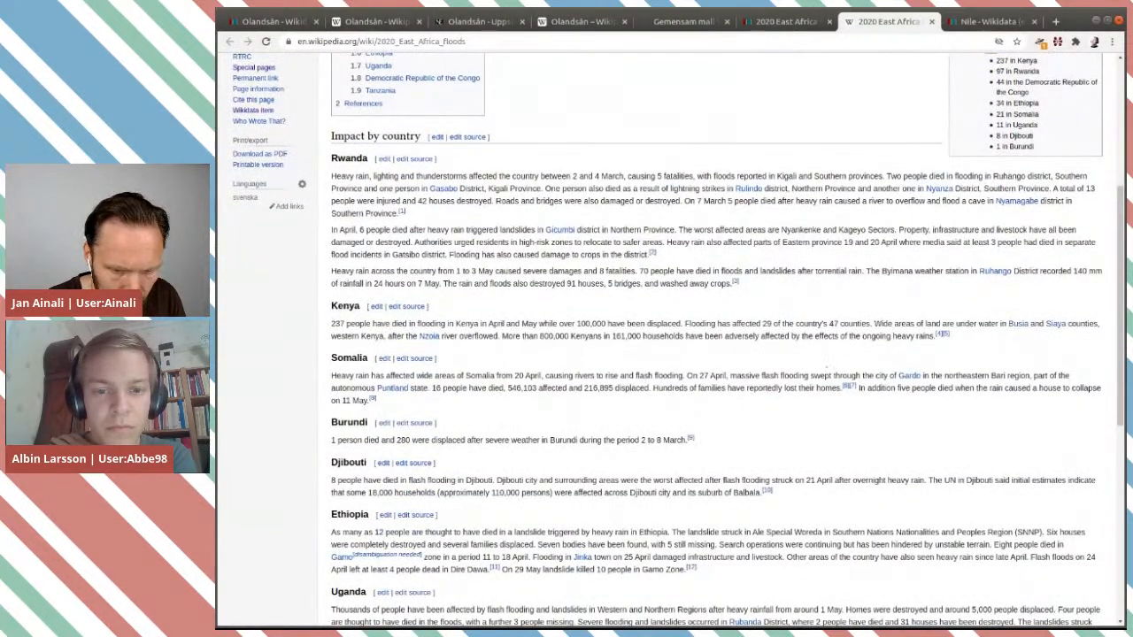
mouse_move(939, 335)
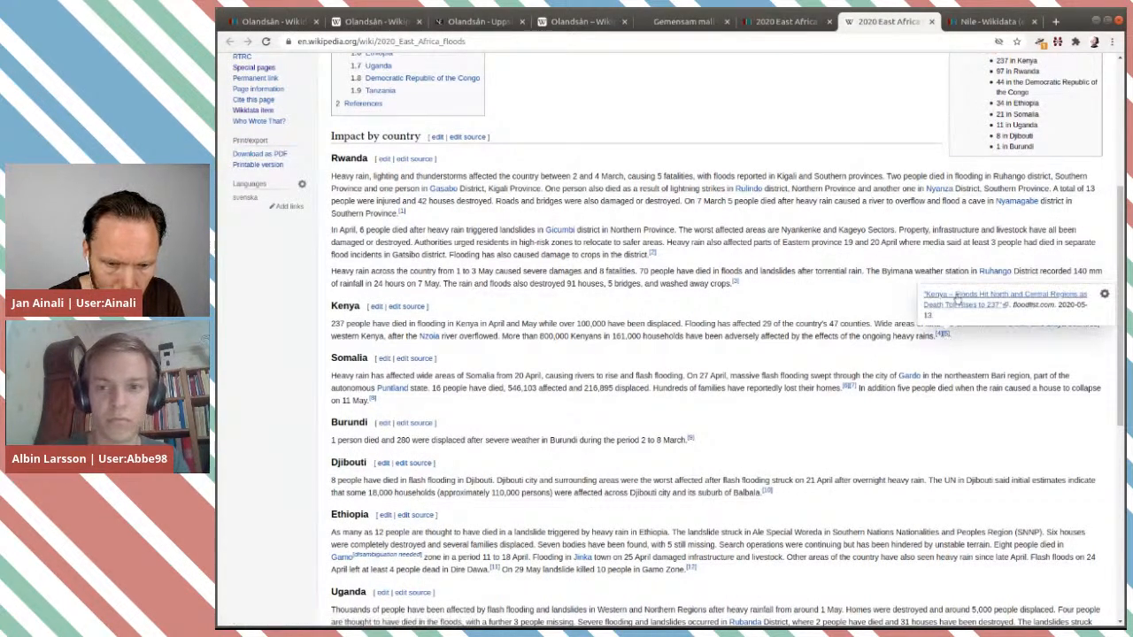
left_click(955, 299)
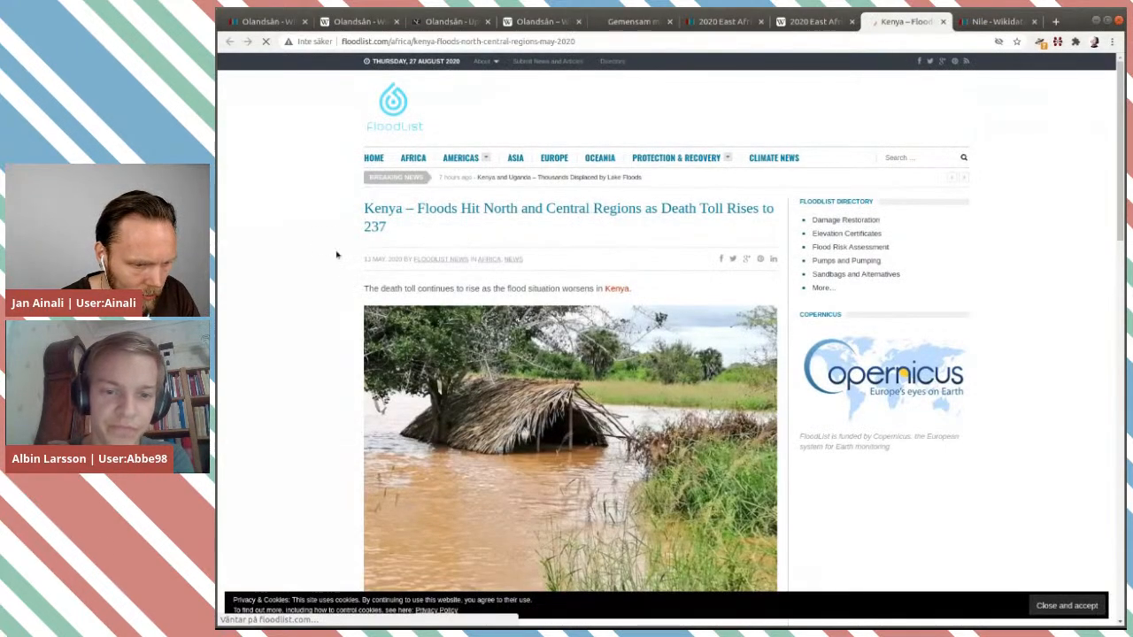
scroll(340, 251, "down", 3)
scroll(340, 250, "down", 4)
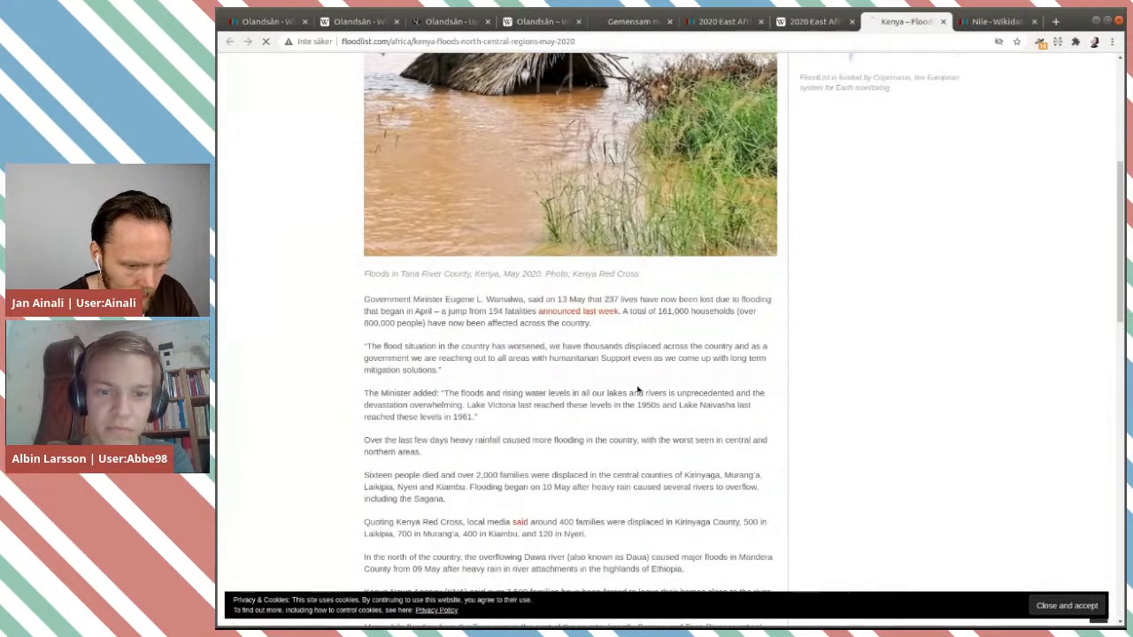
left_click(736, 25)
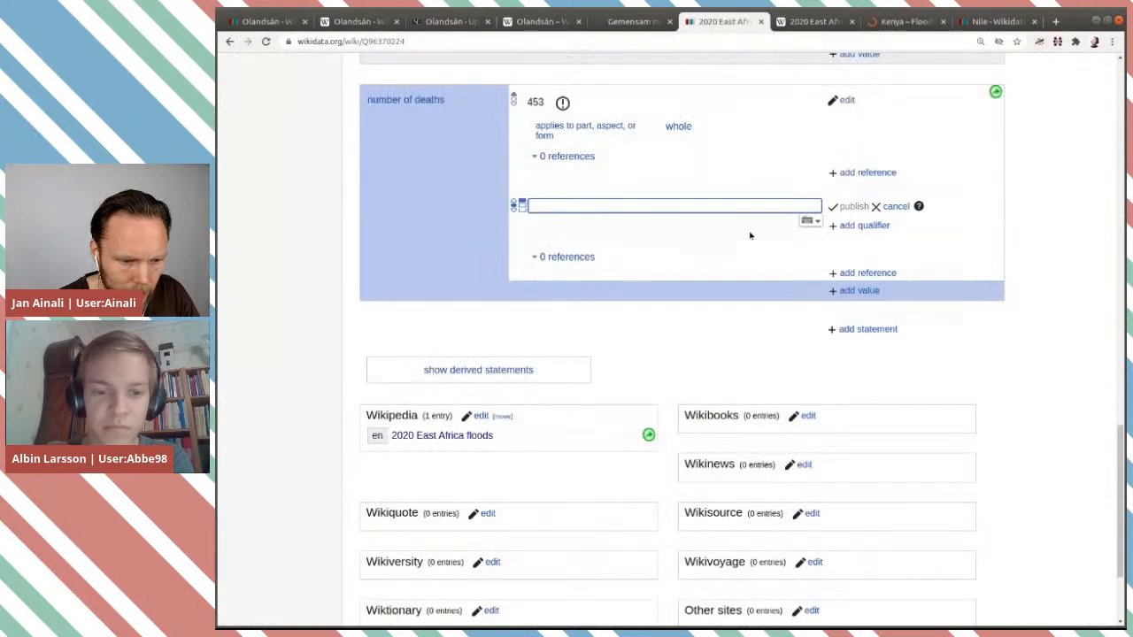
Step: Enter 237 as the new number of deaths value and qualify it with valid in place set to Kenya, the sovereign state
type("3")
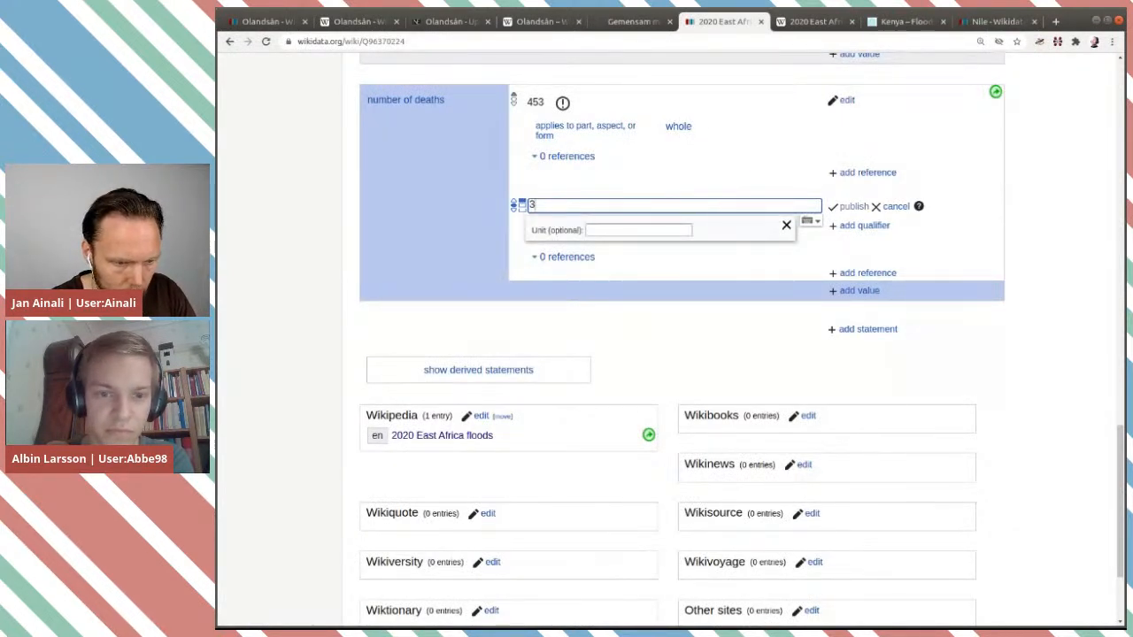
key("BackSpace")
type("237")
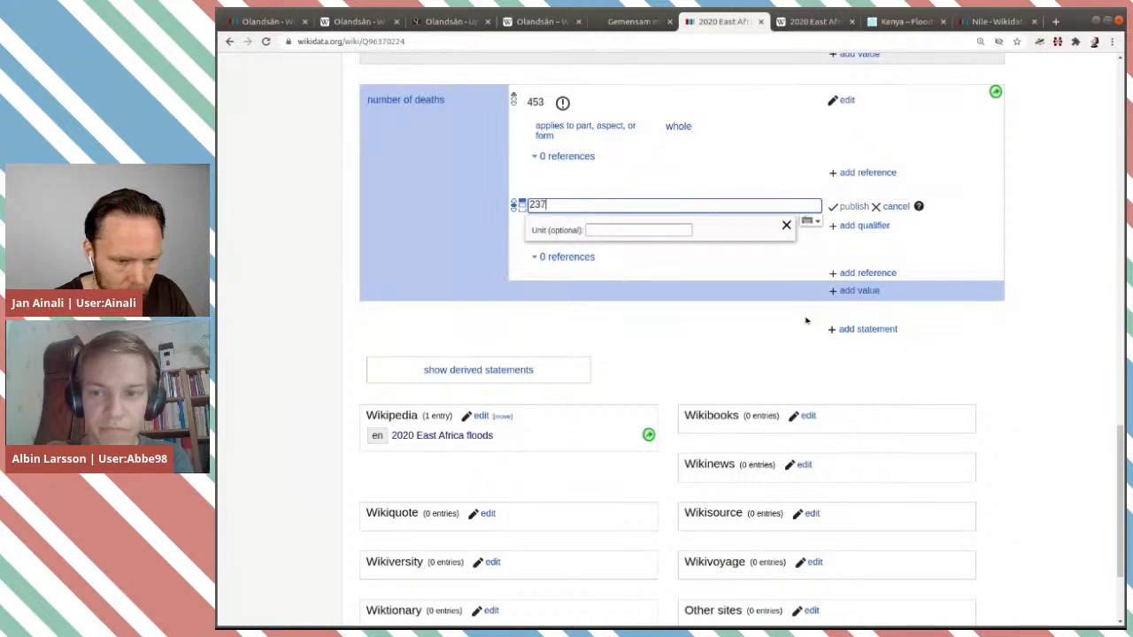
left_click(845, 226)
type("va")
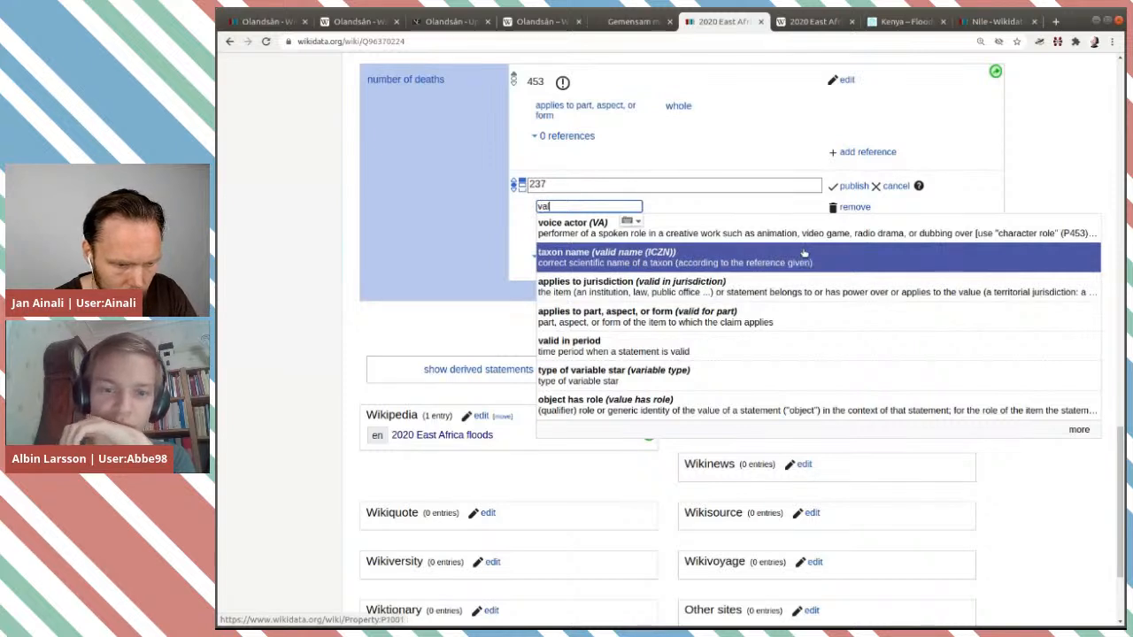
type("l")
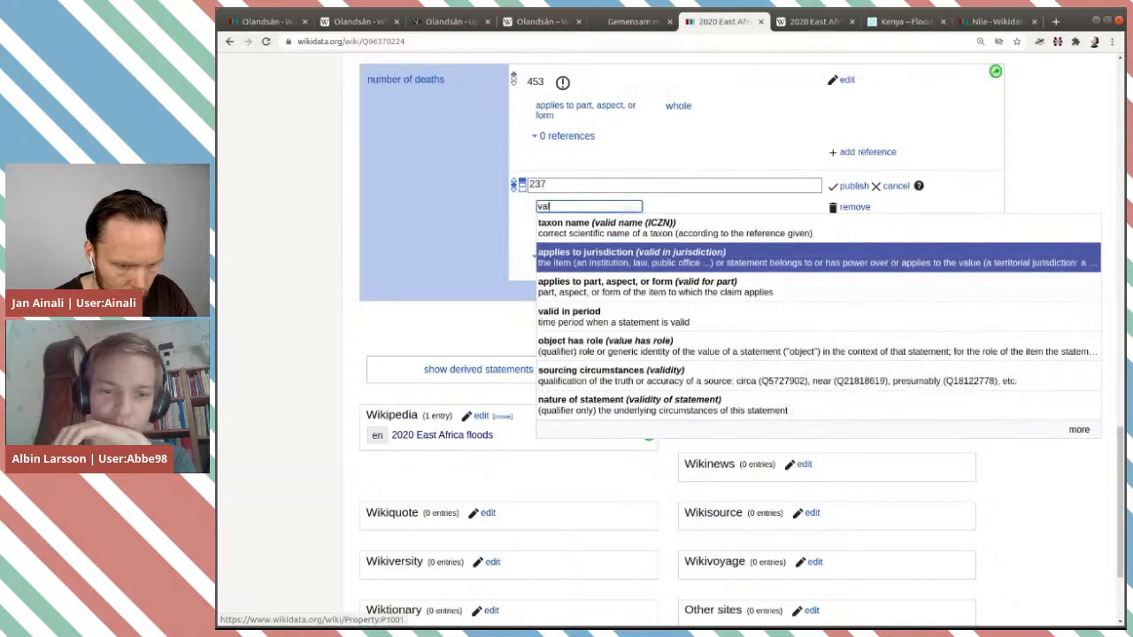
type("id")
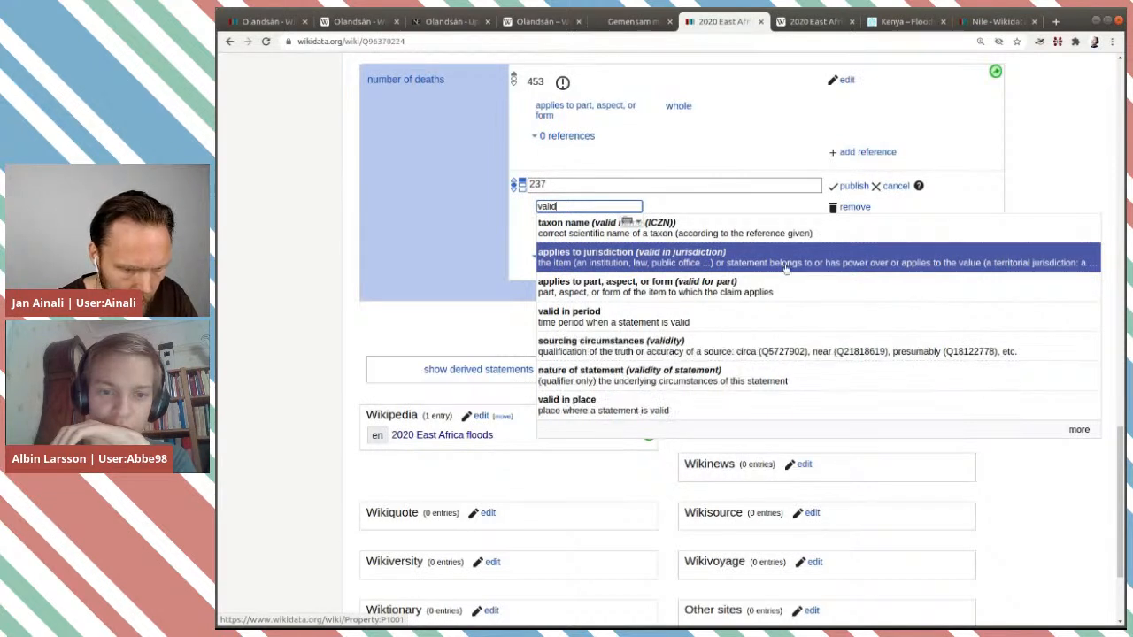
left_click(683, 409)
type("kenya")
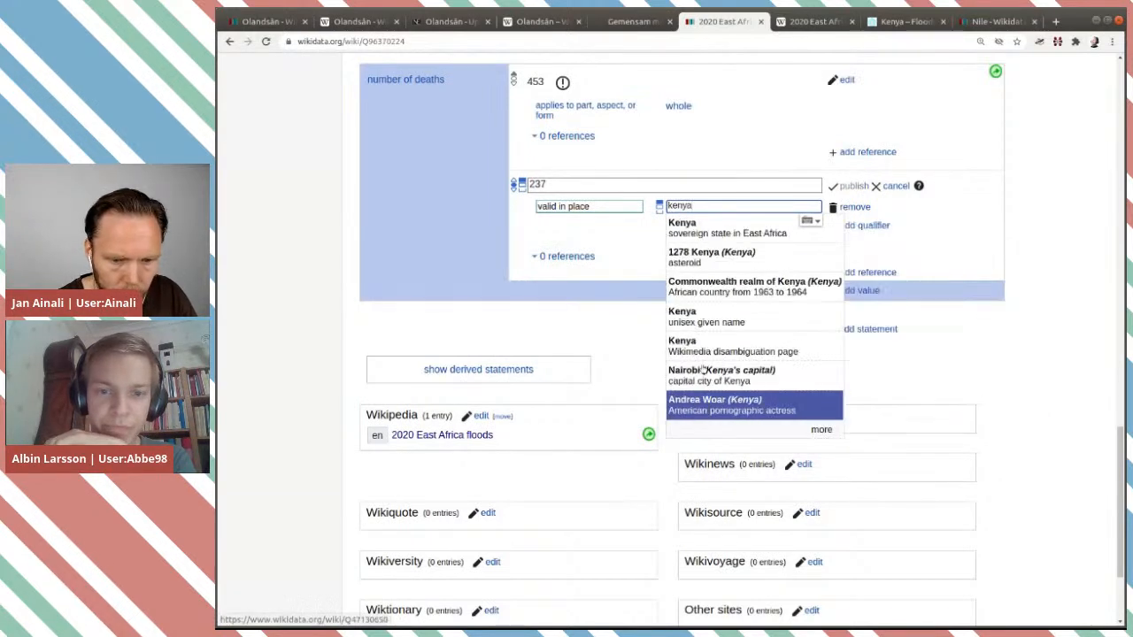
left_click(746, 225)
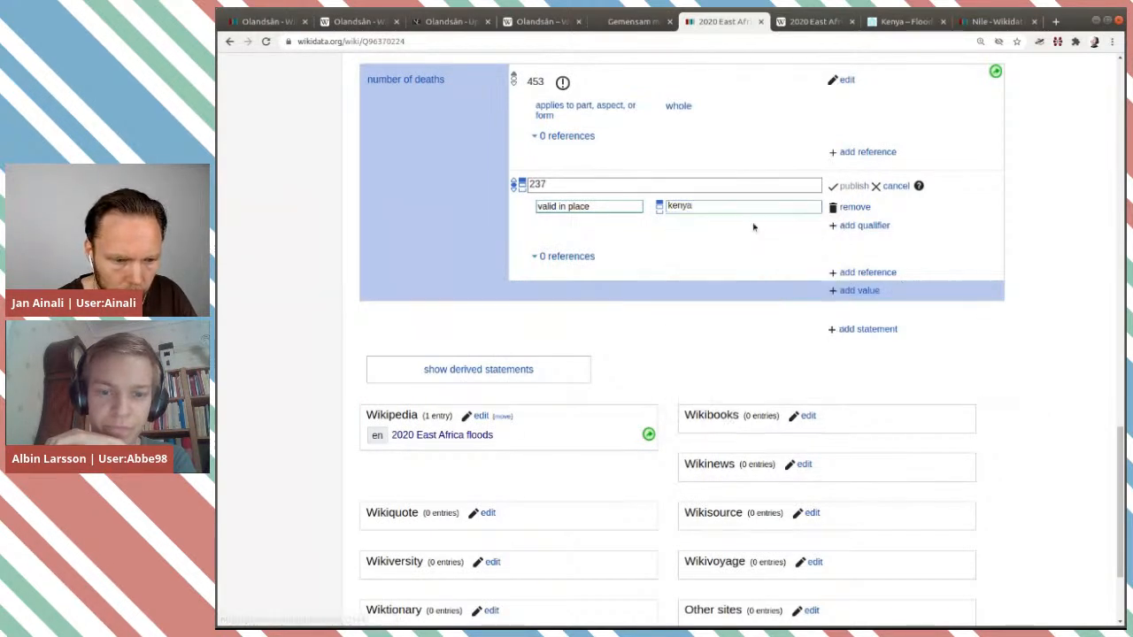
left_click(857, 273)
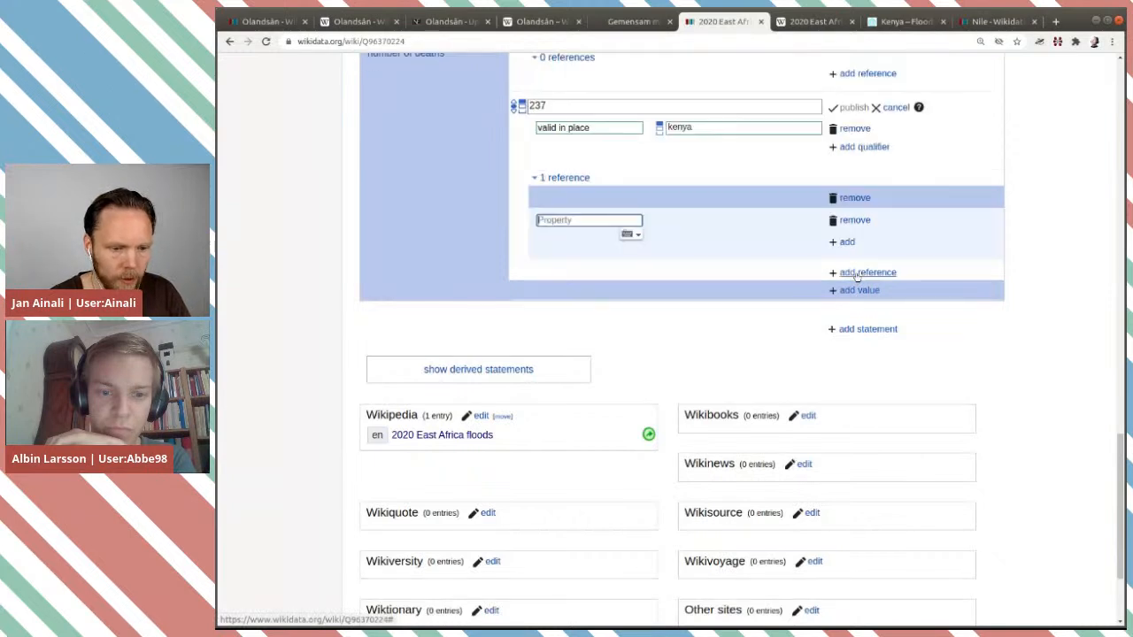
type("refer")
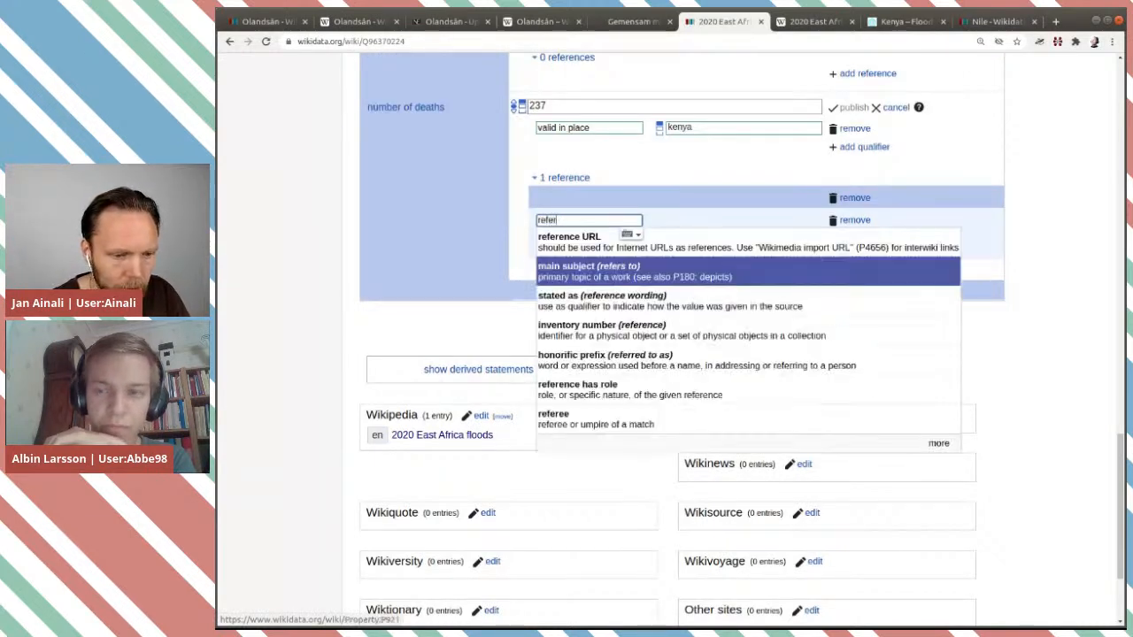
left_click(780, 248)
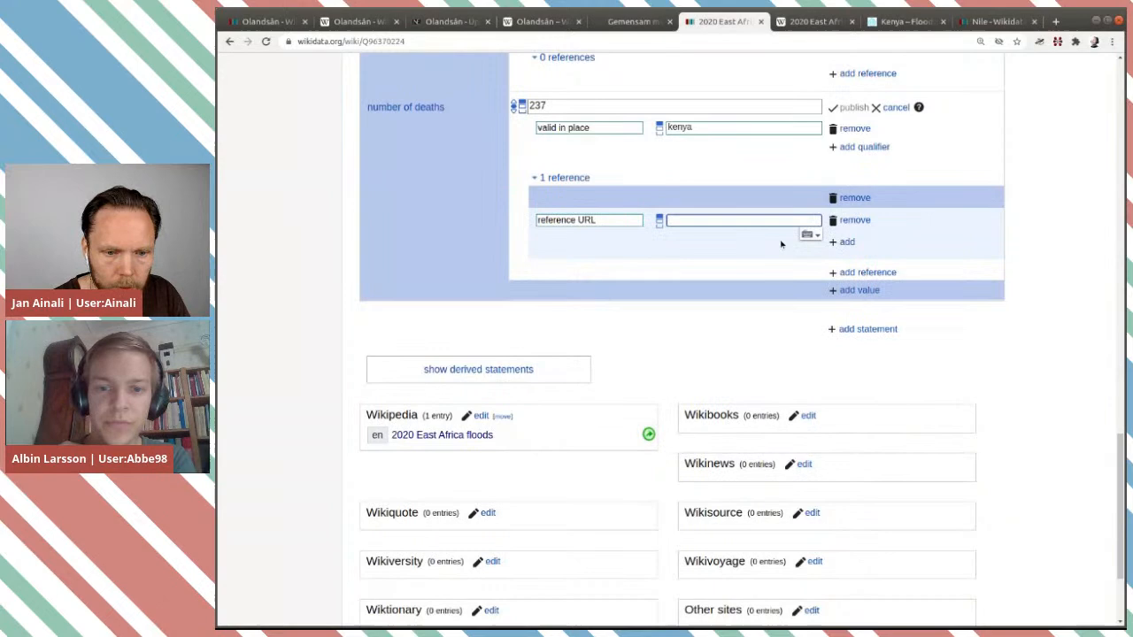
left_click(903, 22)
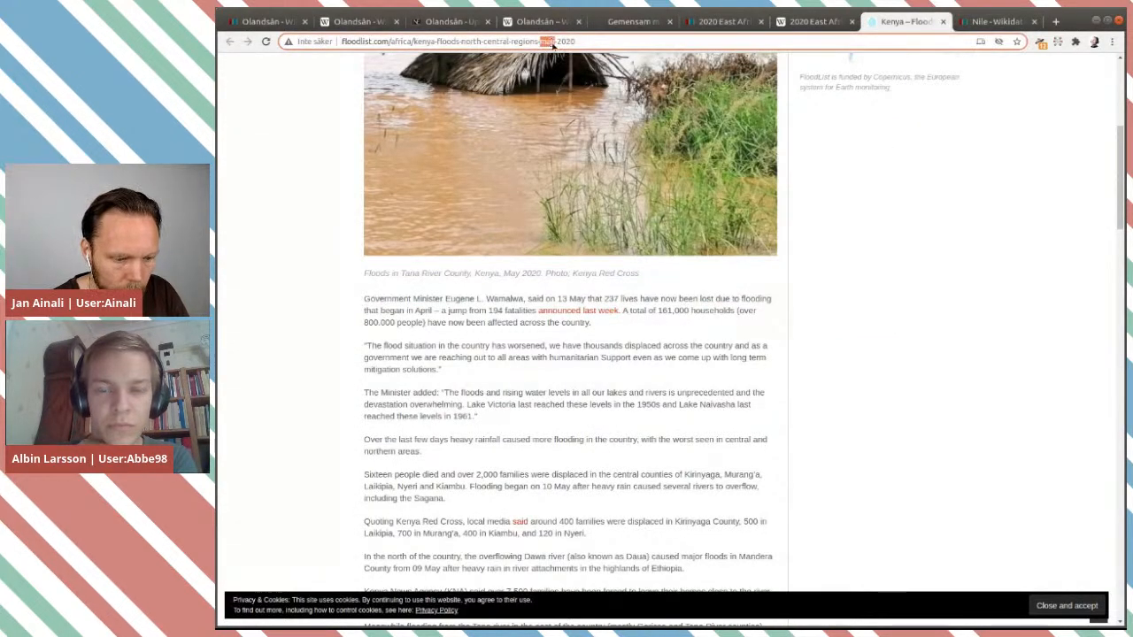
left_click(724, 21)
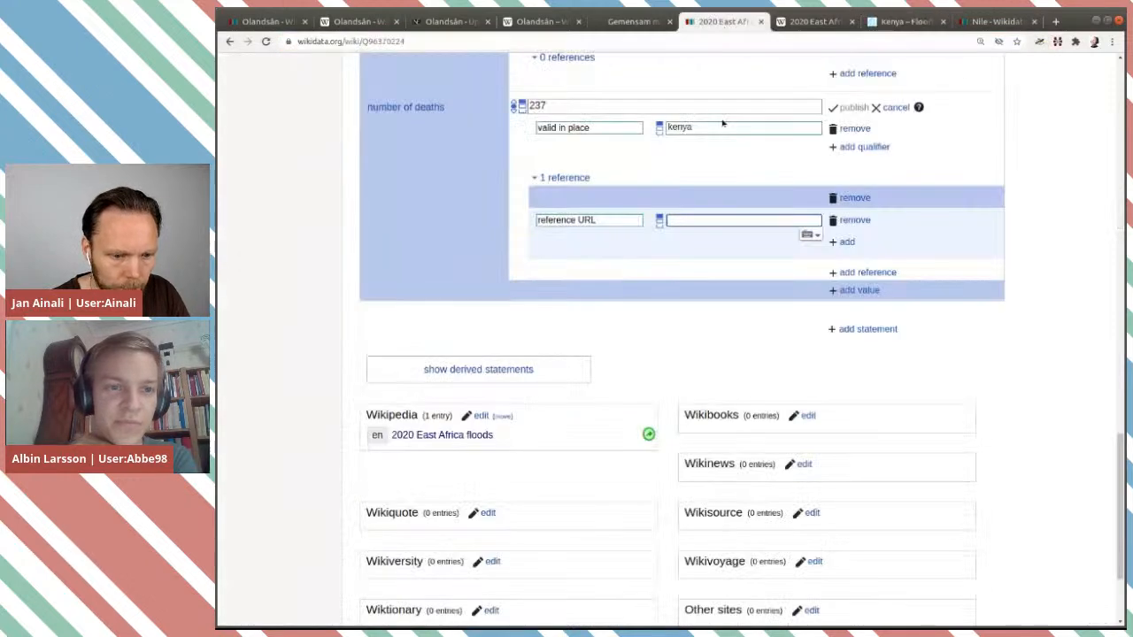
type("http://floodlist.com/africa/kenya-floods-north-central-regions-may-2020")
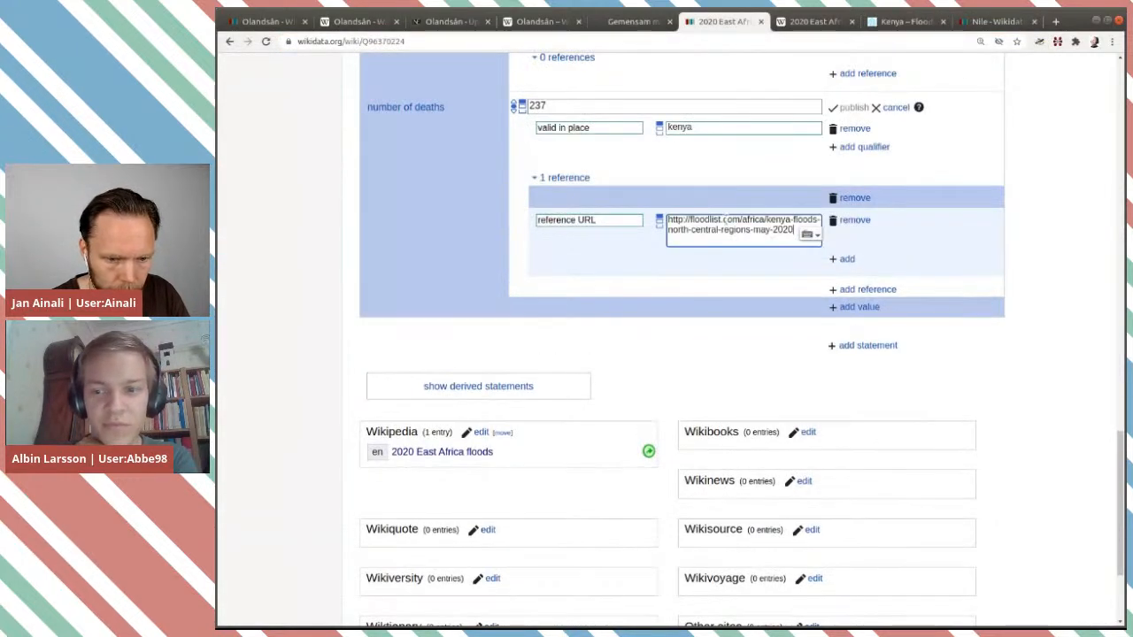
Step: Add retrieved date 2020-08-27 to the FloodList reference and publish the Kenya deaths value
left_click(847, 259)
type("re")
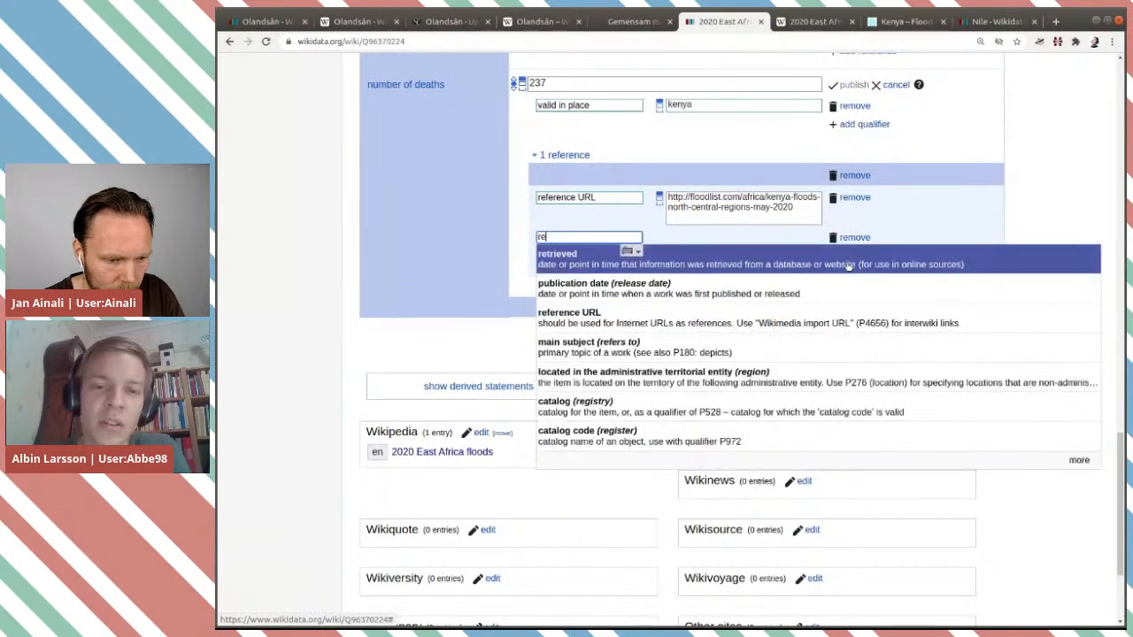
left_click(791, 264)
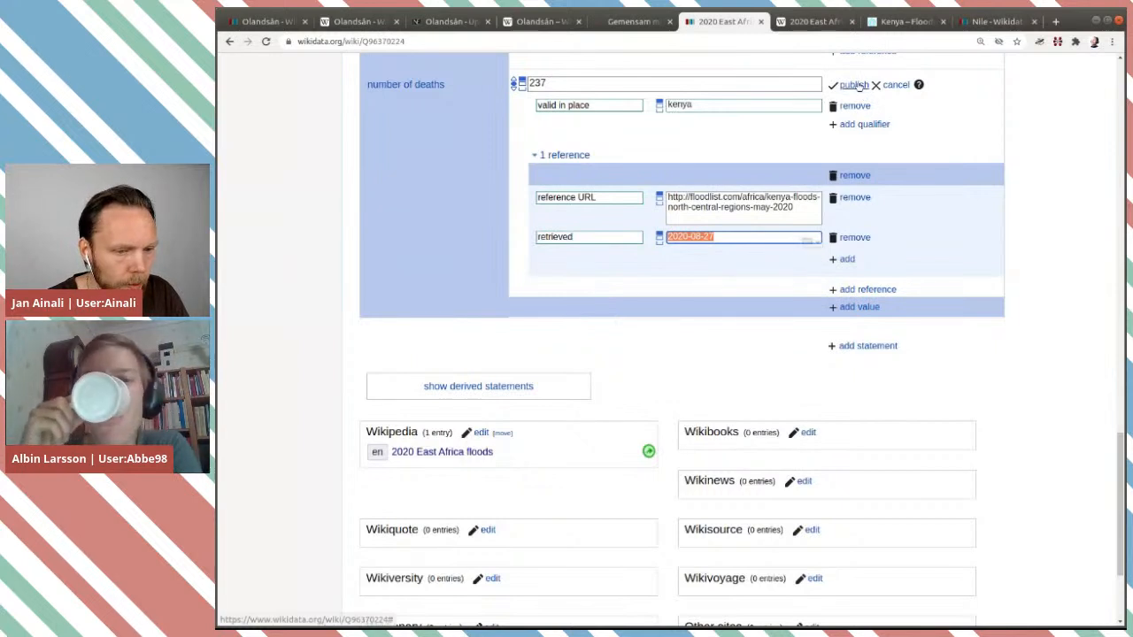
left_click(854, 85)
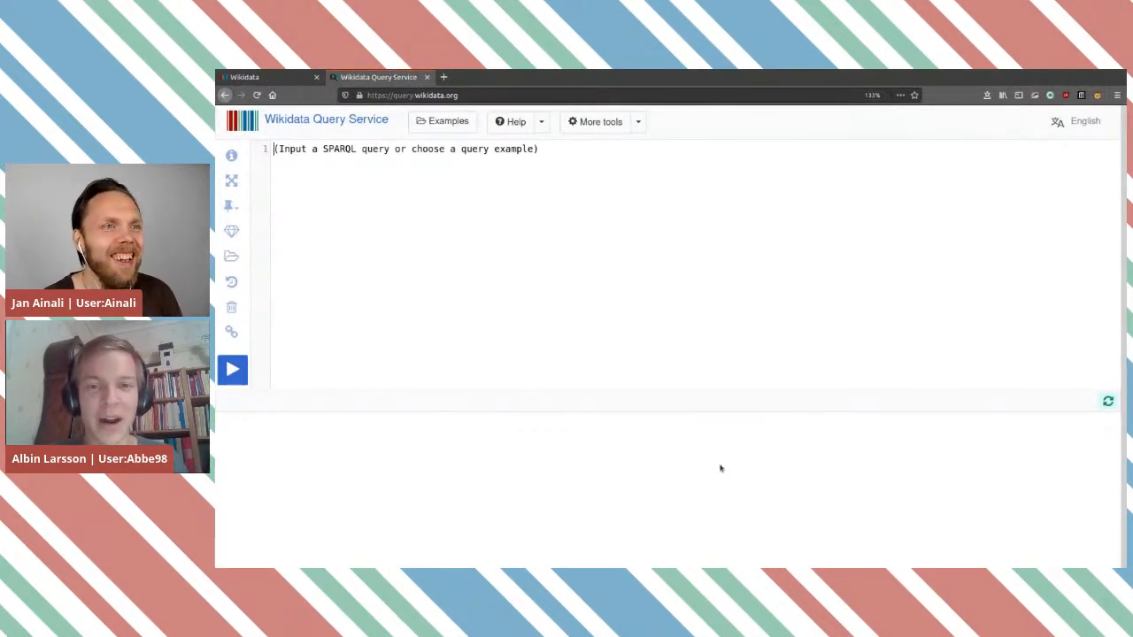
Step: Load the bookmarked "near you" map query into the Wikidata Query Service
left_click(494, 95)
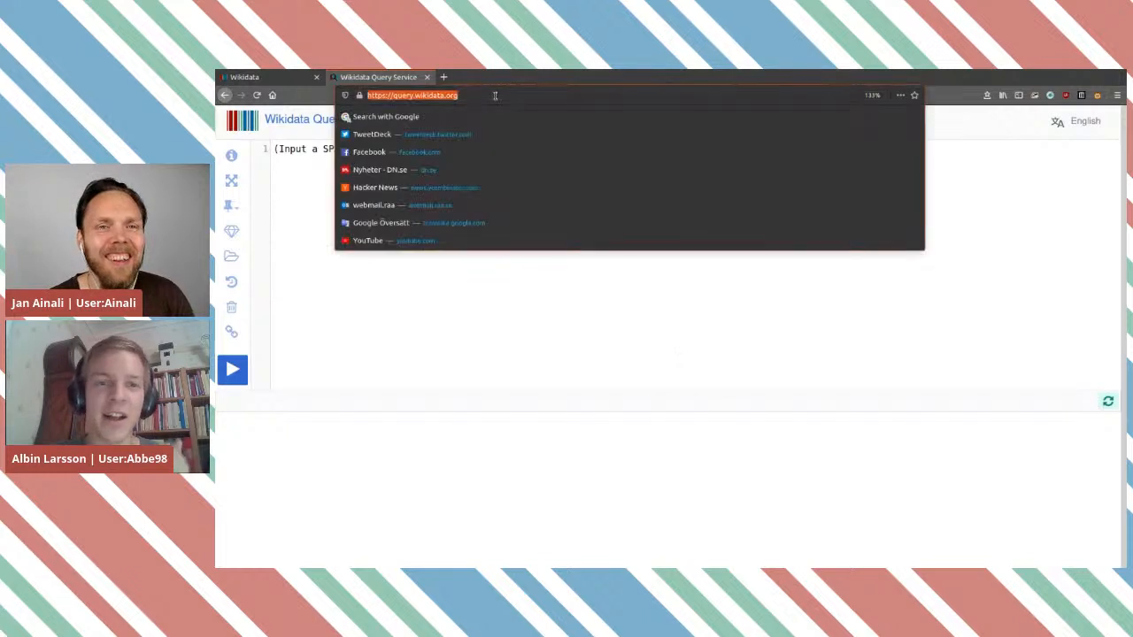
left_click(864, 323)
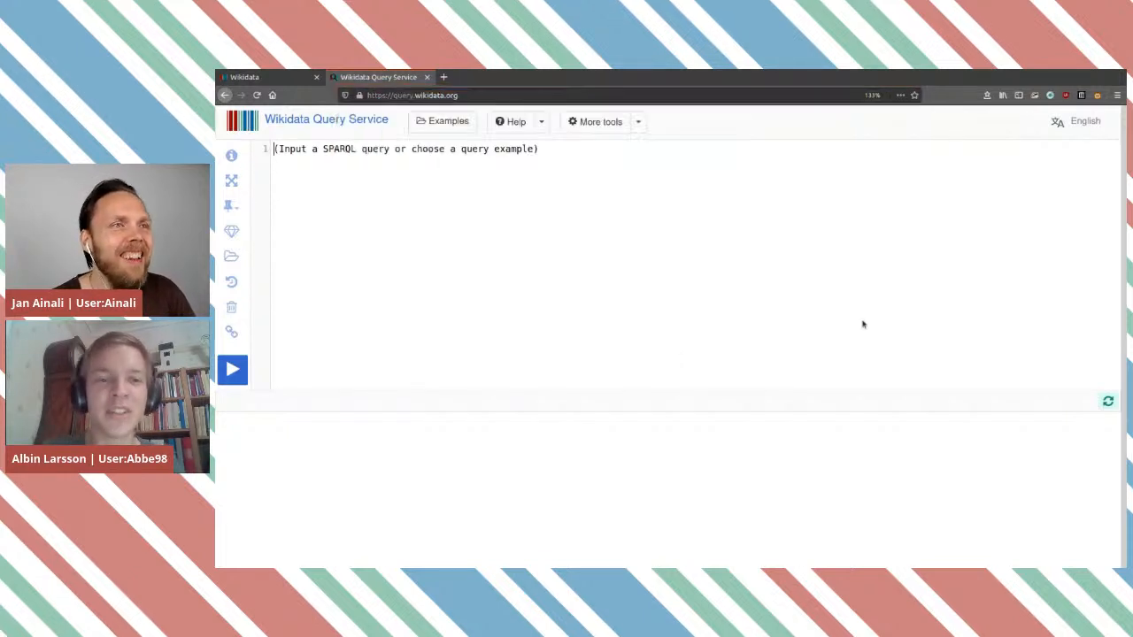
left_click(477, 95)
type("wd")
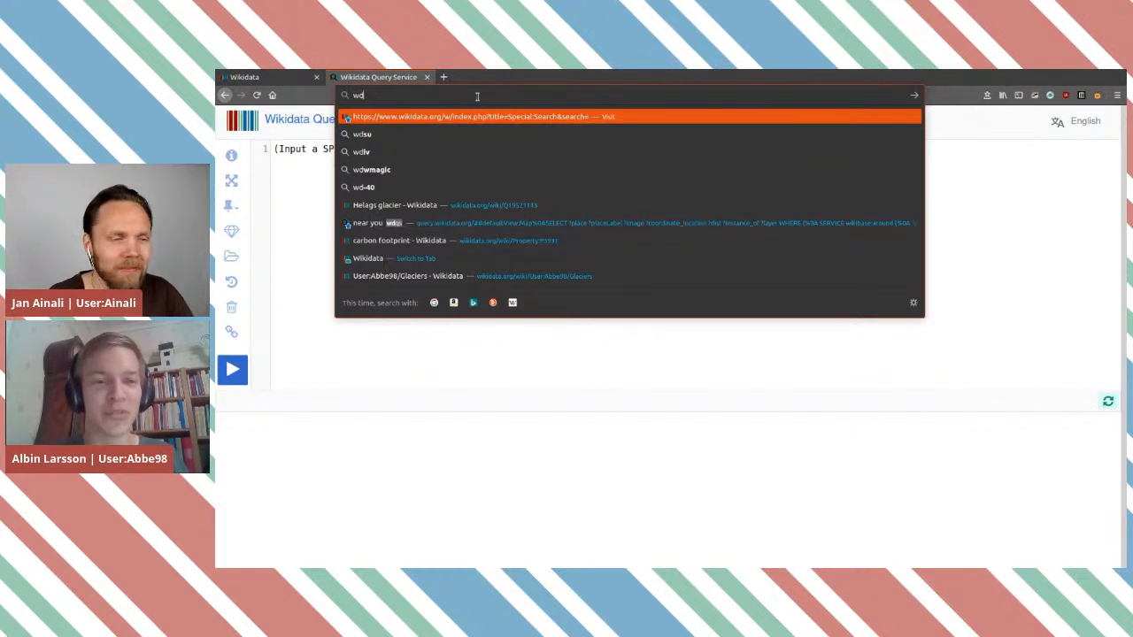
type("qs")
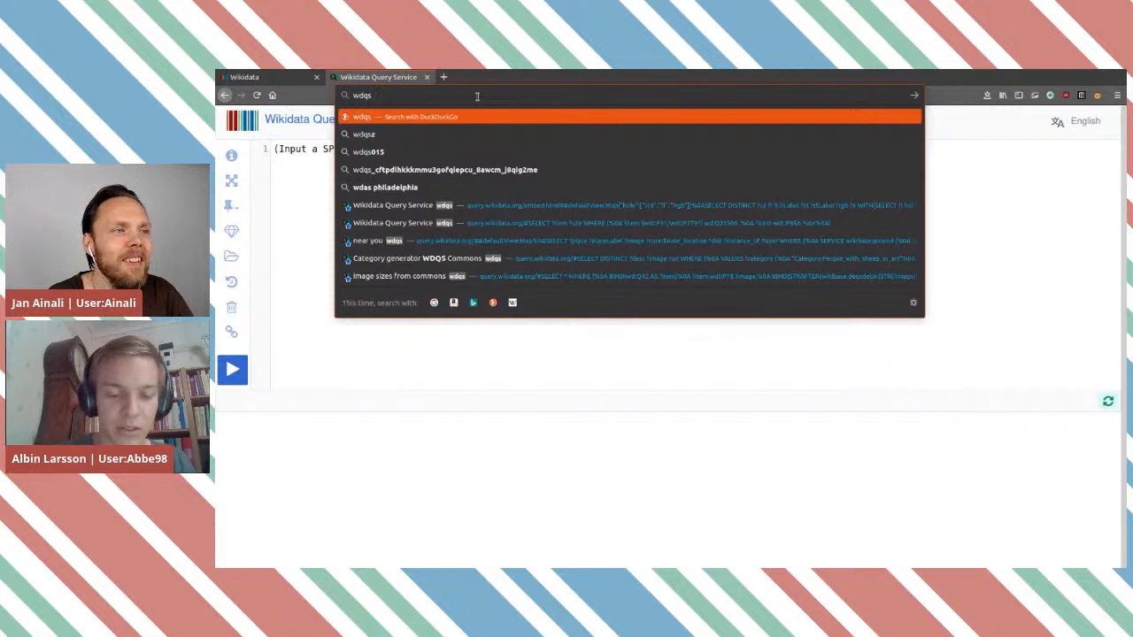
type("aut")
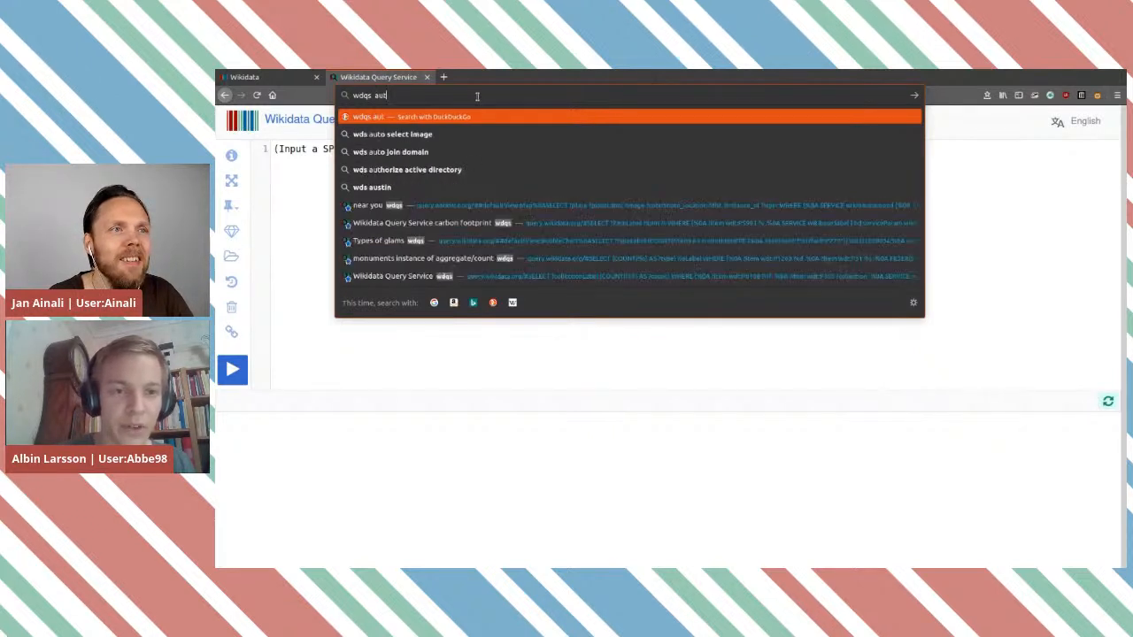
key("Down")
key("Down")
key("Down")
key("Down")
key("Down")
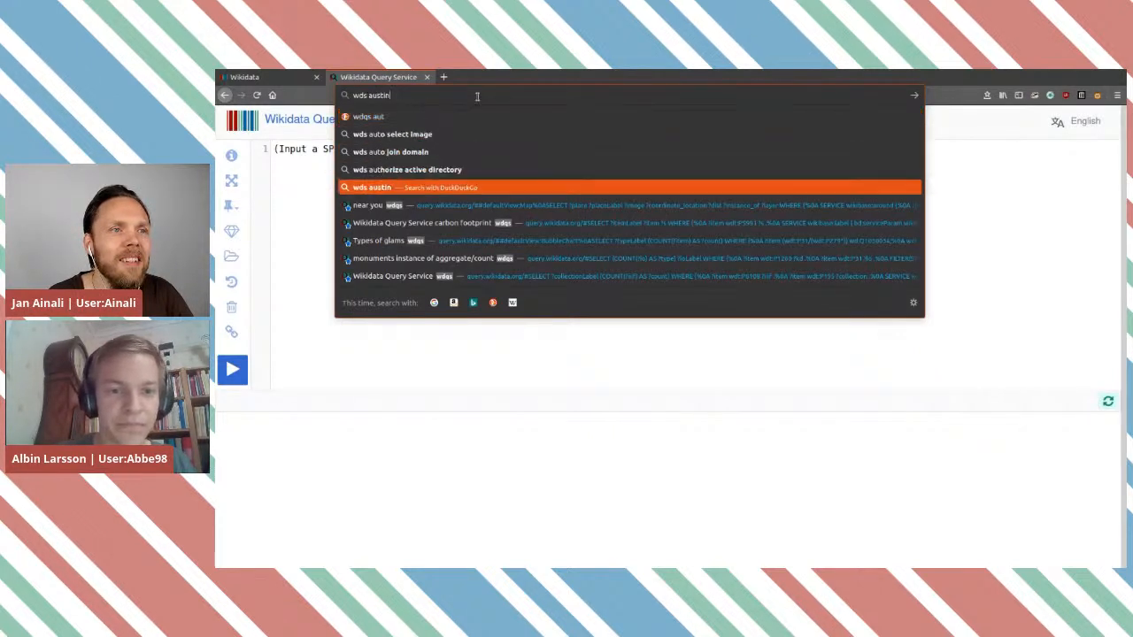
key("Return")
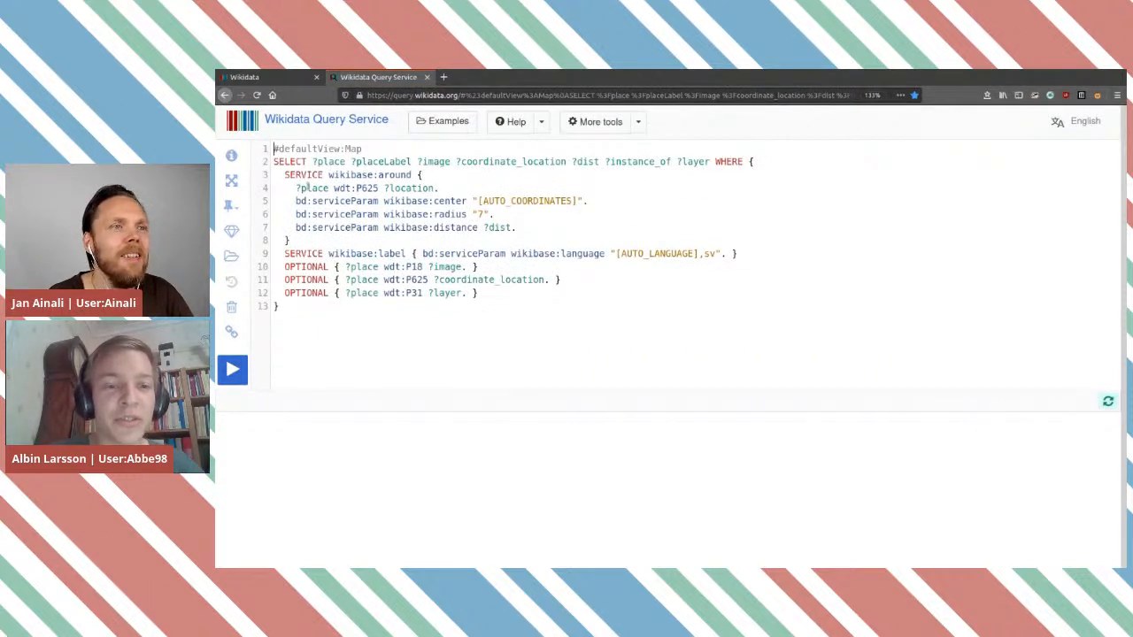
Step: Examine the query's wikibase:around service, its [AUTO_COORDINATES] center, the selected variables and the radius parameter
left_click_drag(284, 175, 453, 183)
left_click(475, 186)
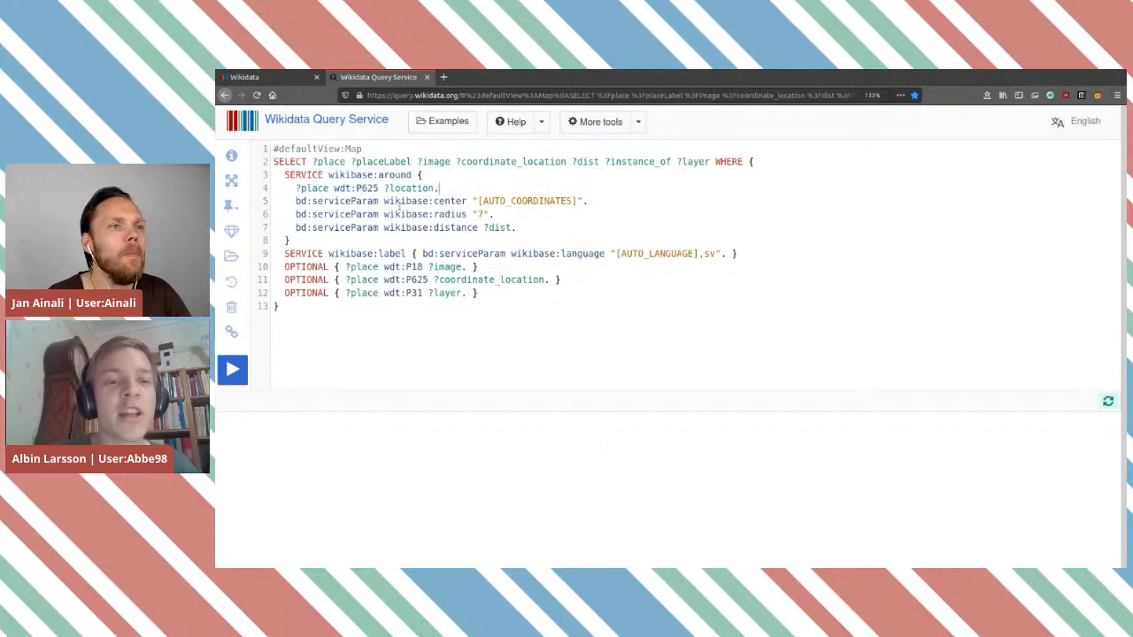
left_click_drag(297, 200, 378, 201)
double_click(452, 201)
left_click_drag(477, 201, 577, 201)
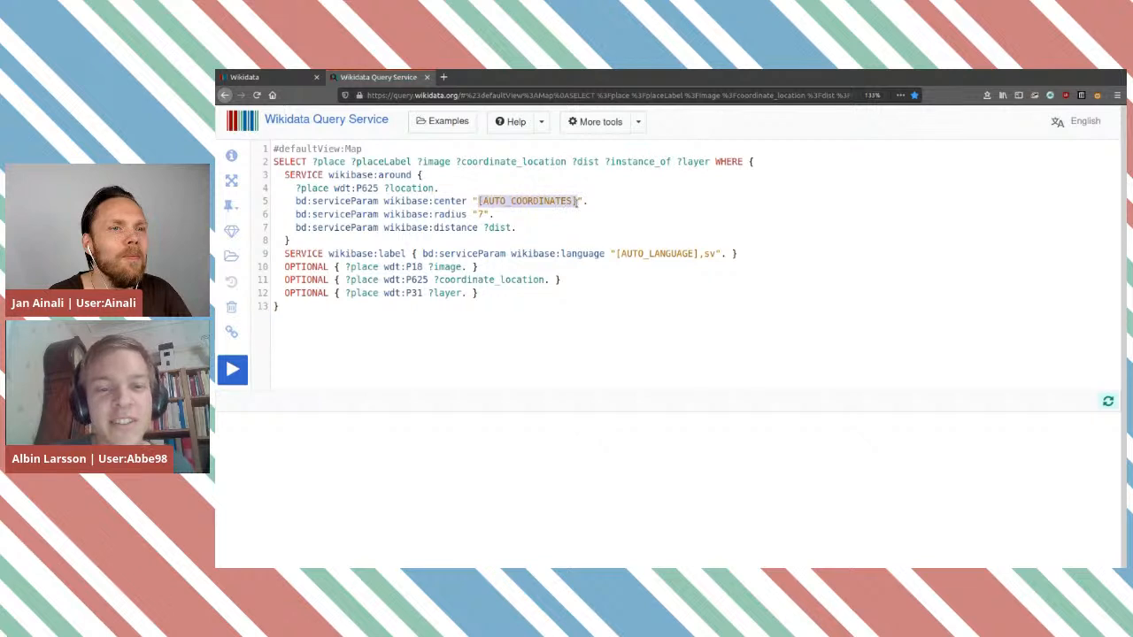
left_click(595, 201)
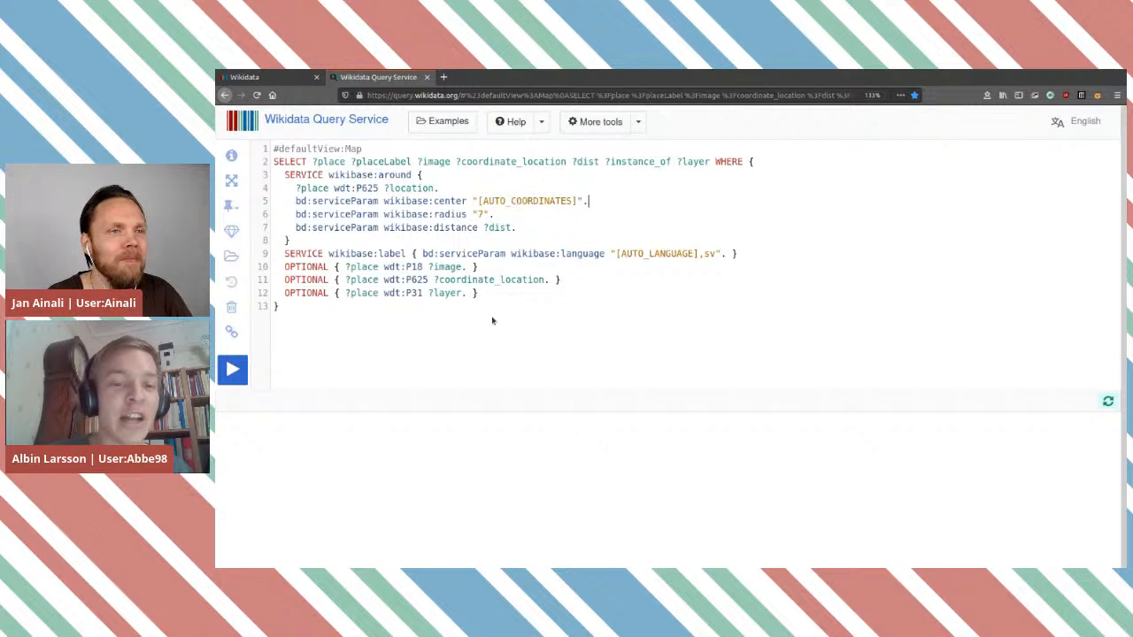
left_click_drag(305, 163, 557, 283)
left_click(587, 313)
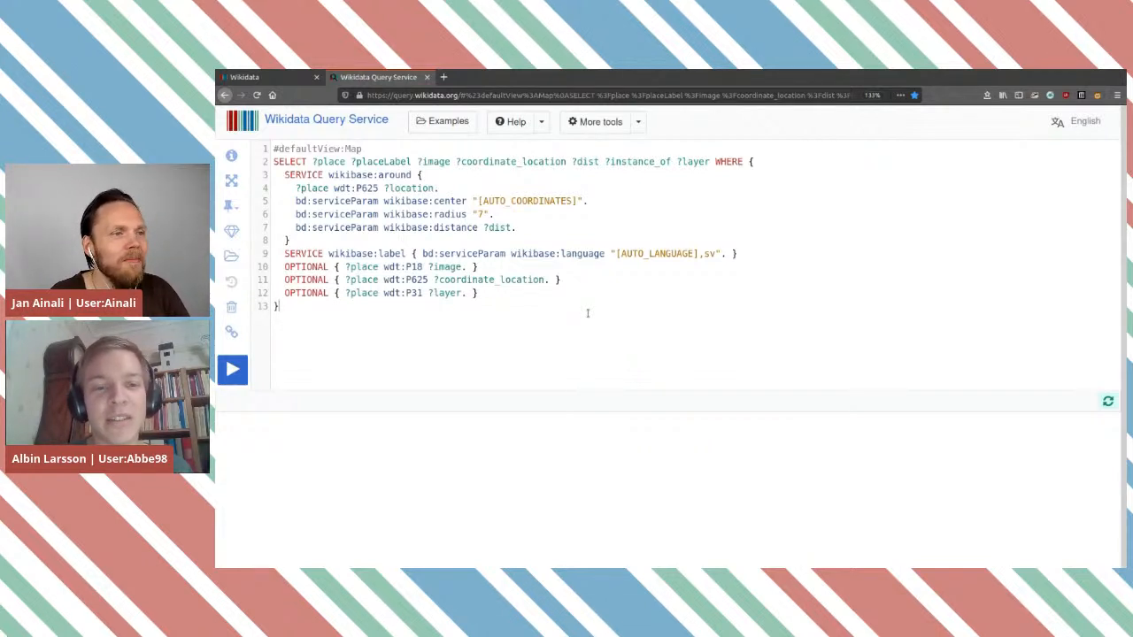
left_click_drag(434, 214, 514, 214)
left_click(507, 214)
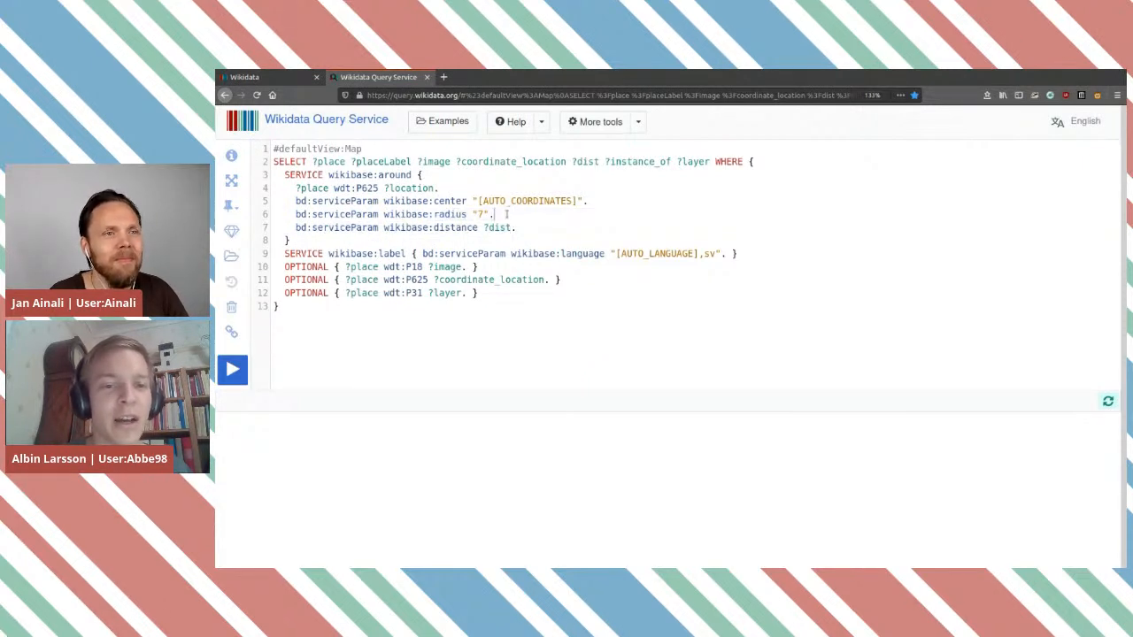
left_click_drag(477, 215, 482, 215)
left_click(493, 214)
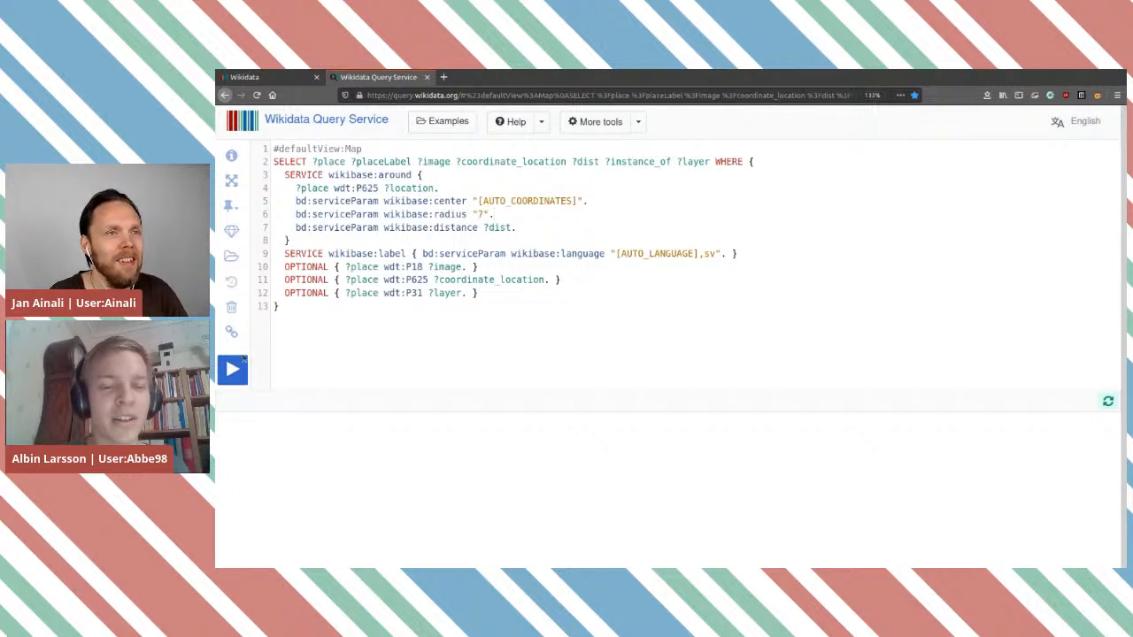
Step: Run the nearby-places query and examine on the map where its results lie relative to Uppsala and Stockholm
left_click(233, 368)
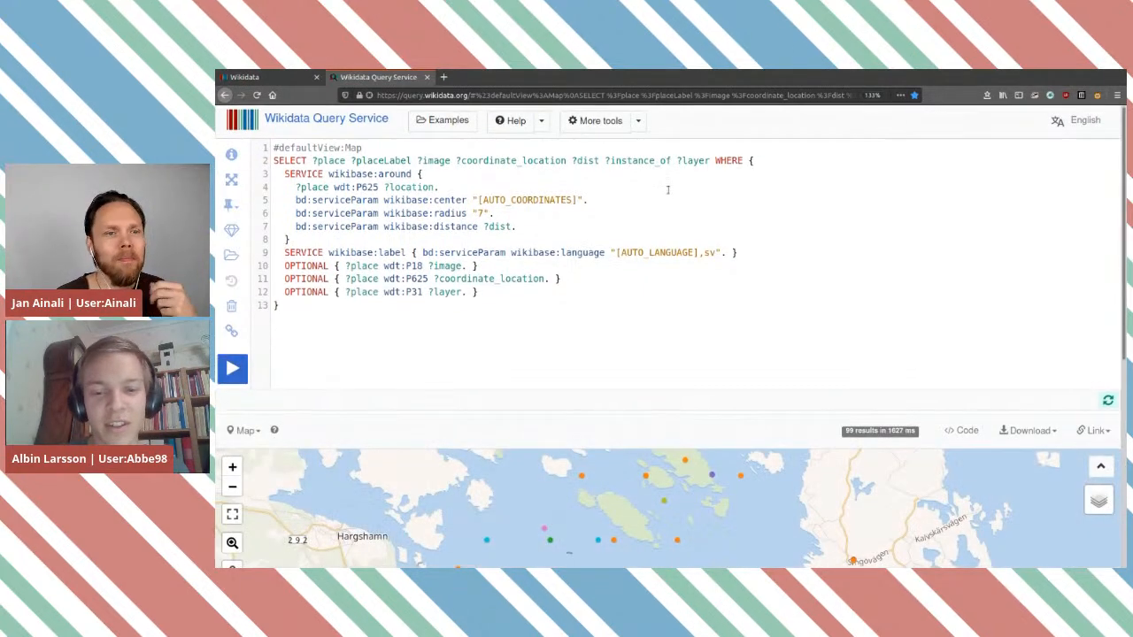
scroll(665, 191, "down", 5)
scroll(671, 172, "down", 2)
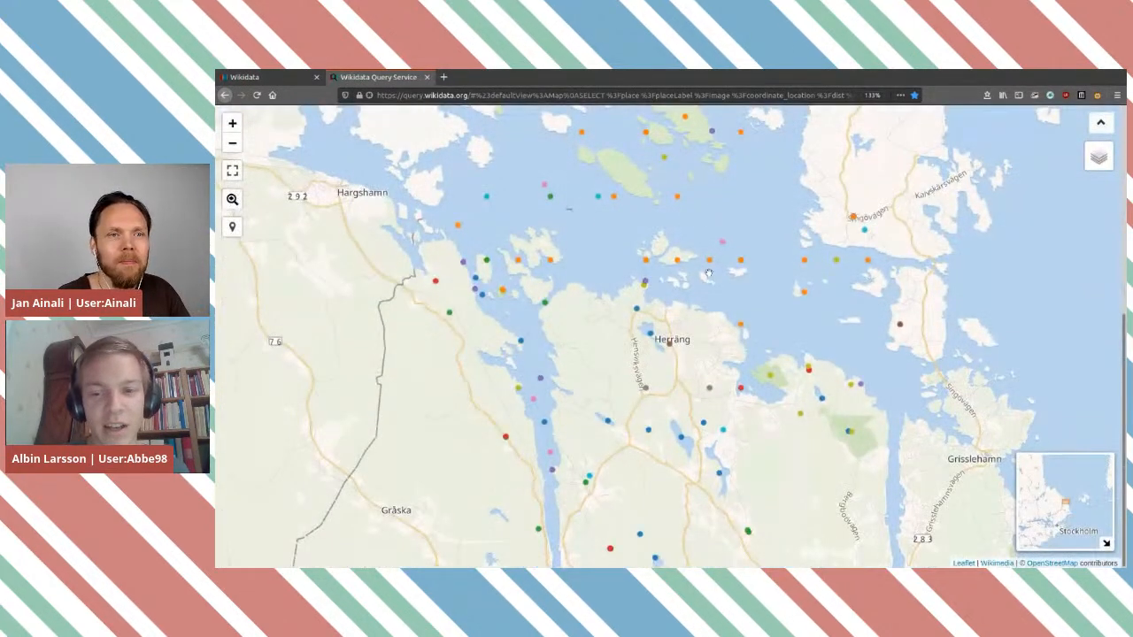
scroll(714, 356, "down", 2)
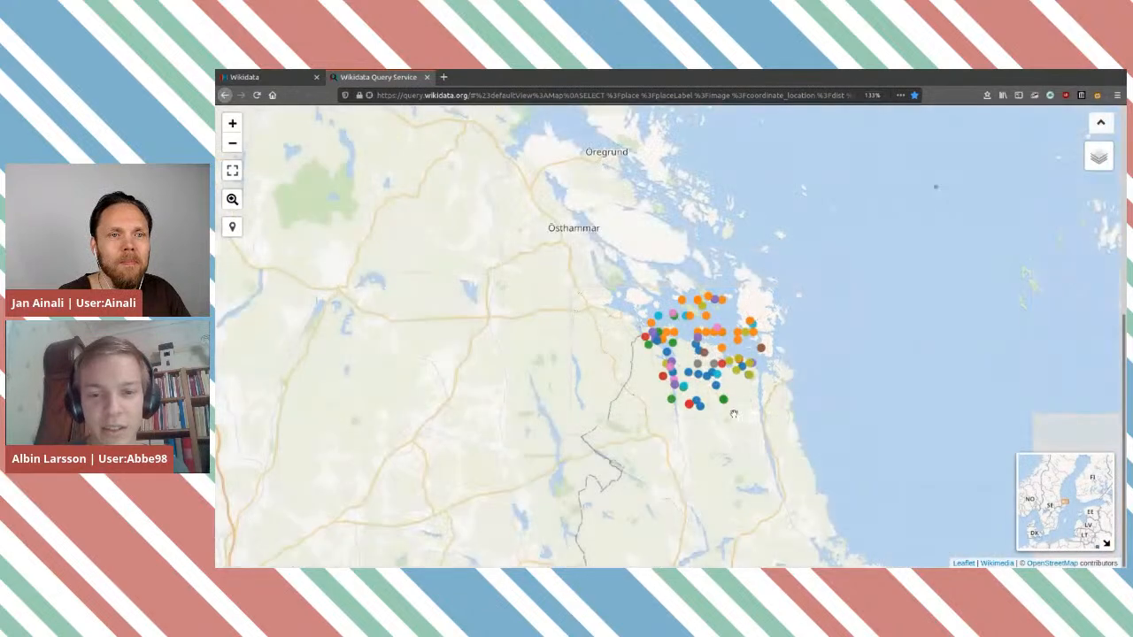
left_click_drag(734, 413, 713, 305)
scroll(632, 415, "down", 3)
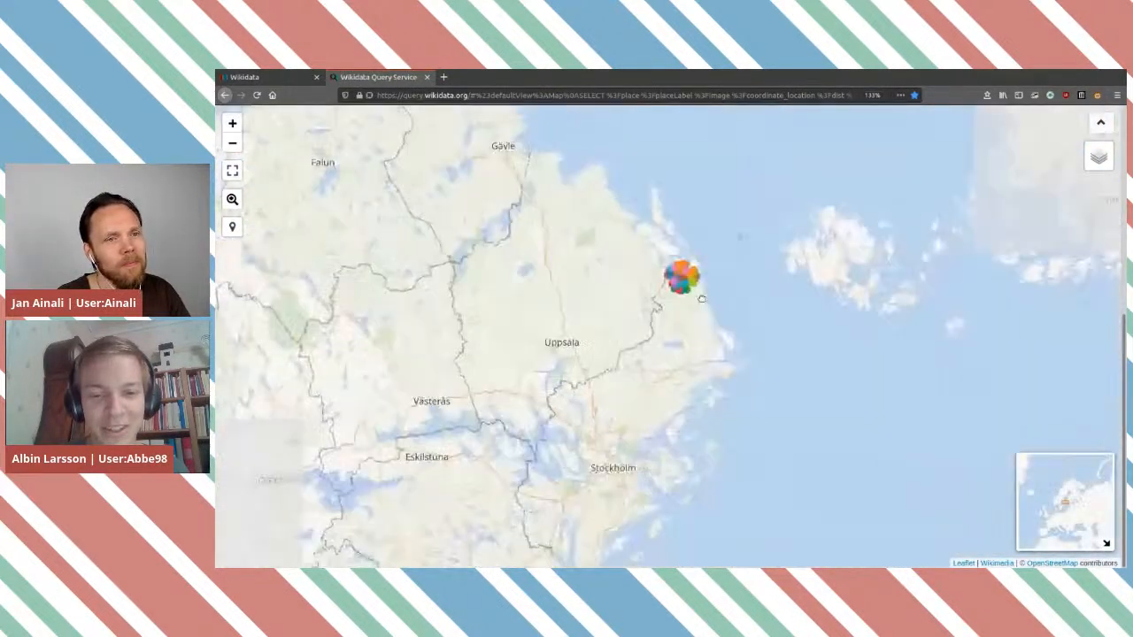
left_click_drag(641, 431, 703, 384)
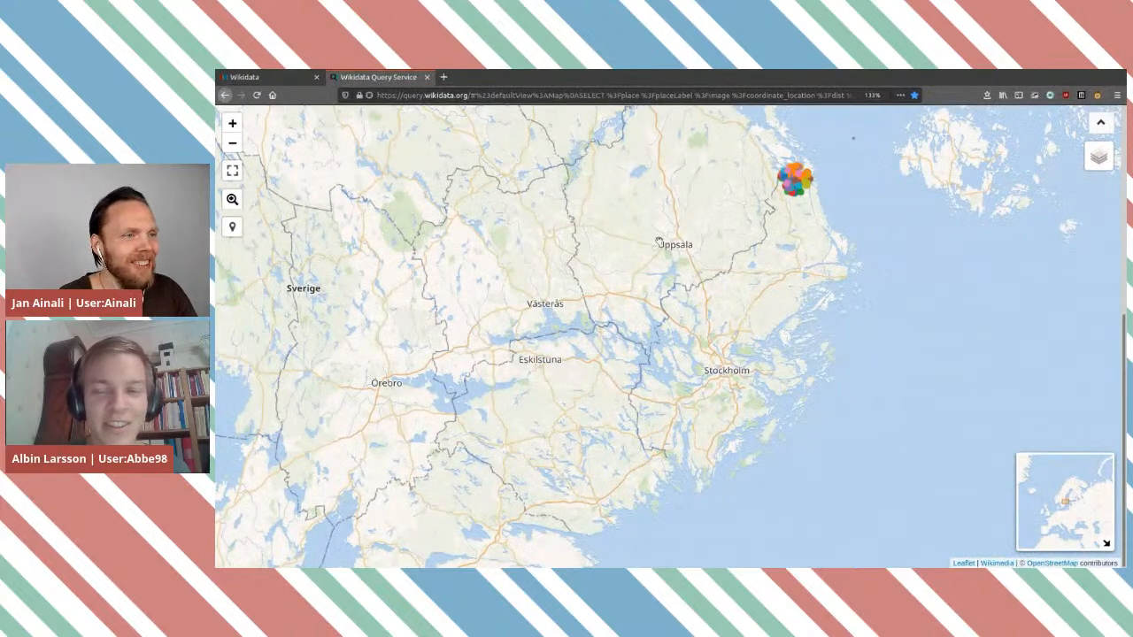
mouse_move(1100, 161)
scroll(1087, 162, "up", 1)
scroll(1085, 161, "up", 2)
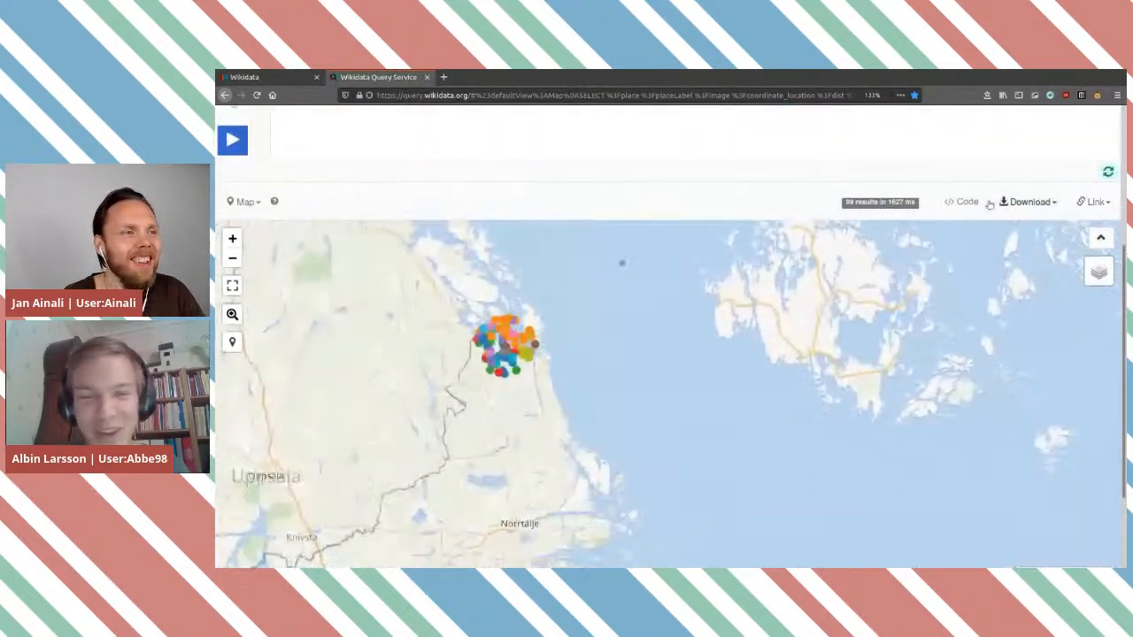
Step: Add a #test comment line below #defaultView:Map in the query and run it again
scroll(564, 170, "up", 1)
scroll(564, 170, "up", 3)
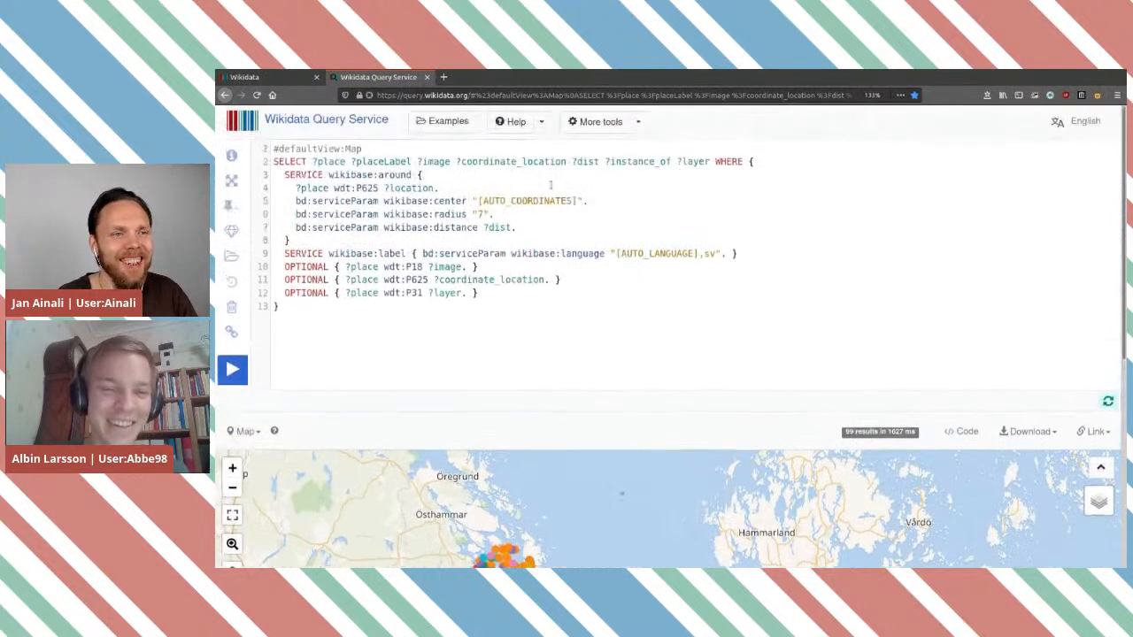
left_click(616, 280)
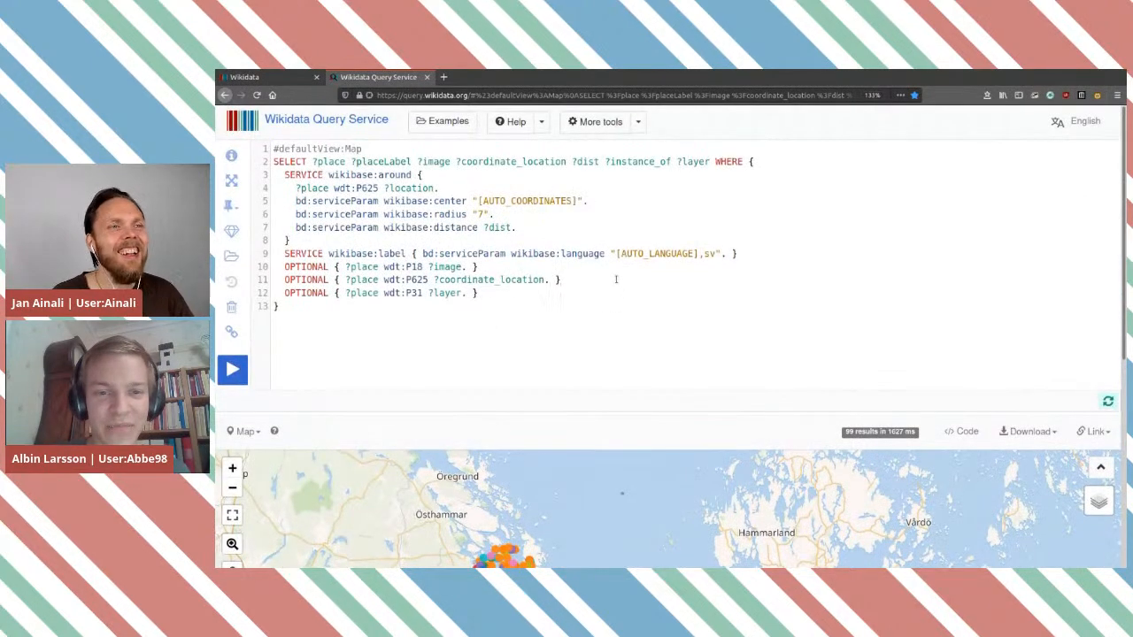
left_click(371, 149)
key("Return")
type("#")
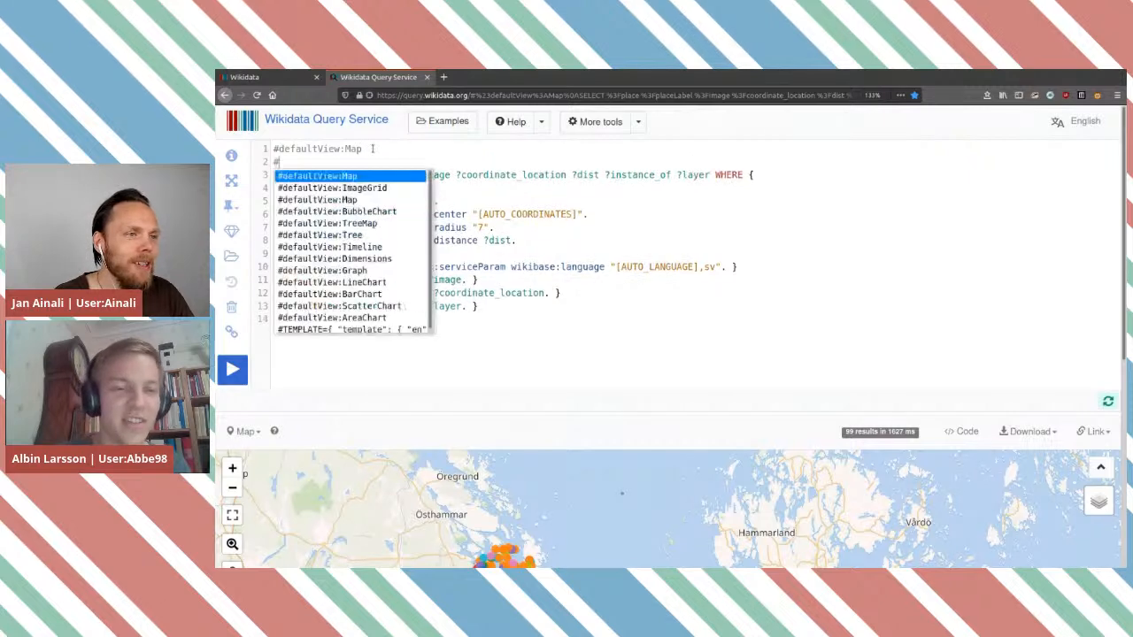
type("test")
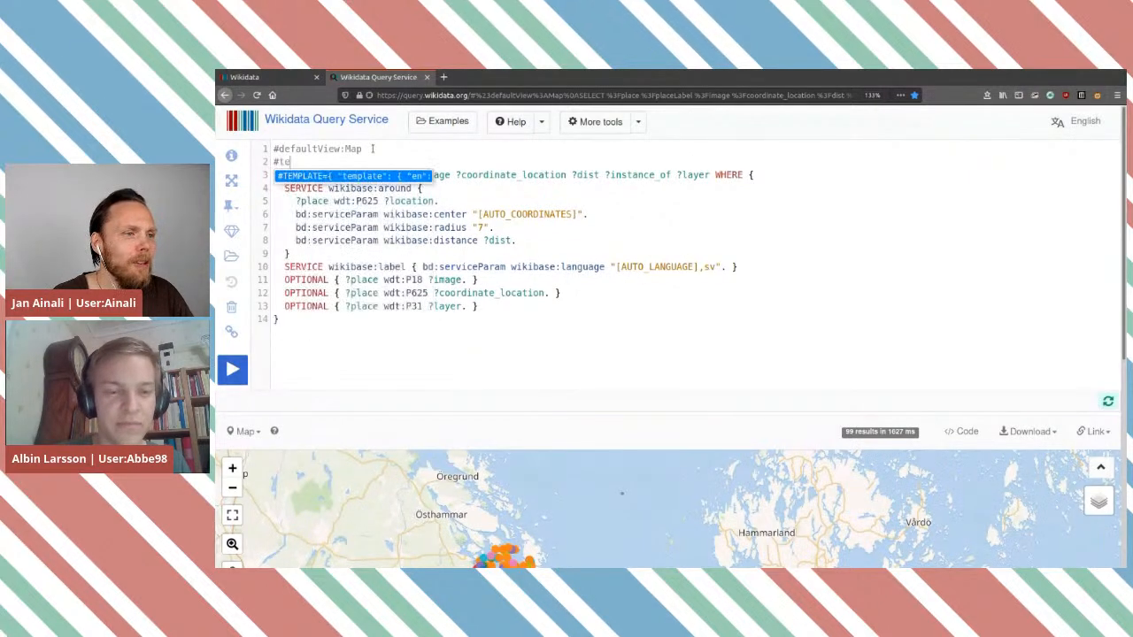
left_click(234, 366)
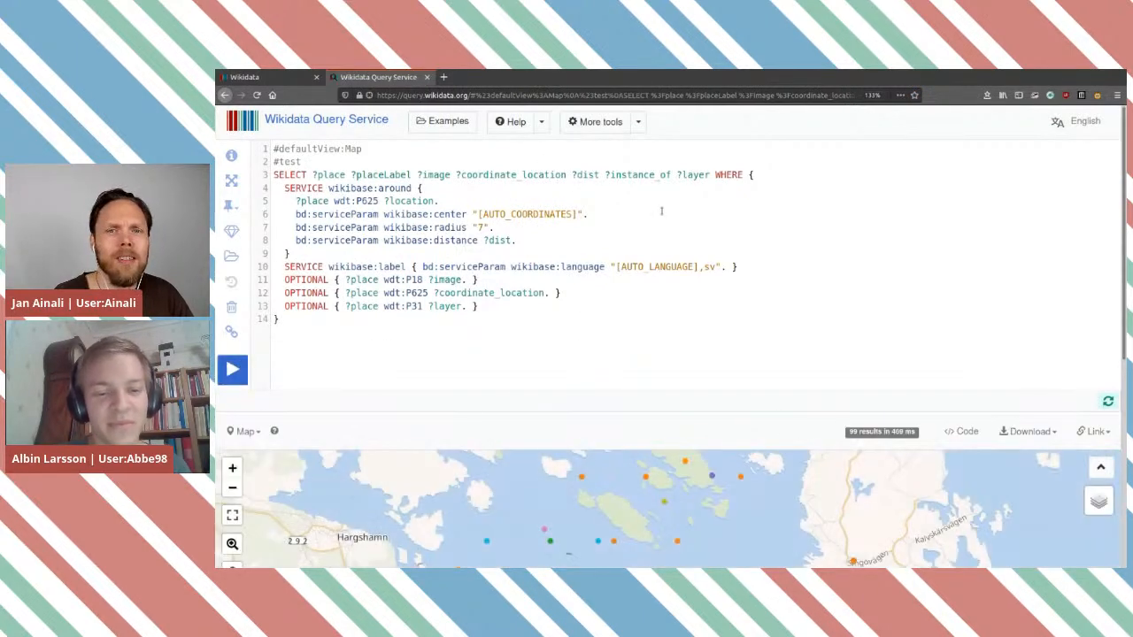
Step: Examine on the map how the rerun query's results are distributed around Herräng and Hallstavik
scroll(661, 212, "down", 5)
scroll(603, 327, "down", 3)
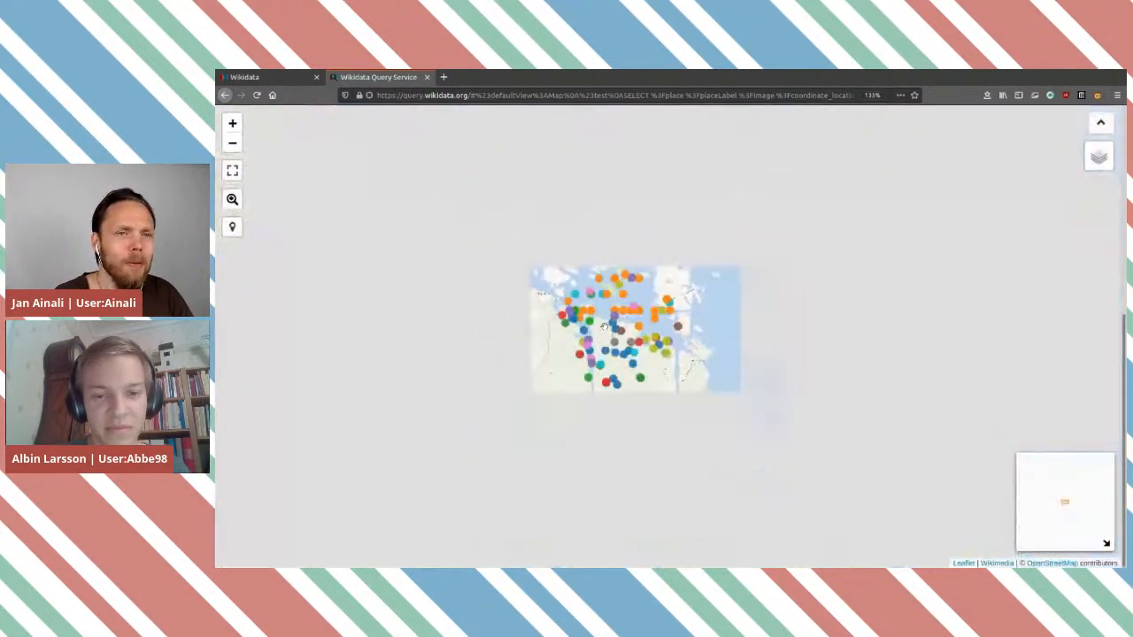
left_click_drag(603, 327, 654, 303)
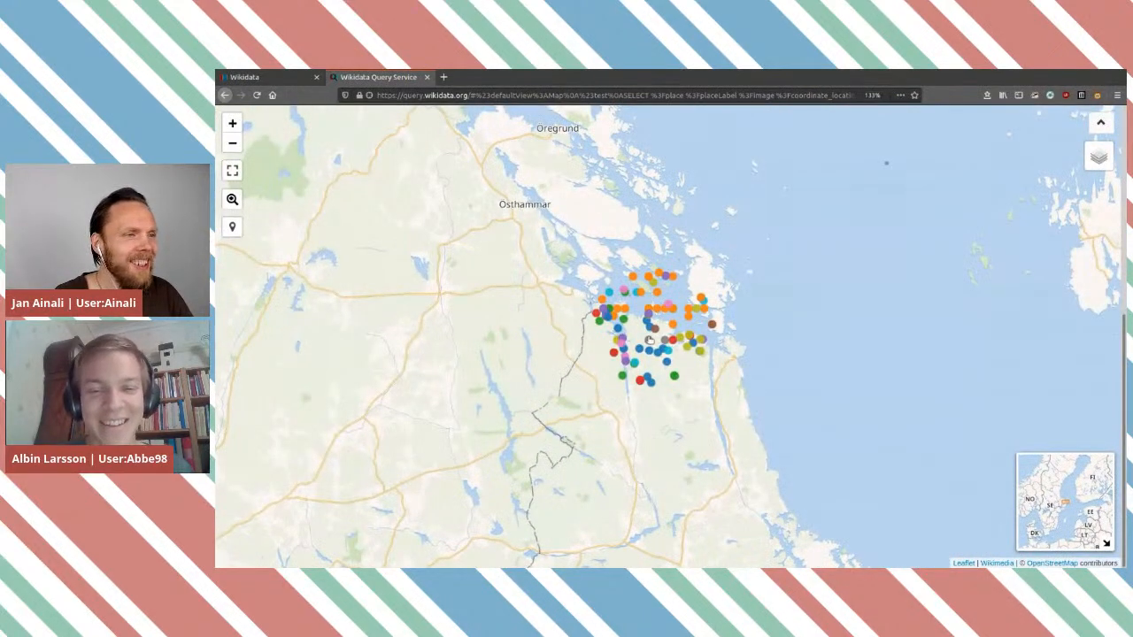
scroll(648, 303, "up", 2)
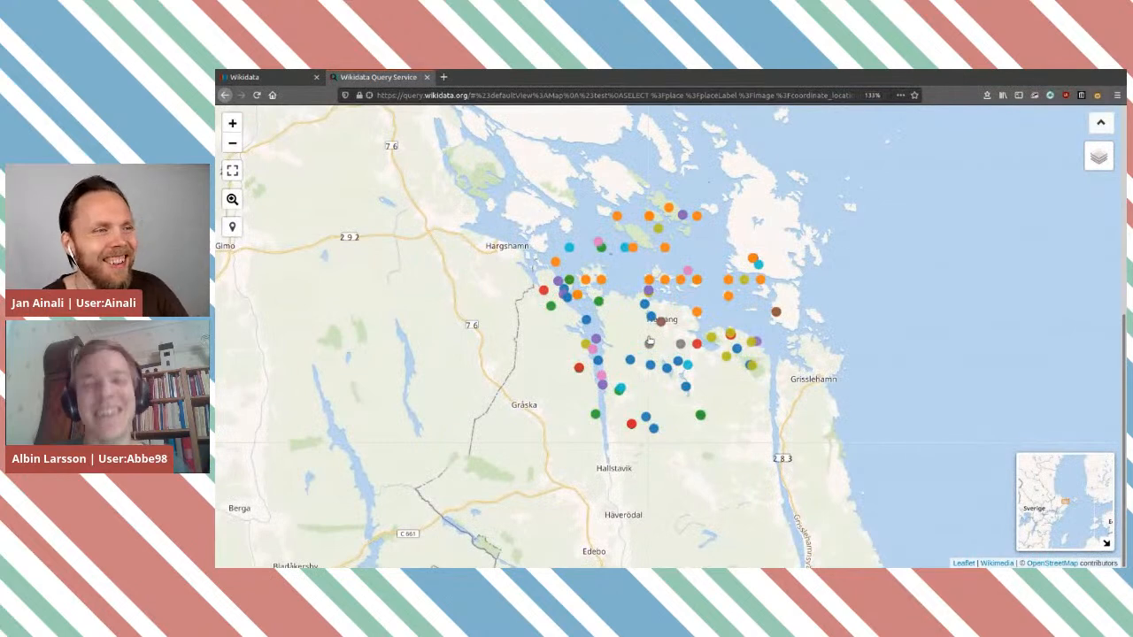
scroll(649, 341, "up", 2)
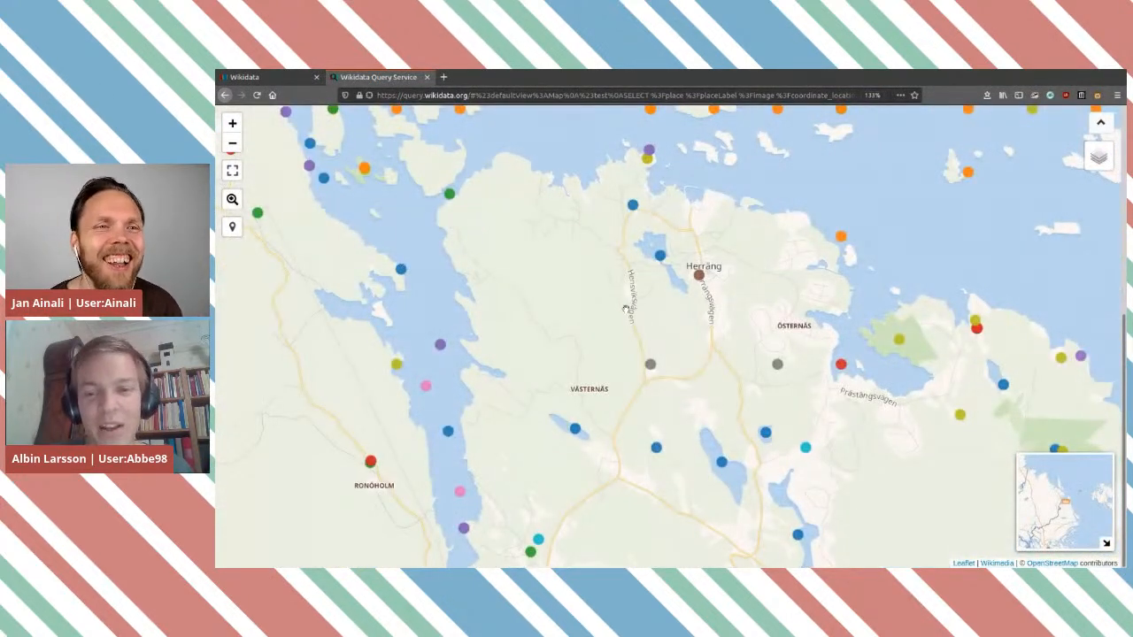
left_click_drag(620, 444, 585, 314)
scroll(585, 314, "down", 1)
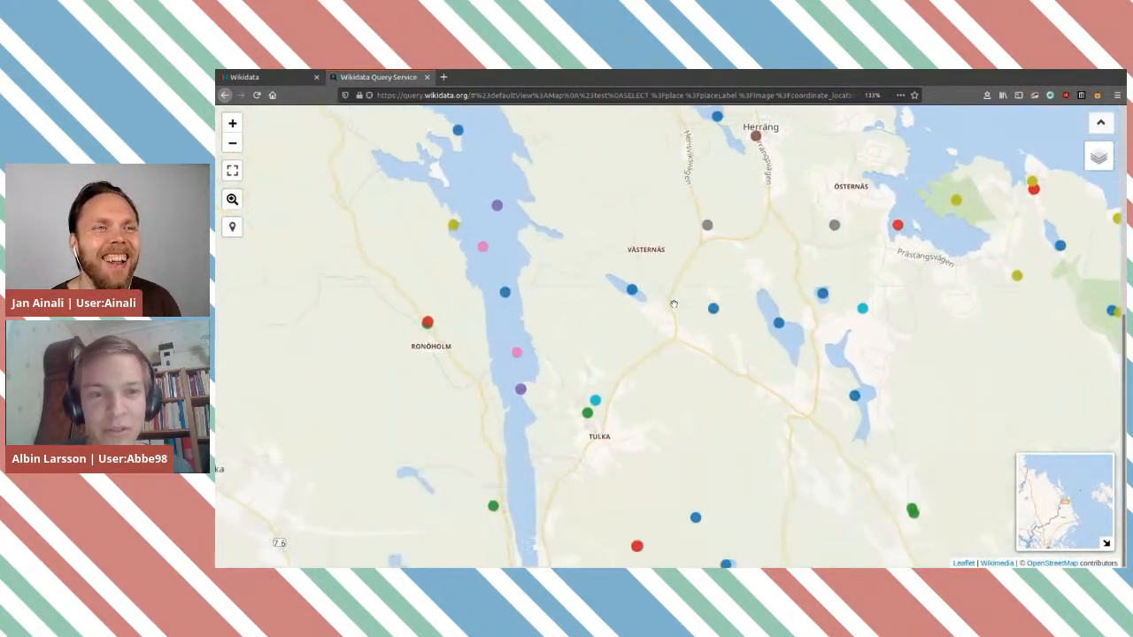
scroll(770, 331, "down", 2)
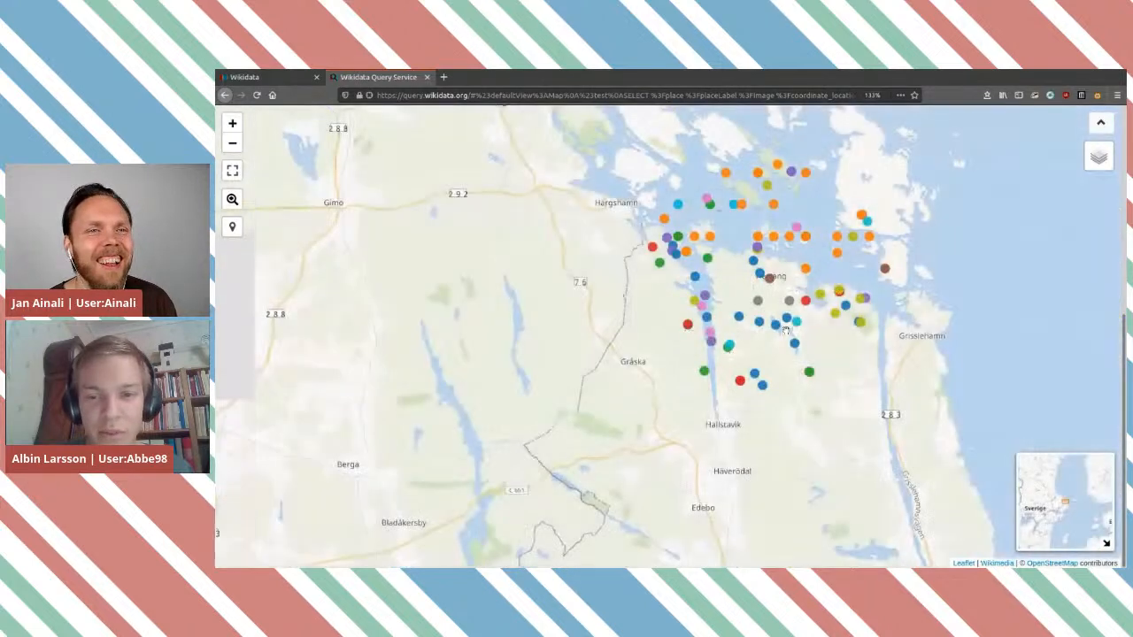
Step: Examine the result markers along the coast between Hargshamn and Grisslehamn
left_click(776, 323)
left_click(759, 338)
scroll(670, 255, "up", 3)
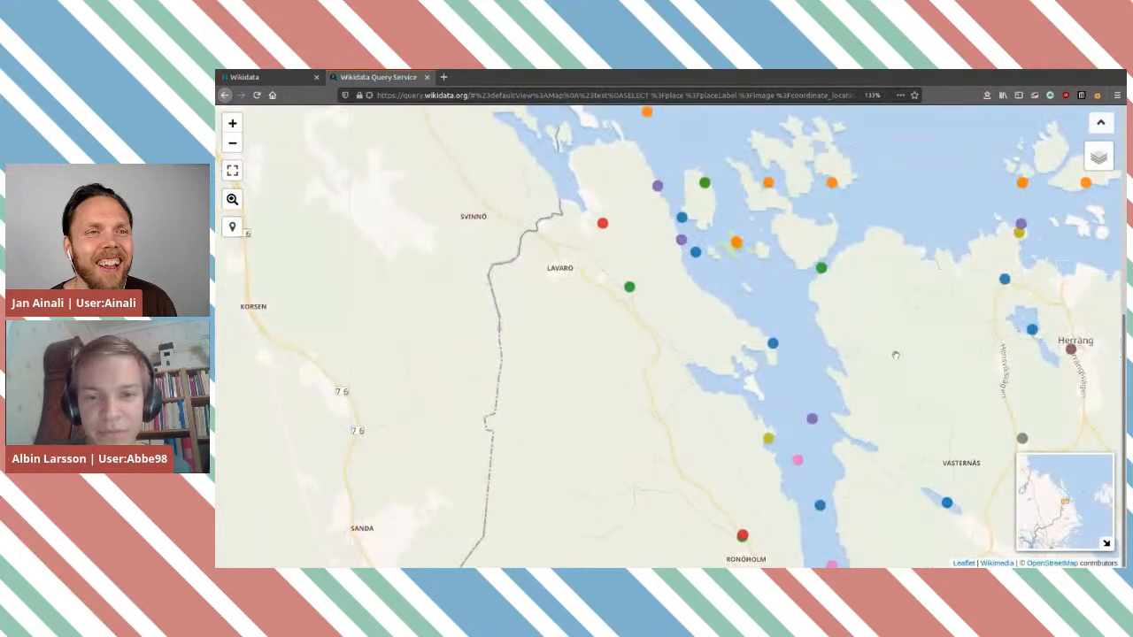
left_click_drag(717, 251, 612, 273)
scroll(629, 266, "up", 3)
scroll(629, 266, "down", 4)
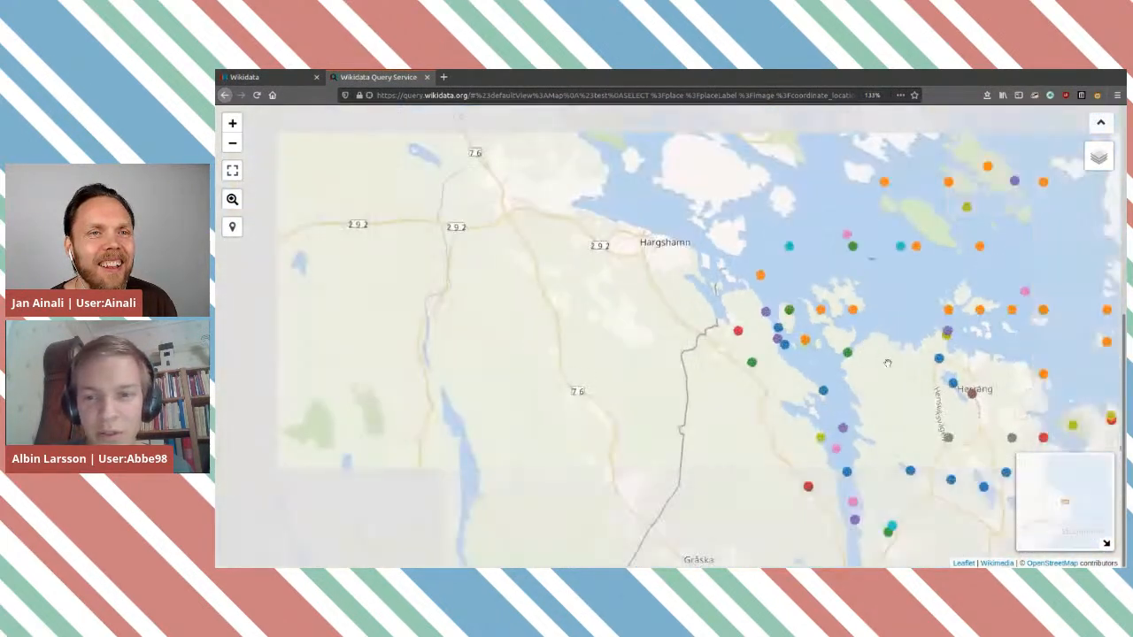
left_click_drag(888, 362, 495, 232)
scroll(817, 348, "up", 3)
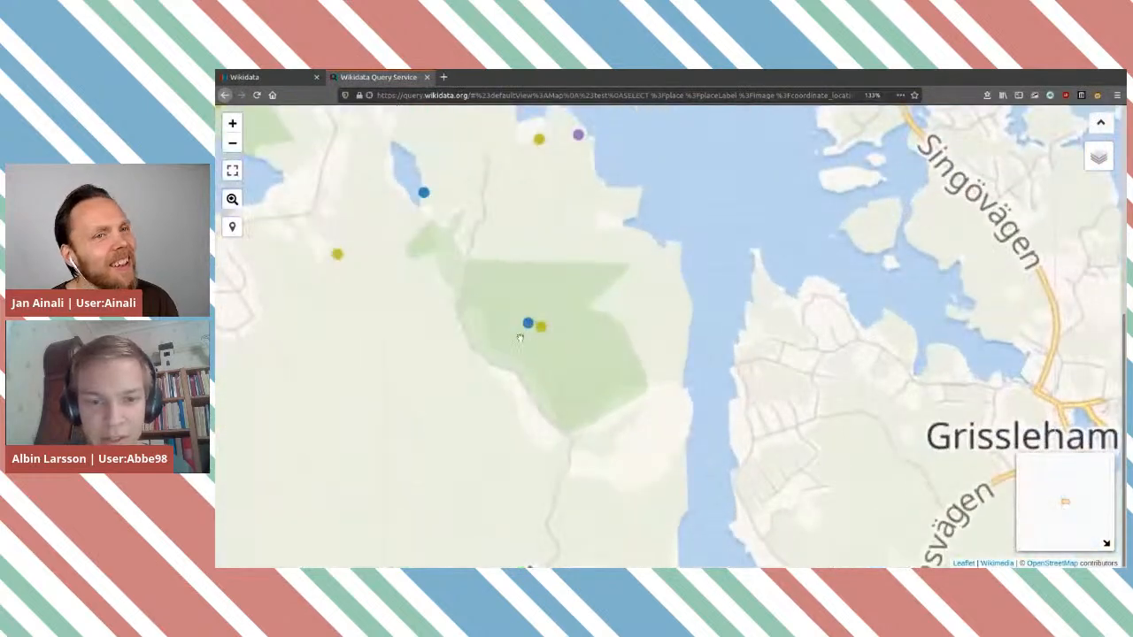
Step: Inspect the details of the Häverö-Bergby and Lövfjärden markers in the green area west of Grisslehamn
scroll(518, 338, "up", 3)
left_click(604, 299)
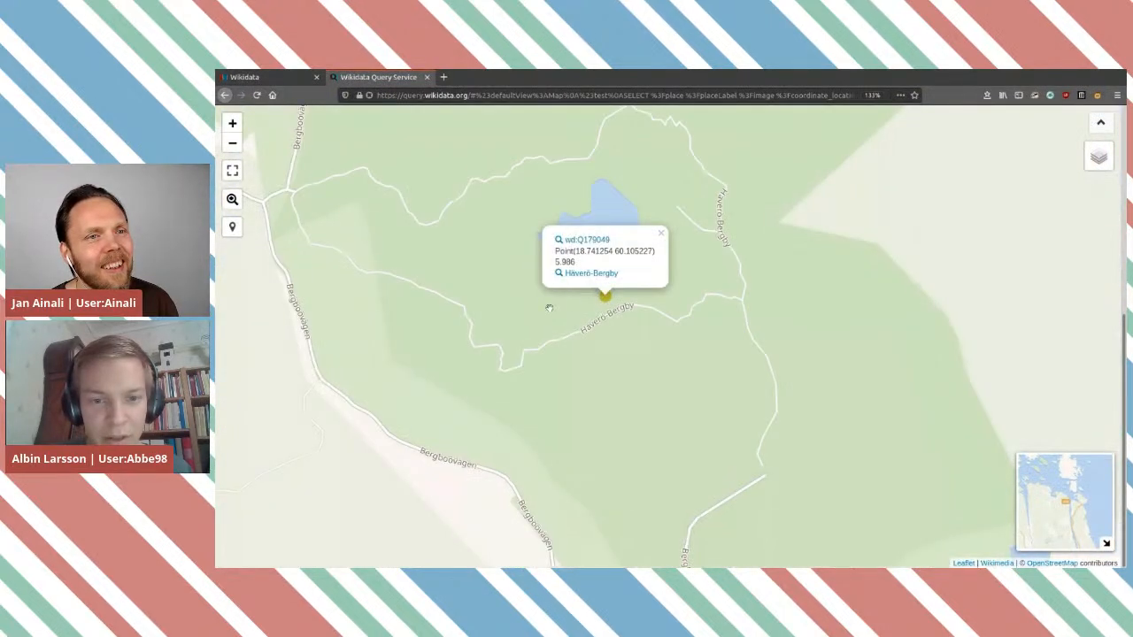
left_click(566, 292)
left_click(551, 280)
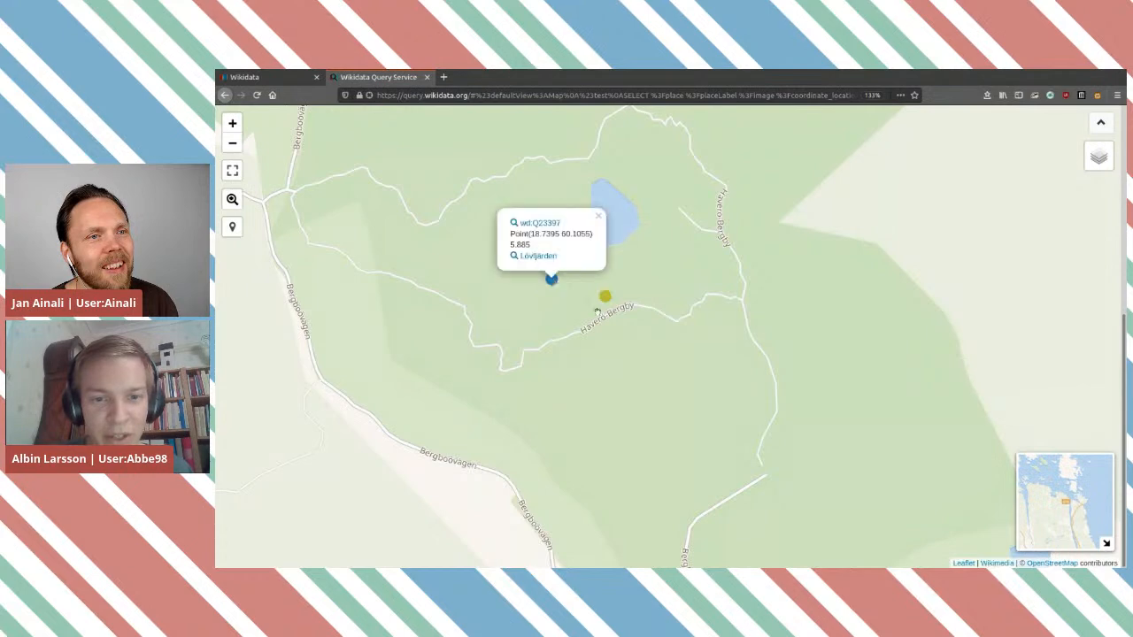
scroll(597, 311, "down", 3)
left_click(623, 325)
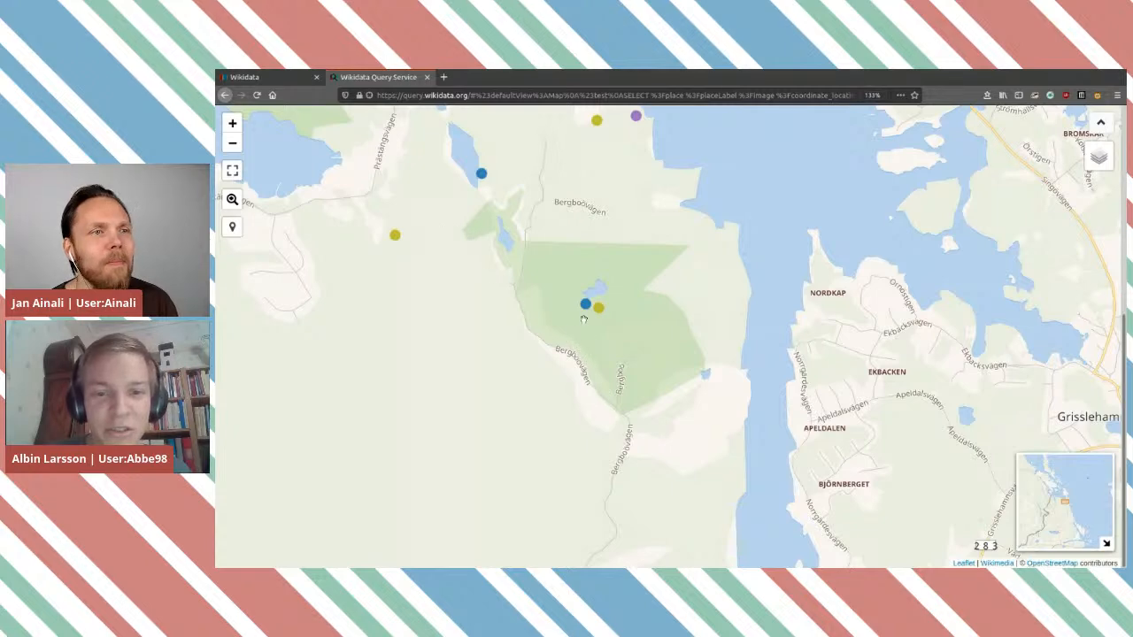
Step: Open the Wikidata items for Lövfjärden and Häverö-Bergby from their map markers in separate new tabs
scroll(588, 305, "up", 3)
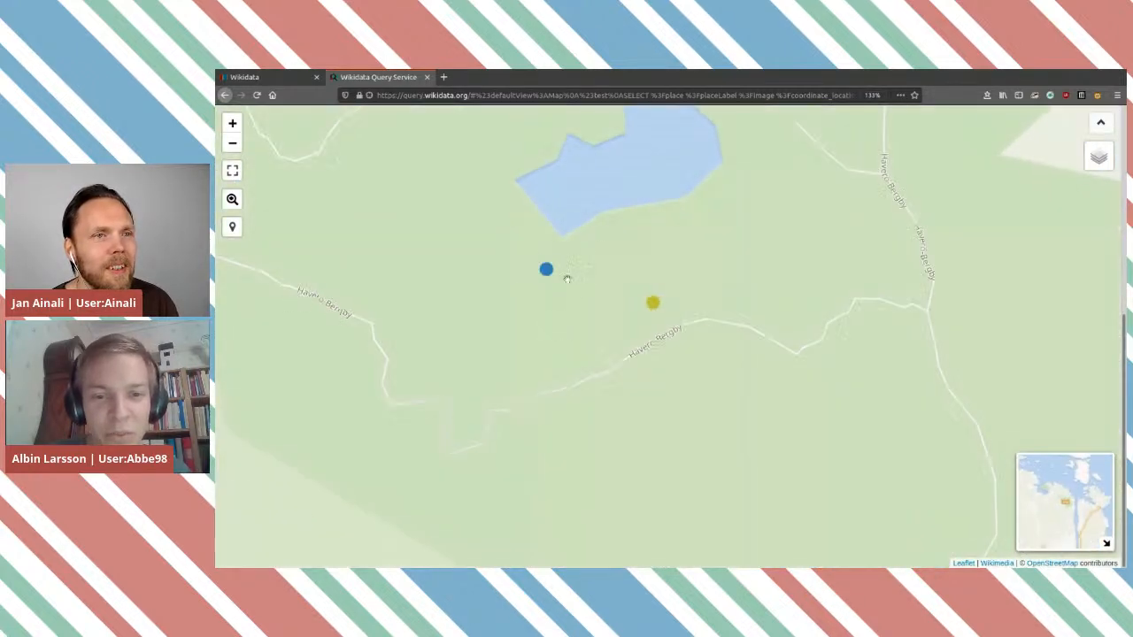
left_click(544, 269)
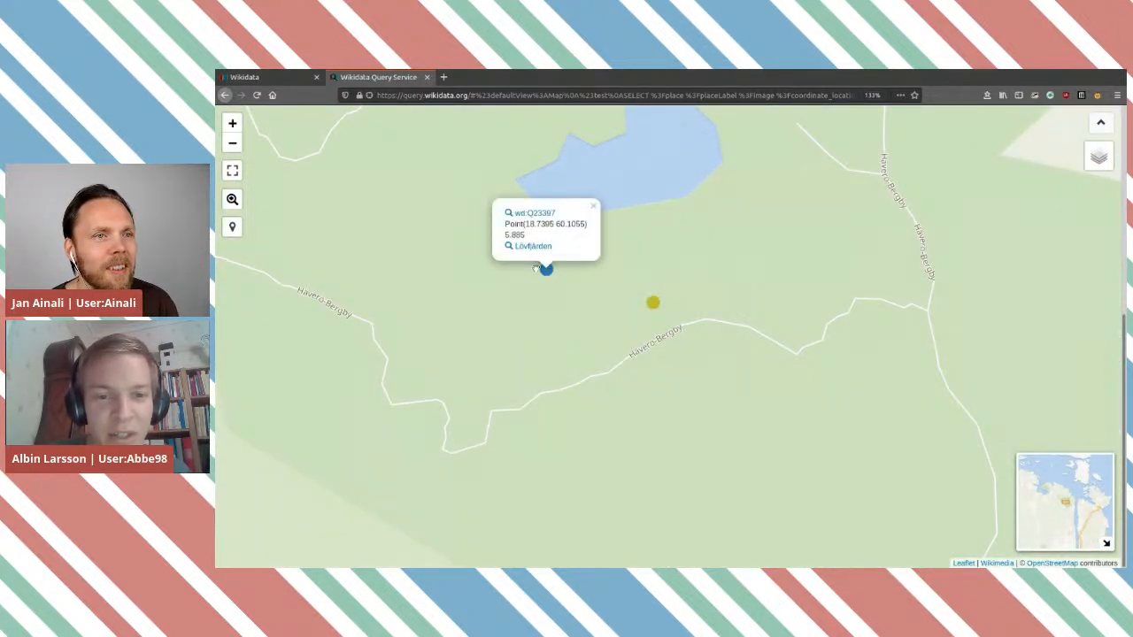
middle_click(532, 247)
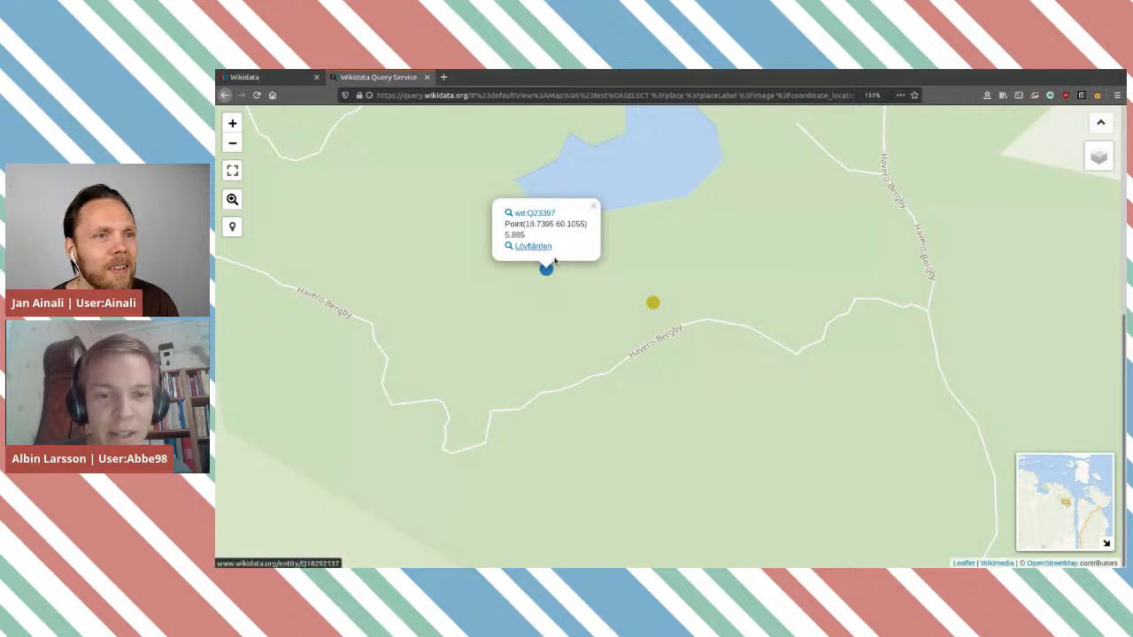
left_click(653, 304)
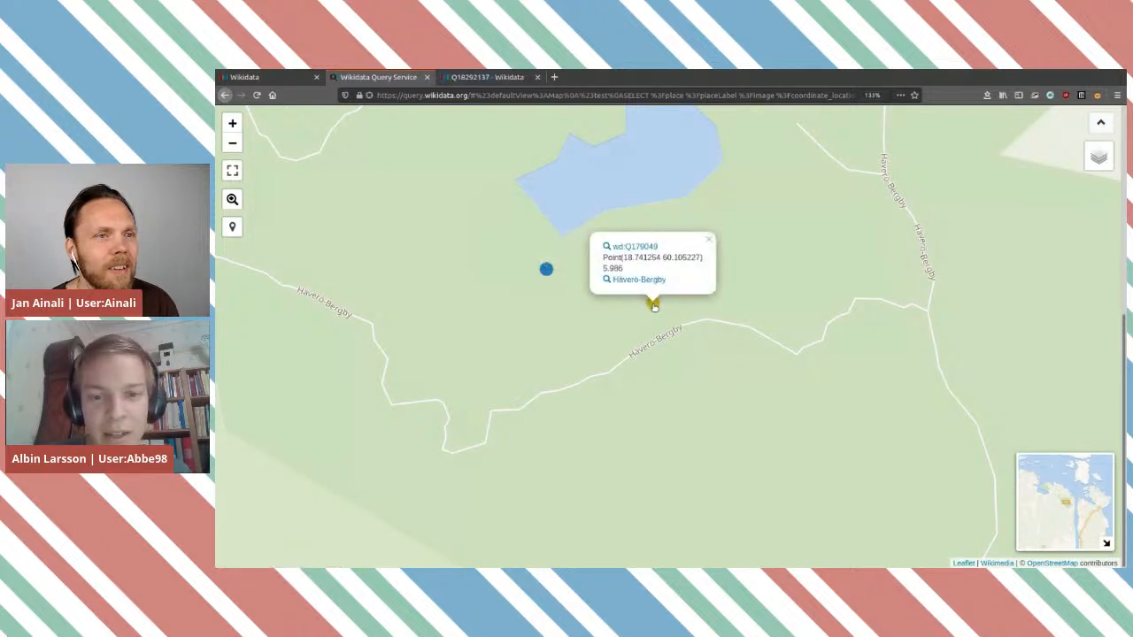
middle_click(650, 281)
Step: Examine the Lövfjärden item's labels, descriptions, statements, identifiers and Wikipedia link
left_click(495, 77)
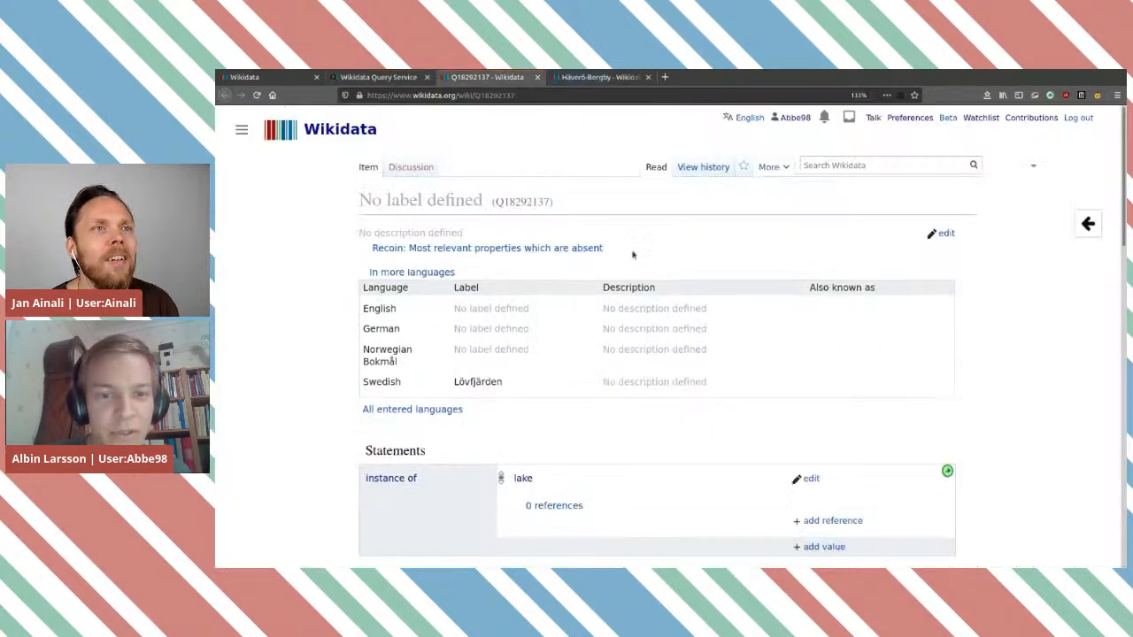
scroll(749, 316, "down", 4)
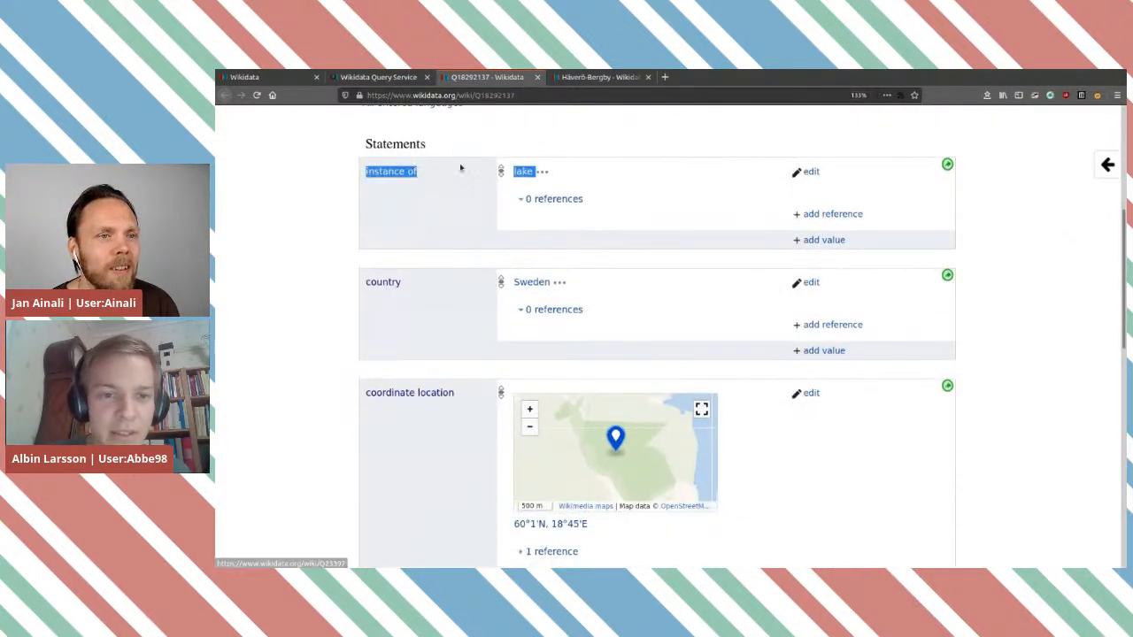
scroll(718, 212, "down", 3)
scroll(629, 299, "down", 2)
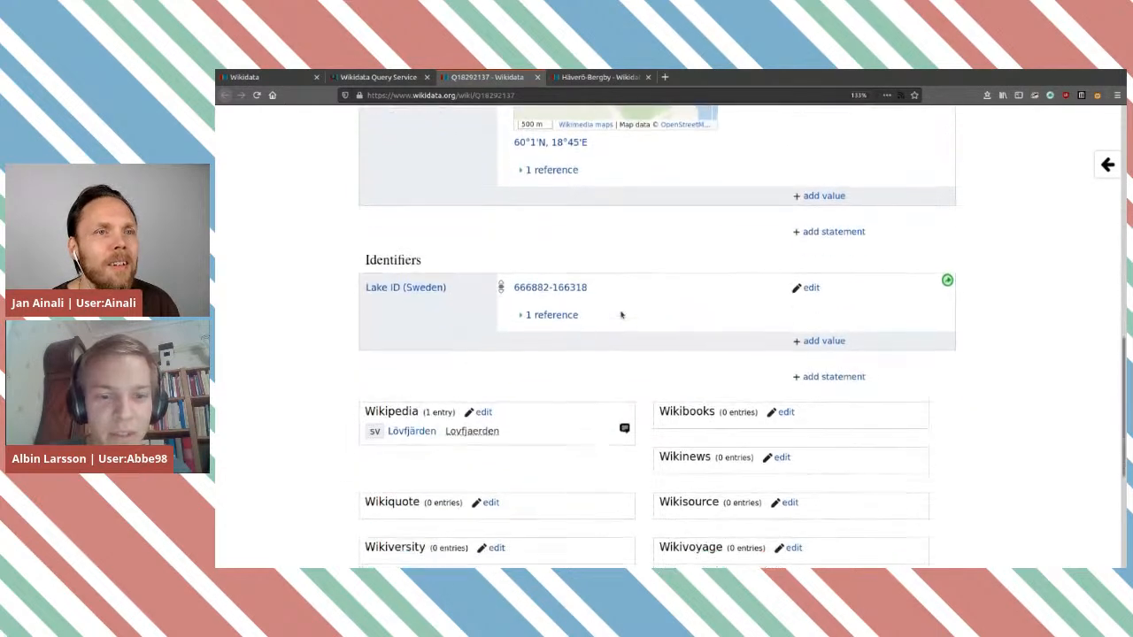
scroll(640, 266, "up", 5)
scroll(639, 265, "up", 2)
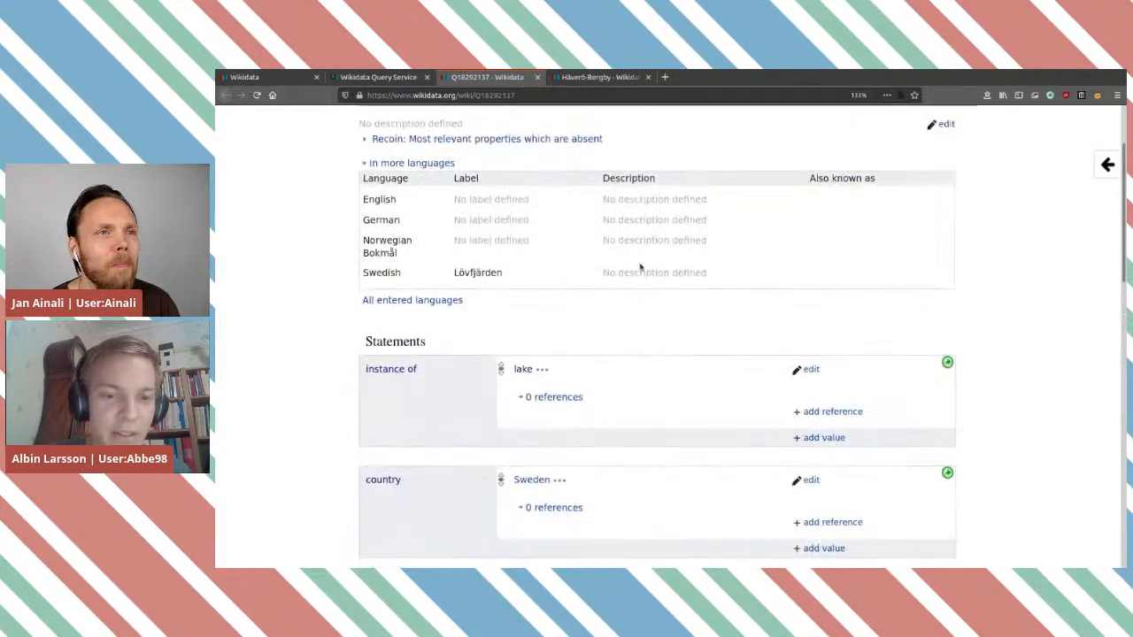
Step: Check the Lövfjärden item's Lake ID (Sweden) page on the VISS website and close it
scroll(639, 265, "down", 6)
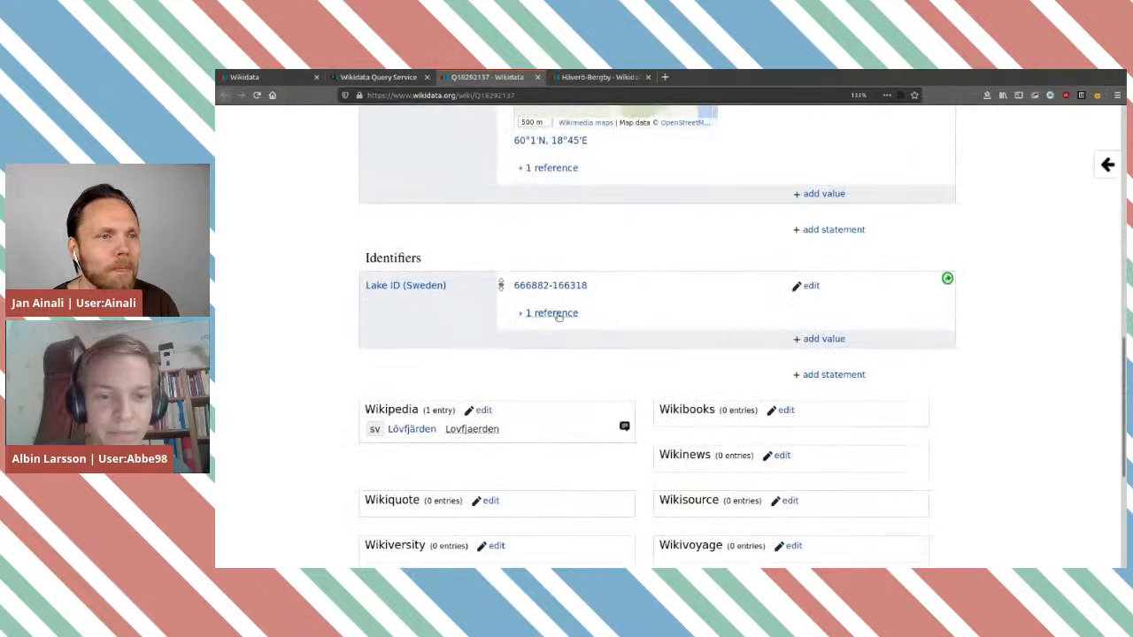
left_click(597, 78)
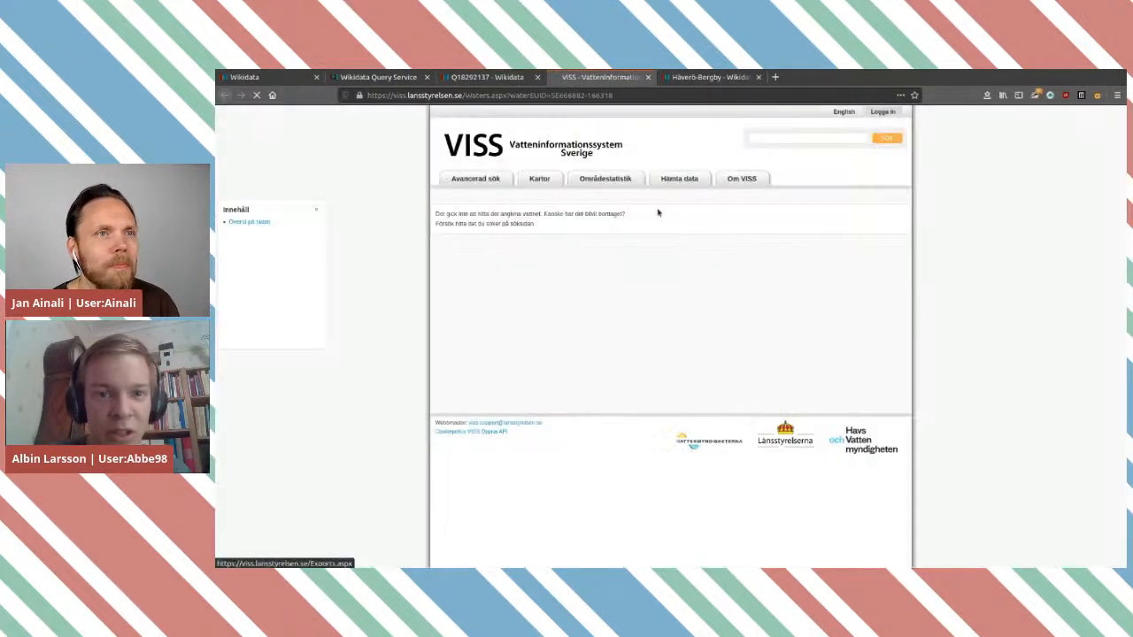
left_click(647, 77)
Step: Review the Lövfjärden item's instance of, country and coordinate location statements and its language labels
scroll(627, 283, "up", 5)
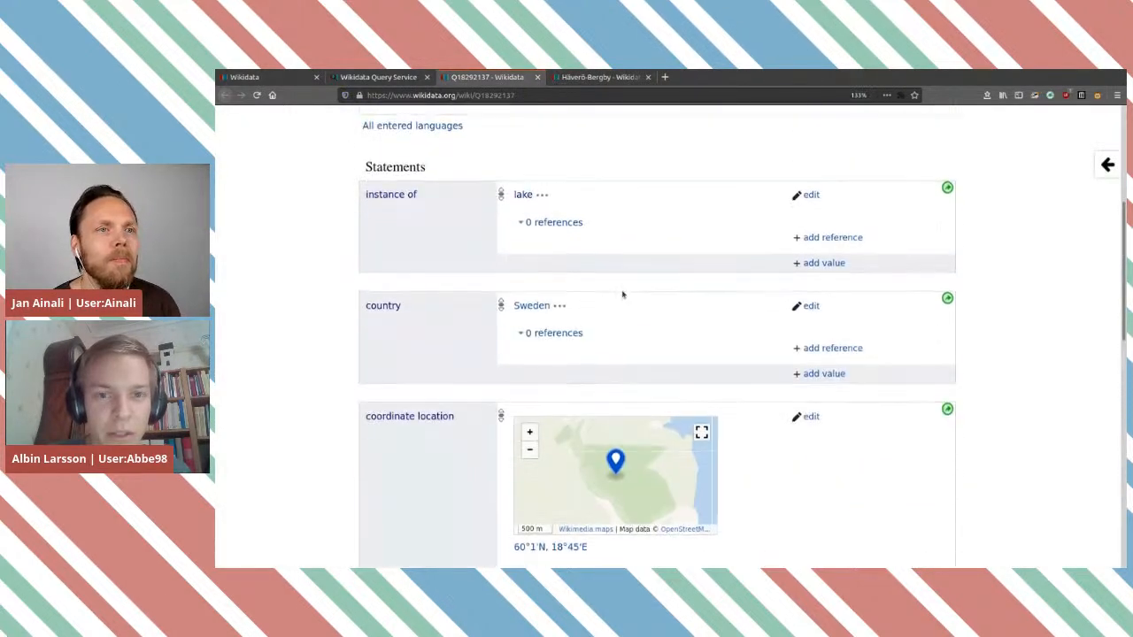
scroll(624, 293, "down", 3)
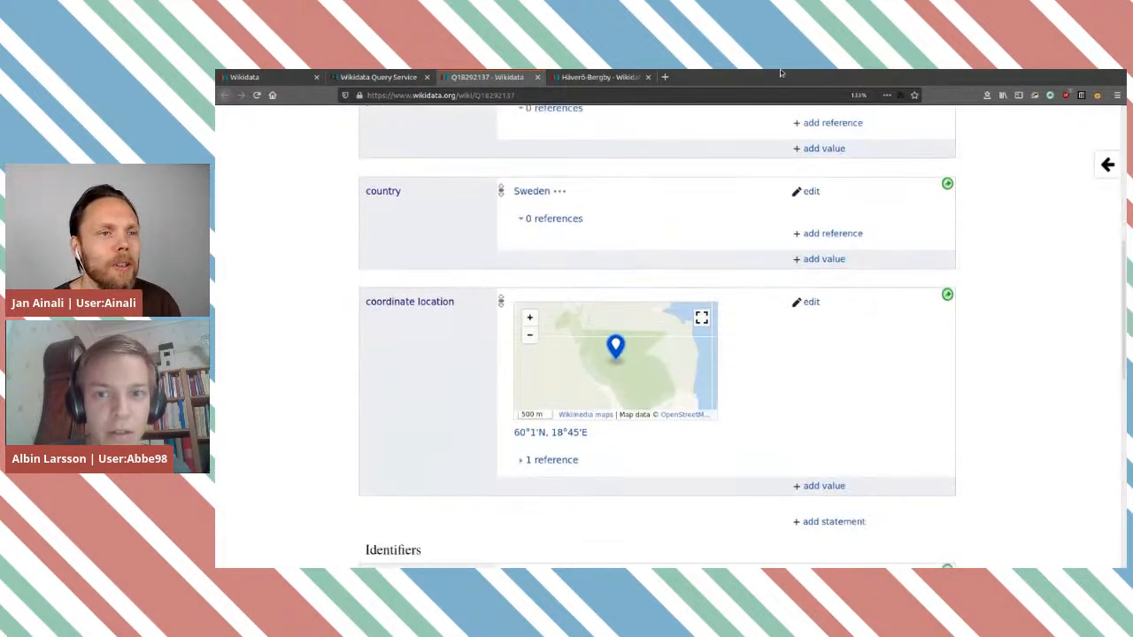
scroll(658, 250, "up", 1)
scroll(659, 249, "up", 3)
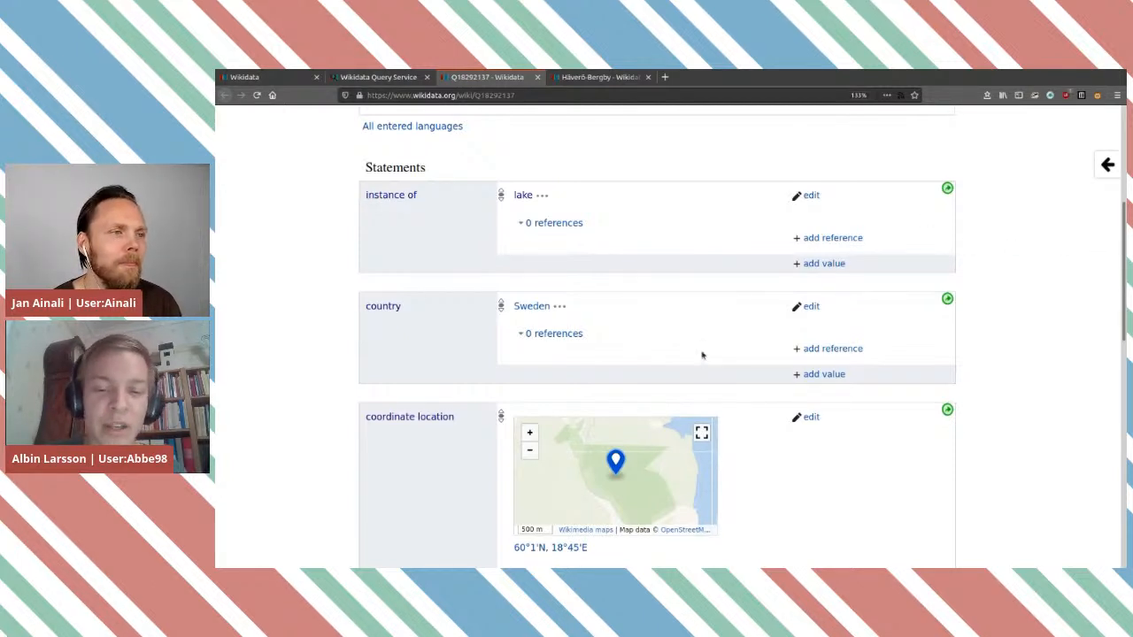
scroll(699, 354, "up", 4)
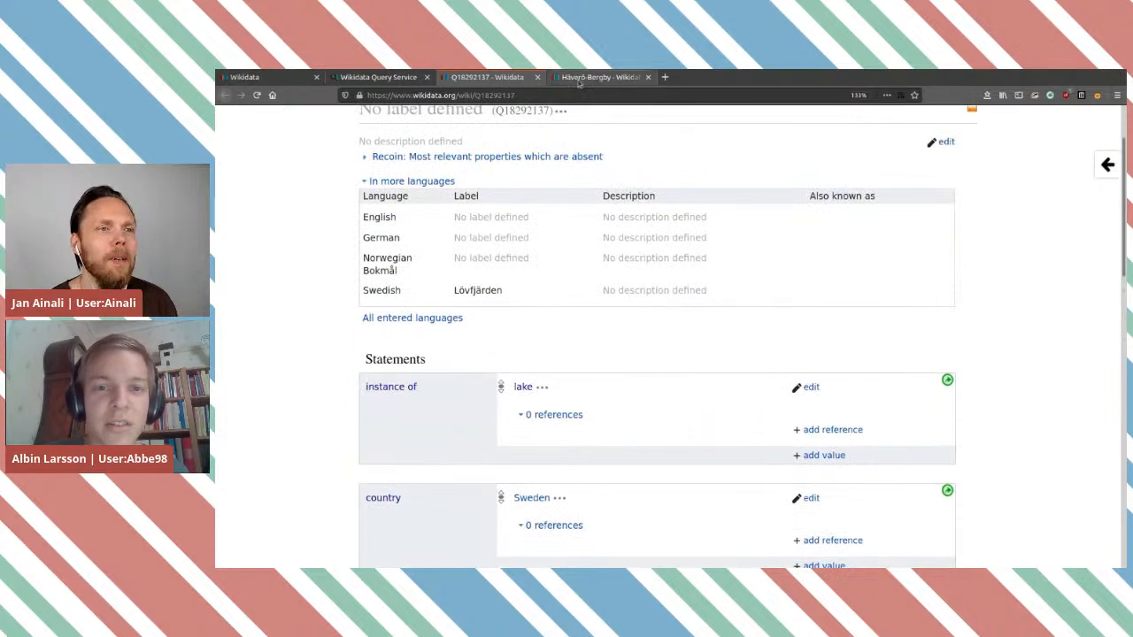
Step: Examine the Häverö-Bergby item's statements, including coordinate location, geoshape and area, and compare them with the Lövfjärden item's coordinate location
left_click(580, 78)
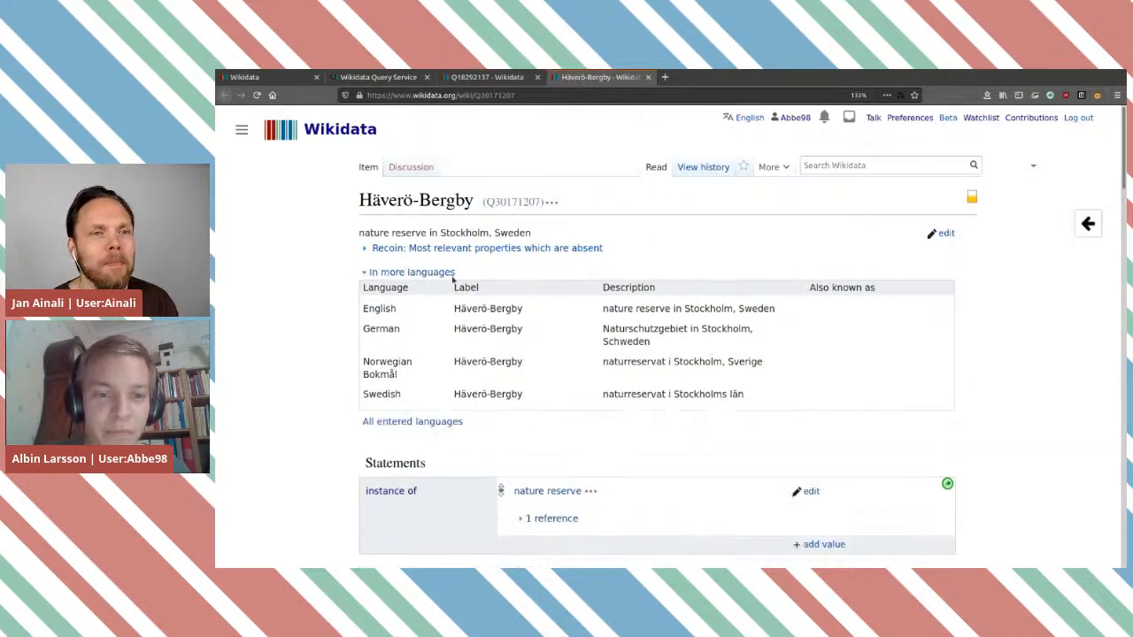
scroll(597, 340, "down", 6)
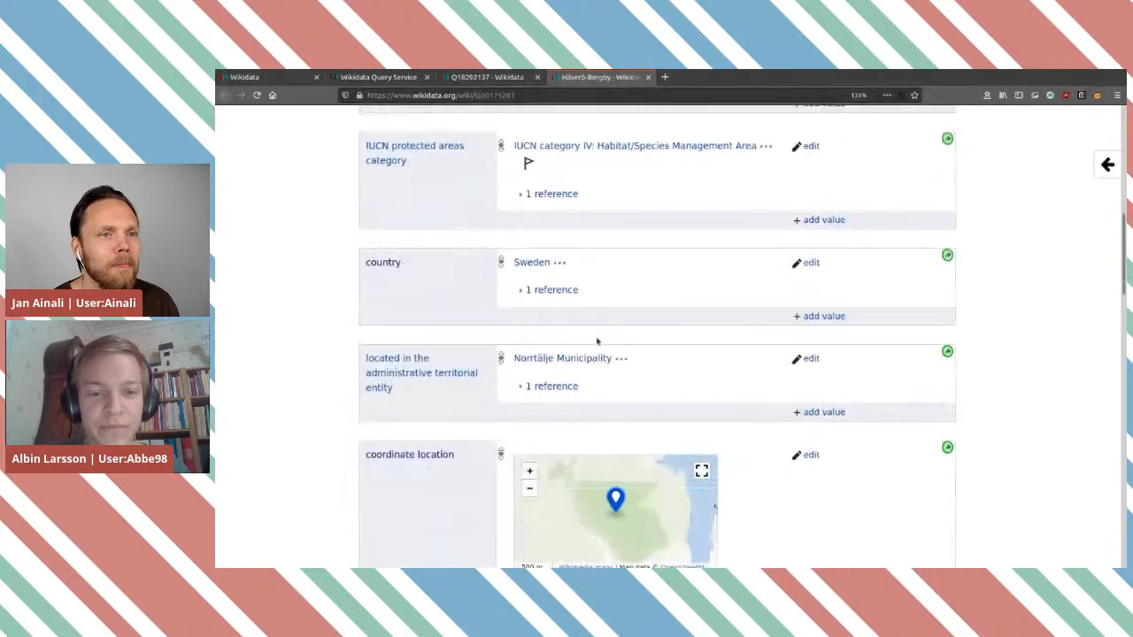
scroll(597, 341, "down", 3)
scroll(749, 323, "down", 5)
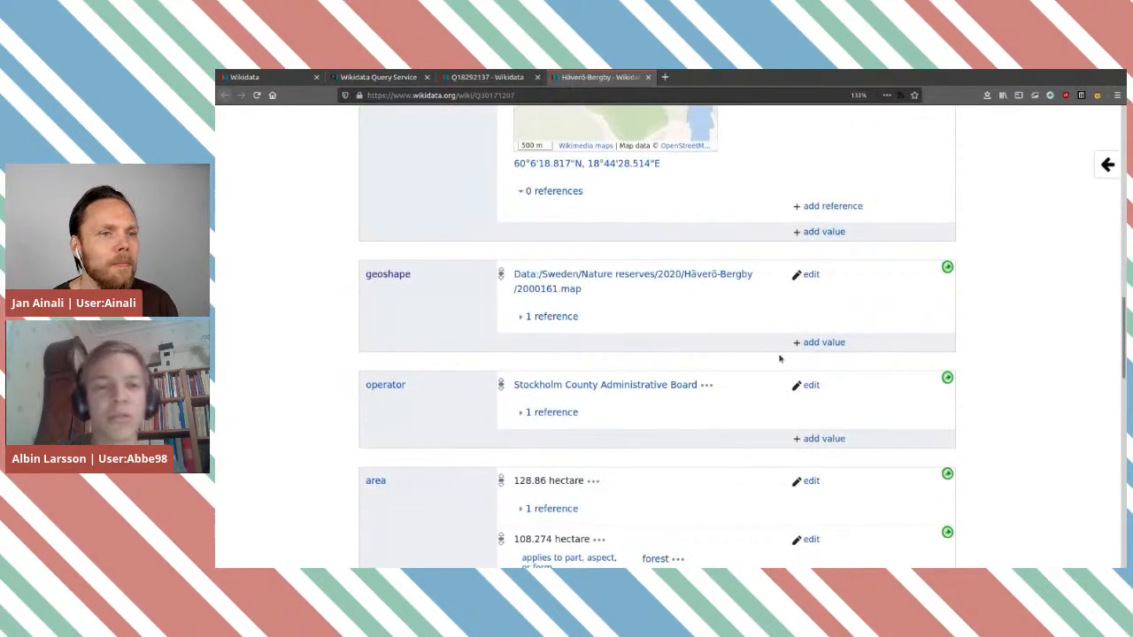
key("ctrl+Page_Up")
scroll(594, 290, "down", 4)
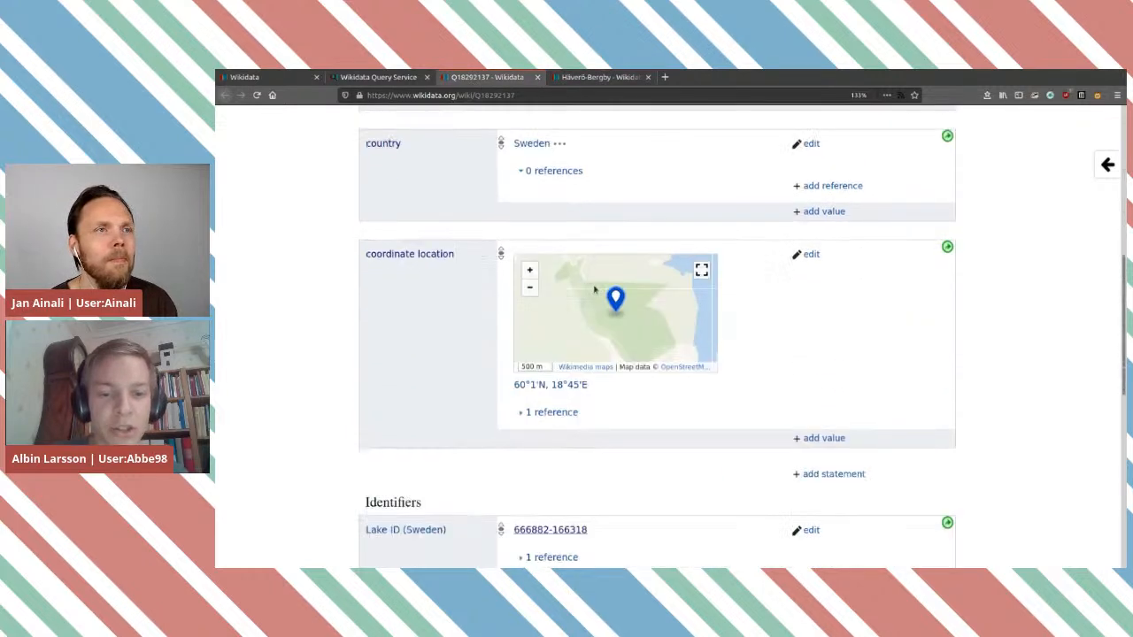
Step: Open the Lövfjärden item's Swedish Wikipedia article and read its sources and the note about machine-created lake articles
scroll(594, 290, "down", 5)
middle_click(412, 261)
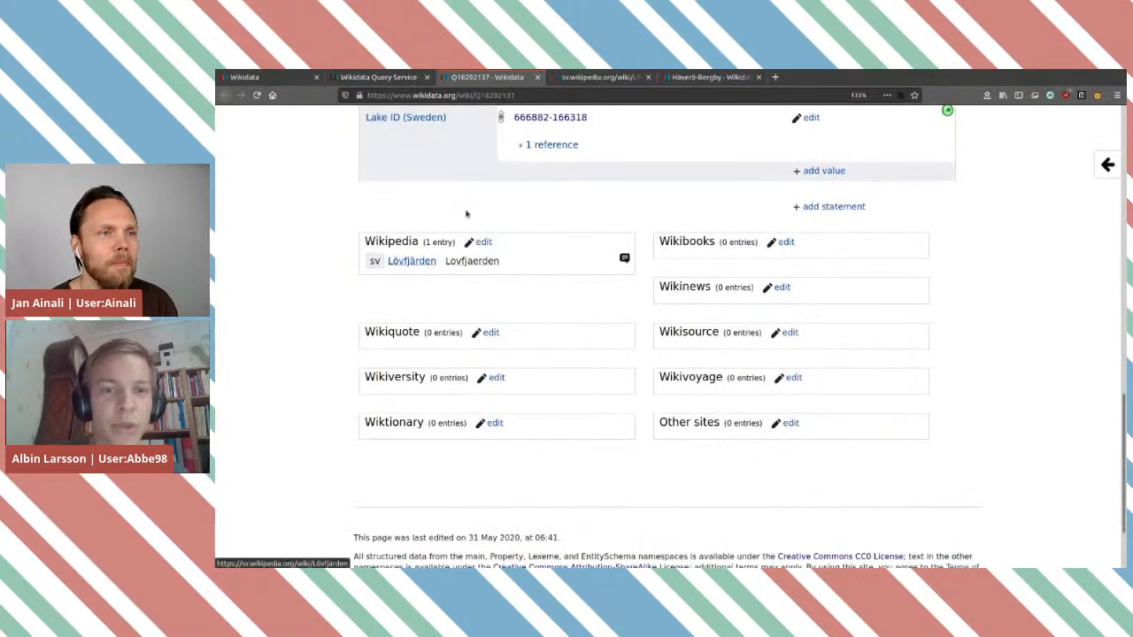
key("ctrl+Page_Down")
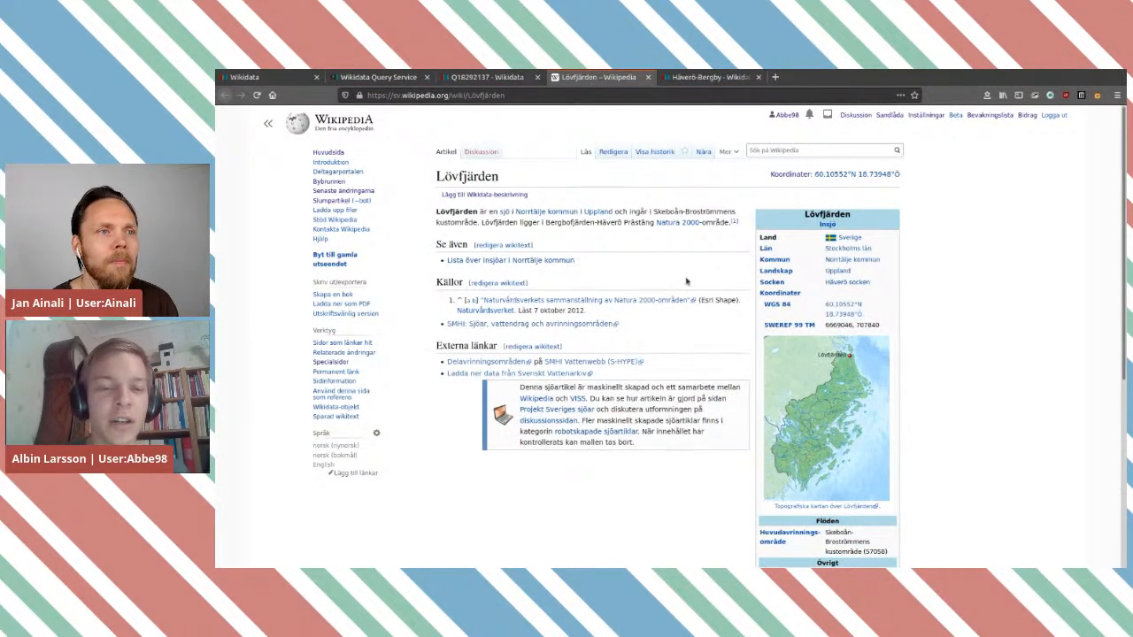
left_click_drag(664, 447, 453, 403)
left_click(456, 403)
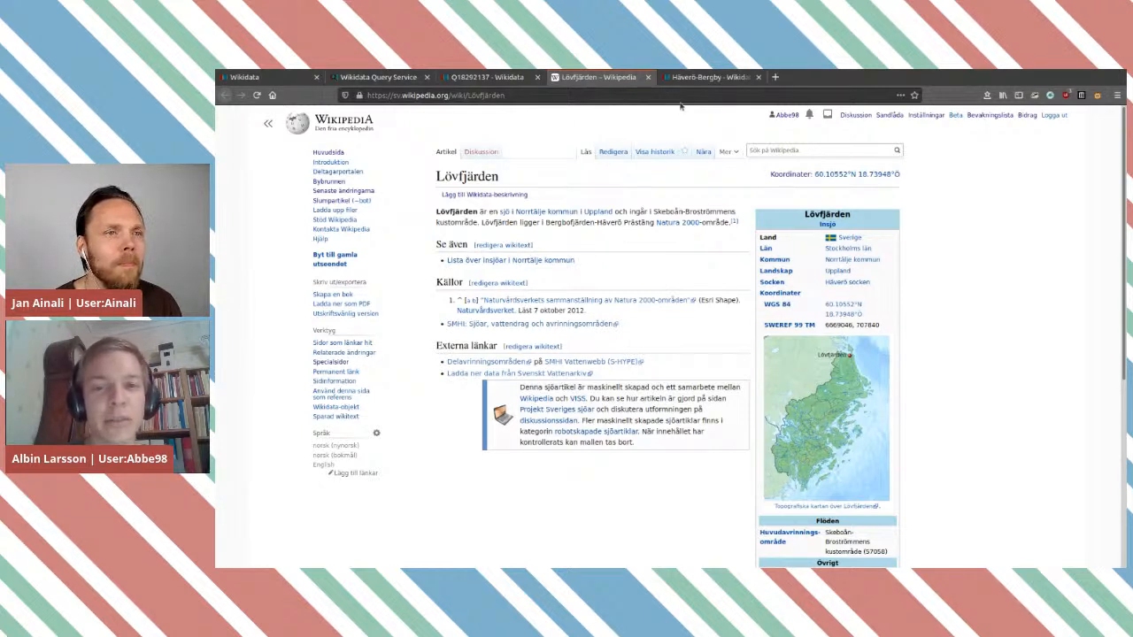
left_click(480, 78)
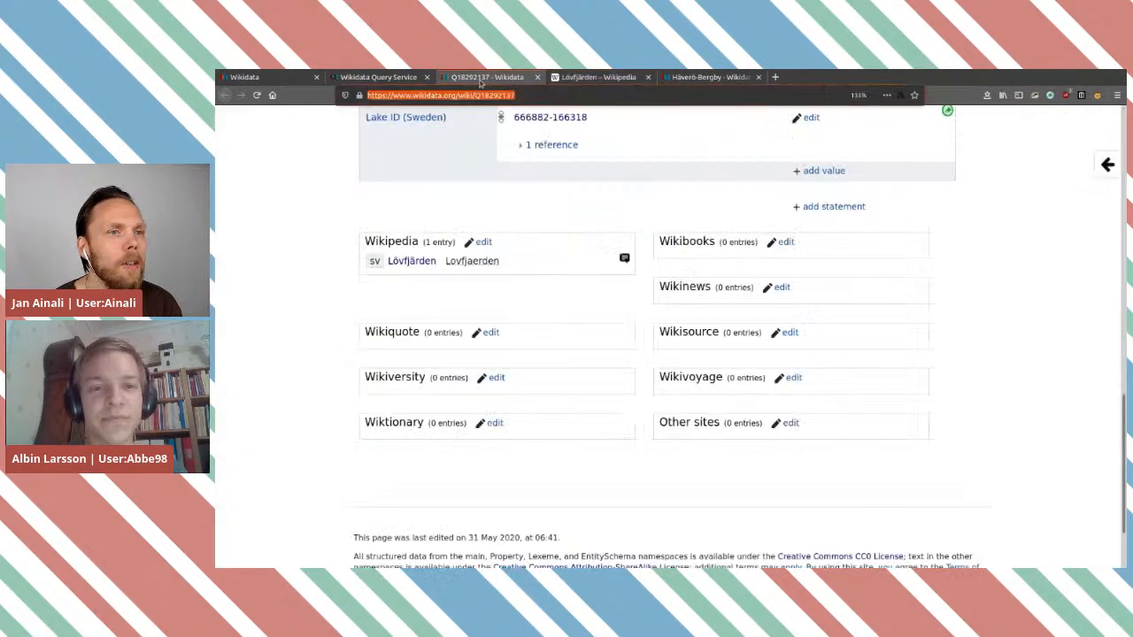
scroll(605, 213, "up", 5)
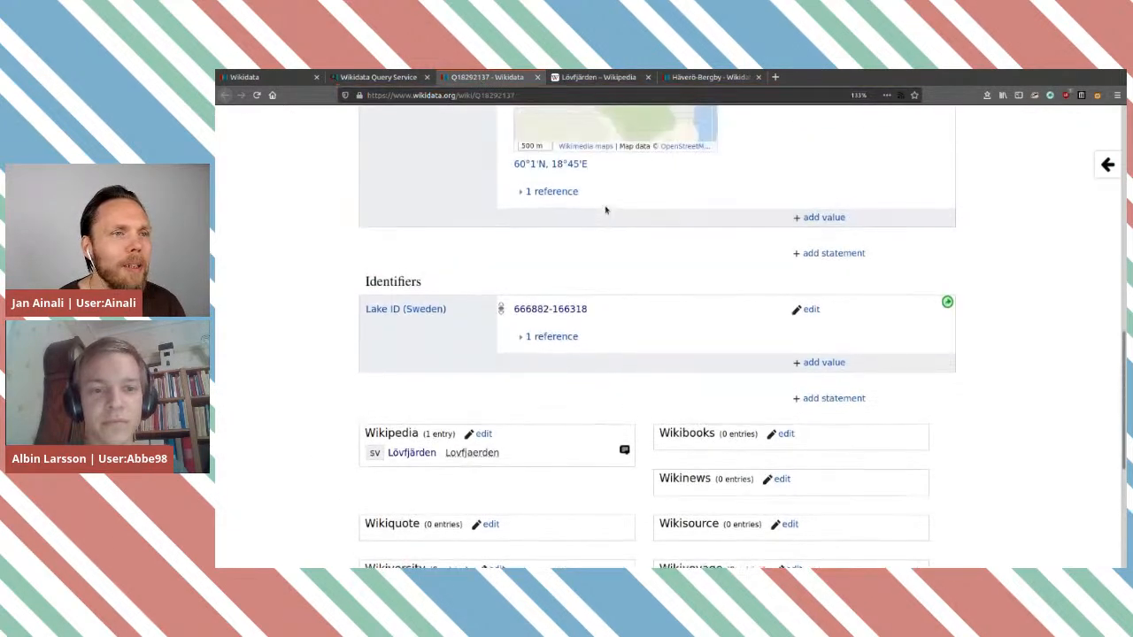
Step: Read the Lövfjärden article's sentence on the Bergbofjärden-Häverö Prästäng area and preview the linked Natura 2000 article
left_click(602, 80)
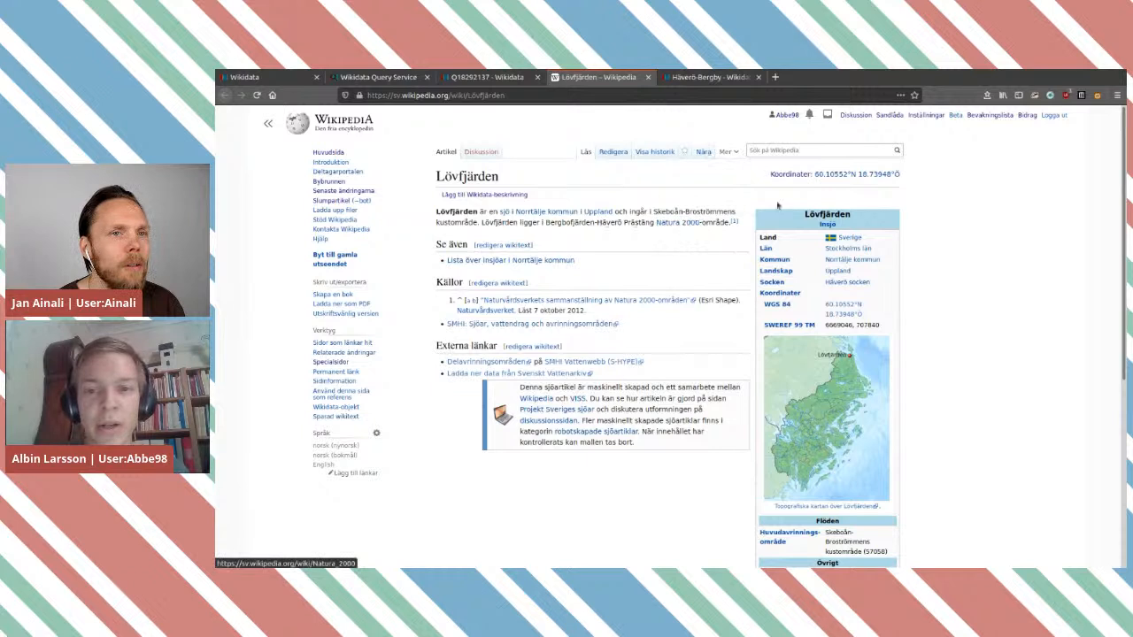
mouse_move(736, 155)
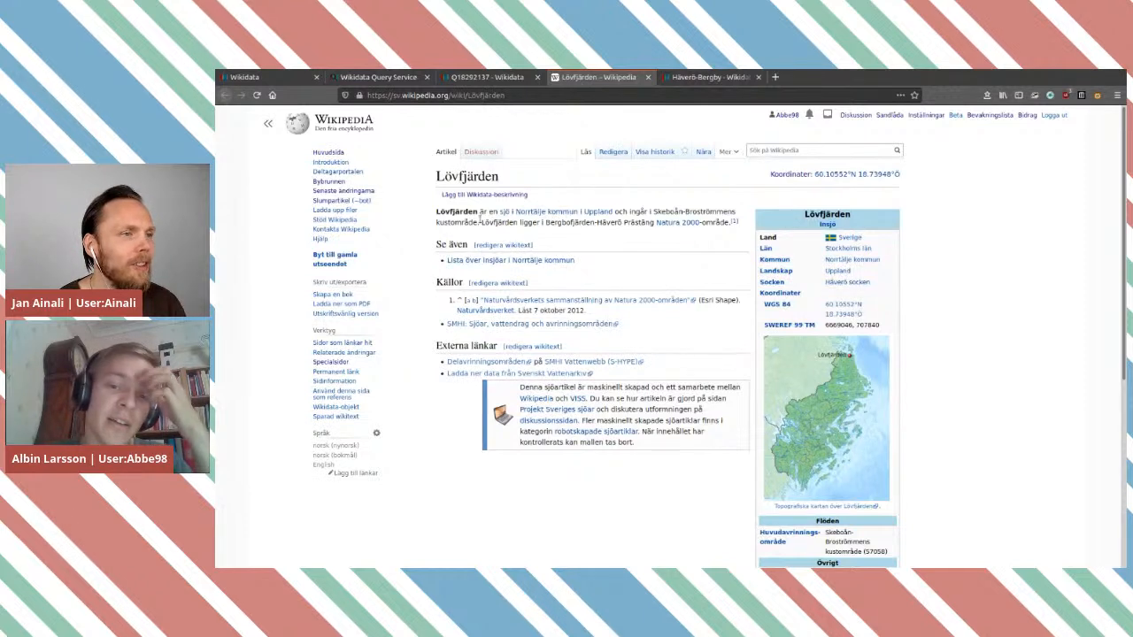
left_click_drag(480, 222, 722, 232)
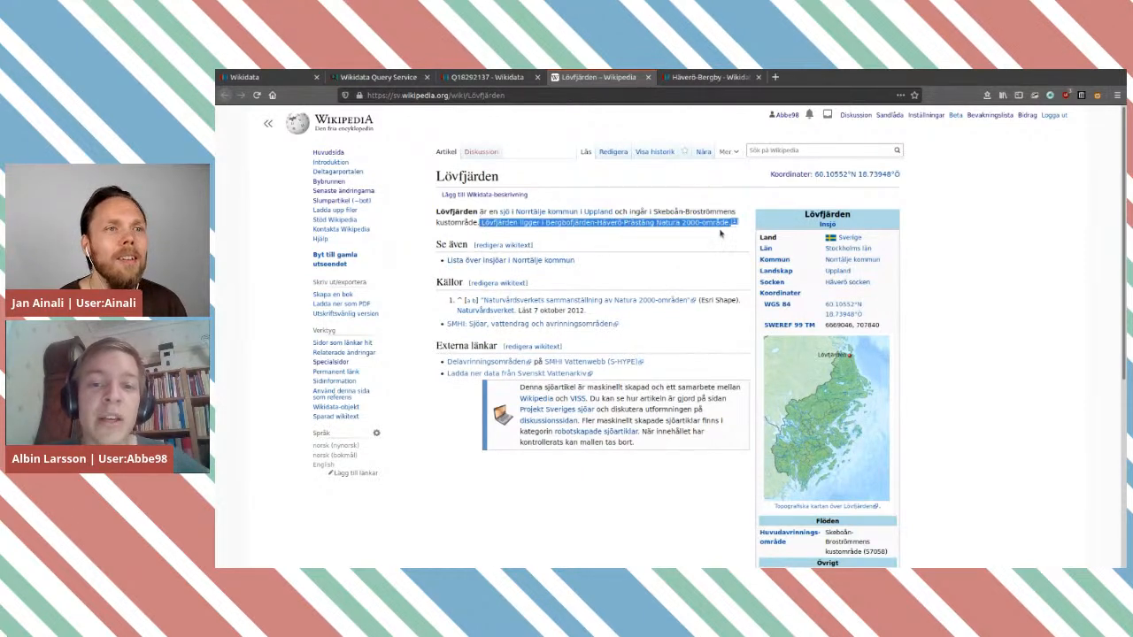
left_click(702, 247)
mouse_move(660, 226)
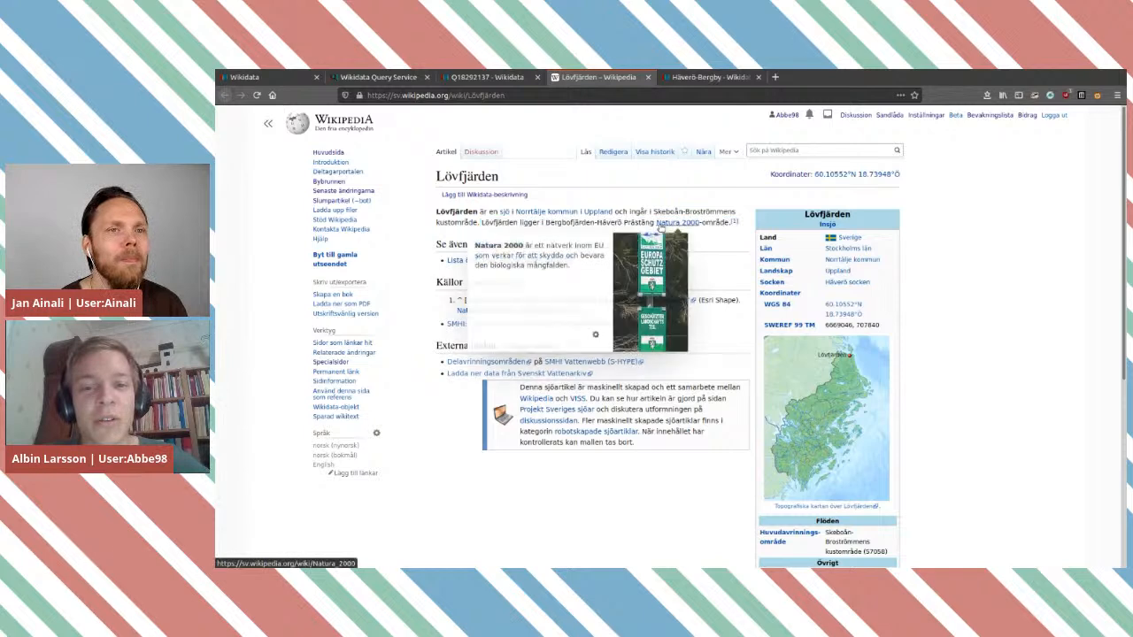
left_click_drag(657, 227, 699, 227)
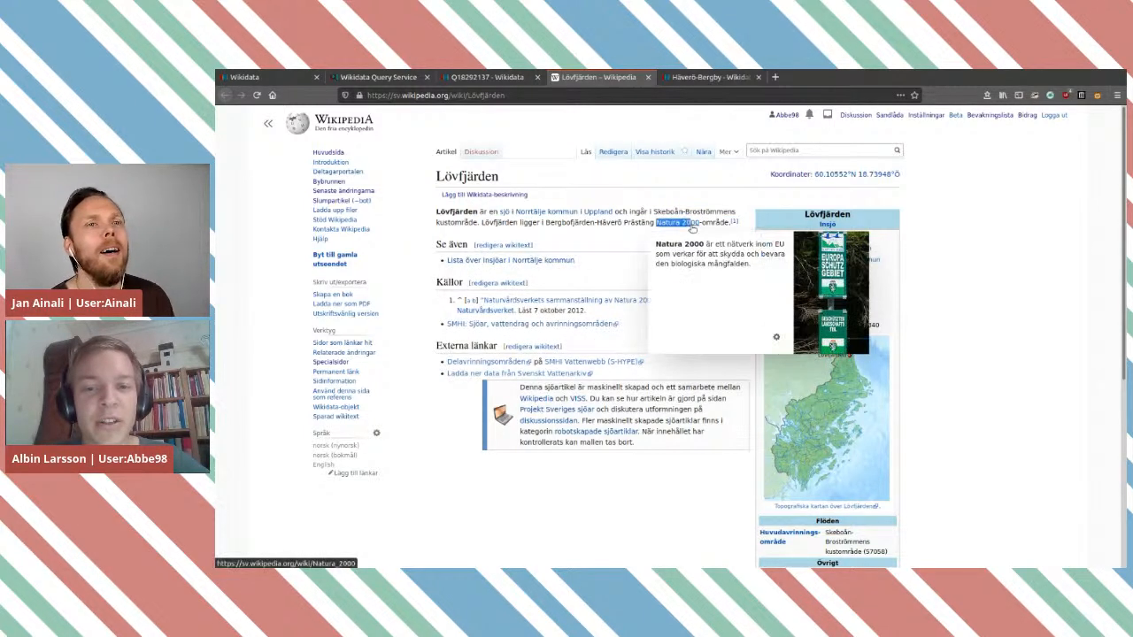
left_click(652, 247)
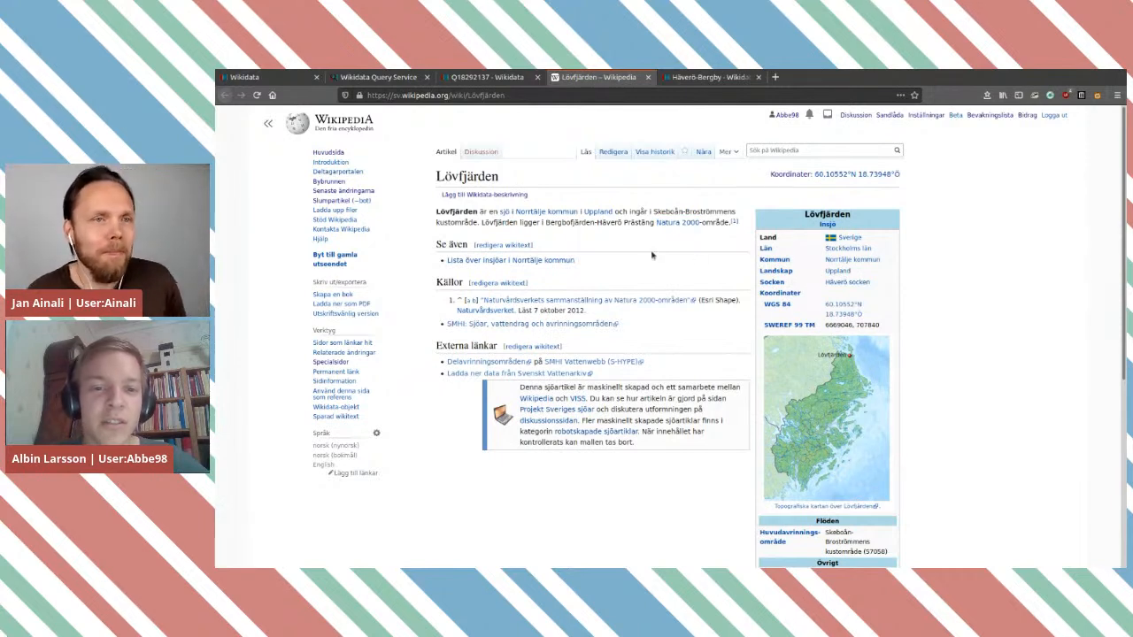
Step: Compare the Lövfjärden item's instance of, country and coordinate location statements with its Wikipedia article
left_click(487, 77)
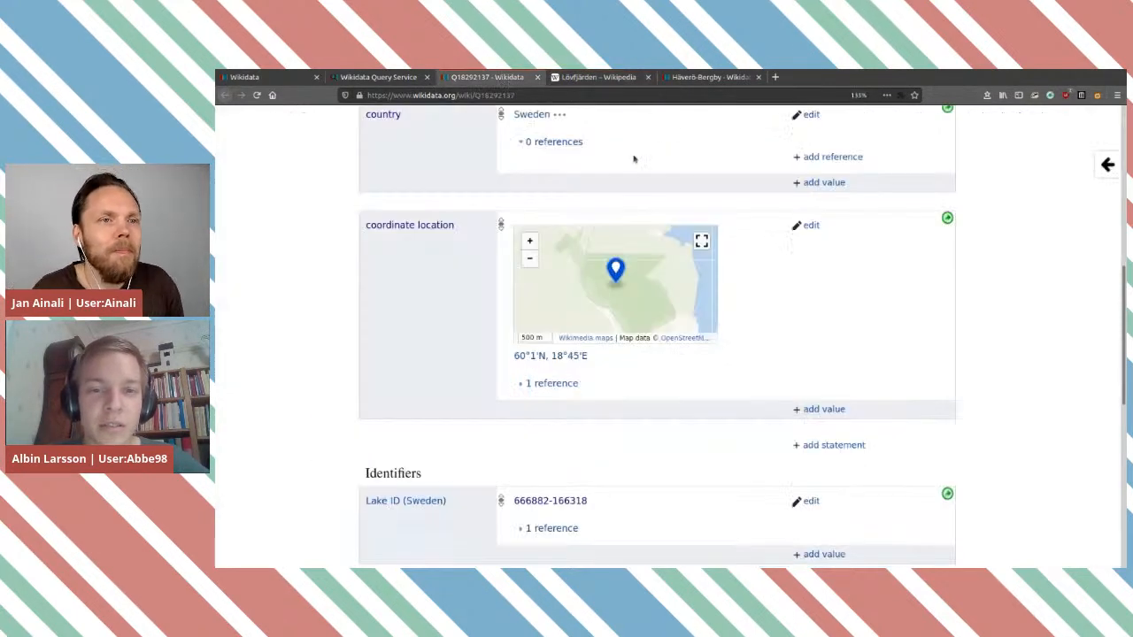
left_click(609, 76)
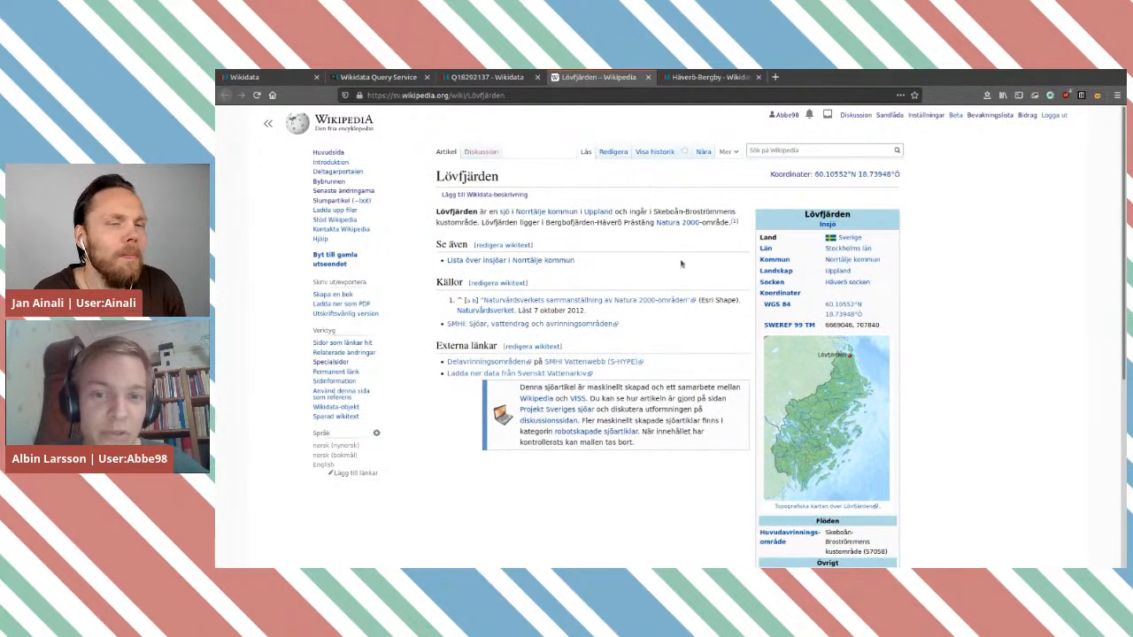
left_click(513, 79)
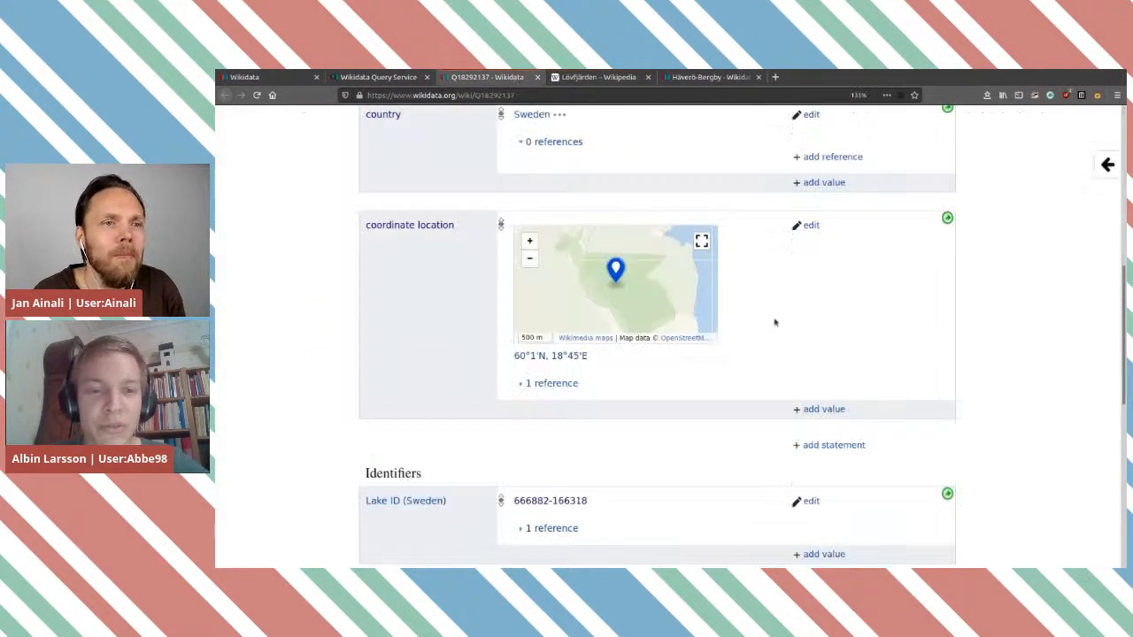
scroll(766, 308, "up", 5)
scroll(776, 324, "down", 4)
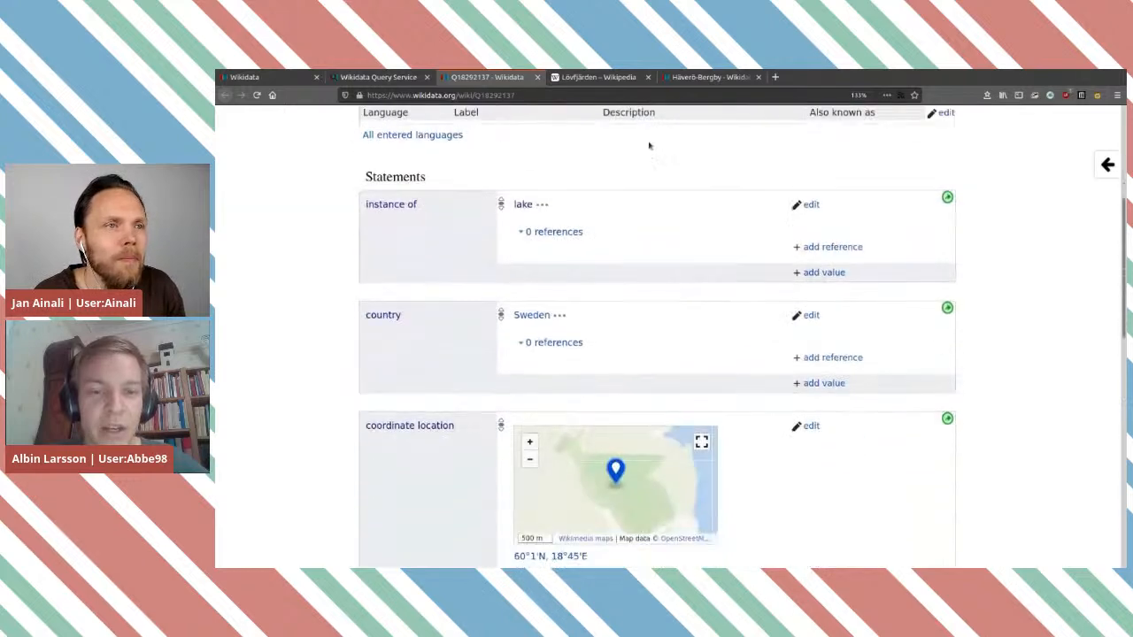
scroll(640, 275, "down", 4)
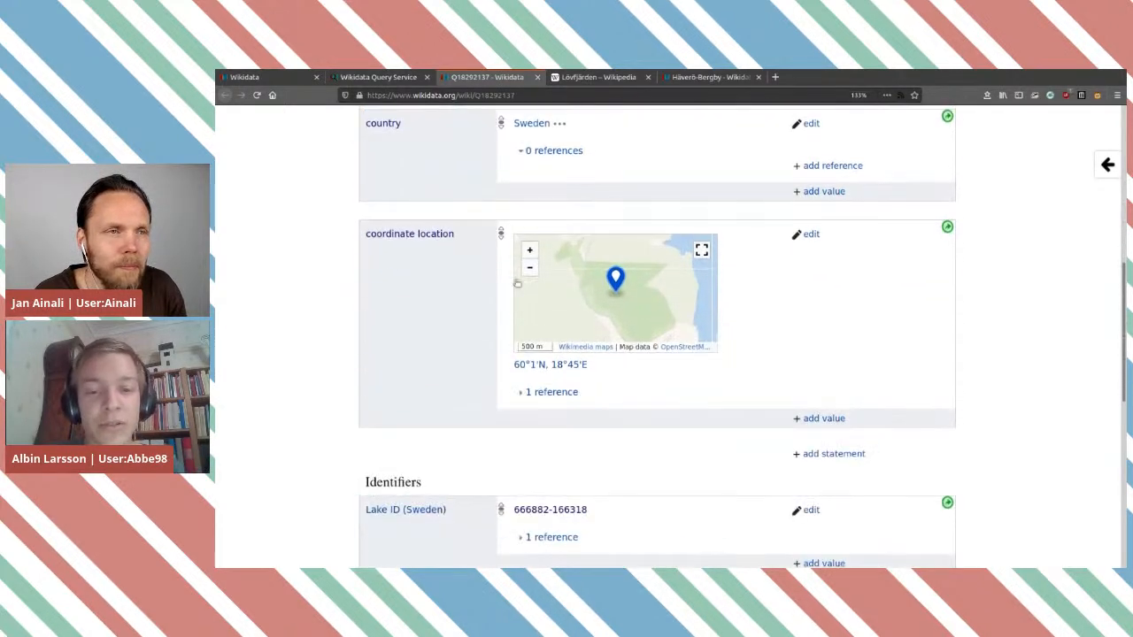
scroll(687, 195, "up", 4)
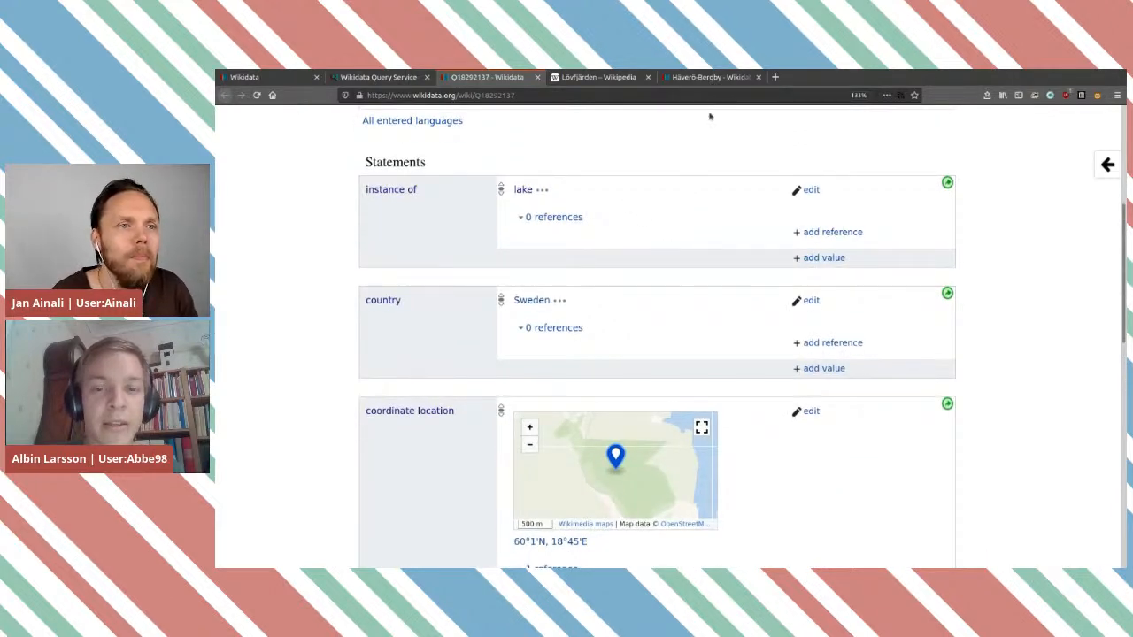
Step: Examine the Häverö-Bergby item's coordinate location map close up to see the lake near its marker
left_click(708, 80)
scroll(662, 197, "up", 4)
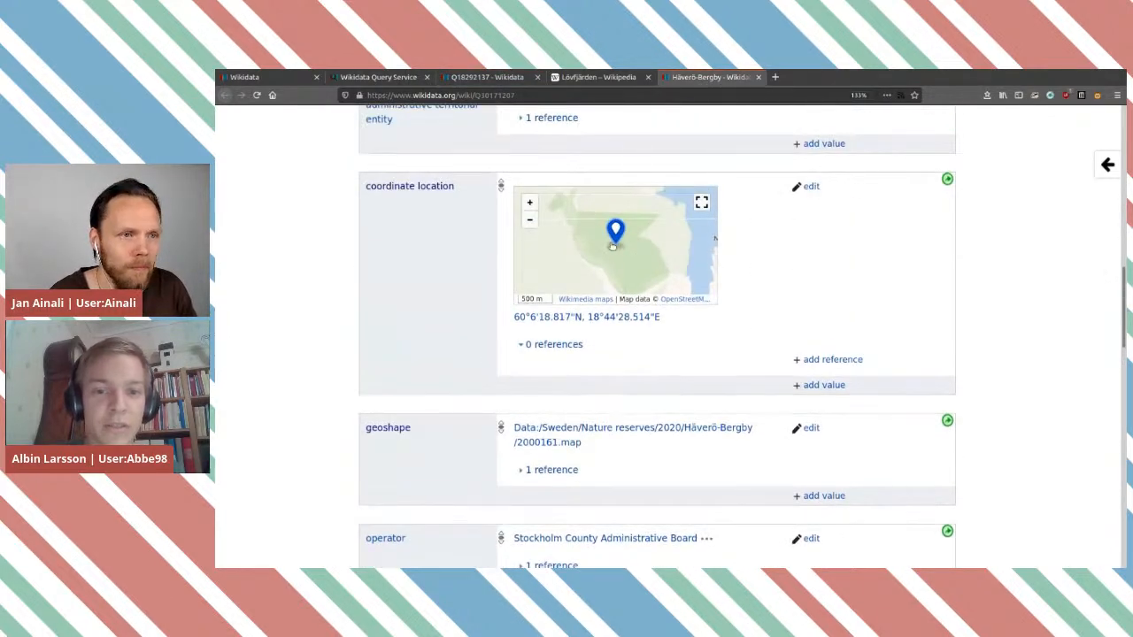
scroll(613, 246, "up", 2)
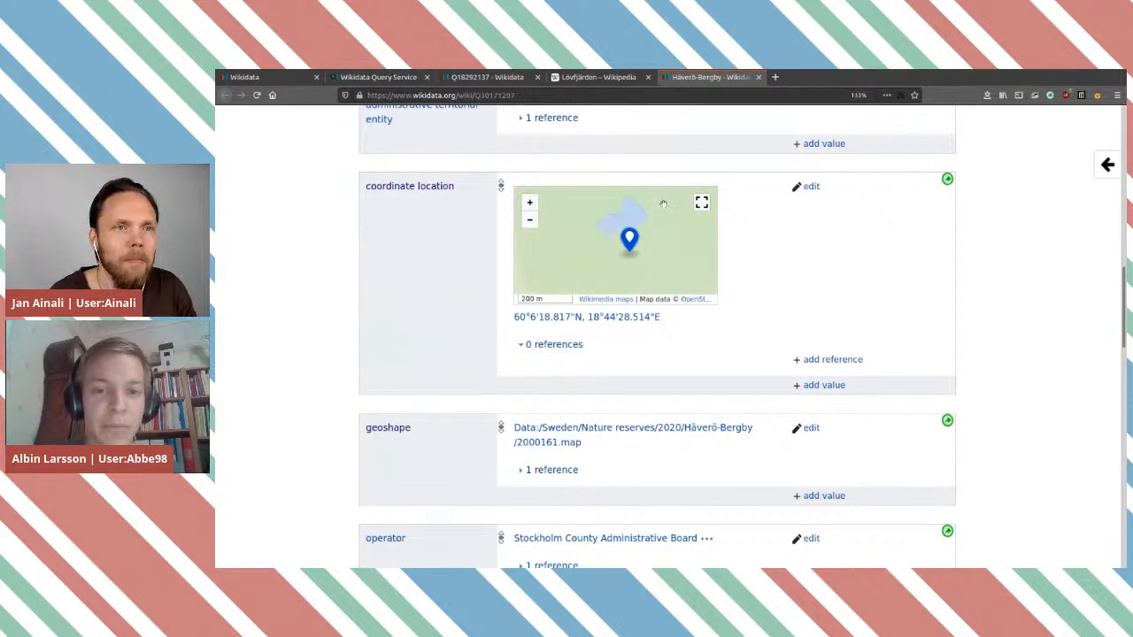
Step: Start a new statement on the Lövfjärden item with the property "located in protected area"
left_click(477, 78)
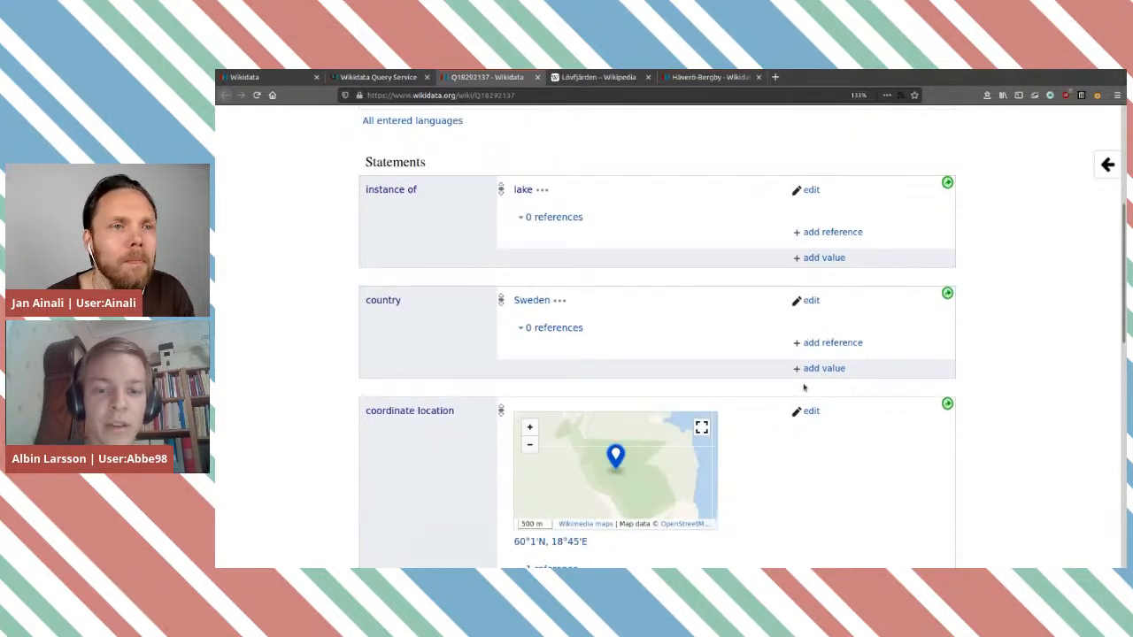
scroll(804, 387, "down", 5)
left_click(813, 176)
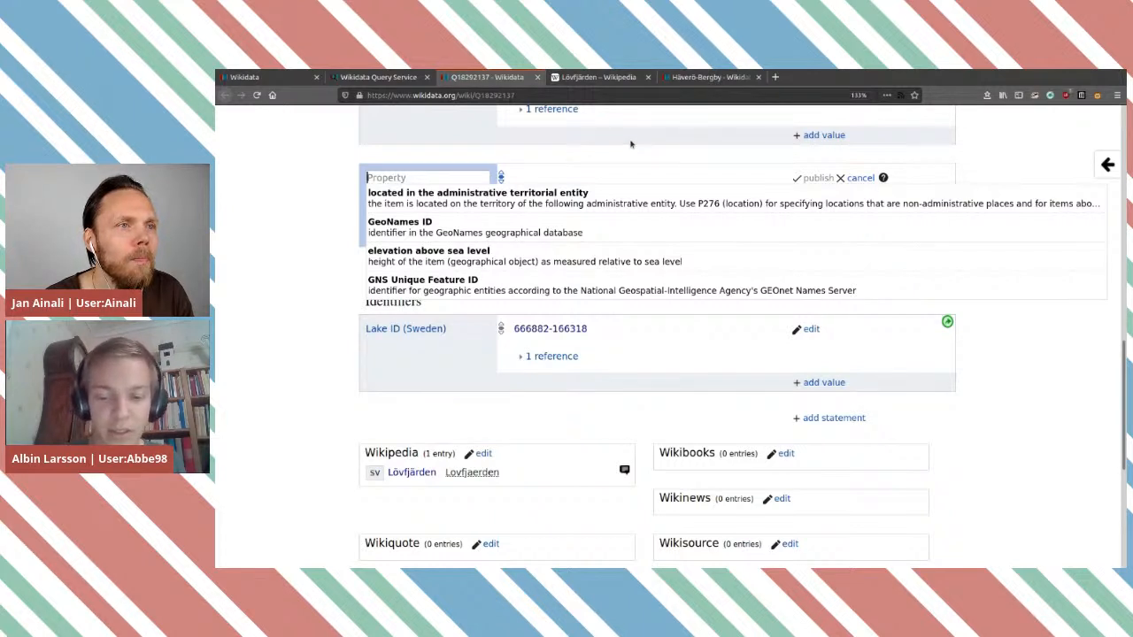
type("loc")
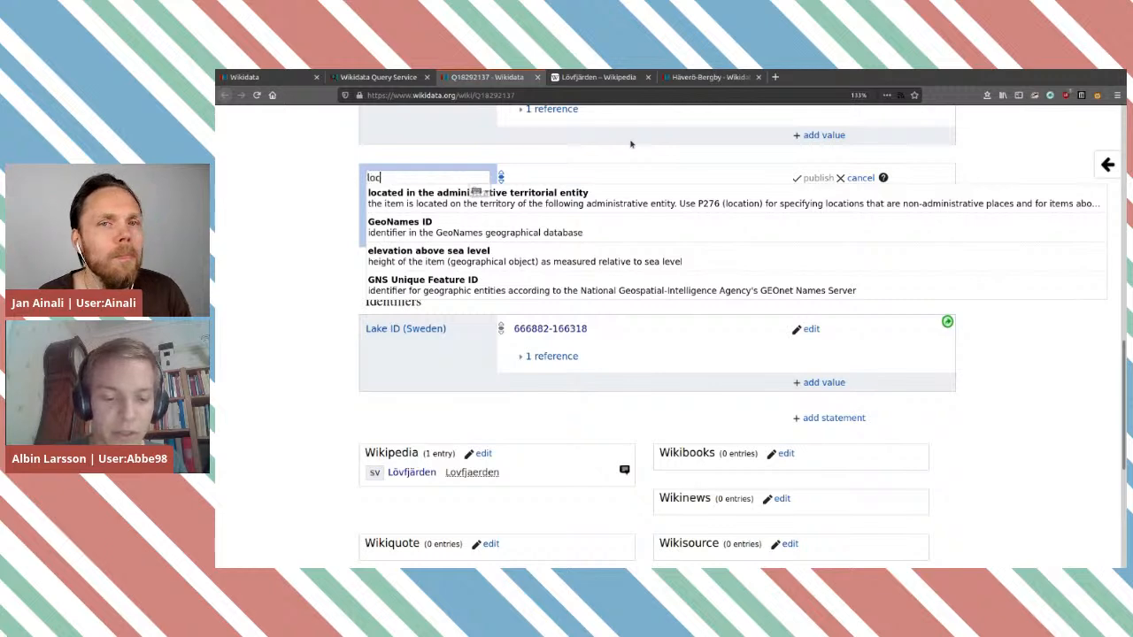
type("ated")
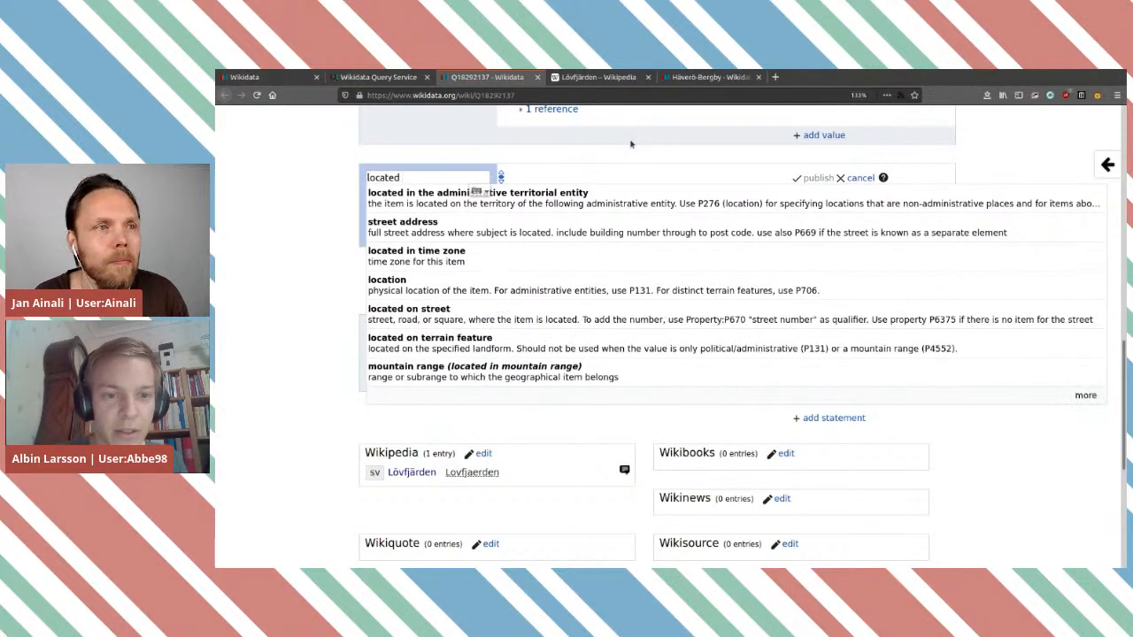
type(" in protected area")
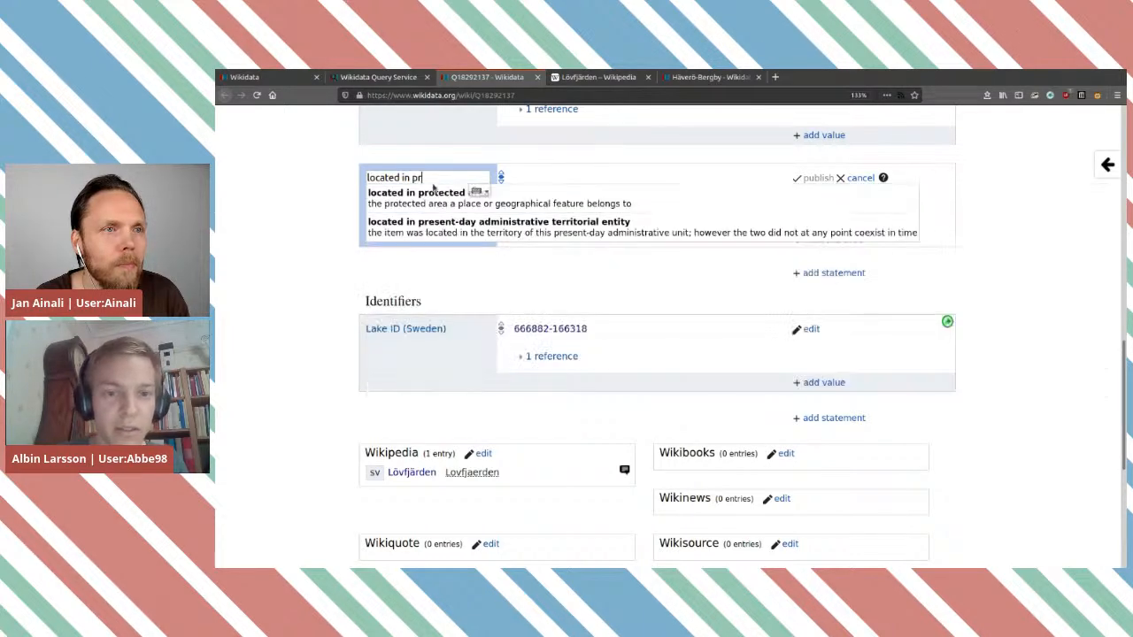
left_click(589, 202)
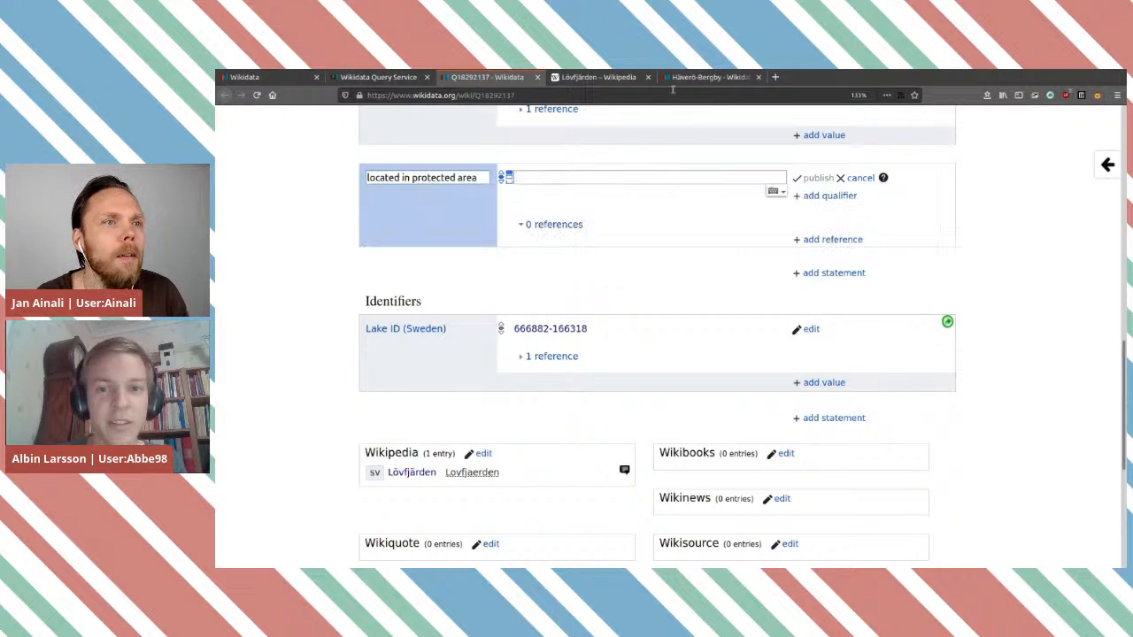
Step: Copy the Häverö-Bergby item's identifier Q30171207 and enter it as the value of Lövfjärden's located in protected area statement
left_click(675, 81)
scroll(625, 208, "up", 10)
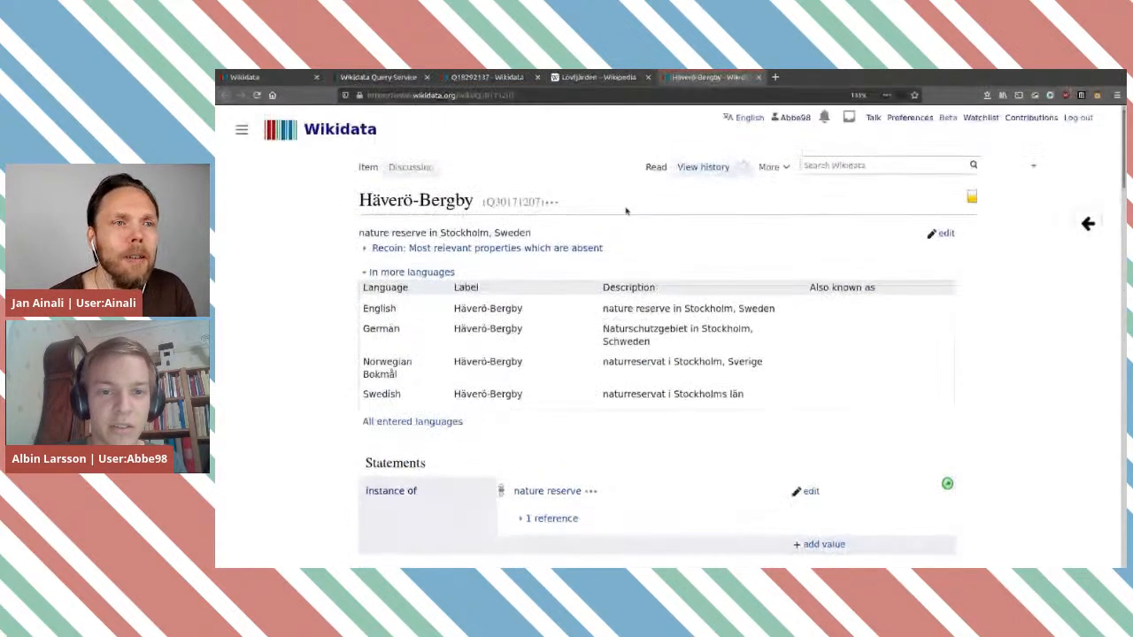
double_click(524, 202)
key("ctrl+c")
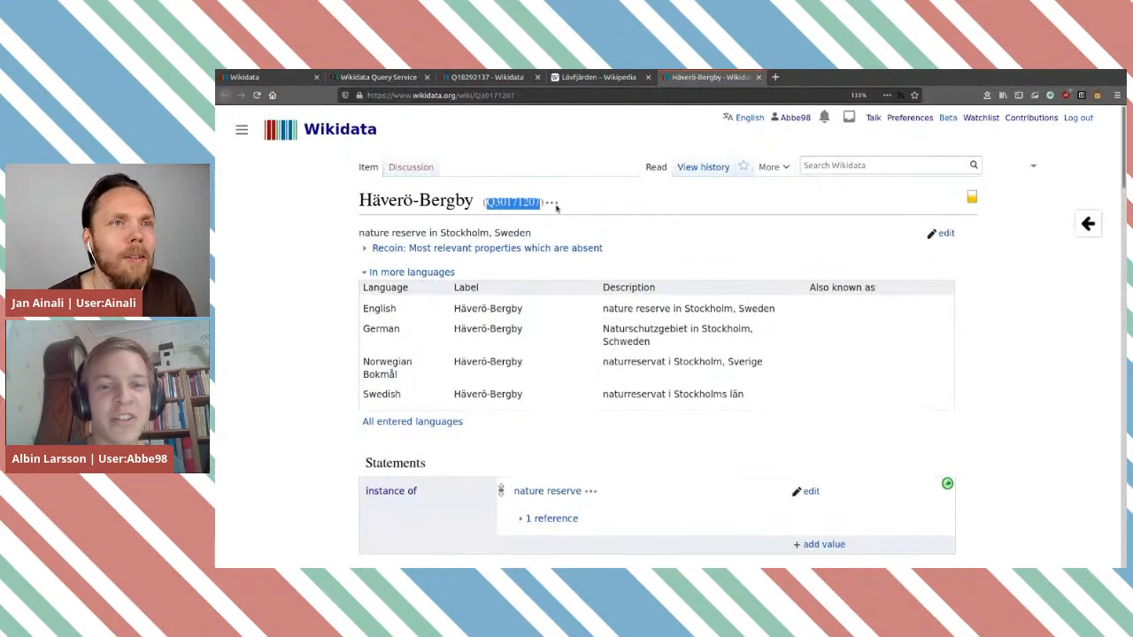
left_click(486, 78)
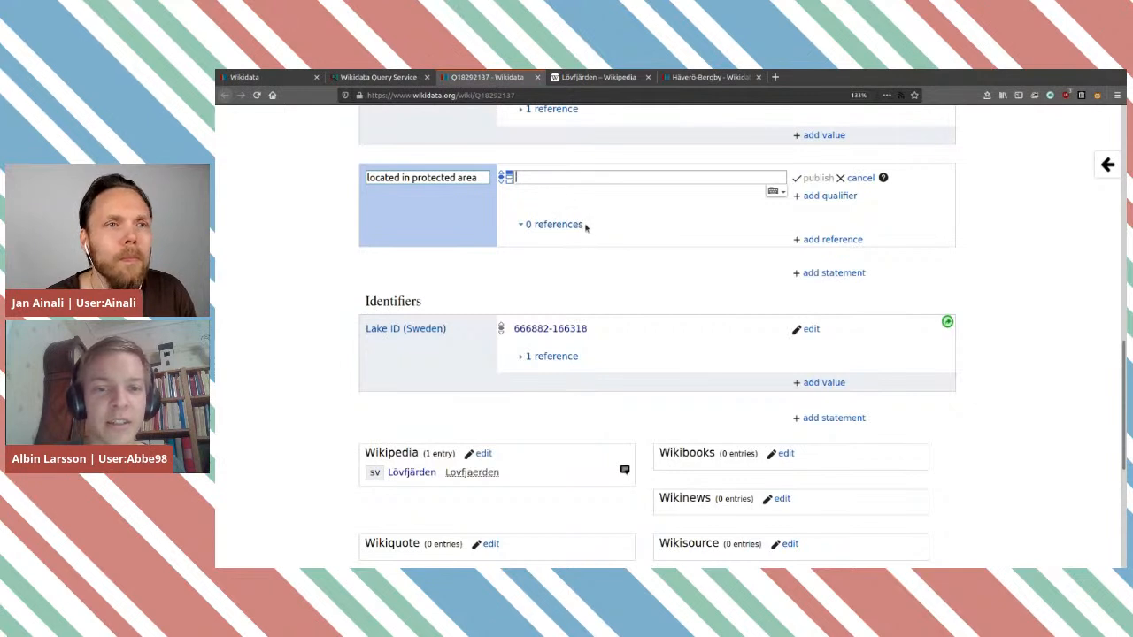
key("ctrl+v")
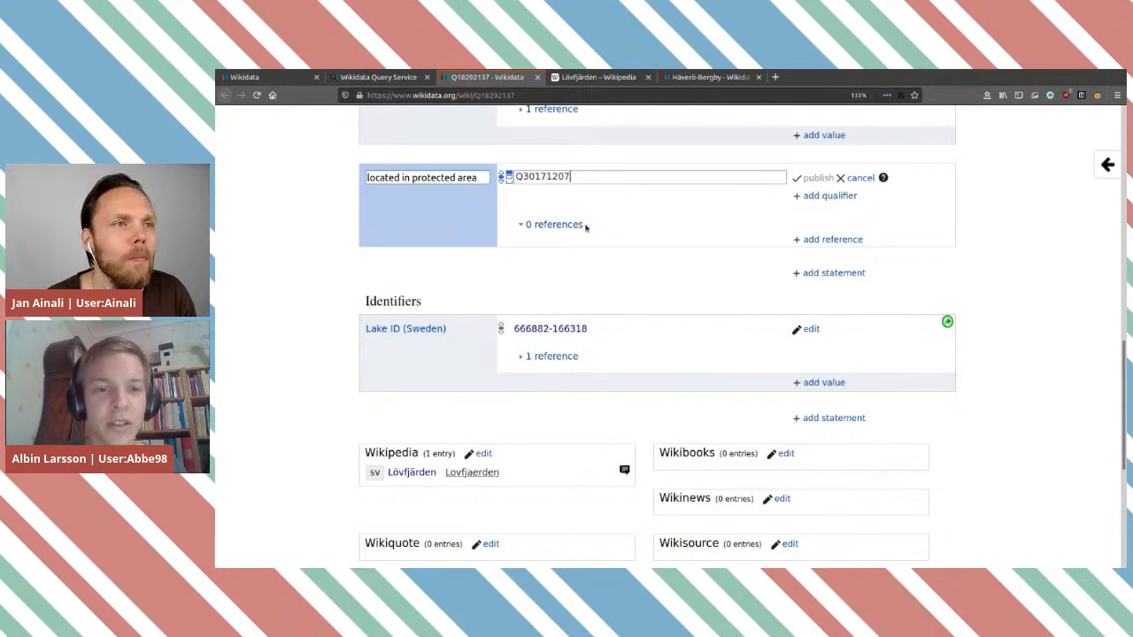
left_click(685, 201)
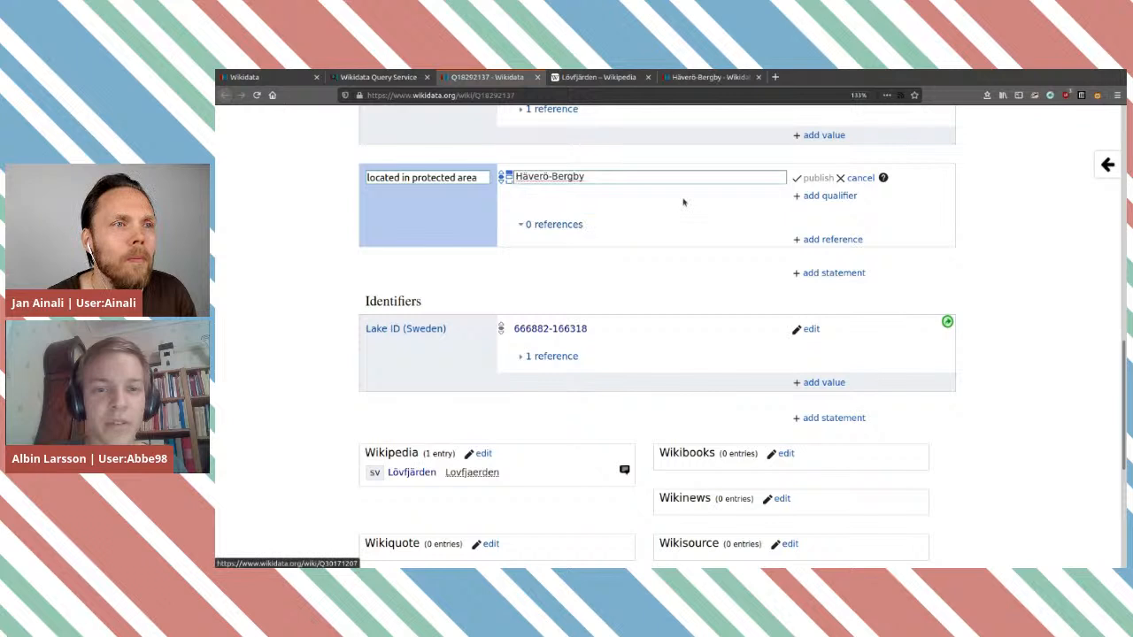
Step: Add an empty reference to Lövfjärden's located in protected area statement and remove the unneeded empty qualifier
left_click(821, 198)
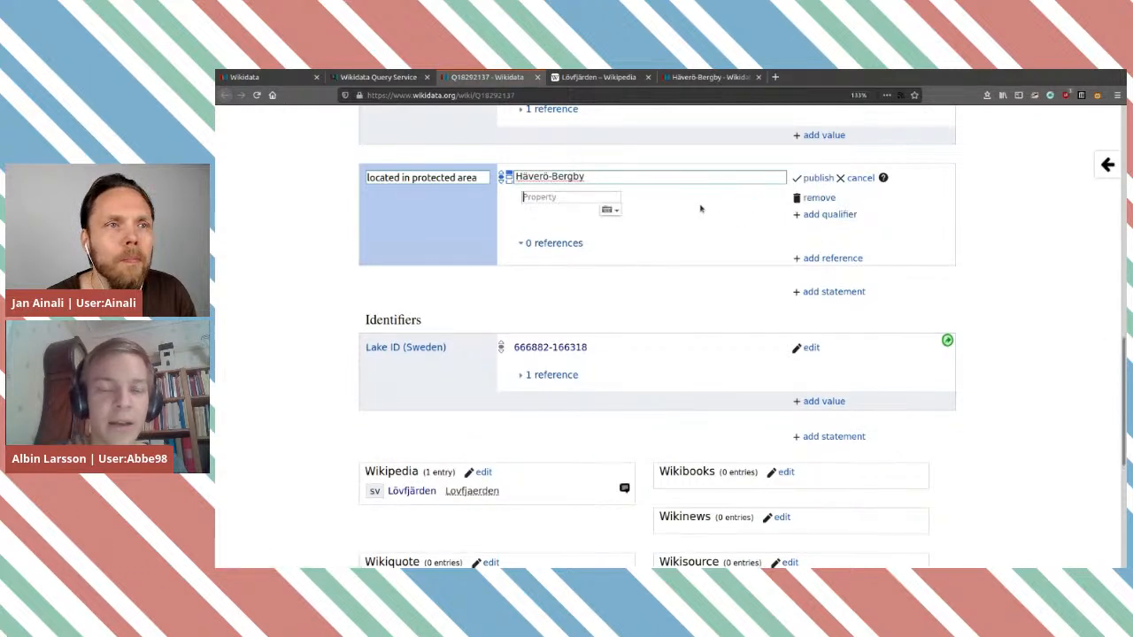
left_click(836, 258)
left_click(811, 200)
left_click(570, 263)
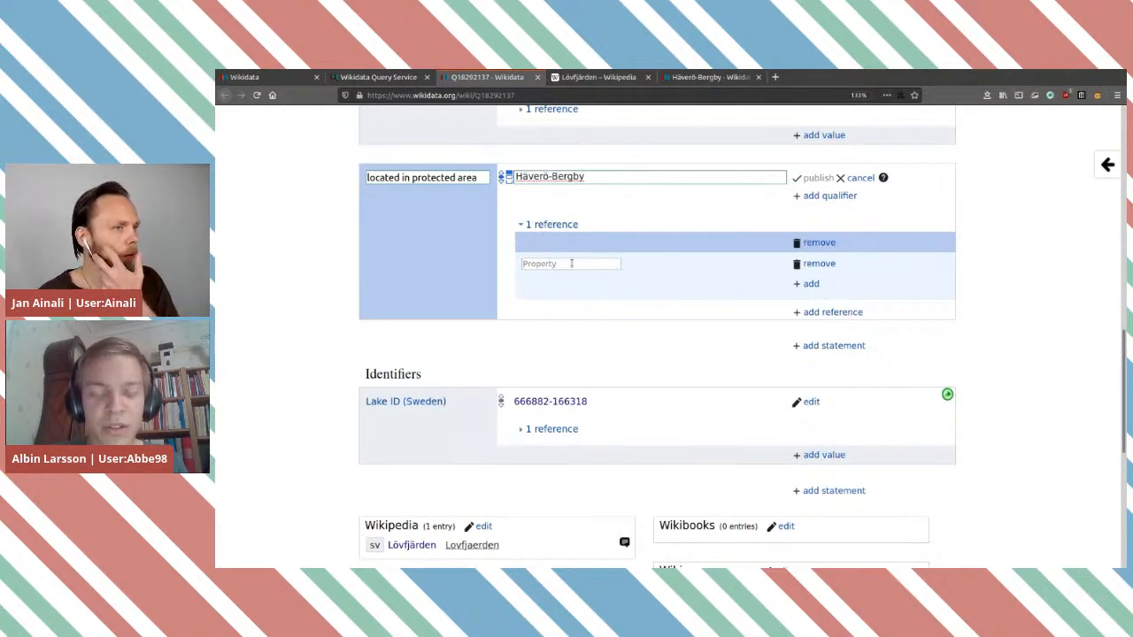
Step: Fill the reference on the located in protected area statement with the property "based on" and the value OpenStreetMap
type("d")
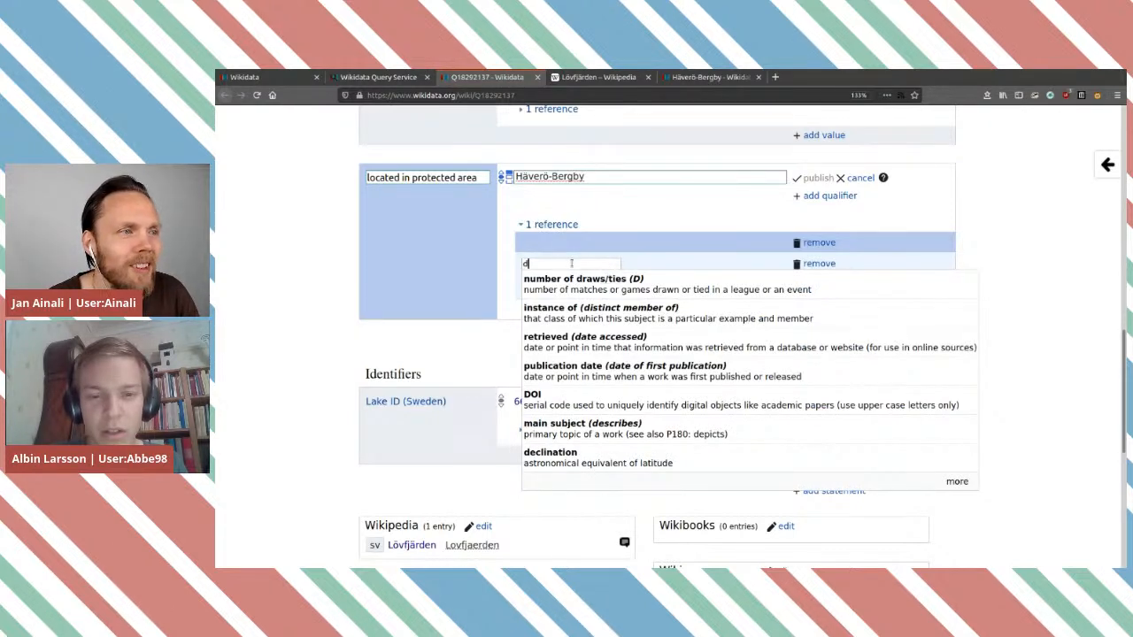
key("BackSpace")
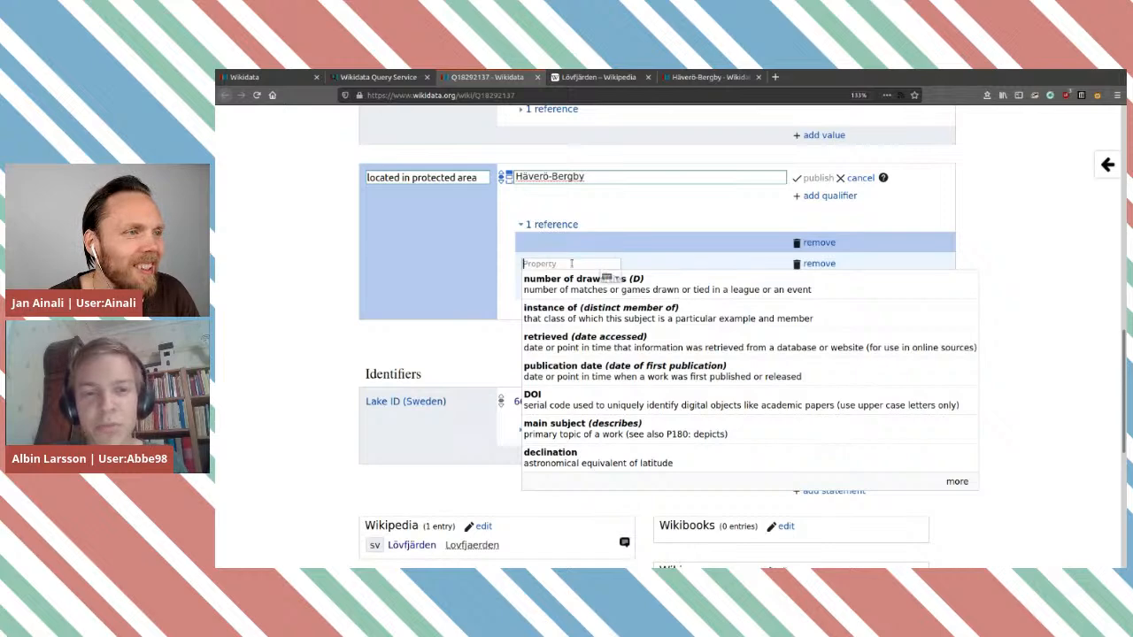
left_click(378, 77)
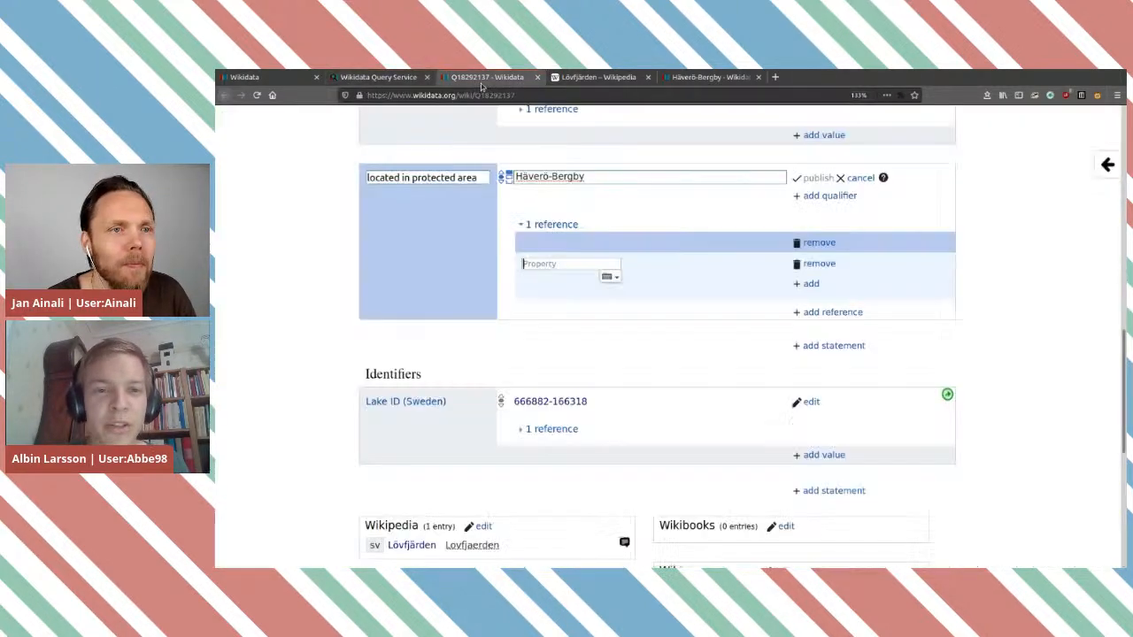
left_click(520, 78)
type("d")
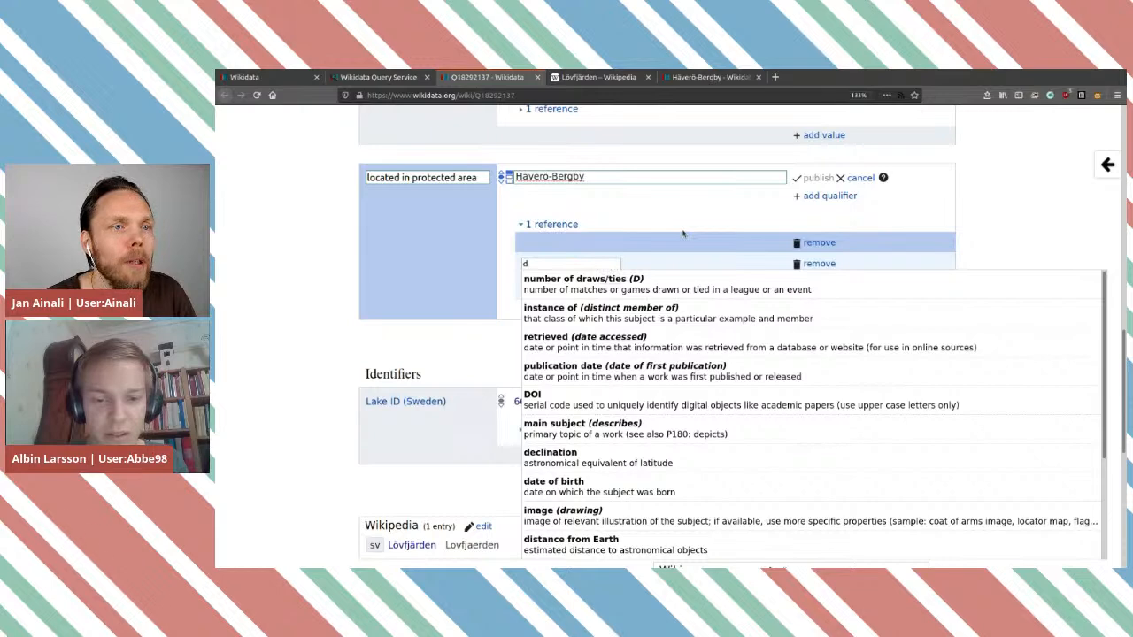
type("er")
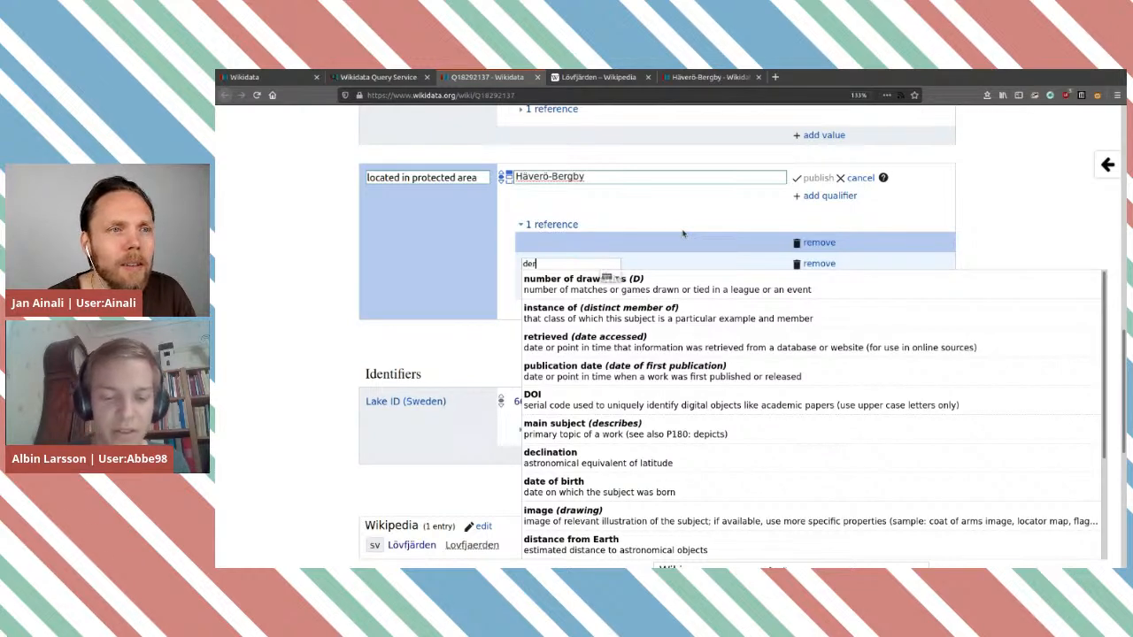
type("ived")
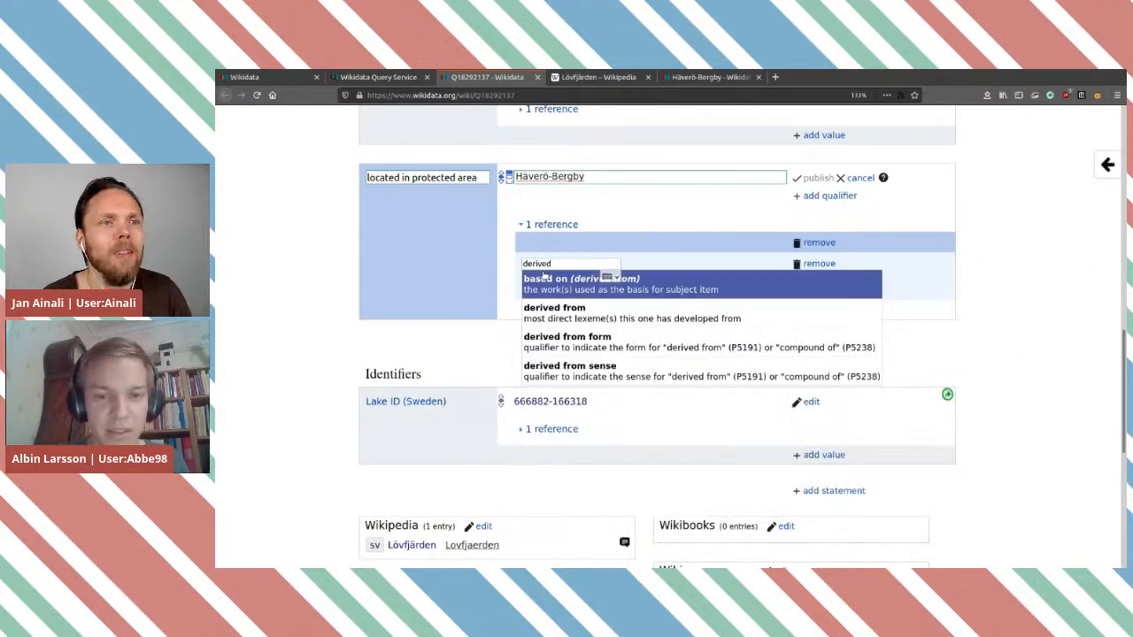
left_click(607, 279)
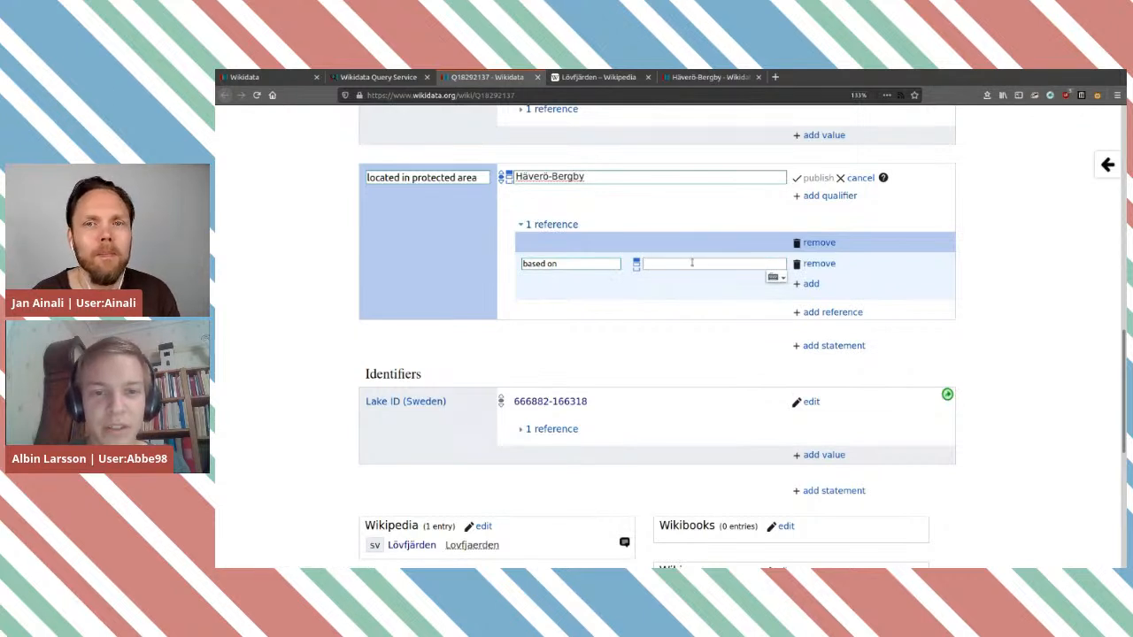
type("OpenStreet")
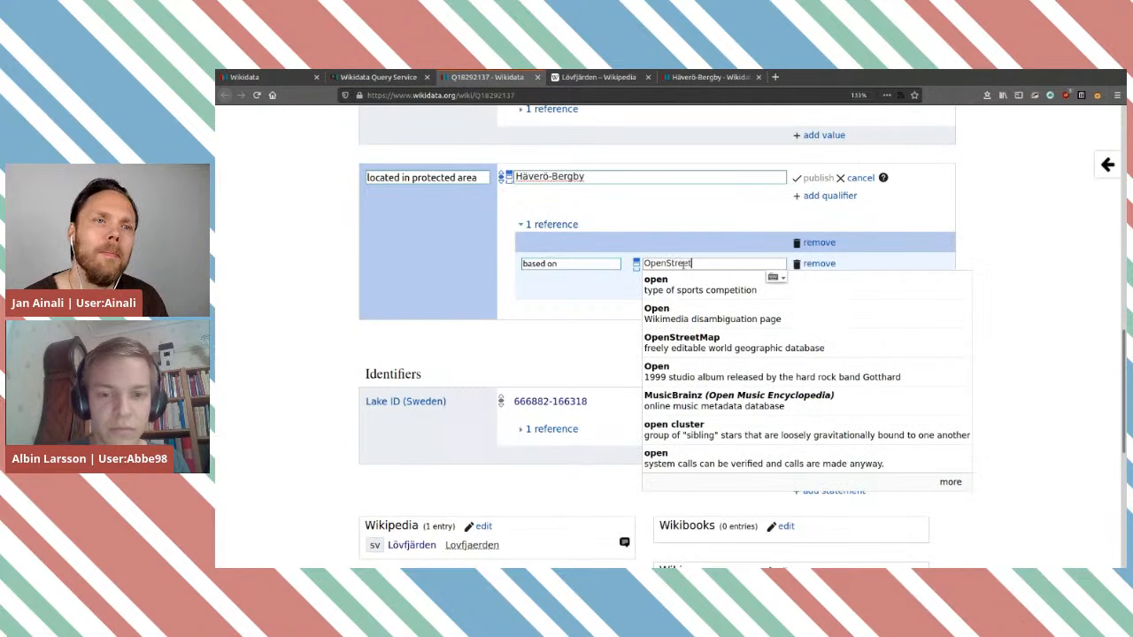
left_click(691, 285)
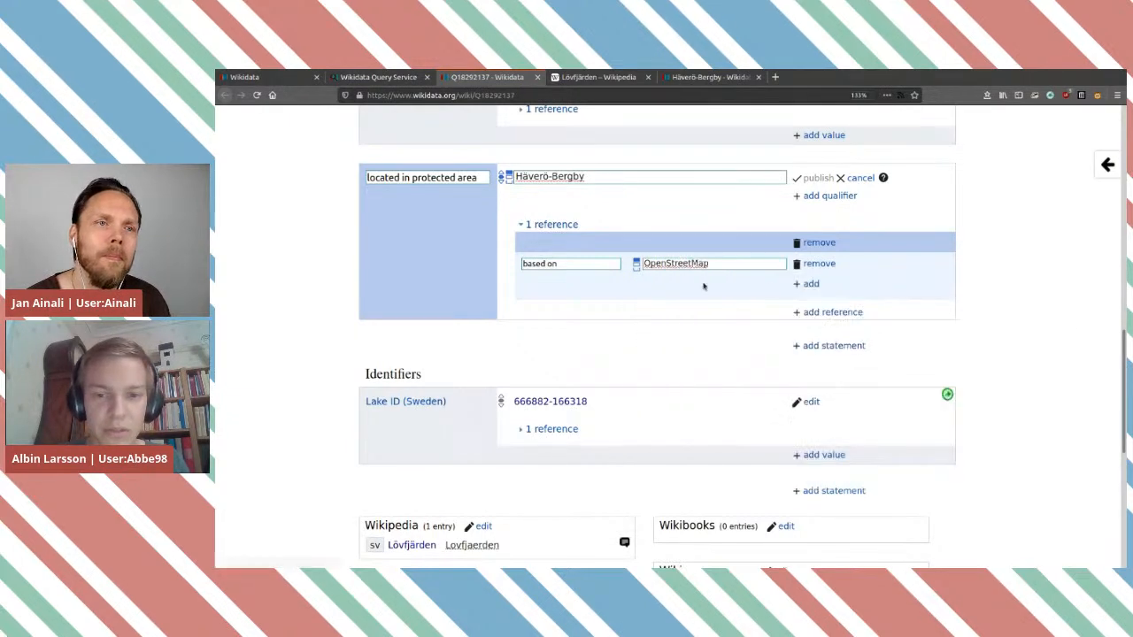
Step: Add the retrieved date 2020-08-27 to the OpenStreetMap reference and publish the located in protected area statement
left_click(810, 285)
type("r")
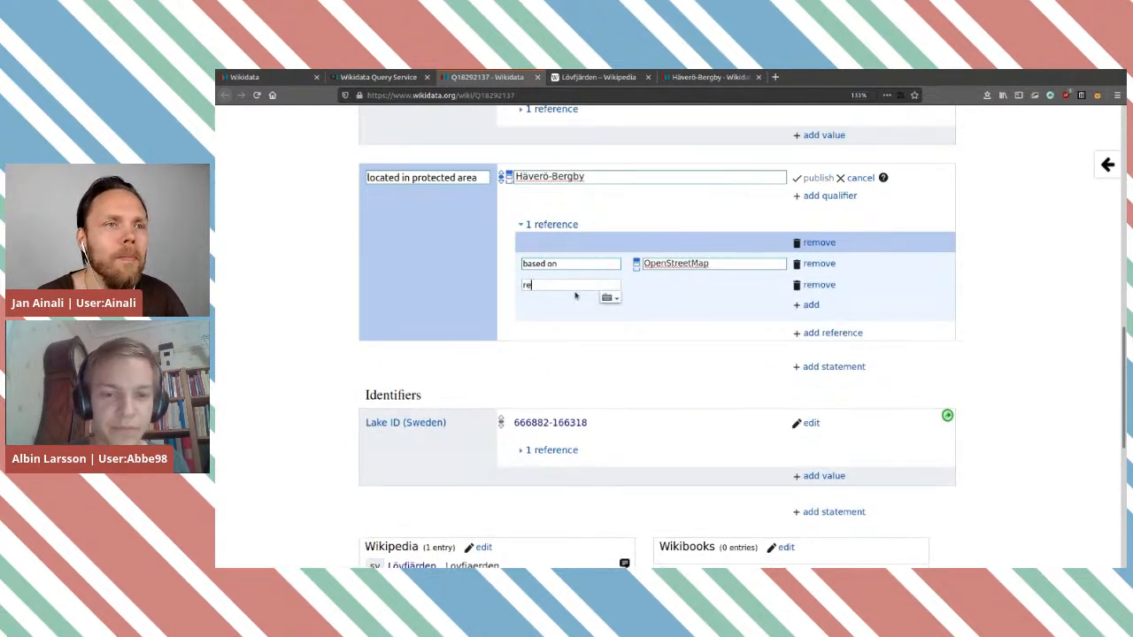
type("e")
left_click(575, 296)
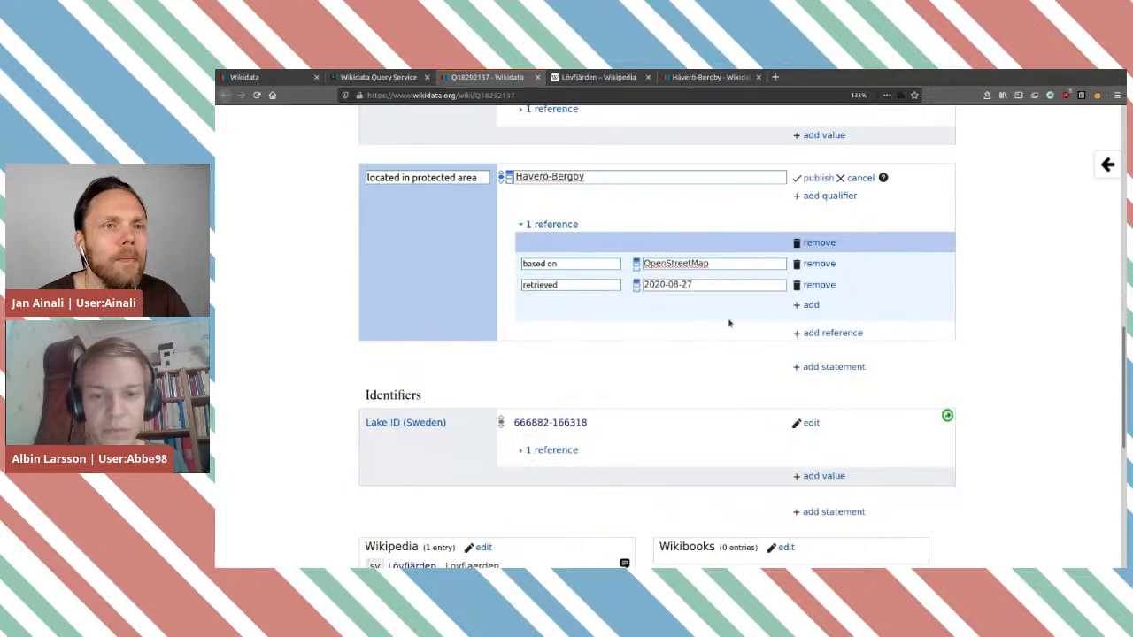
left_click(818, 178)
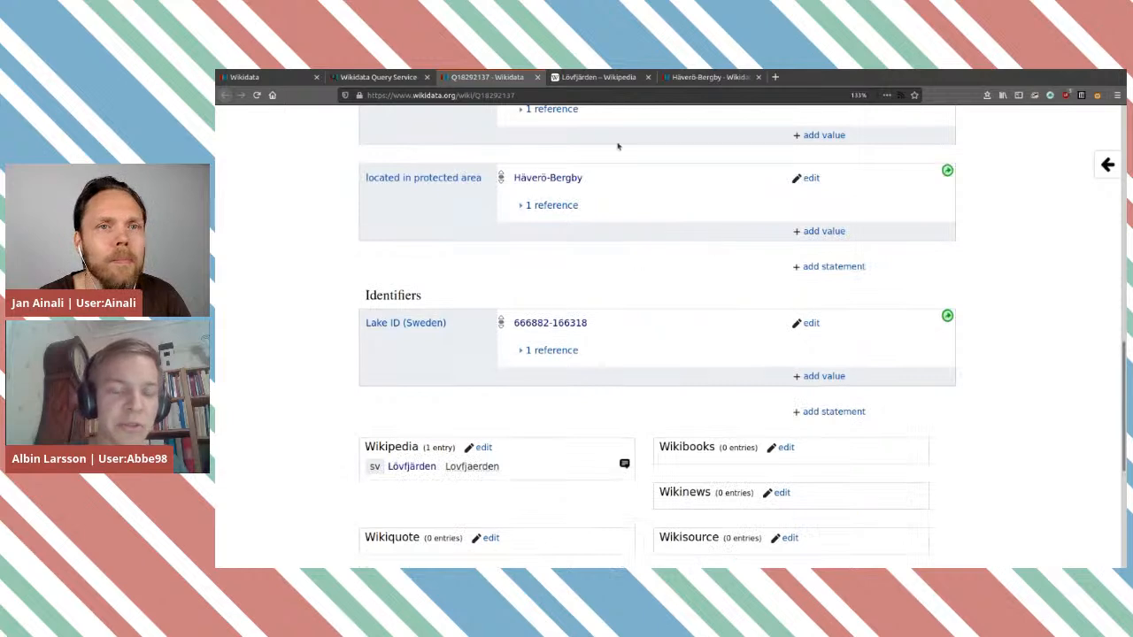
Step: Review the Lövfjärden item's statements from instance of down to located in protected area
scroll(675, 212, "up", 2)
scroll(848, 279, "up", 2)
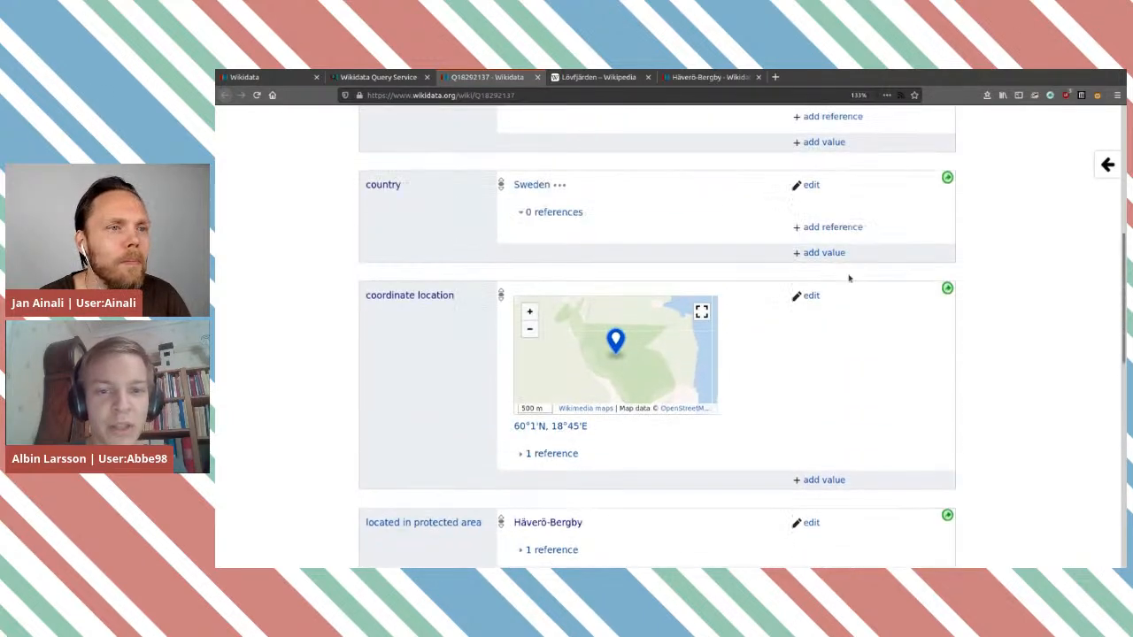
scroll(848, 278, "up", 1)
scroll(694, 267, "up", 2)
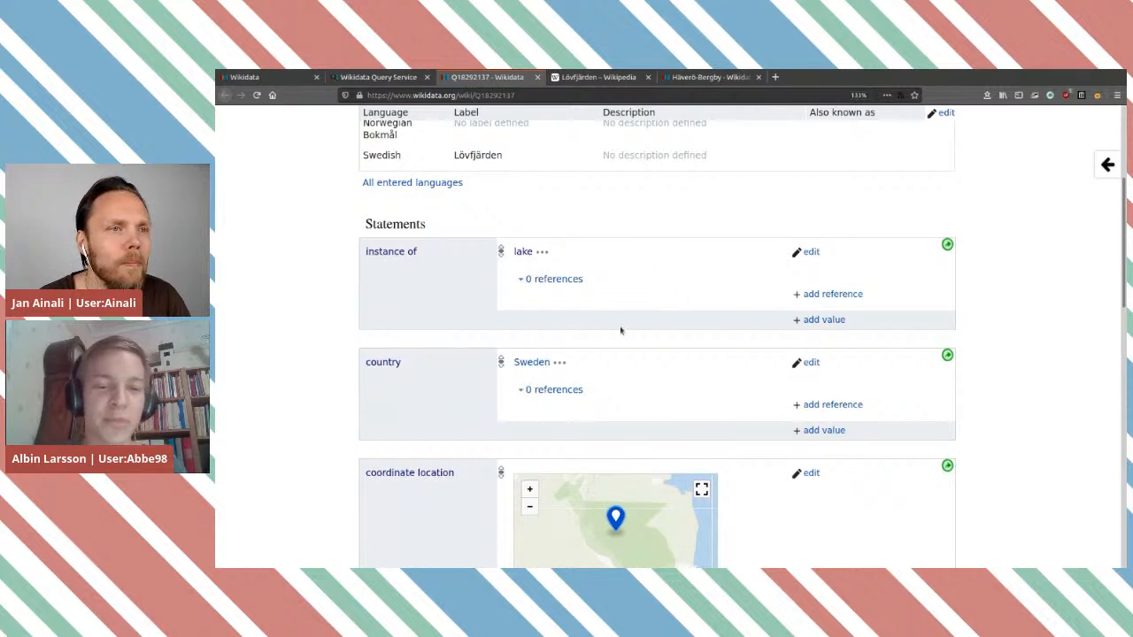
scroll(620, 329, "down", 2)
scroll(639, 281, "up", 2)
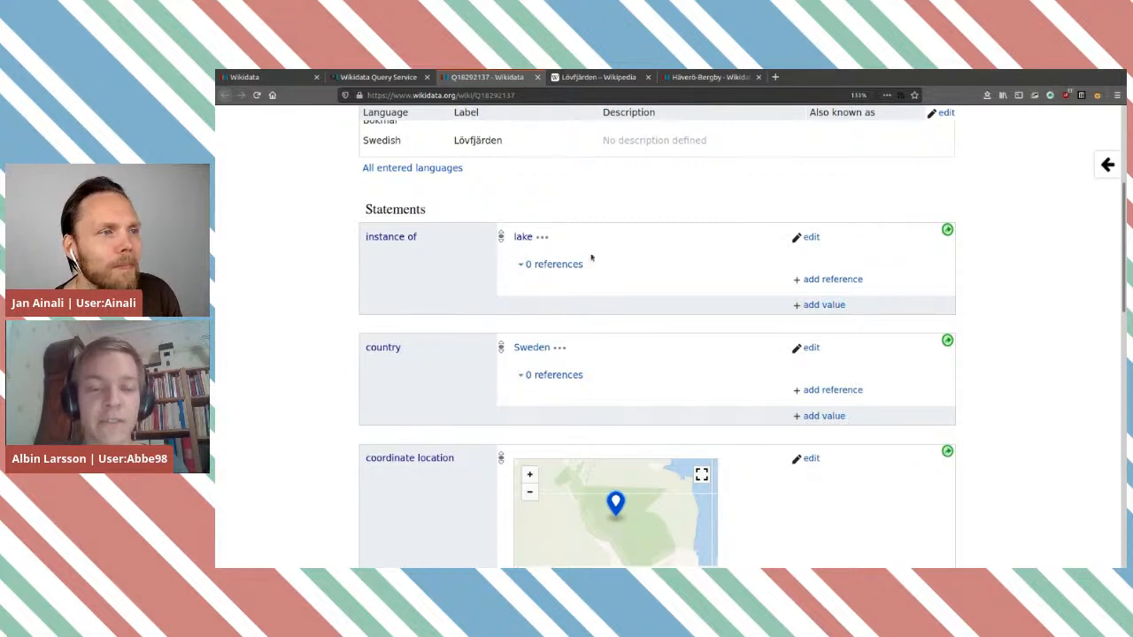
scroll(531, 230, "down", 5)
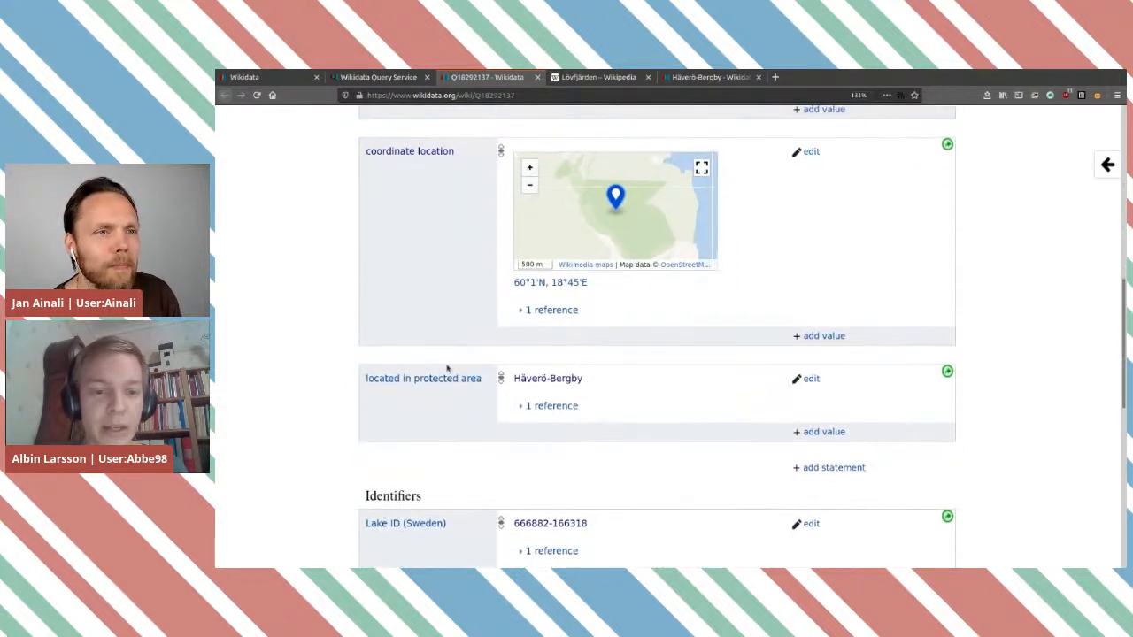
Step: Open the Häverö-Bergby item from Lövfjärden's located in protected area statement and look through its statements and identifiers
left_click(544, 380)
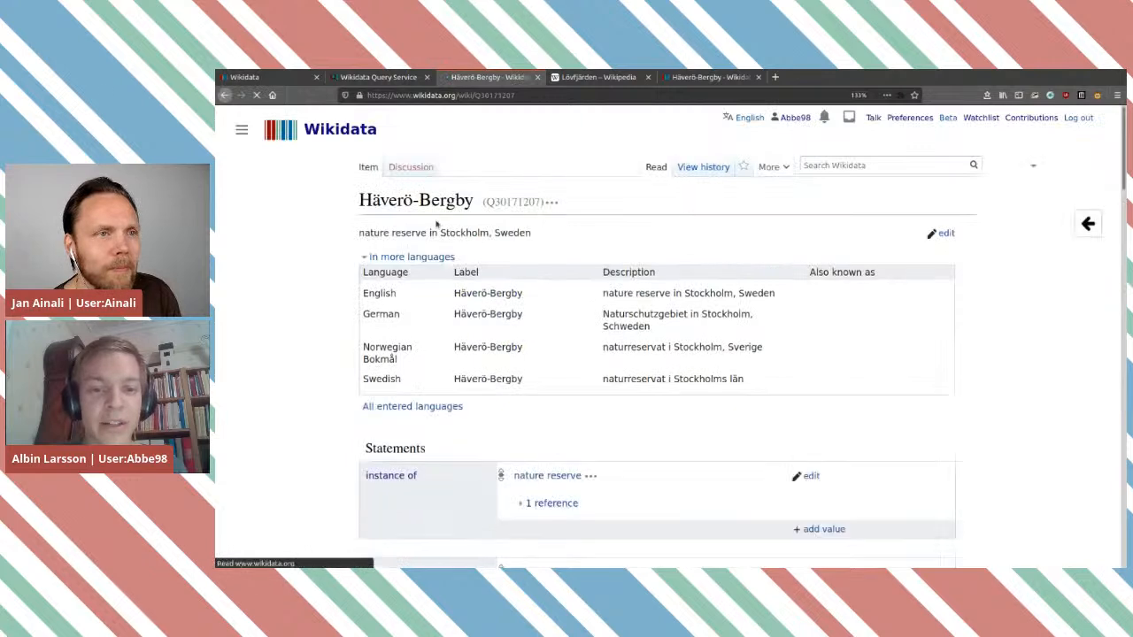
scroll(729, 403, "down", 5)
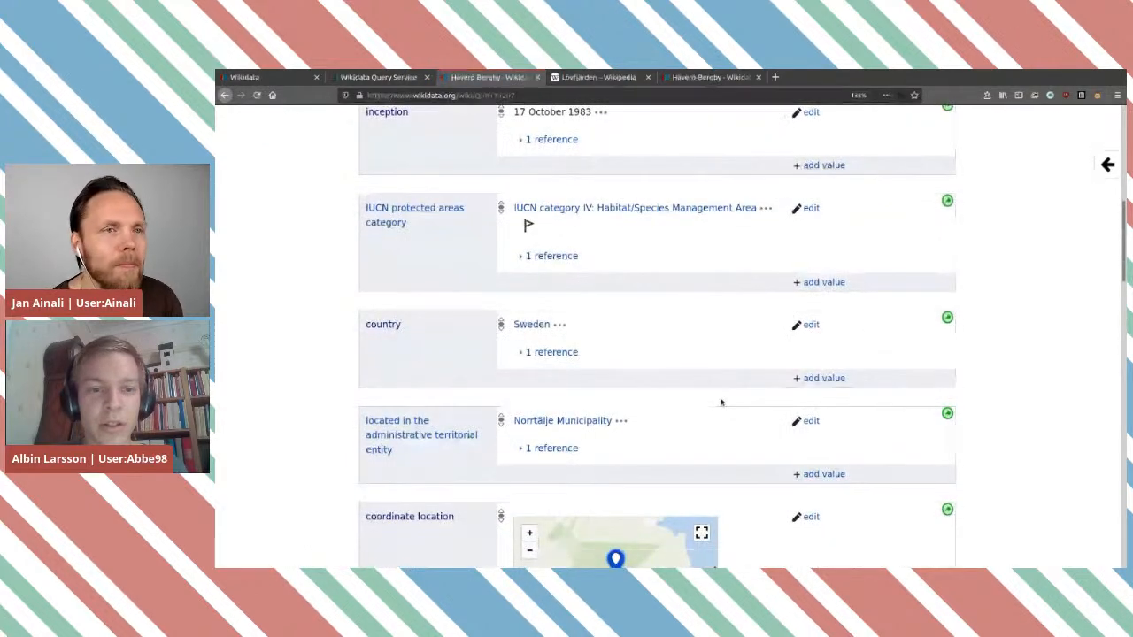
scroll(725, 402, "down", 10)
scroll(721, 402, "down", 6)
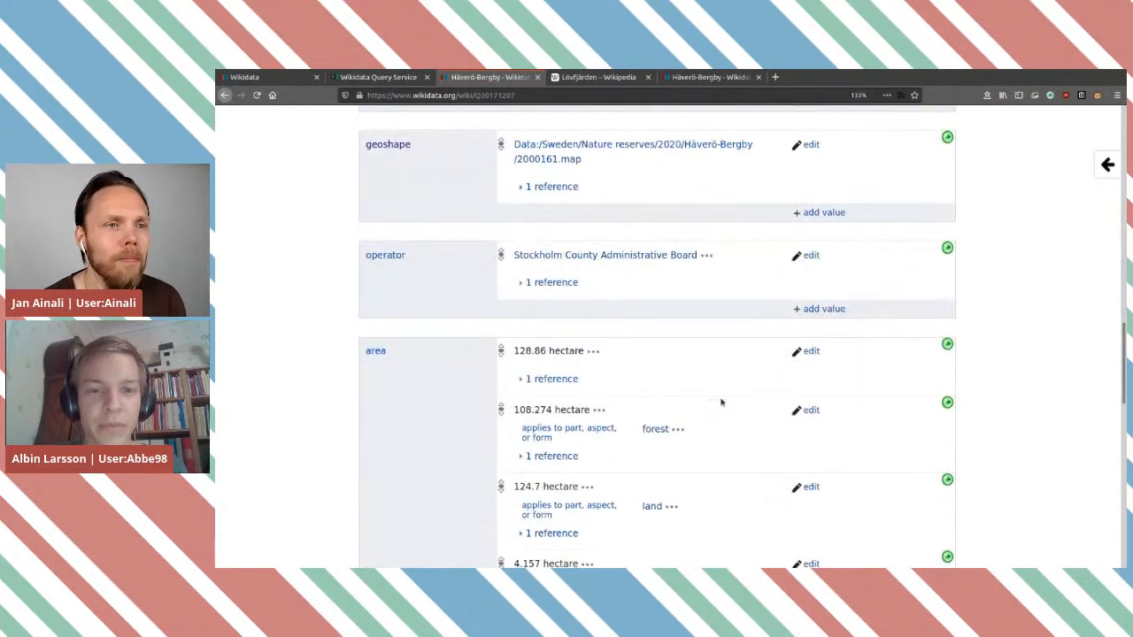
scroll(722, 401, "up", 3)
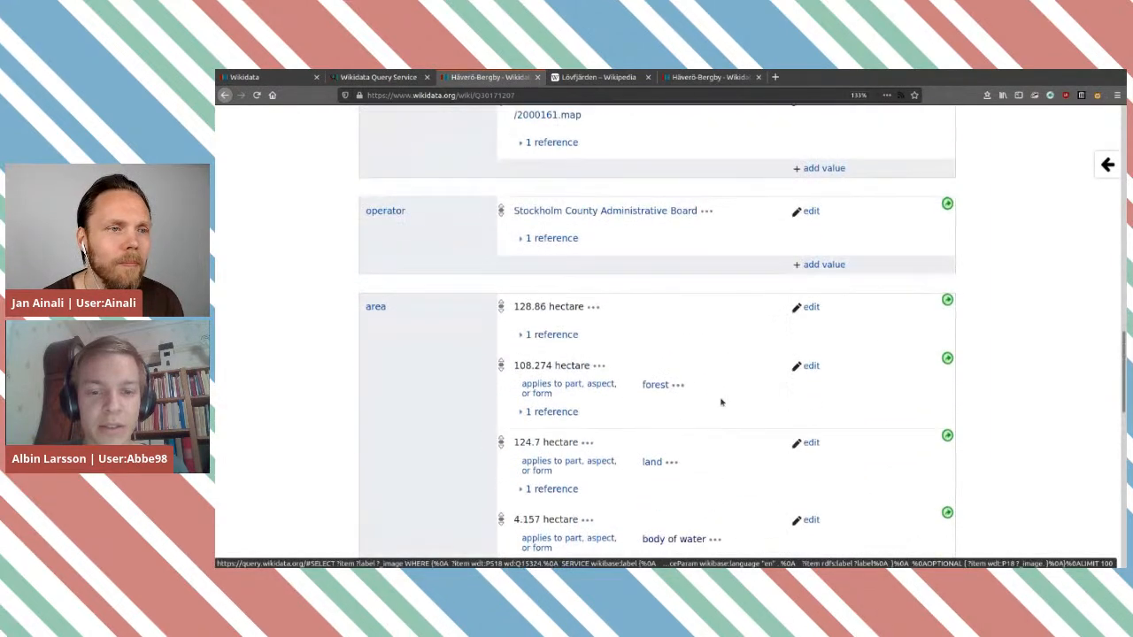
scroll(721, 402, "down", 4)
scroll(721, 402, "down", 4)
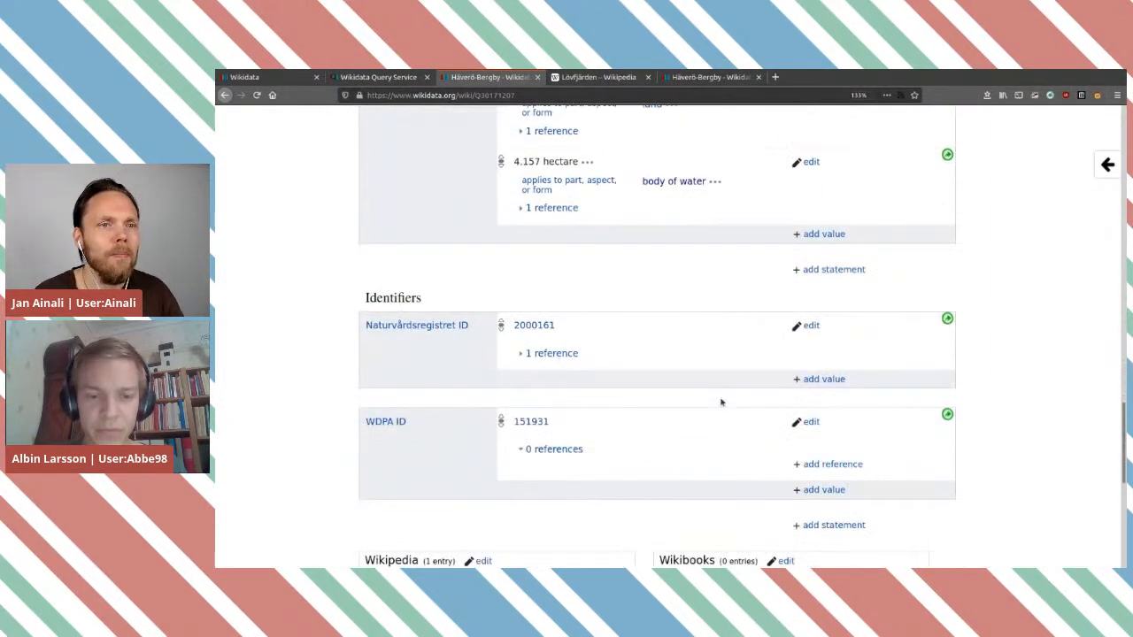
Step: Examine the Häverö-Bergby item's area statements and their forest, land and body of water qualifiers
scroll(720, 399, "up", 4)
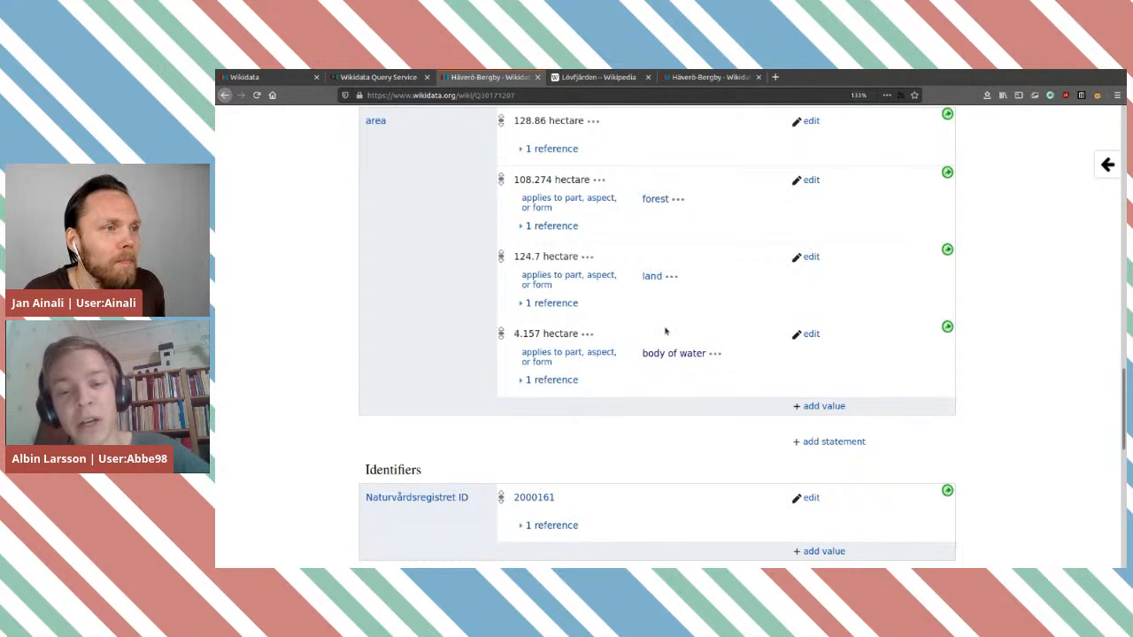
scroll(665, 331, "up", 2)
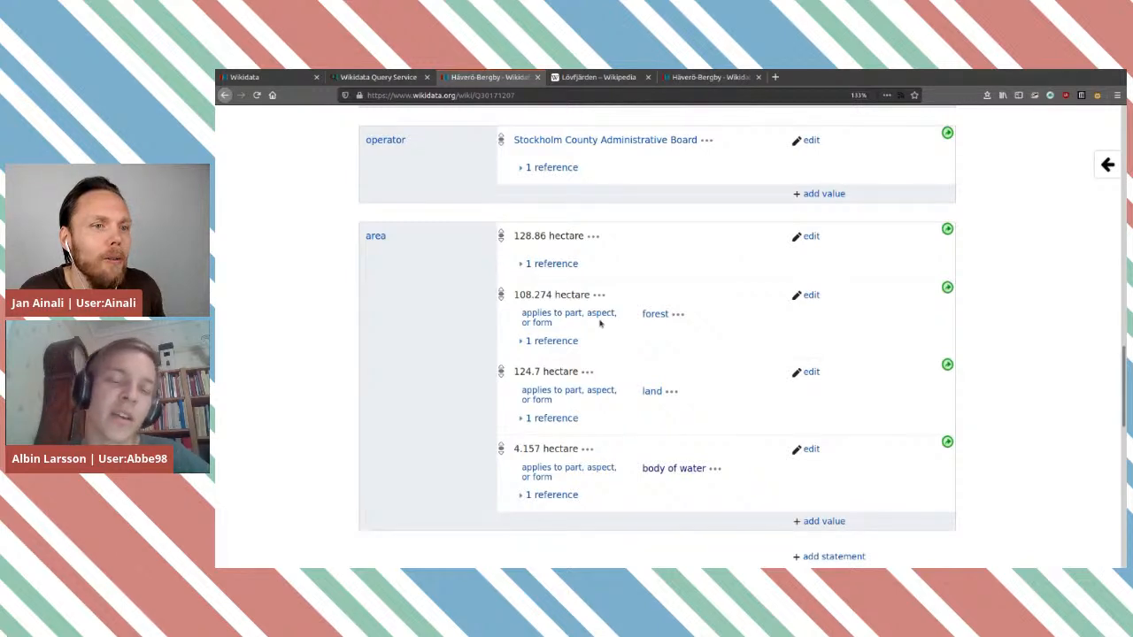
scroll(600, 323, "up", 15)
scroll(600, 324, "up", 8)
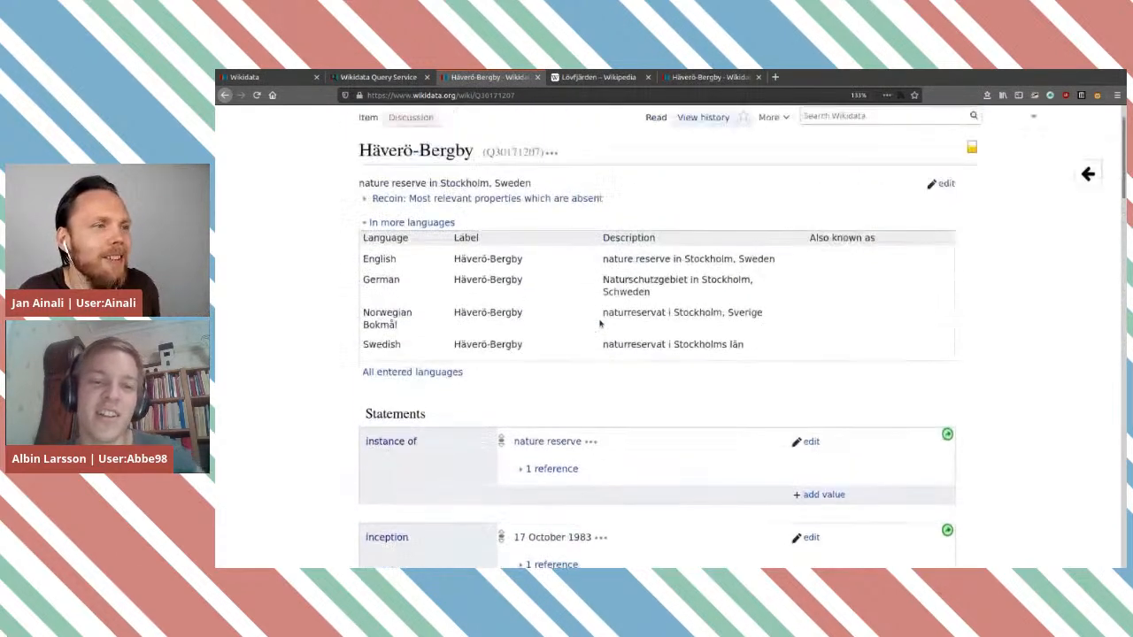
scroll(600, 324, "down", 10)
scroll(600, 324, "down", 10)
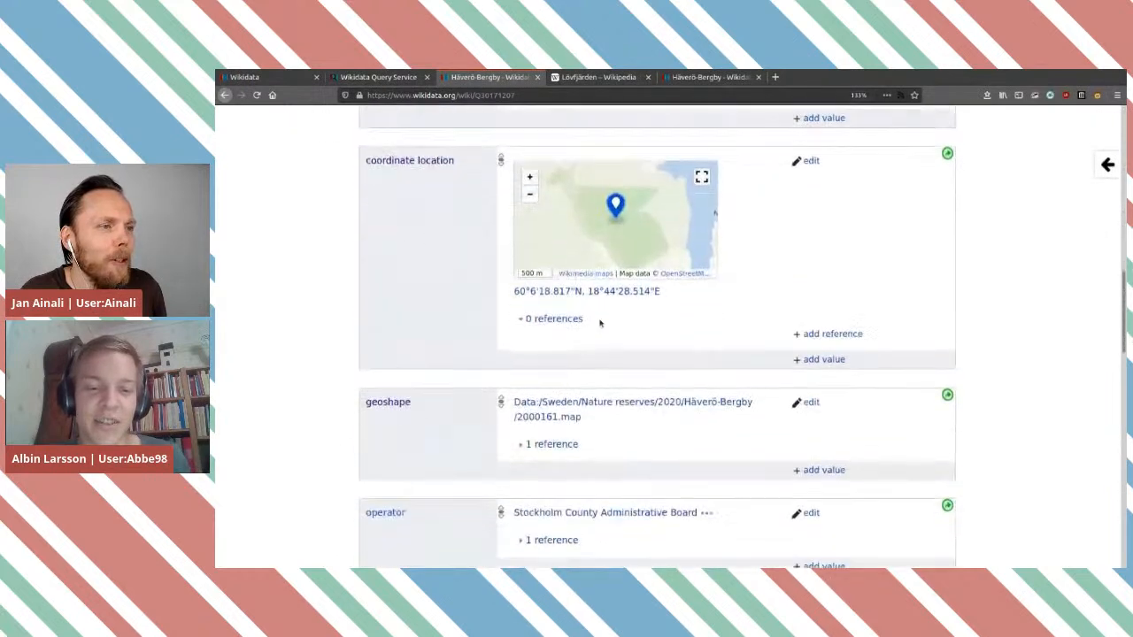
scroll(599, 321, "up", 3)
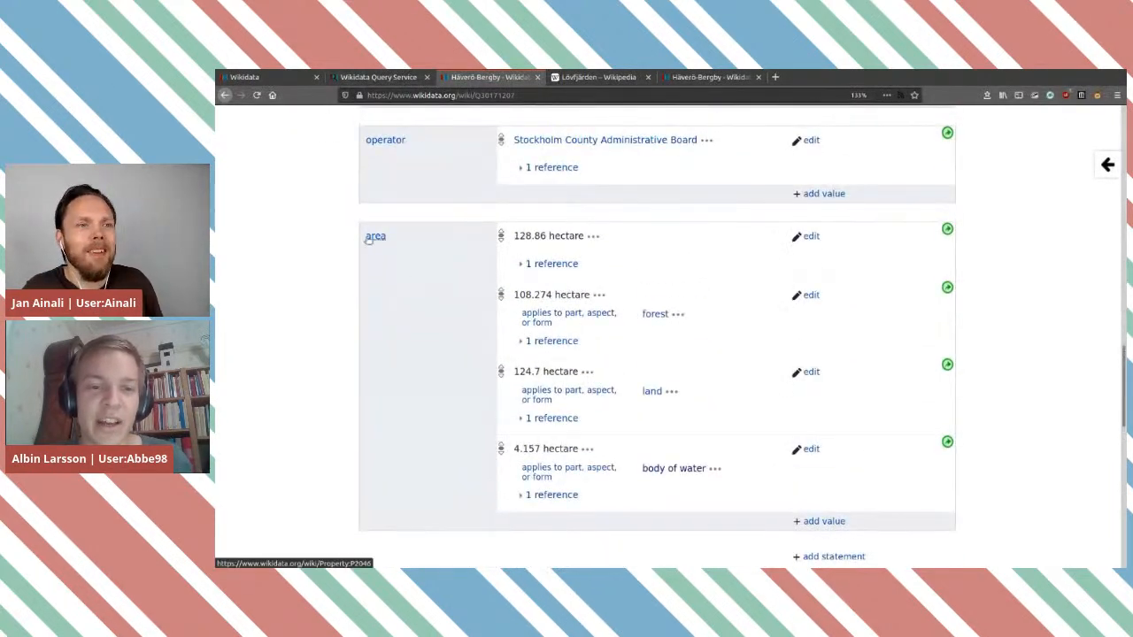
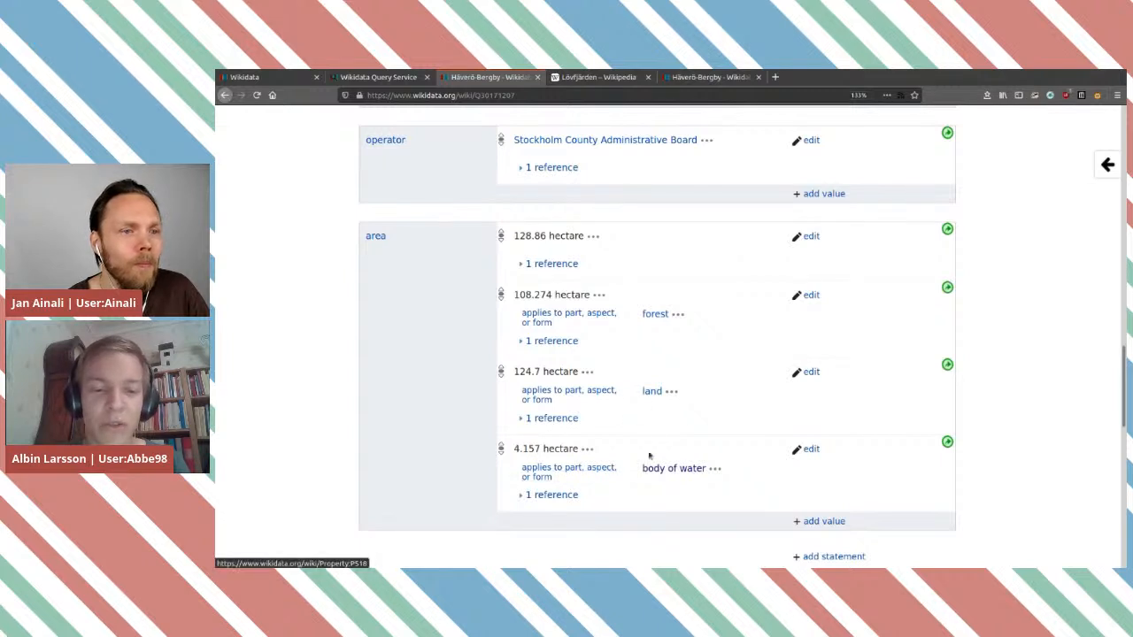
scroll(721, 403, "up", 1)
scroll(721, 403, "down", 2)
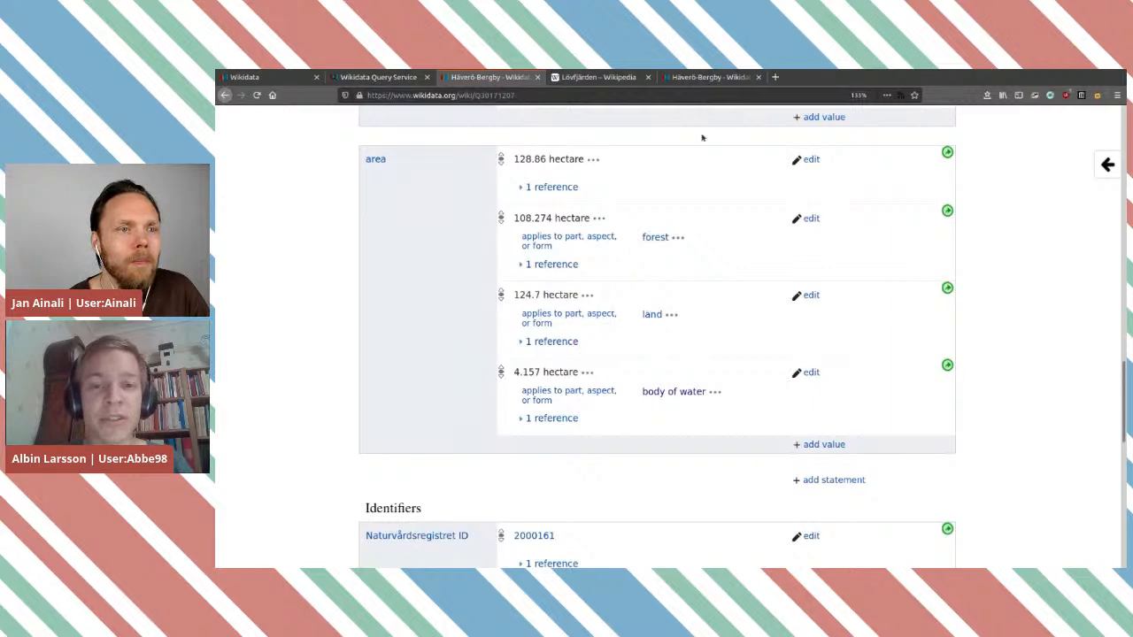
Step: Return to the Wikidata Query Service, show the query editor and clear the old nearby-places map query
left_click(399, 78)
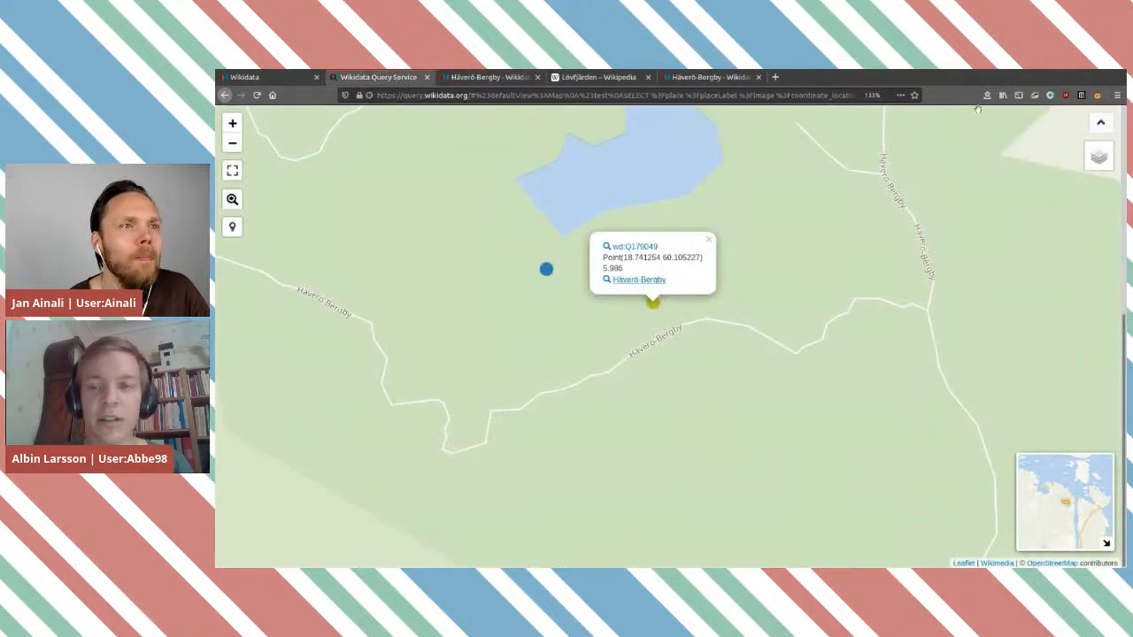
left_click(1099, 125)
left_click(358, 352)
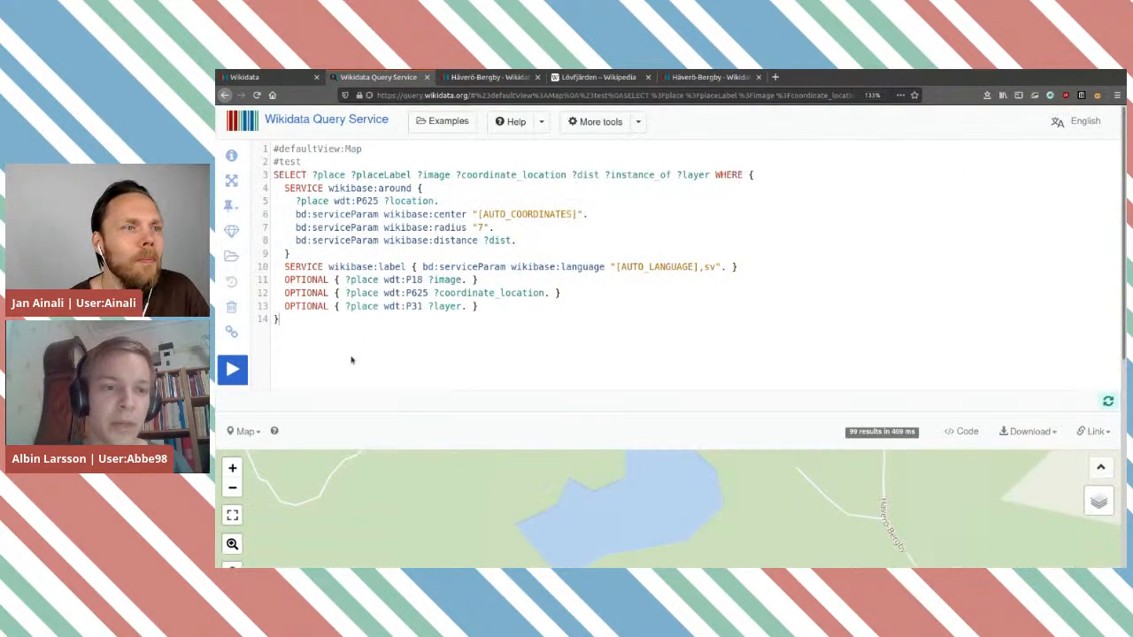
key("ctrl+a")
key("Delete")
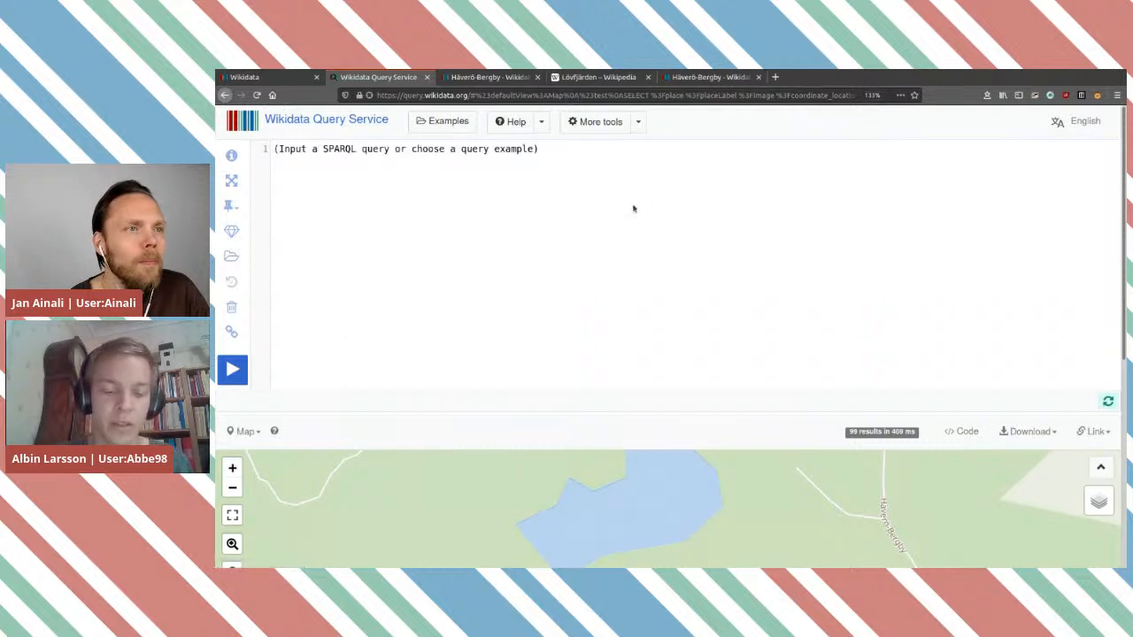
Step: Write the skeleton of a new query, SELECT * WHERE { }, with an empty line between the braces
type("SELECT *")
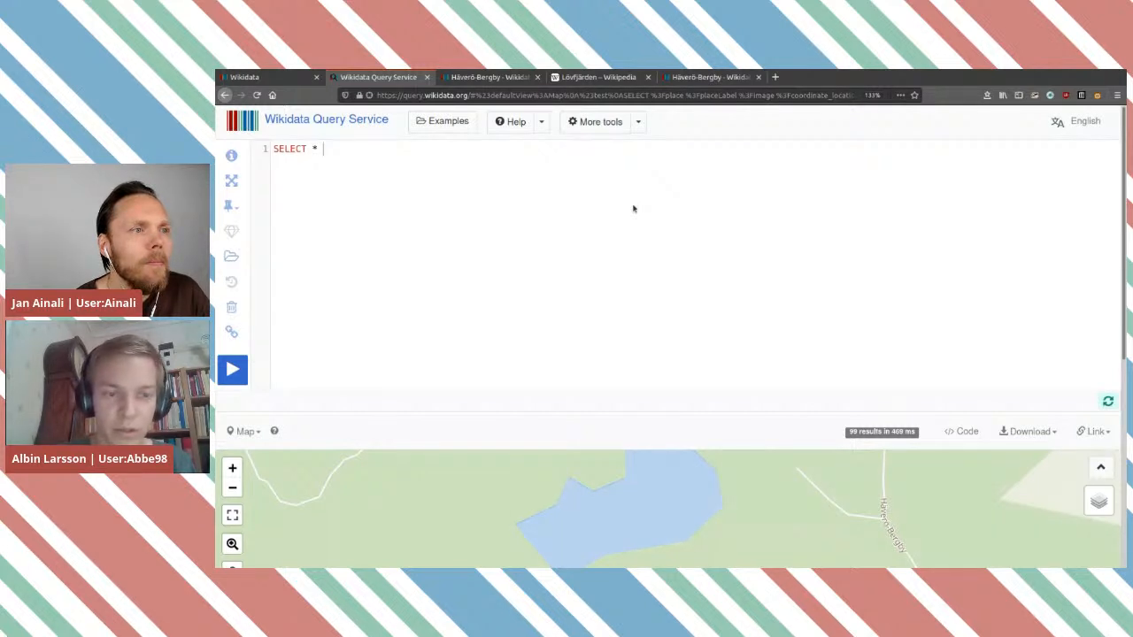
type("HERE {  ")
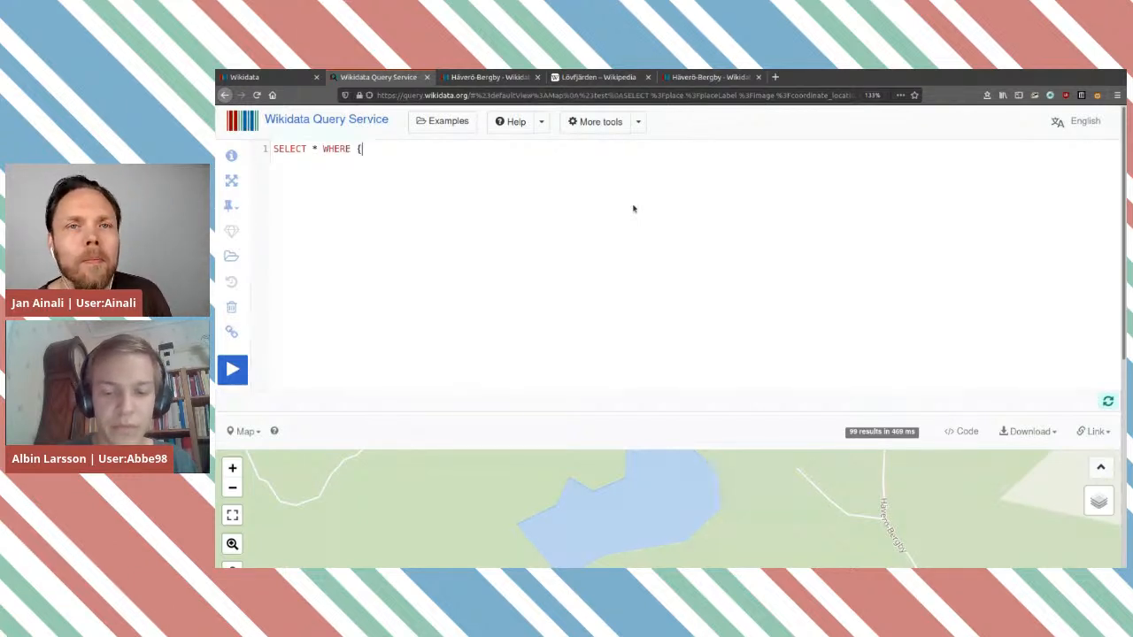
type("}")
key("Left")
key("Return")
key("Return")
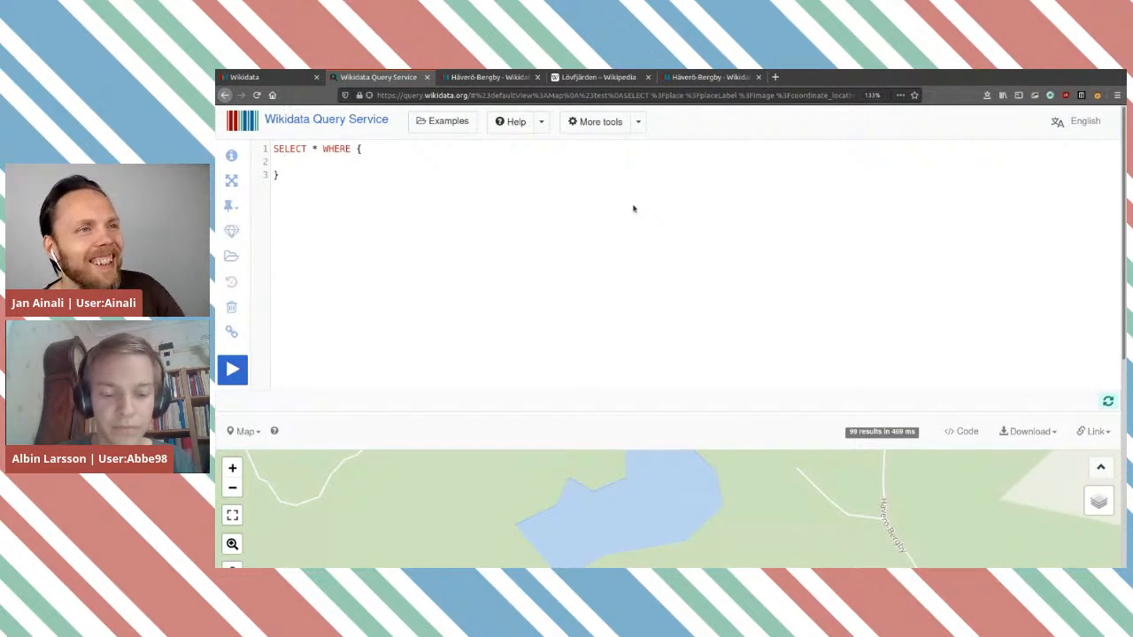
Step: Start the first triple pattern with the variable ?nr and the instance of property, wdt:P31
type("?l")
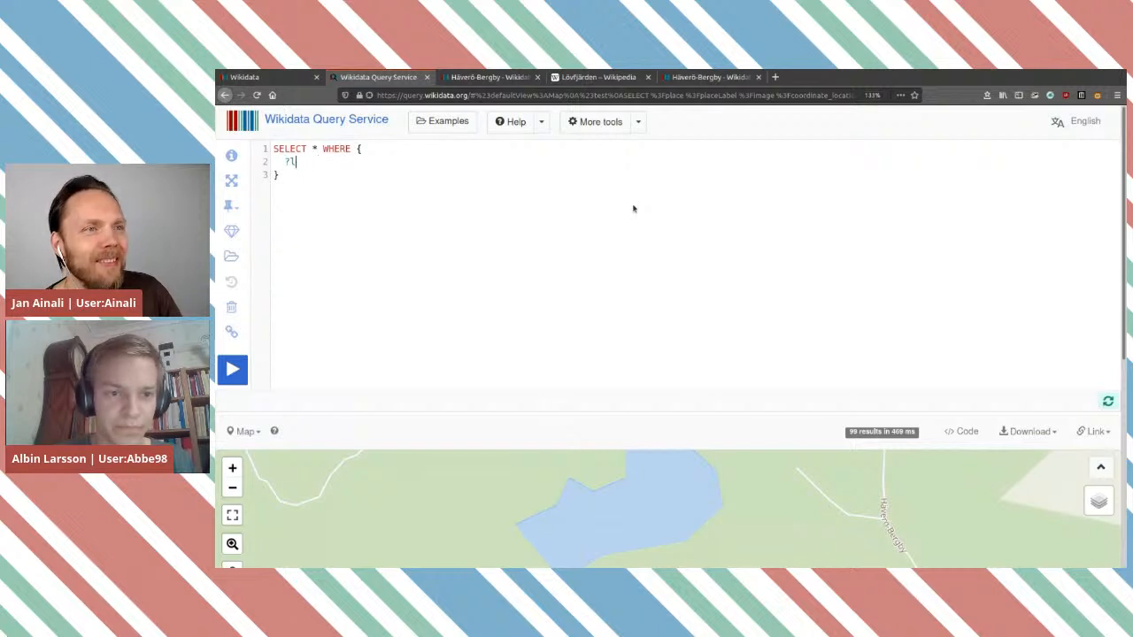
type("ake ak")
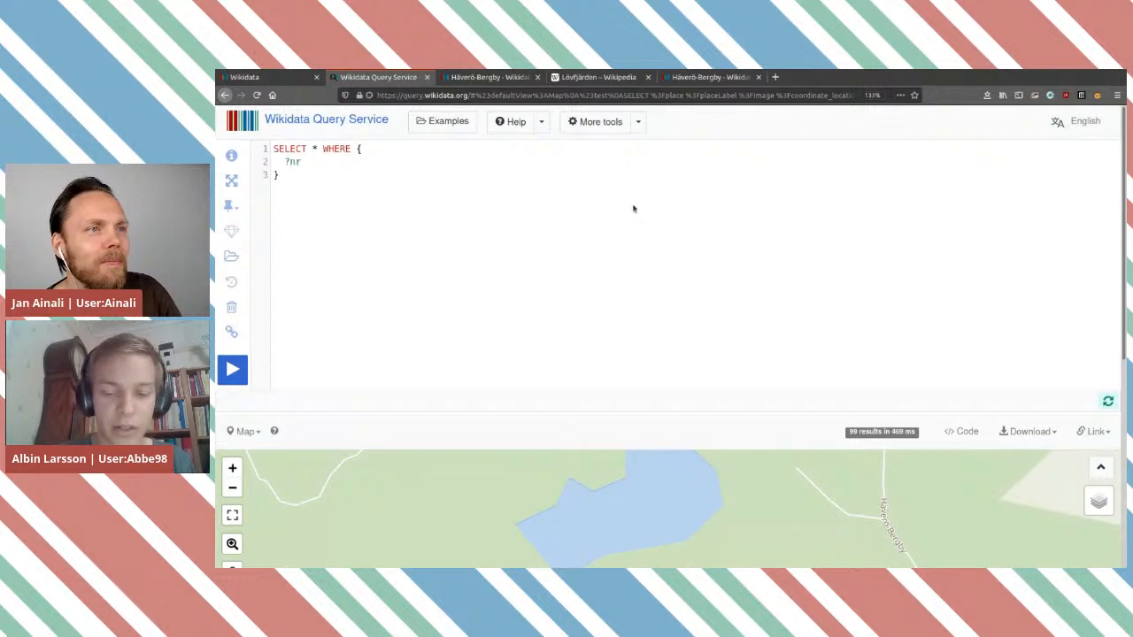
type("nr ?")
key("BackSpace")
type("w")
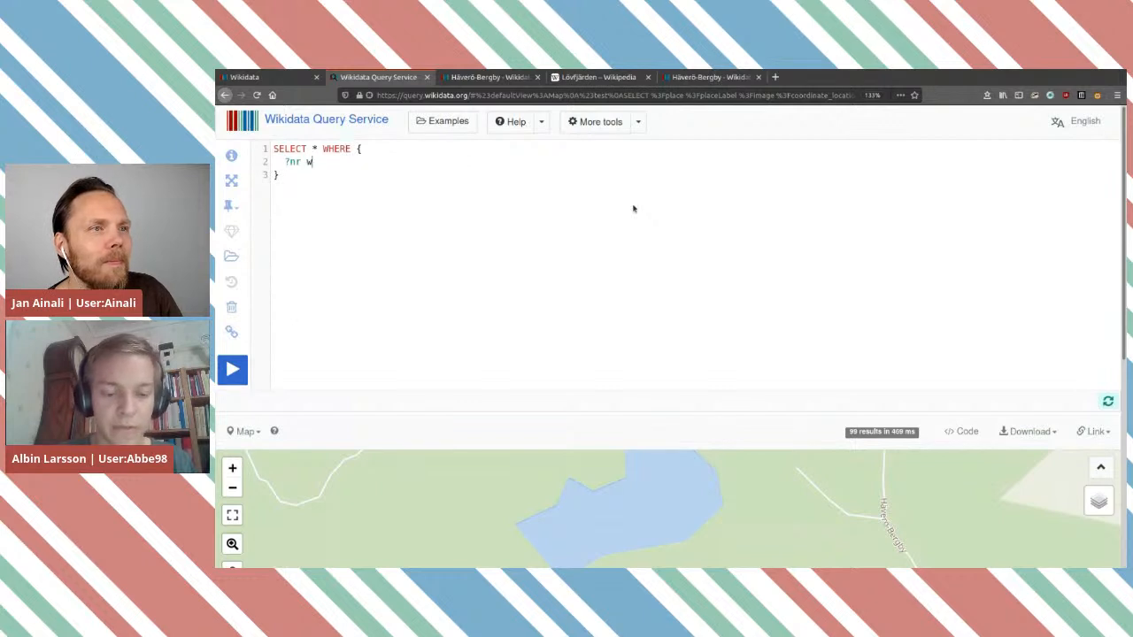
type("dt:")
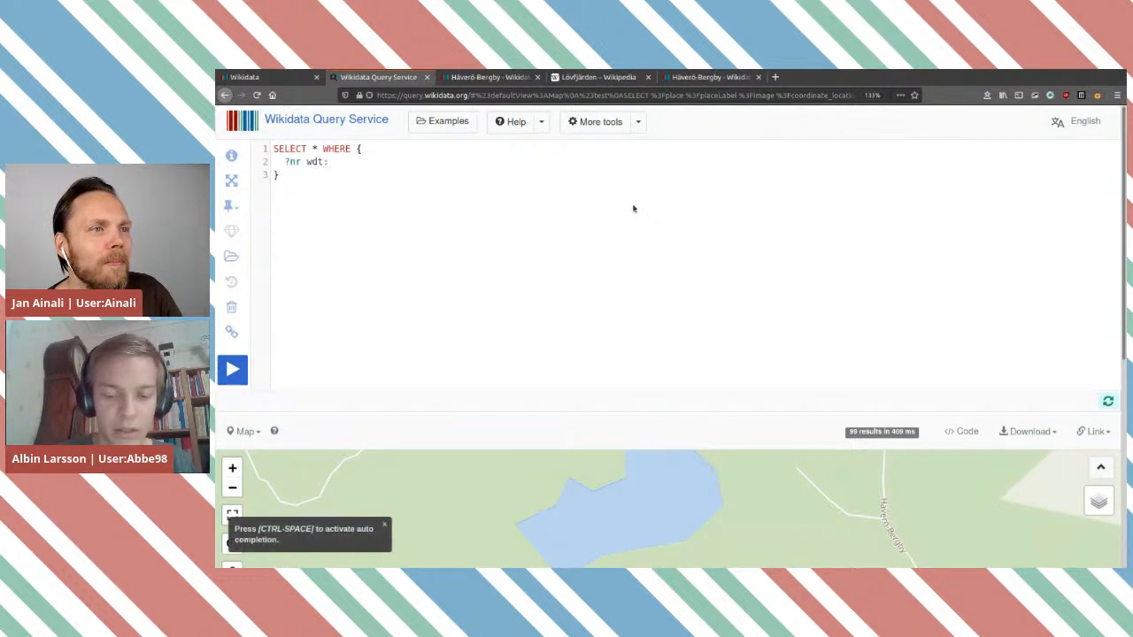
type("P31")
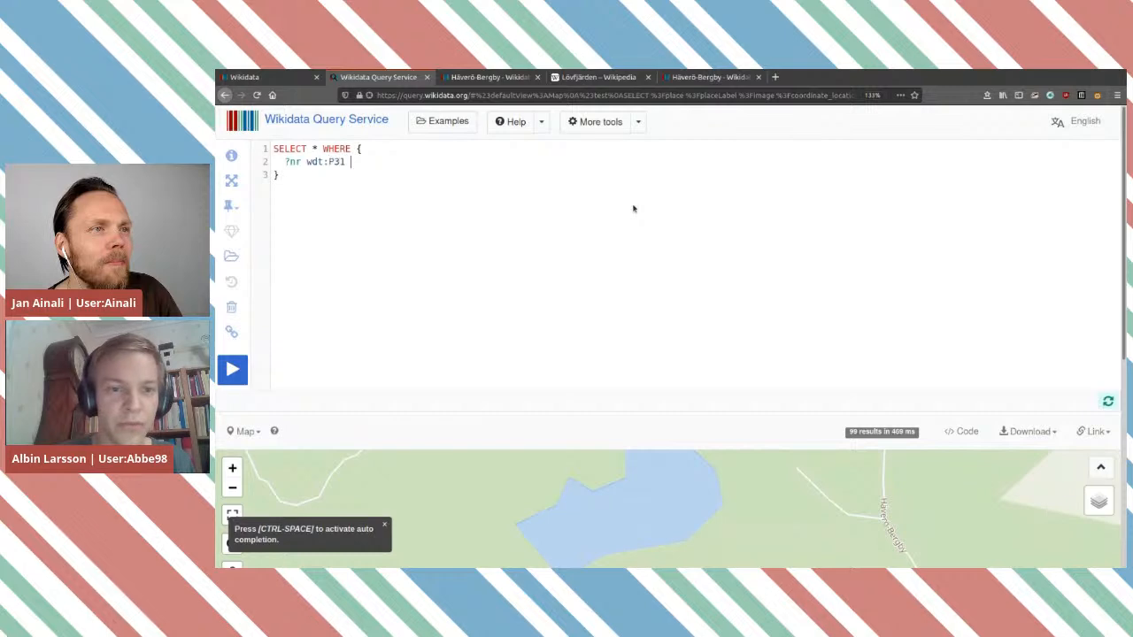
Step: Open the nature reserve item from Häverö-Bergby's instance of statement, copy its ID Q179049 from the address and close it
left_click(490, 77)
scroll(591, 244, "up", 10)
scroll(591, 244, "up", 5)
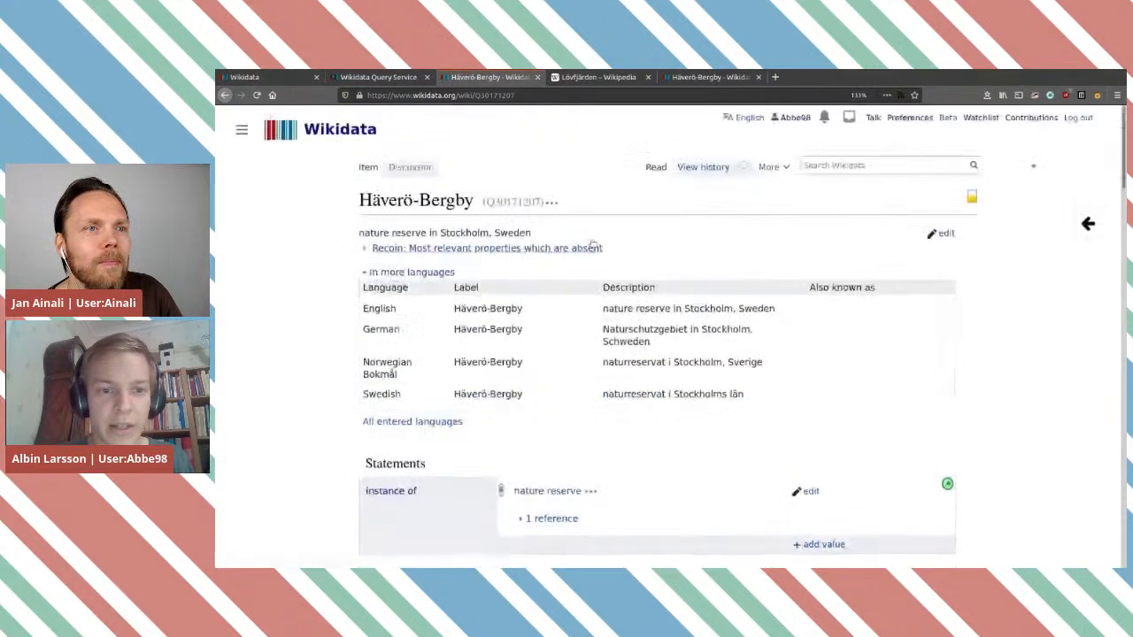
scroll(557, 208, "down", 3)
middle_click(558, 208)
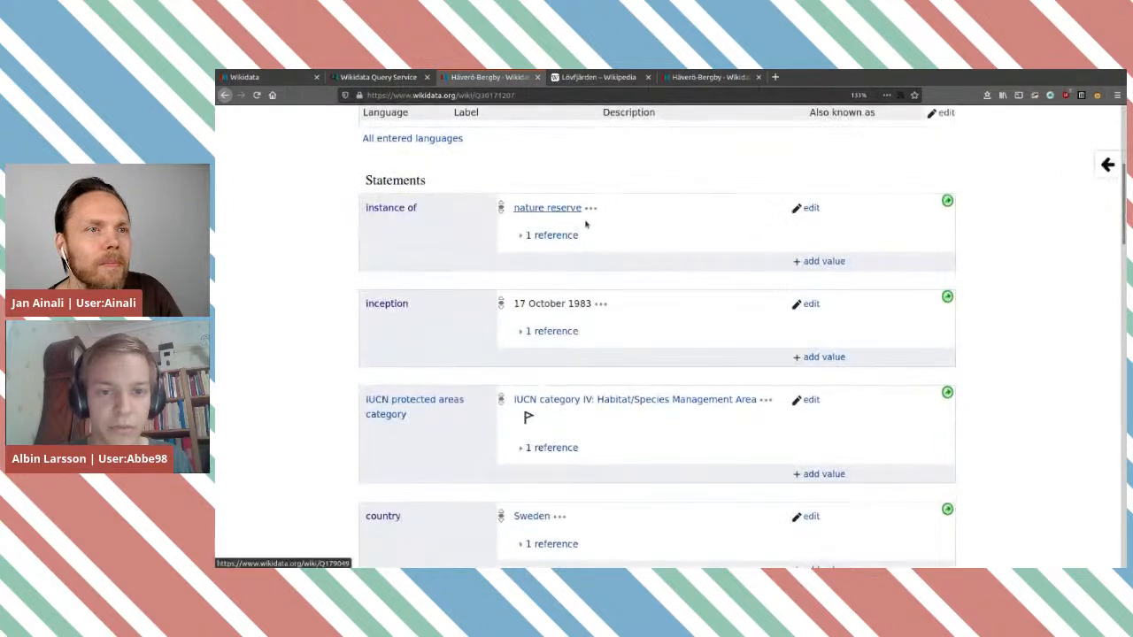
left_click(575, 79)
double_click(485, 96)
key("ctrl+c")
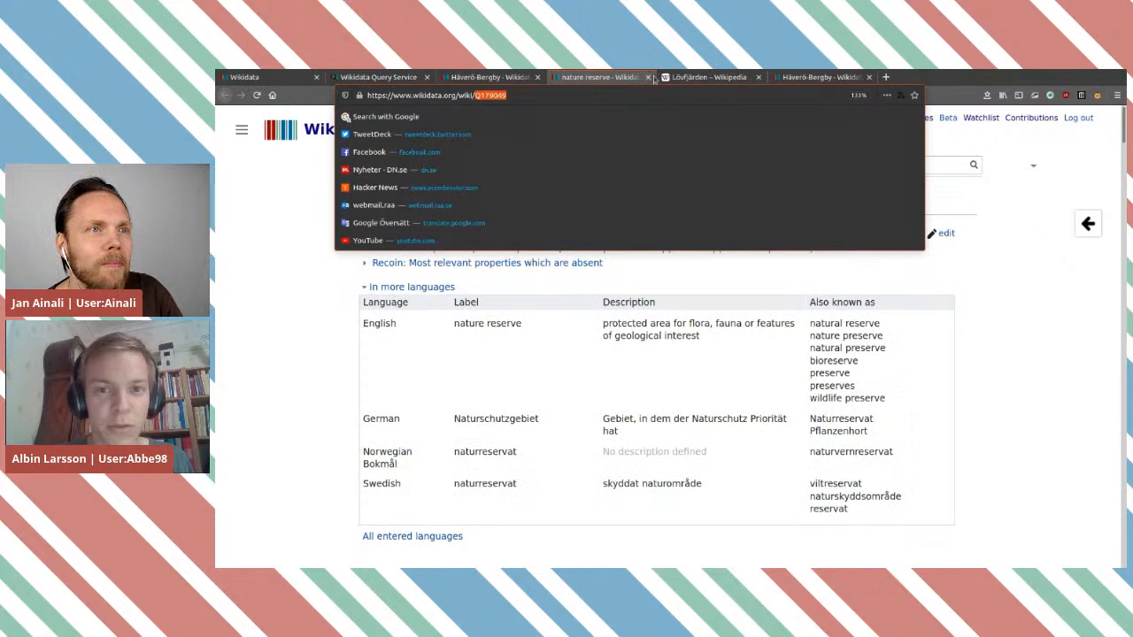
left_click(647, 77)
Step: Complete the query's first triple pattern with the copied nature reserve item as wd:Q179049 and end the line
left_click(376, 78)
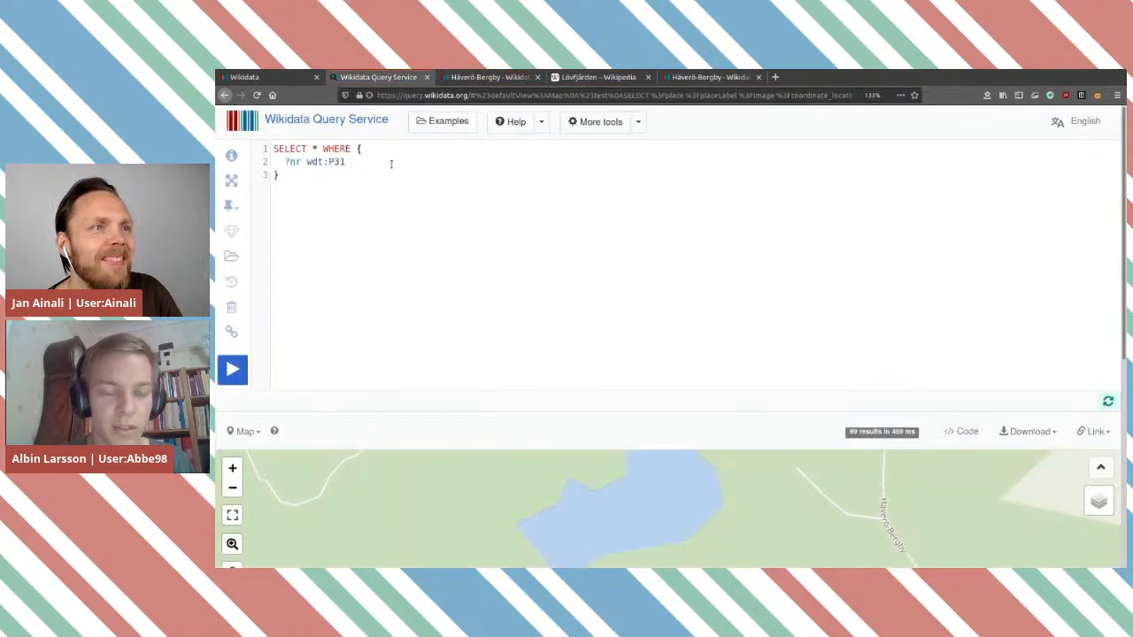
type(":")
key("ctrl+v")
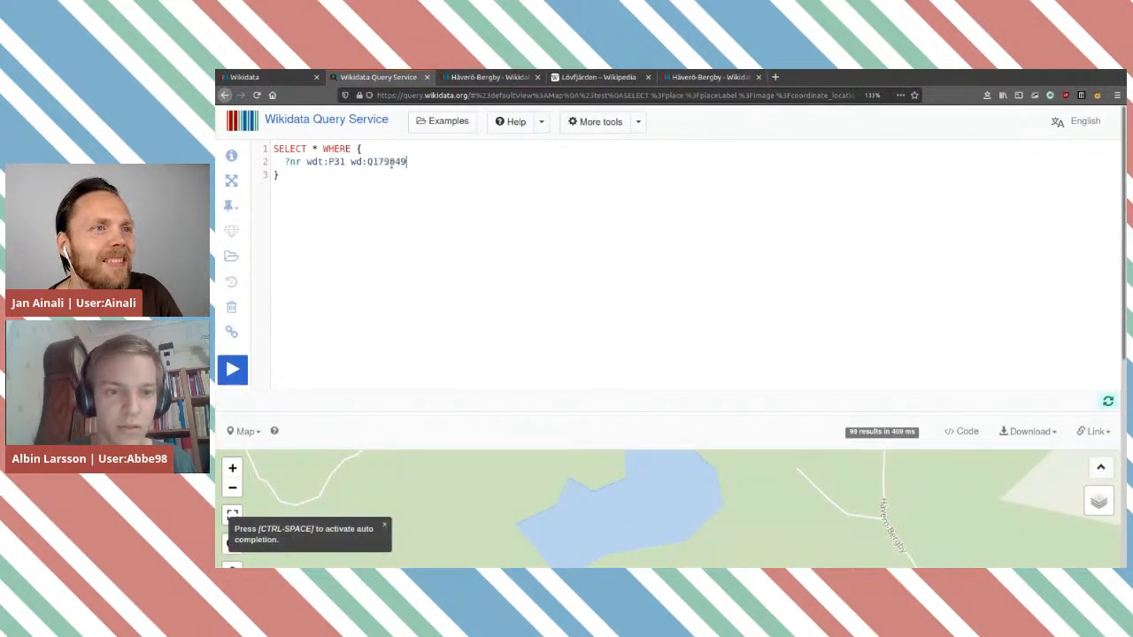
type(".")
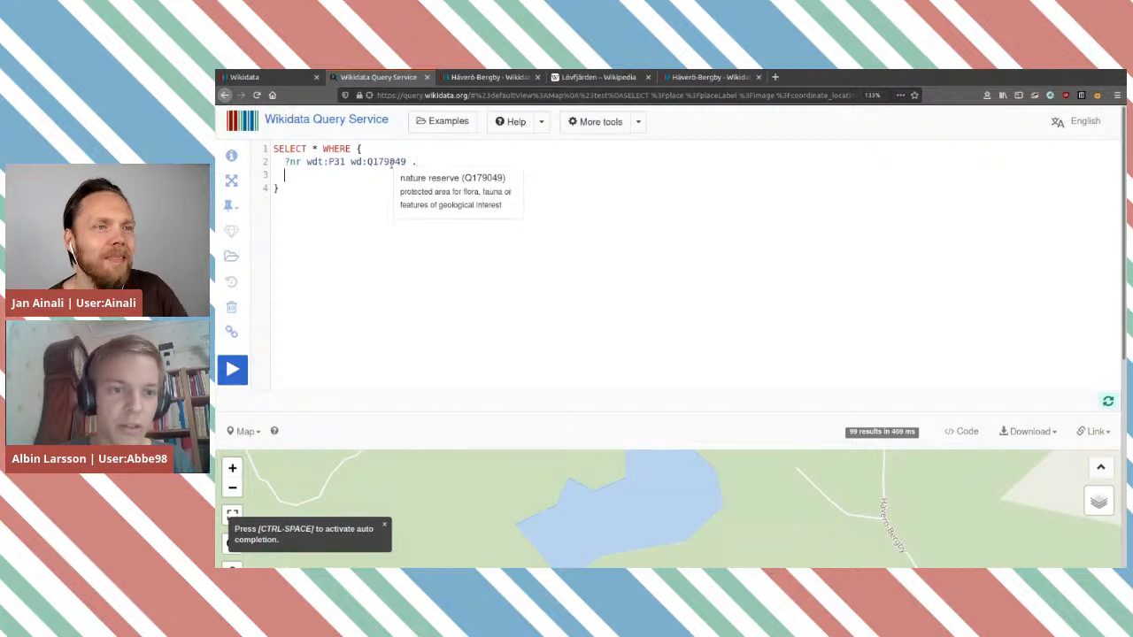
key("Return")
Step: Add a second triple pattern limiting ?nr to the country Sweden, ?nr wdt:P17 wd:Q34
type("?")
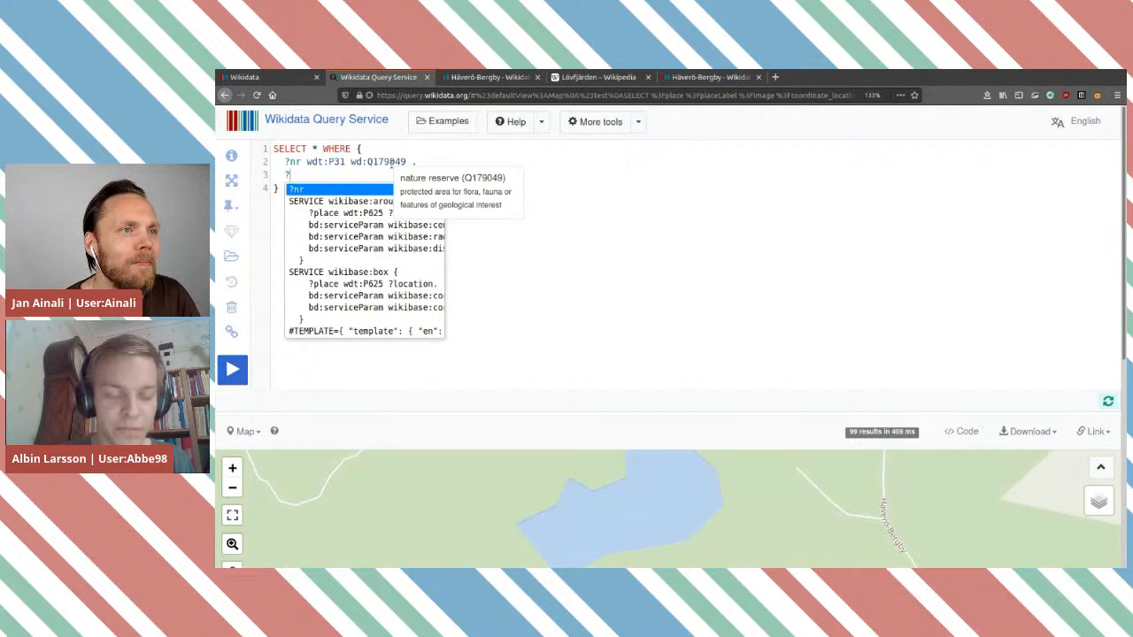
type("nr ")
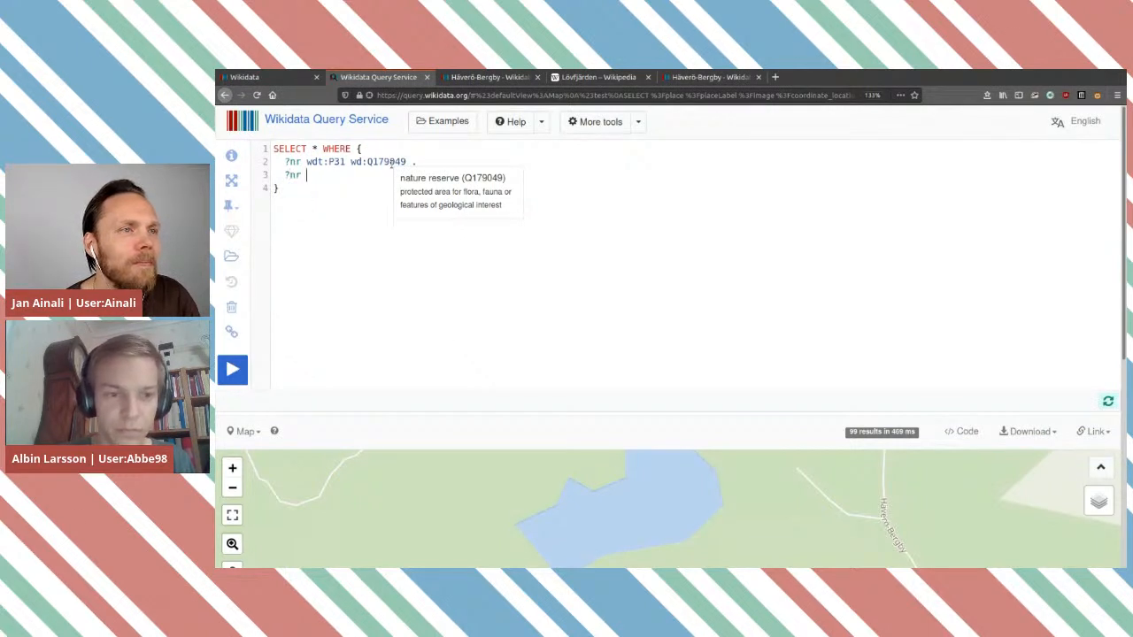
type("wdt:")
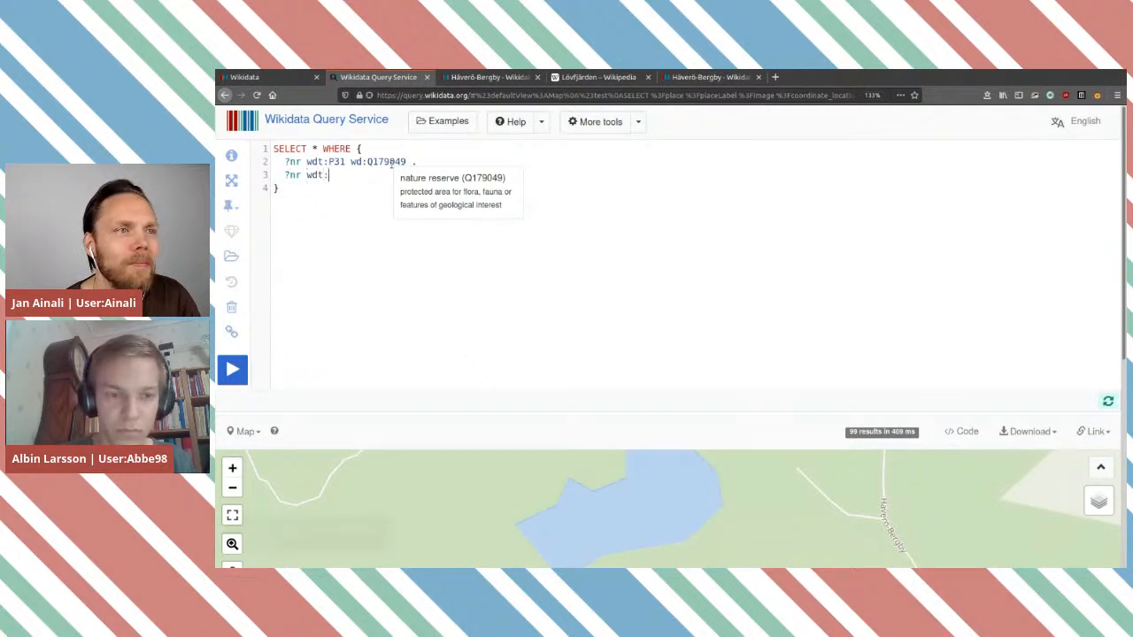
key("ctrl+space")
type("countr")
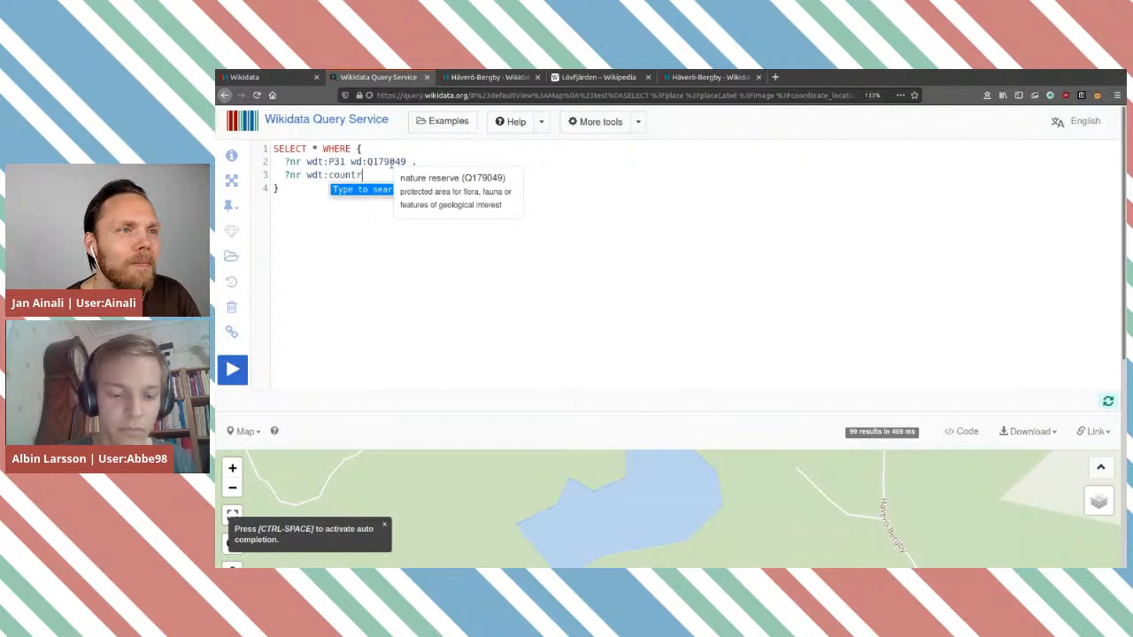
type("y")
key("Return")
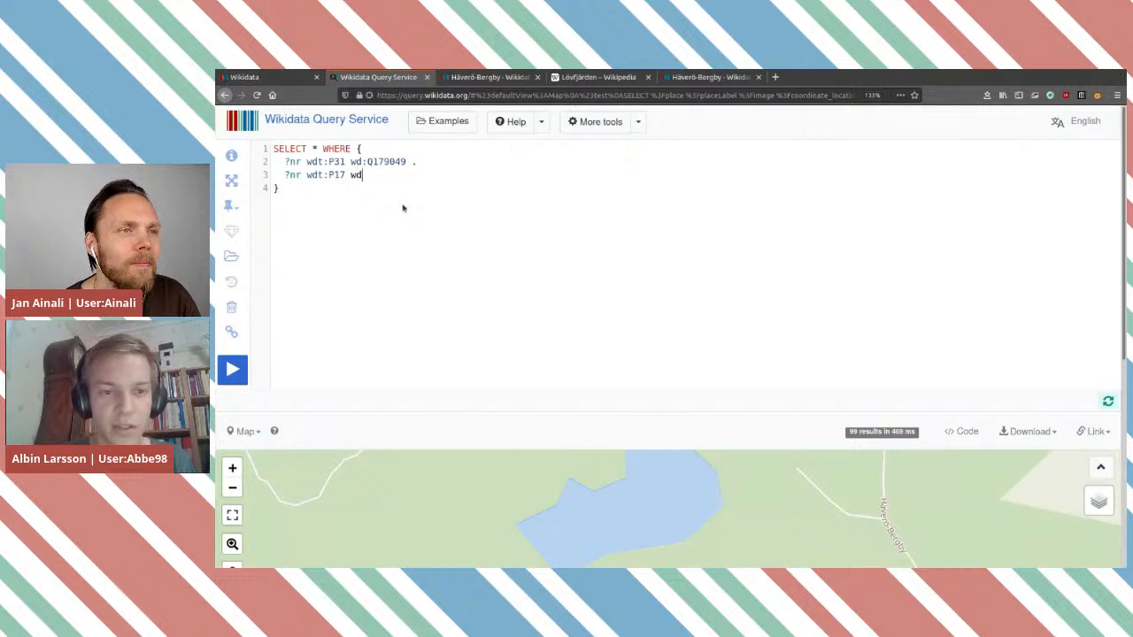
type("wd:")
key("ctrl+space")
type("sweden")
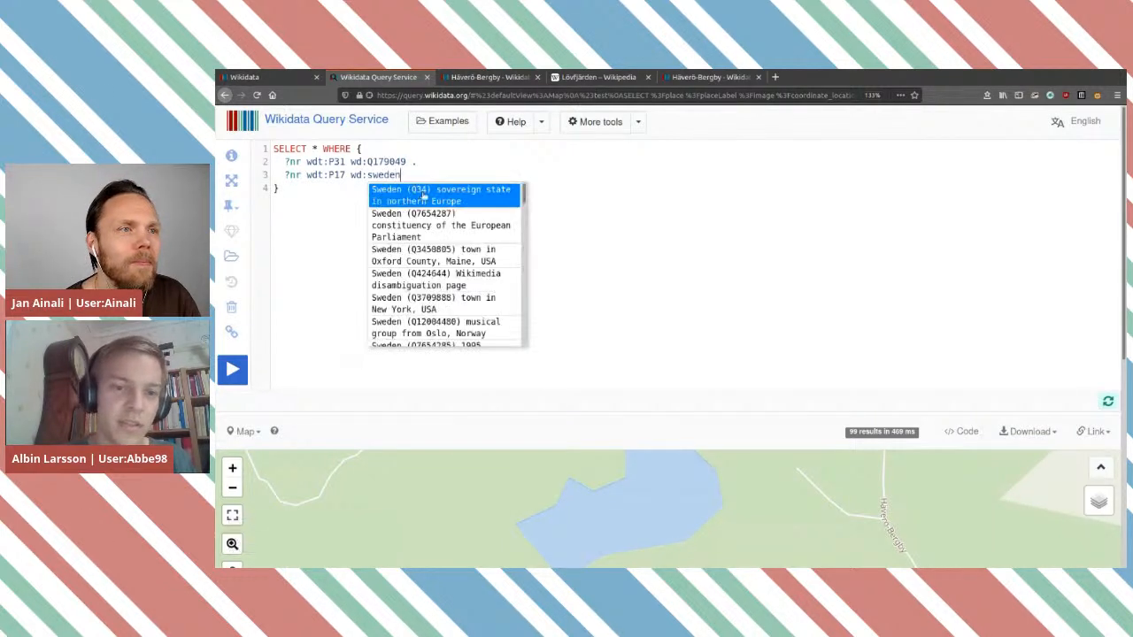
left_click(419, 201)
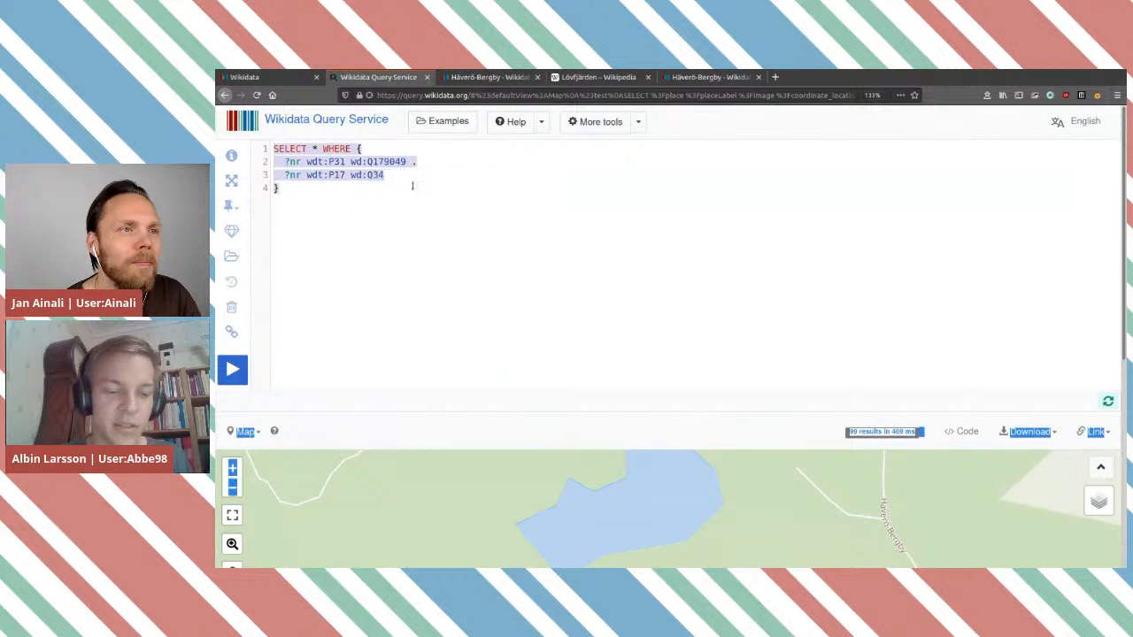
left_click(327, 188)
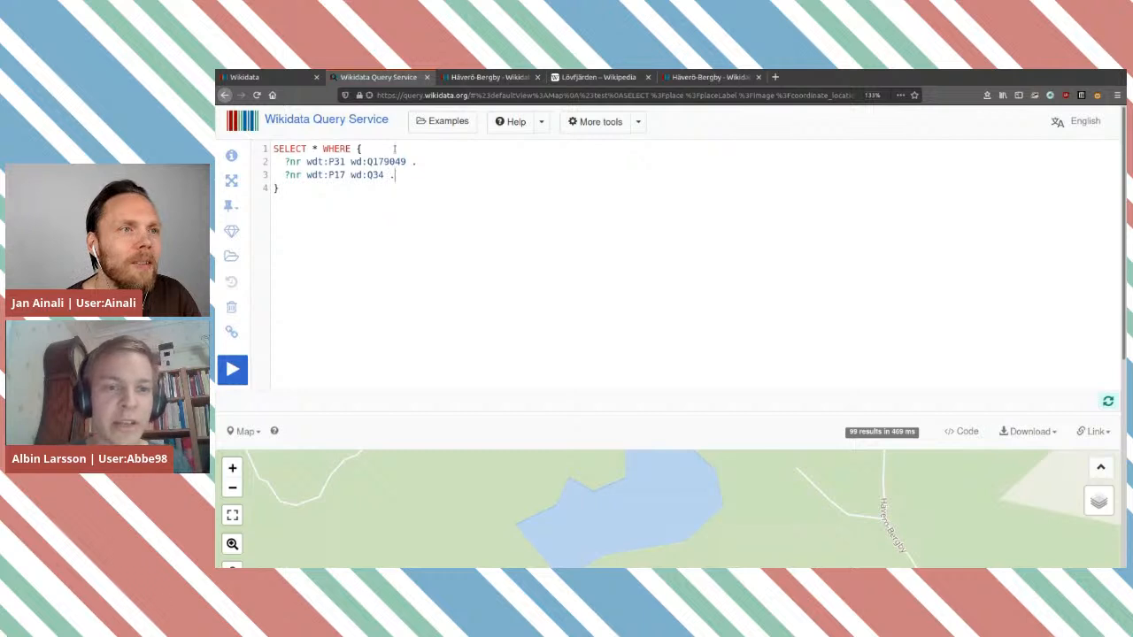
Step: Check the labels of the item IDs in the patterns and run the query for nature reserves in Sweden
mouse_move(394, 160)
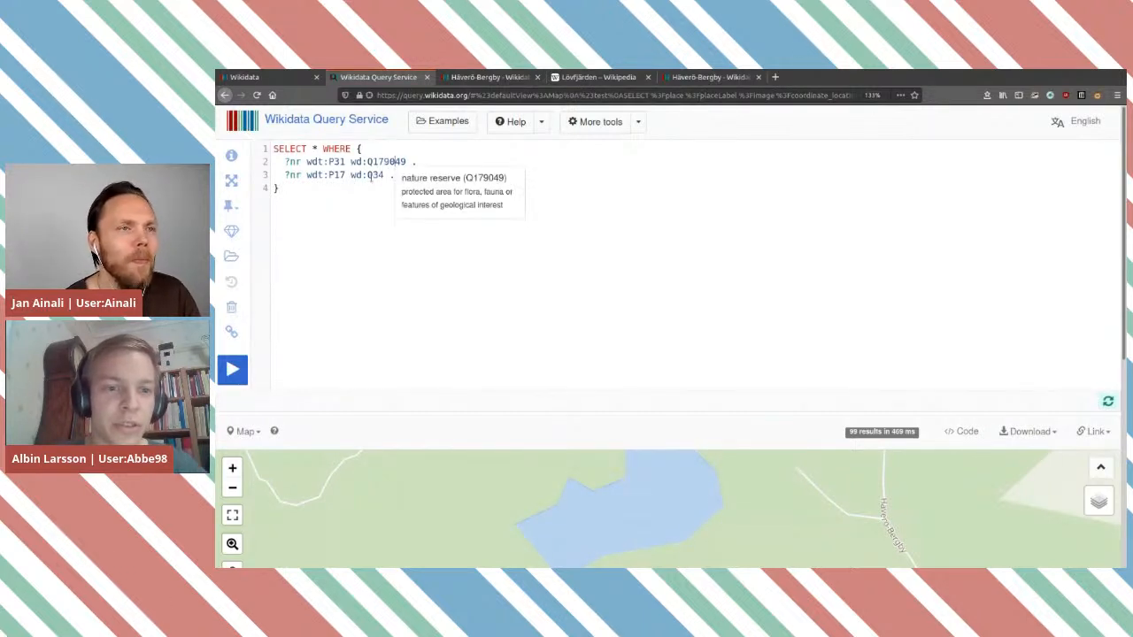
mouse_move(371, 175)
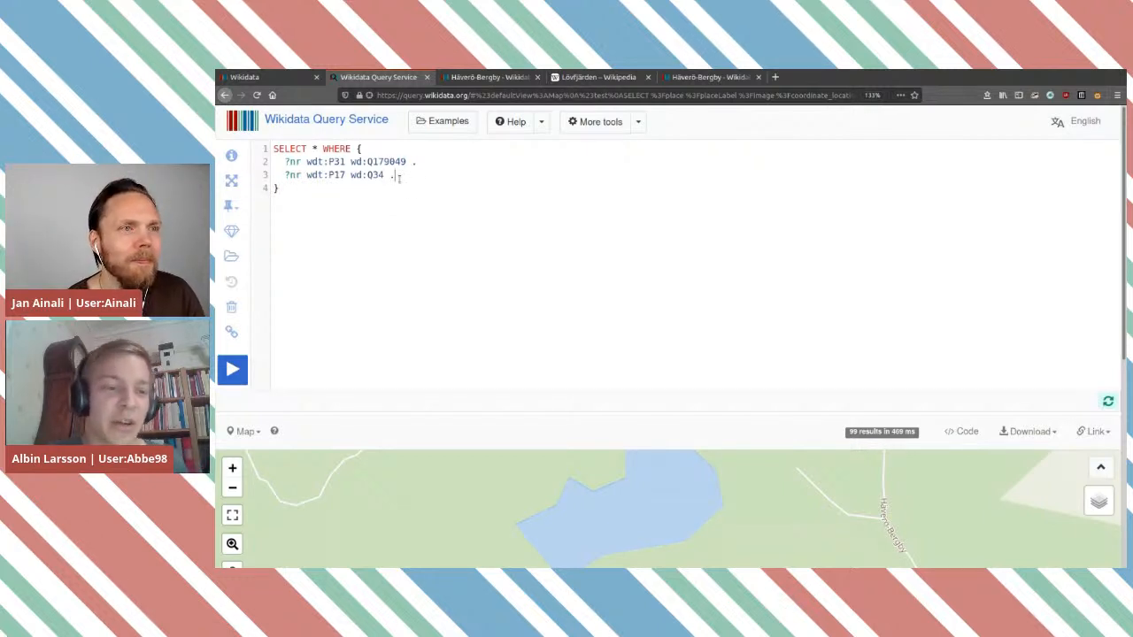
left_click(232, 369)
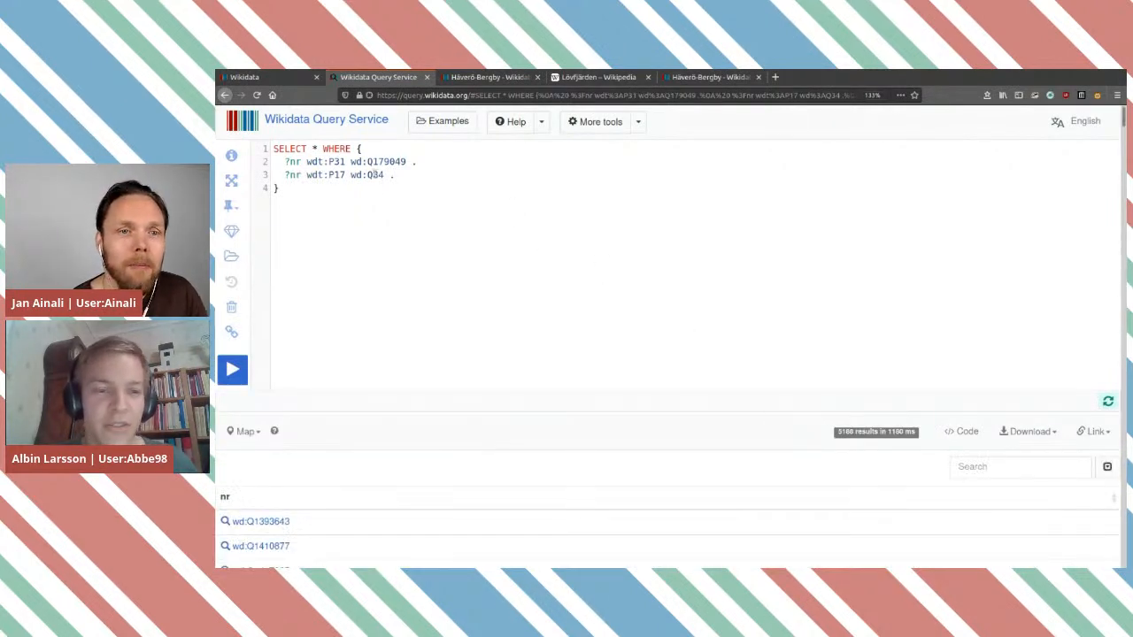
Step: Add a third triple pattern fetching the coordinate location, ?nr wdt:P625 ?coord, and run the query again
key("Return")
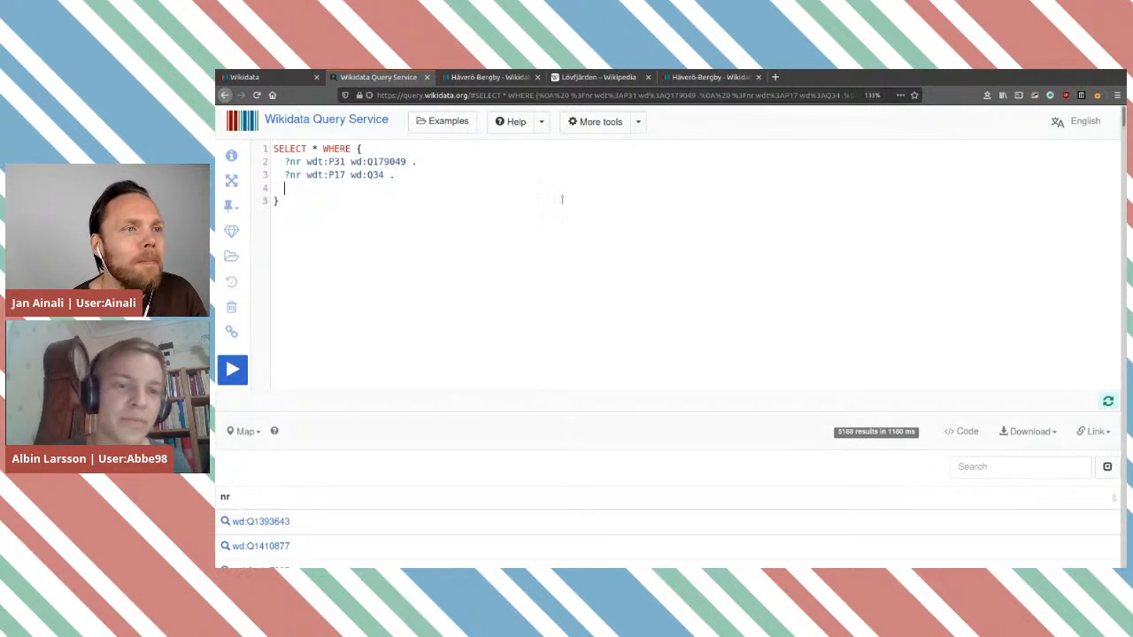
type("?")
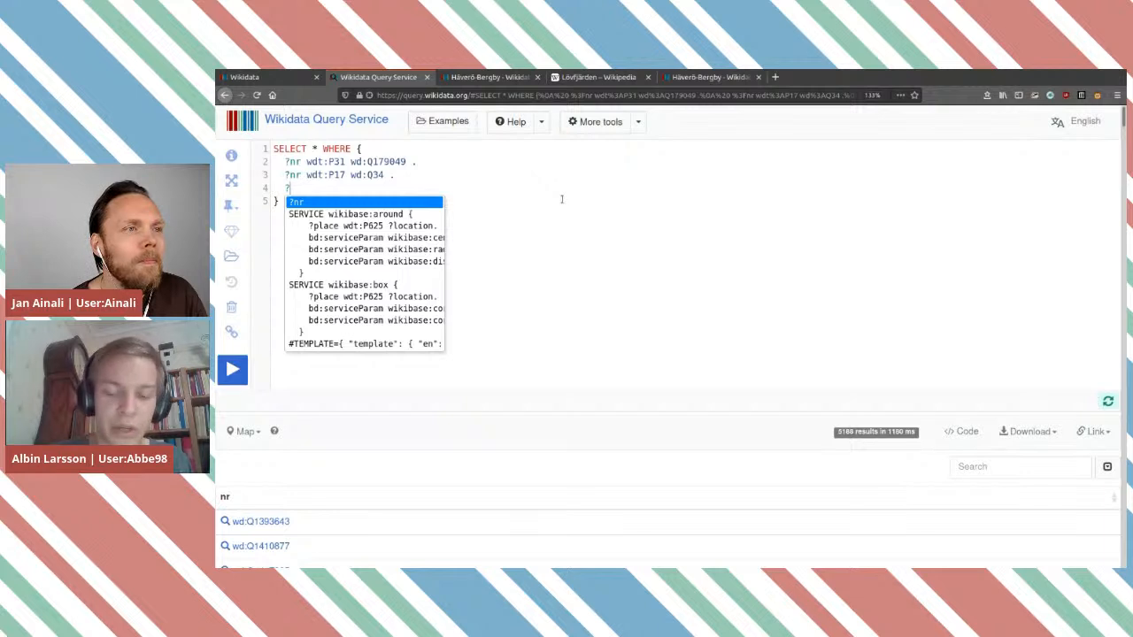
key("Return")
type("wdt")
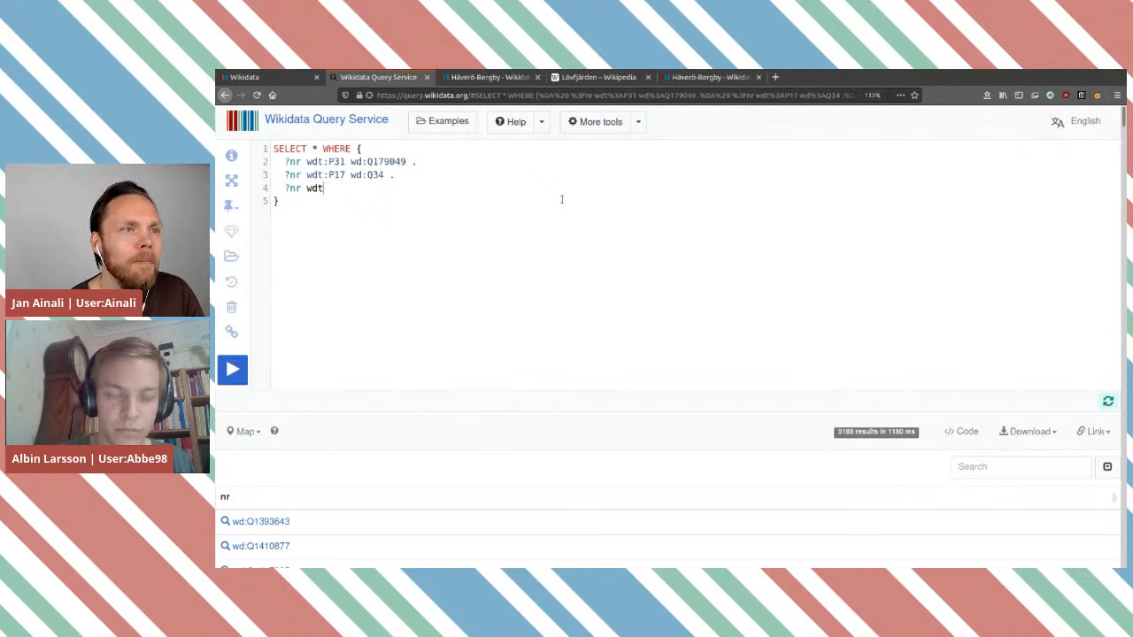
type(":")
key("ctrl+space")
type("coord")
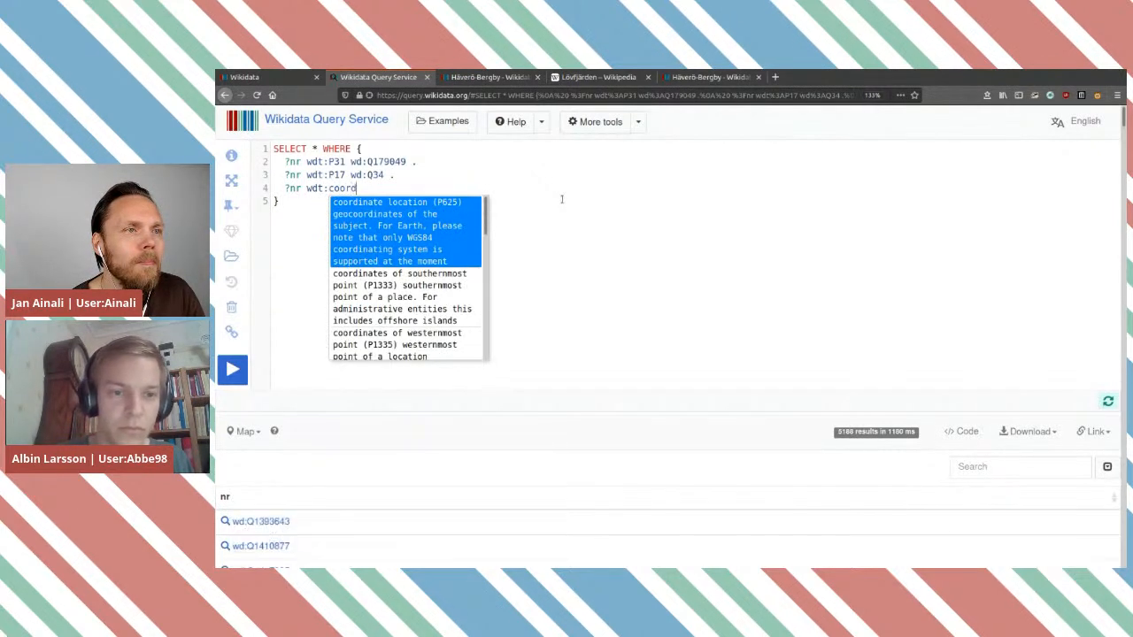
key("Return")
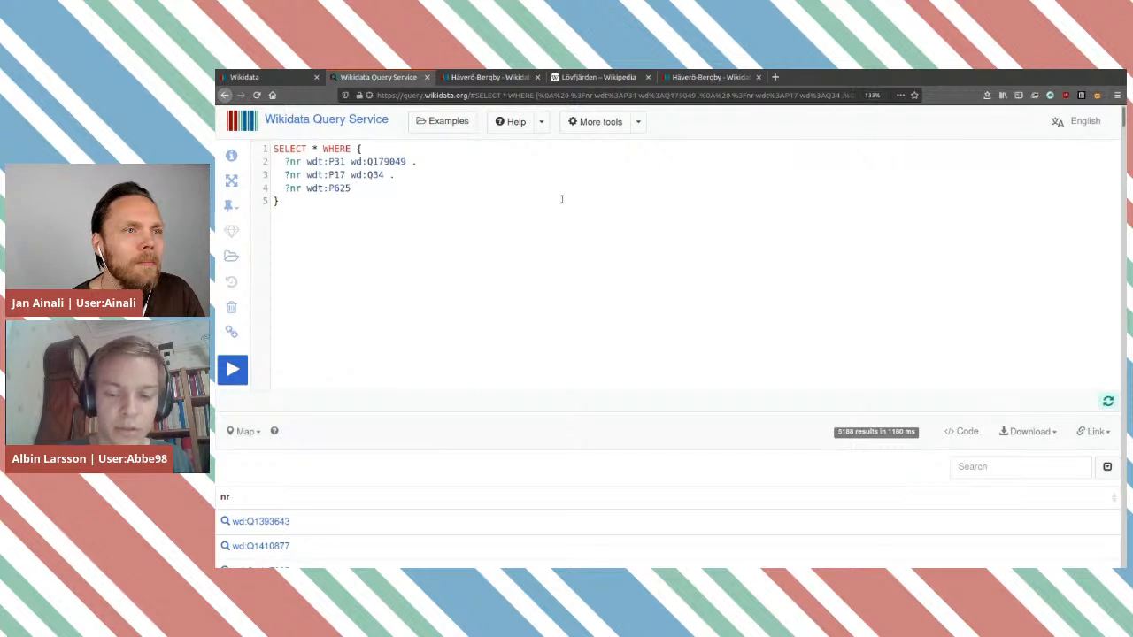
type("?")
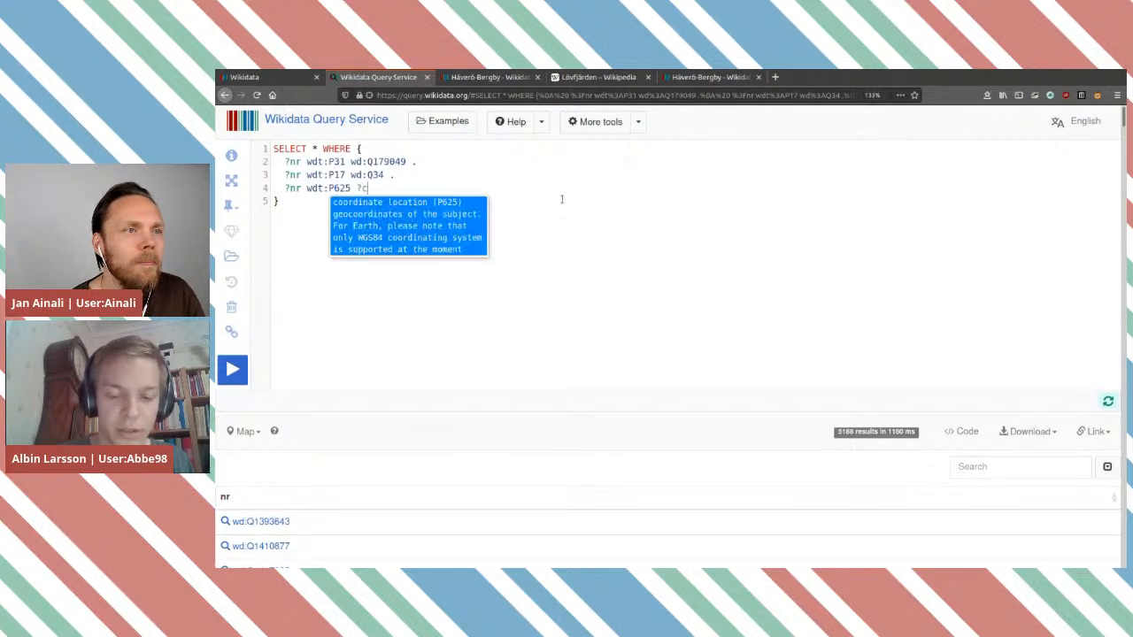
type("coord .")
key("ctrl+Return")
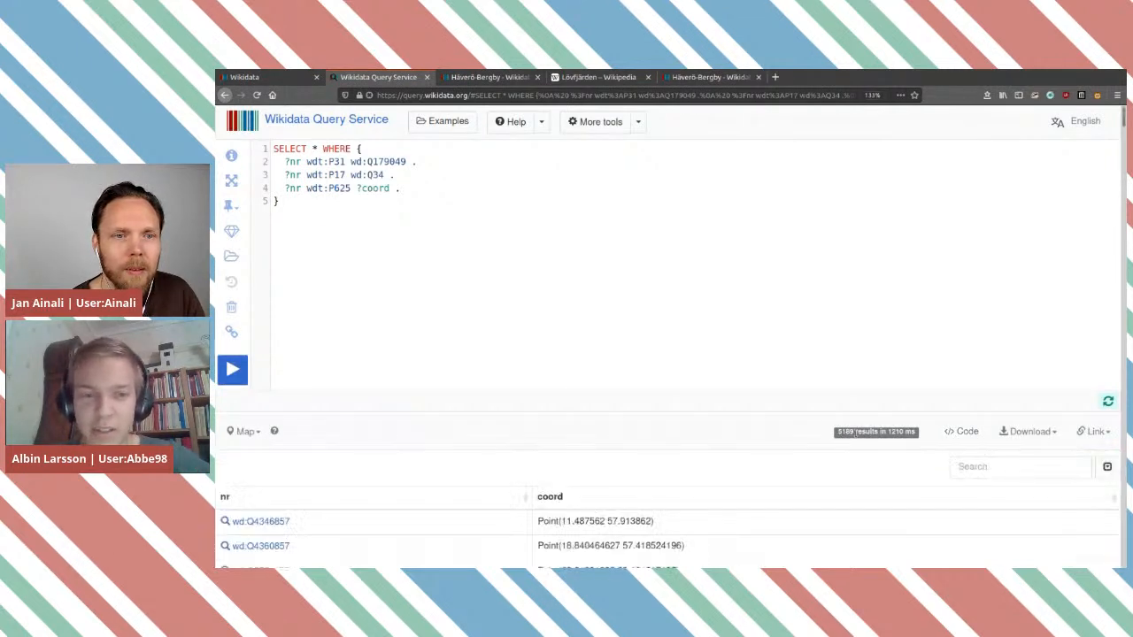
left_click_drag(412, 185, 411, 179)
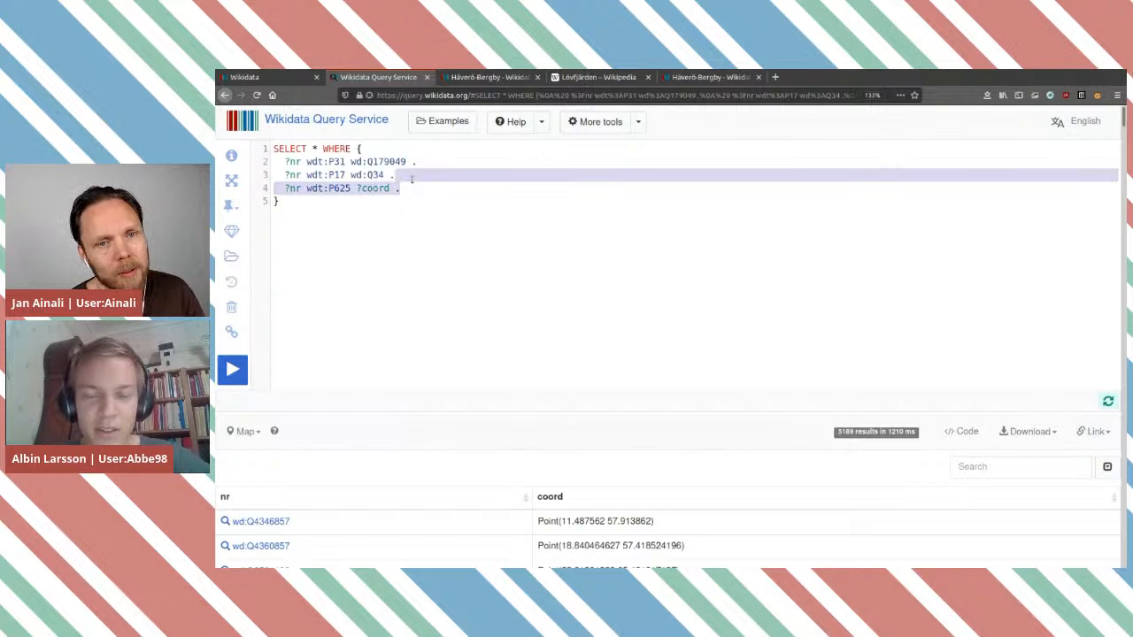
left_click(446, 189)
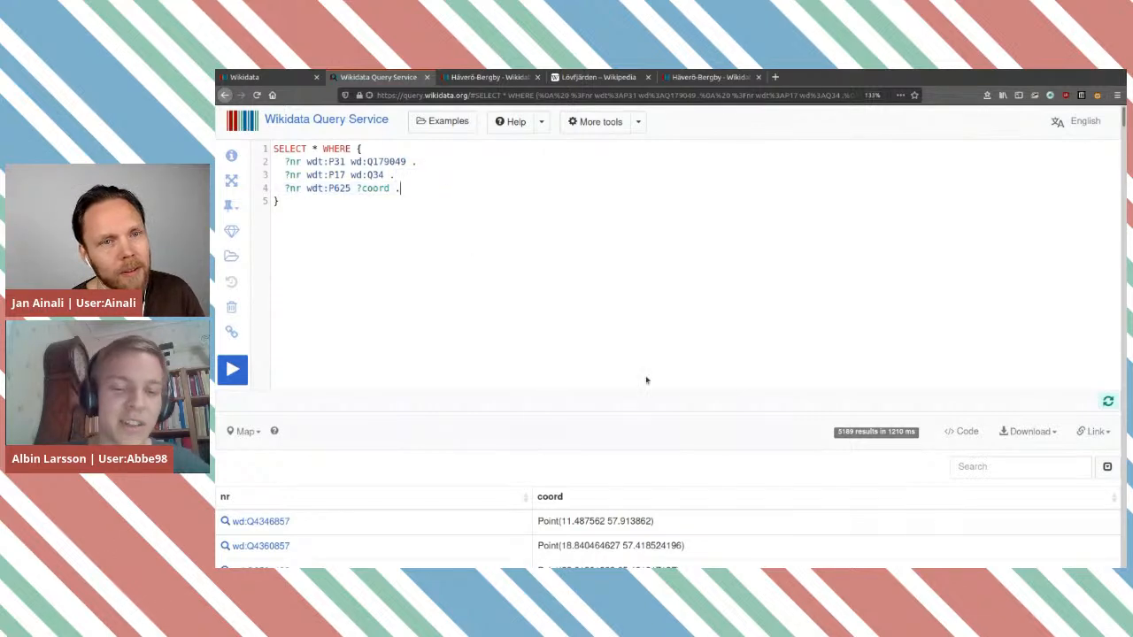
scroll(584, 186, "down", 3)
scroll(584, 192, "up", 3)
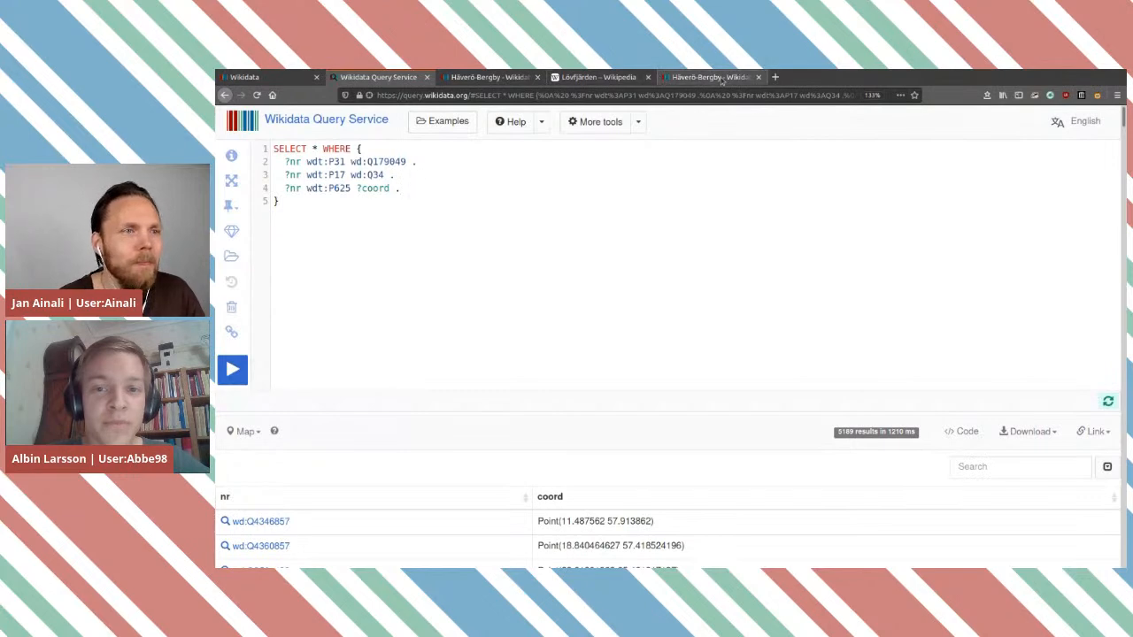
Step: Switch to the Häverö-Bergby item and review its statements down to the area values and their qualifiers
left_click(506, 78)
scroll(644, 336, "down", 8)
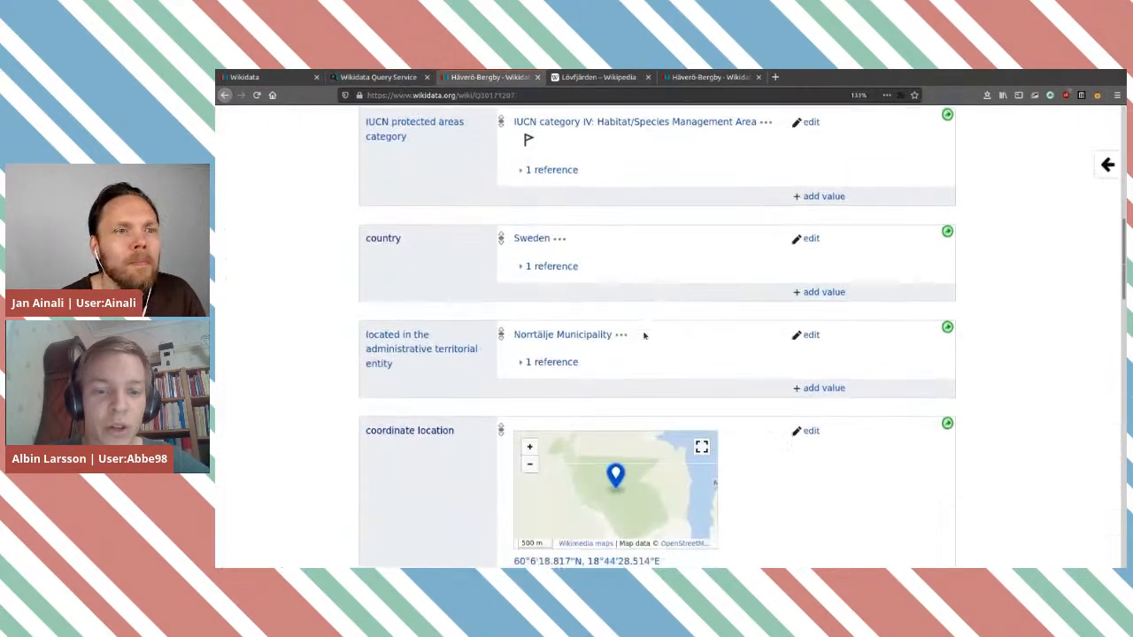
scroll(643, 336, "down", 8)
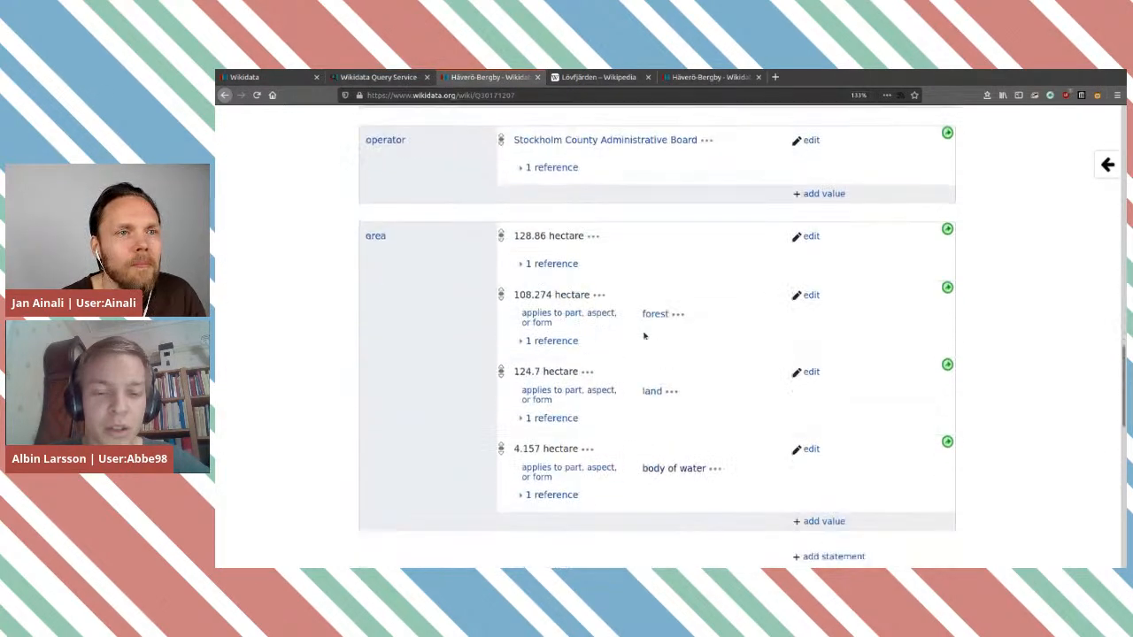
scroll(643, 335, "up", 4)
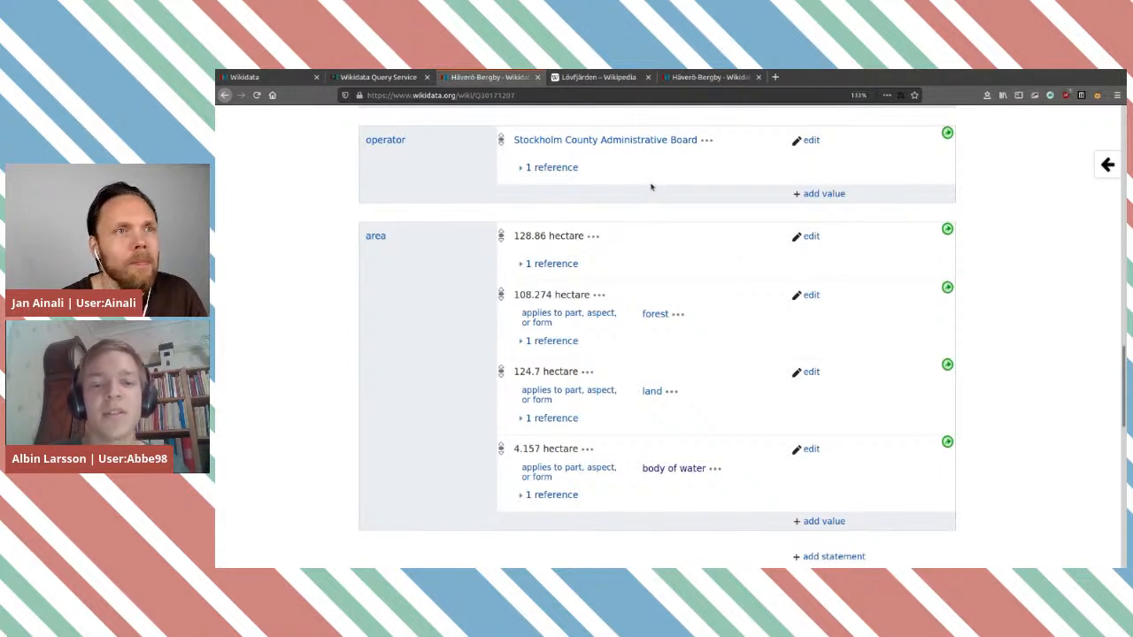
Step: Look up SPARQL Book in a new browser tab and open the main page of the SPARQL Wikibook
left_click(774, 78)
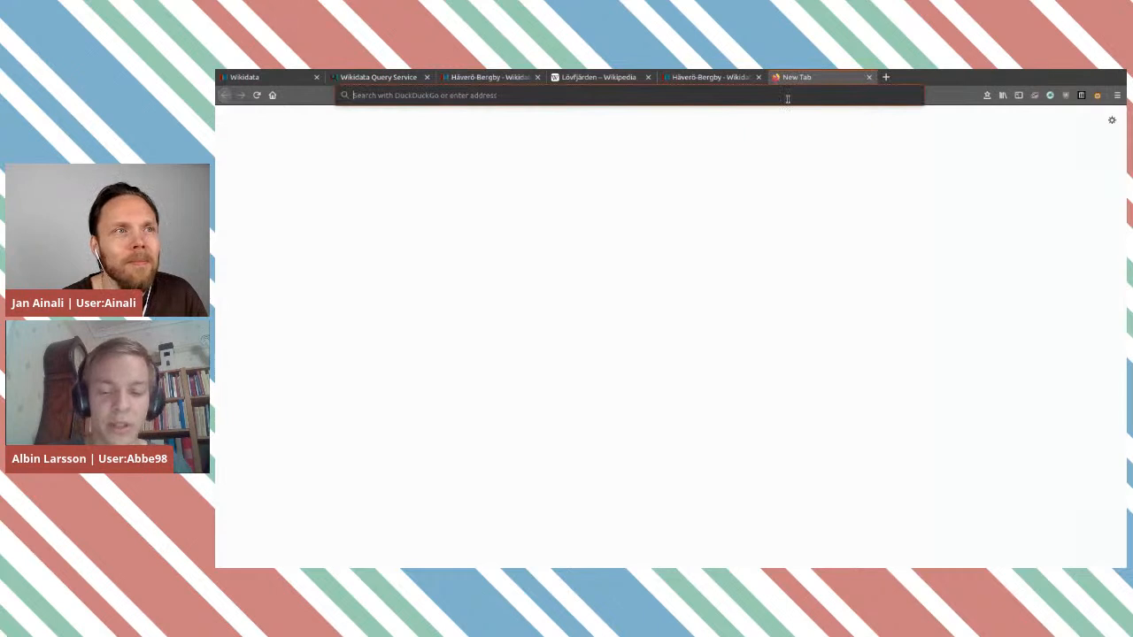
type("SPARQL")
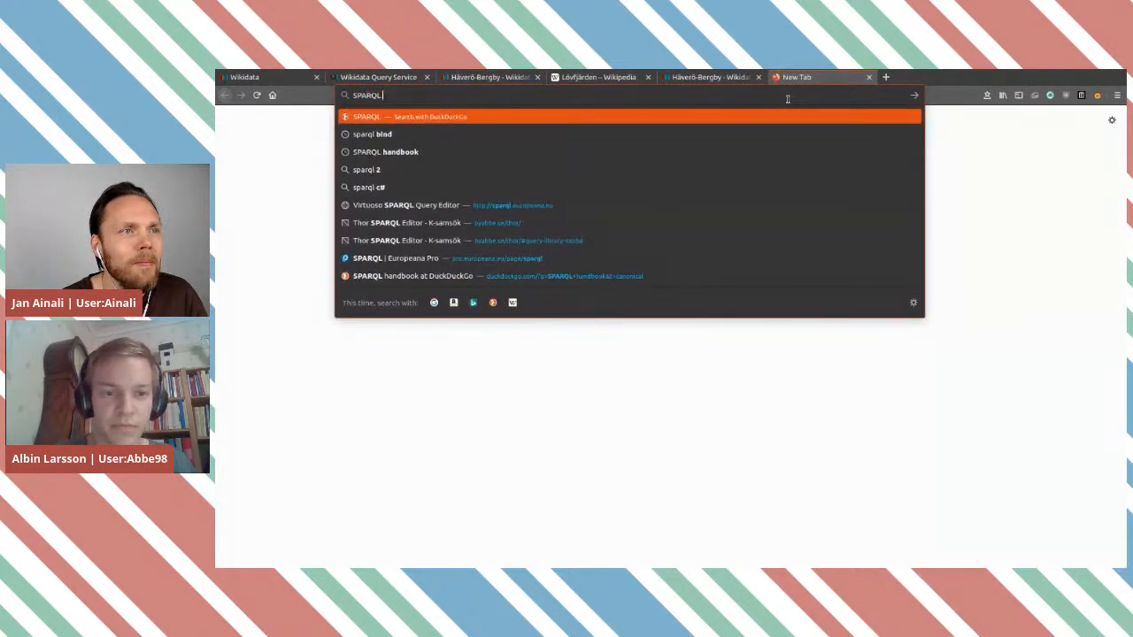
type(" Book")
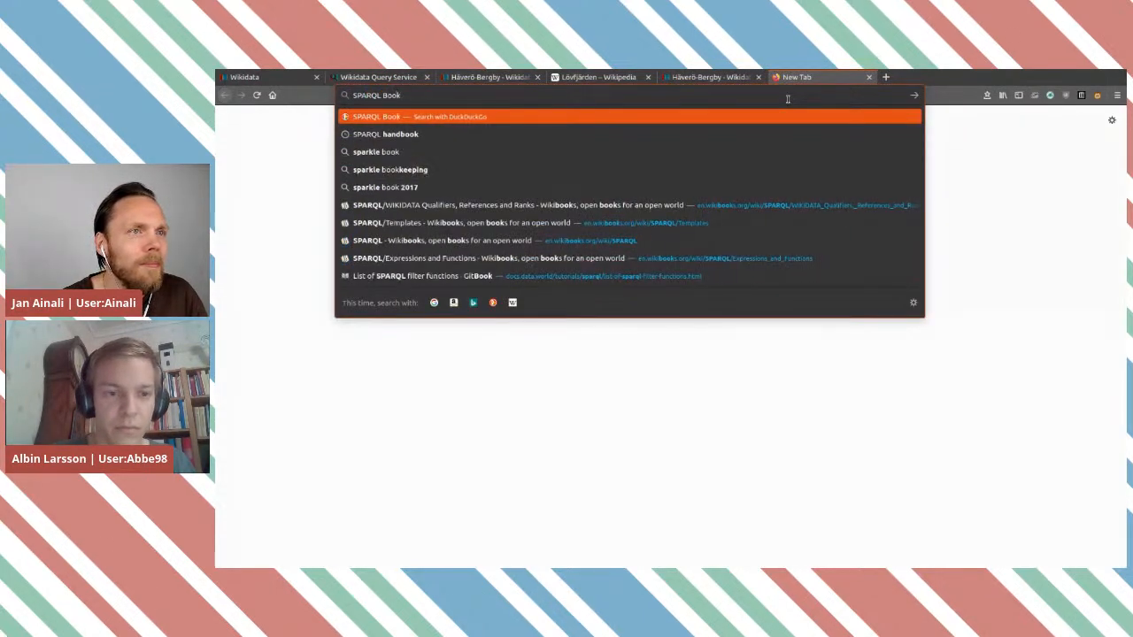
left_click(449, 210)
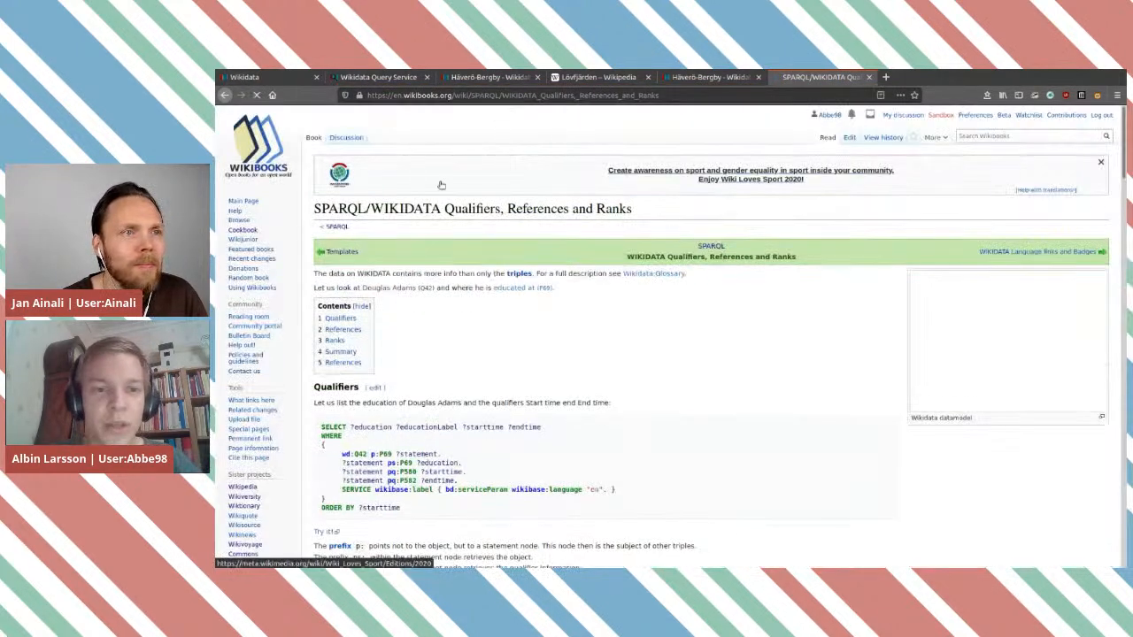
left_click(337, 227)
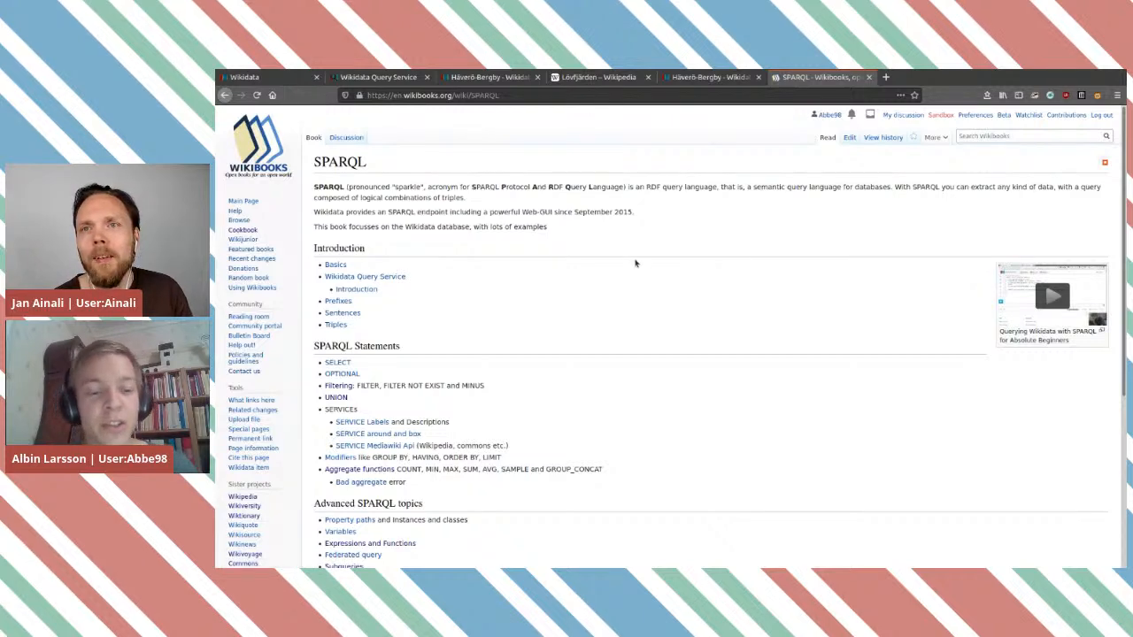
Step: Look through the Wikibook's contents, covering the SPARQL Statements, Advanced SPARQL topics and WIKIDATA data representation sections
scroll(635, 262, "down", 3)
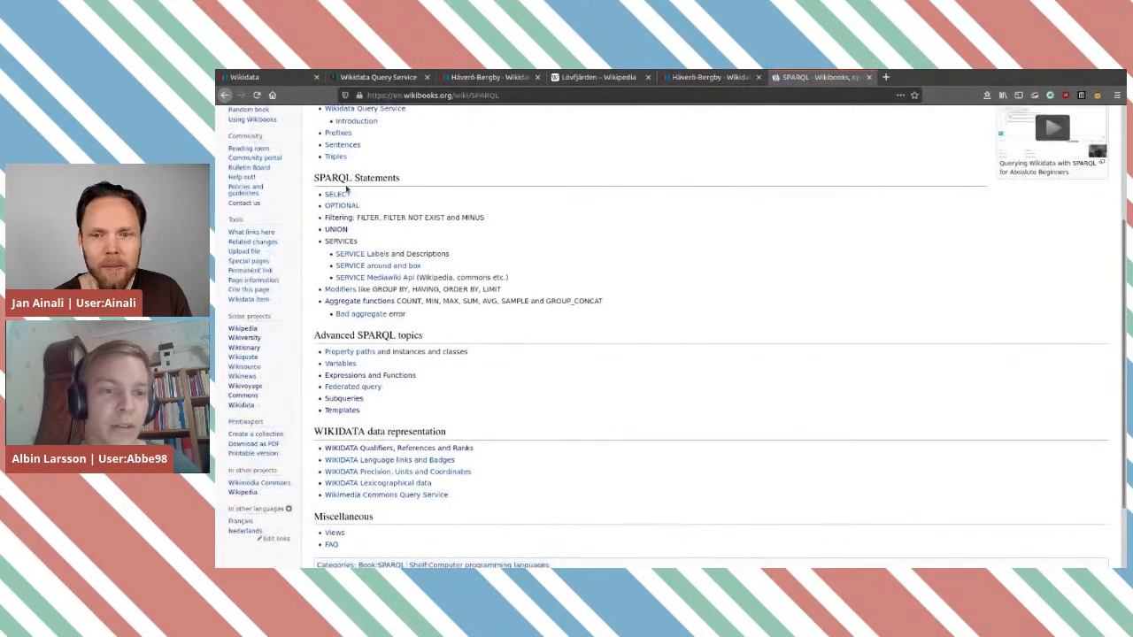
left_click_drag(313, 178, 495, 279)
left_click(695, 291)
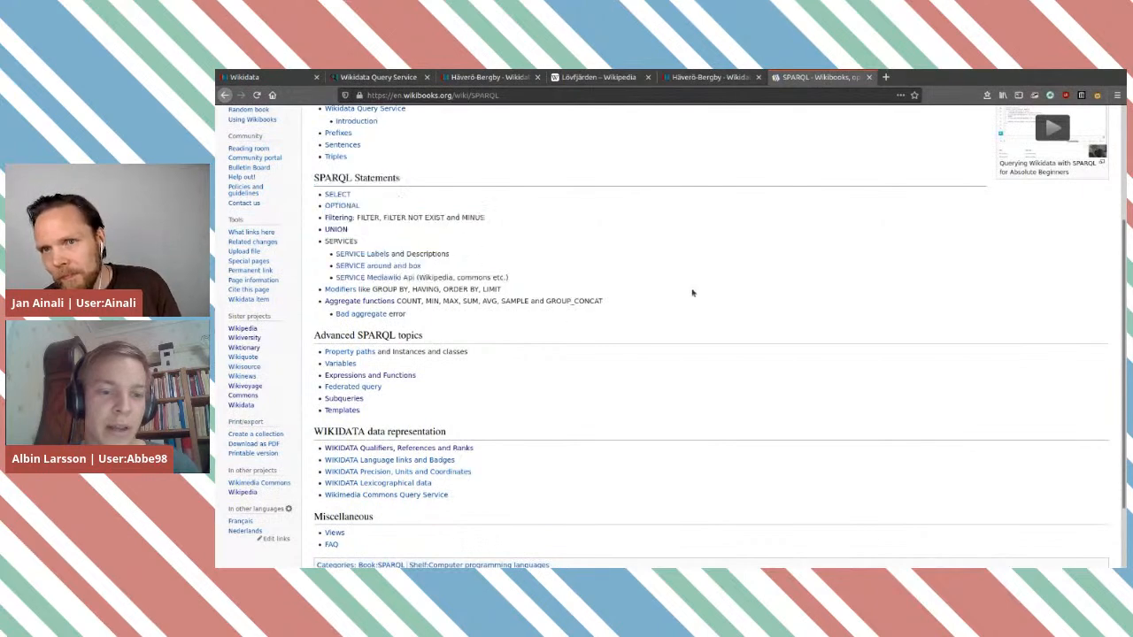
scroll(513, 327, "down", 2)
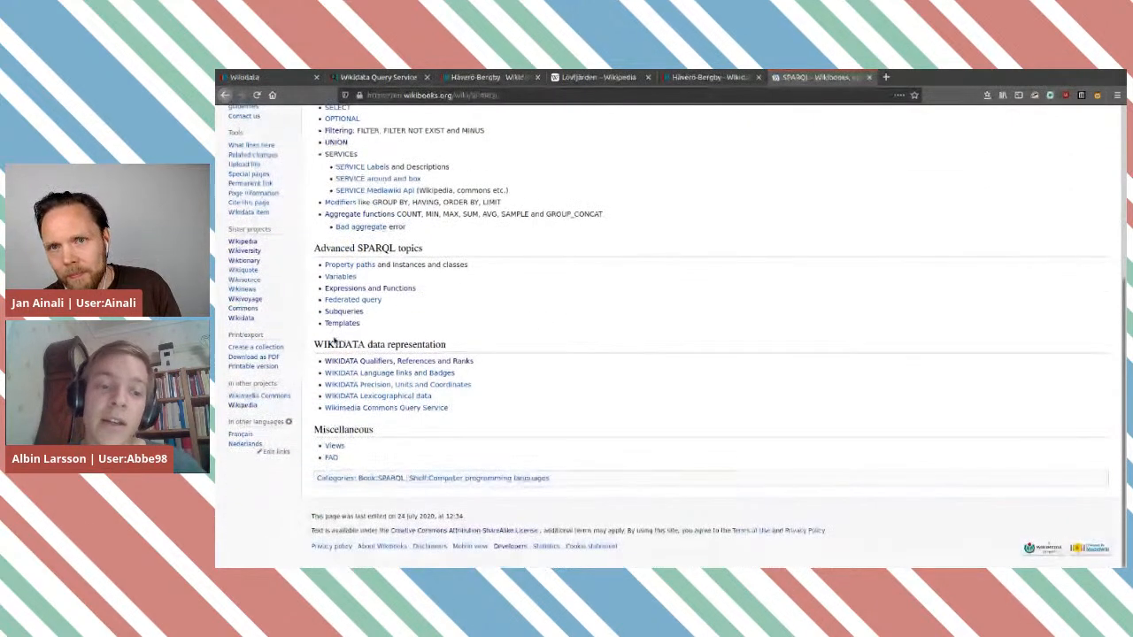
mouse_move(314, 344)
left_mouse_down()
mouse_move(491, 352)
mouse_move(318, 344)
left_mouse_up()
left_click(615, 356)
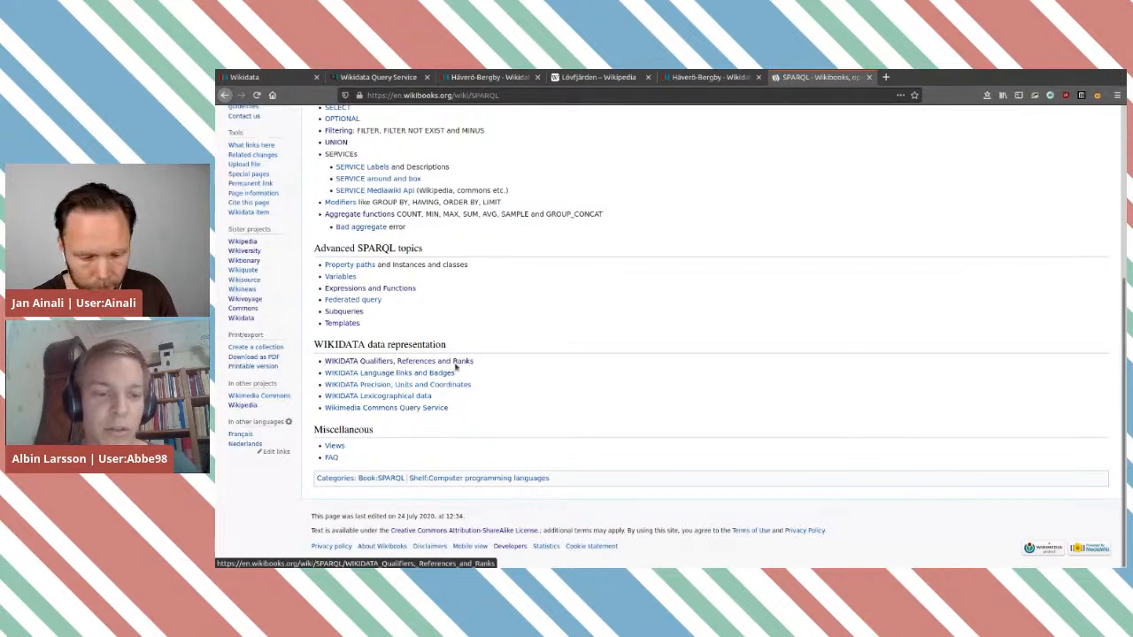
scroll(611, 323, "up", 4)
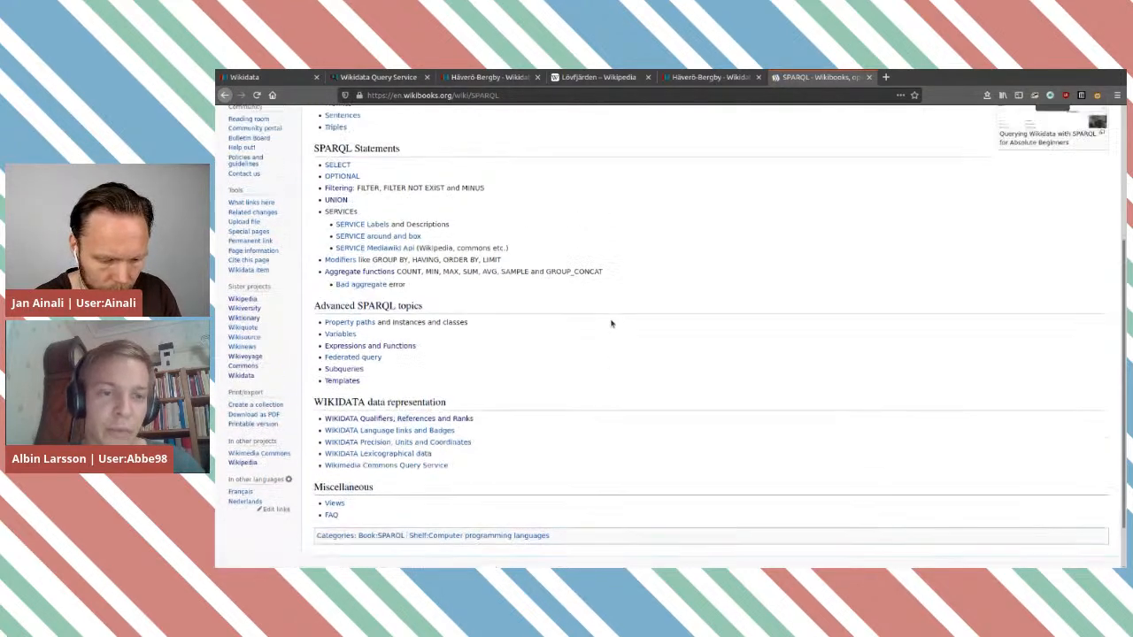
scroll(451, 372, "down", 4)
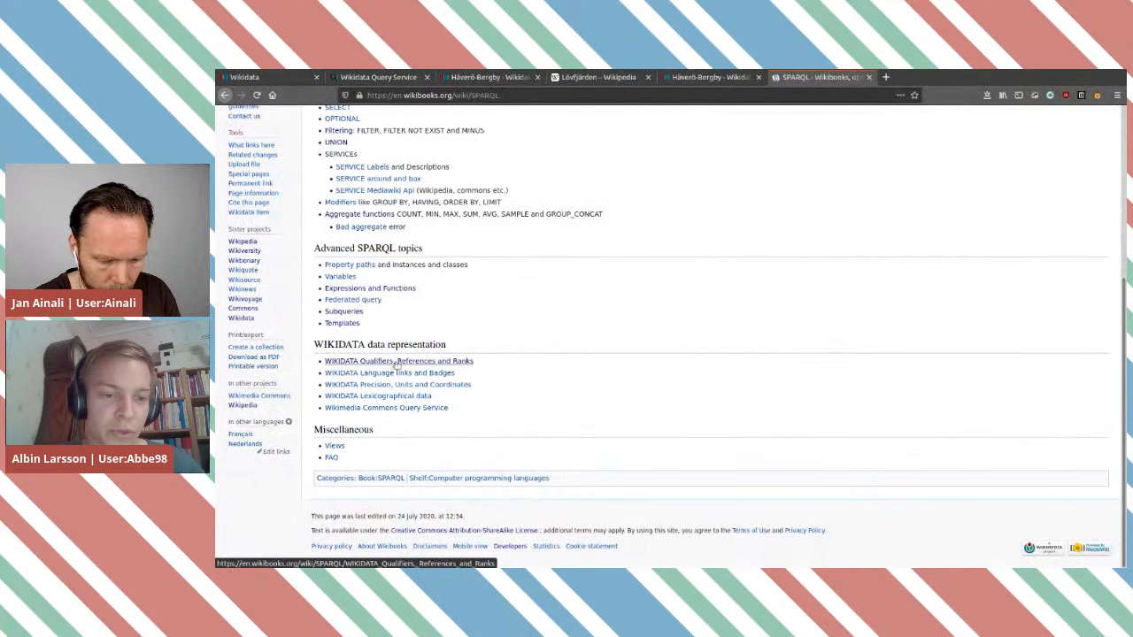
Step: Open the chapter WIKIDATA Qualifiers, References and Ranks and examine the first example query on Douglas Adams's education
left_click(452, 361)
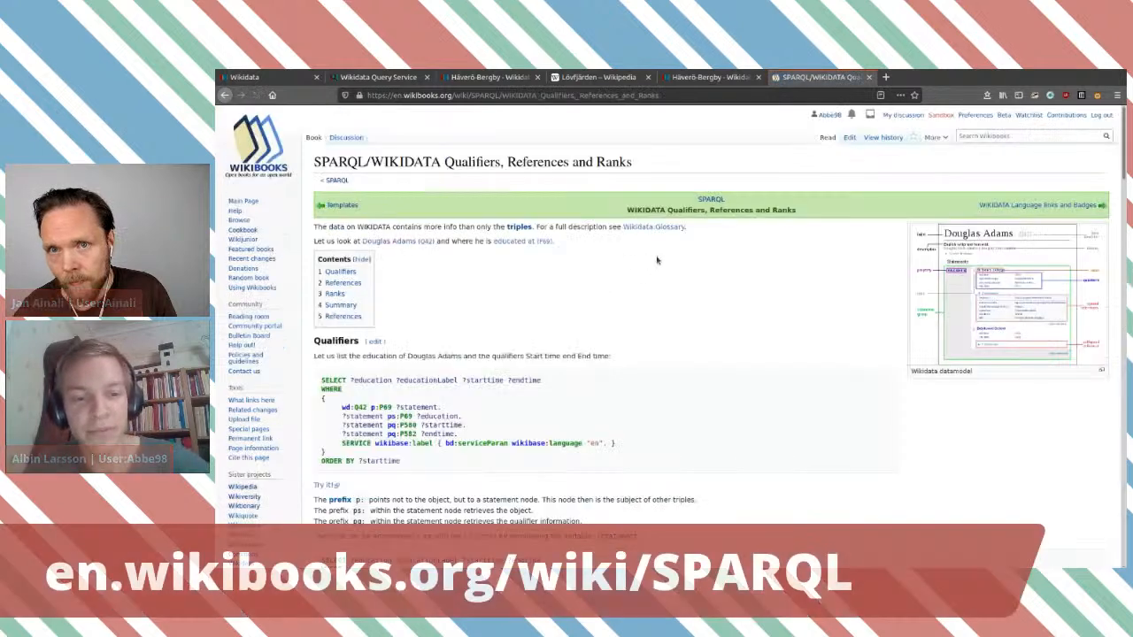
scroll(657, 260, "down", 2)
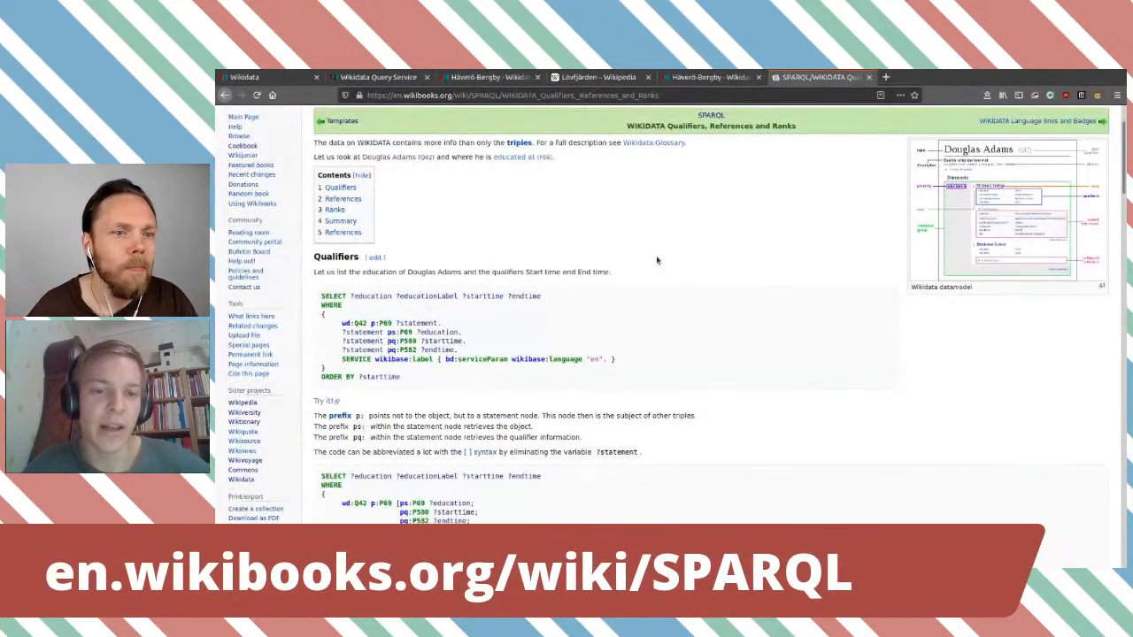
scroll(653, 258, "down", 1)
left_click_drag(314, 220, 612, 220)
left_click(562, 229)
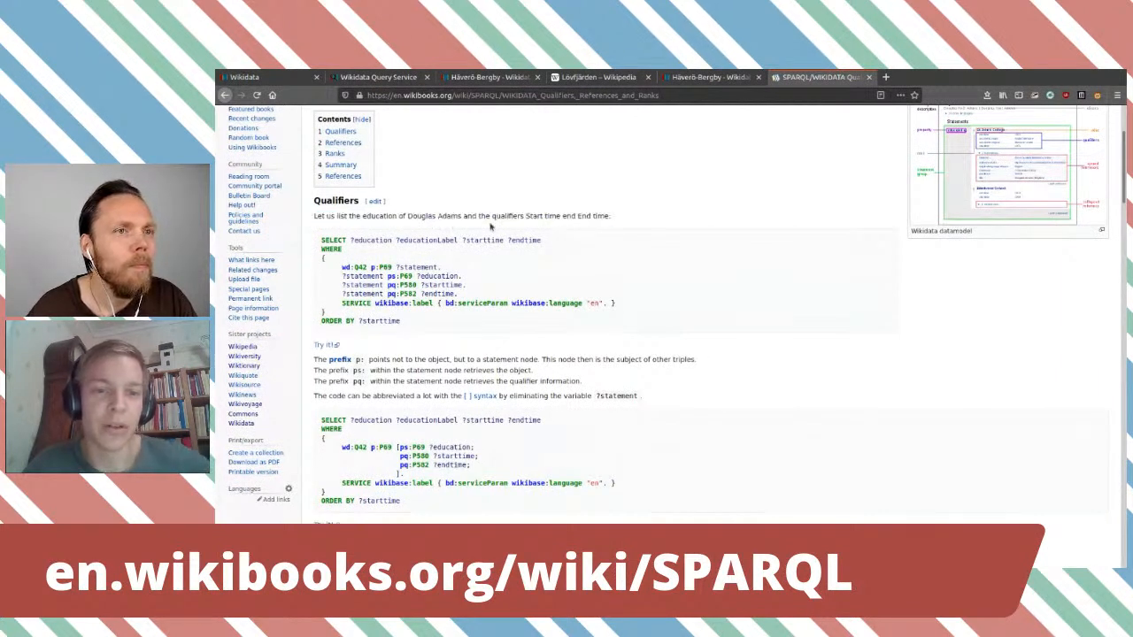
left_click_drag(343, 263, 558, 277)
left_click(558, 277)
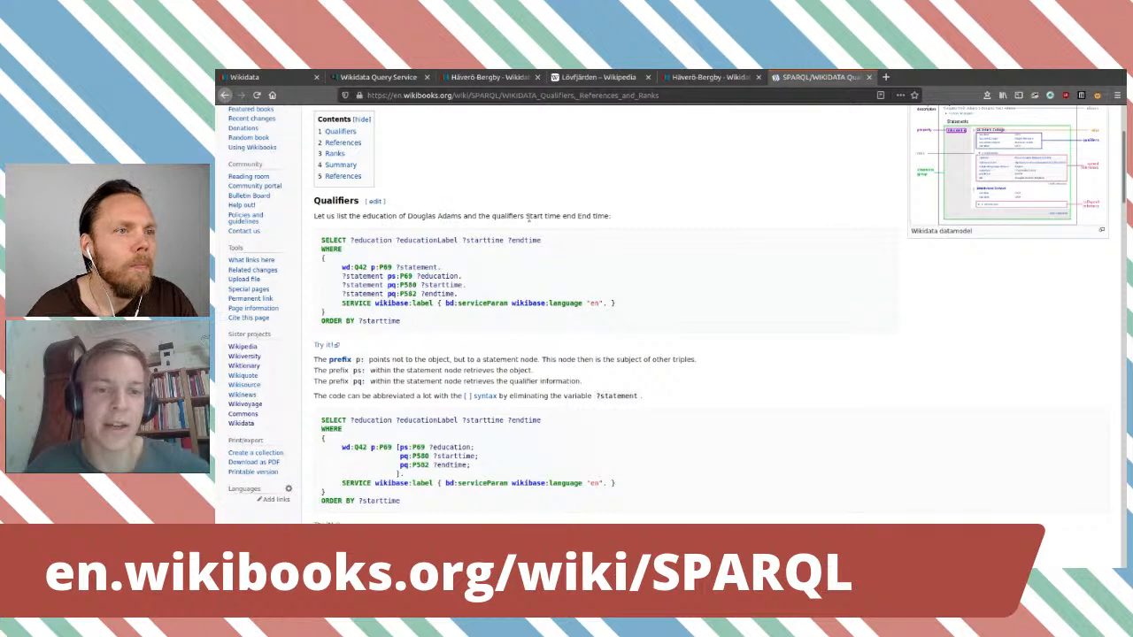
Step: Enlarge the chapter page to 120% and examine the p: and ps: prefixes in the qualifiers example query
scroll(564, 298, "down", 1)
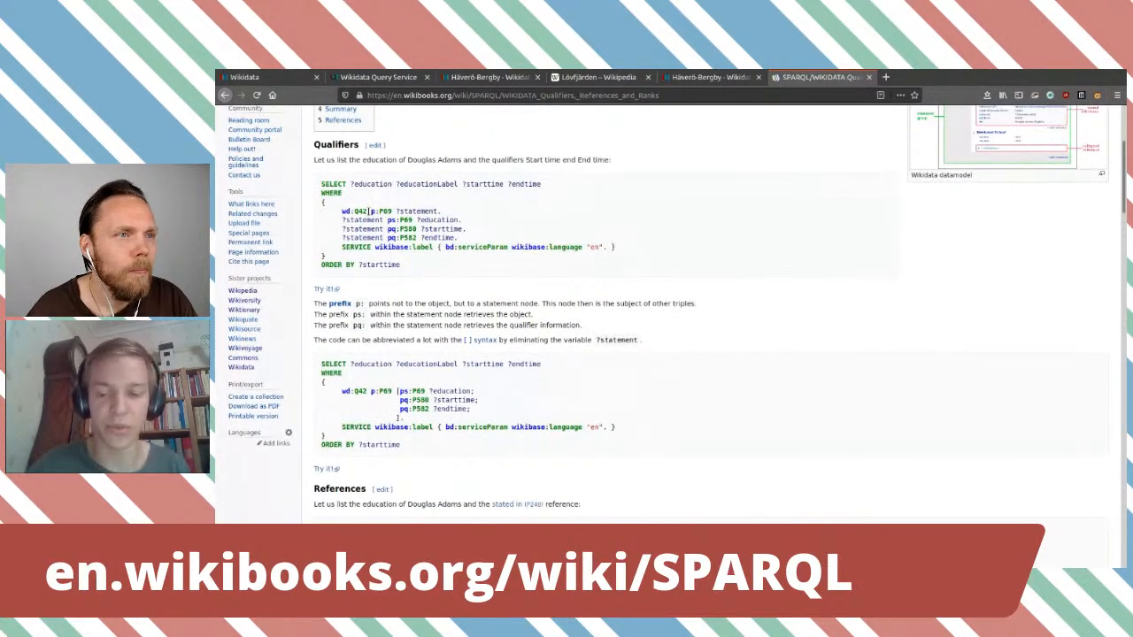
key("ctrl+plus")
key("ctrl+plus")
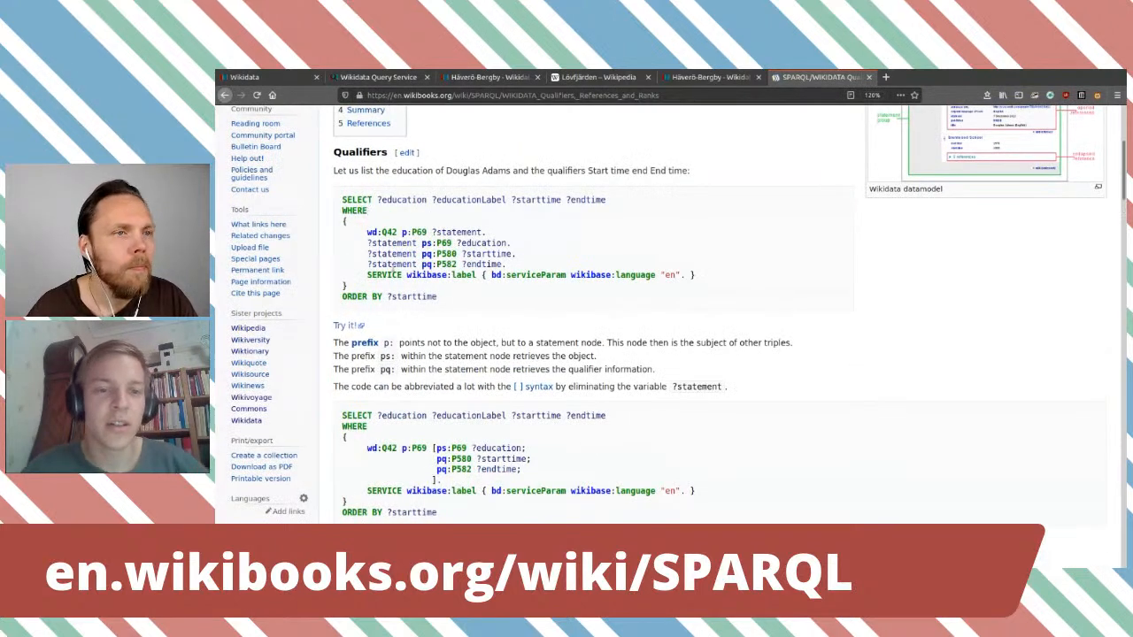
double_click(403, 232)
left_click(434, 252)
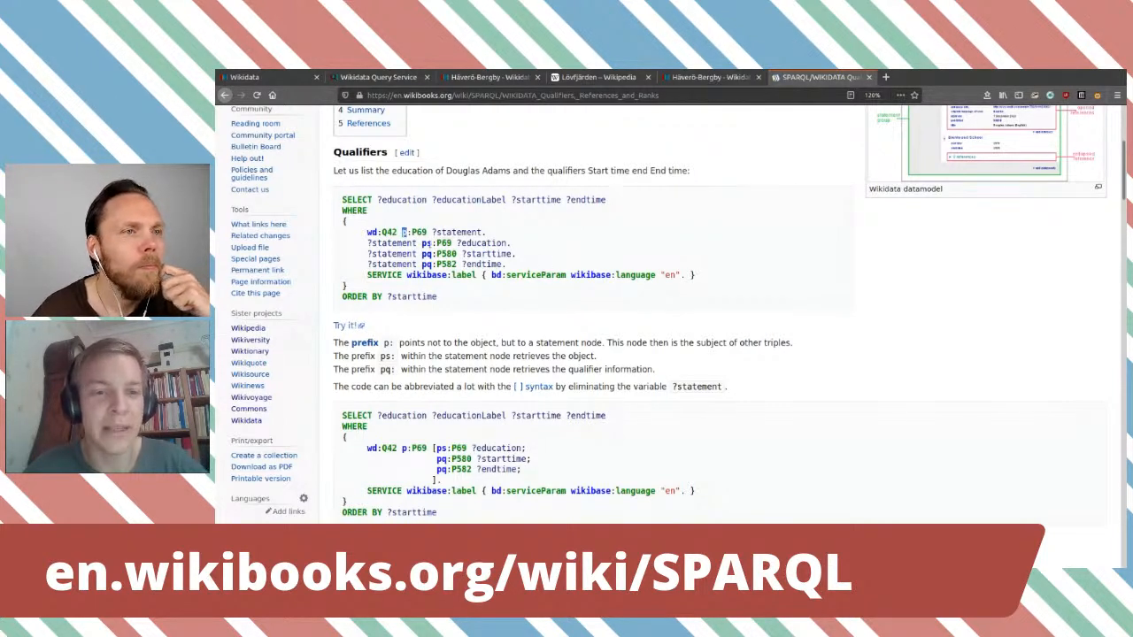
left_click_drag(421, 242, 428, 243)
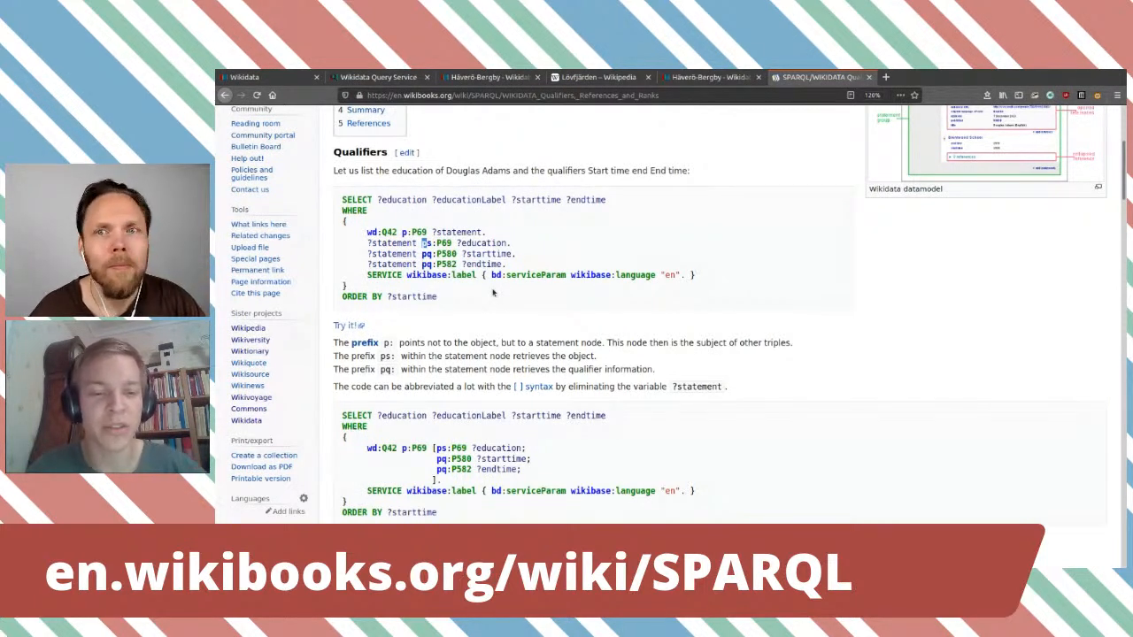
scroll(493, 293, "down", 4)
scroll(593, 343, "up", 5)
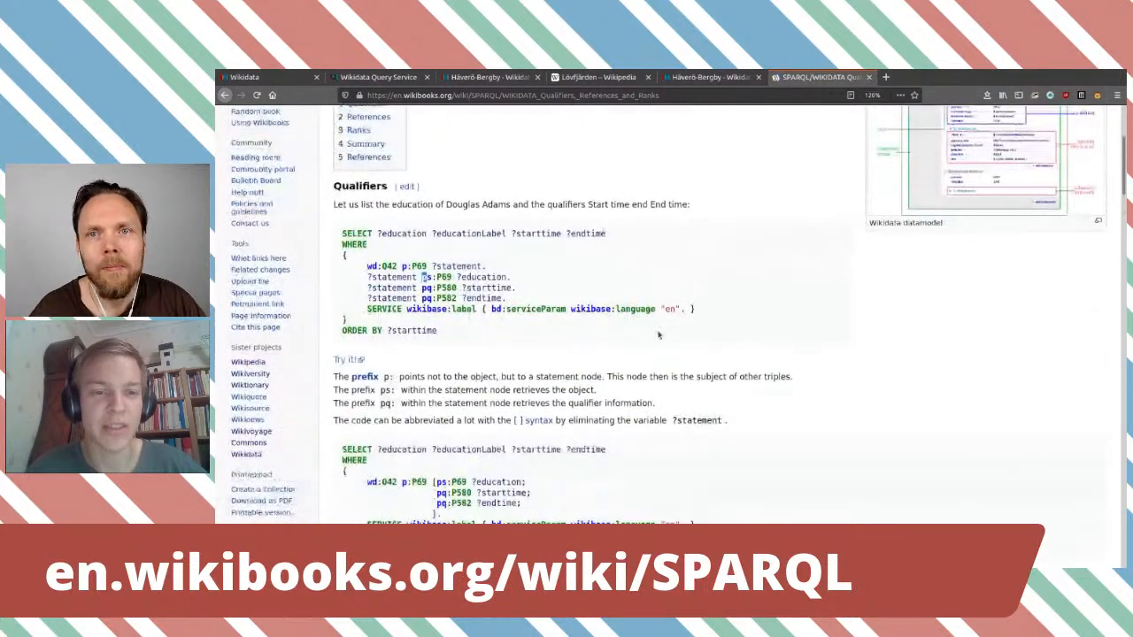
left_click(593, 342)
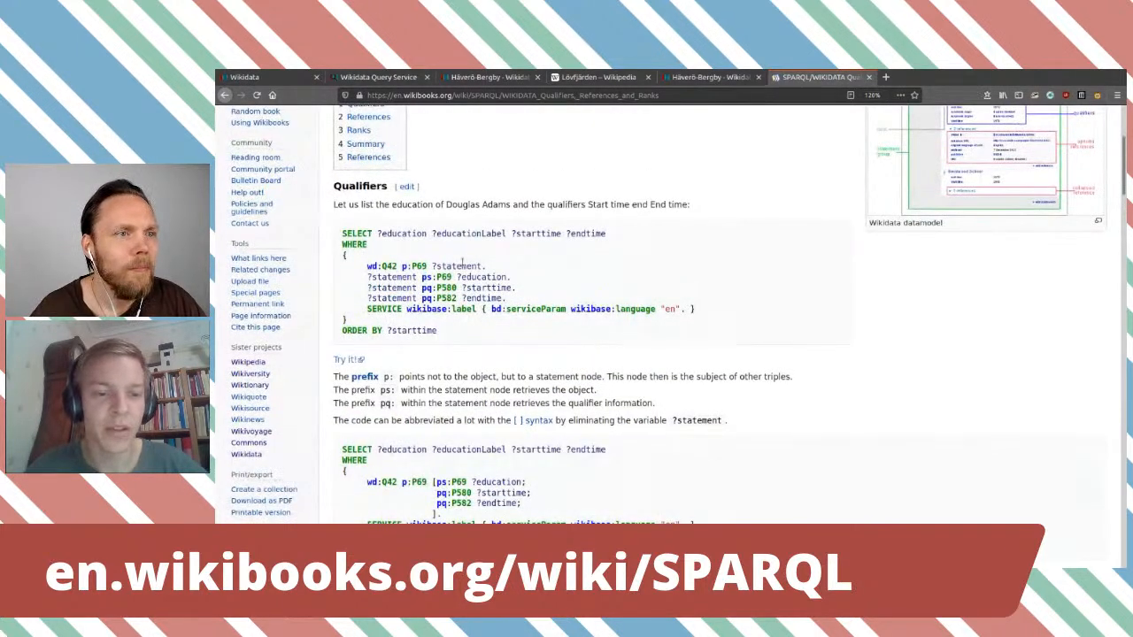
Step: Read the explanation below the example of how the p: prefix relates to objects and statement nodes
scroll(352, 390, "down", 3)
left_click_drag(337, 241, 583, 242)
left_click(602, 244)
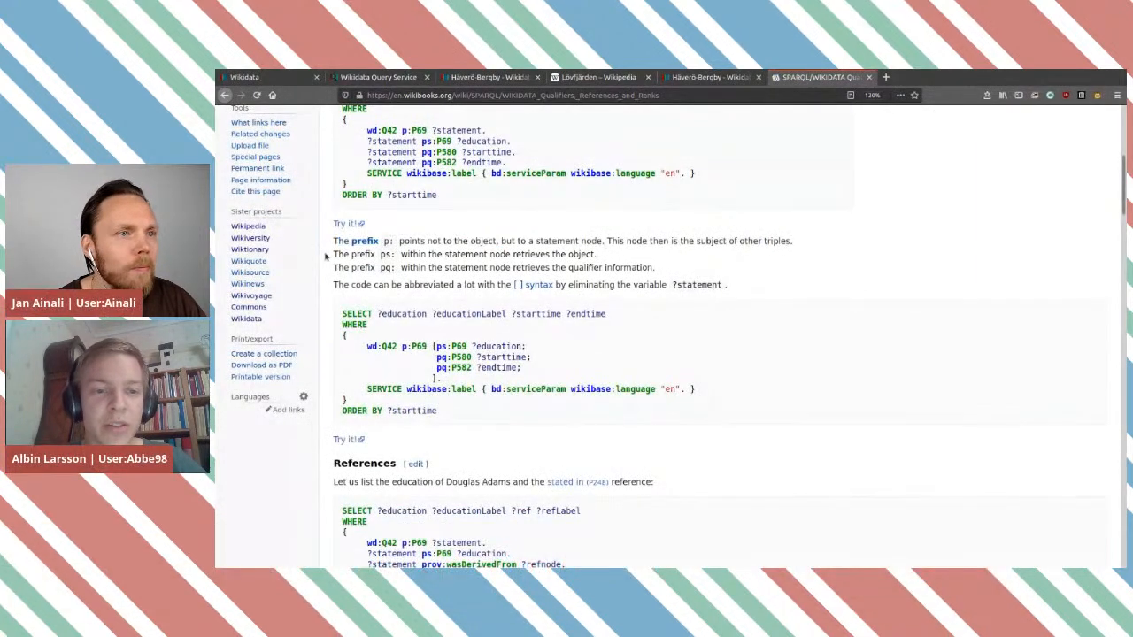
left_click_drag(400, 240, 496, 239)
left_click(610, 251)
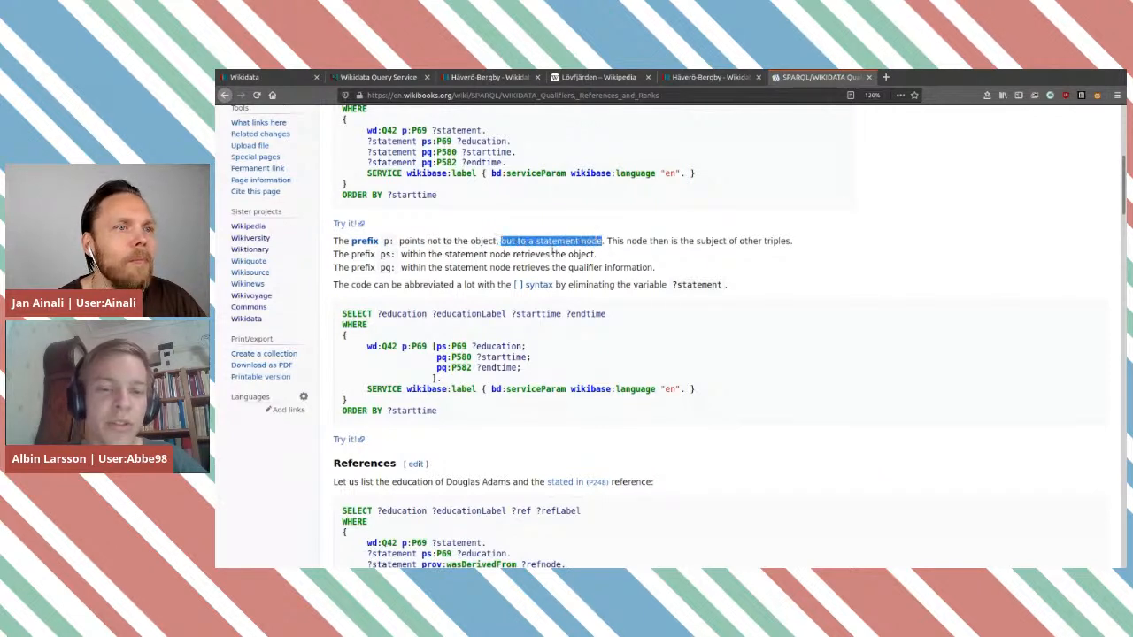
left_click(633, 275)
Step: Inspect Häverö-Bergby's unqualified area value with its reference expanded, compare it with the qualified areas, and return to the Wikibooks chapter
left_click(476, 79)
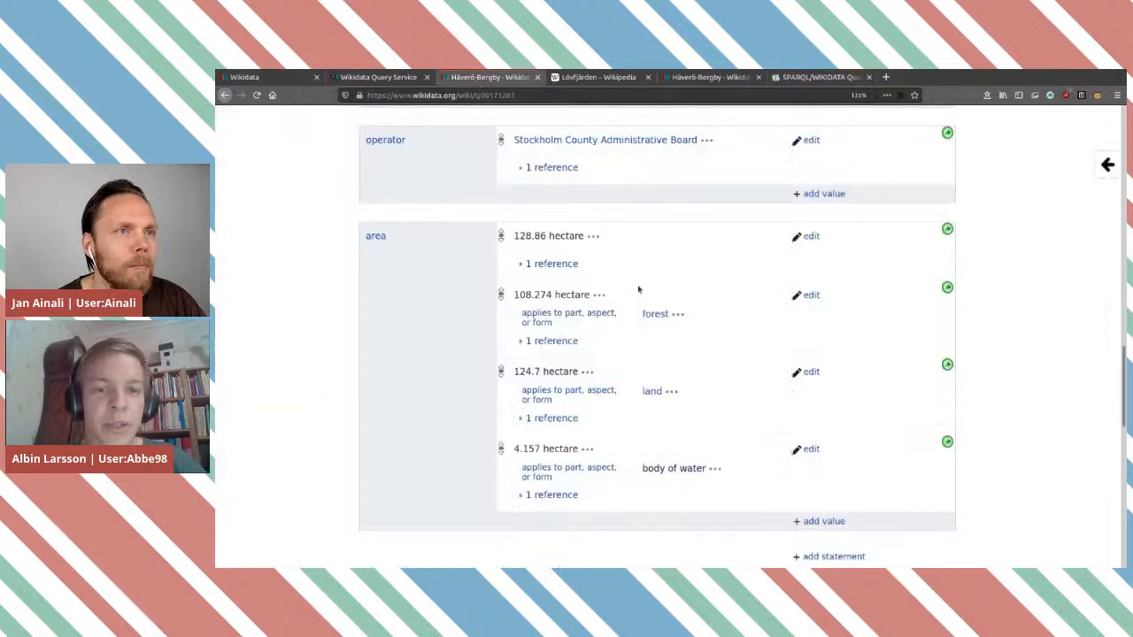
left_click_drag(513, 236, 561, 236)
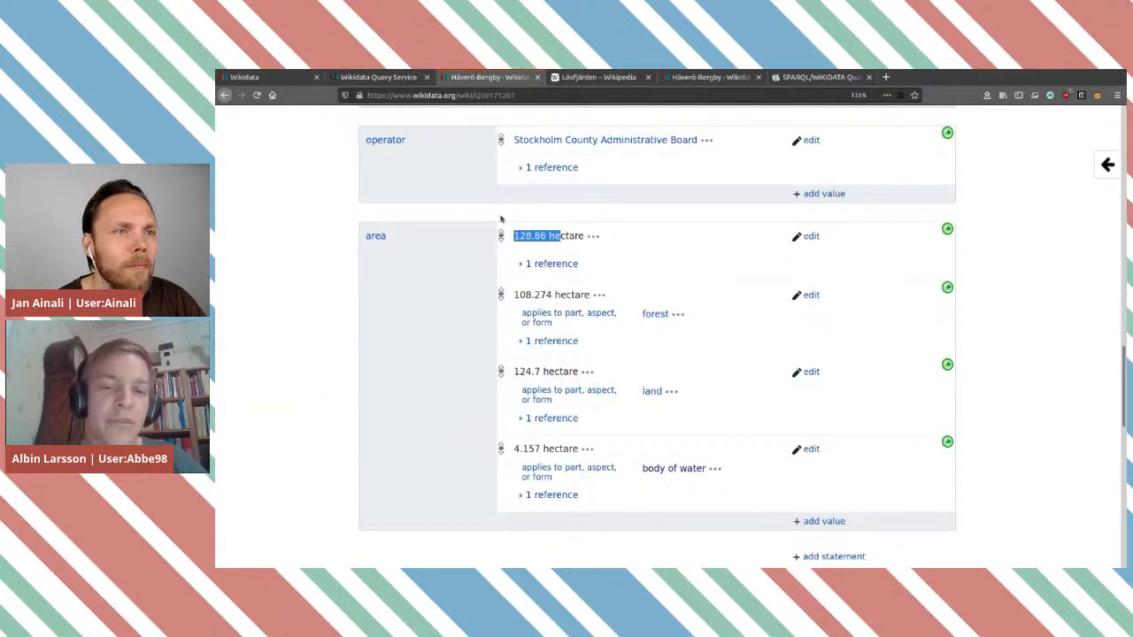
left_click(555, 269)
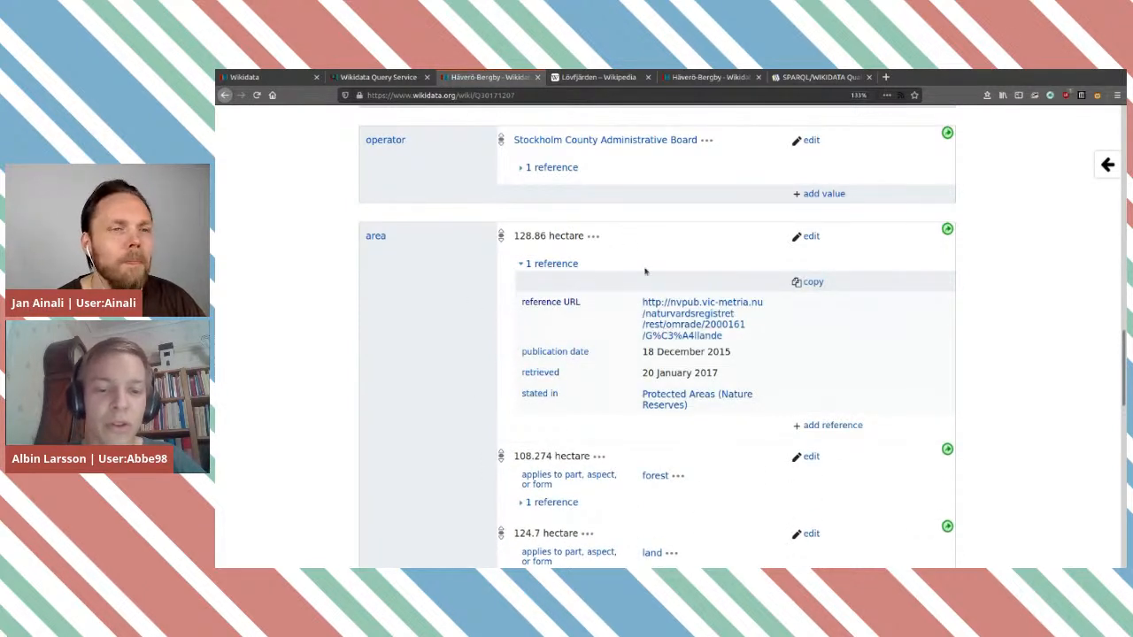
scroll(574, 262, "down", 3)
scroll(589, 245, "up", 3)
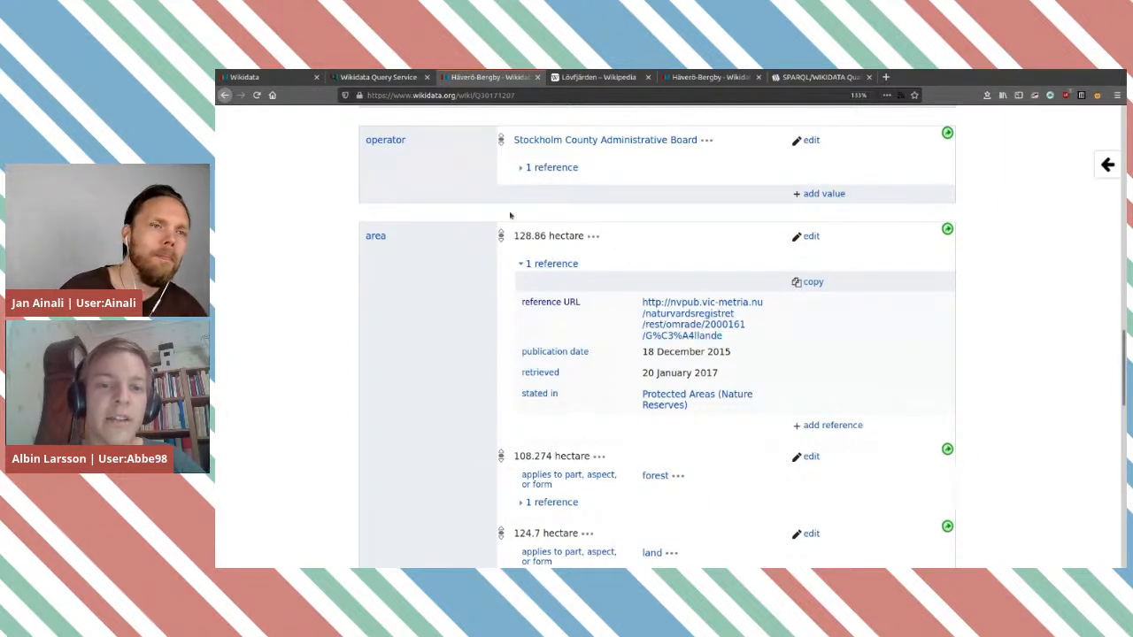
scroll(623, 293, "down", 1)
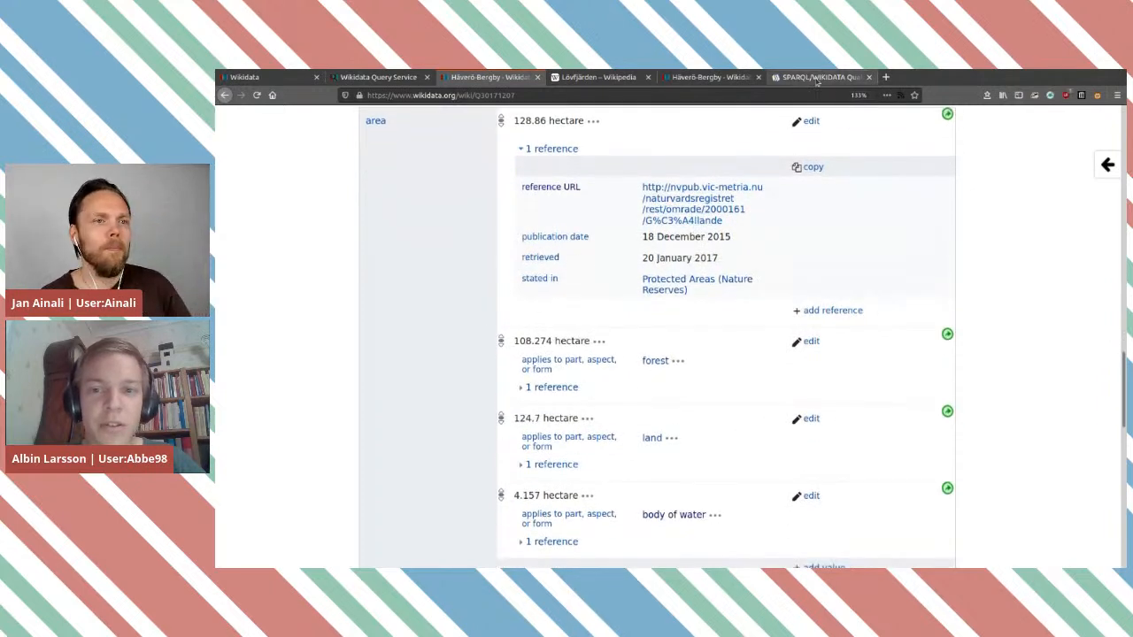
left_click(794, 78)
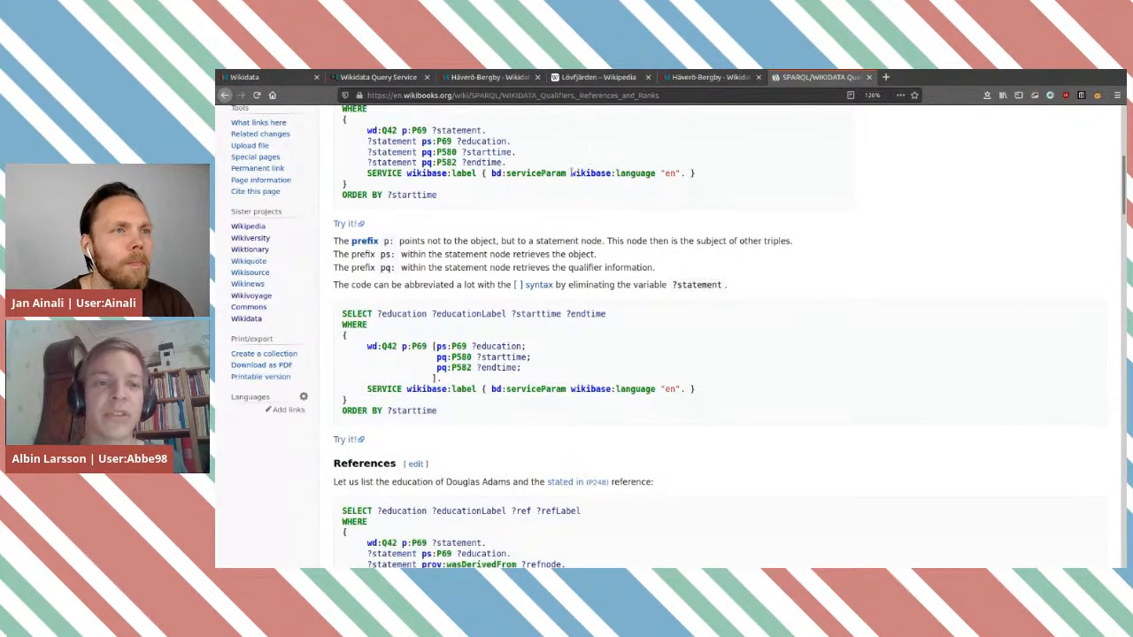
Step: Return to the query and begin a fifth triple with ?nr and the p: prefix below the coordinate line
scroll(505, 159, "up", 2)
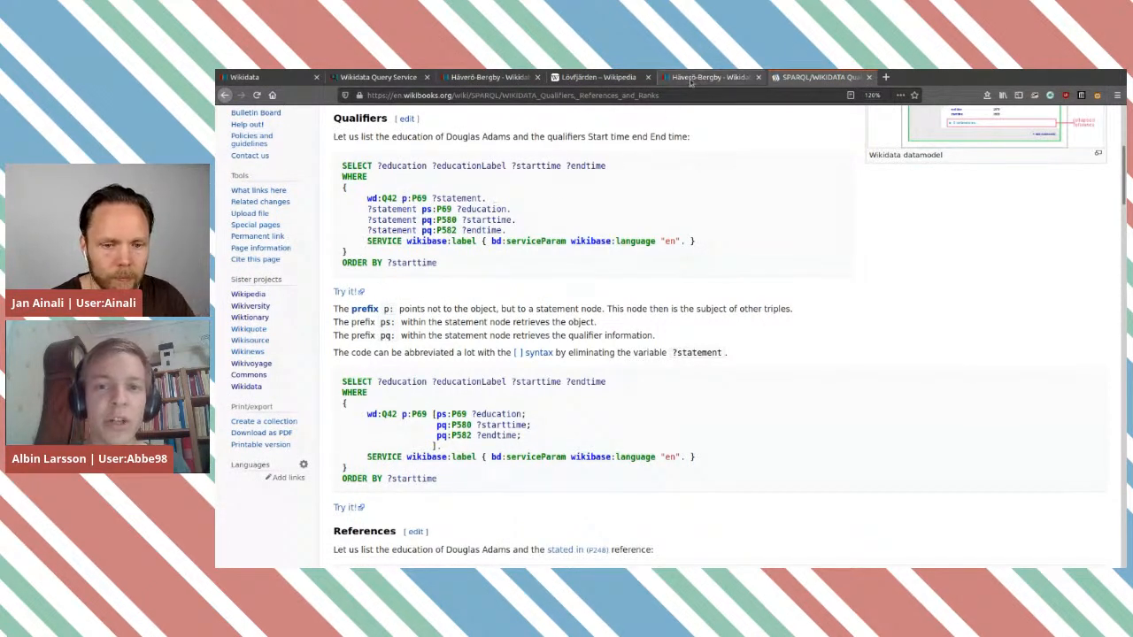
left_click(361, 78)
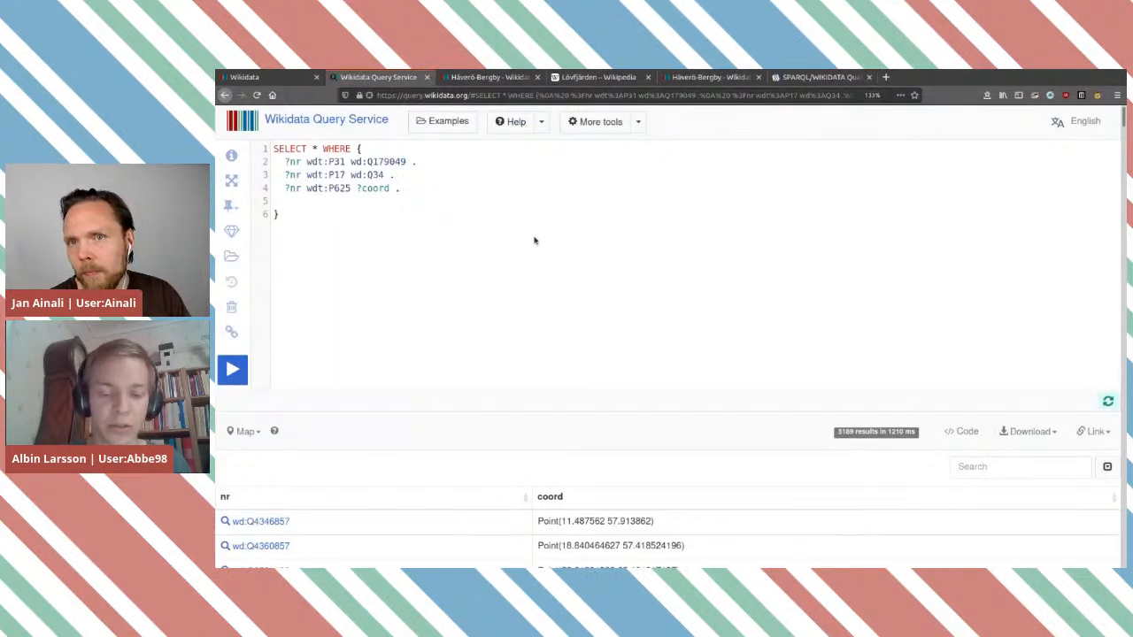
type("?nr wdt")
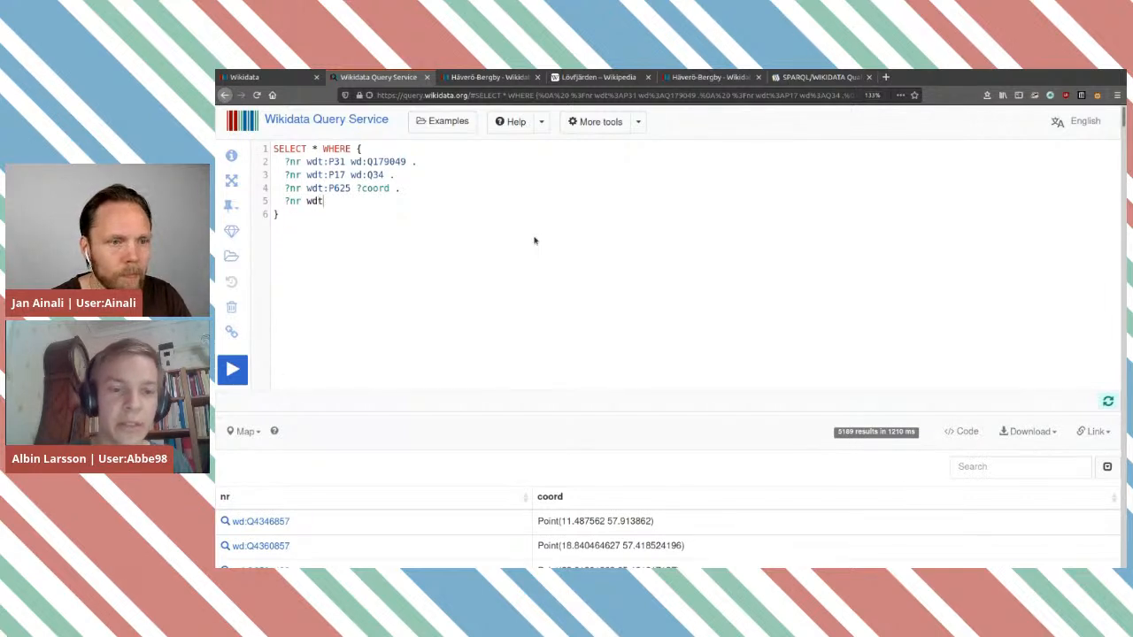
key("BackSpace")
key("BackSpace")
key("BackSpace")
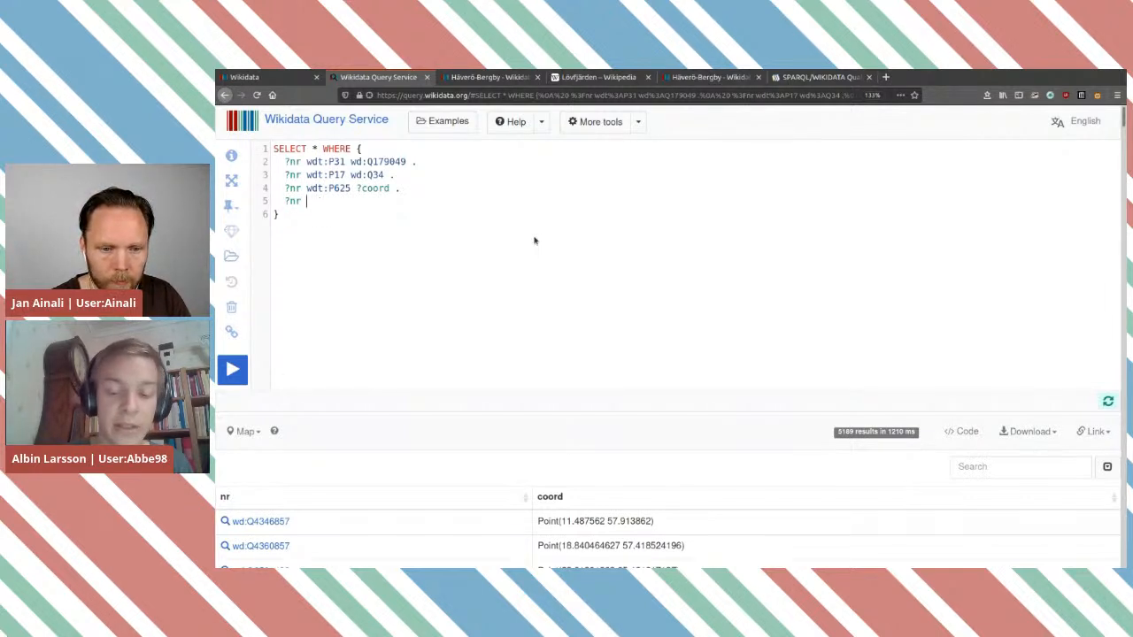
type("p")
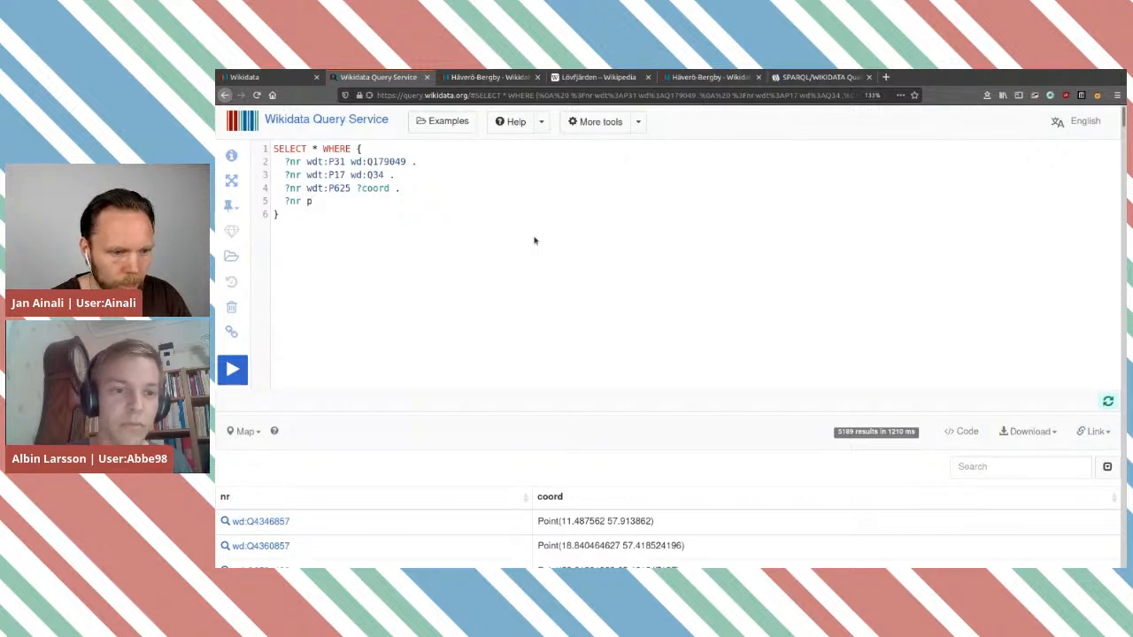
type(":")
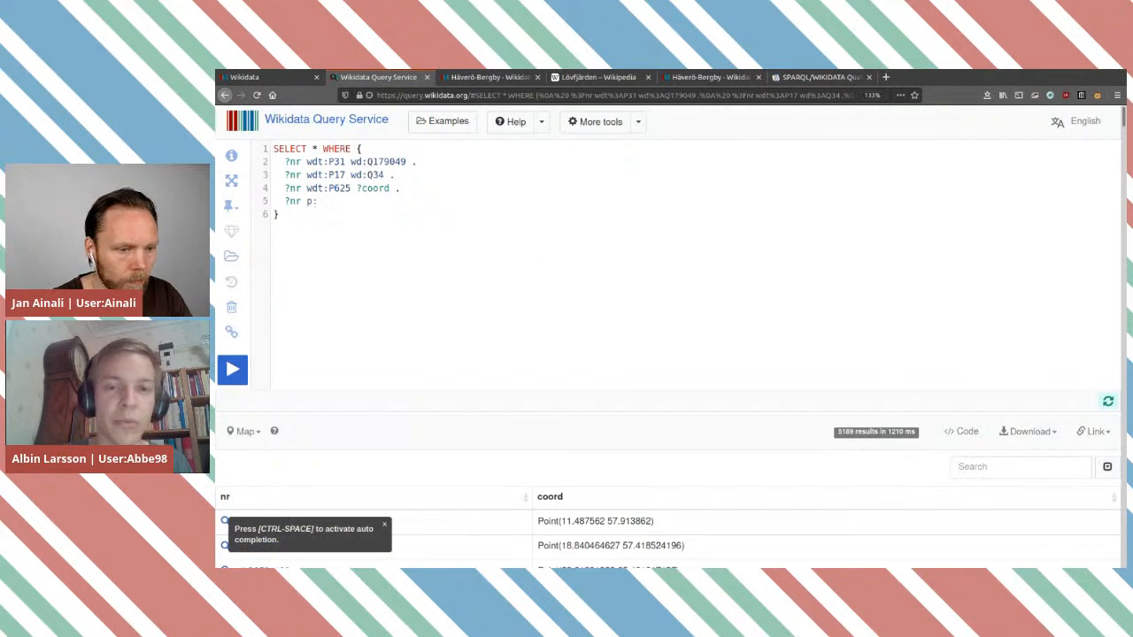
Step: Open the area property from the Häverö-Bergby item, copy its ID P2046 and close the property page
left_click(489, 77)
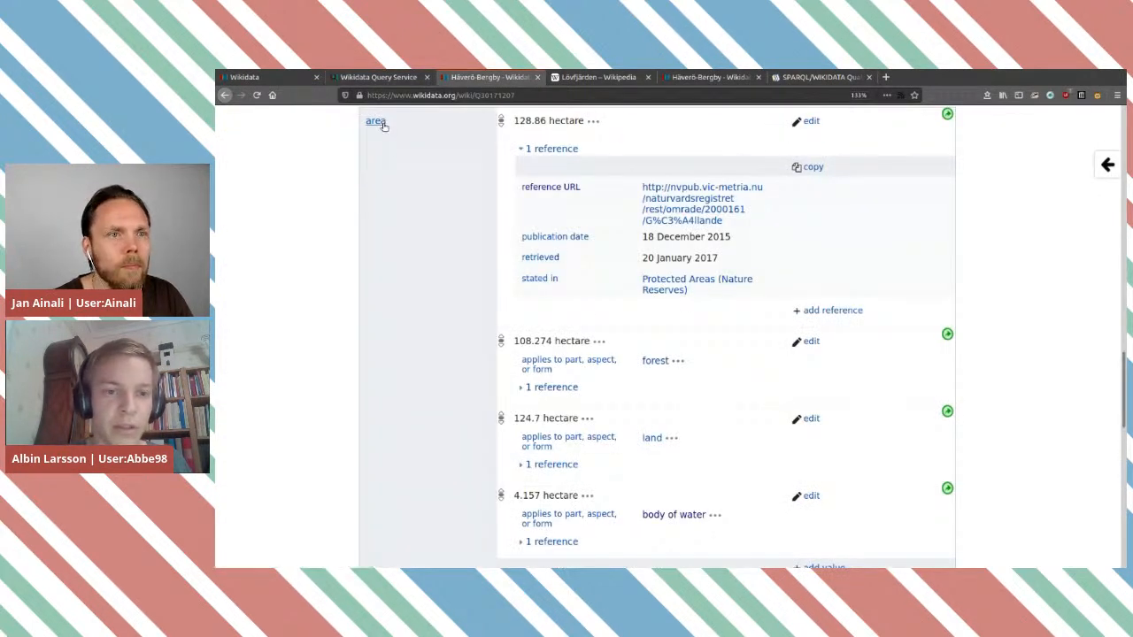
middle_click(382, 124)
left_click(584, 78)
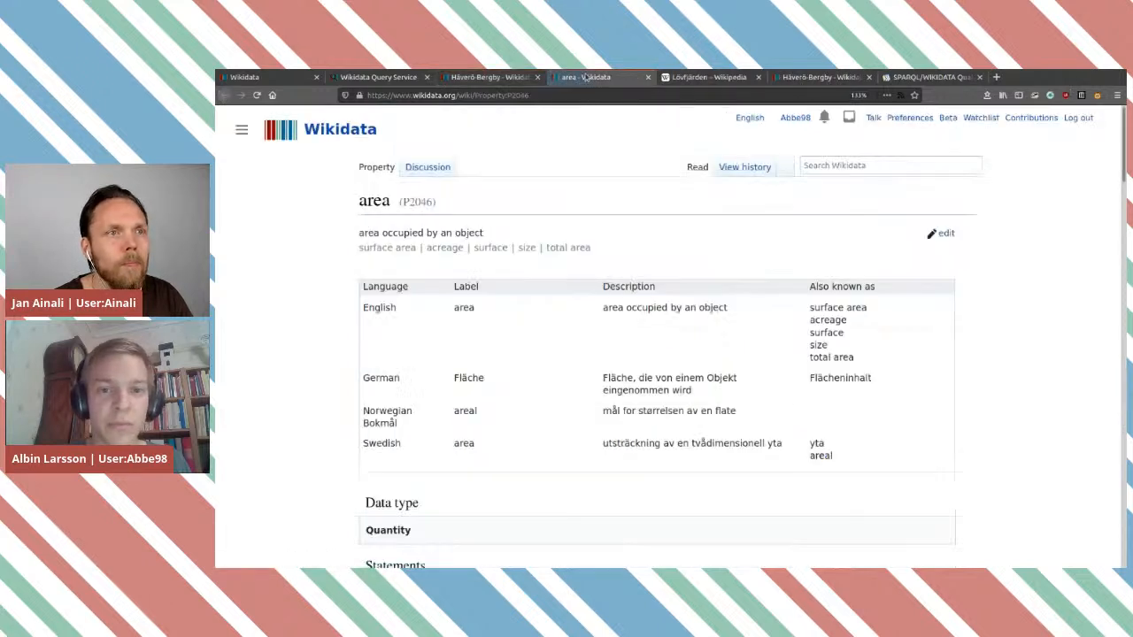
left_click_drag(507, 95, 569, 97)
key("ctrl+c")
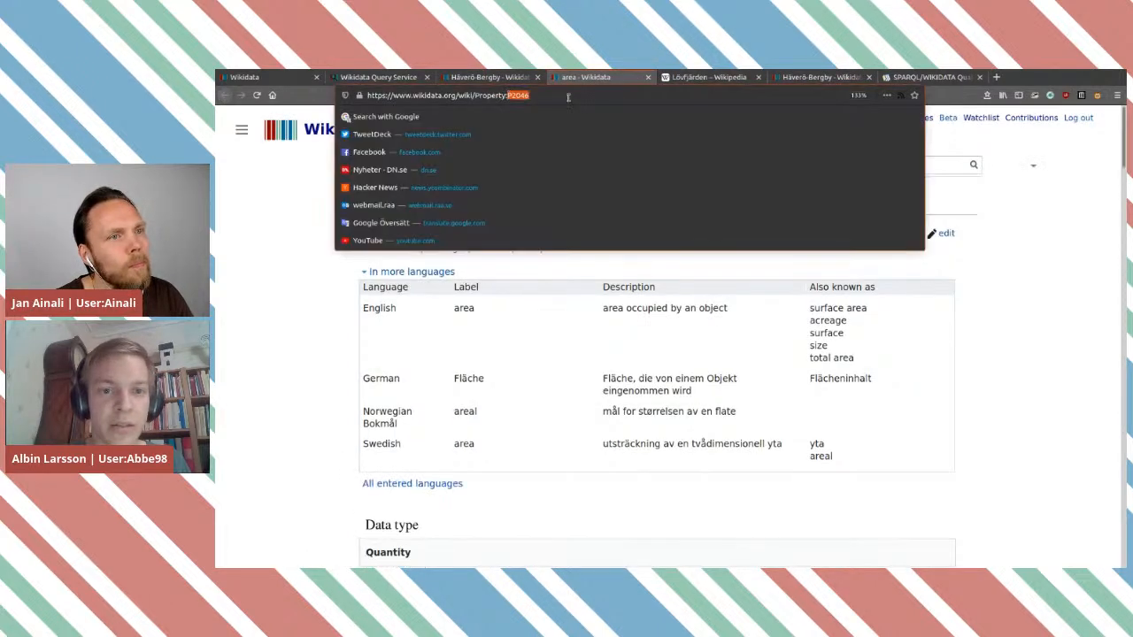
left_click(647, 77)
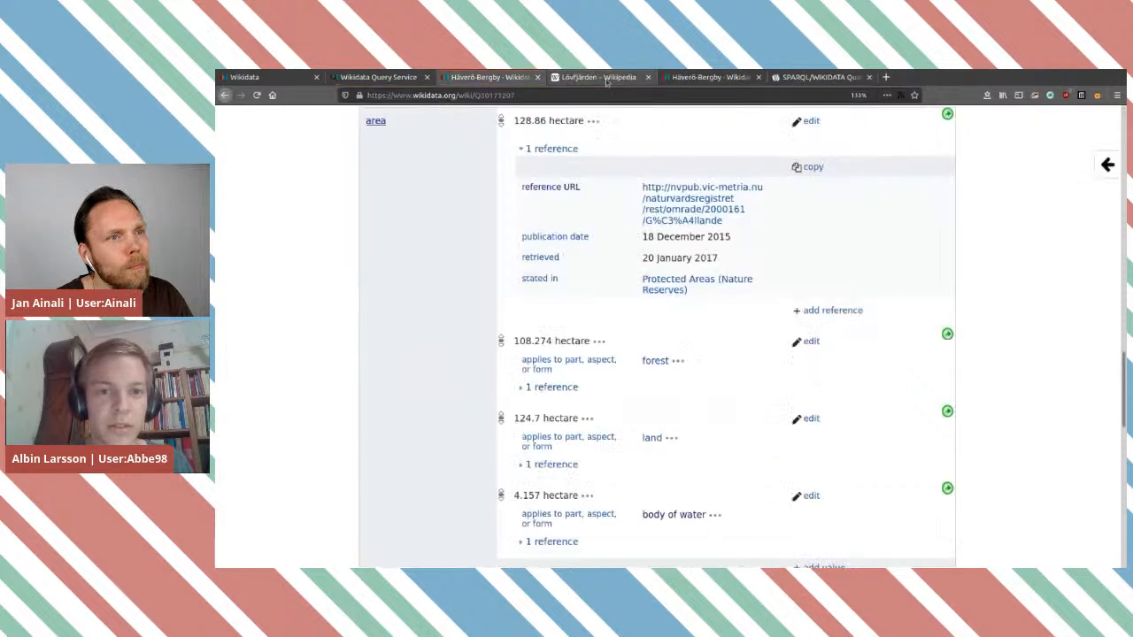
Step: Complete the fifth triple of the query as ?nr p:P2046 ?area
left_click(399, 77)
key("ctrl+v")
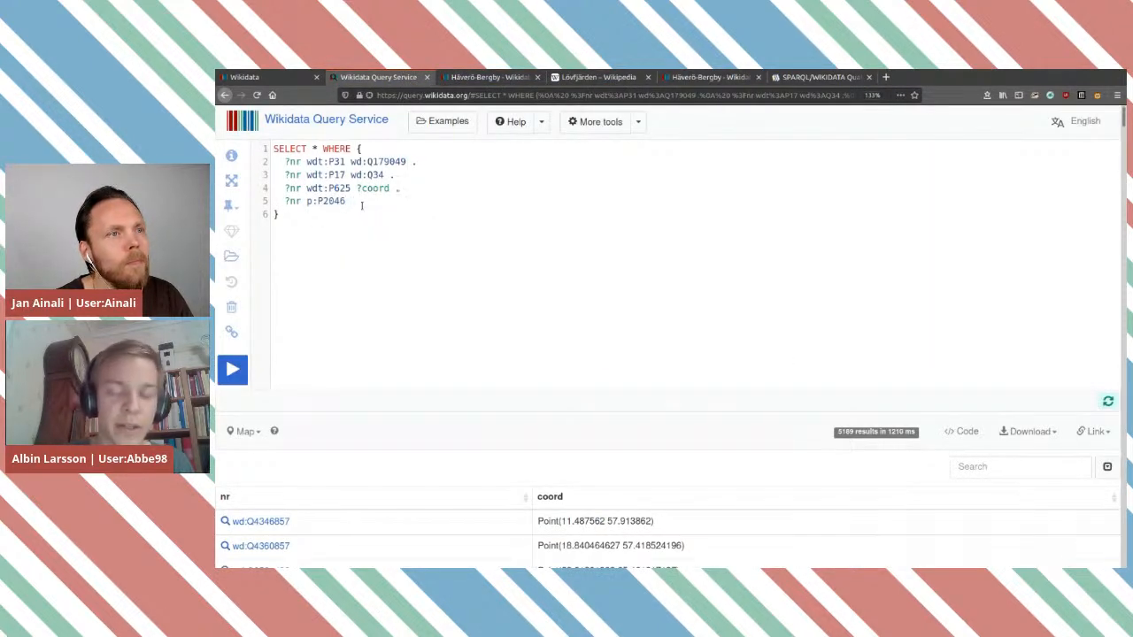
type("?are")
type("rea")
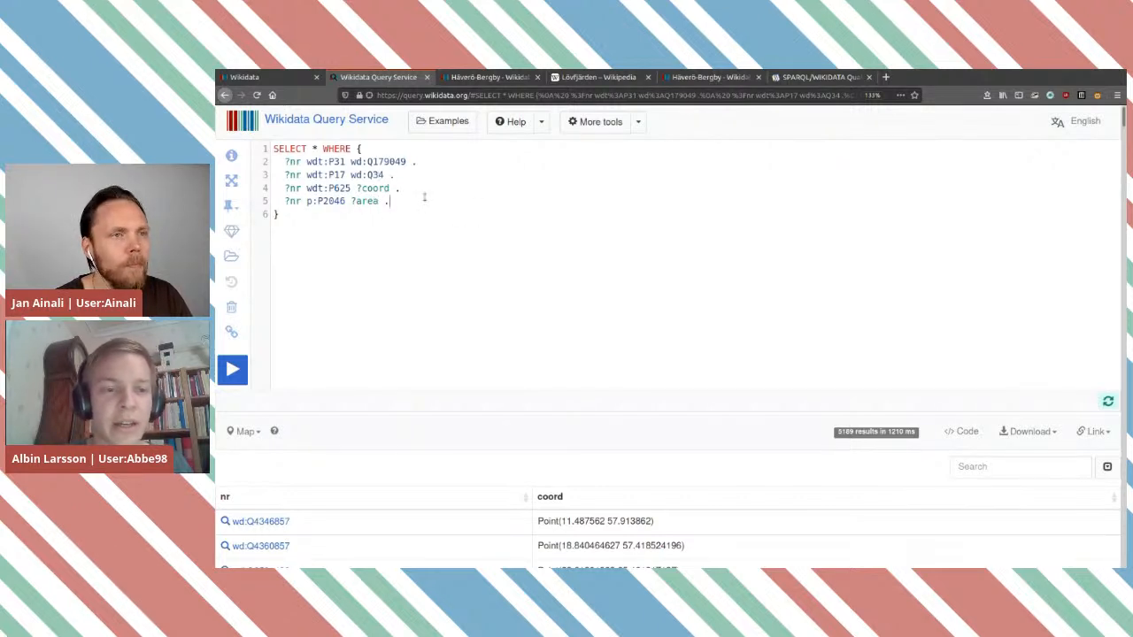
Step: Run the query with the area triple and examine the statement node identifiers in the area column
left_click(803, 77)
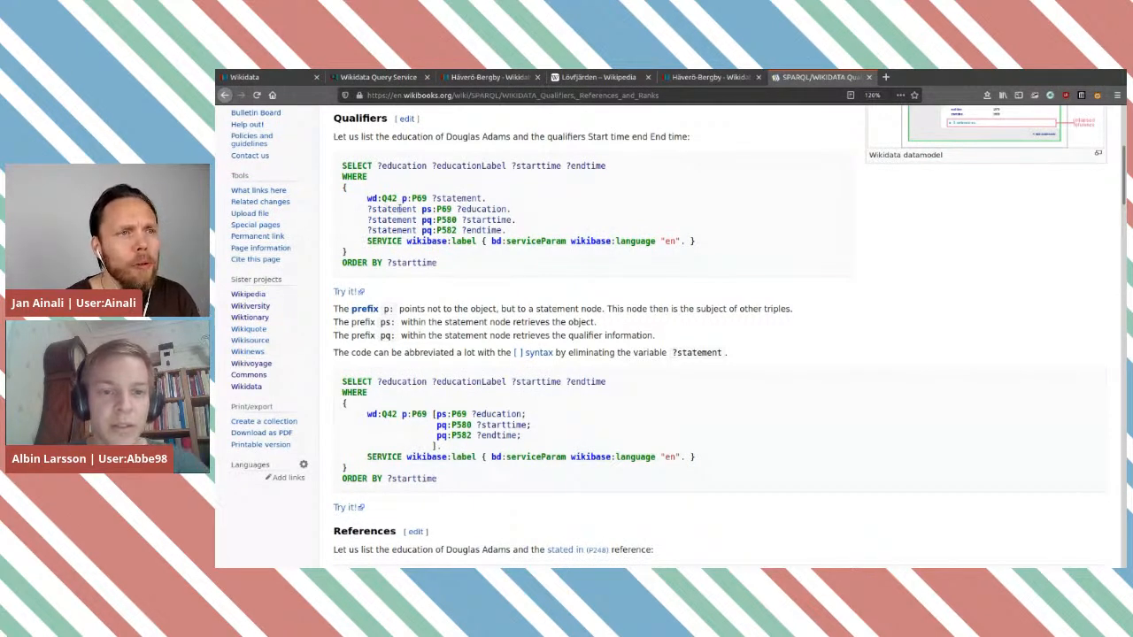
left_click(333, 80)
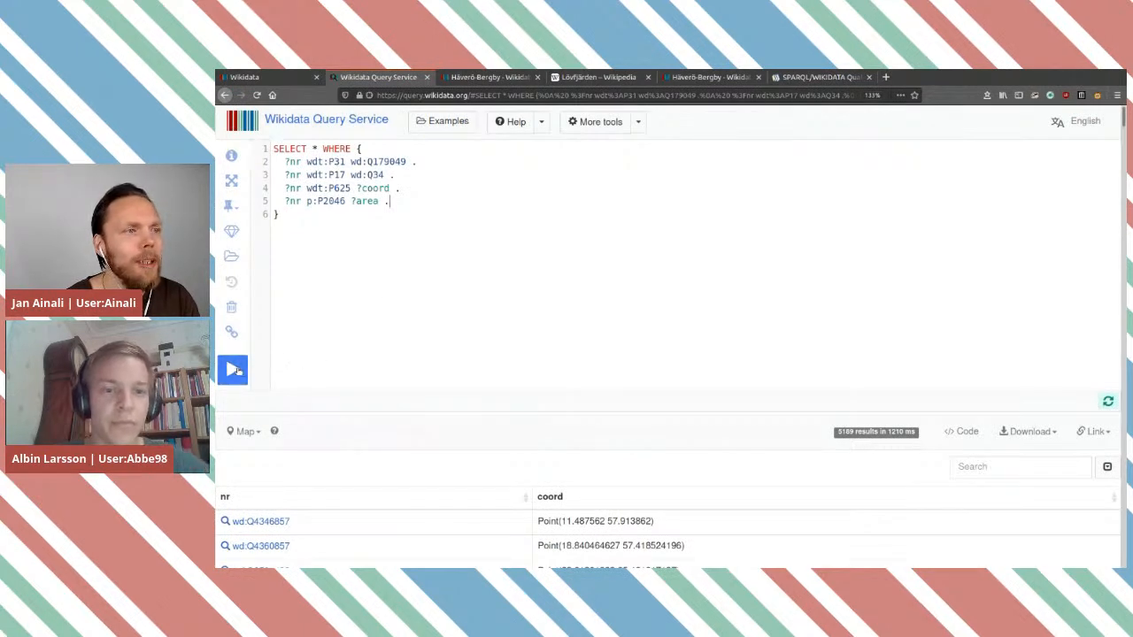
left_click(236, 371)
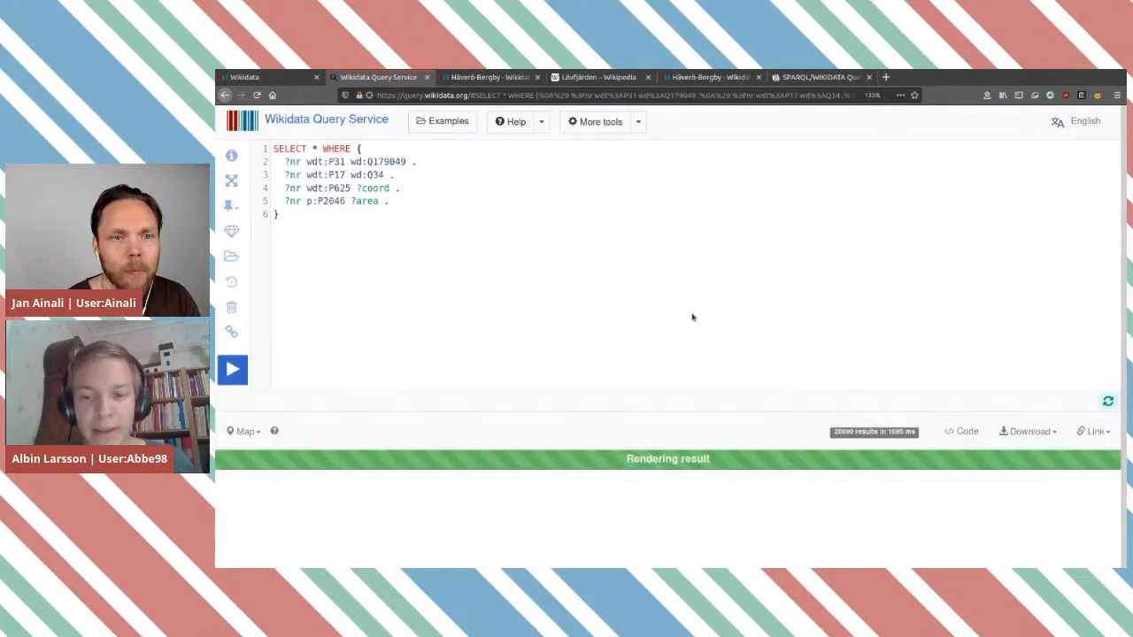
scroll(985, 299, "down", 5)
left_click_drag(903, 291, 643, 292)
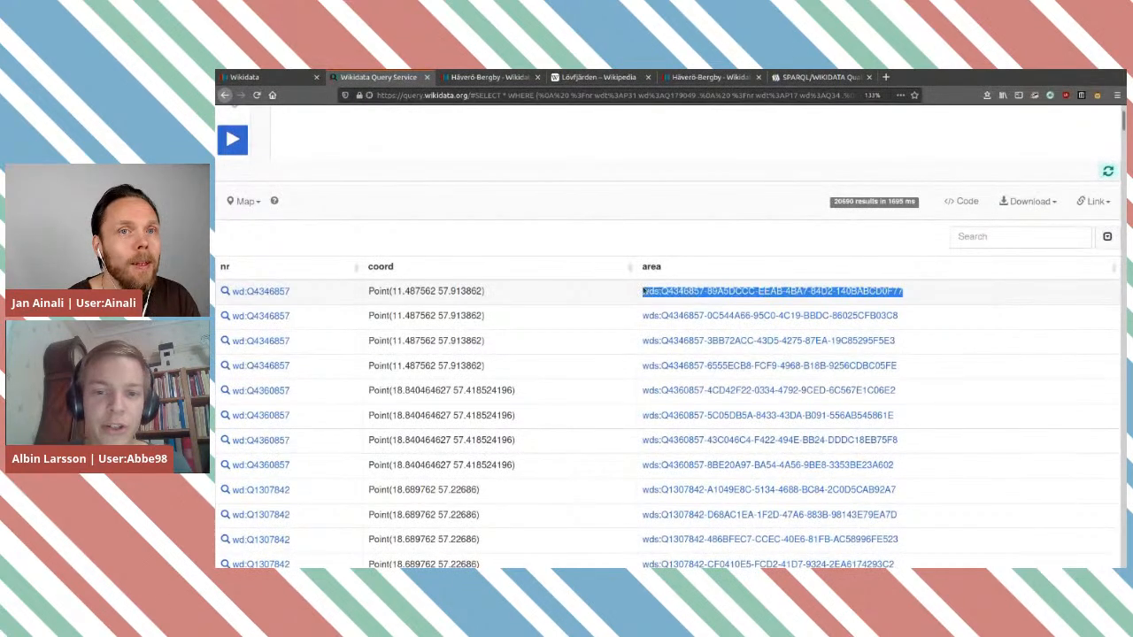
left_click(941, 298)
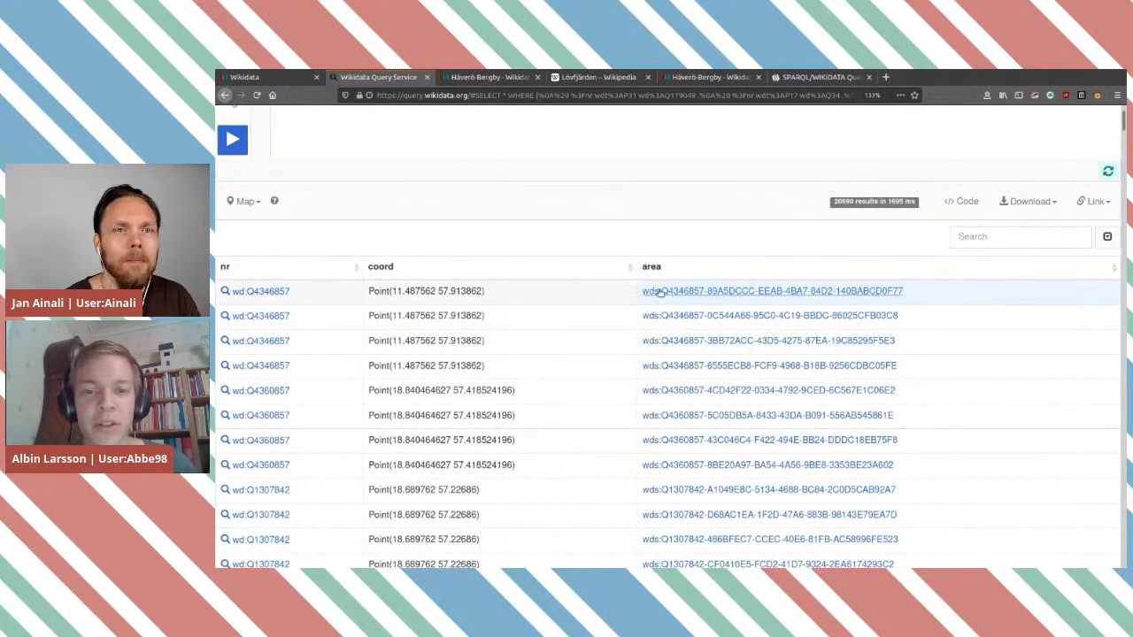
Step: Open the first two area statement nodes of Q4346857 and inspect which area values they point to on the item
left_click(736, 292)
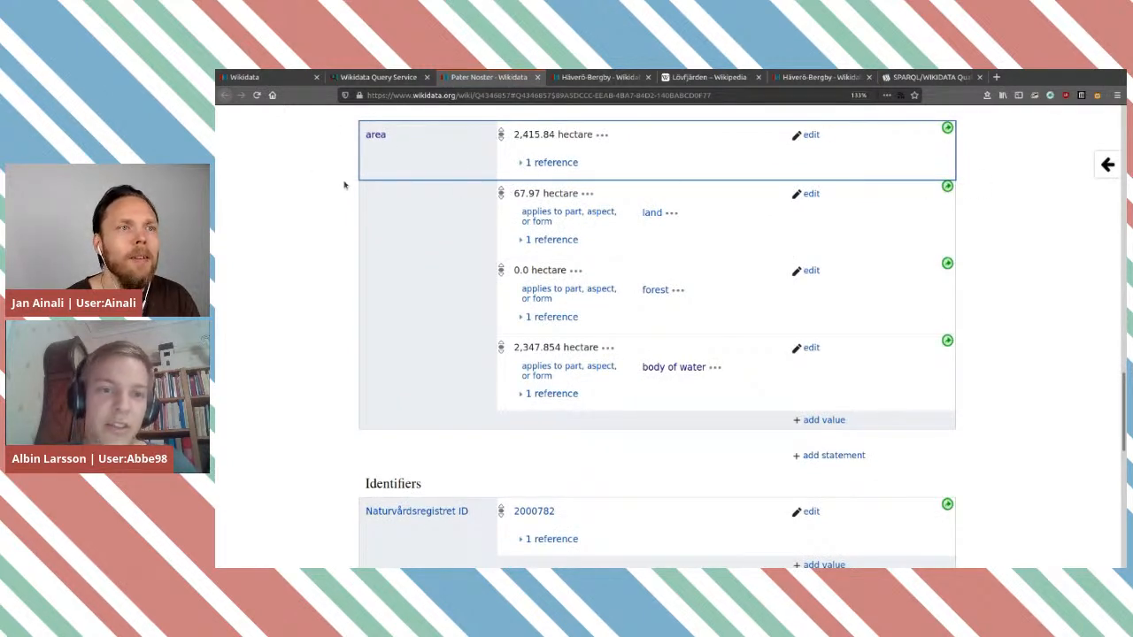
left_click(367, 78)
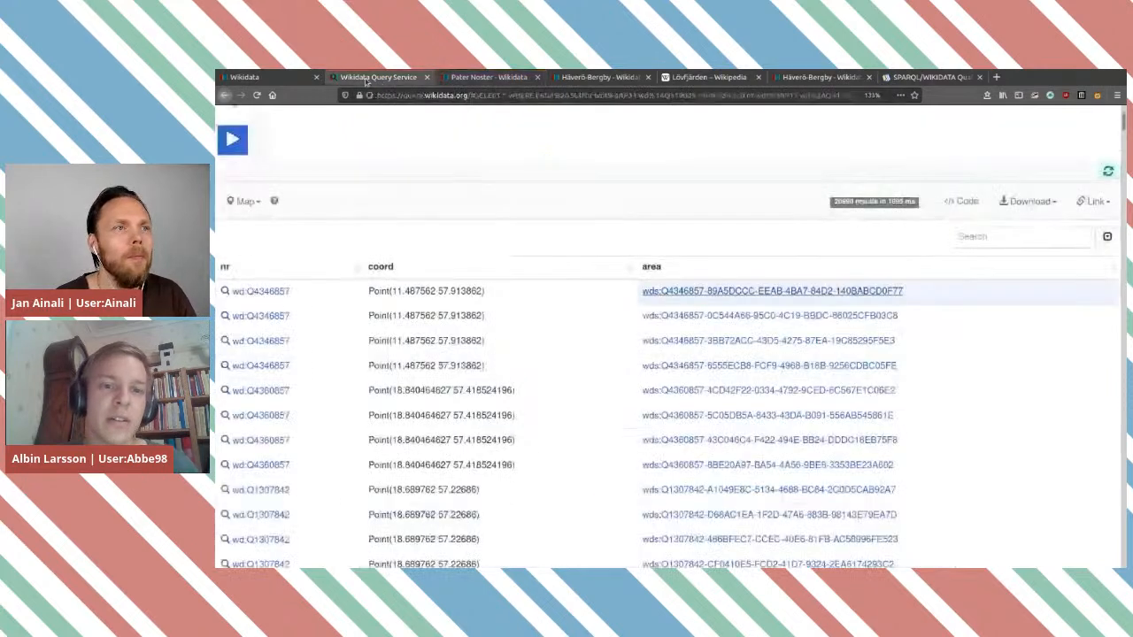
left_click(660, 316)
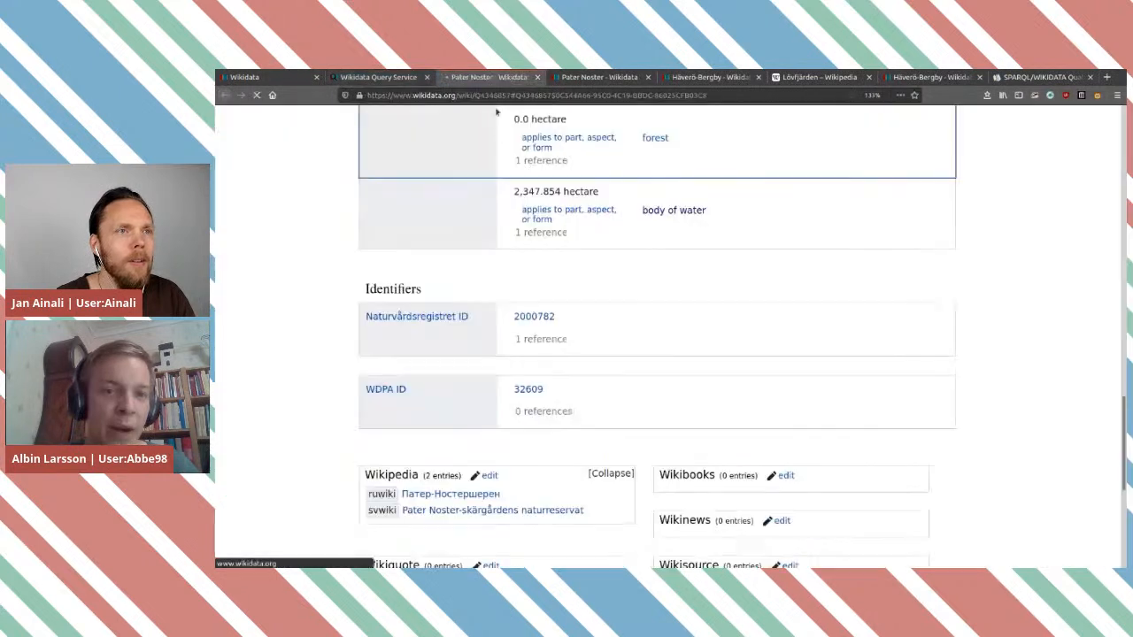
scroll(531, 229, "up", 3)
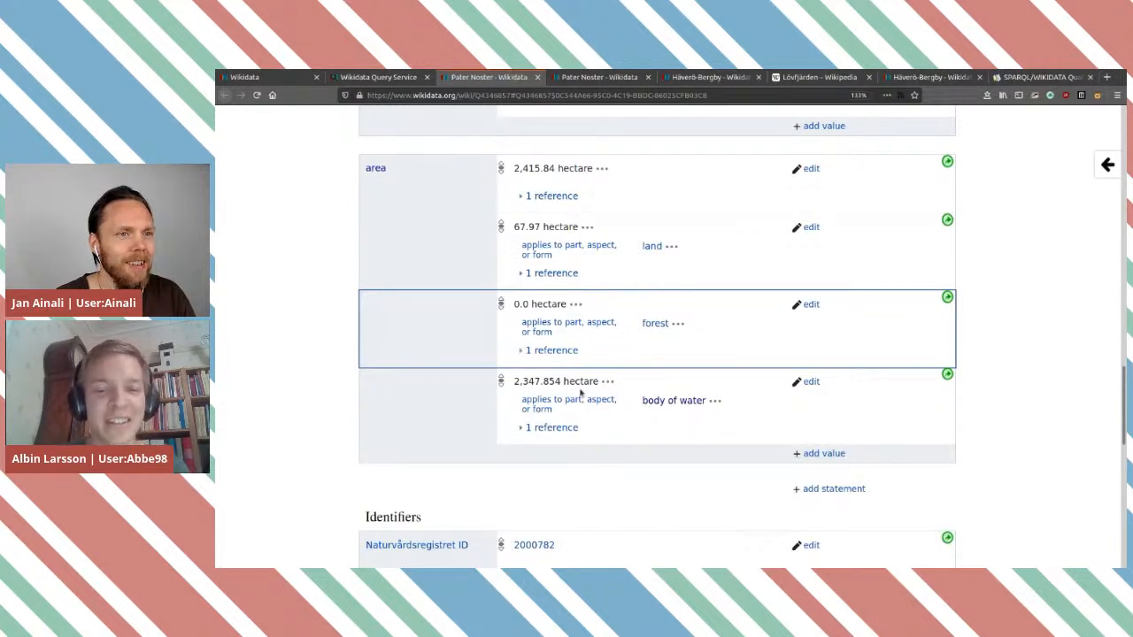
Step: Open the qualifier property "applies to part, aspect, or form" in a separate tab and check the forest area's reference
middle_click(544, 247)
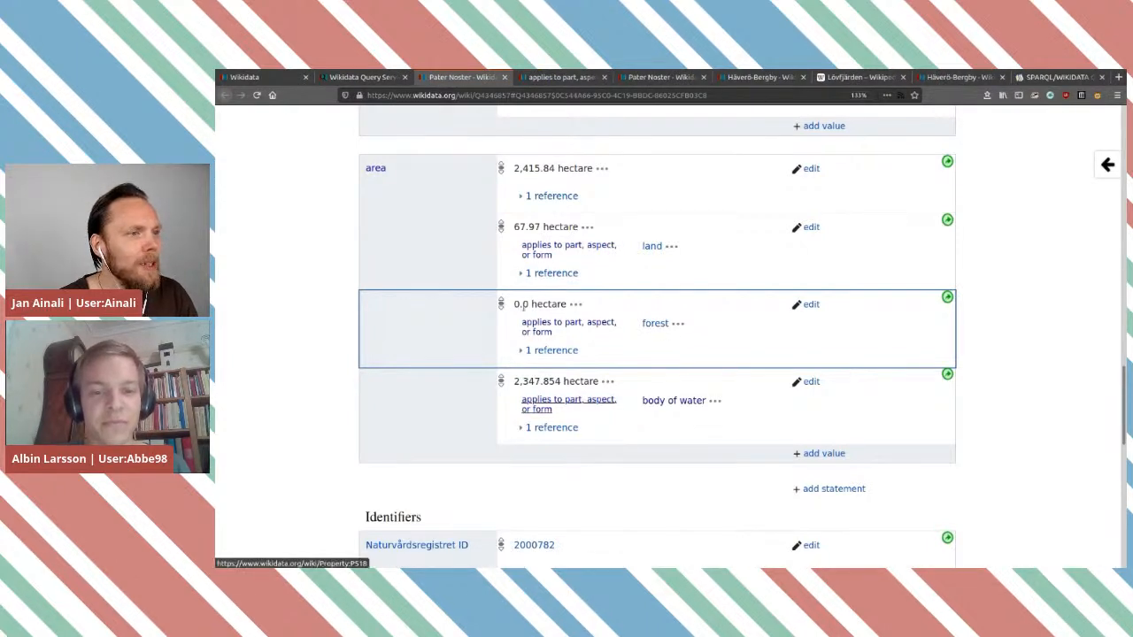
left_click(553, 351)
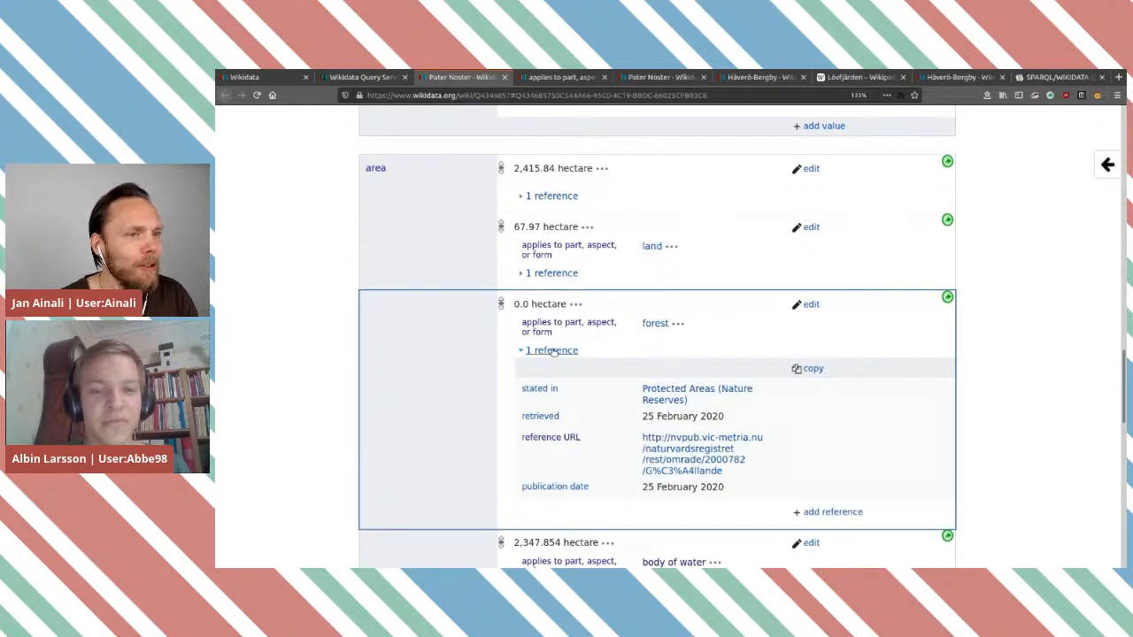
left_click(552, 350)
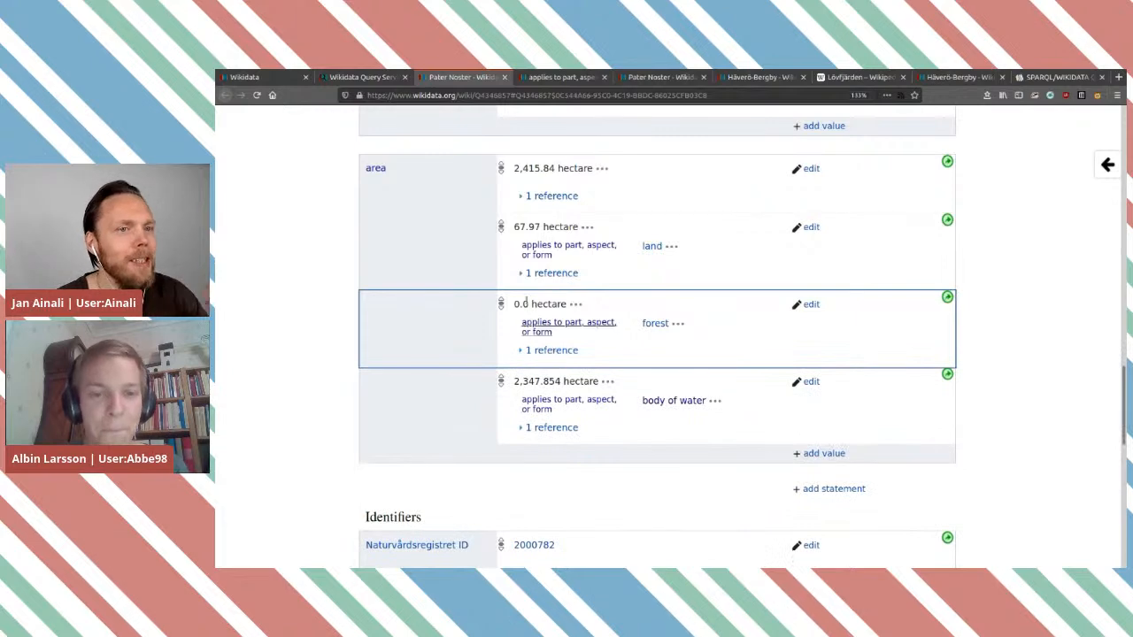
Step: Return to the query and start a new triple with ?area as its subject below the P2046 line
left_click(362, 77)
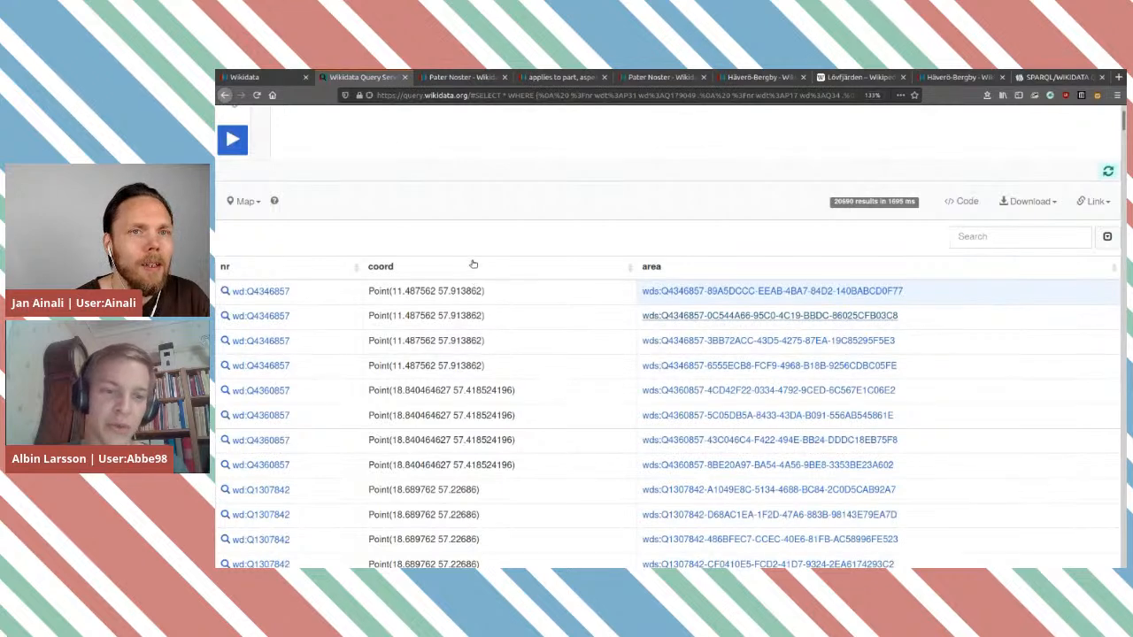
scroll(497, 248, "up", 3)
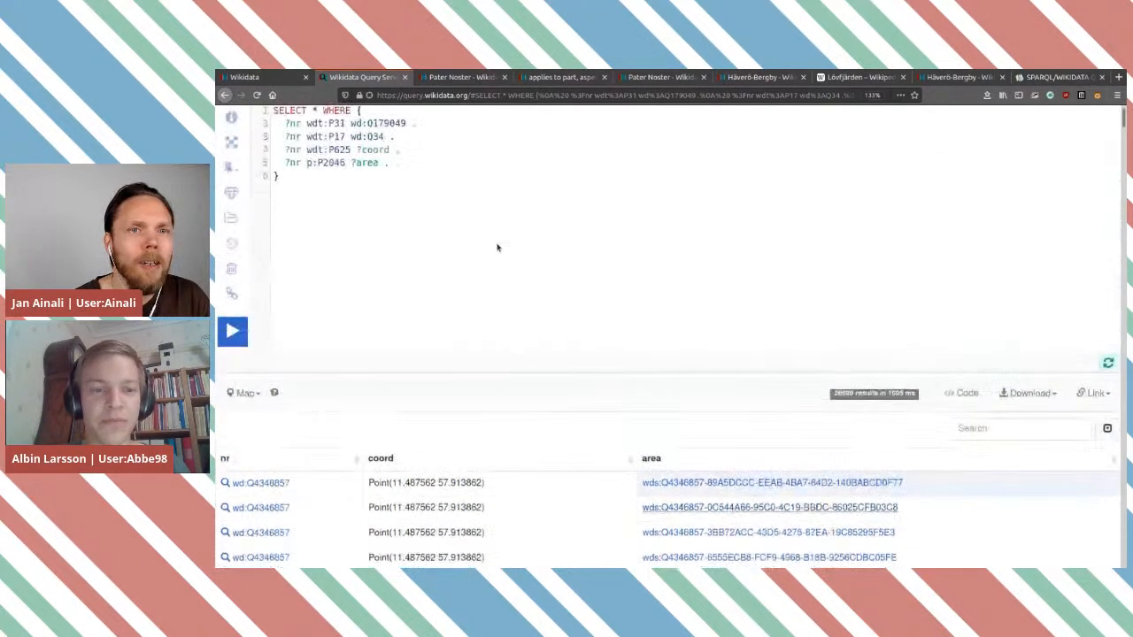
scroll(497, 248, "up", 1)
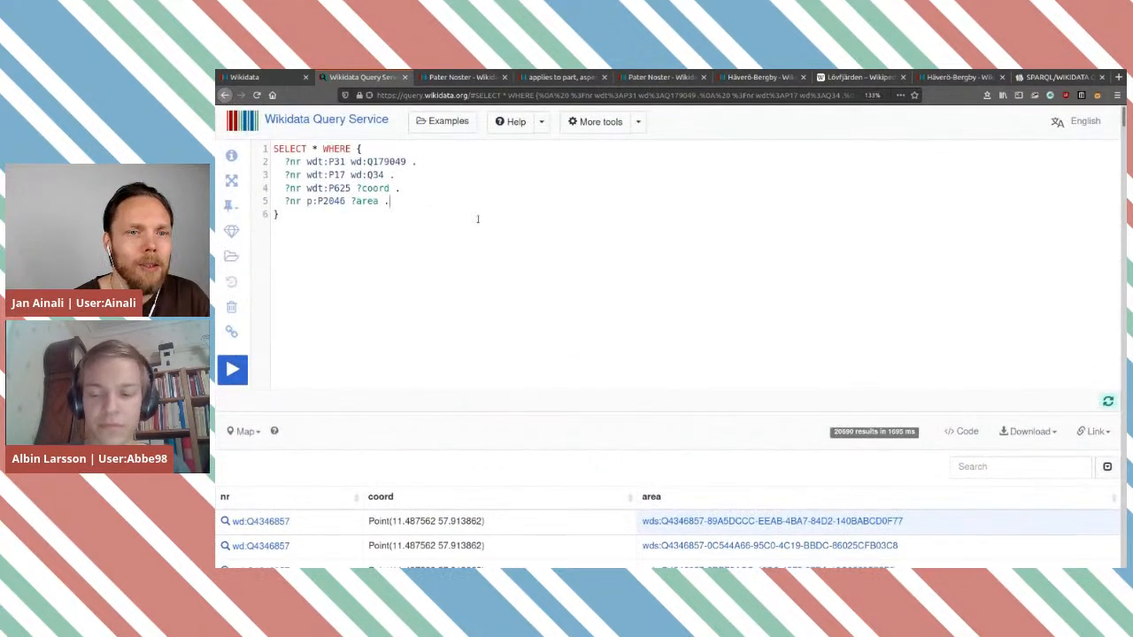
type("?area")
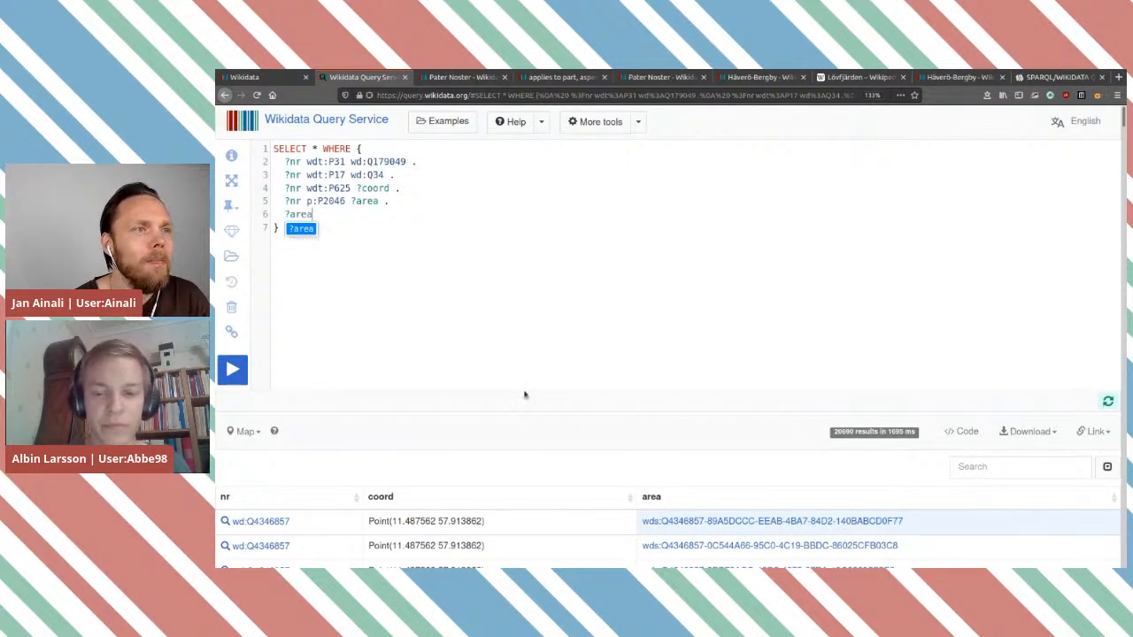
double_click(837, 434)
left_click(330, 216)
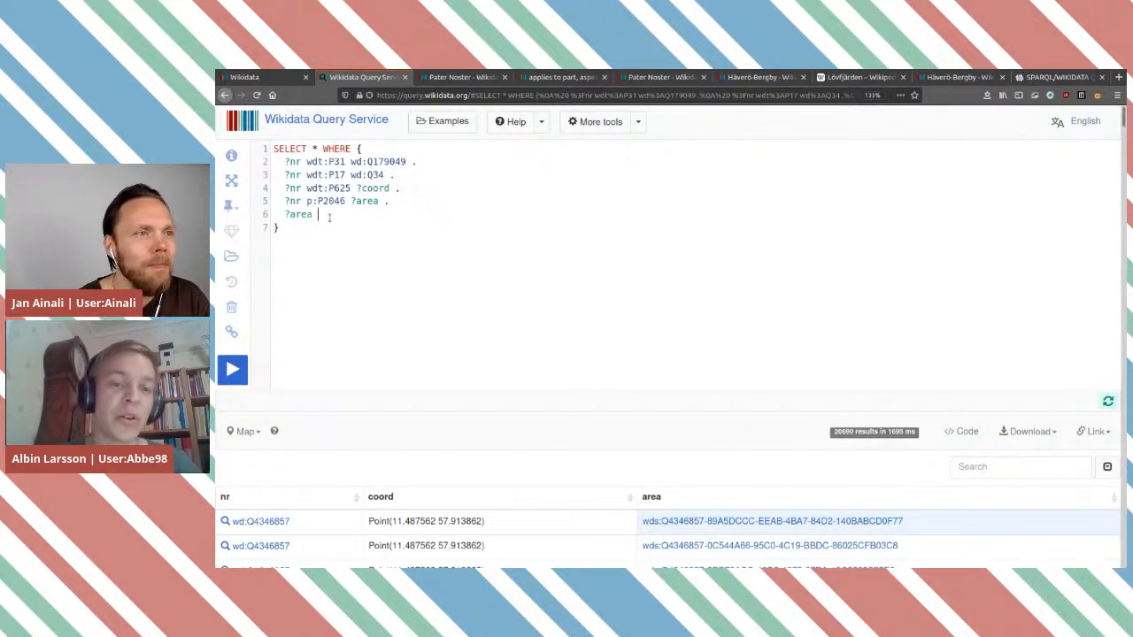
double_click(365, 202)
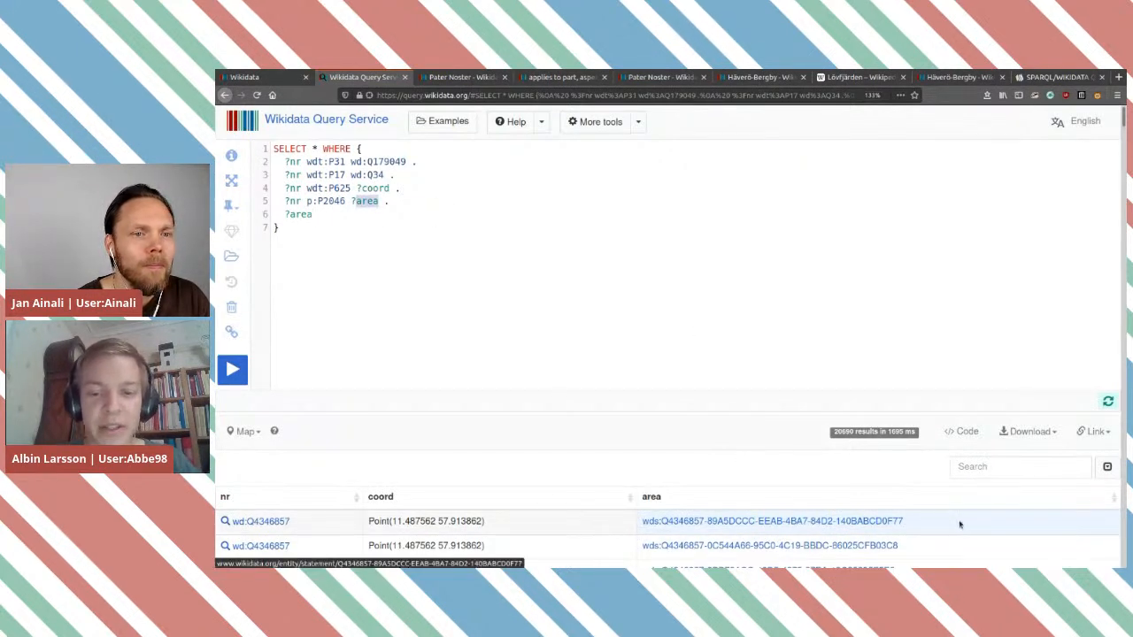
Step: Copy the ID P518 from the "applies to part, aspect, or form" property page and return to the query
left_click(449, 78)
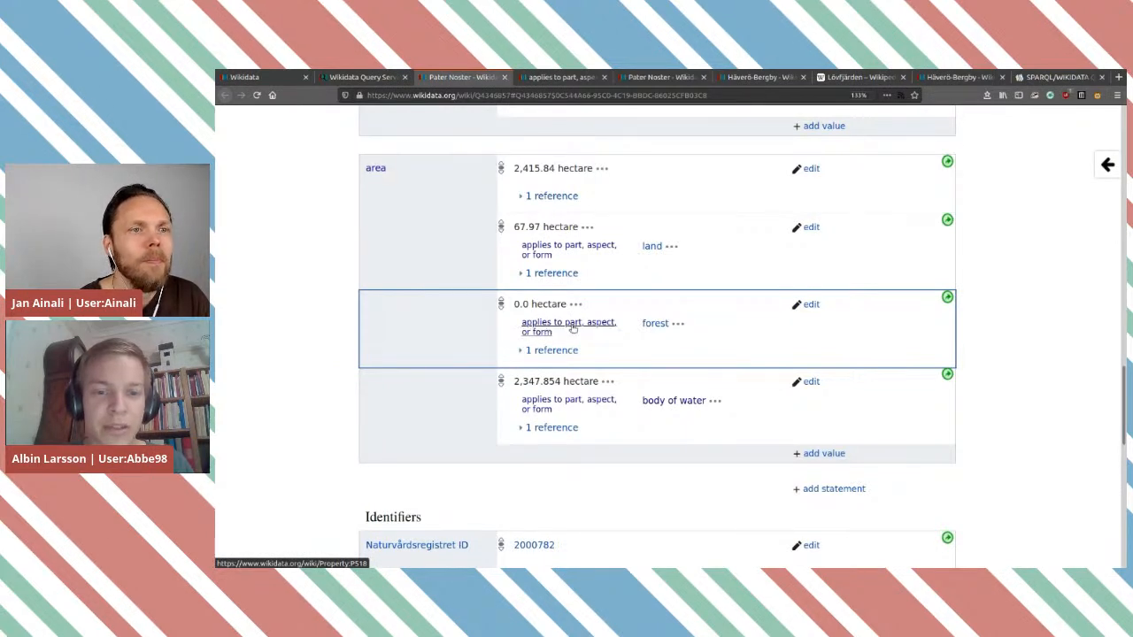
left_click(553, 78)
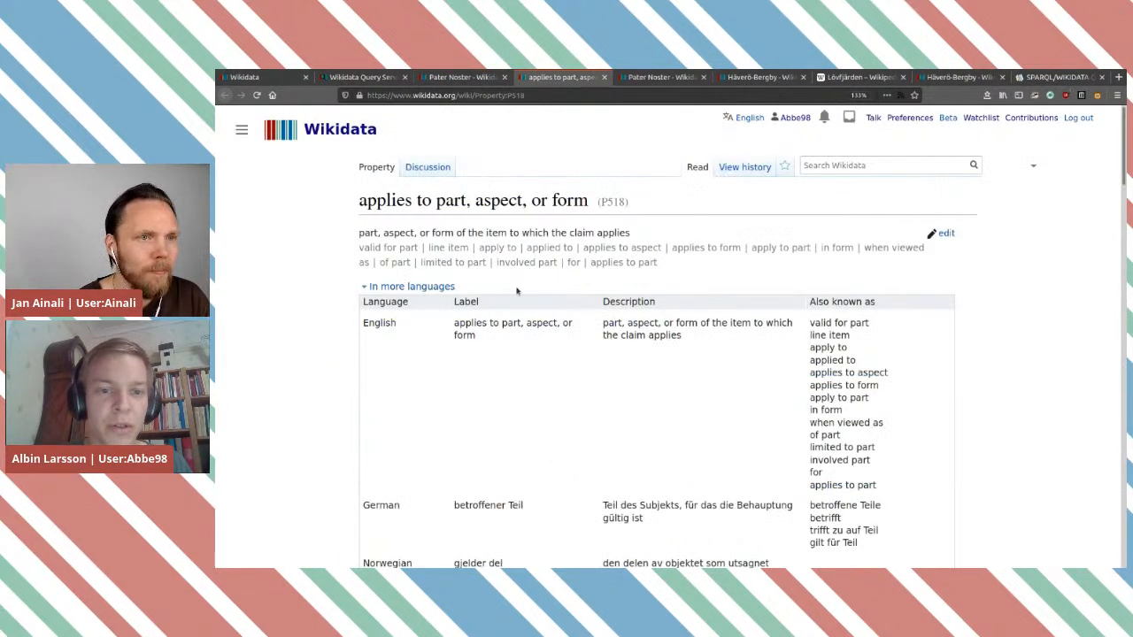
double_click(612, 202)
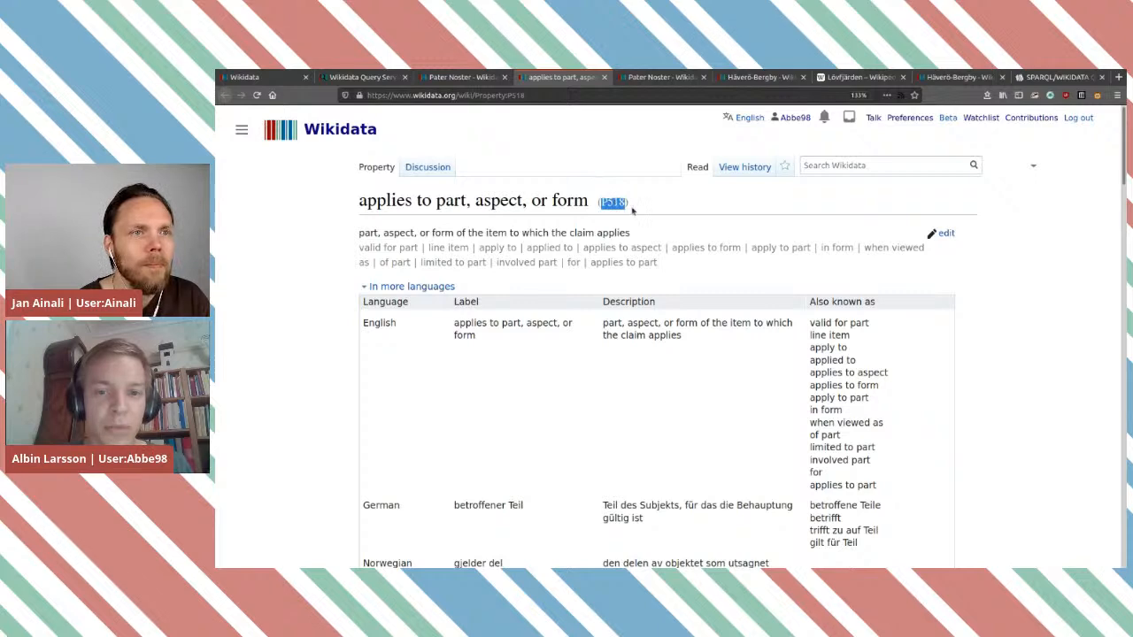
key("ctrl+shift+Tab")
key("ctrl+shift+Tab")
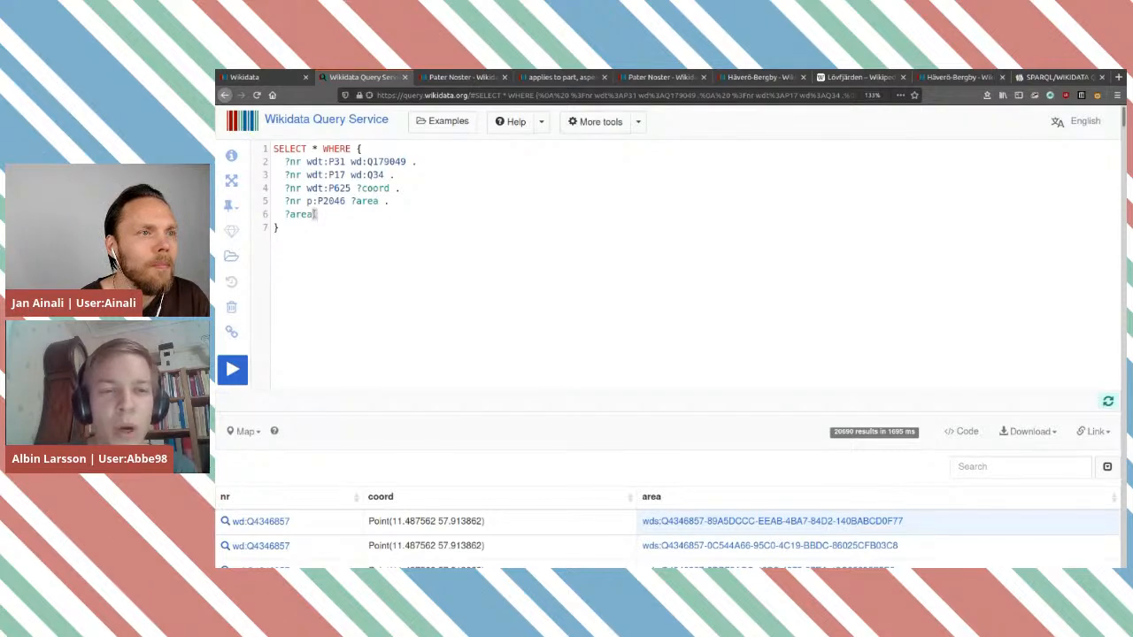
Step: Read the Wikibooks Qualifiers section on how the p:, ps: and pq: prefixes address statement nodes, objects and qualifiers
left_click(1053, 77)
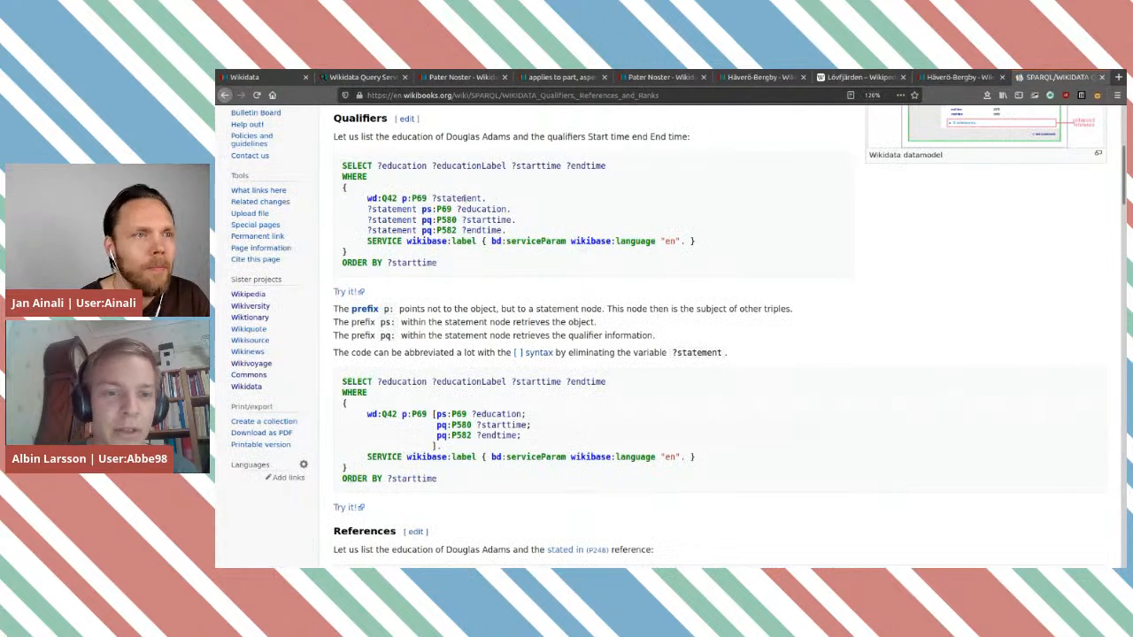
scroll(398, 257, "up", 2)
scroll(398, 258, "down", 3)
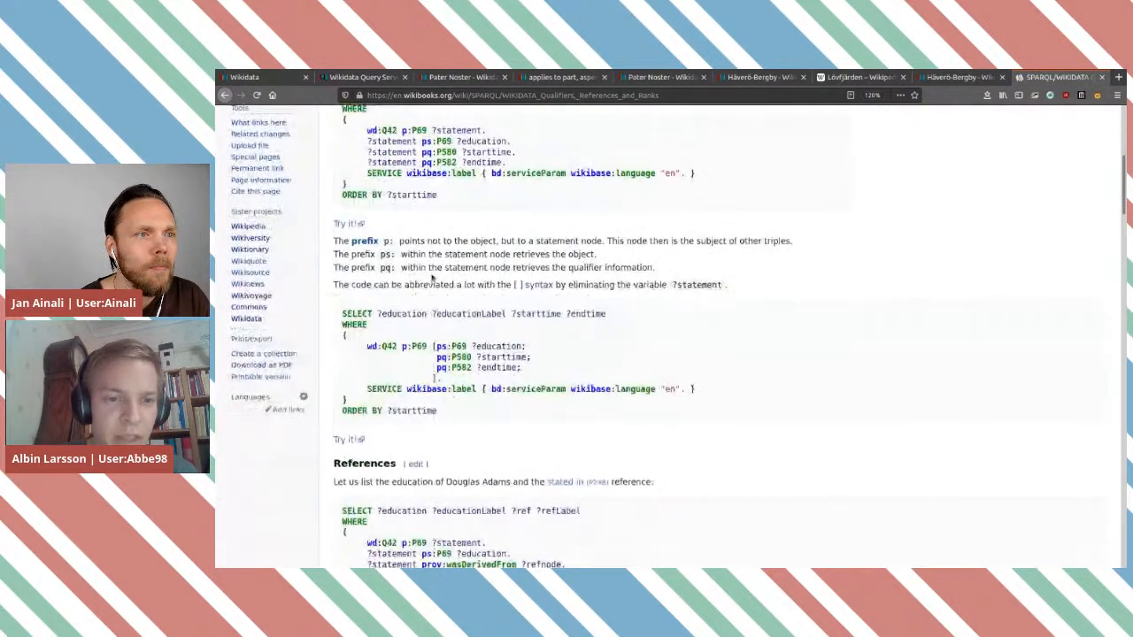
left_click_drag(398, 258, 598, 260)
left_click(599, 260)
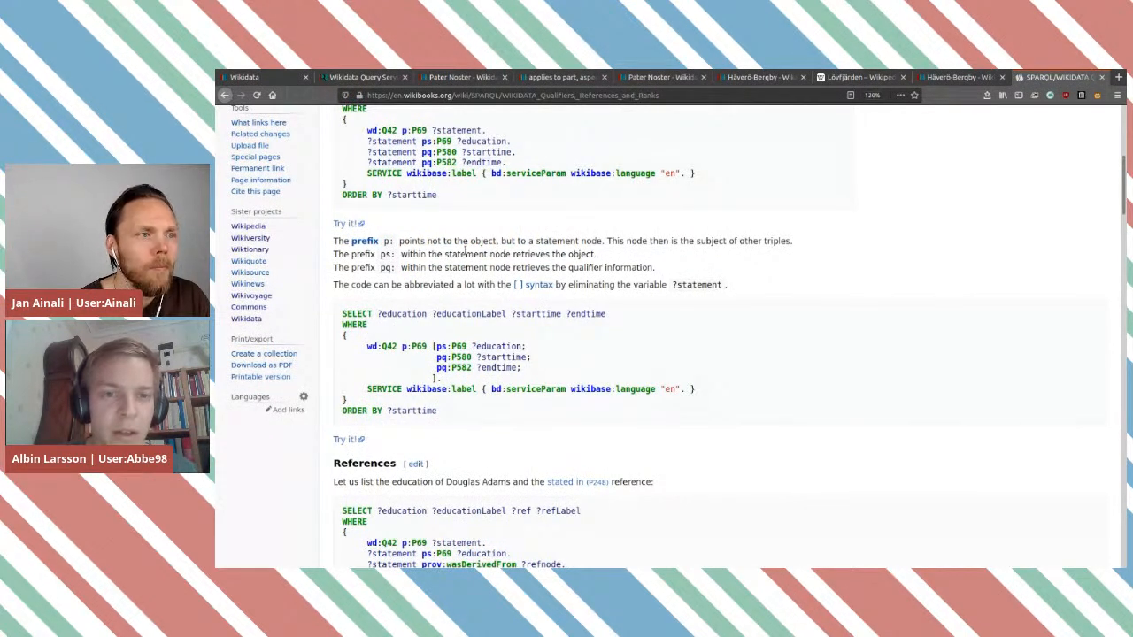
scroll(464, 251, "up", 2)
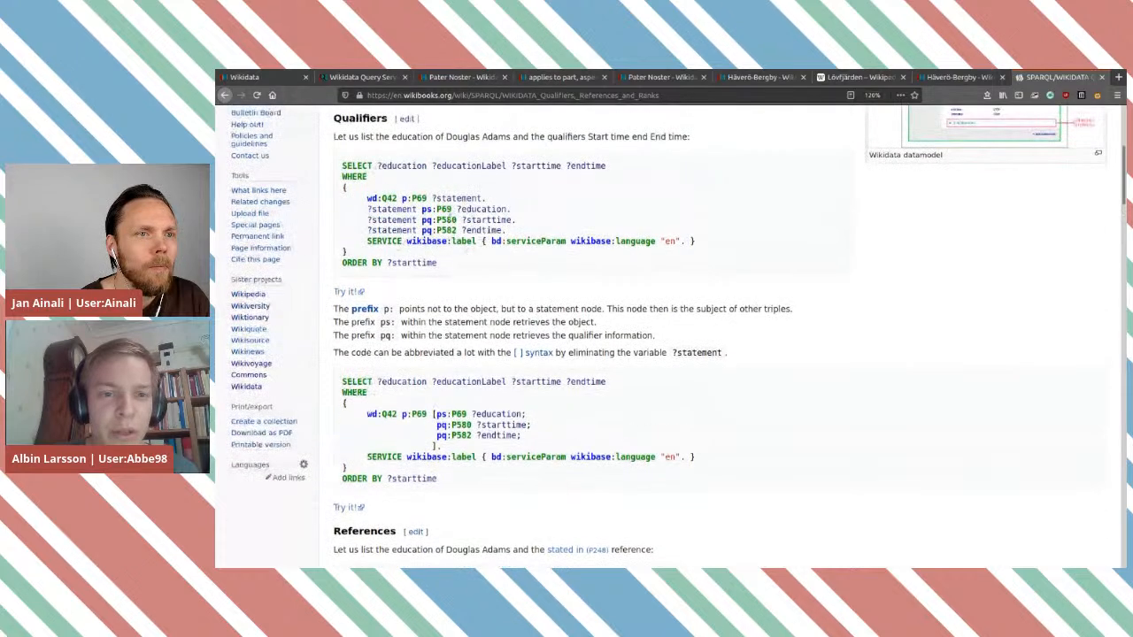
left_click_drag(600, 323, 491, 323)
left_click(618, 326)
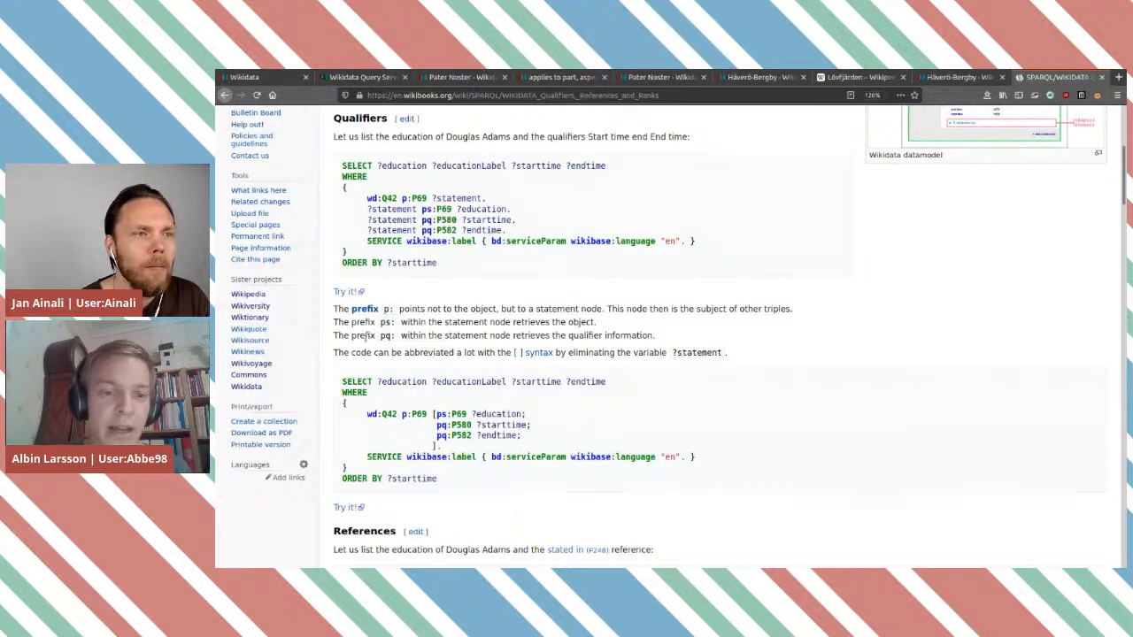
left_click_drag(353, 338, 616, 337)
left_click(416, 338)
left_click(652, 336)
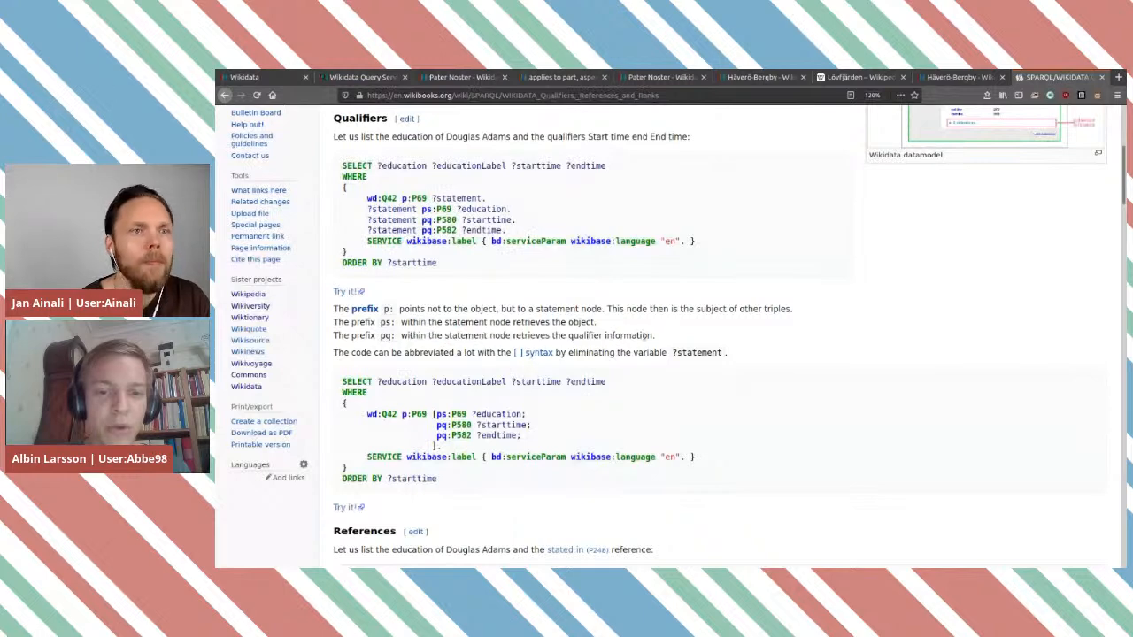
left_click_drag(402, 336, 529, 337)
left_click(665, 344)
Step: Return to the query and extend the last ?area line with the qualifier pq:P518 and a wd: prefix
left_click(246, 78)
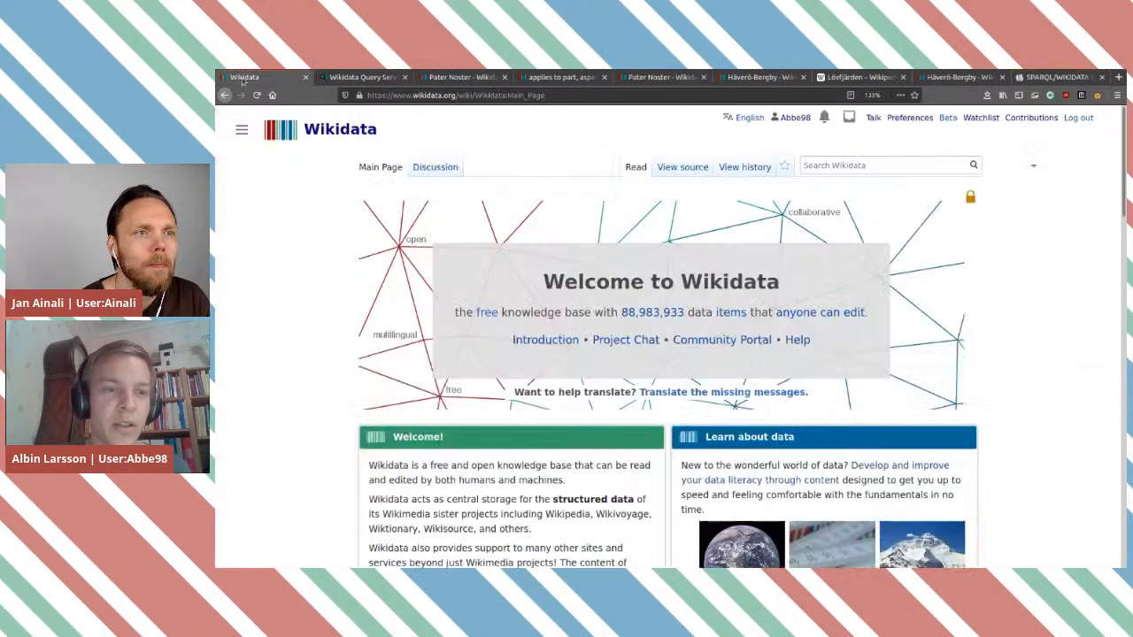
left_click(392, 79)
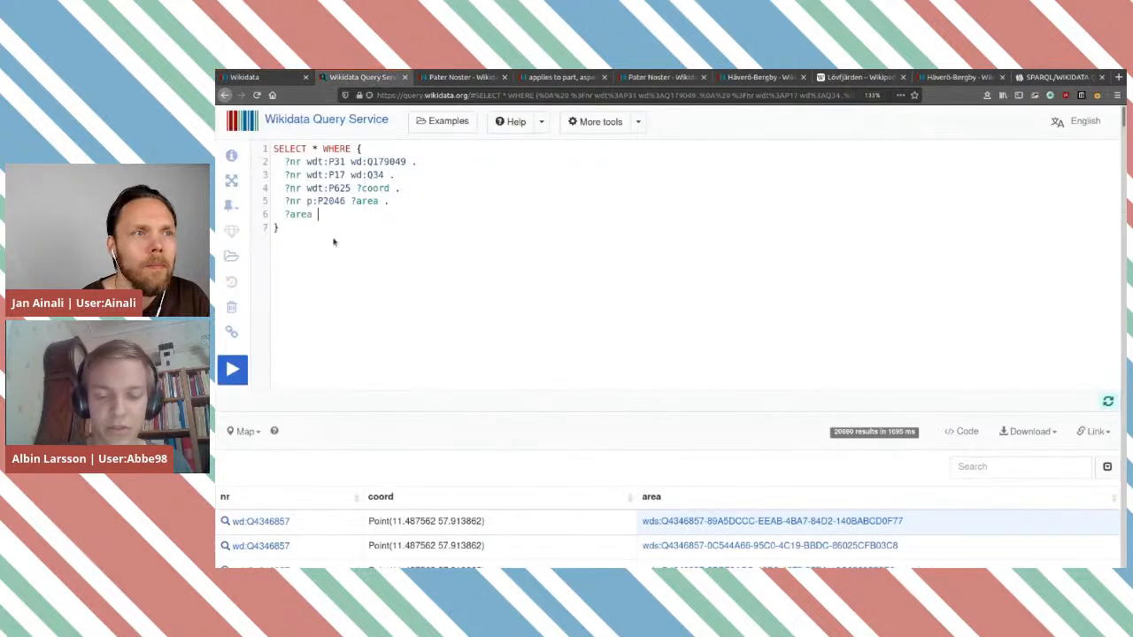
type(":P518")
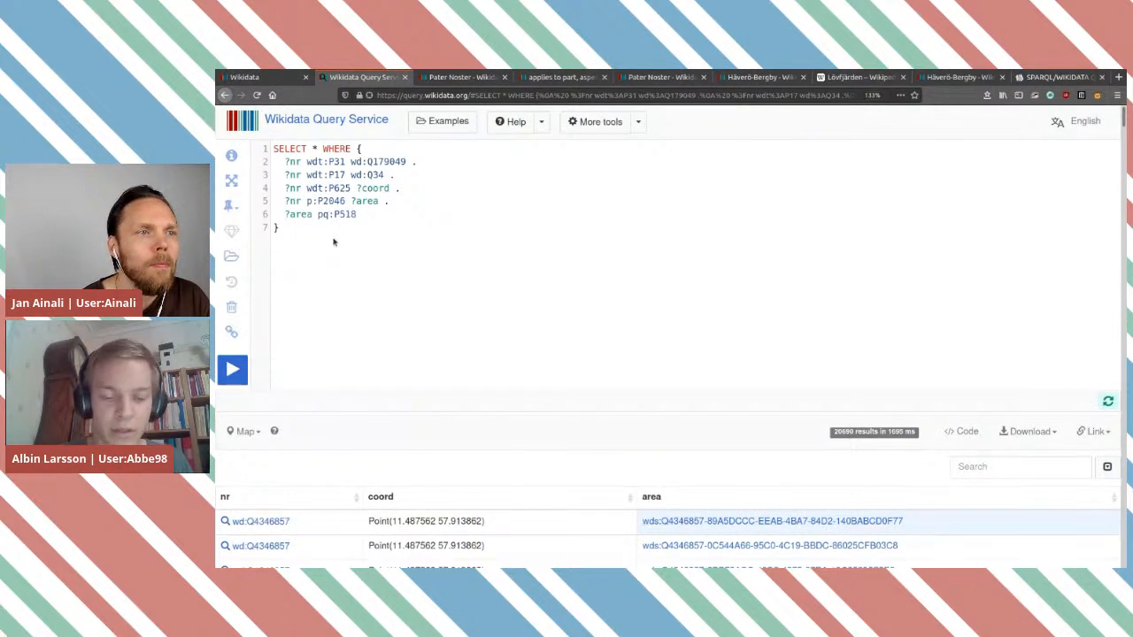
type("wd:")
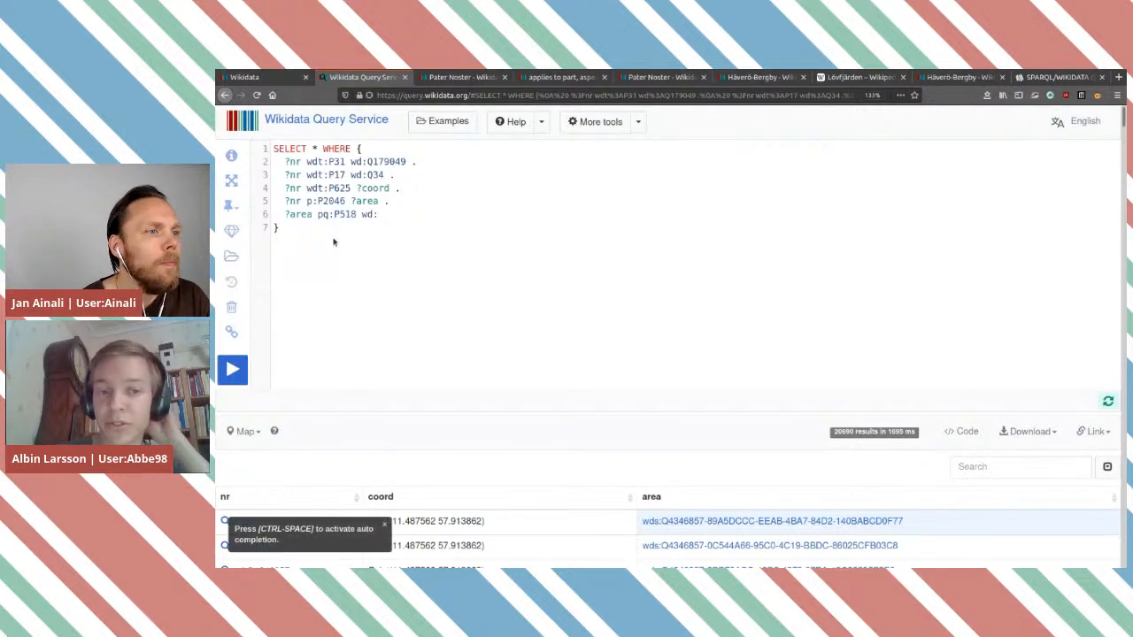
Step: Search the entity suggestions for "body", and copy the body of water identifier from the item linked in Pater Noster's area statement
key("ctrl+space")
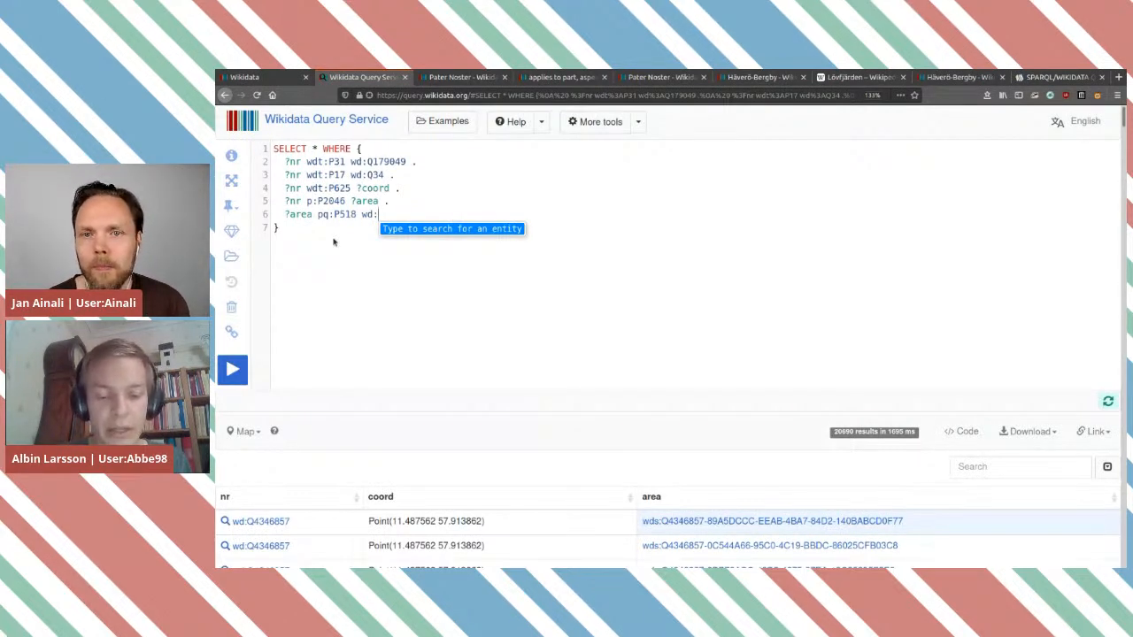
type("body")
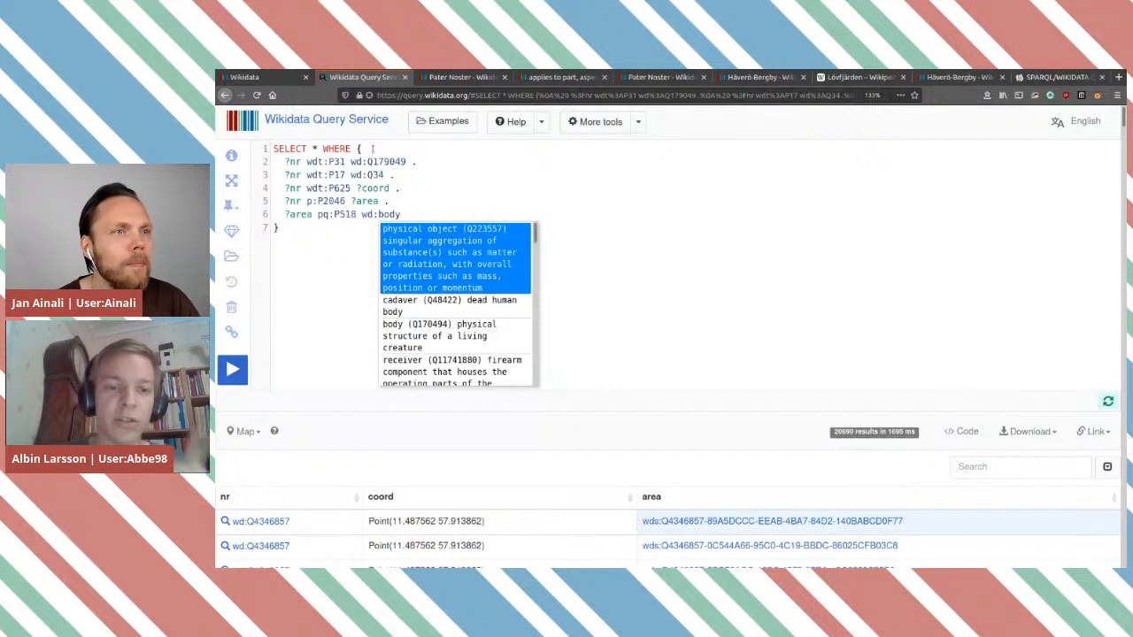
left_click(460, 78)
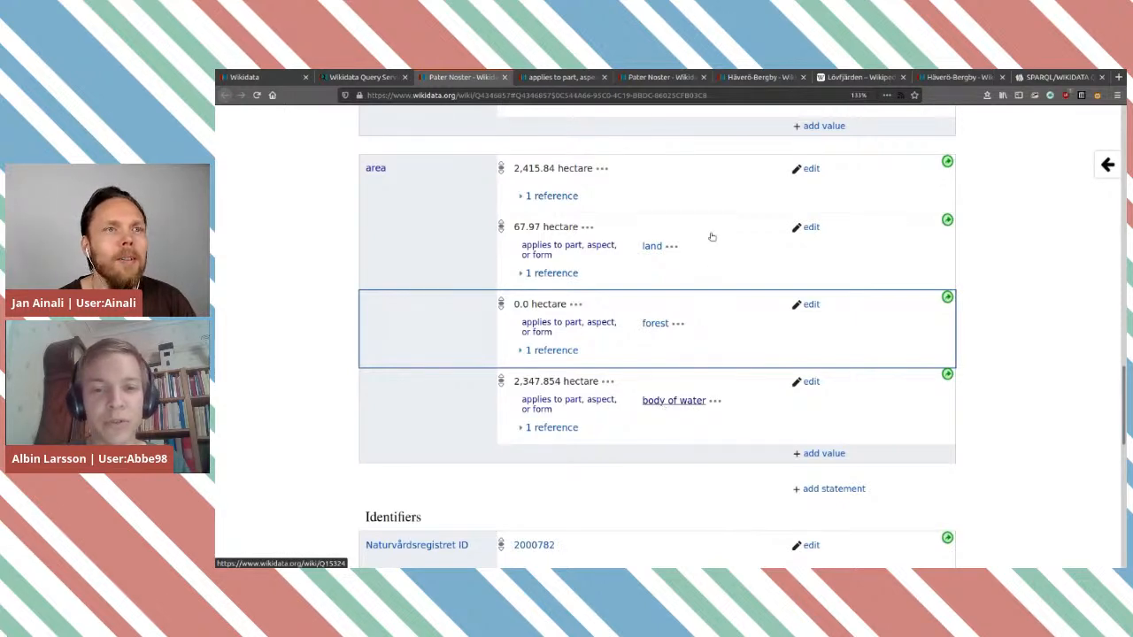
left_click(522, 78)
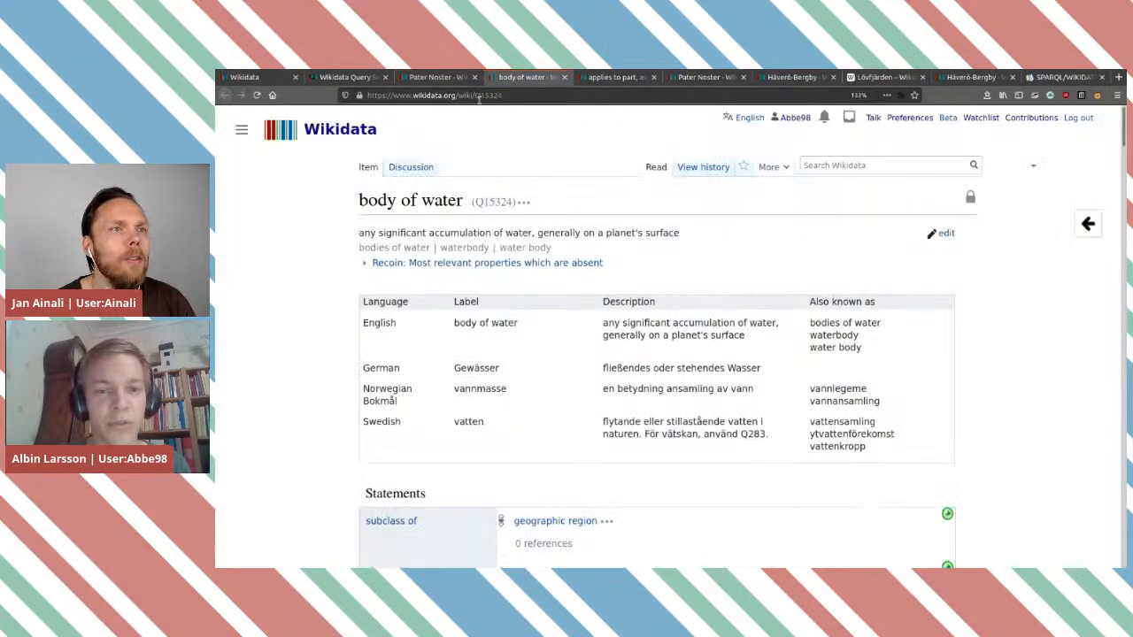
left_click(478, 96)
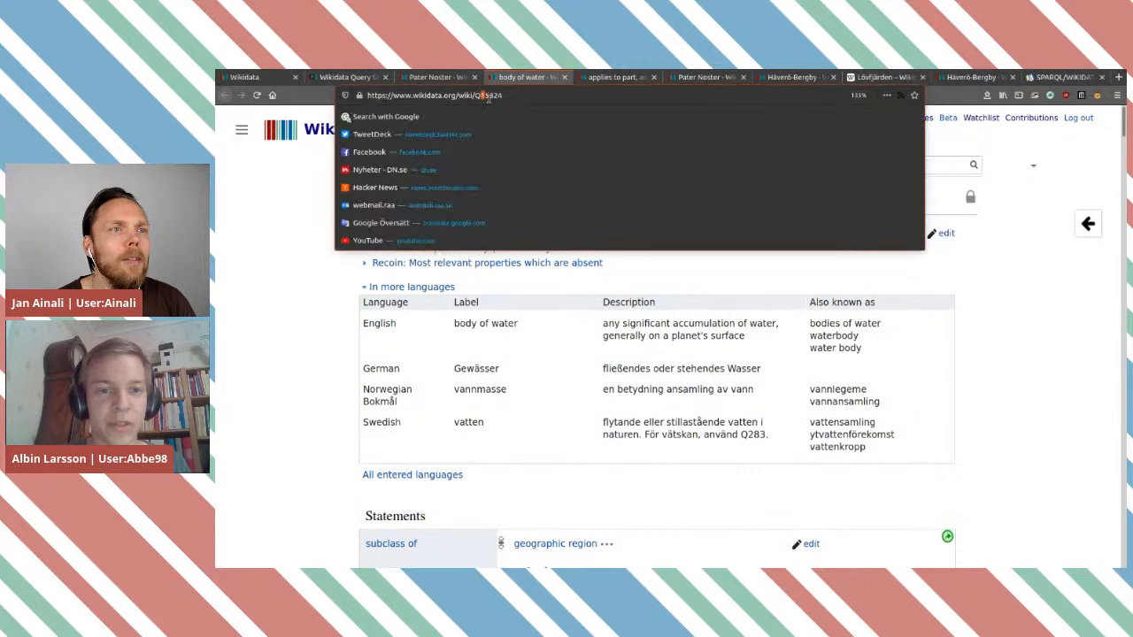
left_click(563, 77)
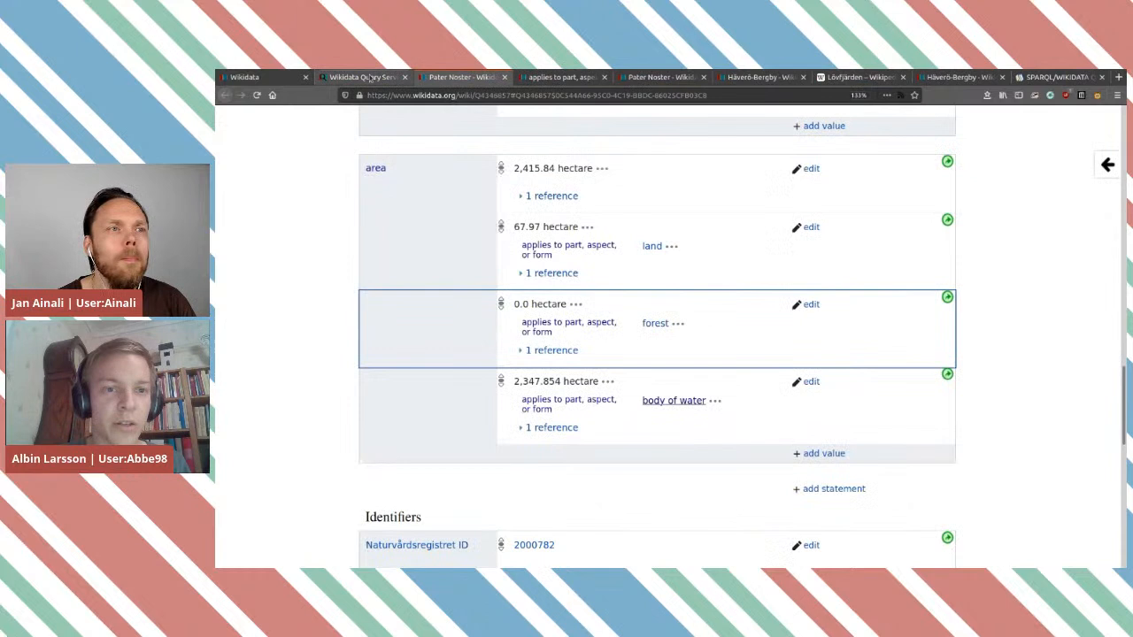
Step: Replace the "body" search text with Q15324, end the triple with a period and run the query
left_click(350, 77)
key("BackSpace")
key("BackSpace")
key("BackSpace")
key("BackSpace")
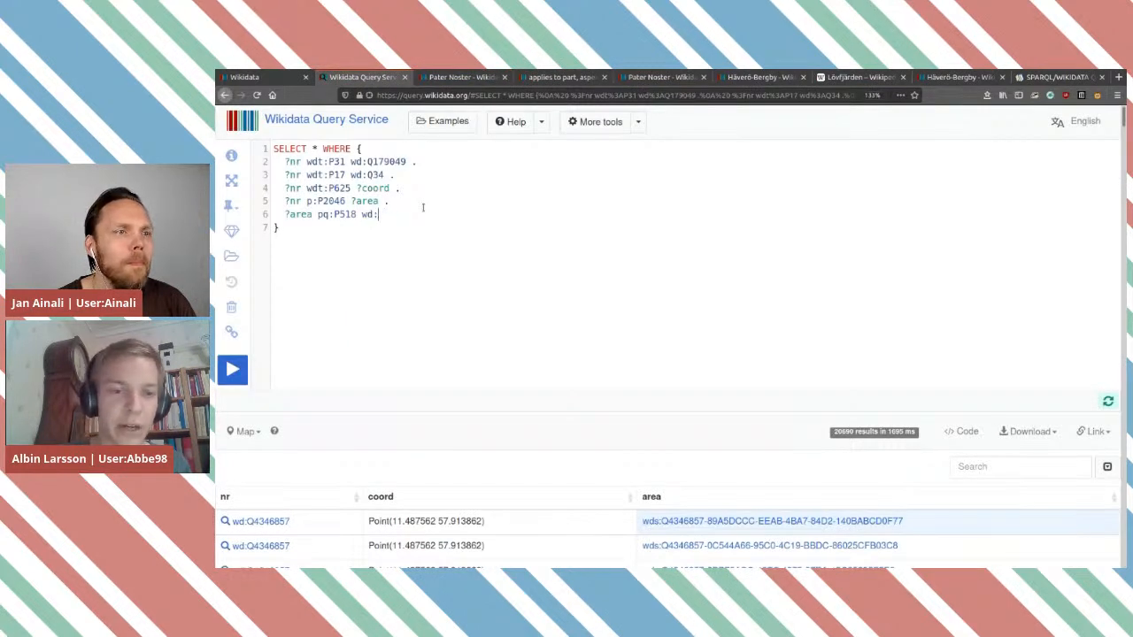
type("Q15324")
type(".")
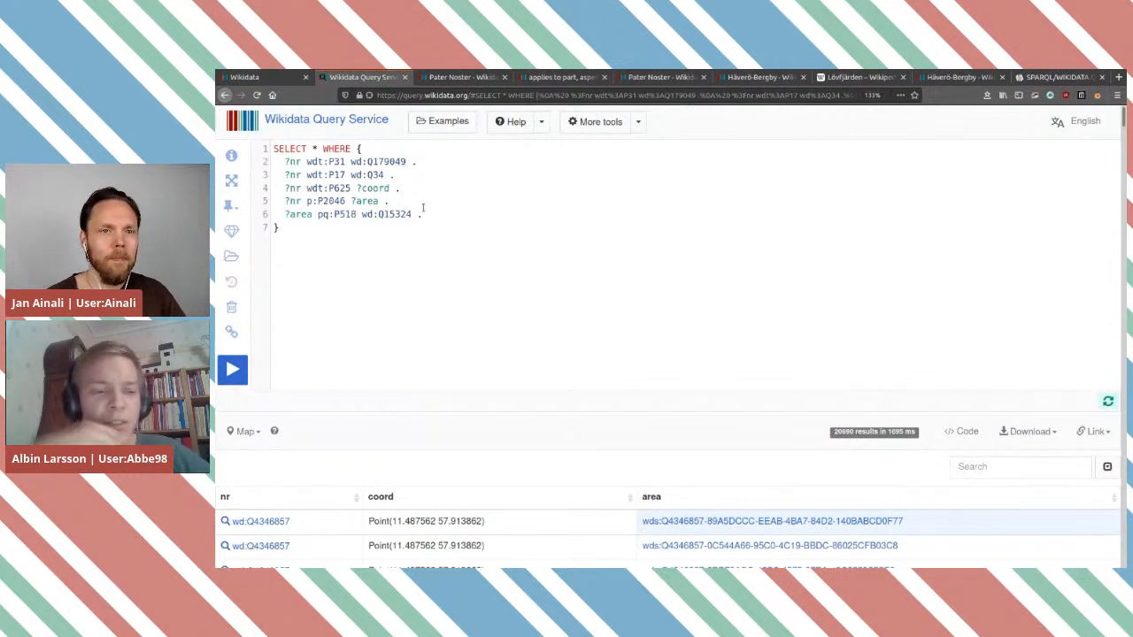
left_click(232, 369)
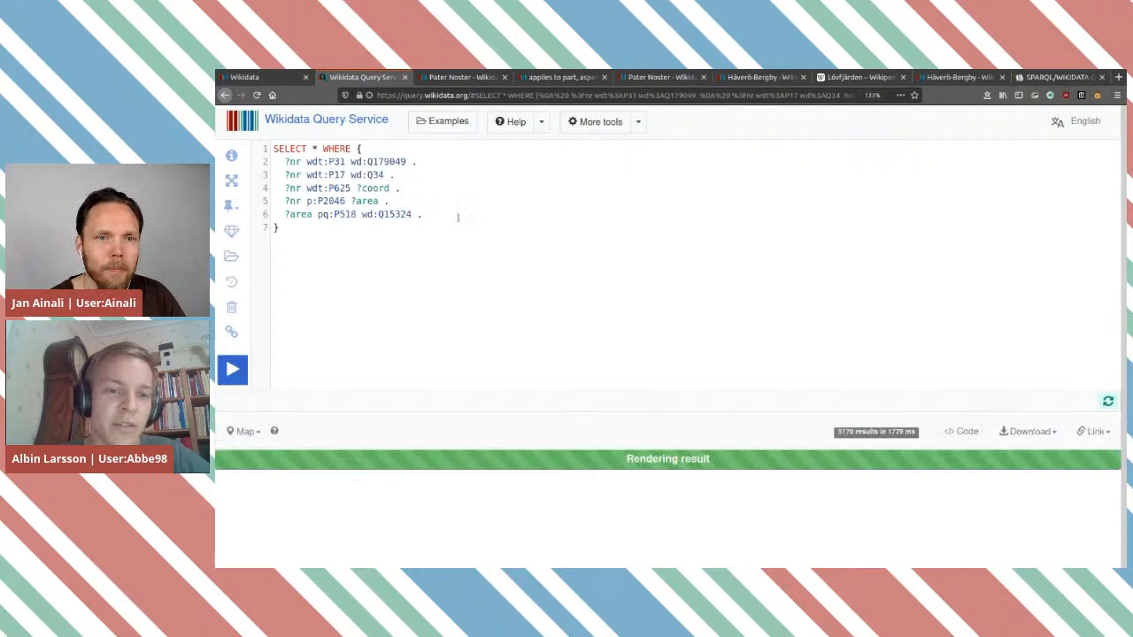
Step: Examine the query results for the water area qualifier and compare them with the query lines
scroll(549, 234, "down", 3)
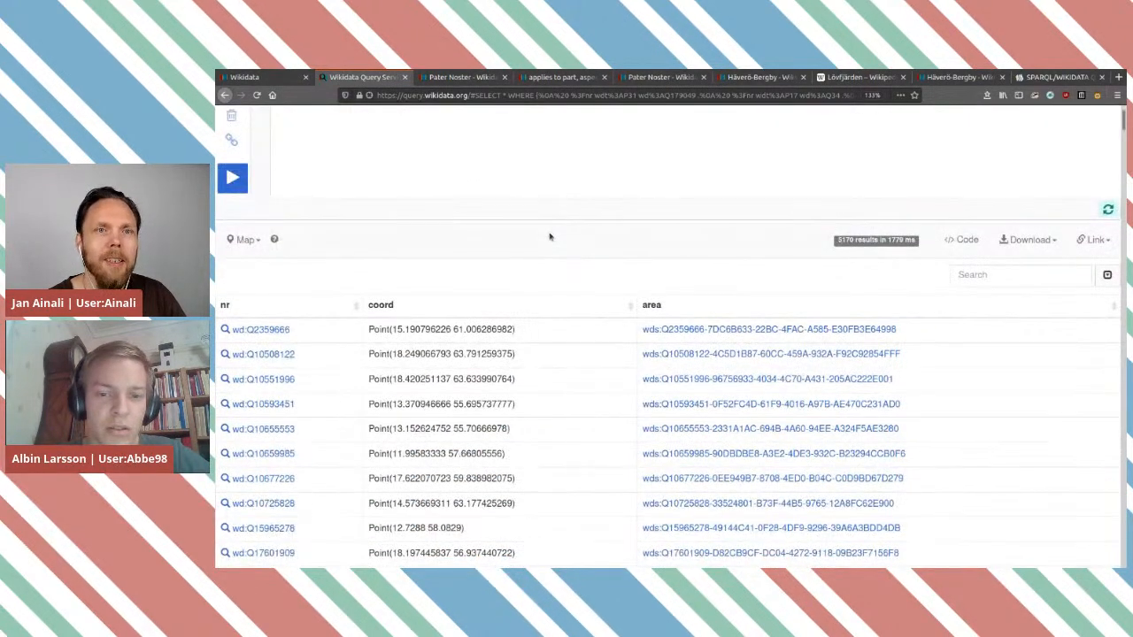
scroll(549, 234, "up", 3)
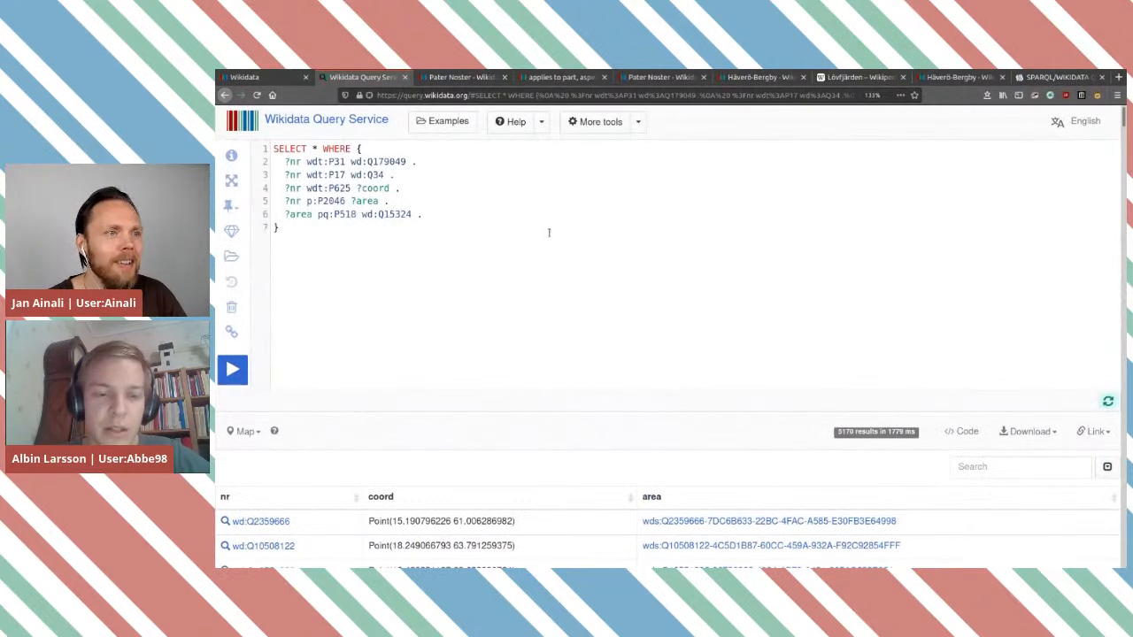
scroll(485, 224, "down", 3)
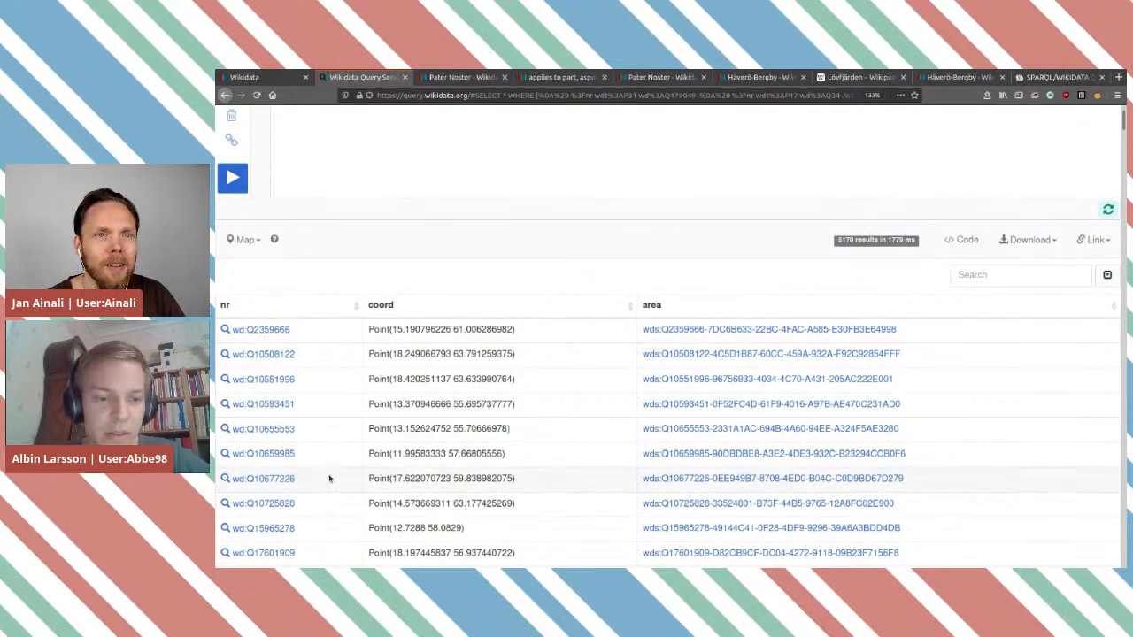
scroll(365, 361, "up", 1)
scroll(366, 362, "up", 3)
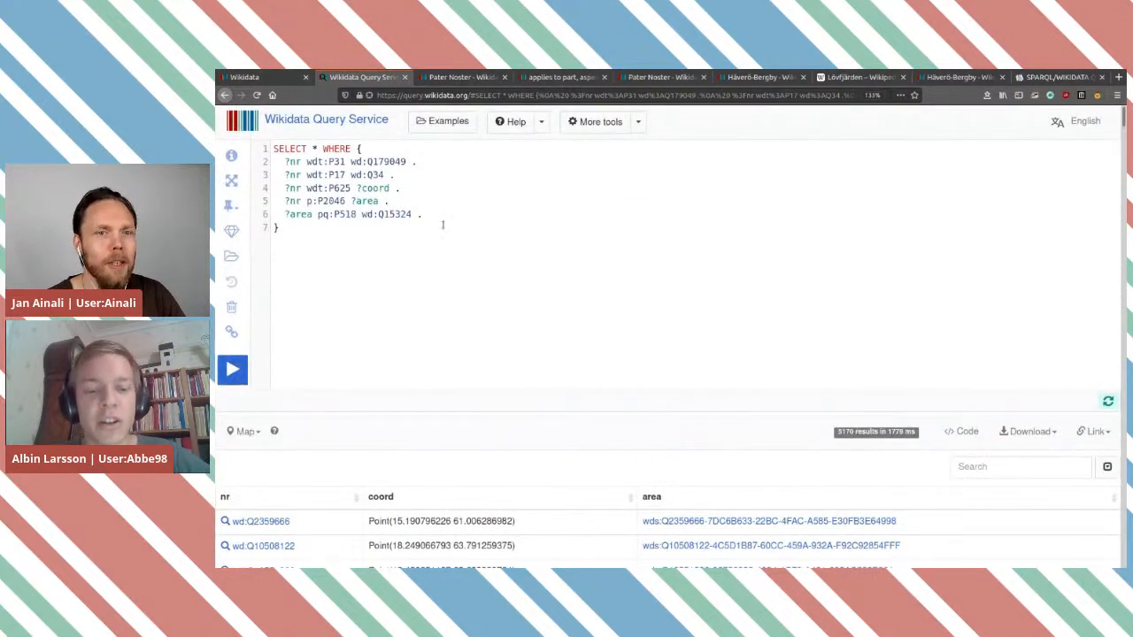
scroll(443, 224, "down", 4)
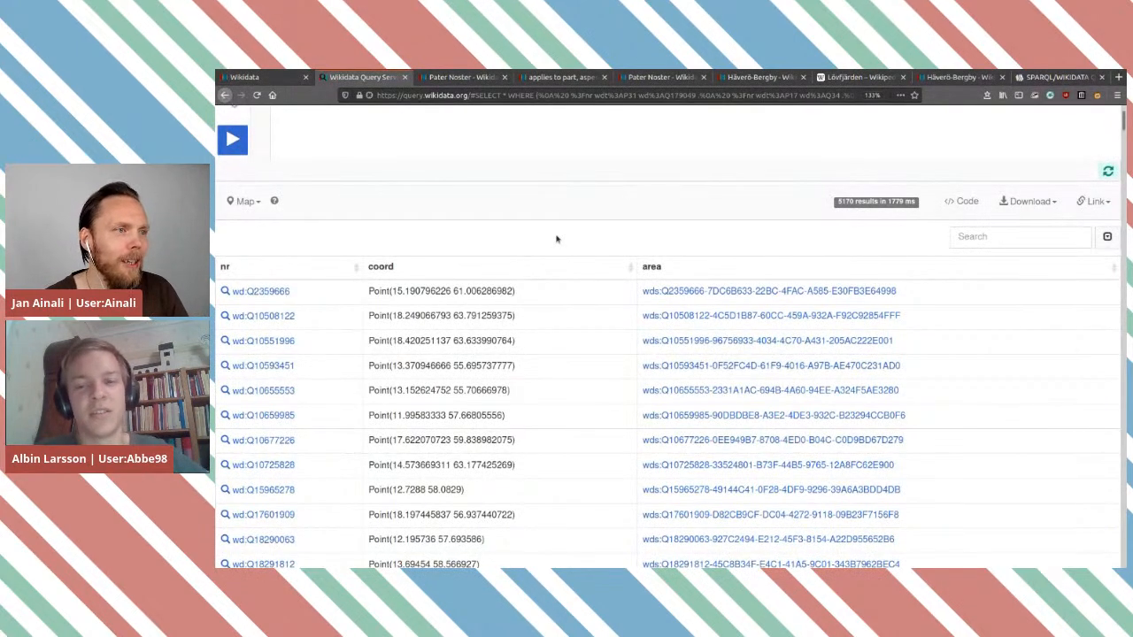
scroll(556, 238, "up", 4)
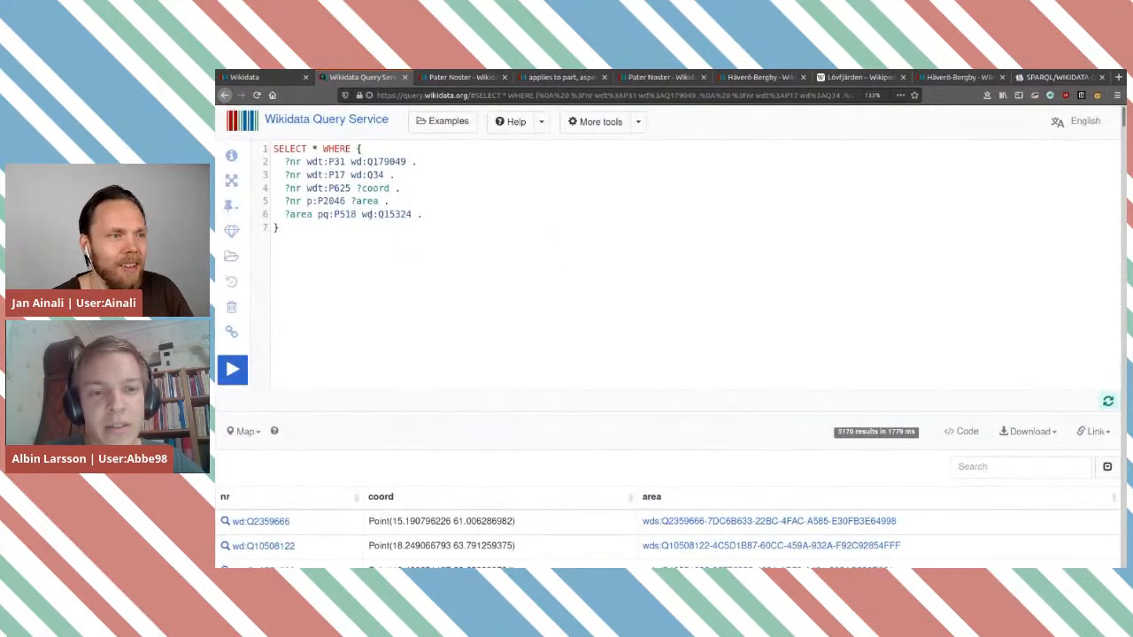
mouse_move(390, 215)
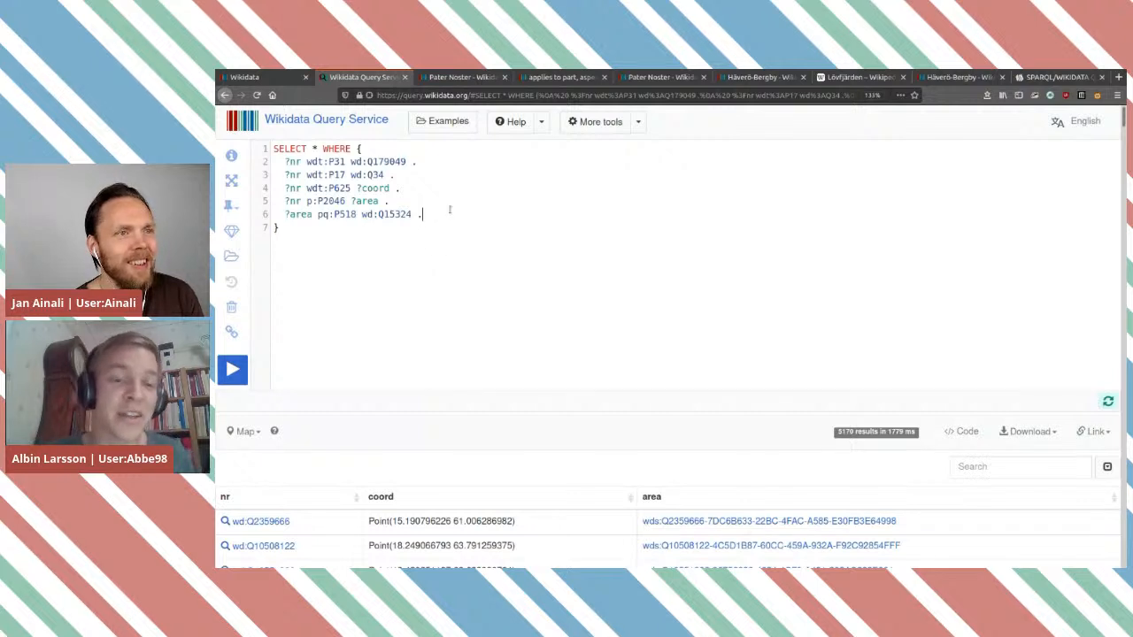
Step: Start another triple below the P518 line with ?area as its subject
key("Return")
type("?a")
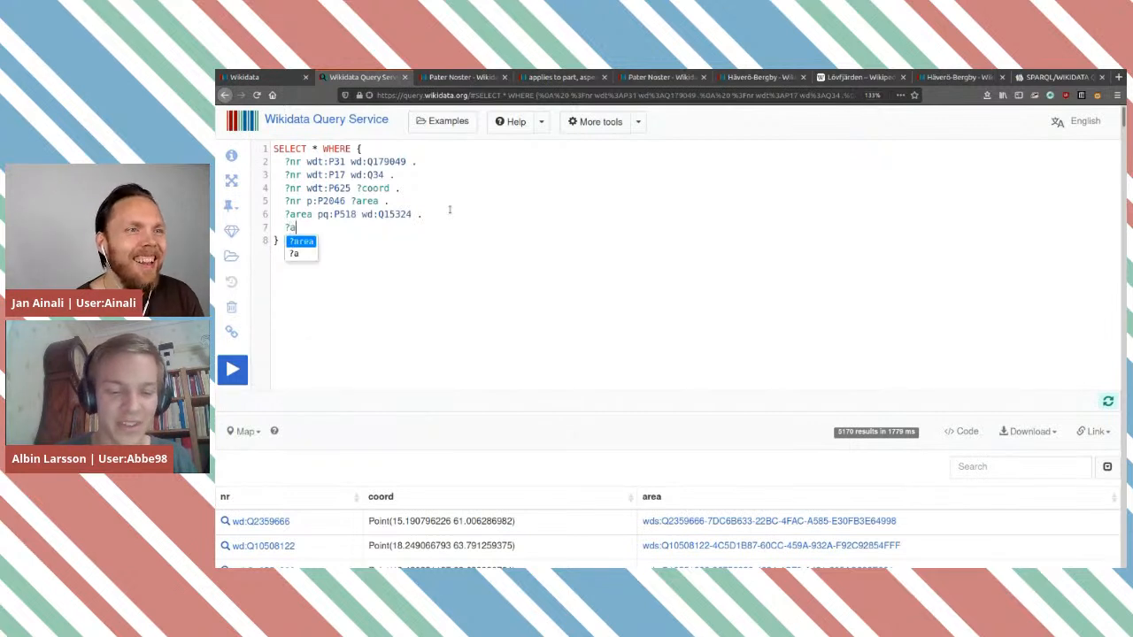
type("rea")
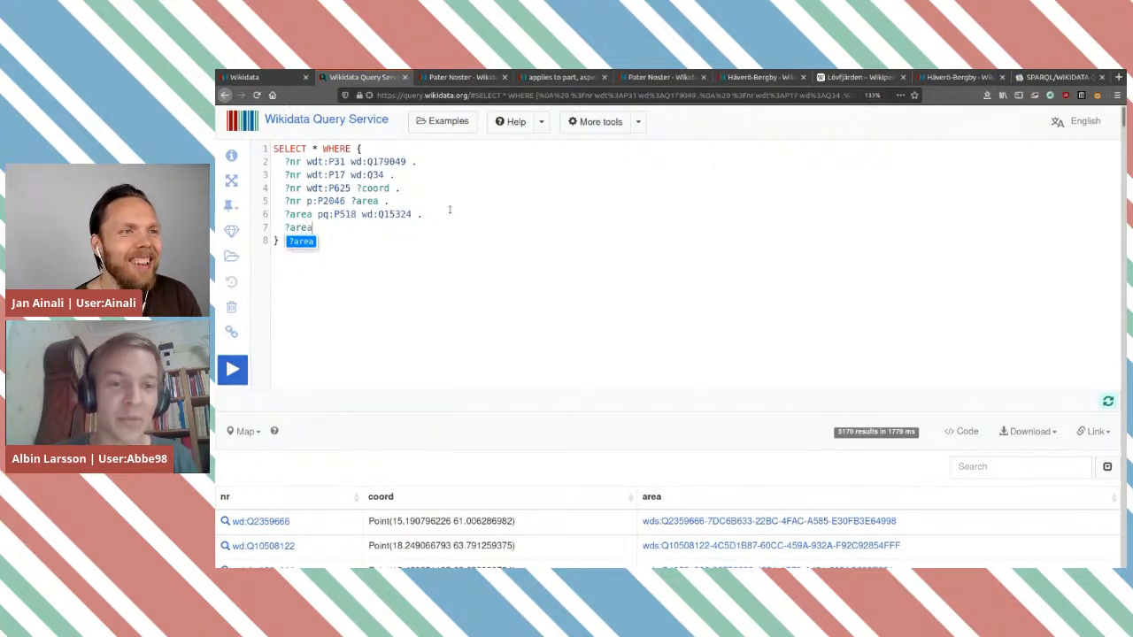
Step: Inspect the hectare values and their applies-to-part qualifiers in Pater Noster's area statements
left_click(452, 78)
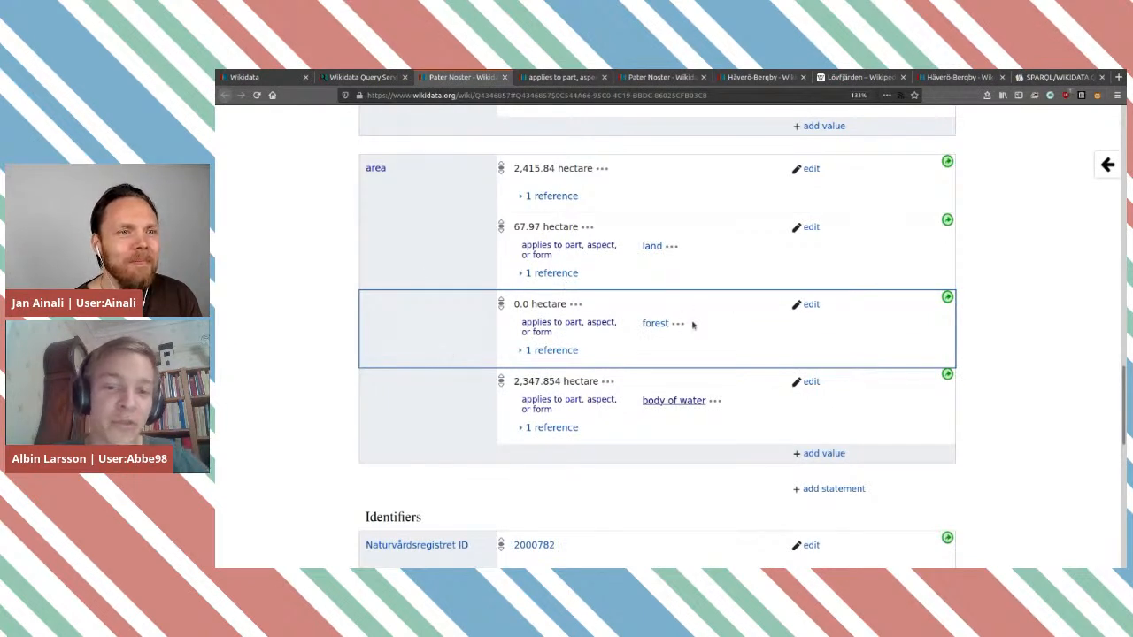
left_click_drag(680, 324, 604, 325)
left_click_drag(697, 425, 582, 401)
left_click(461, 310)
left_click_drag(513, 303, 568, 304)
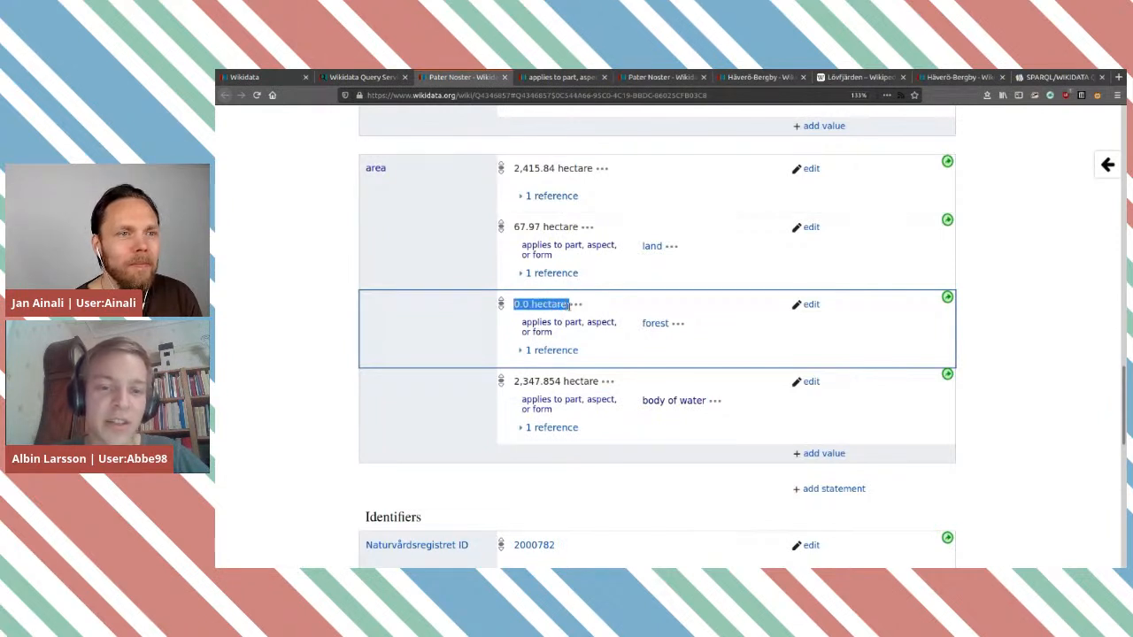
left_click(742, 315)
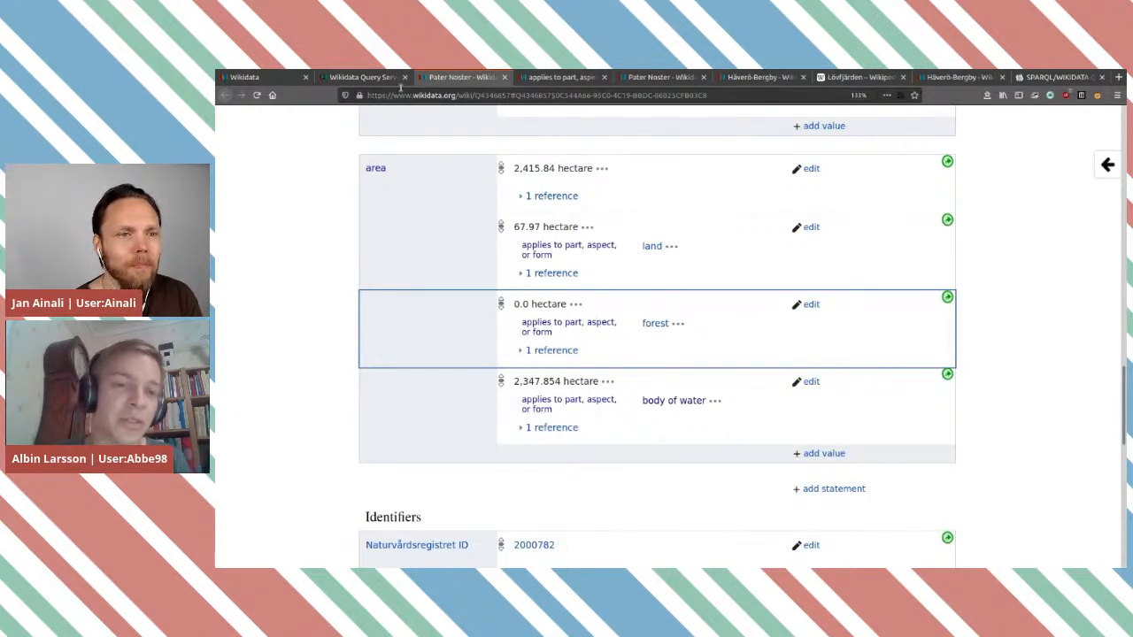
Step: Back in the query, try to complete the last ?area triple with ps:P518 ?size and run it
left_click(350, 80)
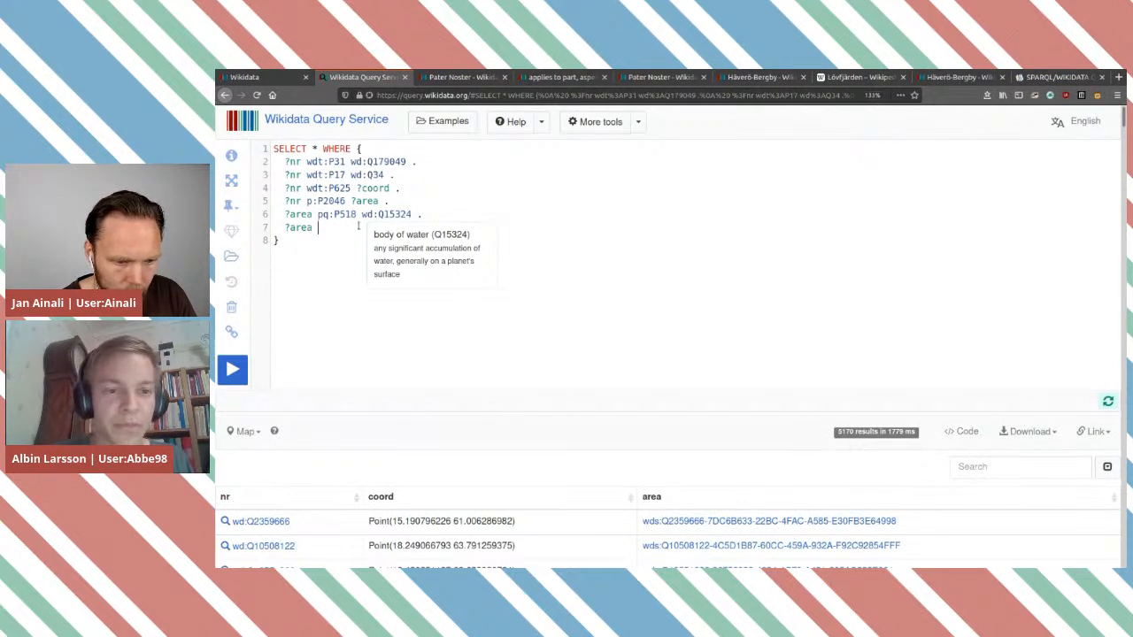
type("ps:")
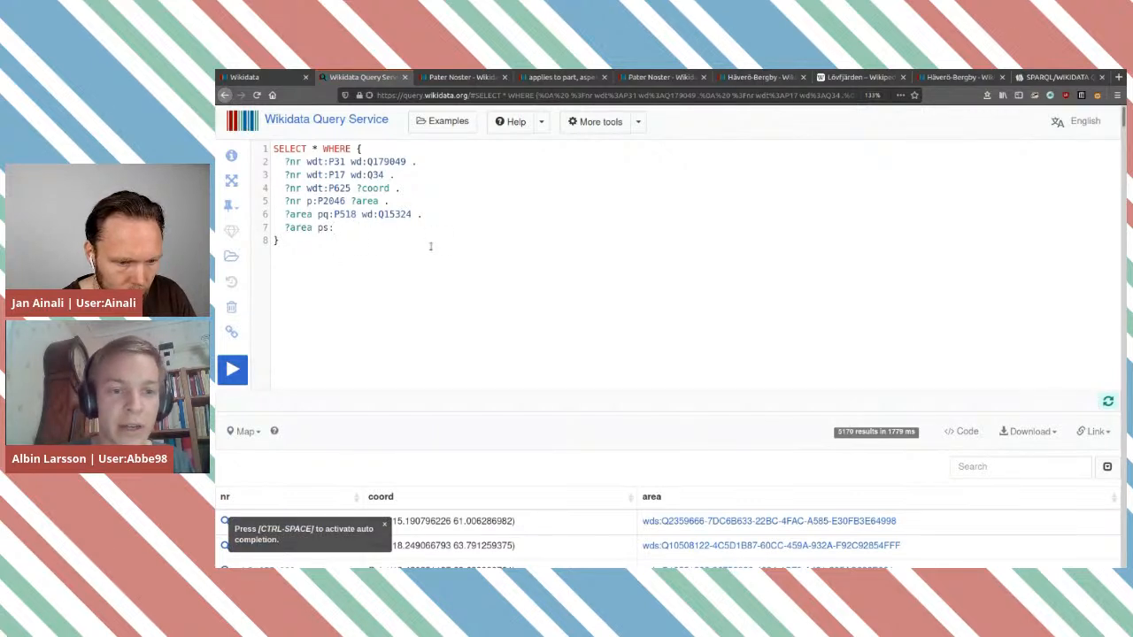
key("BackSpace")
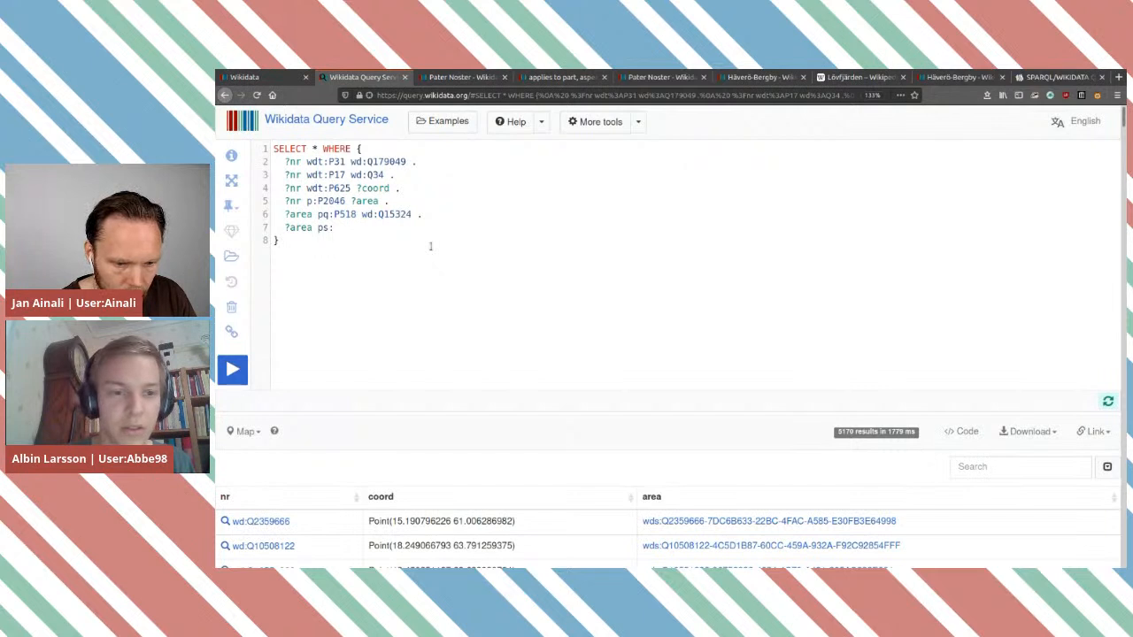
mouse_move(345, 214)
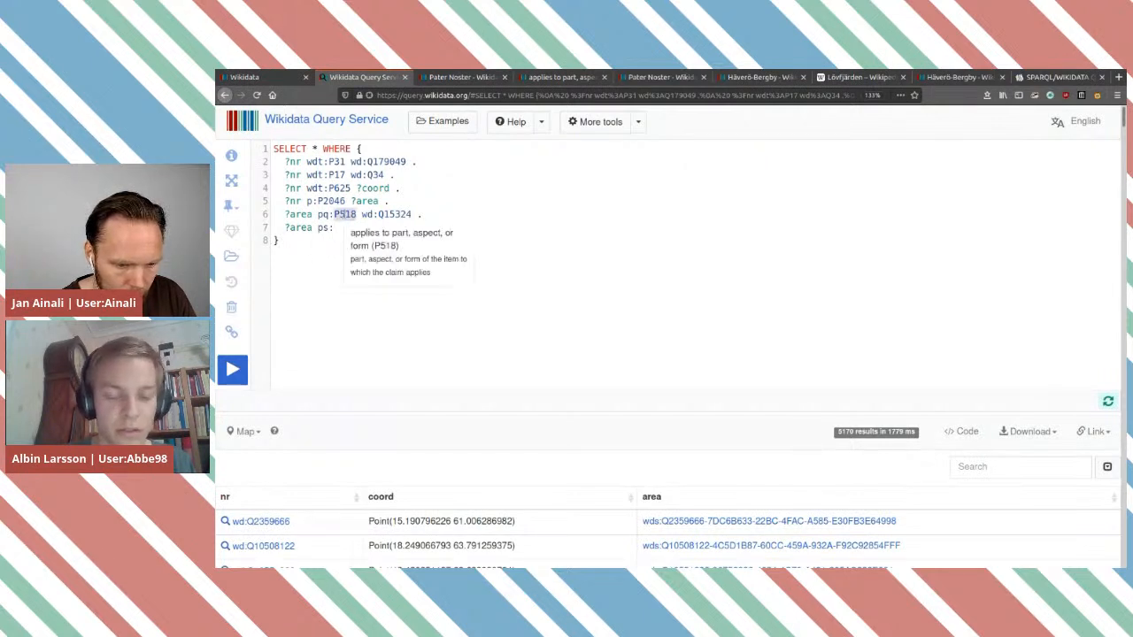
type("P518")
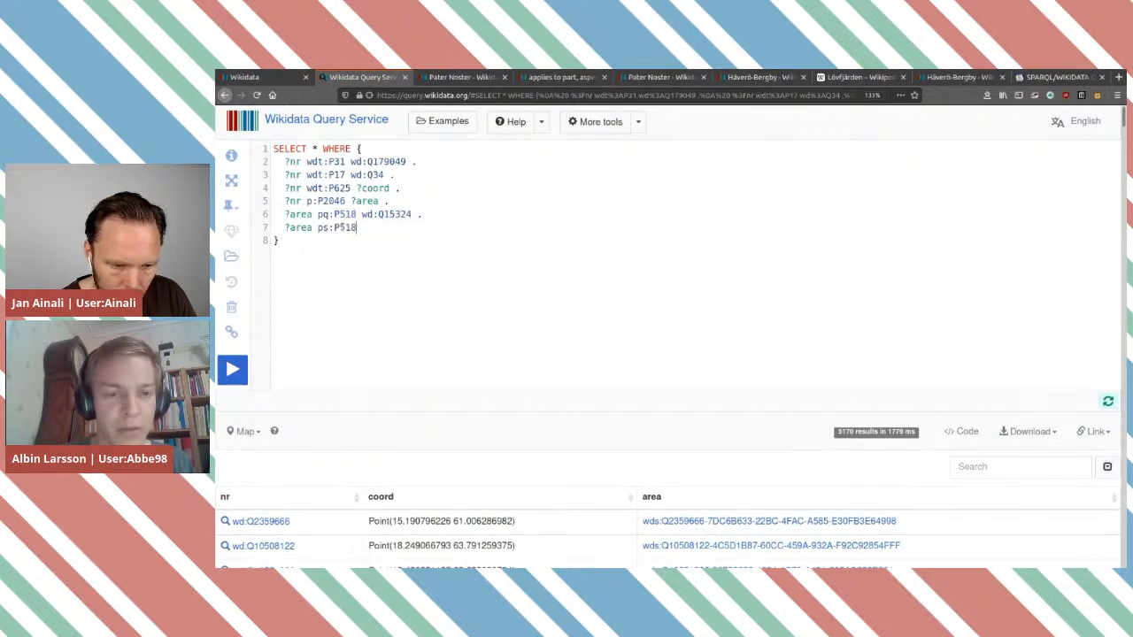
mouse_move(367, 233)
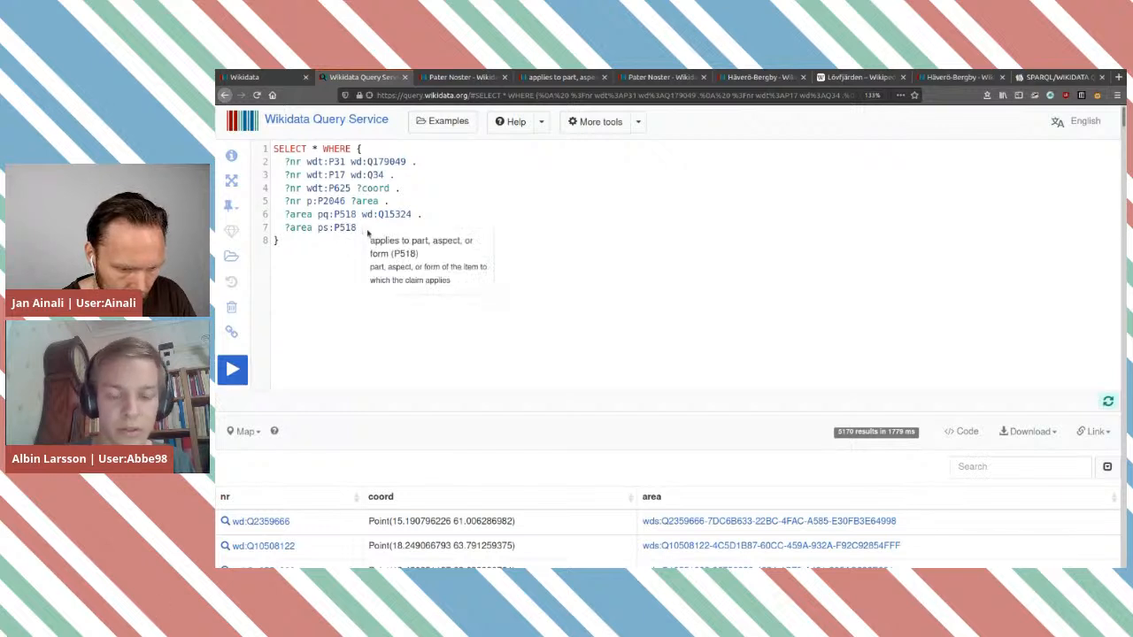
type("?")
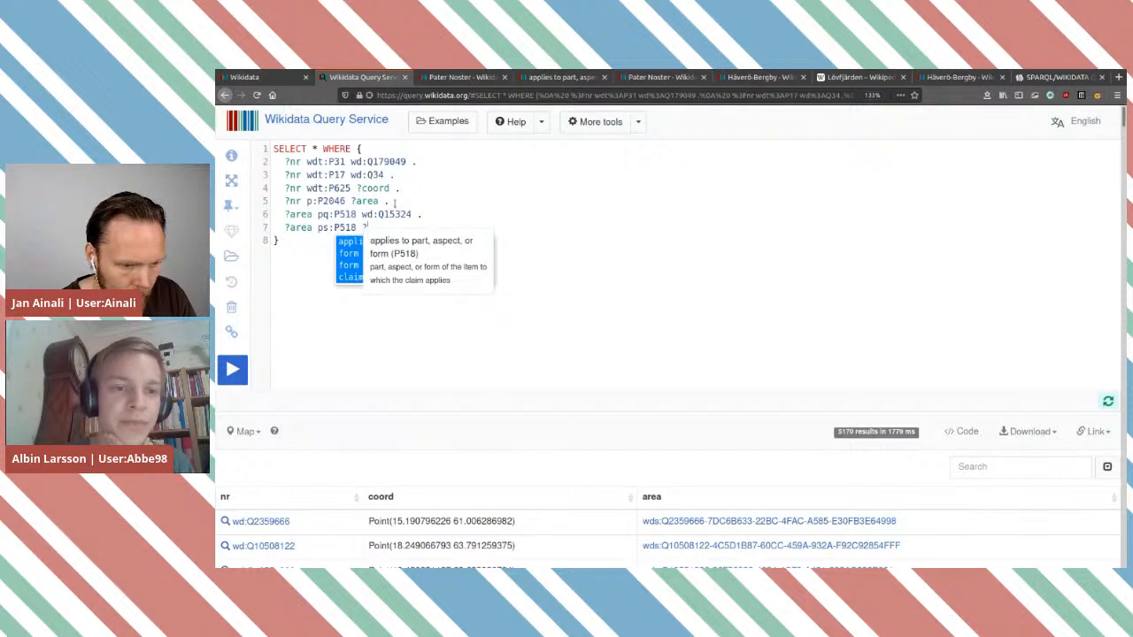
left_click(397, 200)
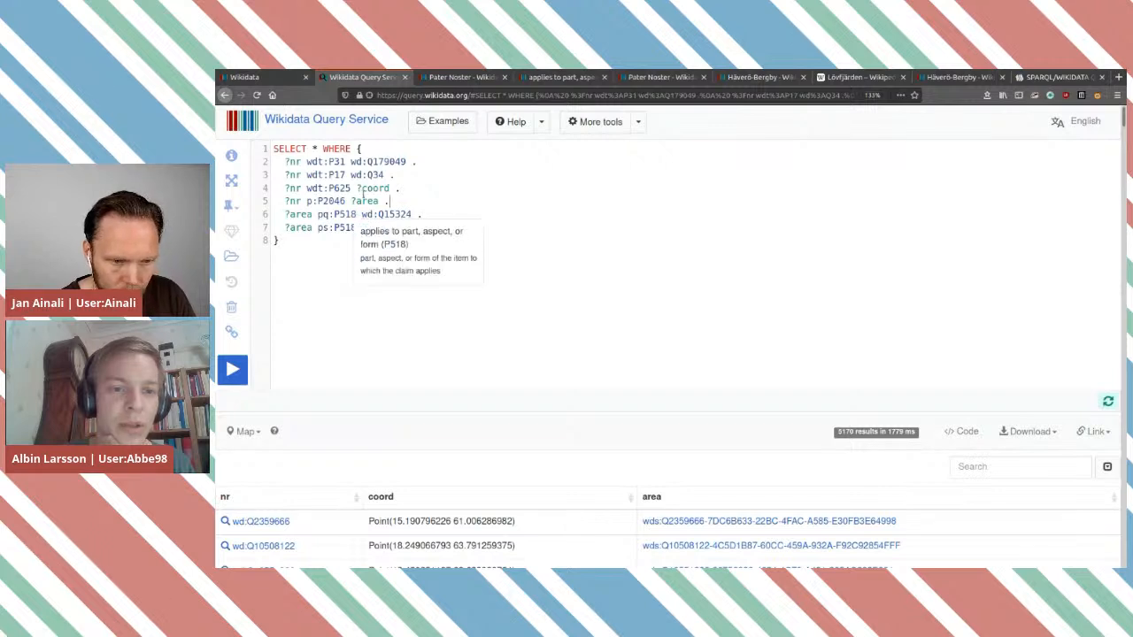
type("?")
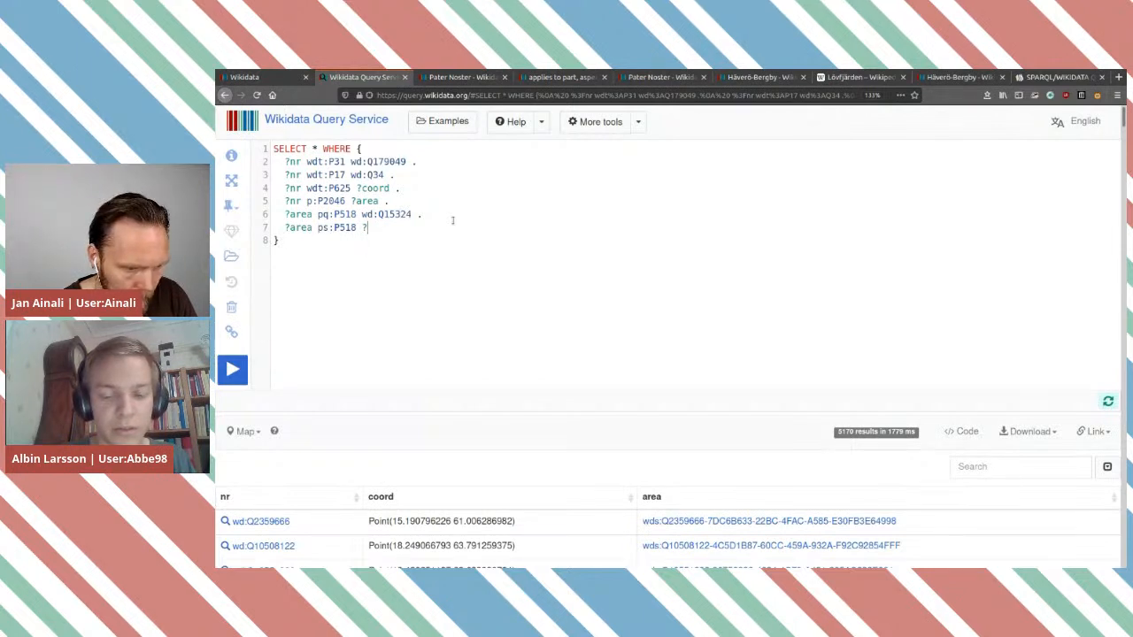
type("size")
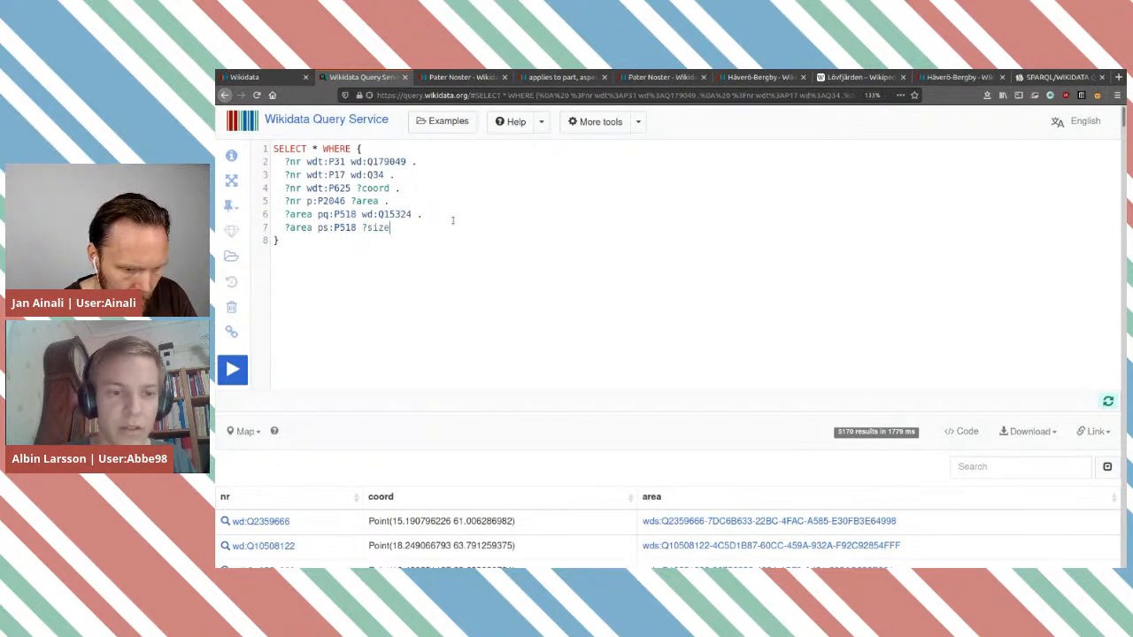
left_click(240, 371)
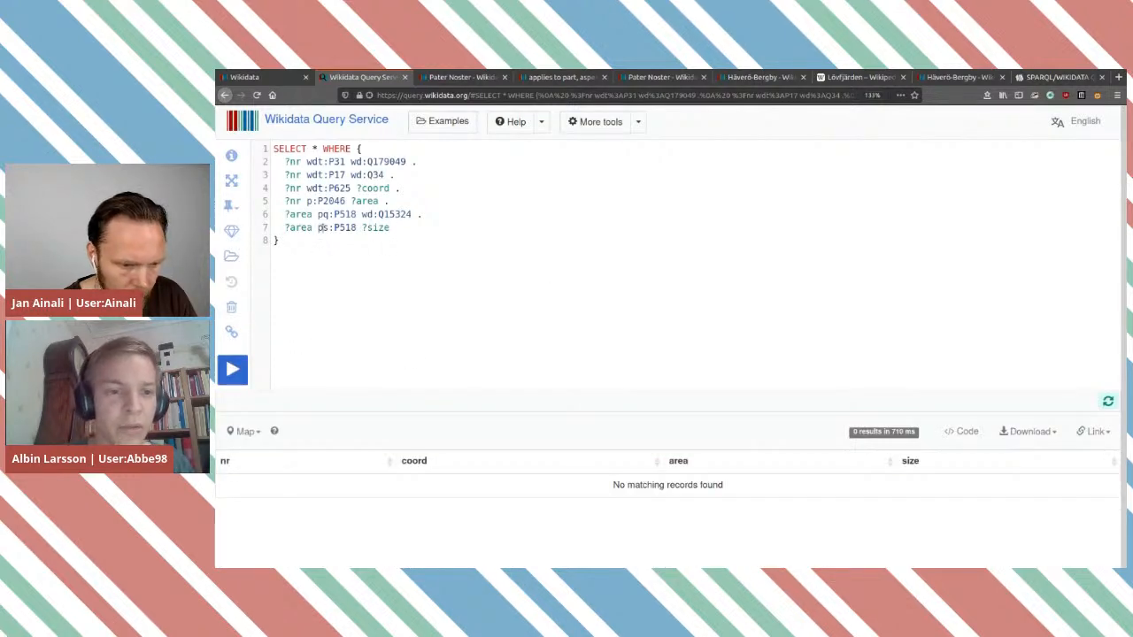
Step: Read the Wikibooks explanation of the p:, ps: and pq: prefixes and compare it with the area lines in the query
left_click(1057, 77)
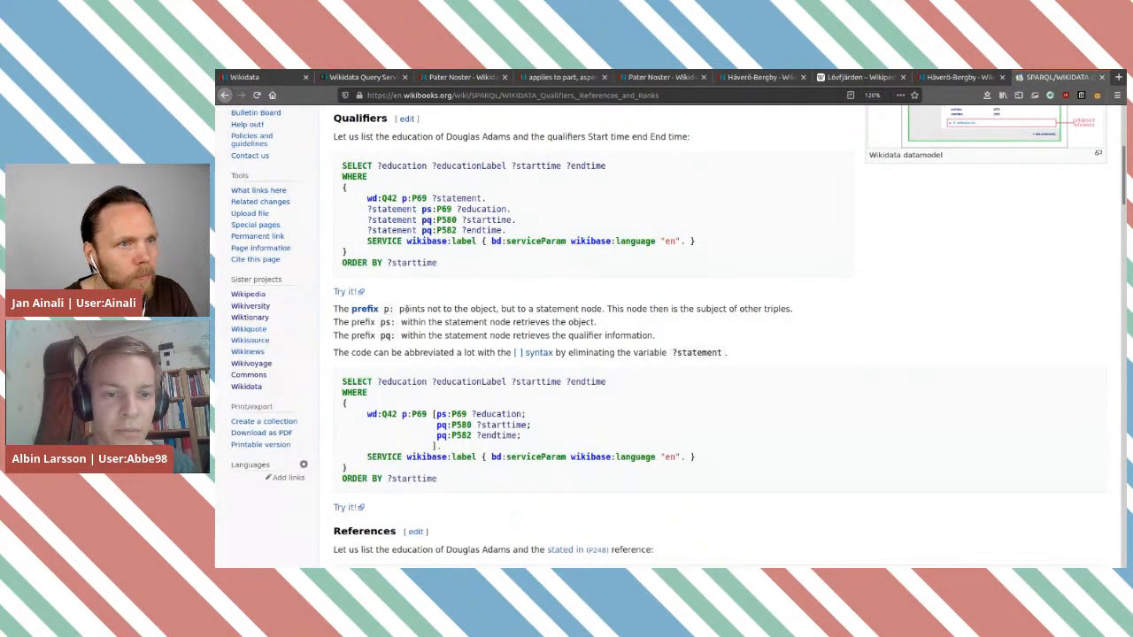
left_click_drag(401, 322, 609, 330)
left_click(617, 329)
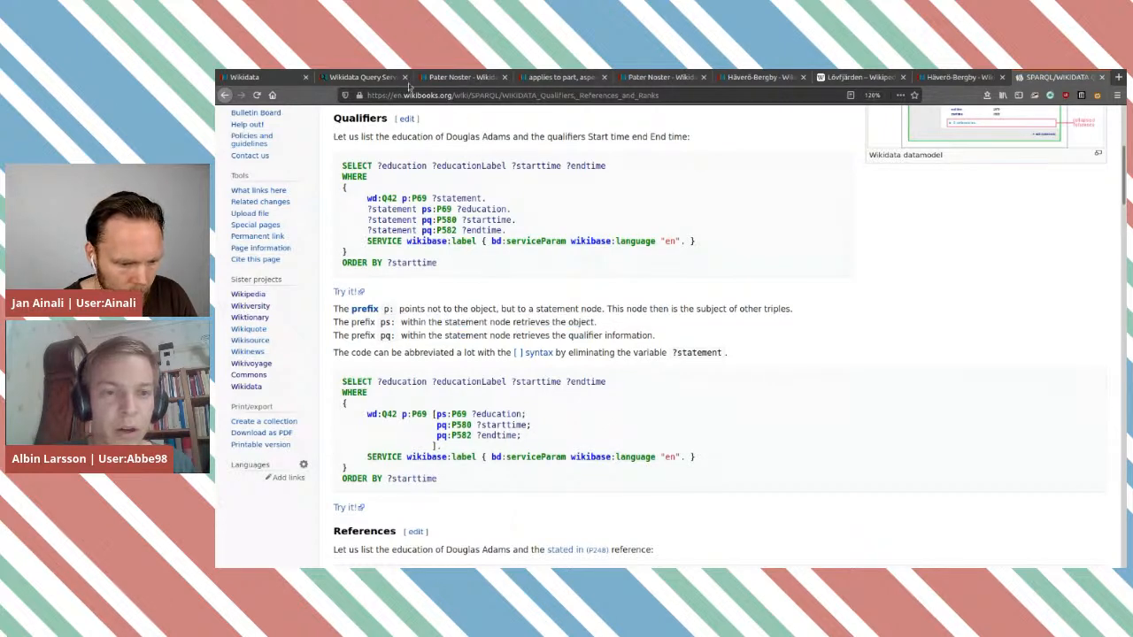
left_click(347, 78)
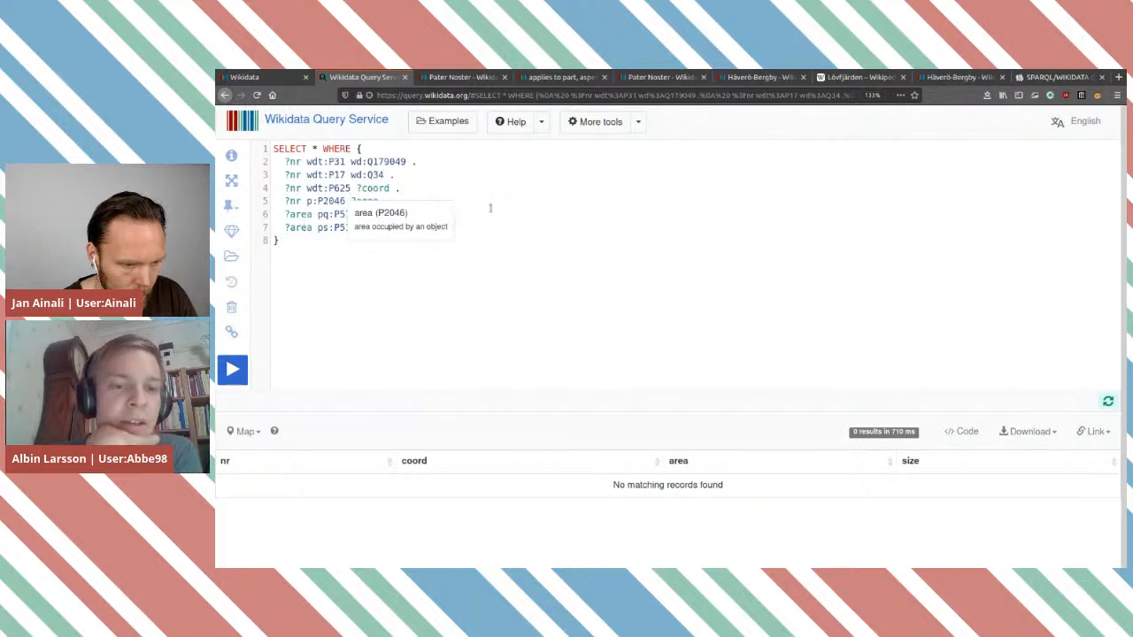
mouse_move(398, 214)
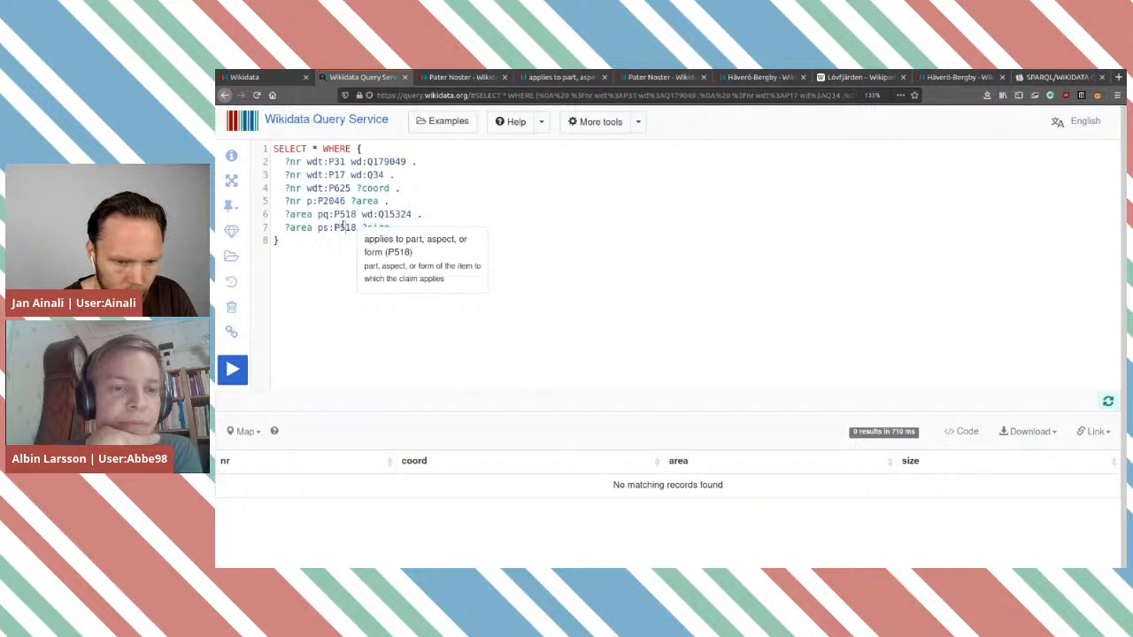
left_click(389, 230)
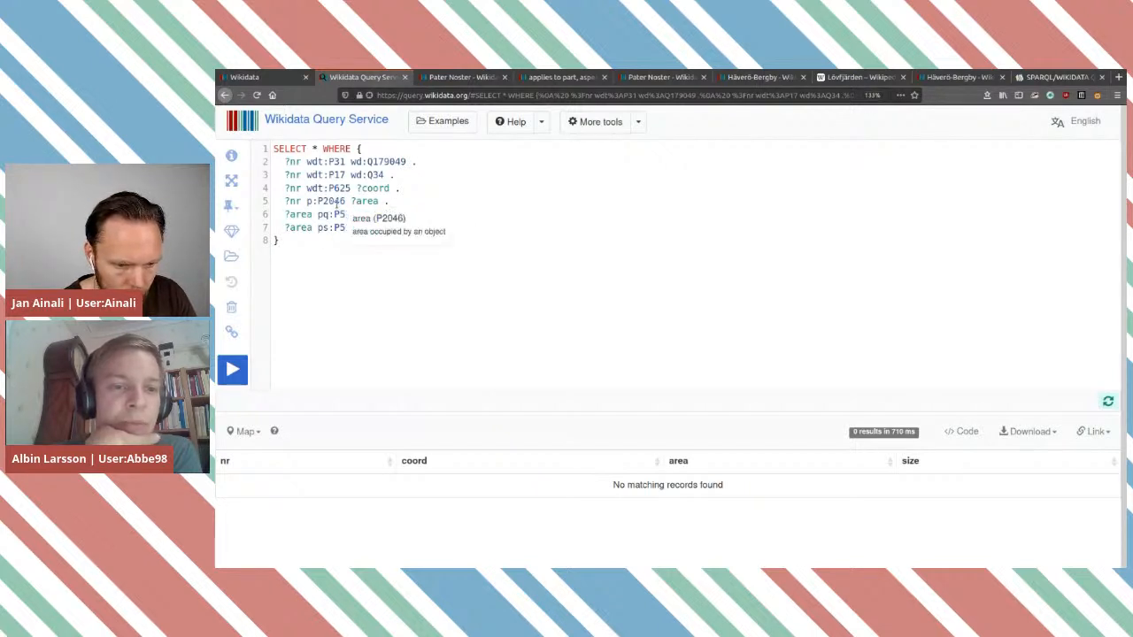
Step: Study how the Wikibooks qualifiers example uses ?statement and ?education in its ps: and pq: triples
left_click(1055, 77)
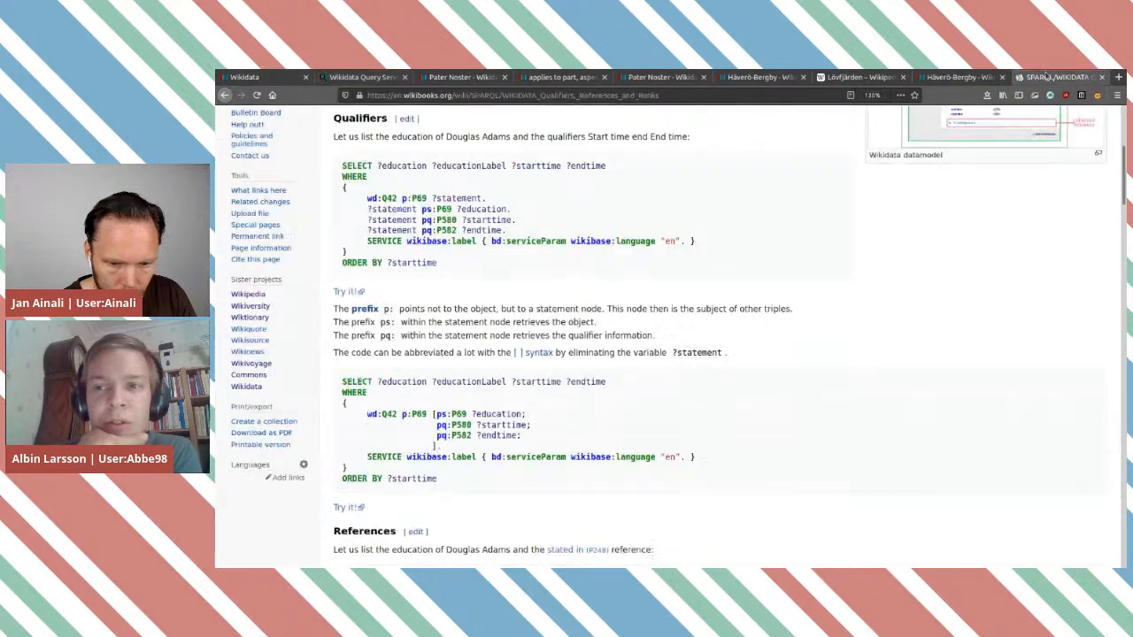
double_click(404, 219)
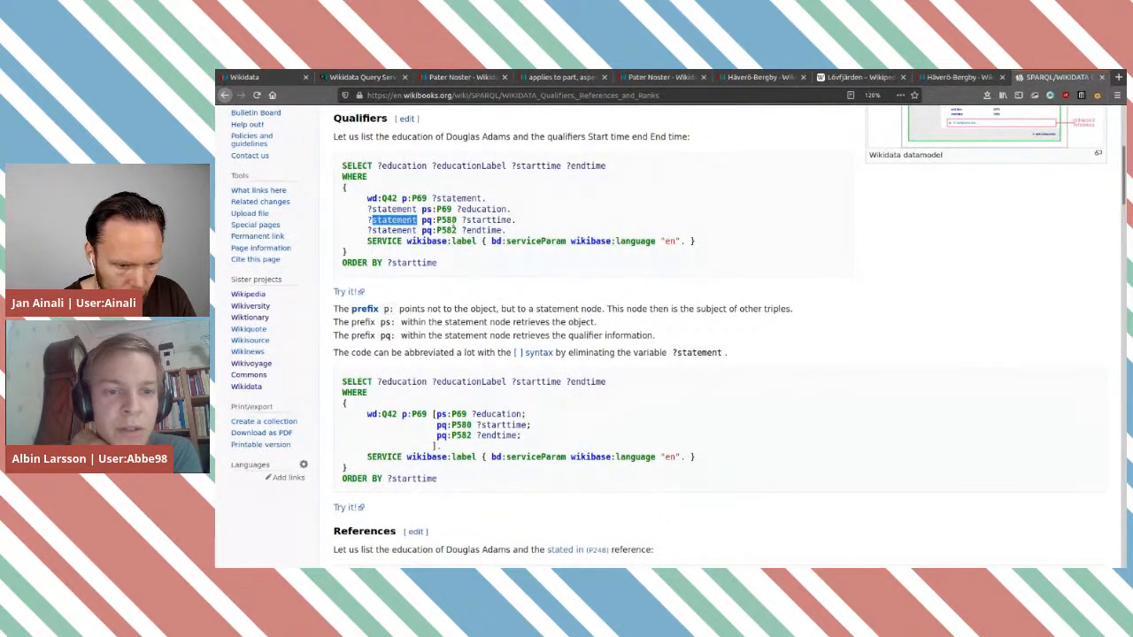
double_click(482, 209)
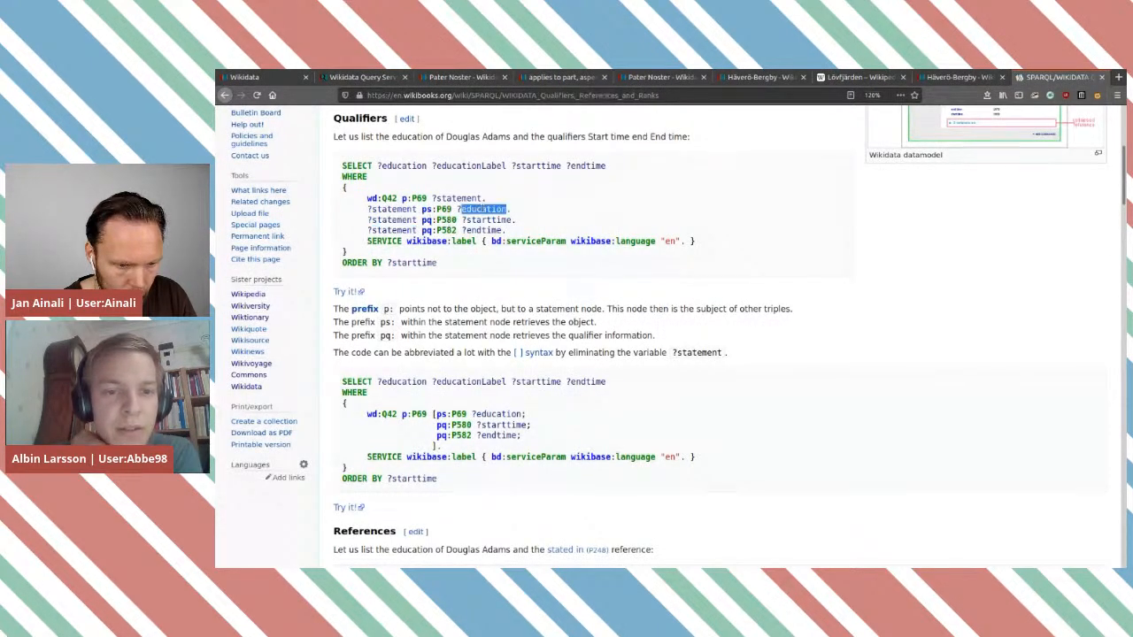
left_click(545, 213)
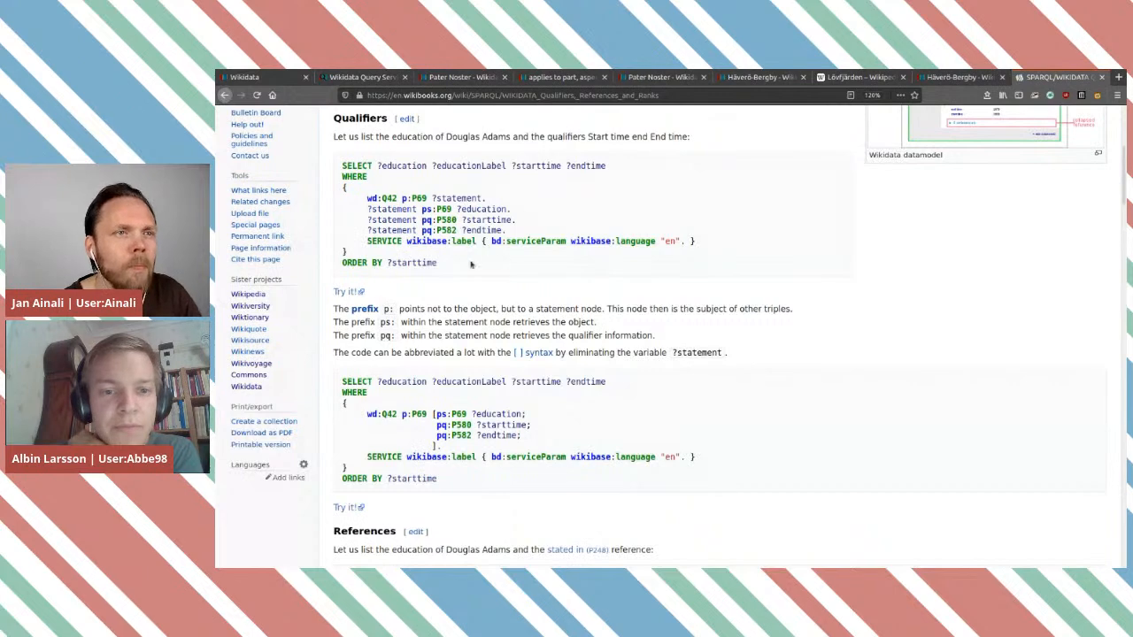
scroll(401, 327, "down", 1)
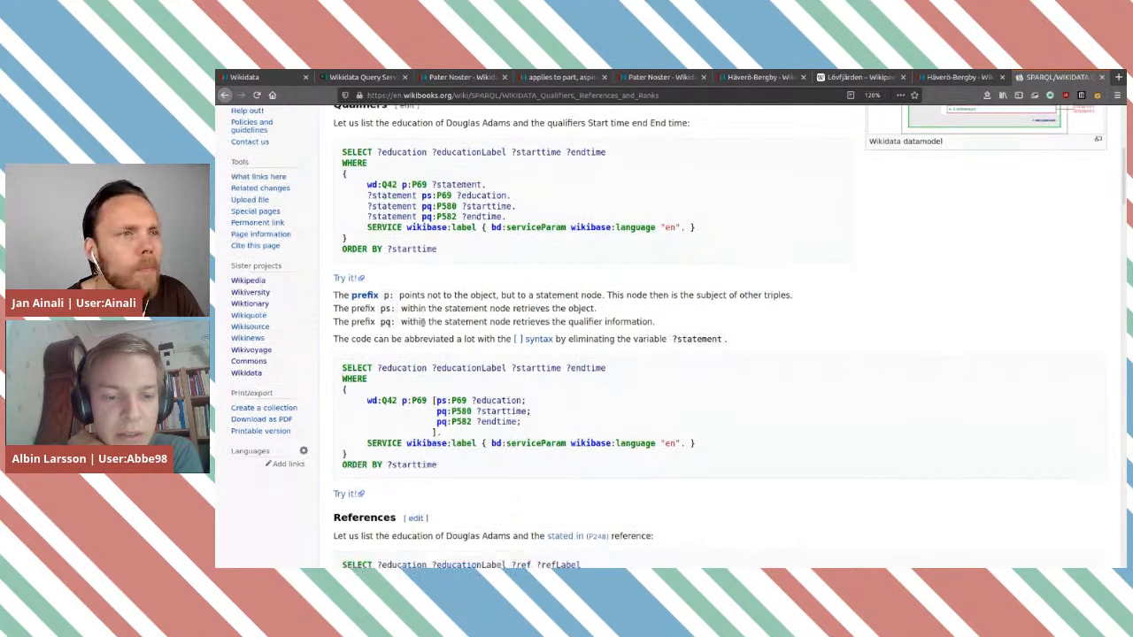
scroll(486, 359, "up", 2)
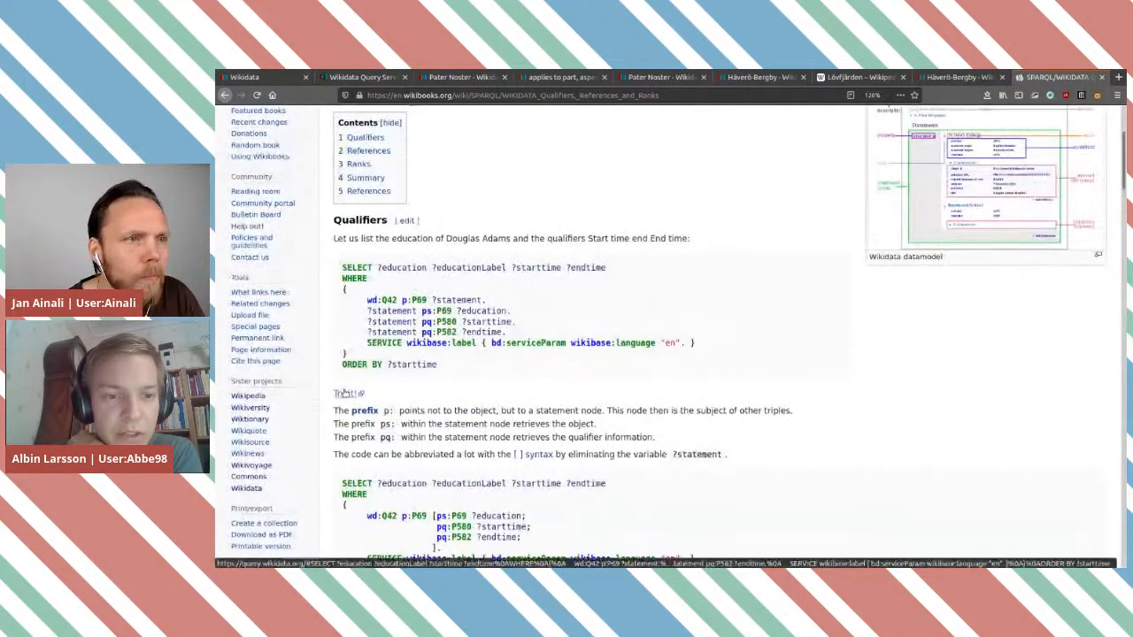
Step: Open the Douglas Adams education example in the query service, run it and examine what ?education returns
left_click(389, 395)
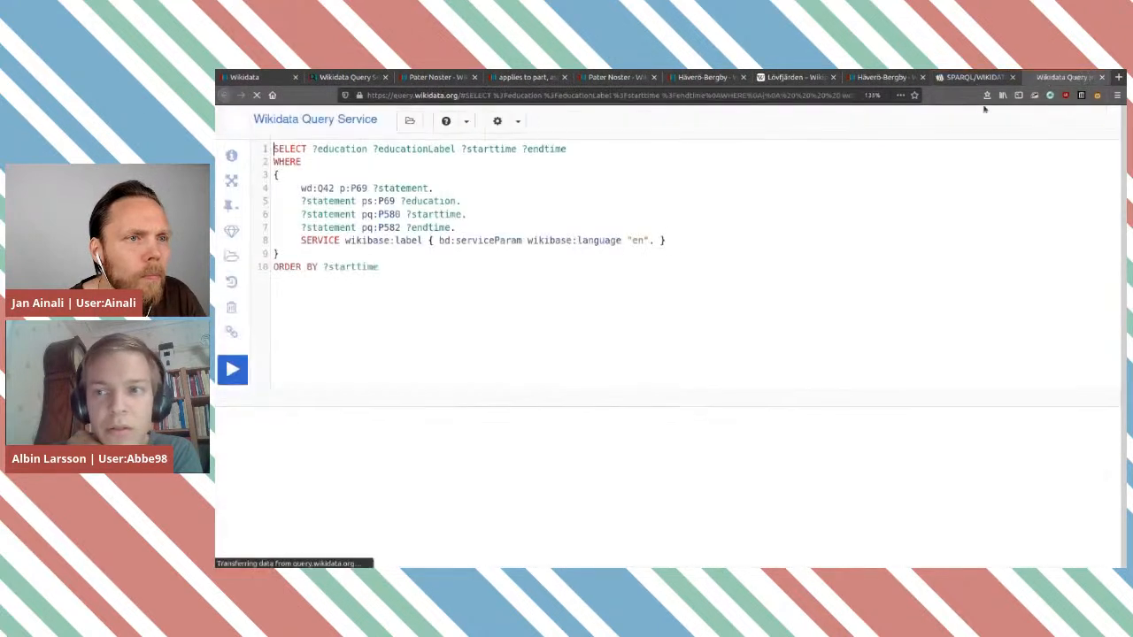
left_click(237, 369)
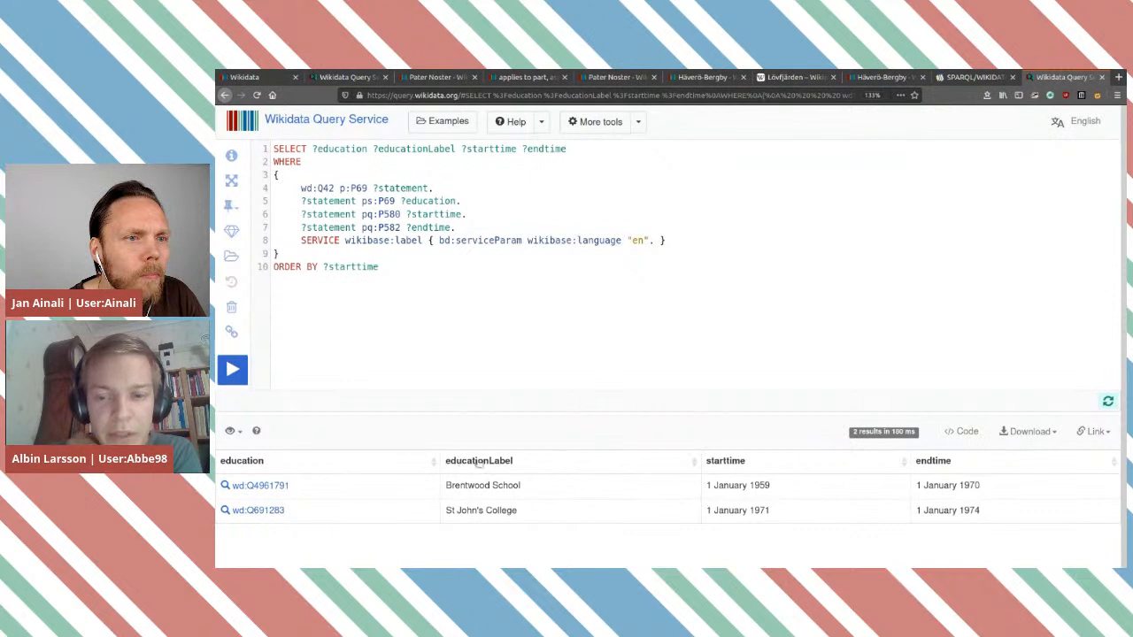
double_click(423, 202)
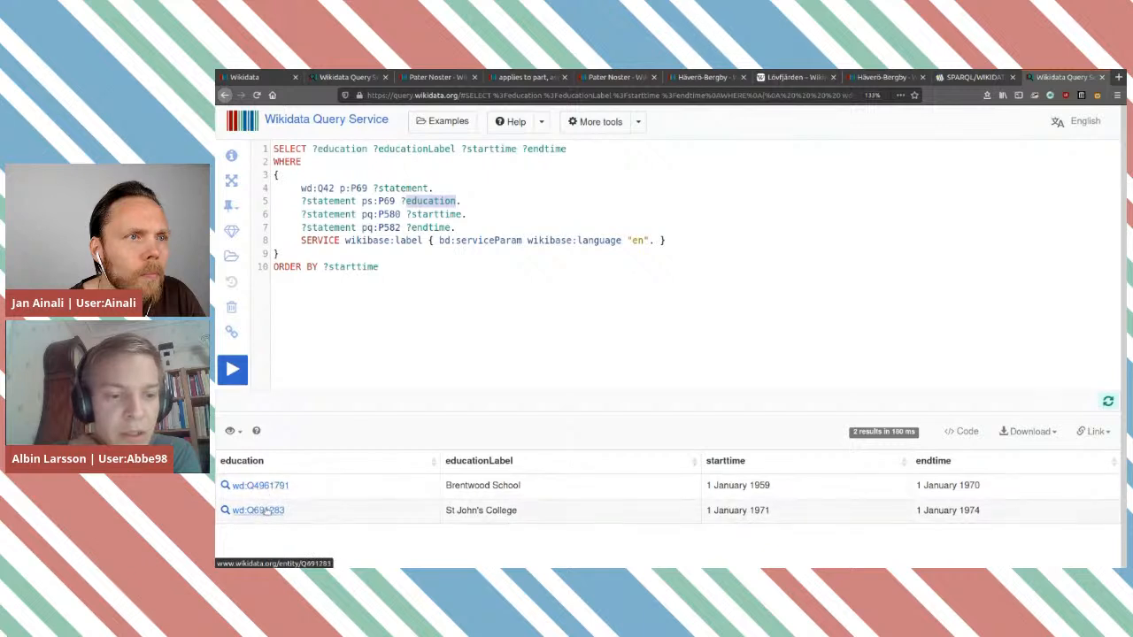
left_click(531, 290)
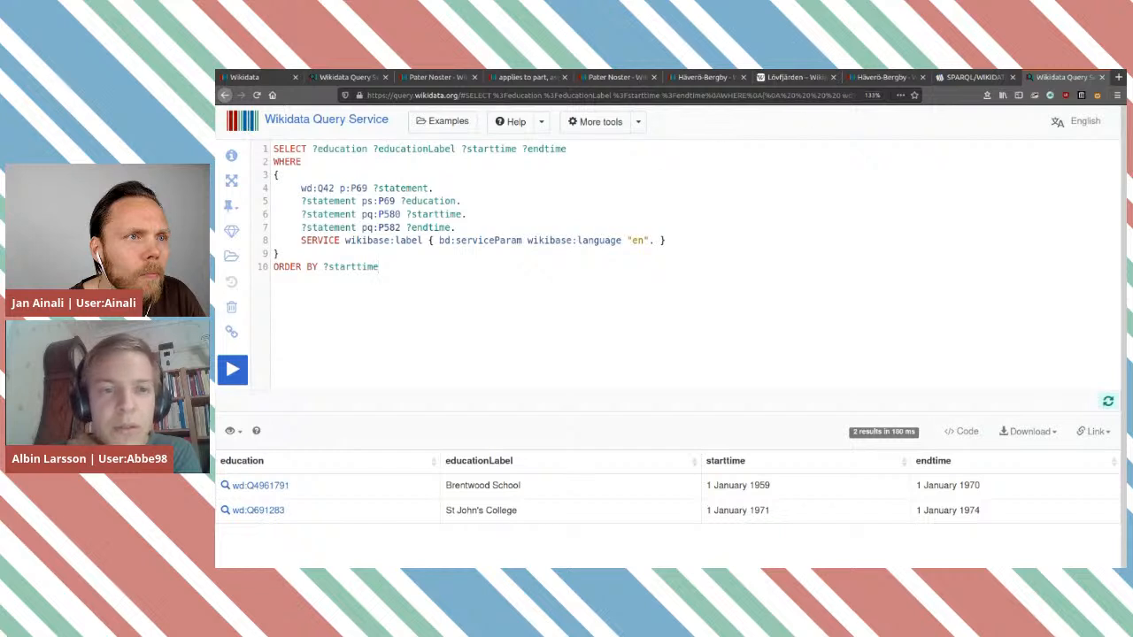
Step: In the nature reserve query, try moving the ps:P518 ?size line above the pq:P518 line, end it with a period and run the query
left_click(332, 77)
left_click_drag(401, 231, 281, 227)
key("ctrl+c")
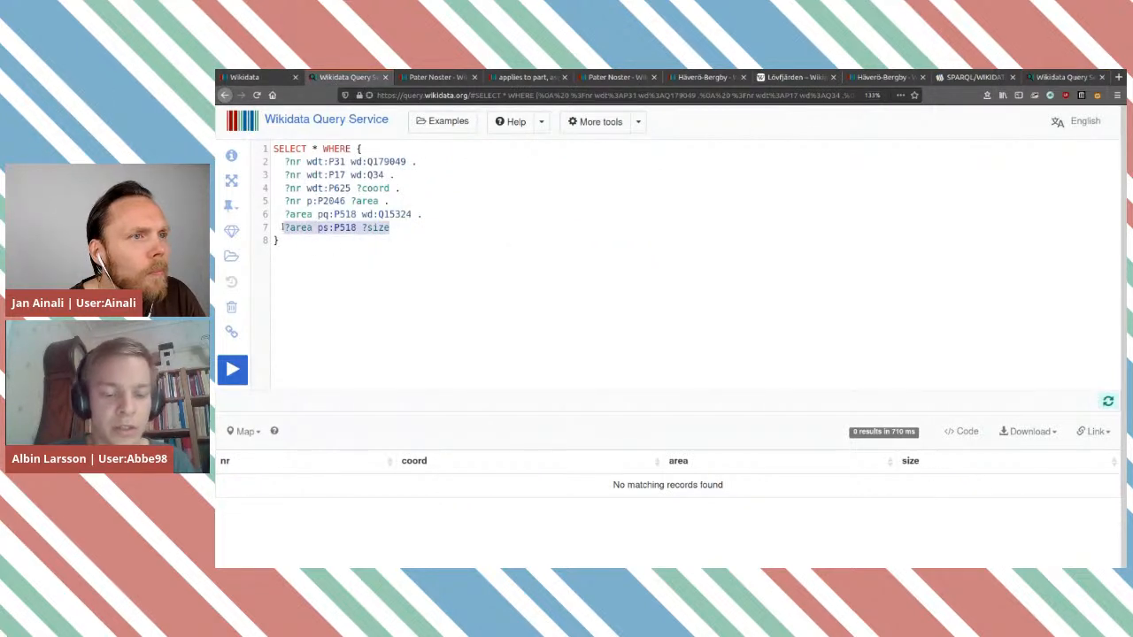
key("BackSpace")
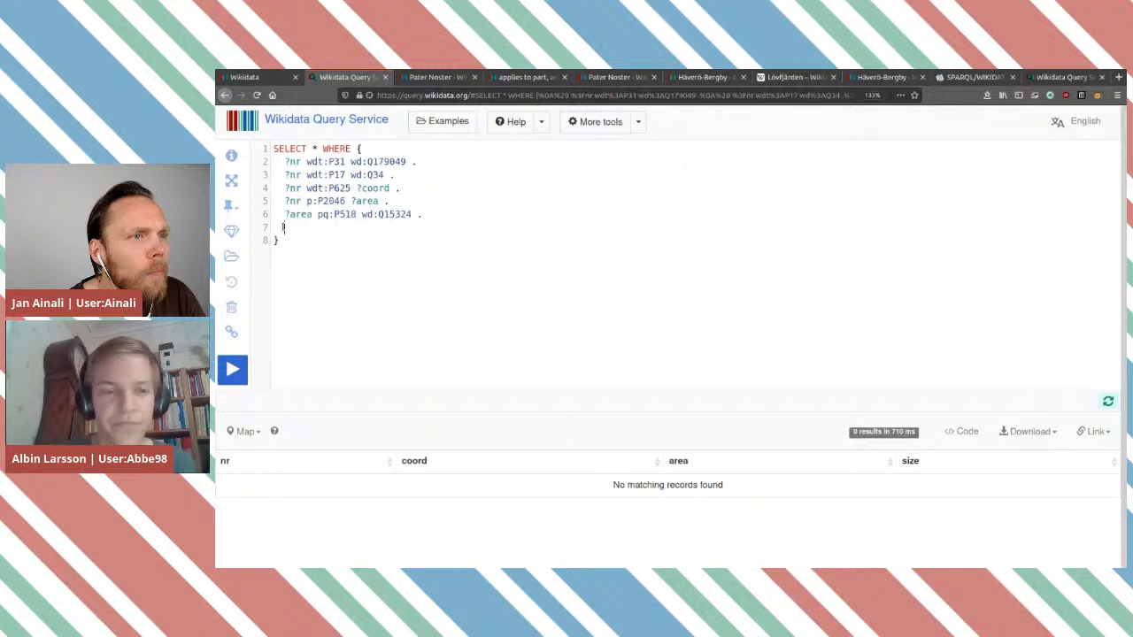
left_click(396, 201)
key("Return")
key("ctrl+v")
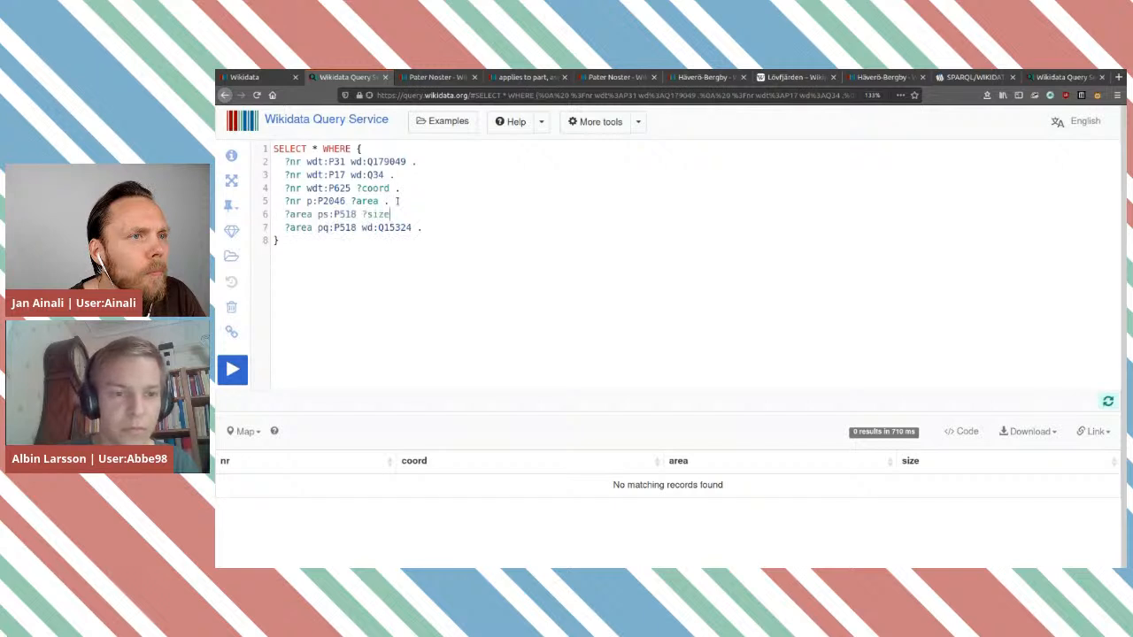
type(".")
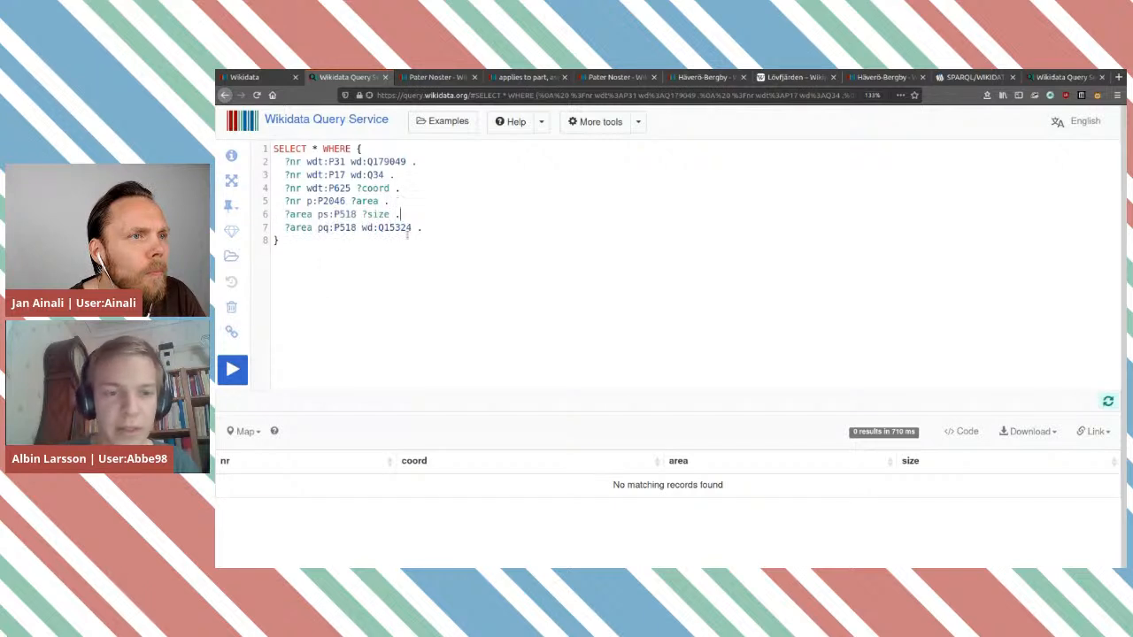
left_click(233, 369)
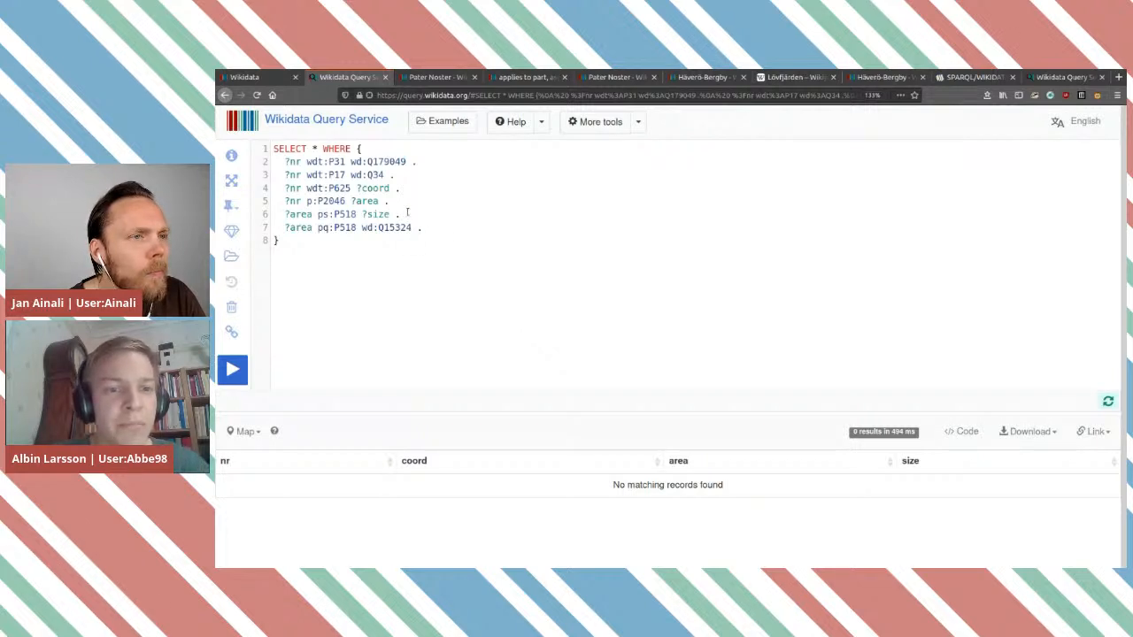
Step: Delete the ps:P518 line, add ?area ?anything ?anything2 below the pq:P518 line and run the query
left_click_drag(400, 214, 287, 215)
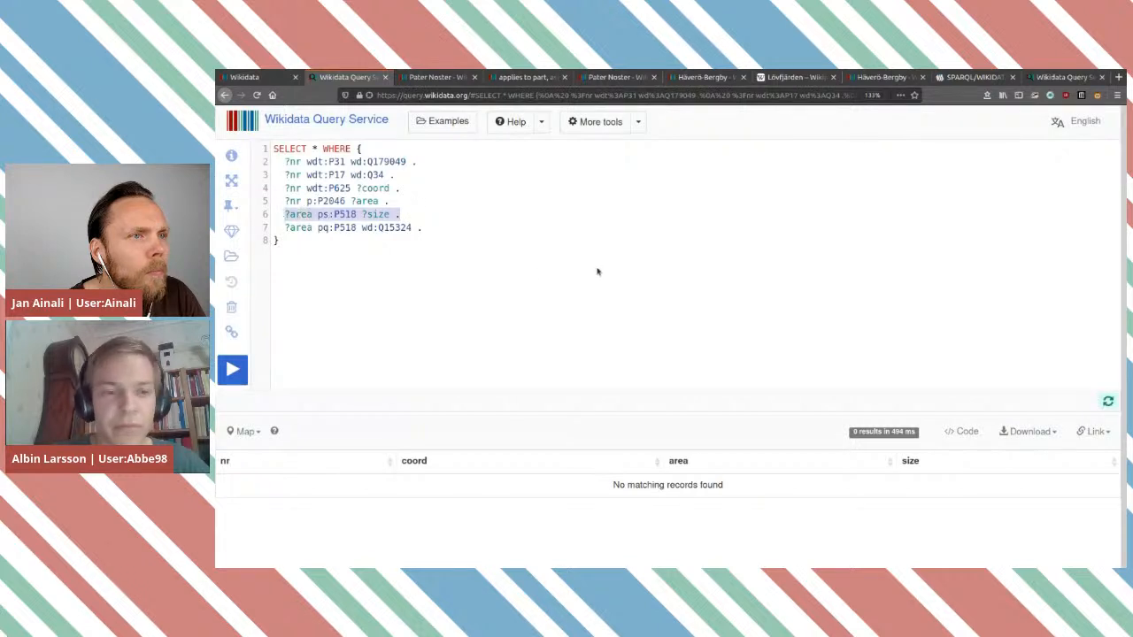
key("BackSpace")
key("BackSpace")
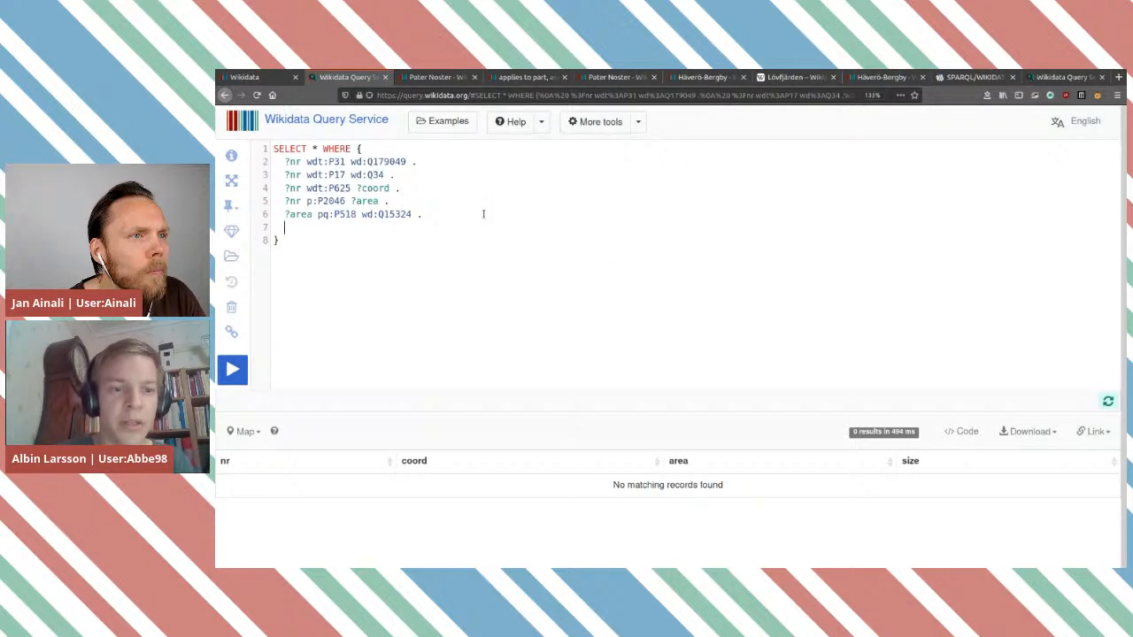
type("?area ?")
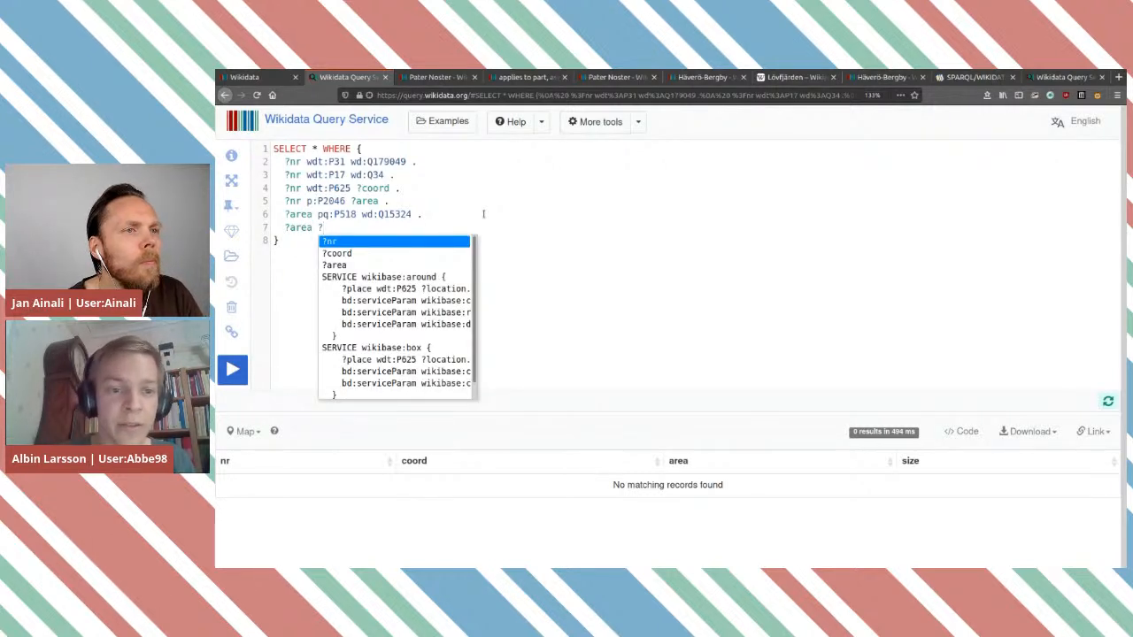
type("anything")
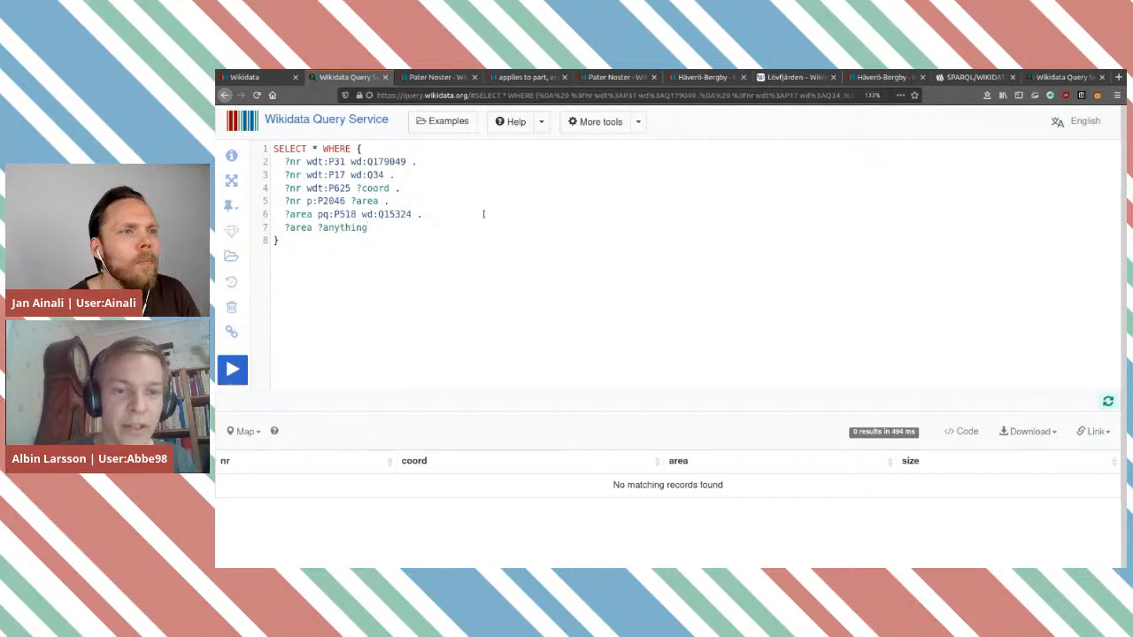
type(" ?anything")
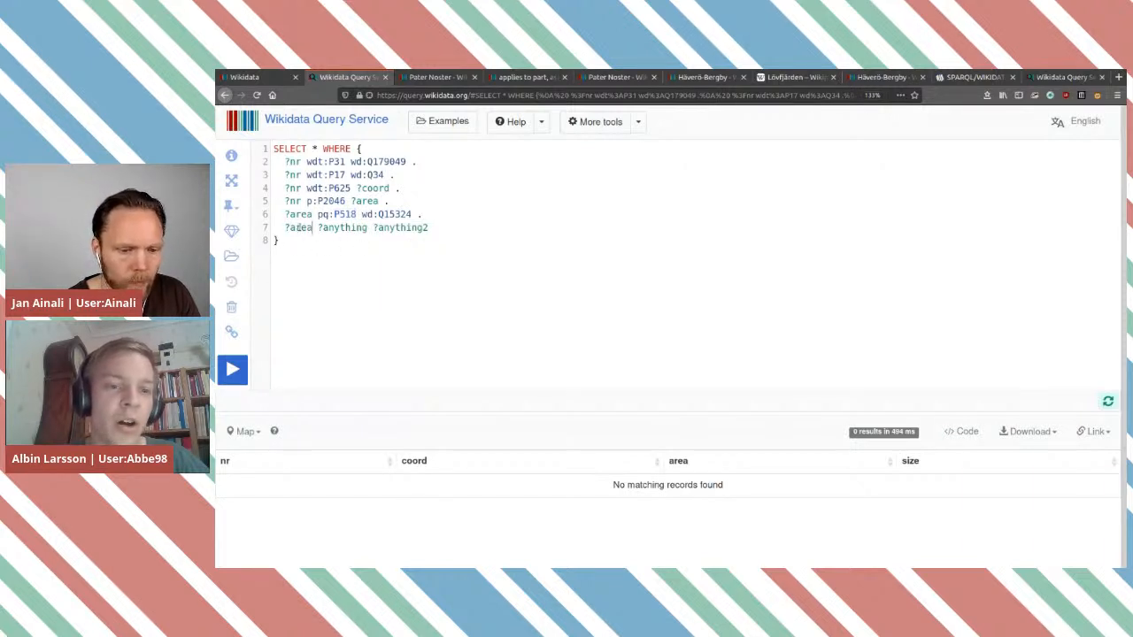
key("ctrl+Return")
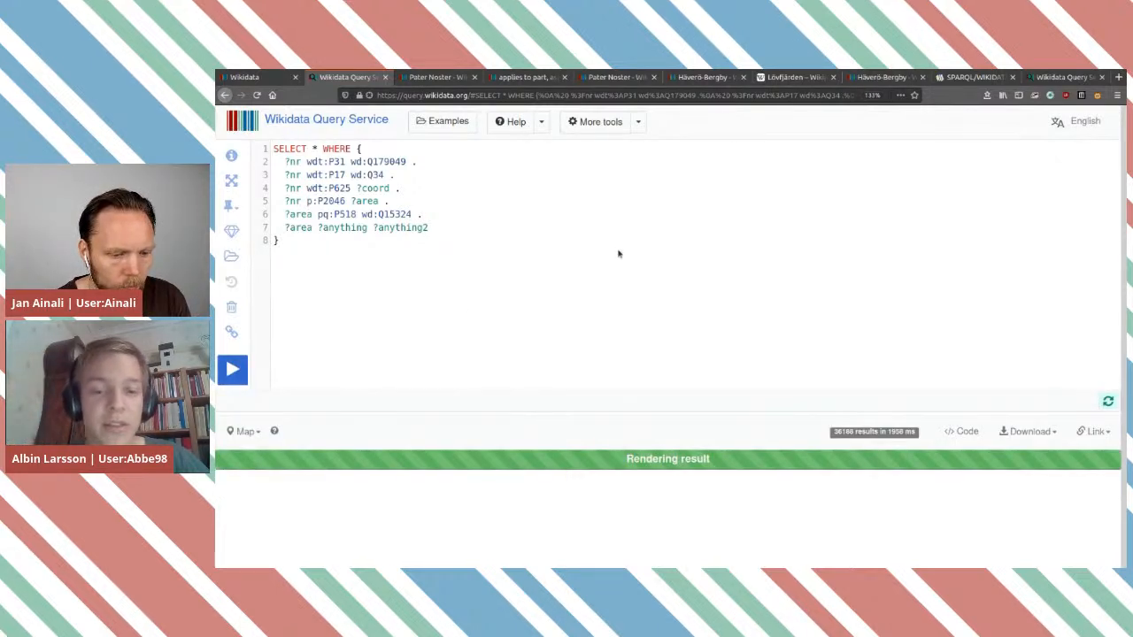
Step: Find the ps:P2046 row for Q30174441 in the results and check that item's area statements on its Wikidata page
scroll(583, 242, "down", 5)
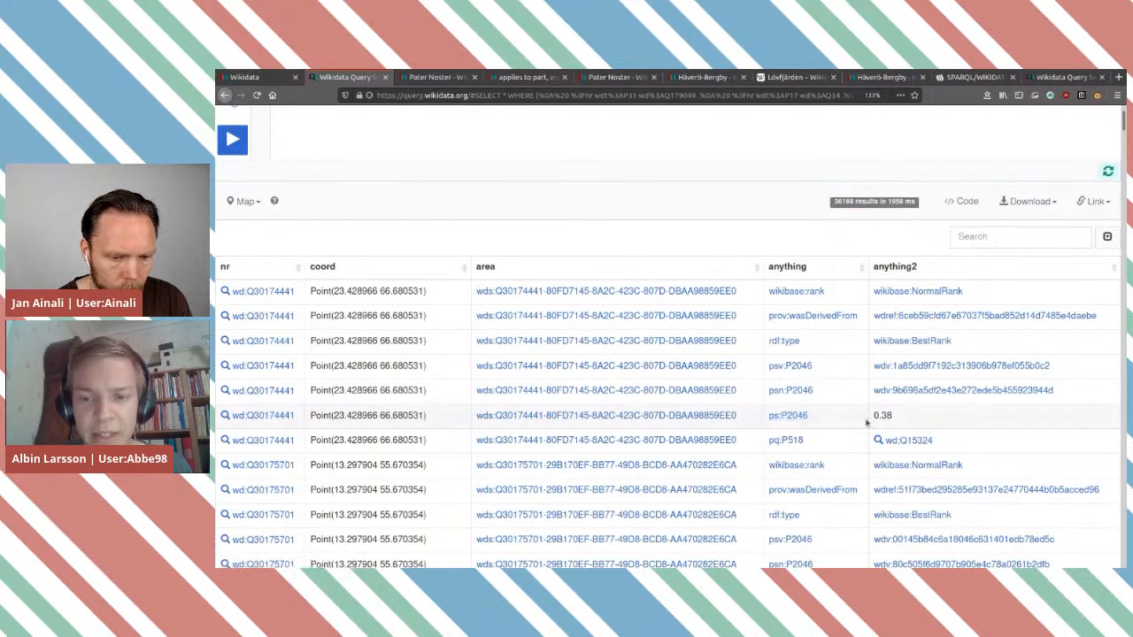
middle_click(263, 415)
left_click(414, 77)
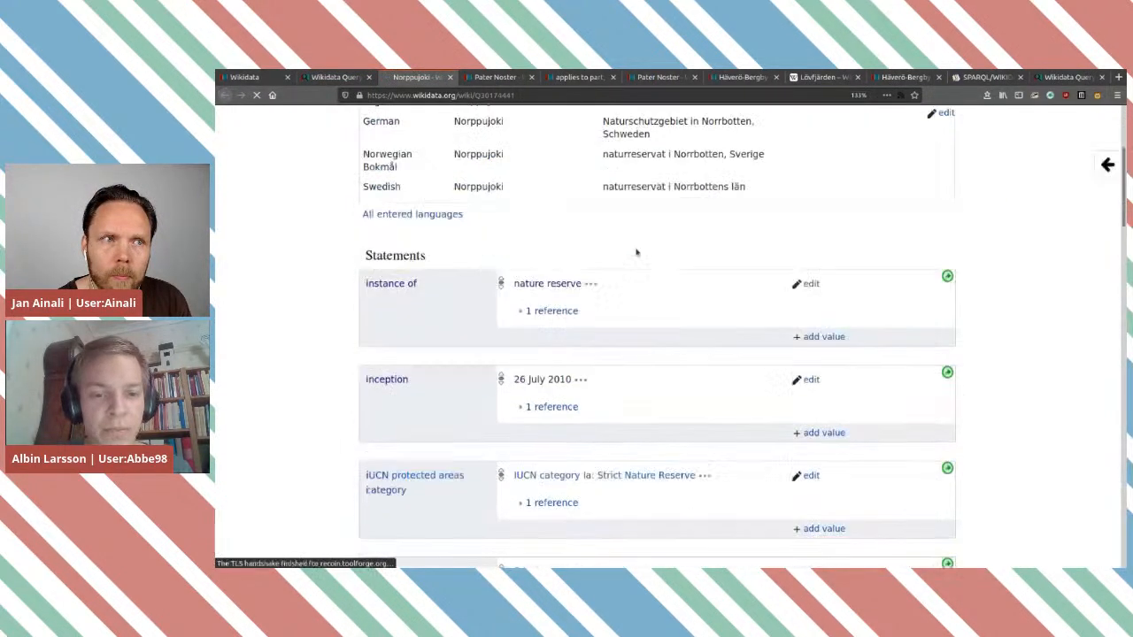
scroll(636, 252, "down", 10)
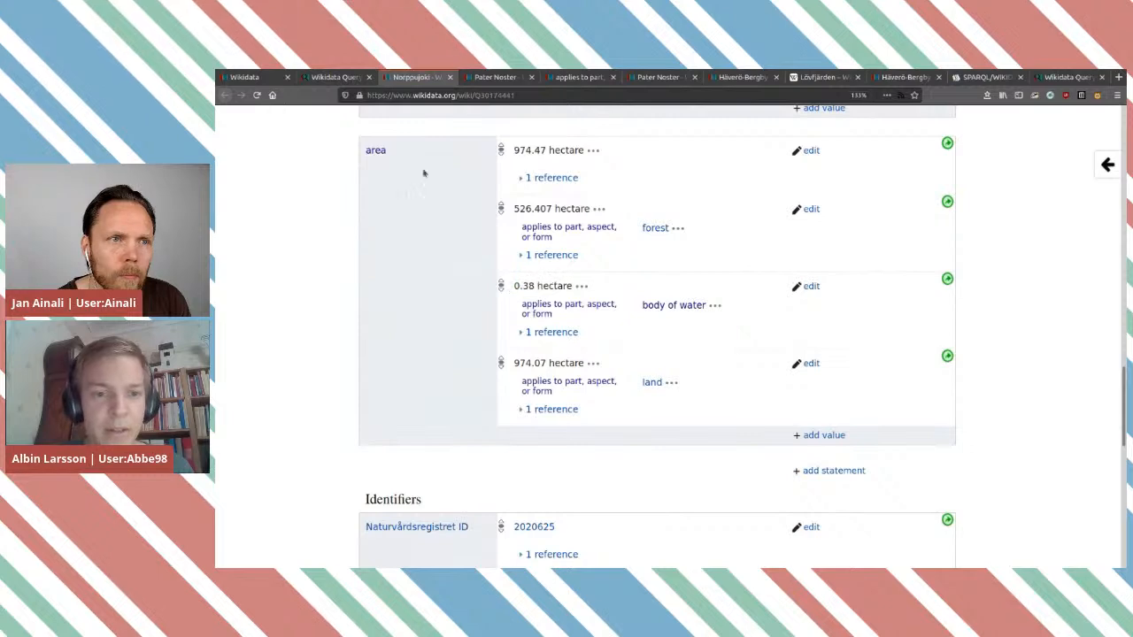
left_click(341, 78)
left_click(259, 79)
left_click(336, 78)
Step: Compare the ps:P2046 result row and its value with the P2046 and P518 lines in the query
left_click_drag(888, 414, 870, 415)
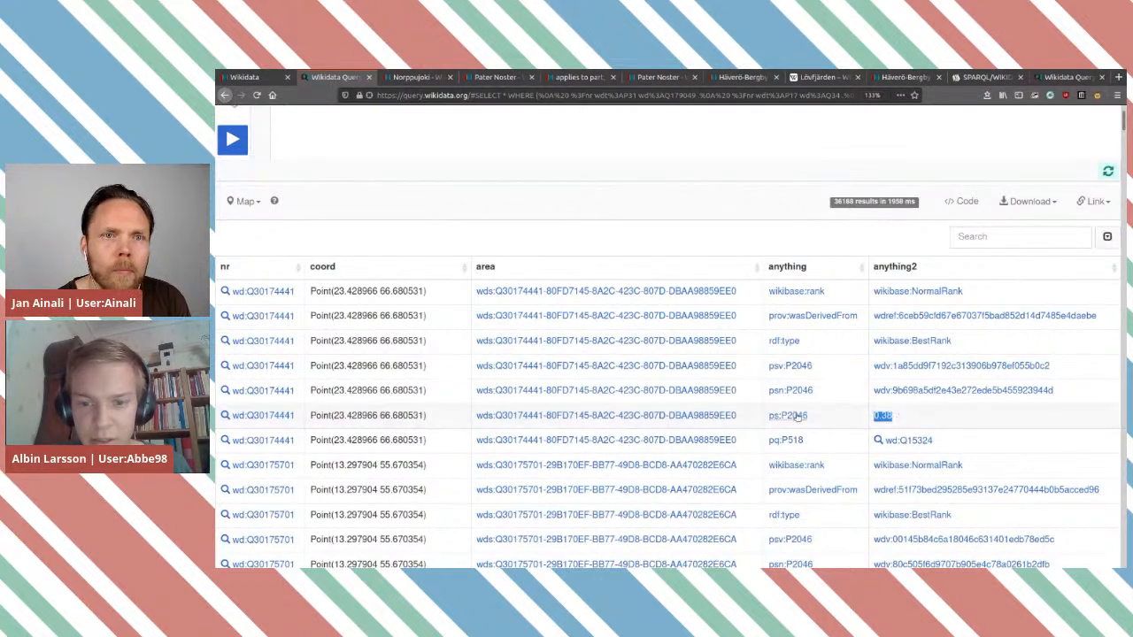
left_click_drag(812, 416, 768, 418)
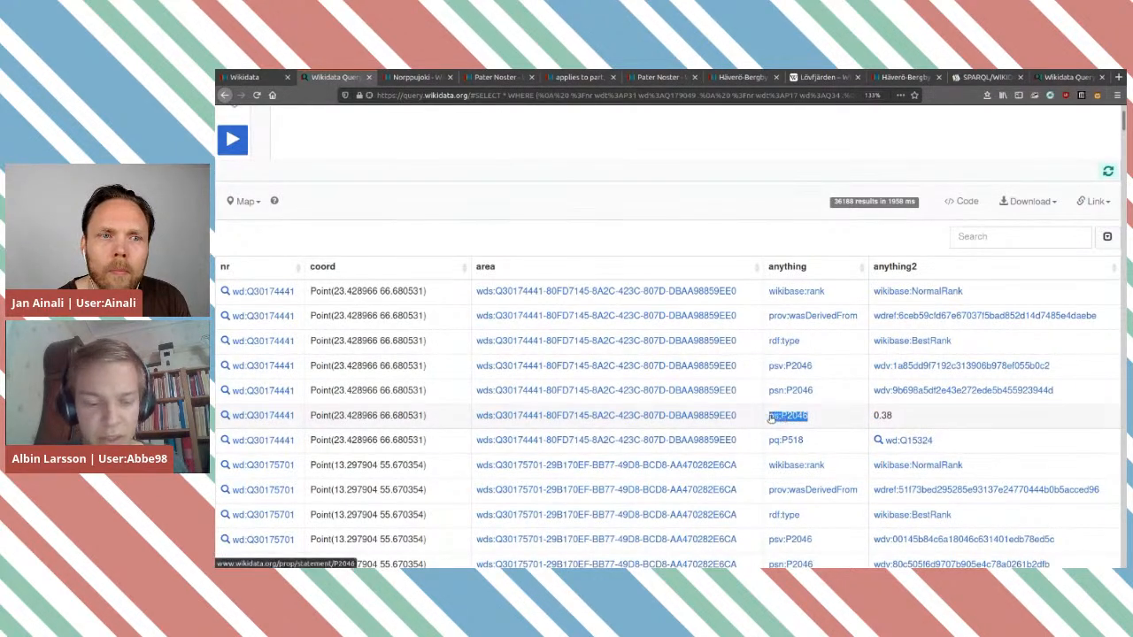
scroll(542, 264, "up", 2)
scroll(542, 265, "up", 2)
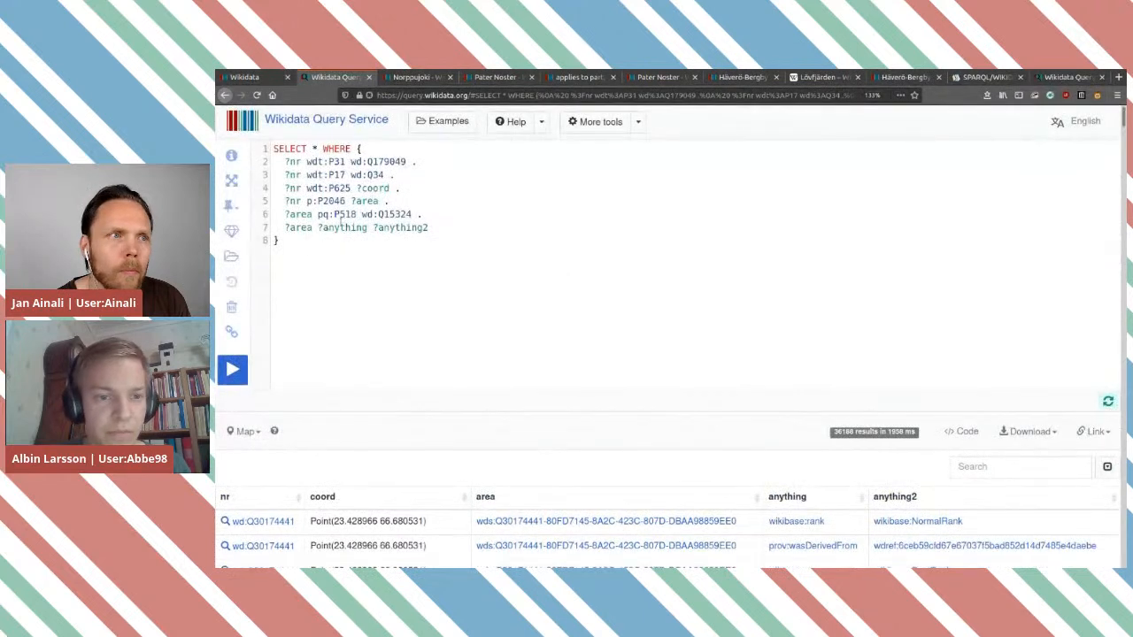
mouse_move(348, 214)
double_click(341, 200)
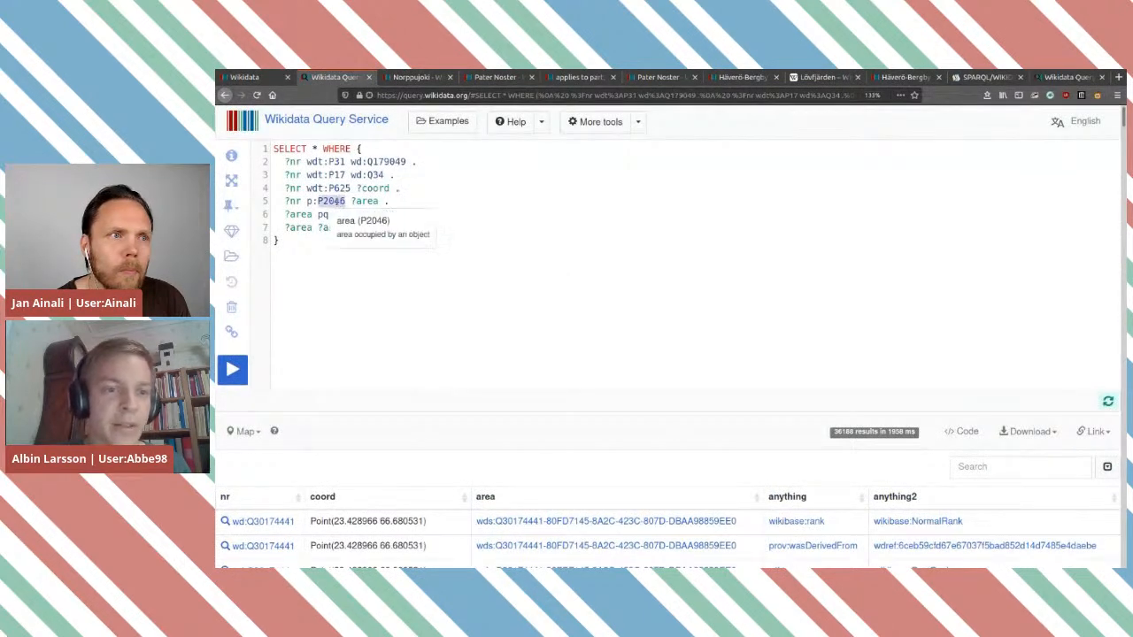
left_click(478, 207)
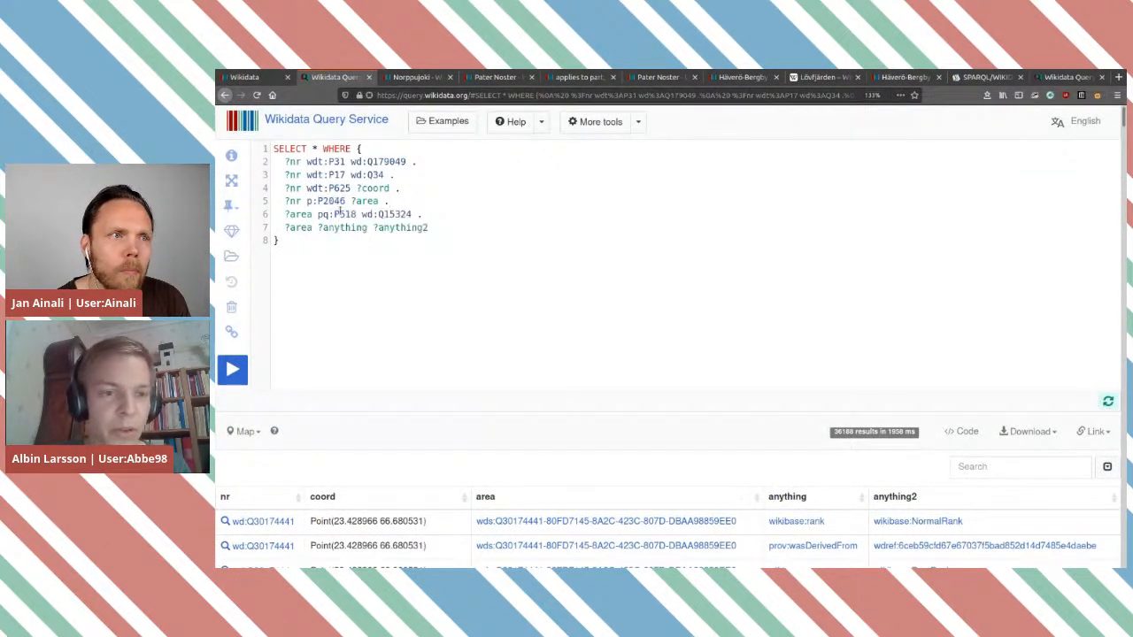
mouse_move(344, 216)
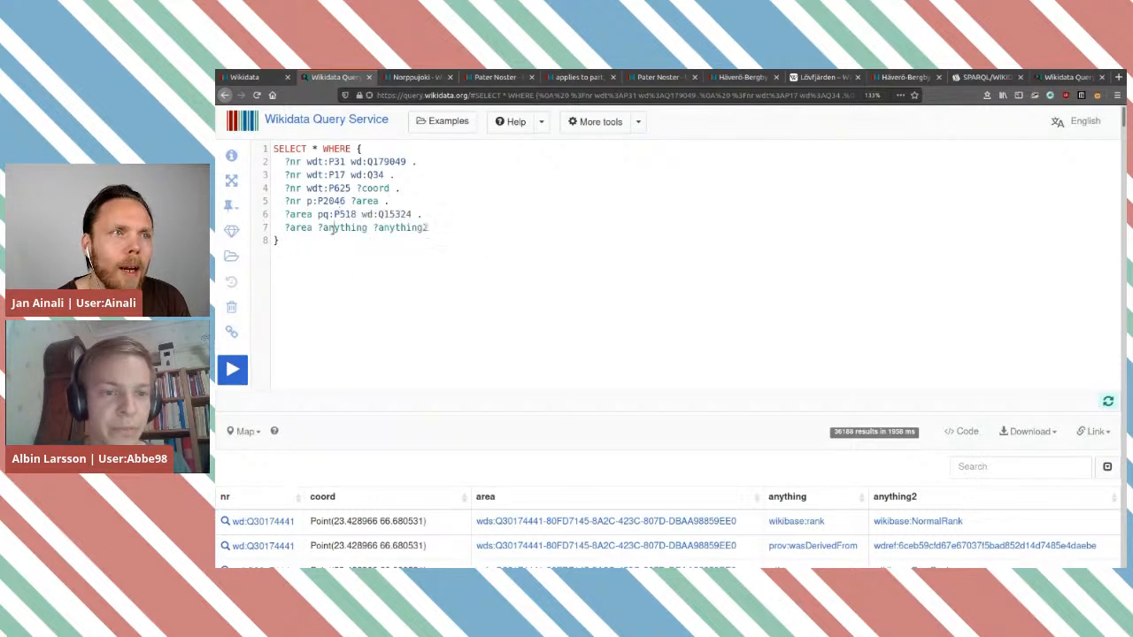
Step: Replace ?anything in the last line of the query with ps:P2046
double_click(349, 227)
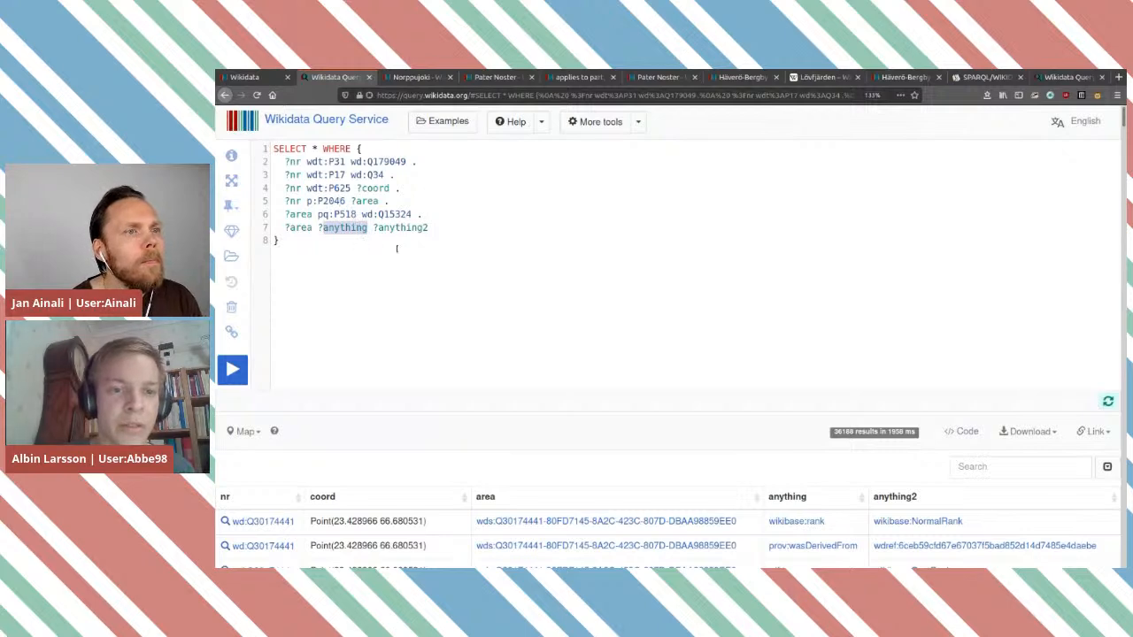
scroll(807, 418, "down", 5)
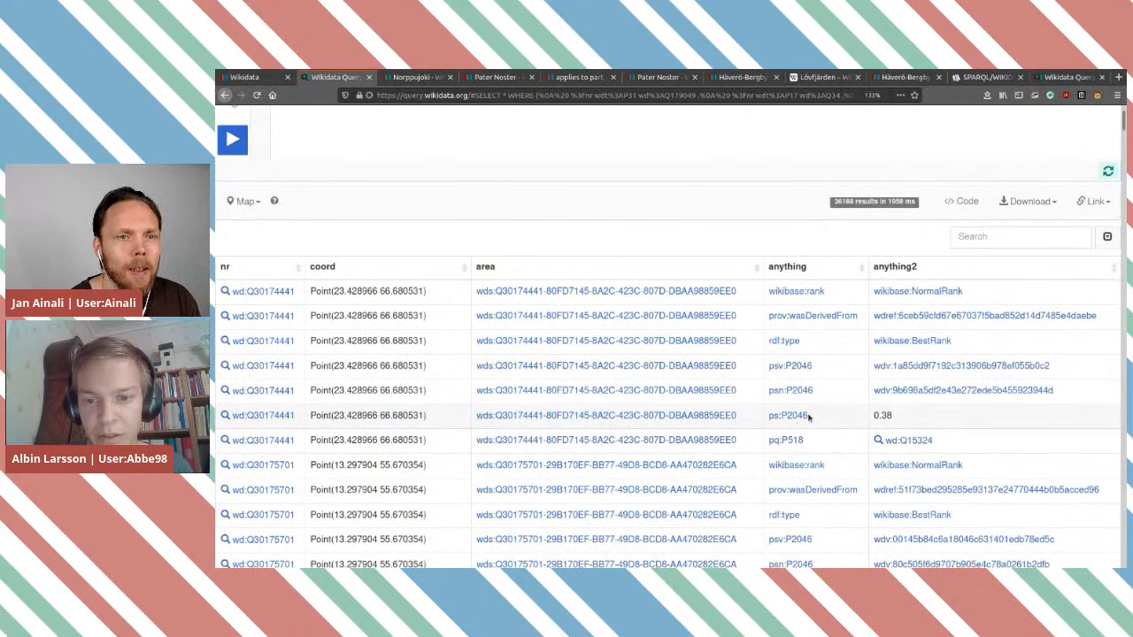
scroll(812, 417, "up", 4)
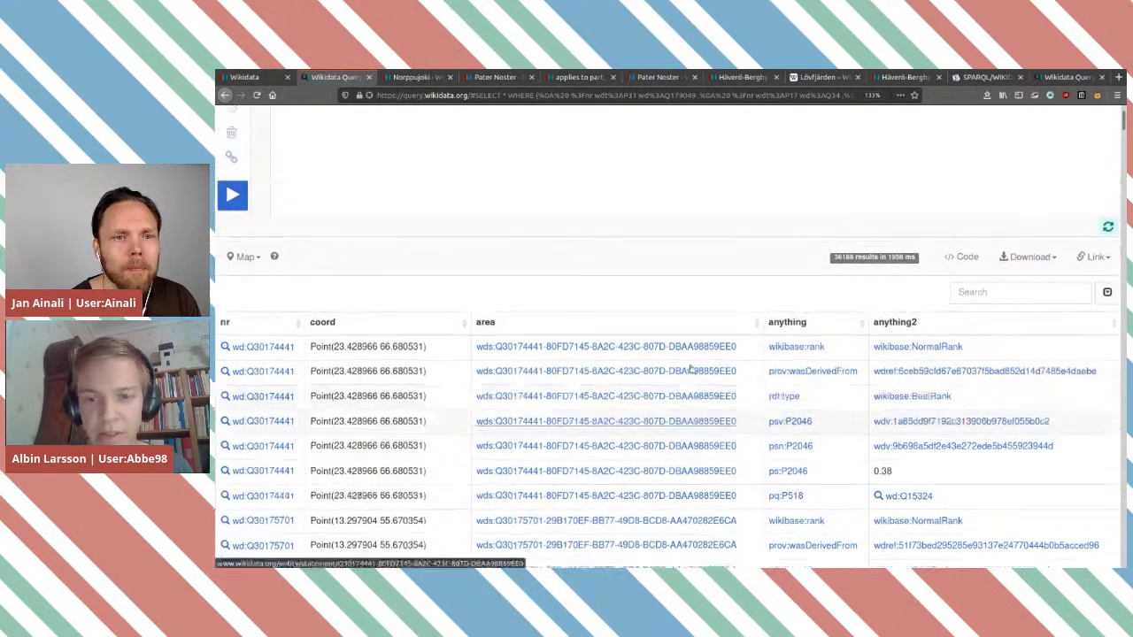
key("BackSpace")
key("BackSpace")
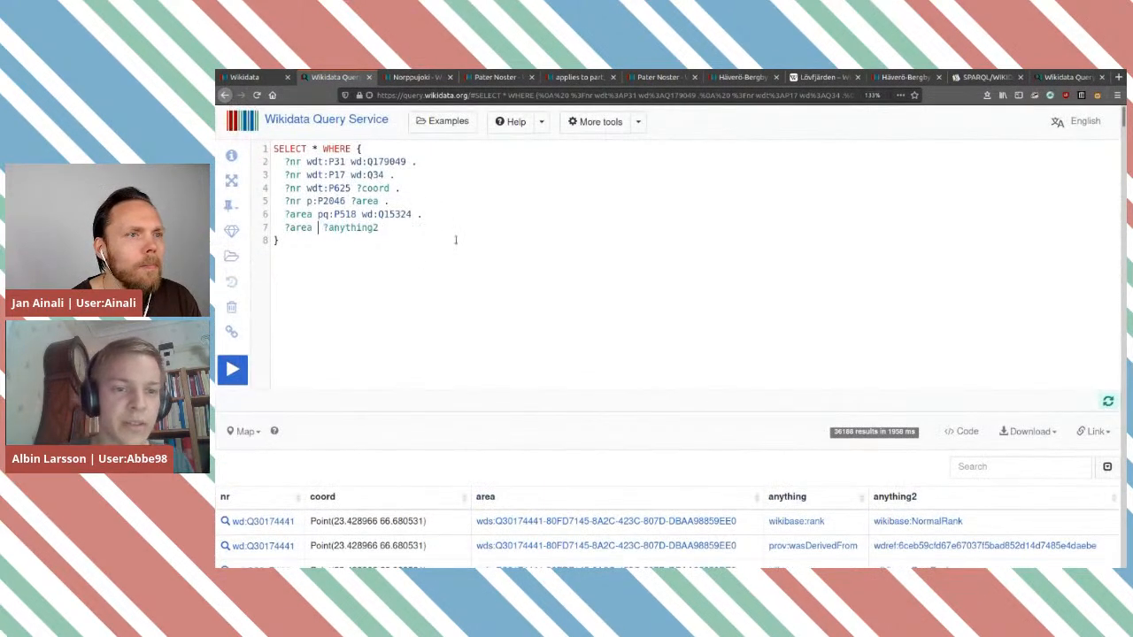
type("P2046")
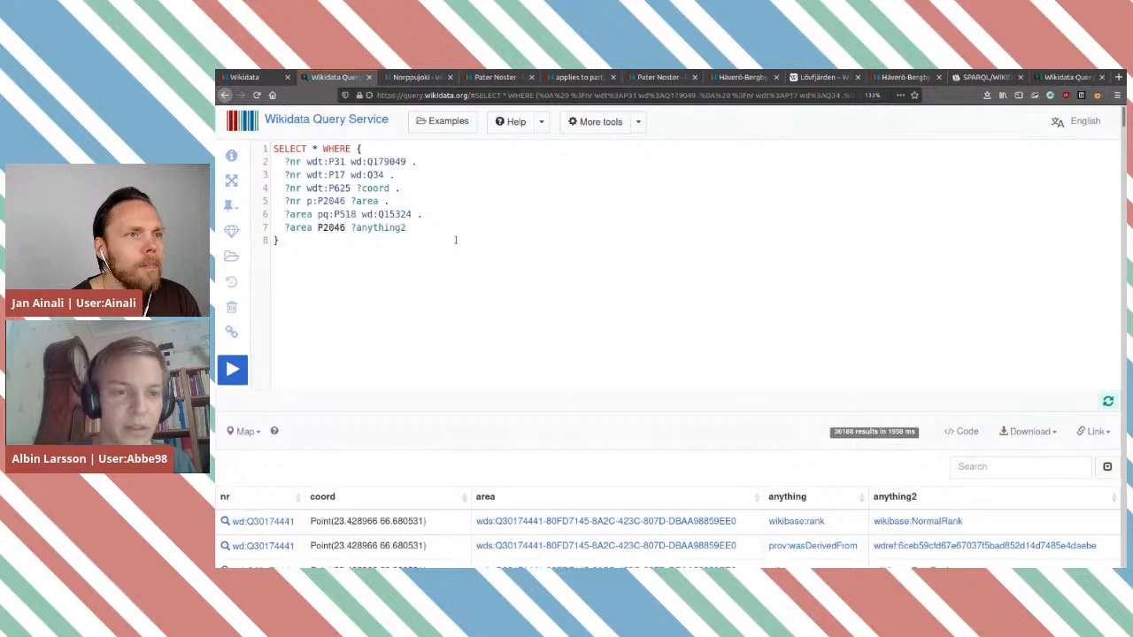
left_click(318, 226)
type("ps:")
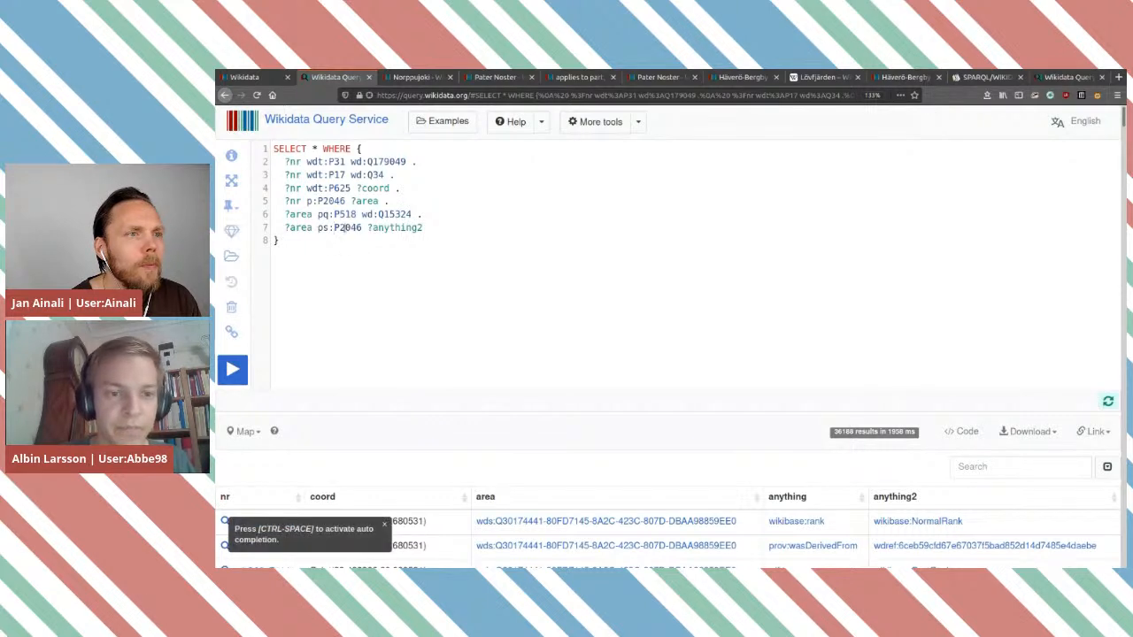
Step: Replace ?anything2 at the end of the ps:P2046 line with the variable ?size
left_click(441, 226)
left_click_drag(441, 226, 368, 227)
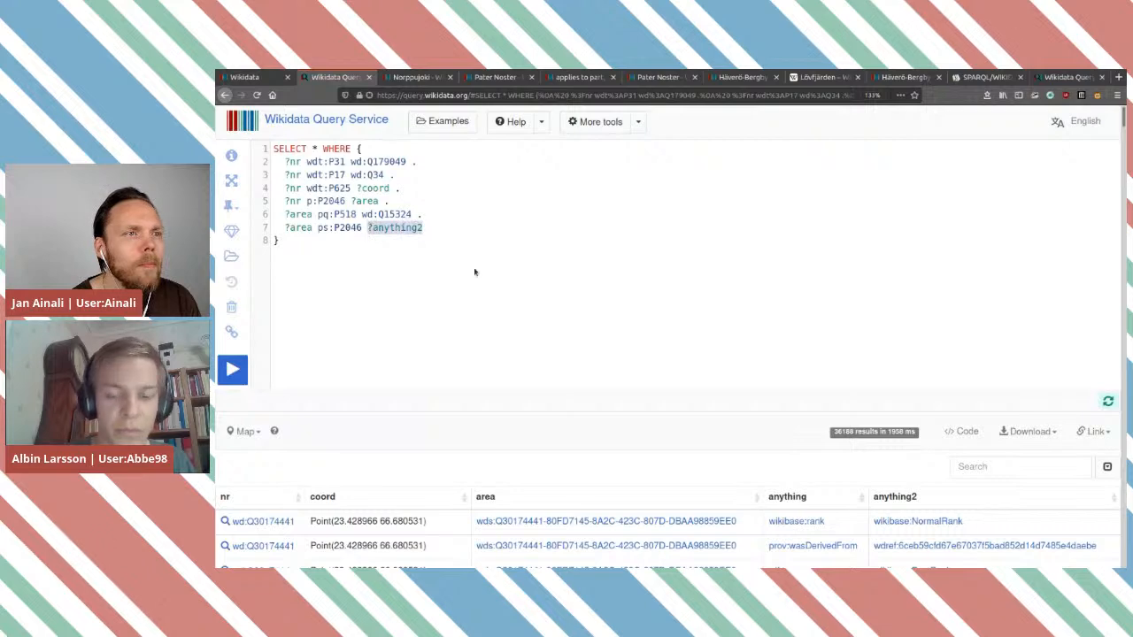
key("BackSpace")
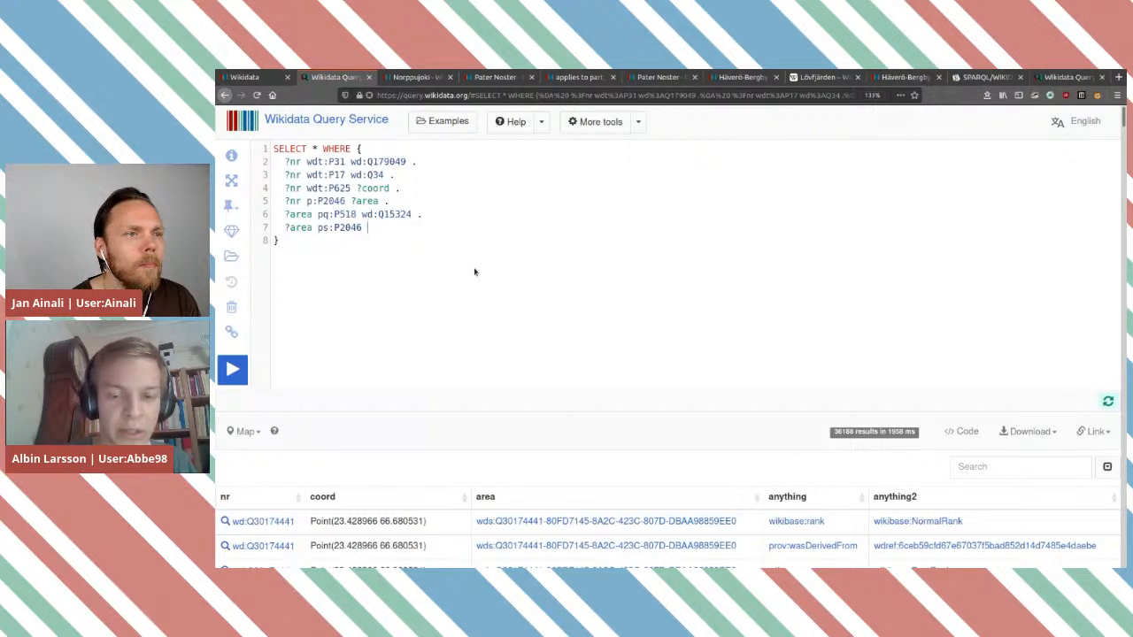
scroll(559, 233, "down", 2)
type("wd:")
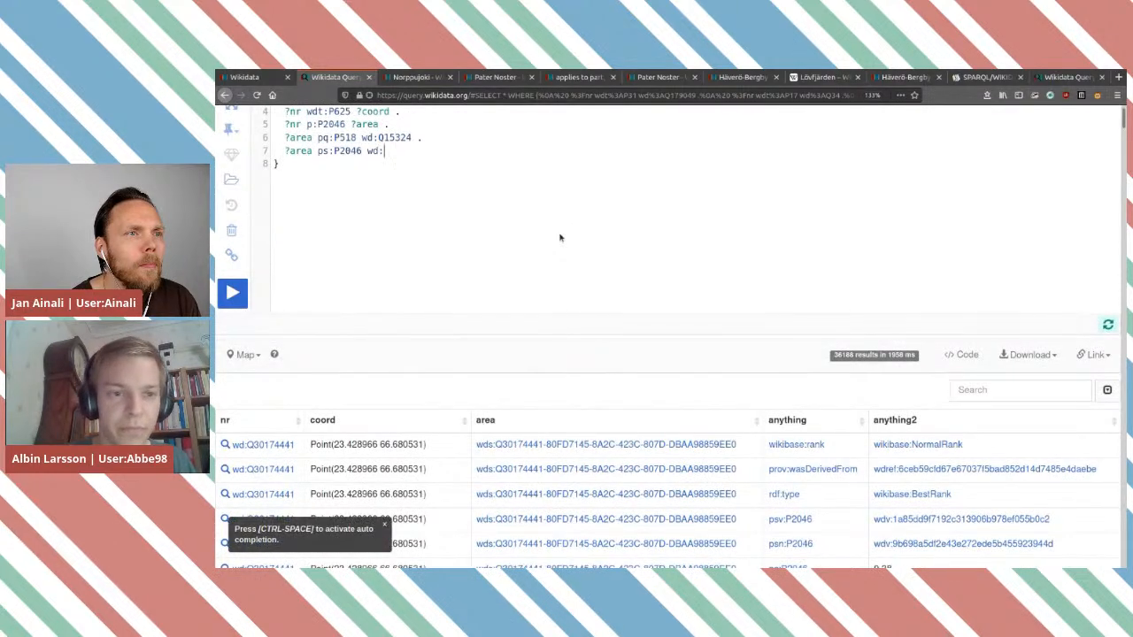
scroll(560, 237, "up", 2)
key("BackSpace")
key("BackSpace")
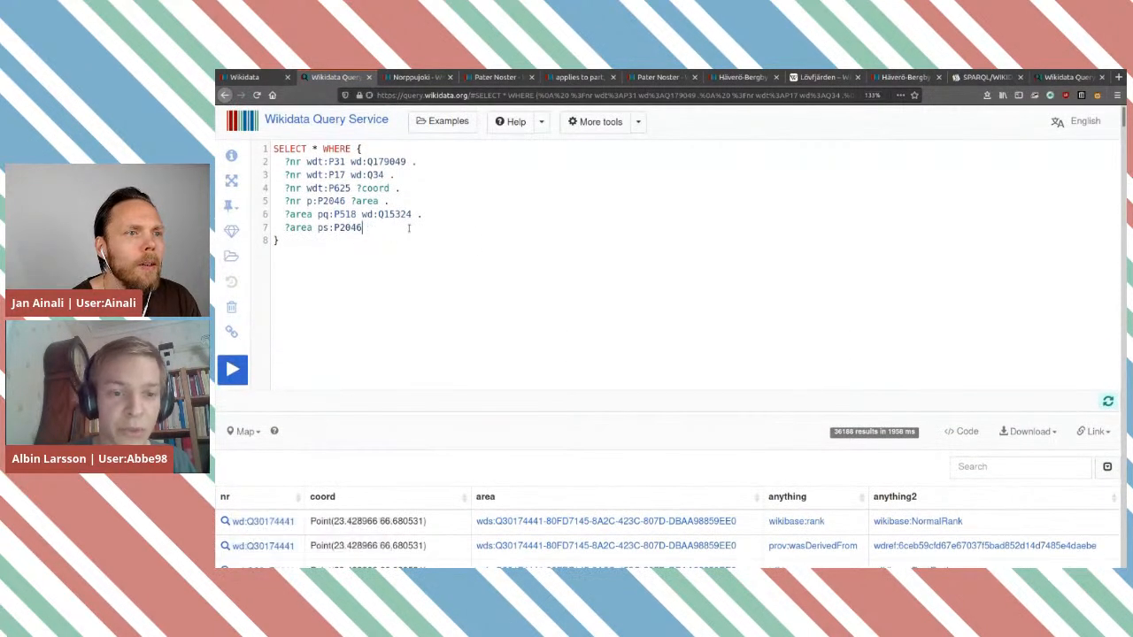
type("?")
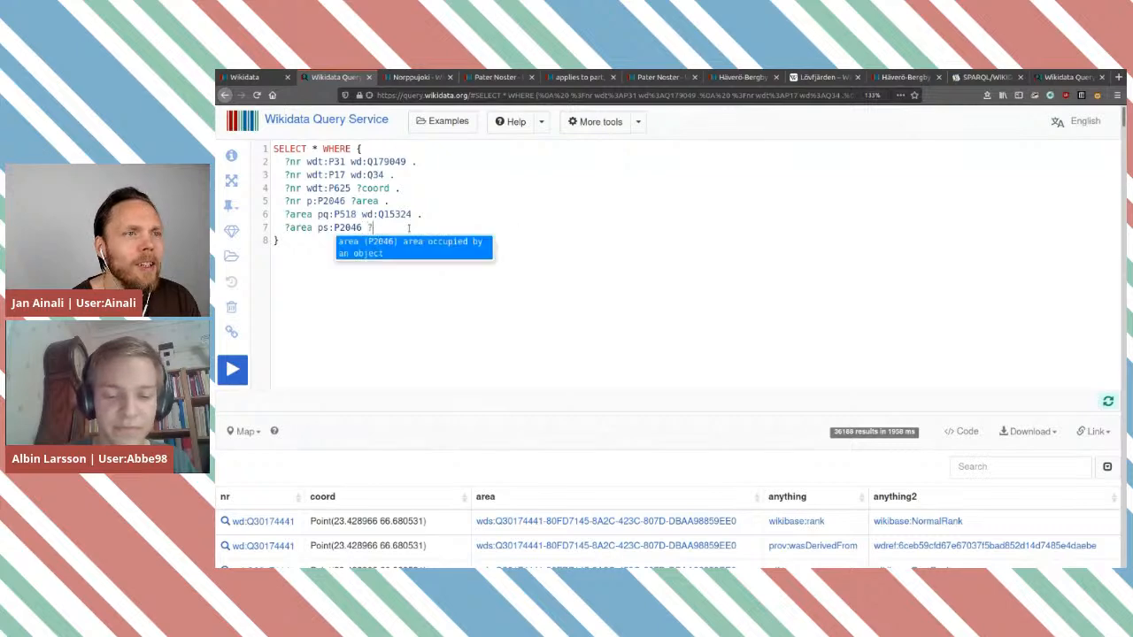
type("size")
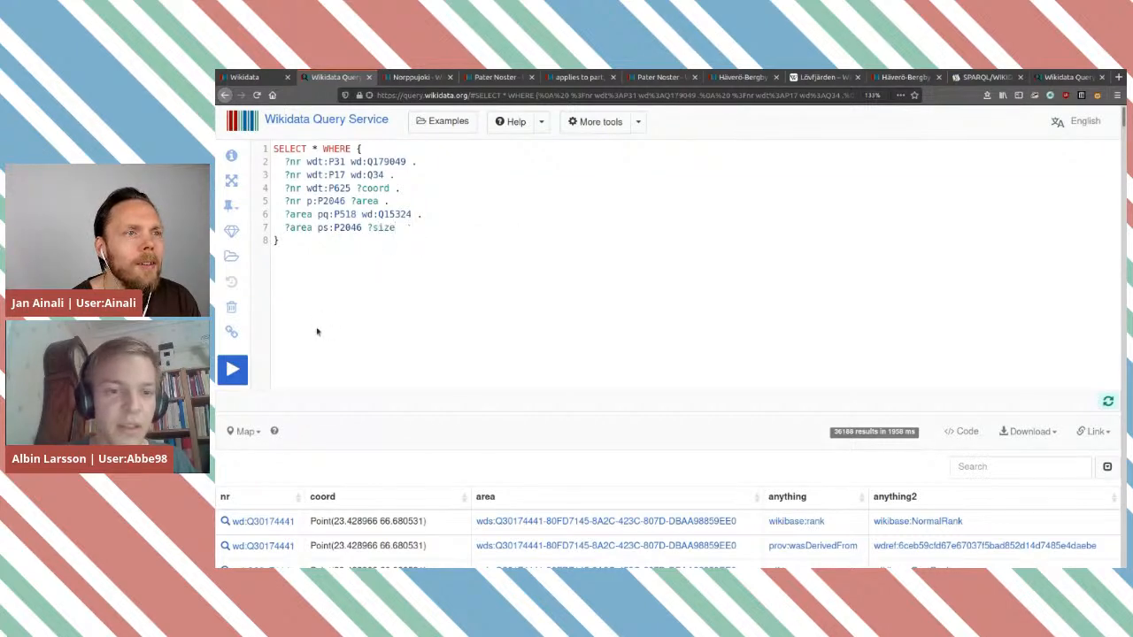
Step: Recheck the ps:P2046 row in the old results, end the ?size line with a period and run the query
scroll(610, 324, "down", 5)
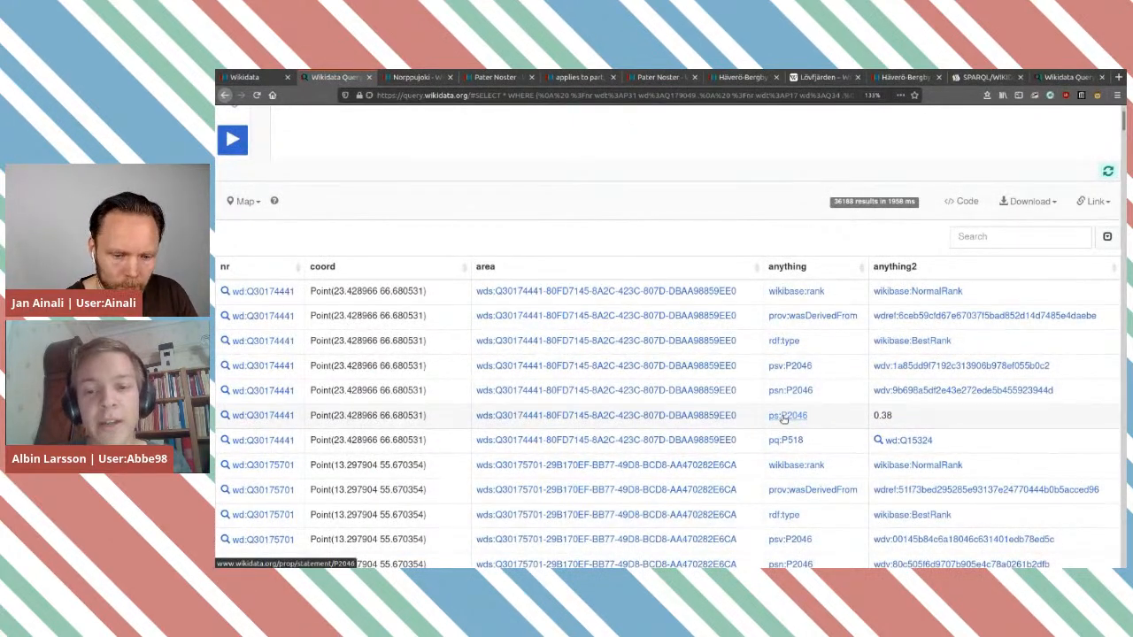
scroll(752, 381, "down", 5)
scroll(729, 368, "up", 4)
scroll(729, 368, "up", 3)
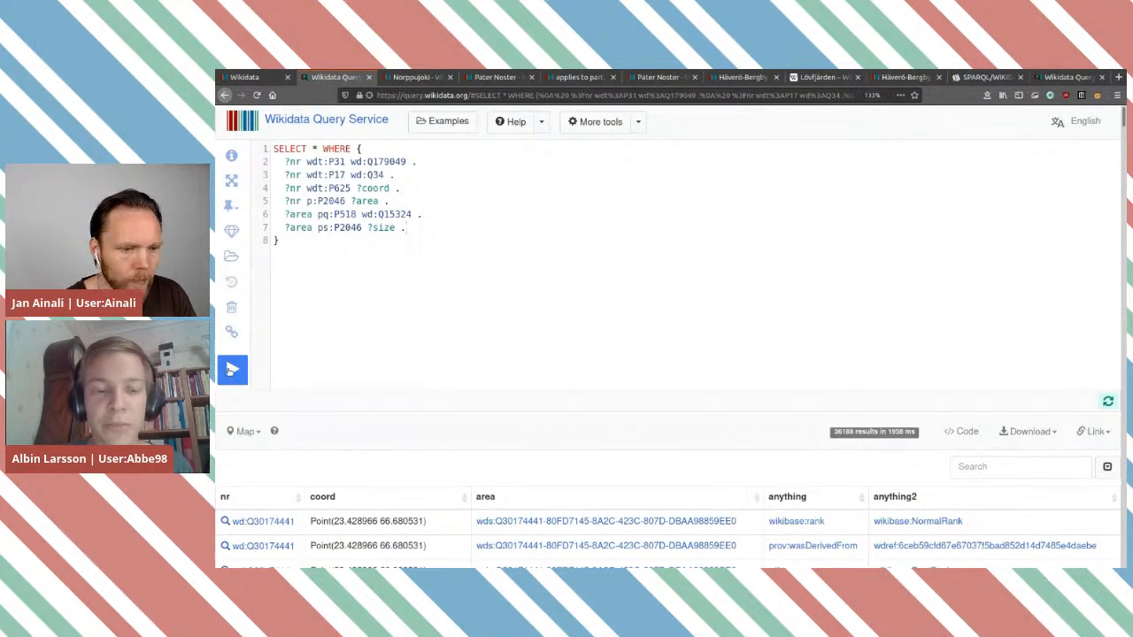
left_click(232, 370)
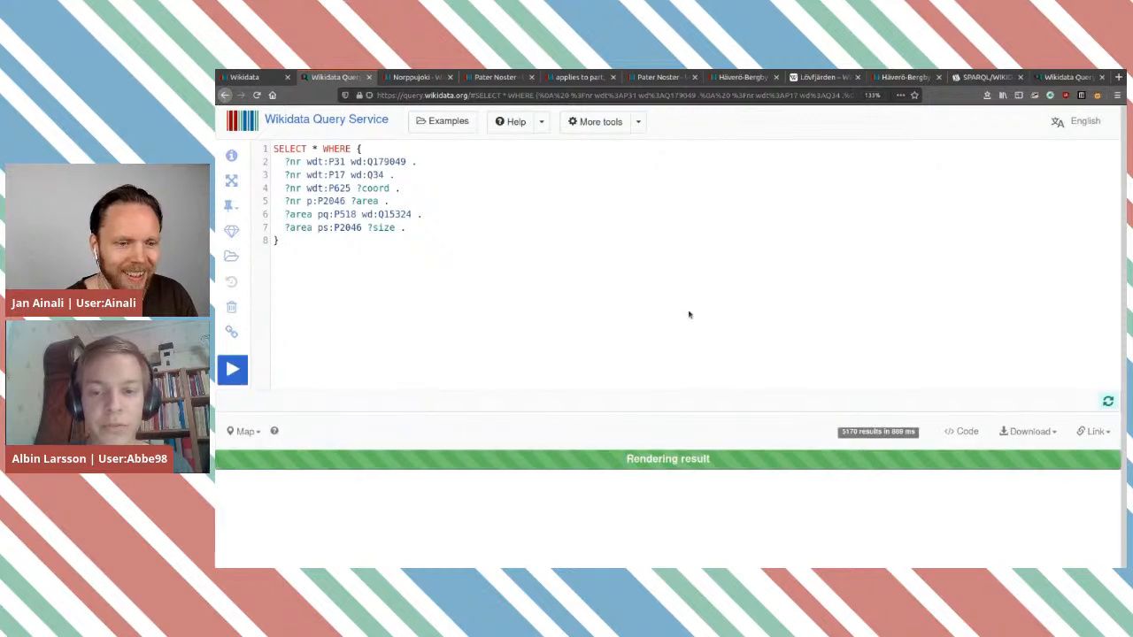
Step: Look through the size column of the query results to examine the area values per nature reserve
scroll(571, 289, "down", 3)
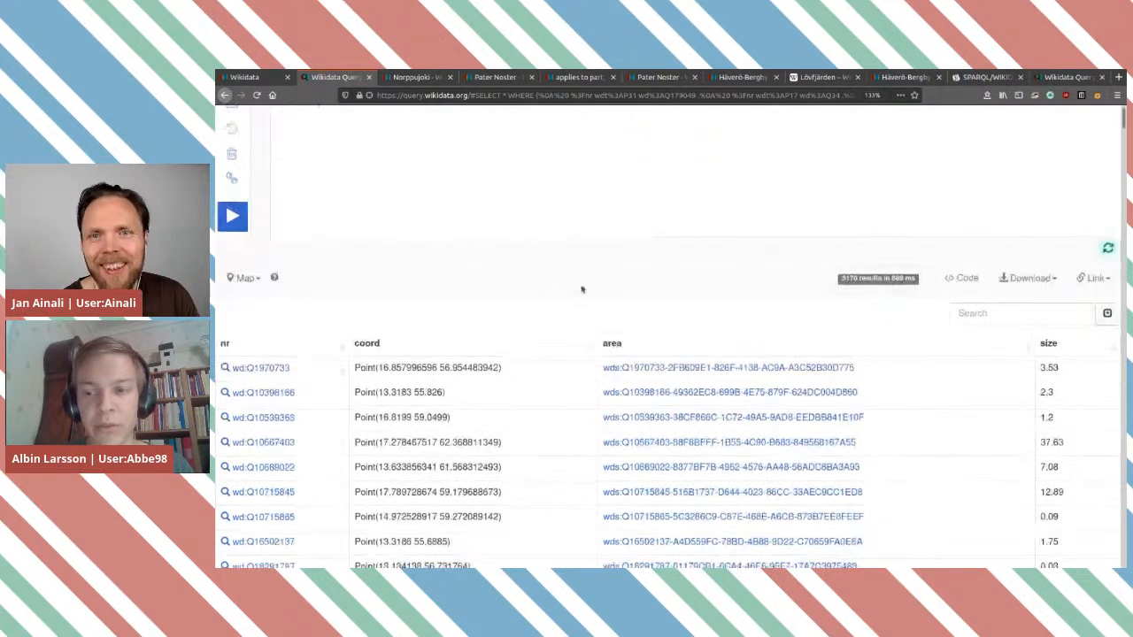
scroll(1053, 390, "down", 4)
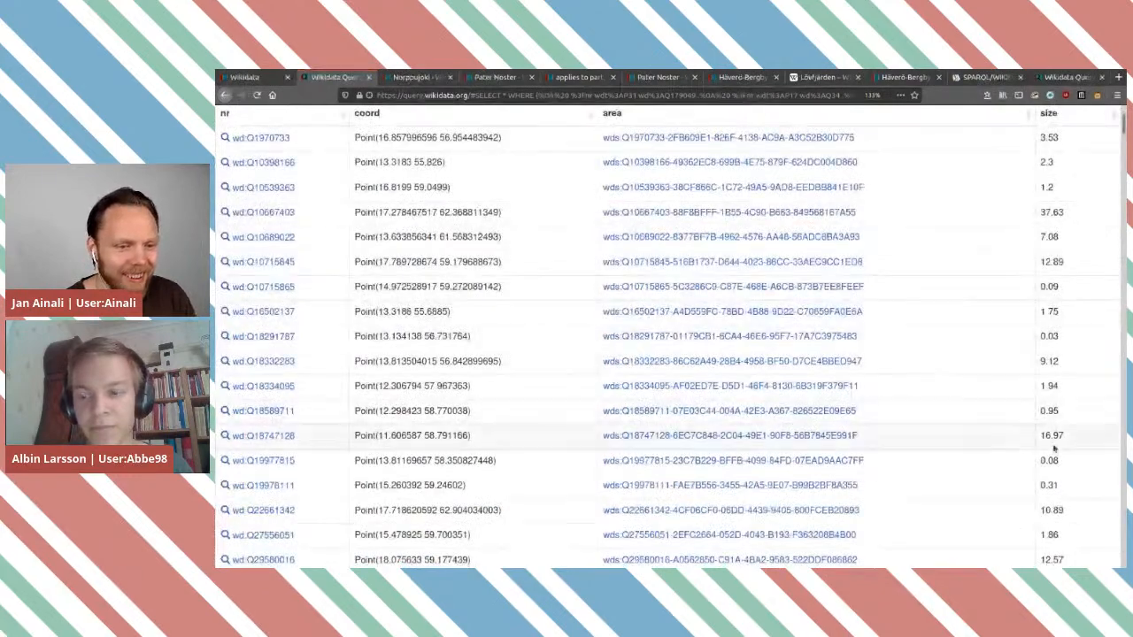
scroll(1053, 265, "down", 4)
scroll(1034, 375, "down", 5)
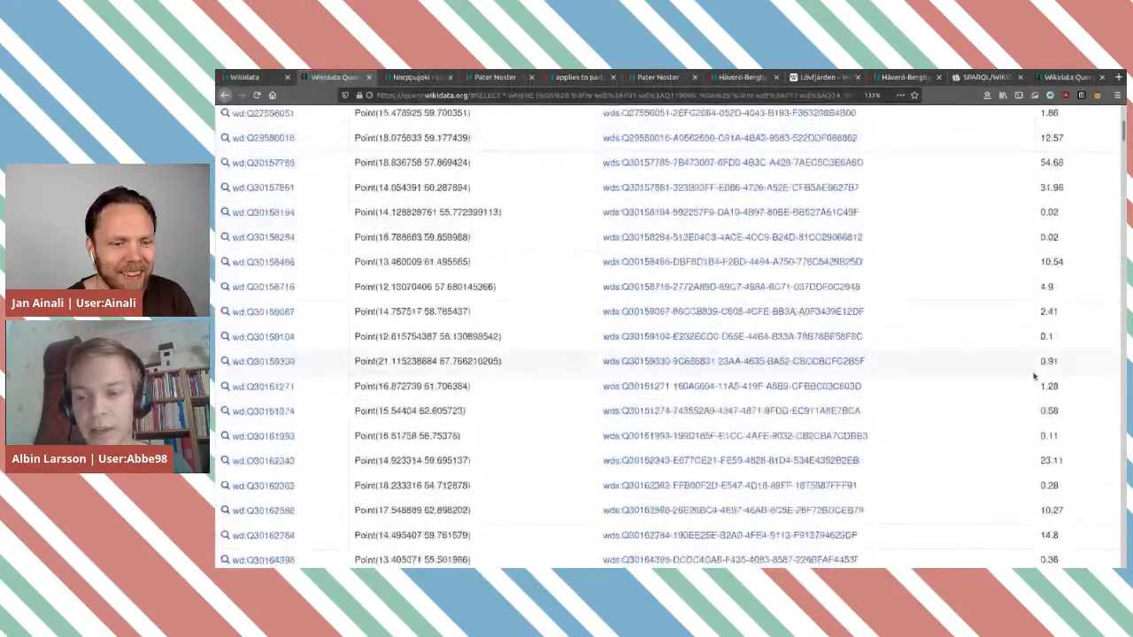
scroll(1053, 455, "down", 8)
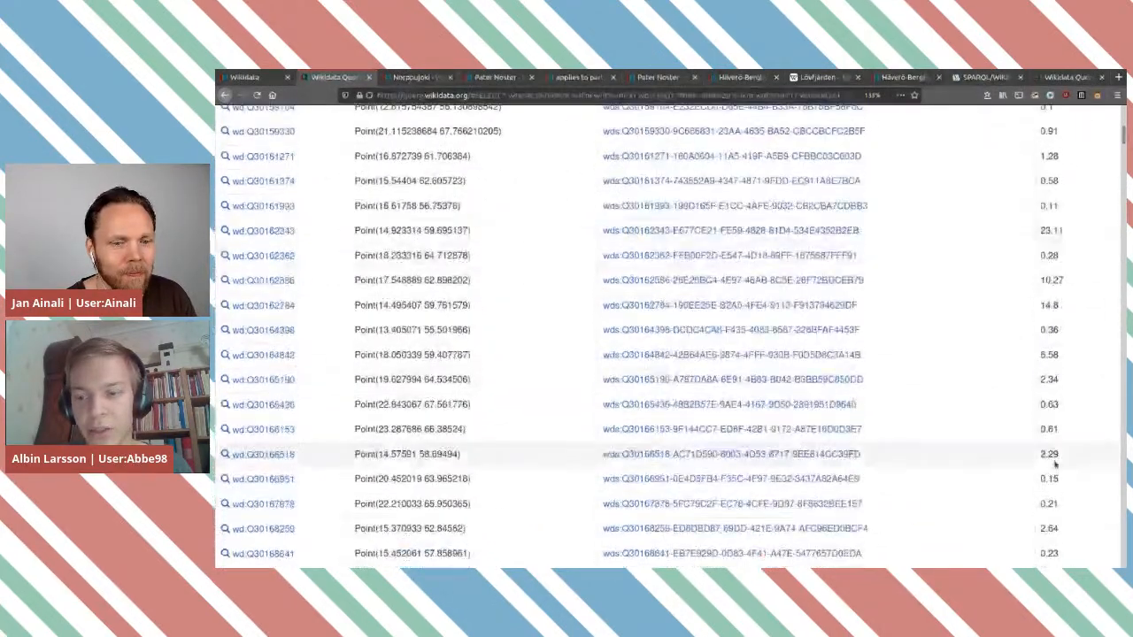
scroll(1057, 406, "down", 8)
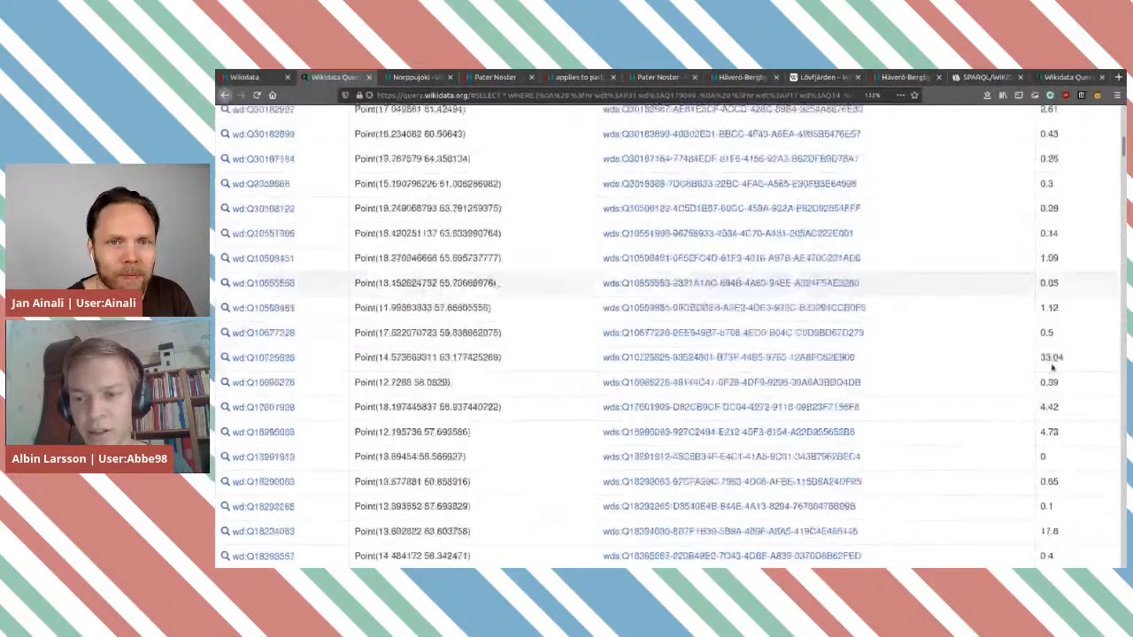
Step: Browse further through the result rows and compare the water-area sizes listed for the nature reserves
scroll(1053, 370, "down", 5)
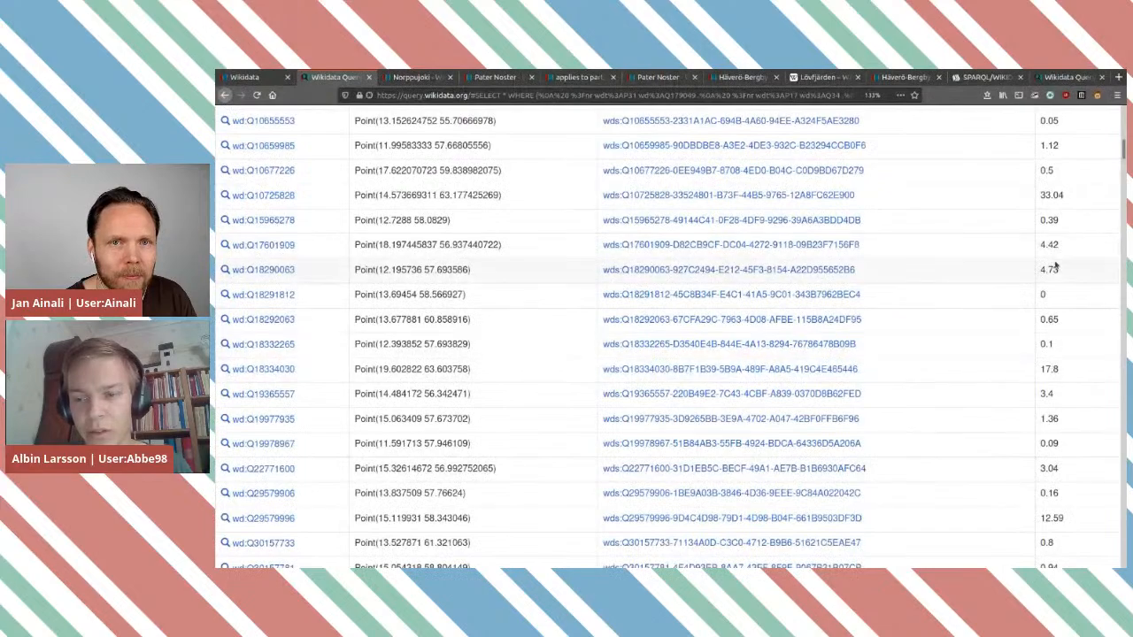
scroll(1053, 262, "down", 8)
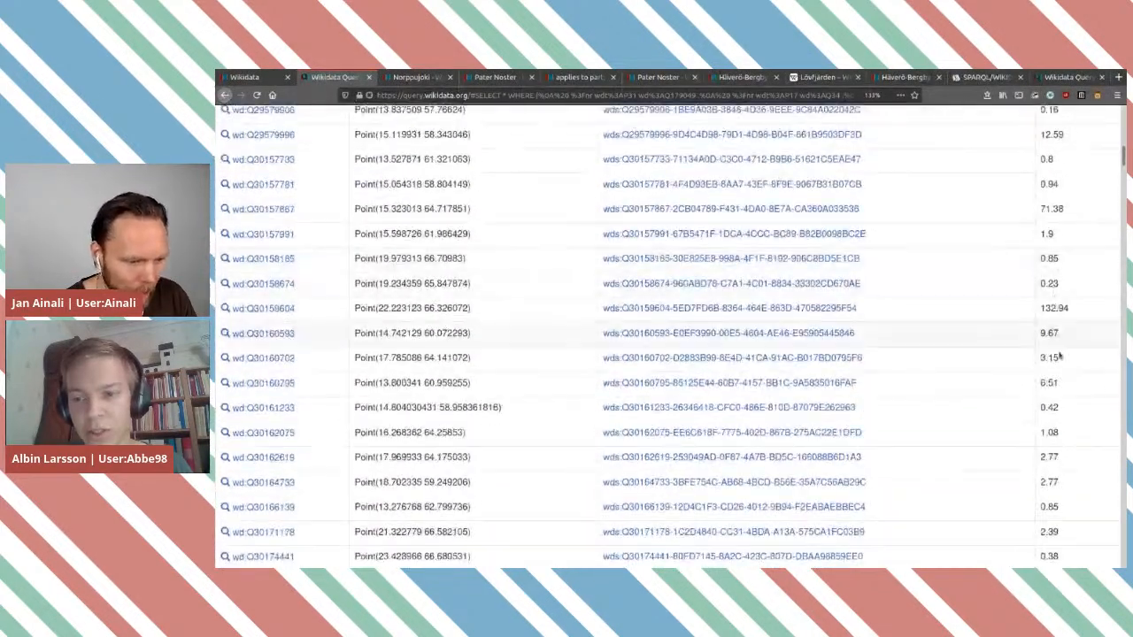
scroll(1053, 263, "up", 1)
scroll(1046, 263, "up", 10)
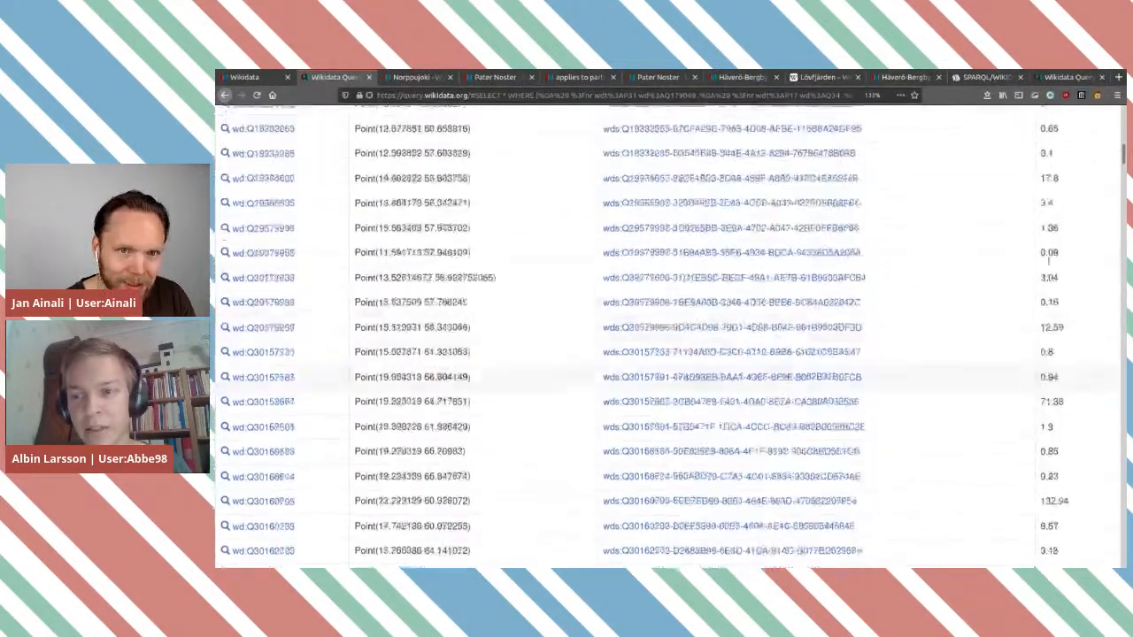
scroll(1046, 460, "down", 10)
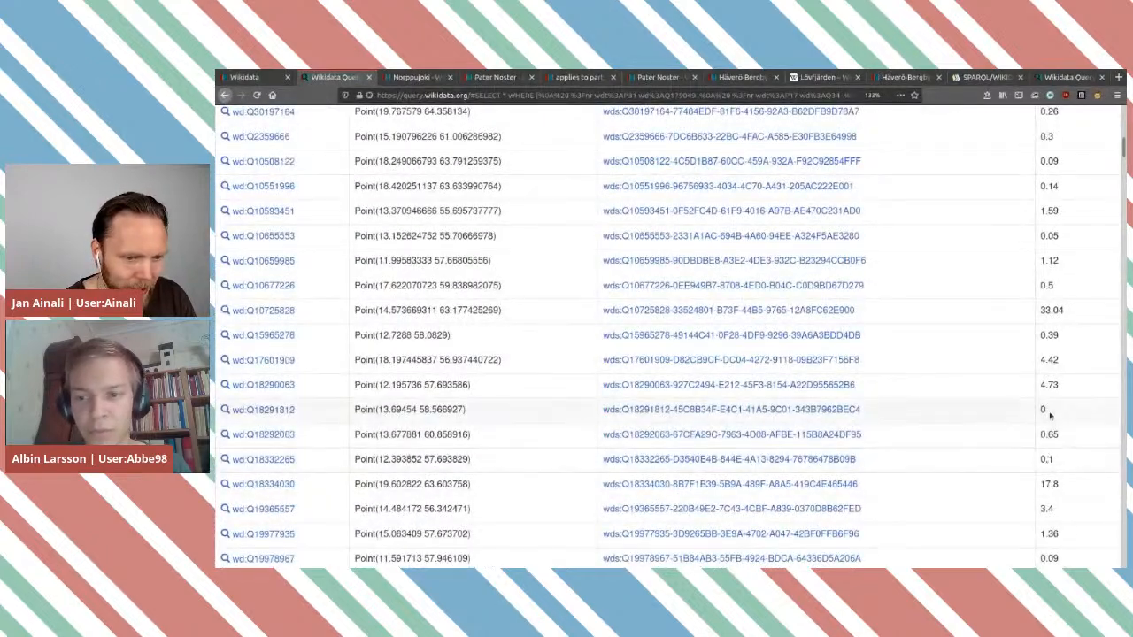
scroll(1050, 349, "up", 15)
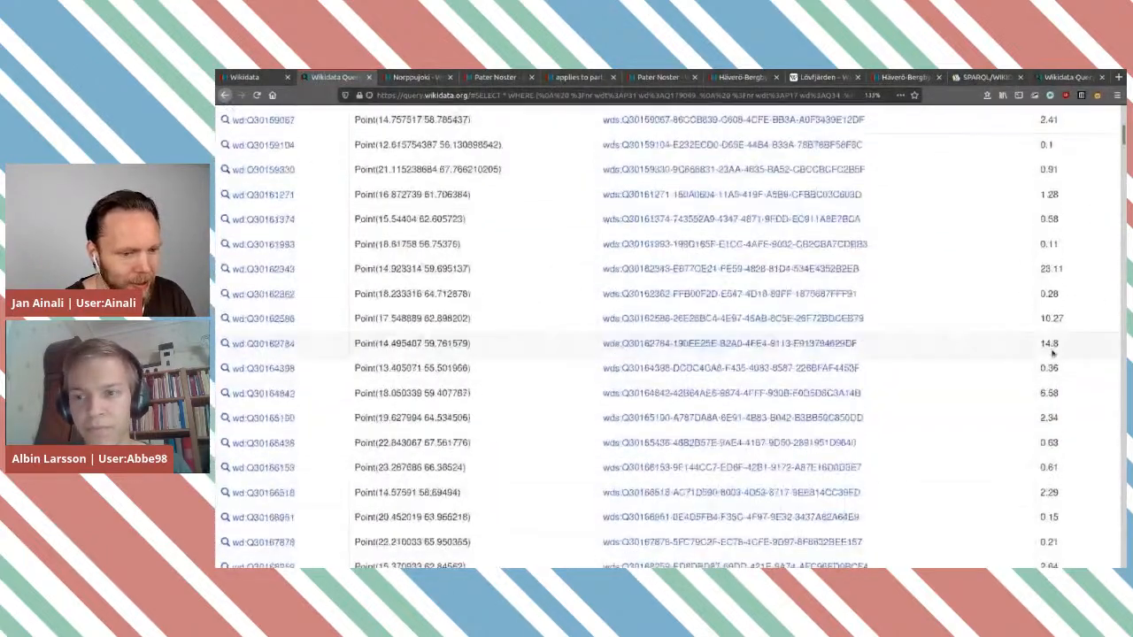
scroll(1051, 354, "up", 1)
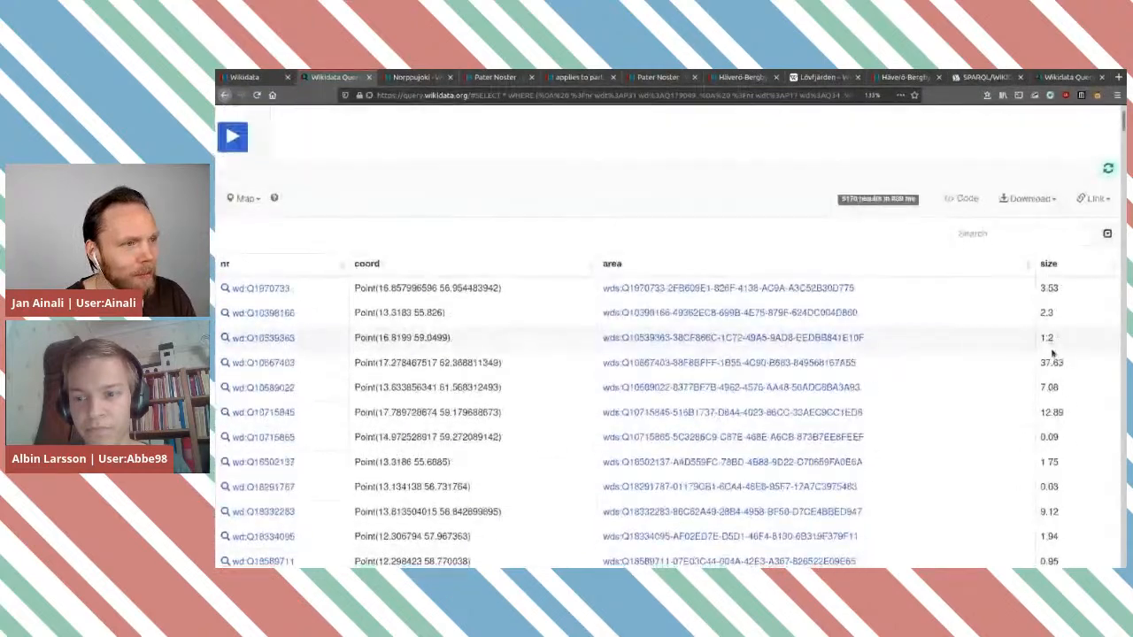
scroll(1057, 398, "down", 4)
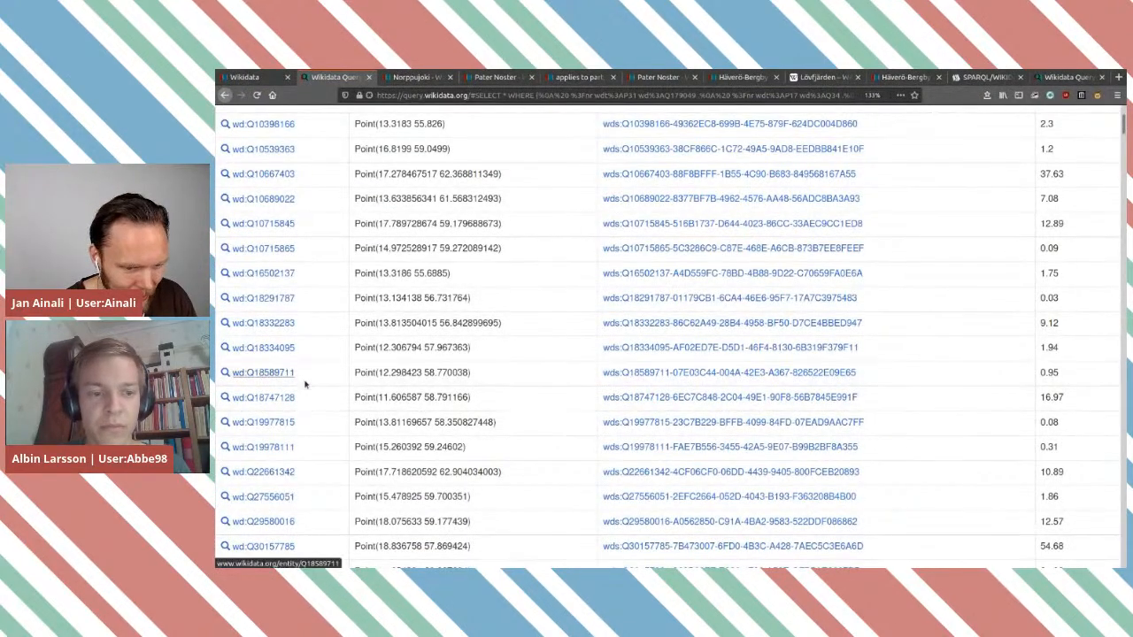
Step: Open the result item wd:Q18589711 in a new tab and check its area value that applies to body of water
middle_click(262, 372)
left_click(399, 78)
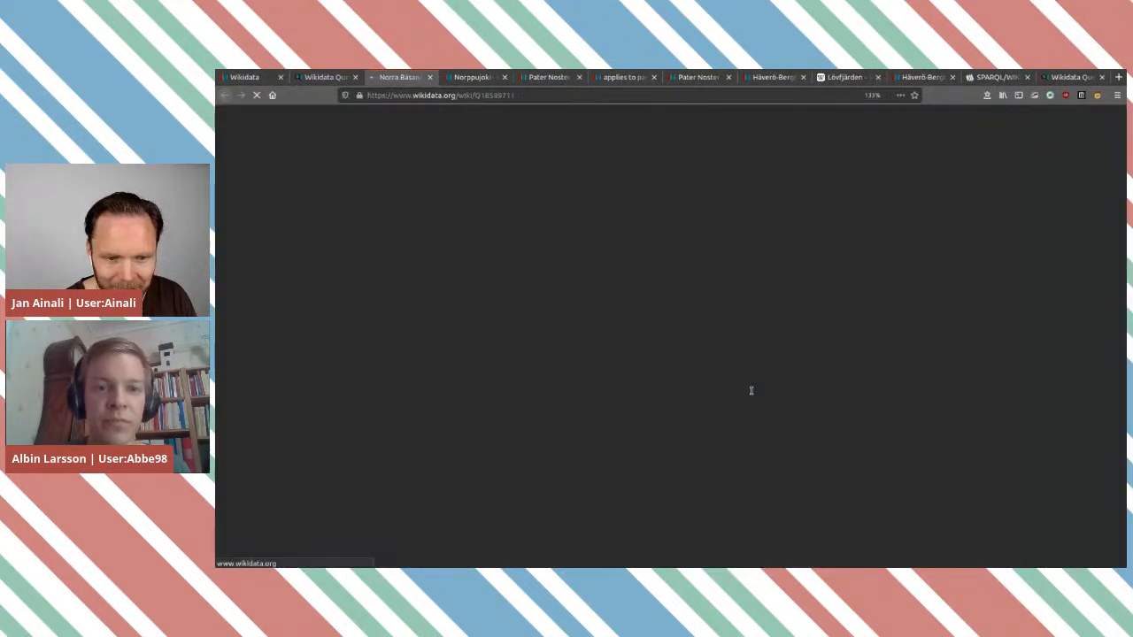
scroll(708, 367, "down", 5)
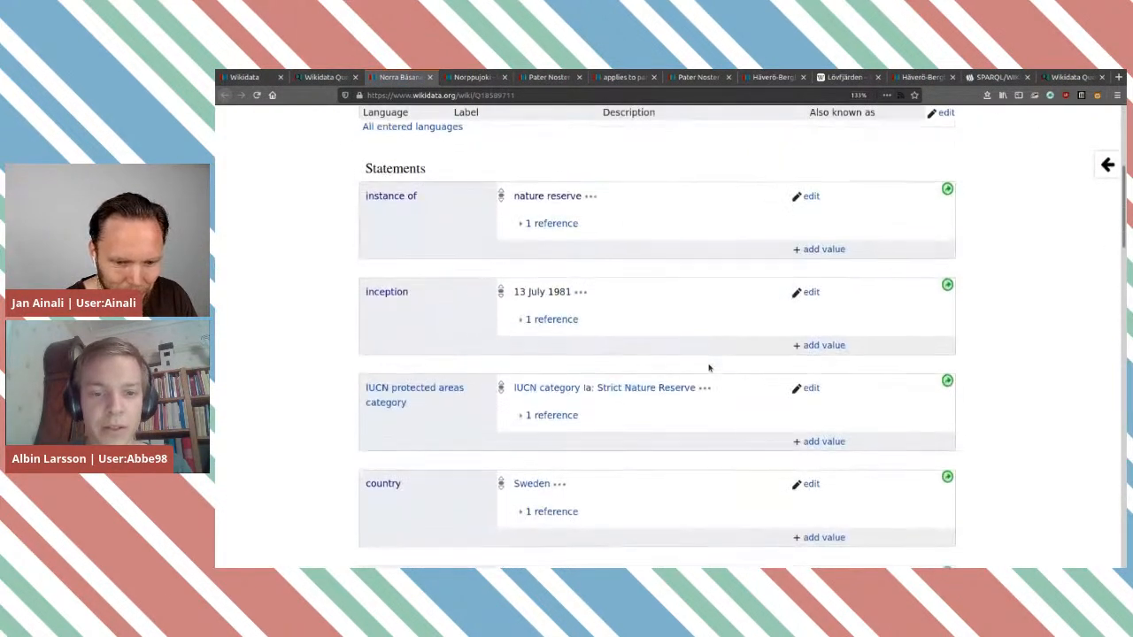
scroll(708, 366, "down", 5)
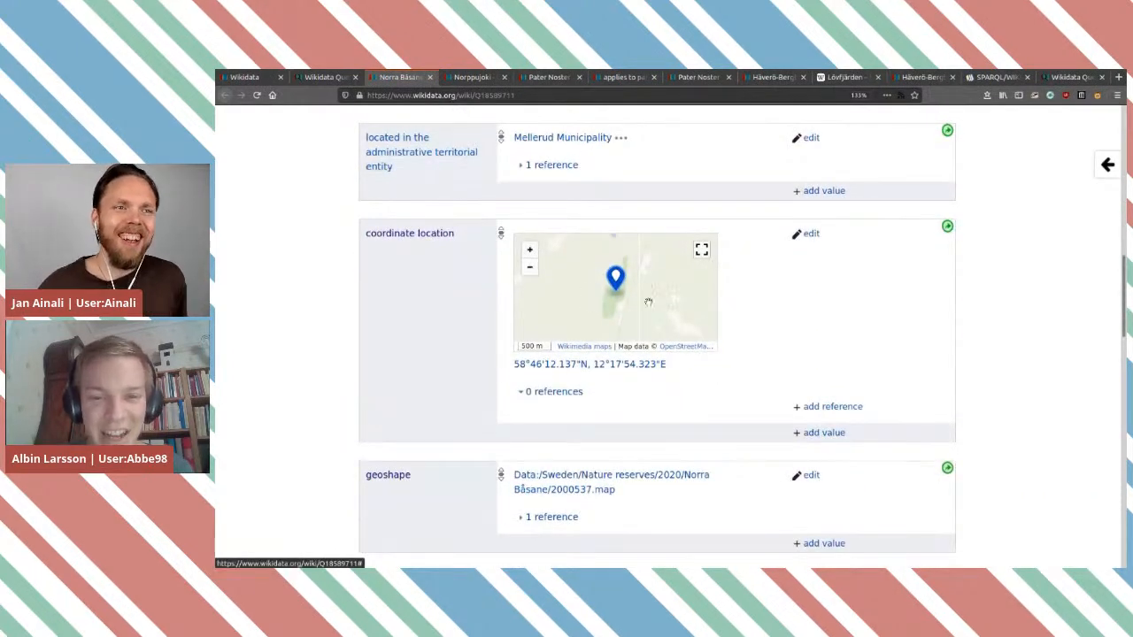
scroll(652, 318, "down", 5)
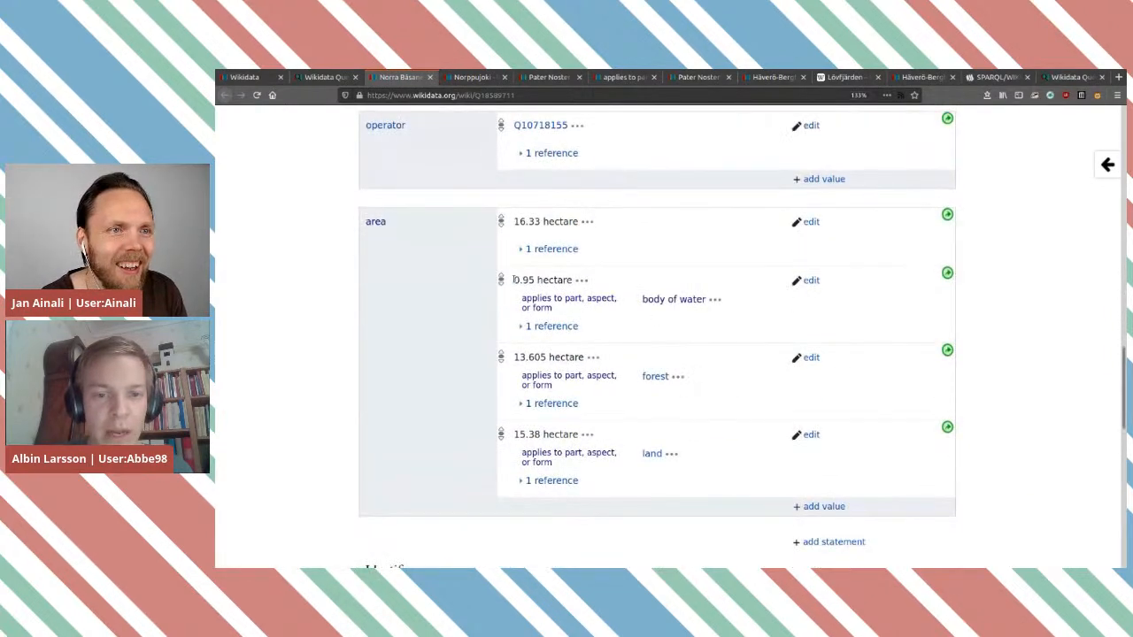
left_click_drag(513, 279, 579, 280)
left_click(649, 281)
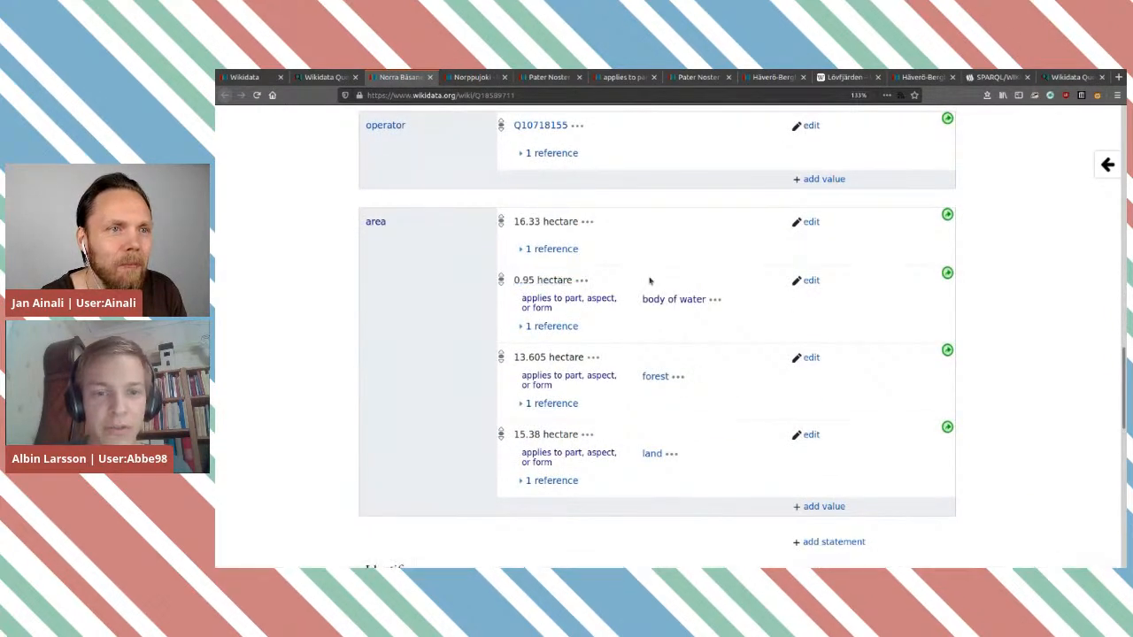
Step: Inspect the item's coordinate location map one zoom level closer and return to the query results
scroll(649, 281, "up", 5)
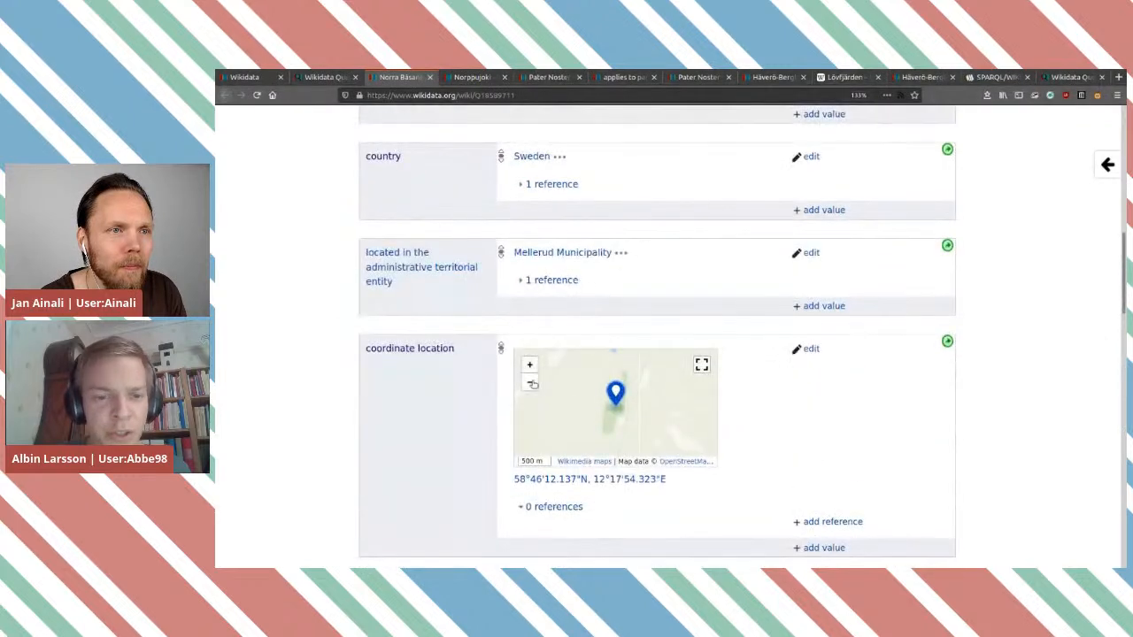
left_click(529, 366)
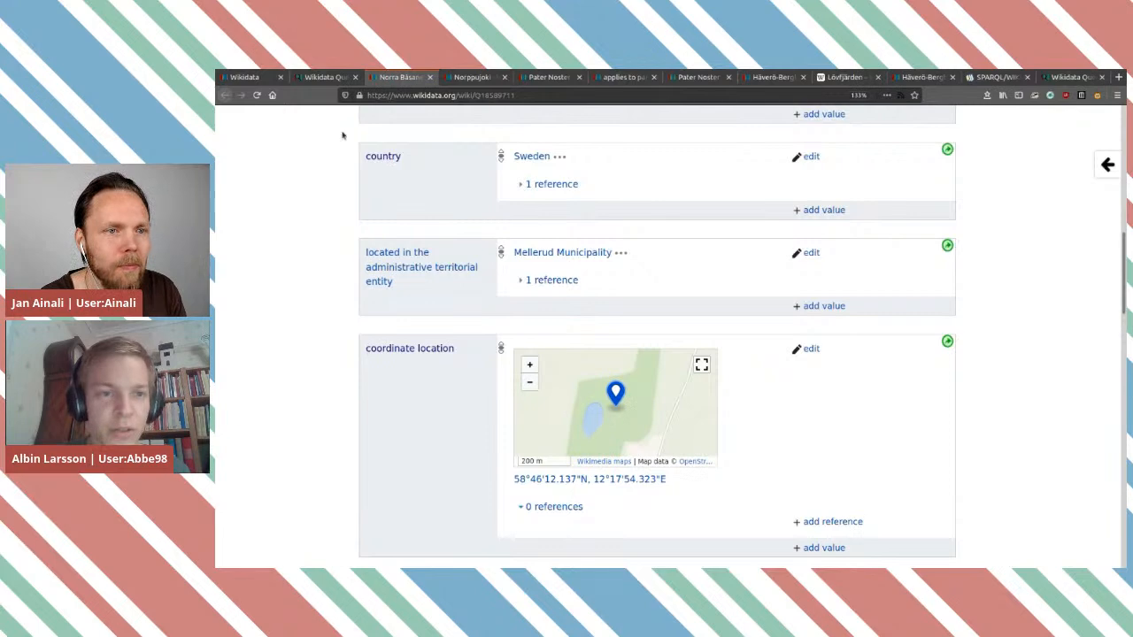
left_click(325, 77)
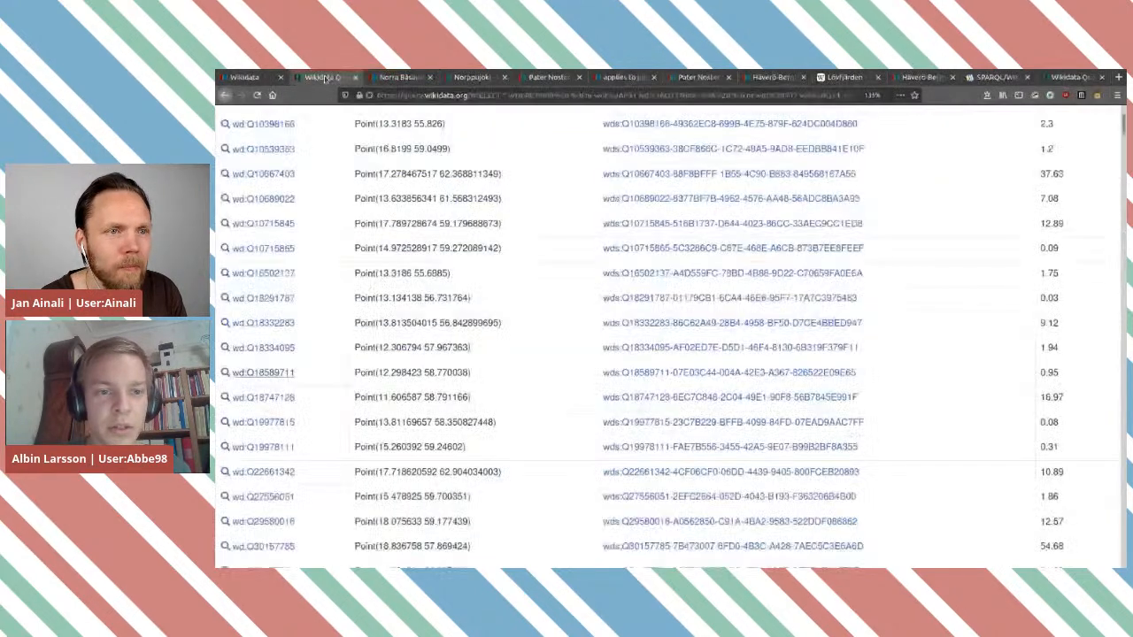
Step: Open the result item wd:Q30159104 and check its area statements and its linked Swedish Wikipedia article
scroll(568, 303, "up", 10)
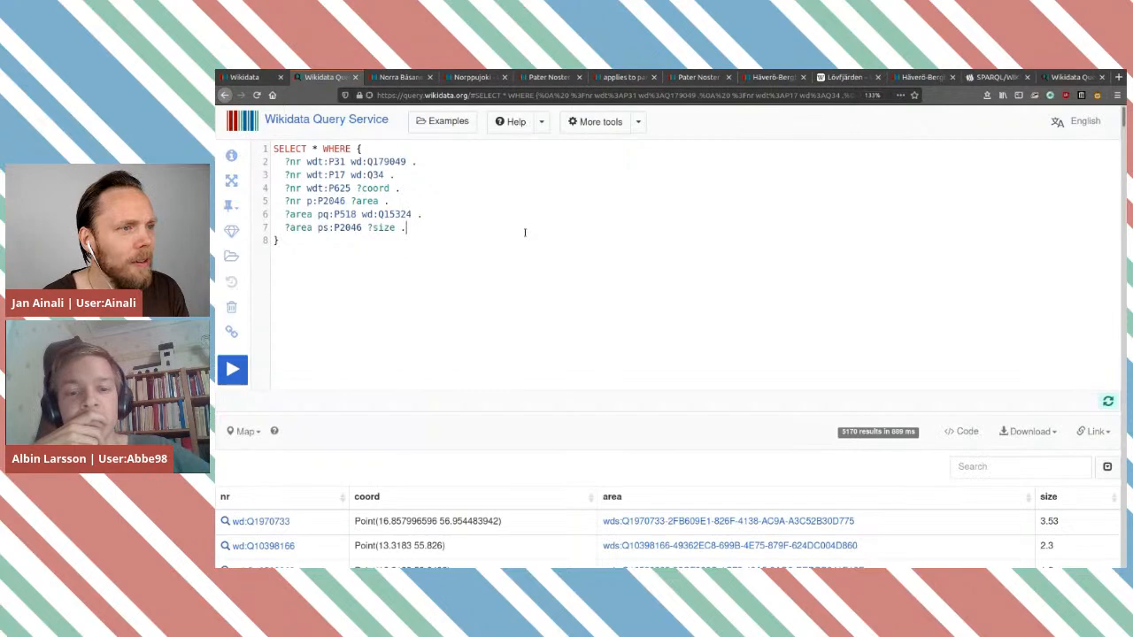
scroll(524, 233, "down", 15)
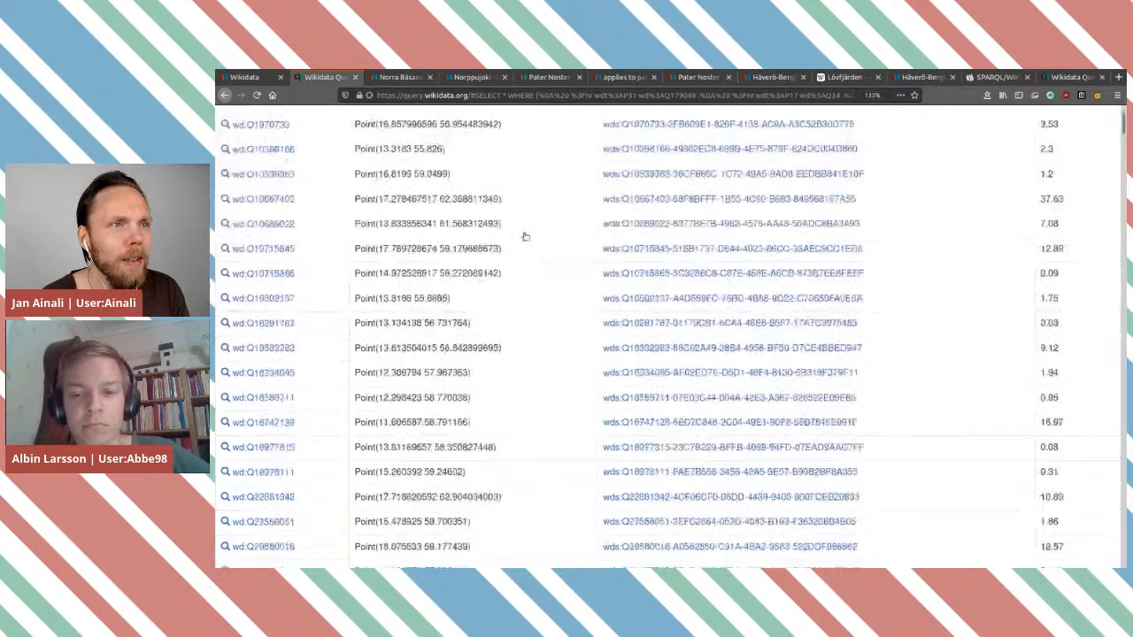
scroll(524, 235, "up", 3)
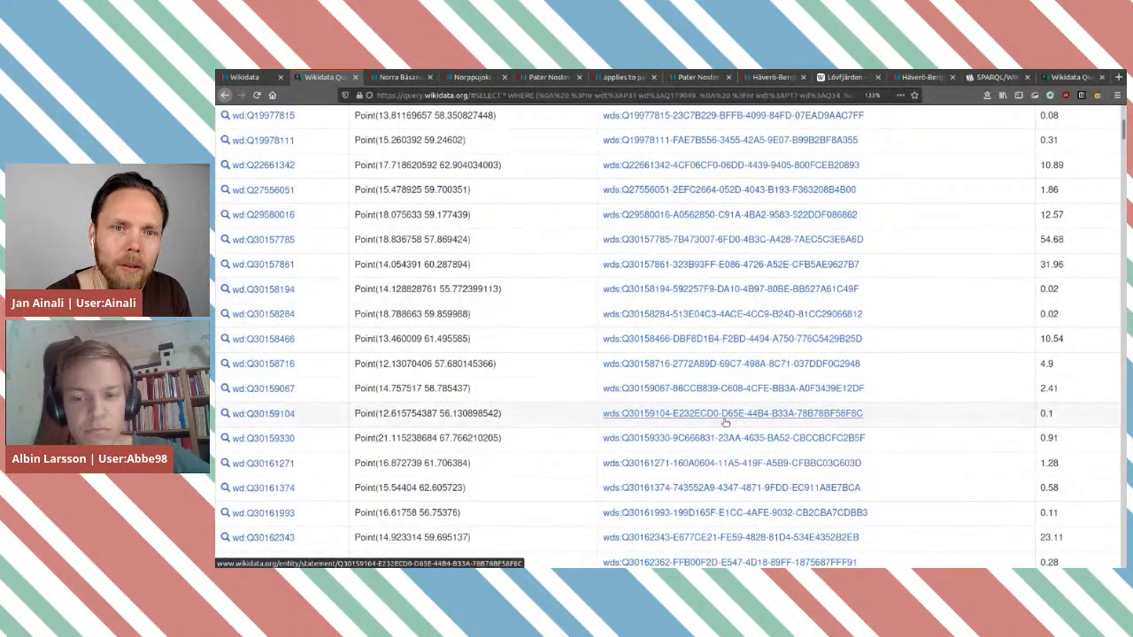
left_click(282, 415)
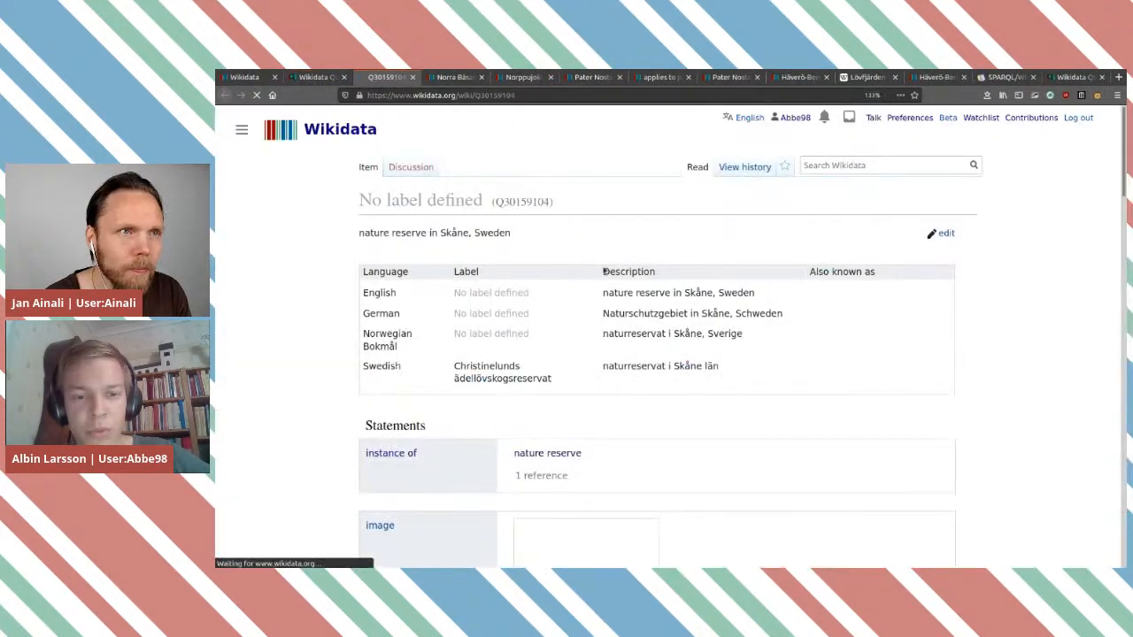
scroll(766, 397, "down", 2)
scroll(766, 397, "down", 15)
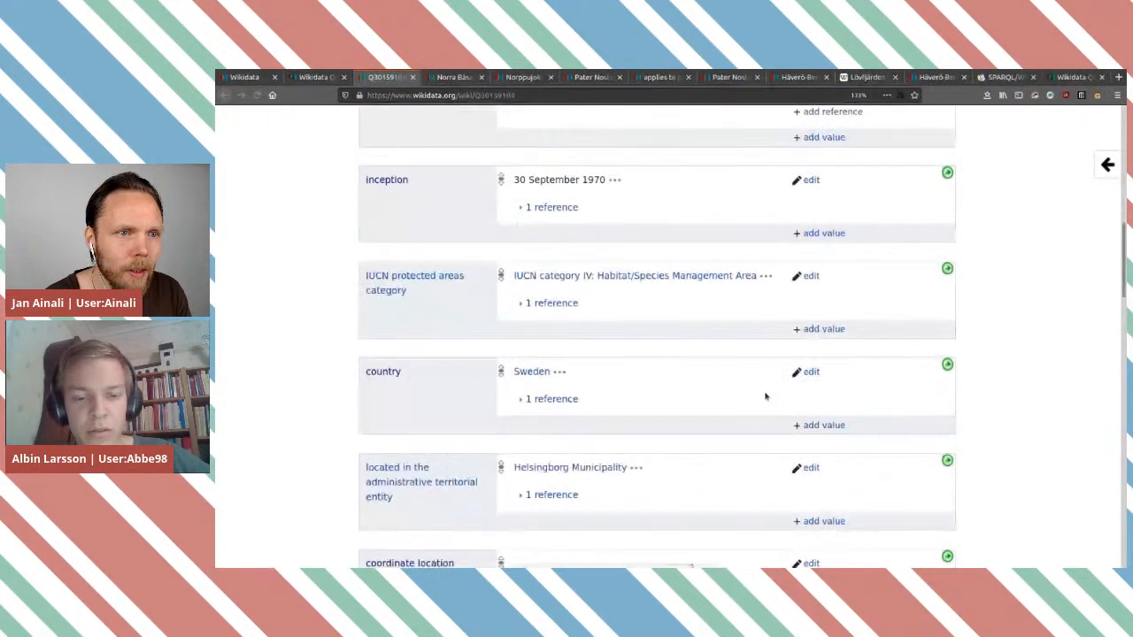
scroll(766, 396, "down", 4)
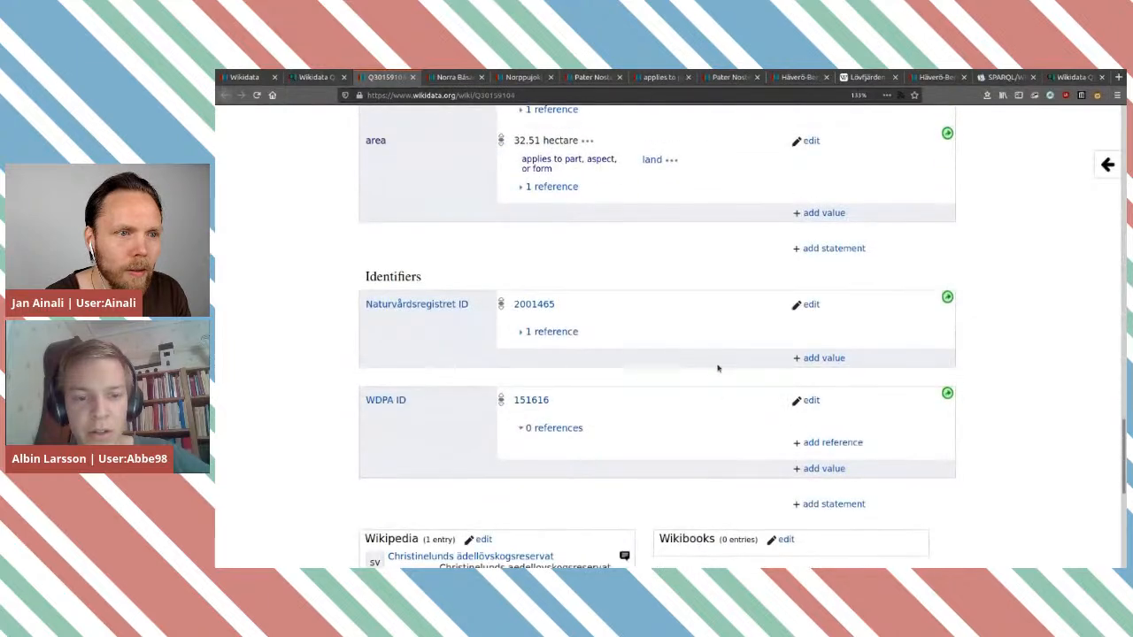
scroll(717, 369, "down", 5)
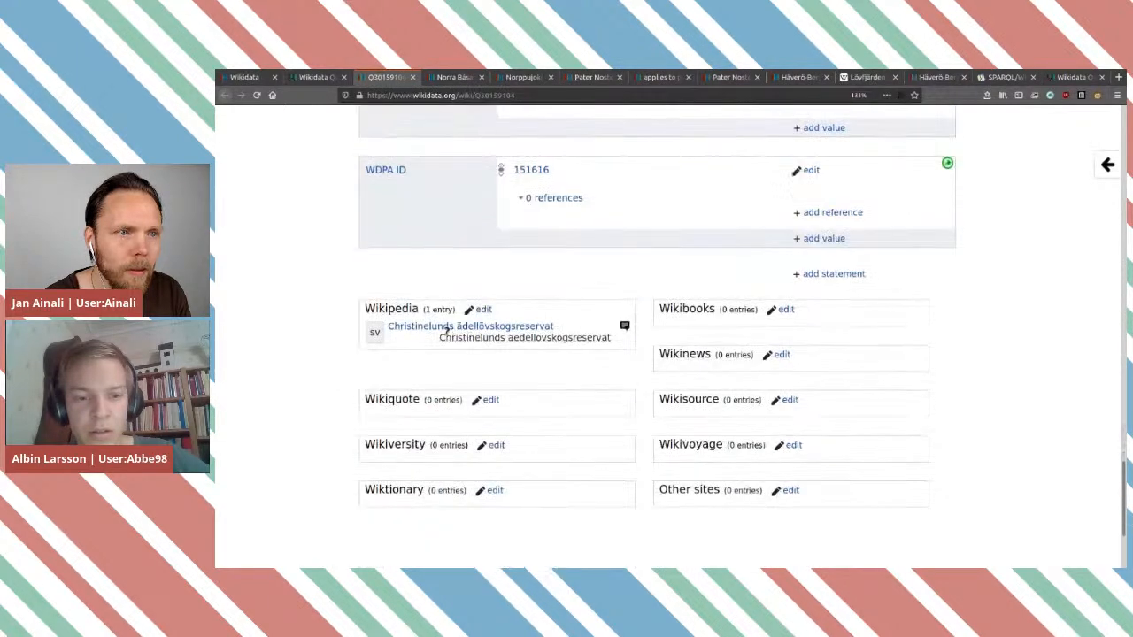
left_click(414, 331)
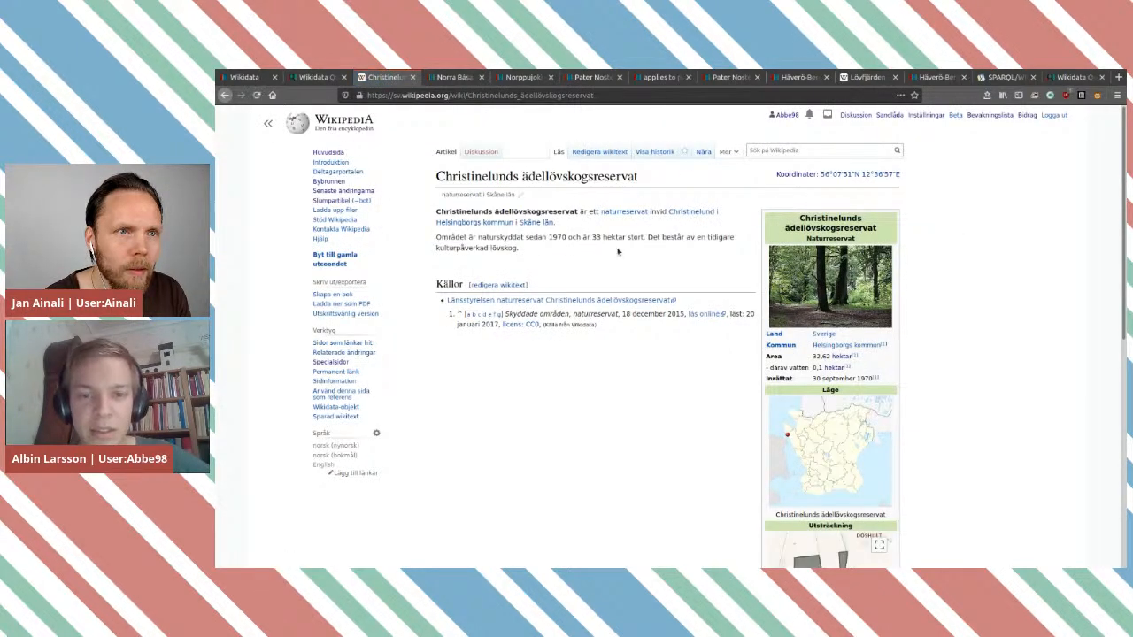
key("alt+Left")
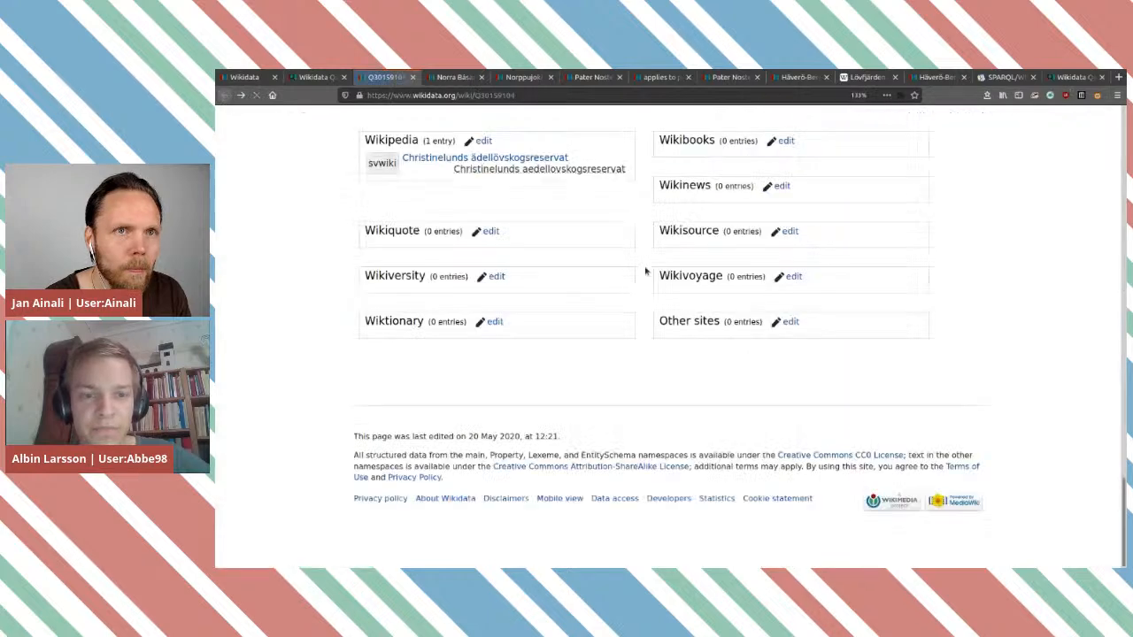
Step: Examine the item's coordinate location map up close for water in and around the Christinelunds ädellövskogsreservat
scroll(645, 271, "up", 10)
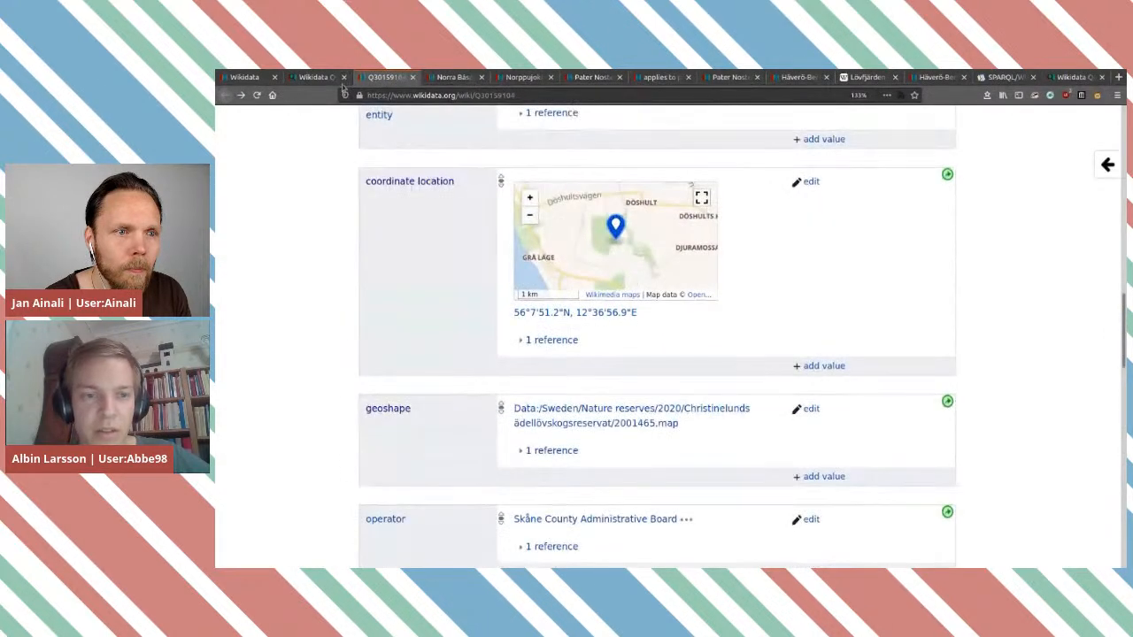
scroll(638, 235, "up", 3)
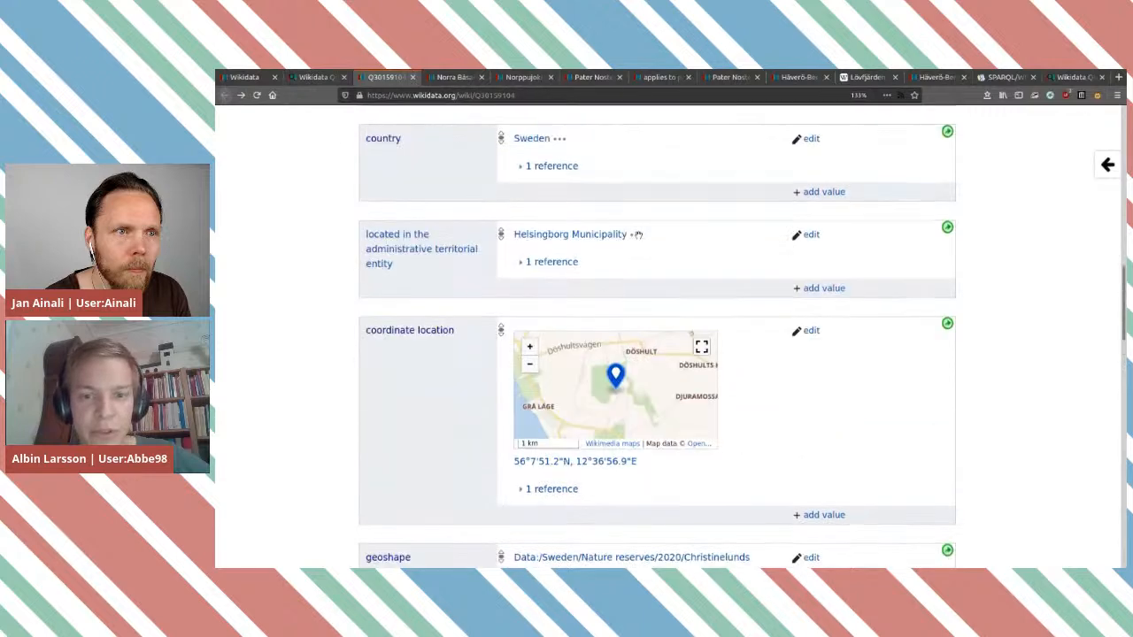
scroll(638, 234, "up", 2)
left_click(529, 428)
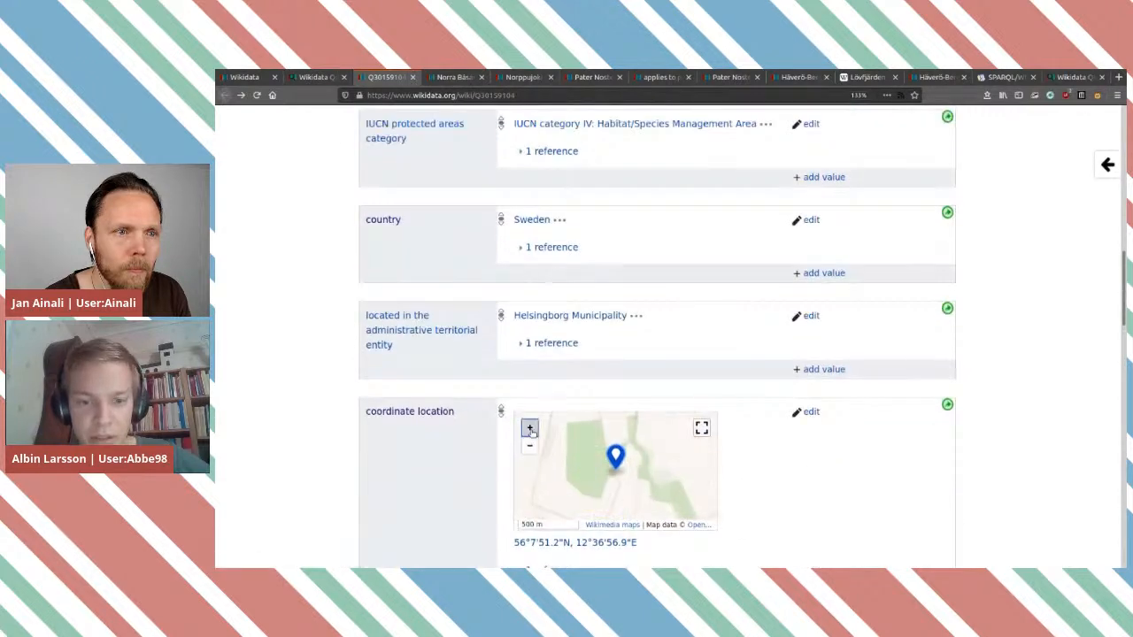
left_click(530, 429)
left_click(529, 428)
left_click(529, 428)
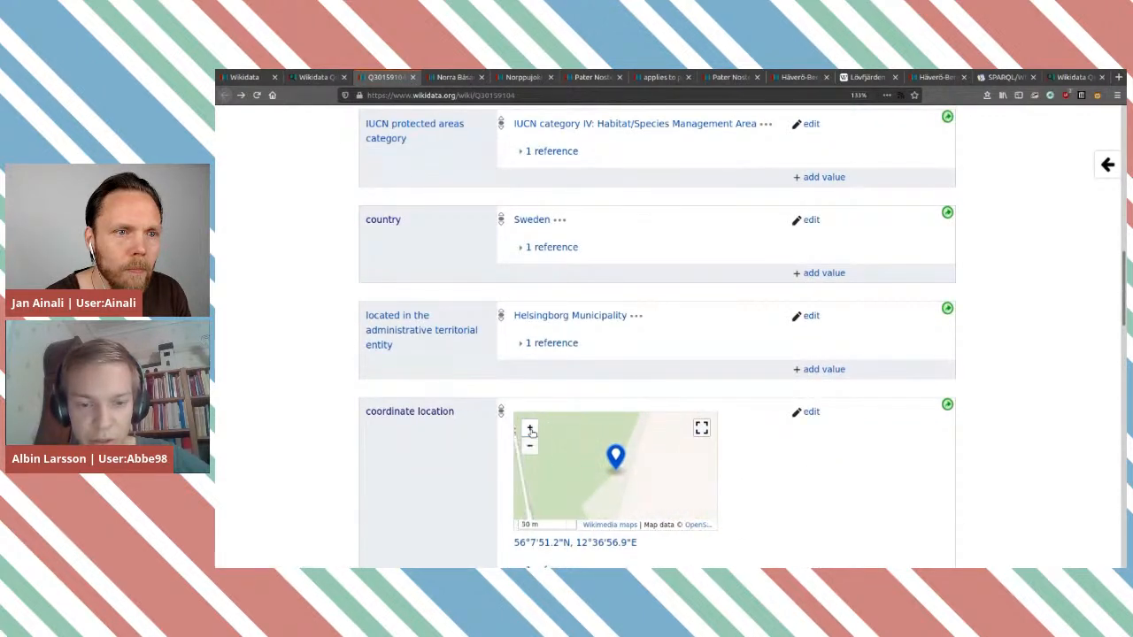
left_click_drag(567, 444, 581, 515)
scroll(644, 467, "down", 2)
scroll(654, 468, "down", 4)
scroll(654, 468, "up", 4)
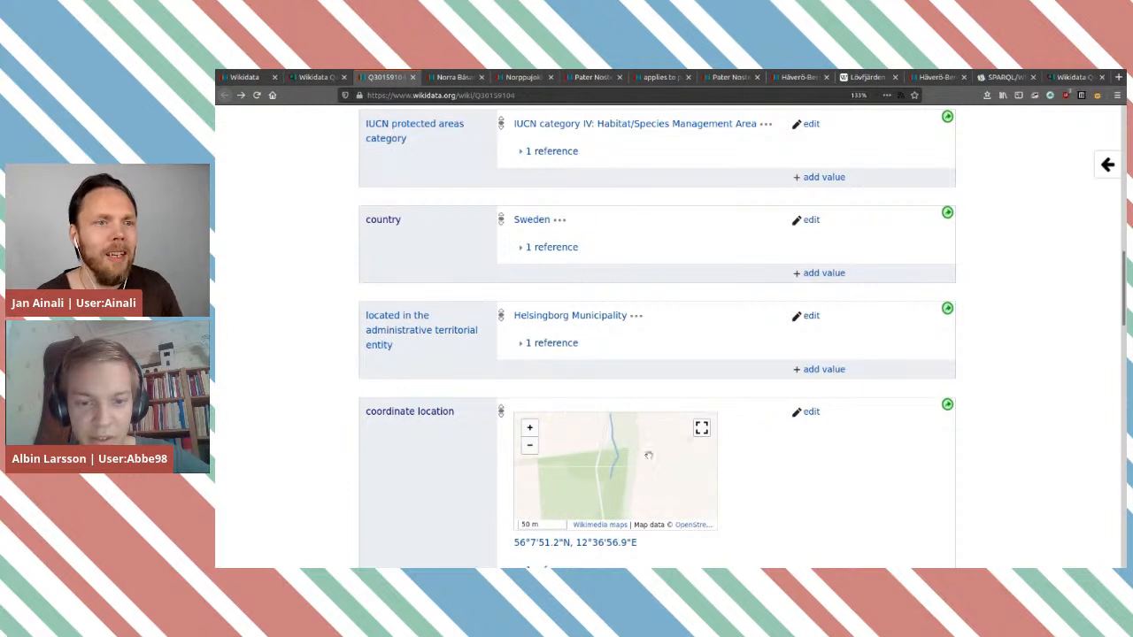
Step: Close the Q30159104 item and review the query together with its results
left_click(412, 79)
scroll(556, 236, "up", 5)
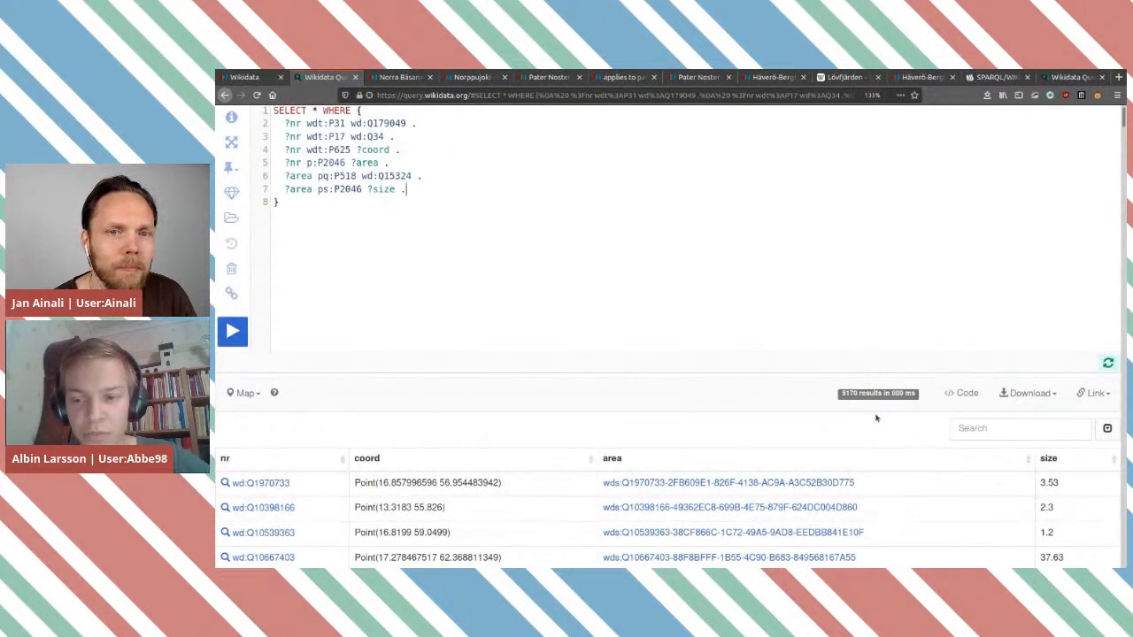
scroll(883, 416, "down", 3)
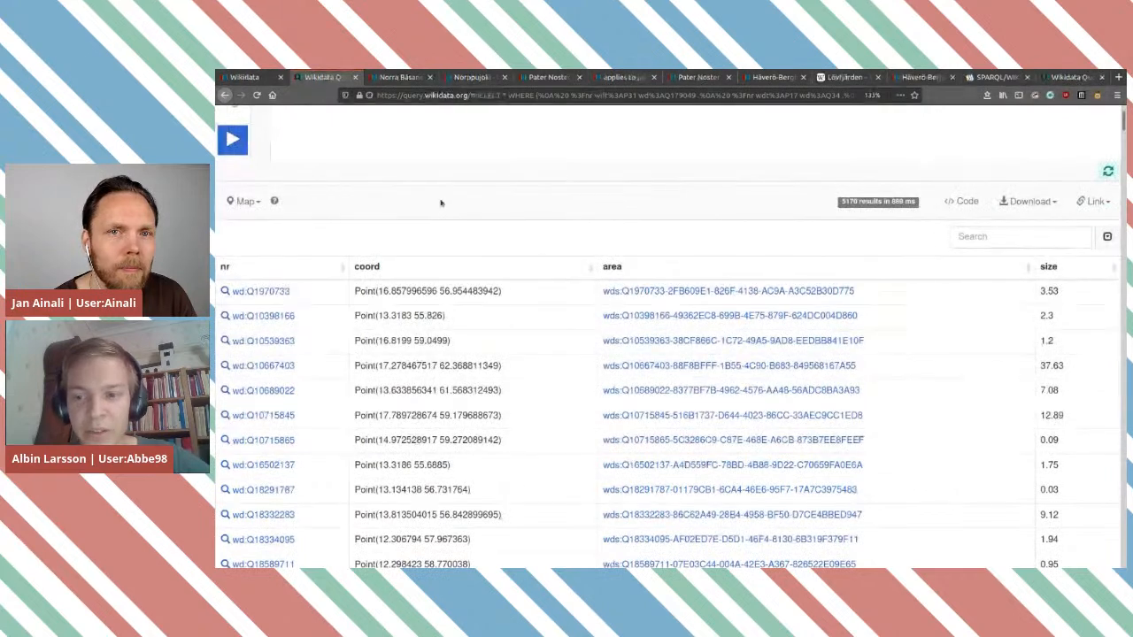
scroll(441, 203, "up", 1)
scroll(441, 203, "up", 1)
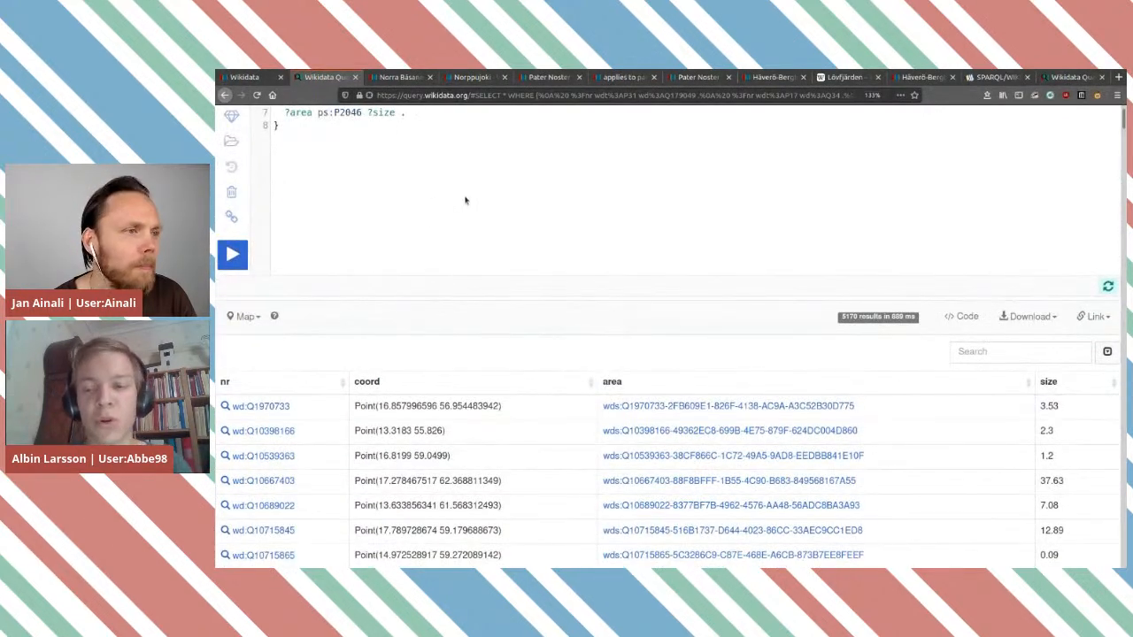
scroll(475, 198, "up", 3)
Step: Add FILTER(?size >= 10) below the ps:P2046 line to keep only the larger water areas, and run the query
left_click(420, 228)
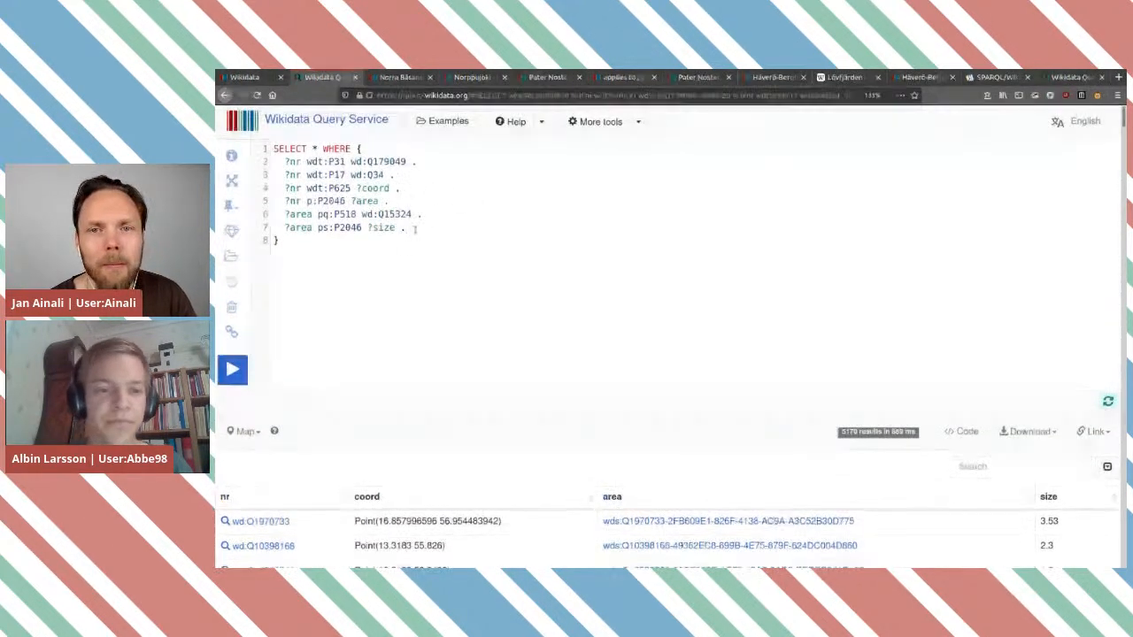
key("Return")
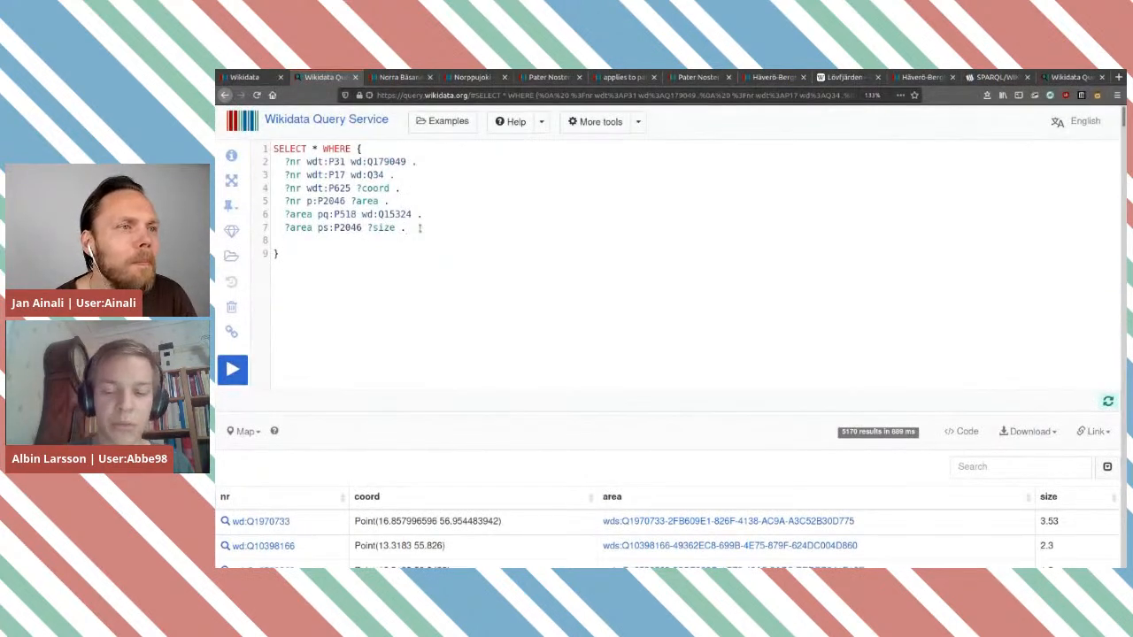
type("?ar")
key("BackSpace")
key("BackSpace")
key("BackSpace")
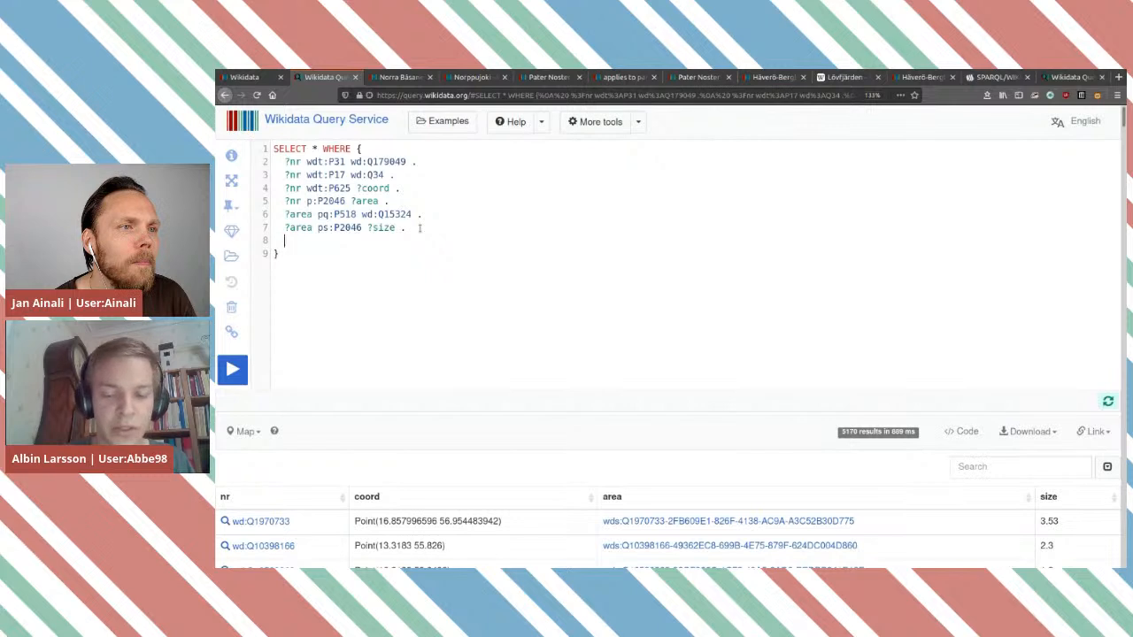
type("FILTER()")
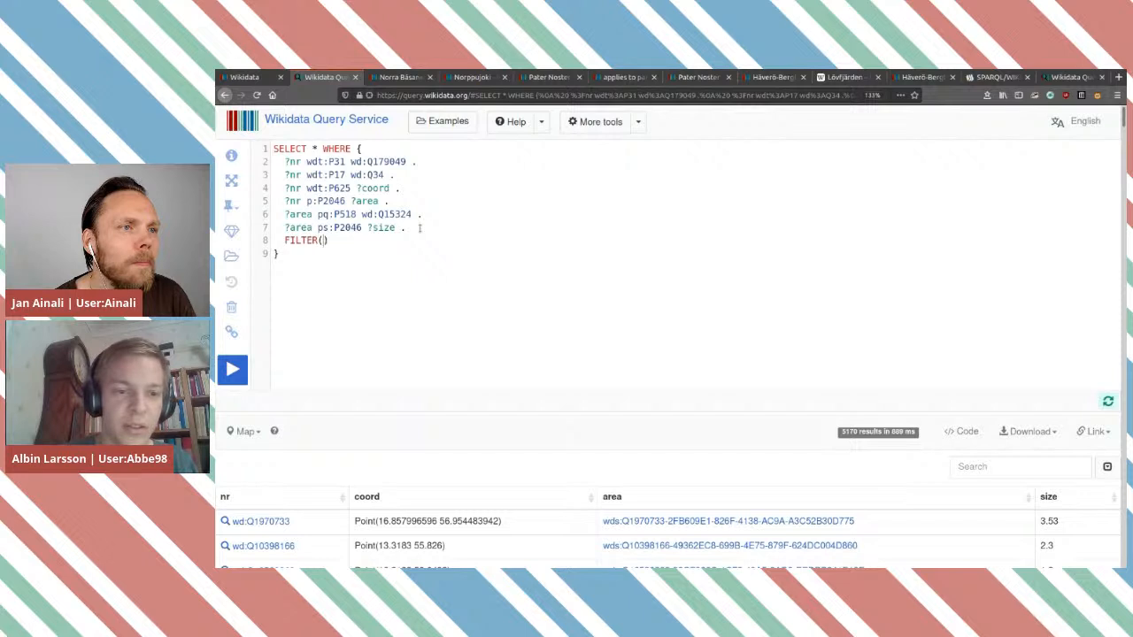
key("BackSpace")
type("?")
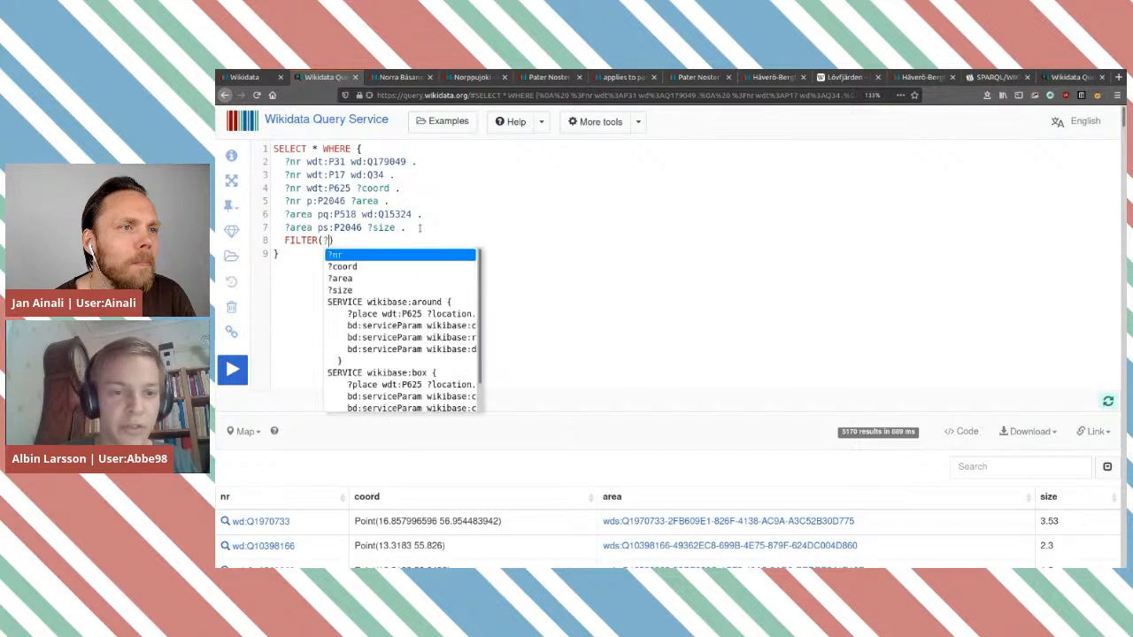
type("size ")
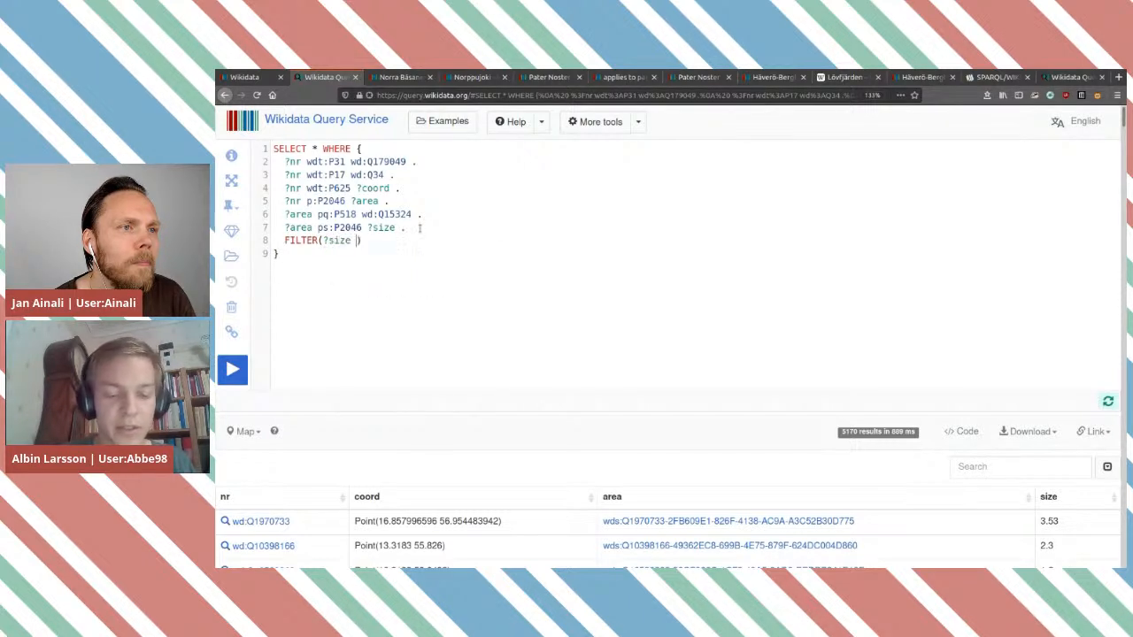
type(">")
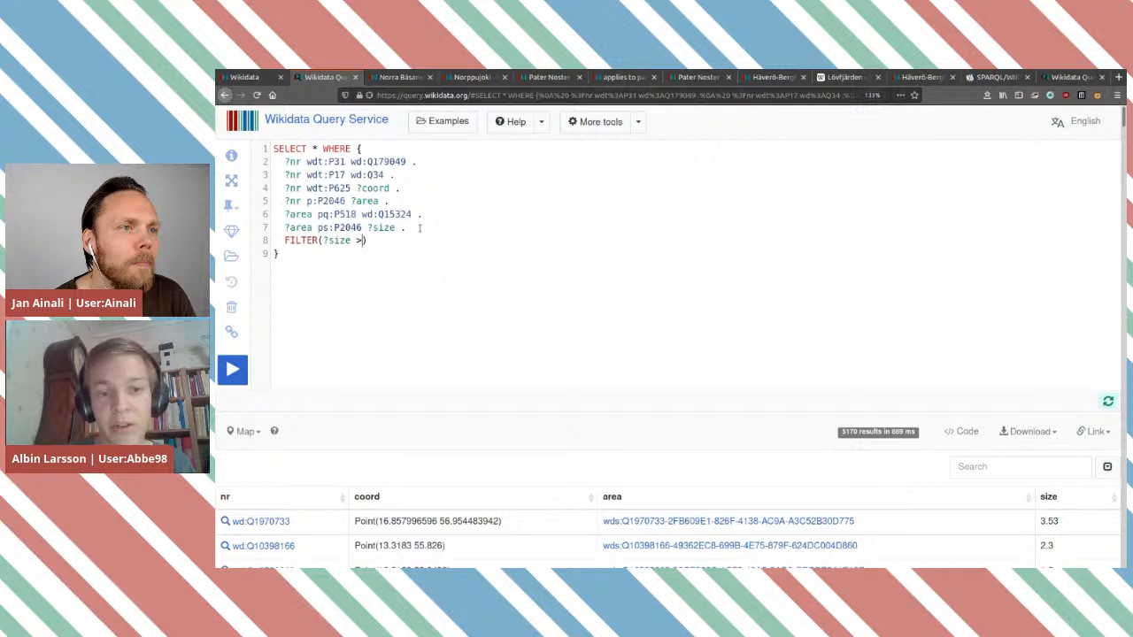
type("=")
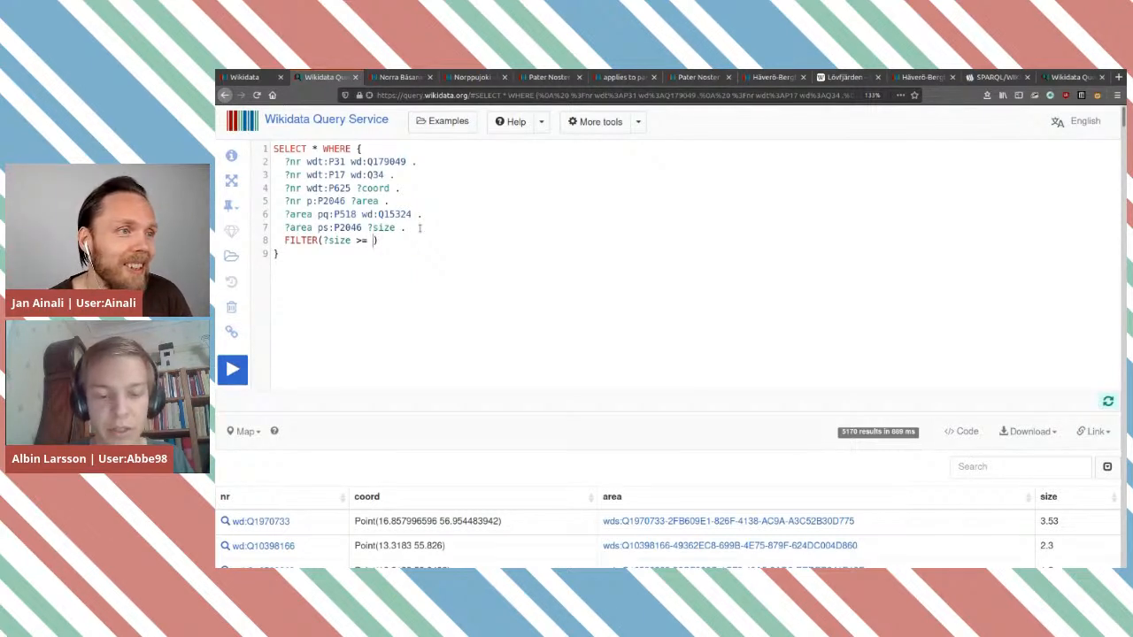
type("10")
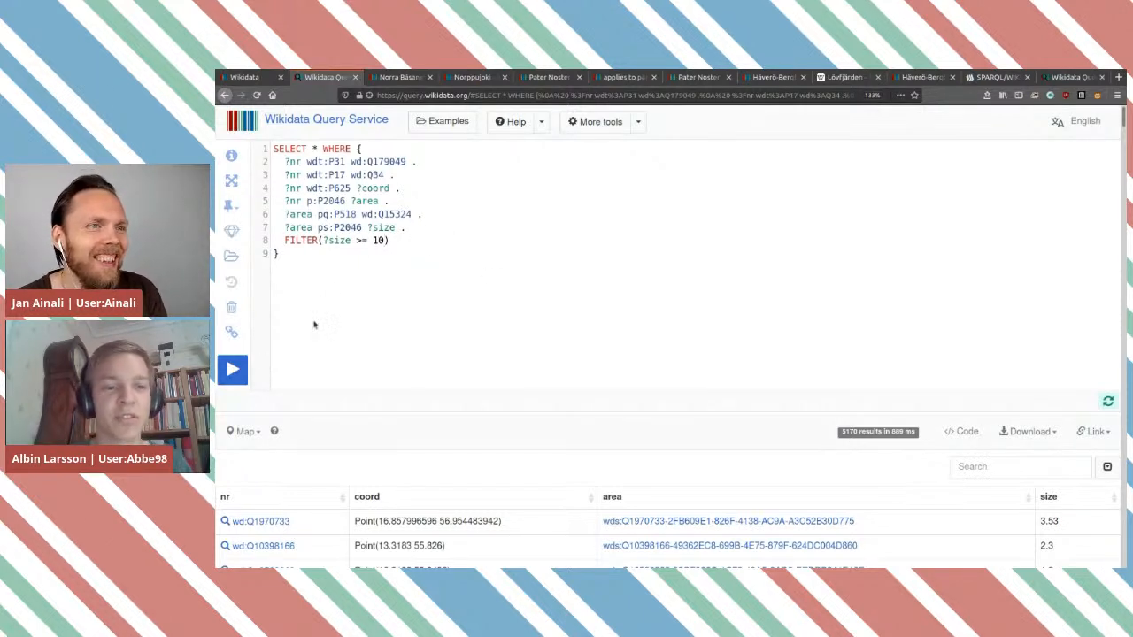
left_click(232, 370)
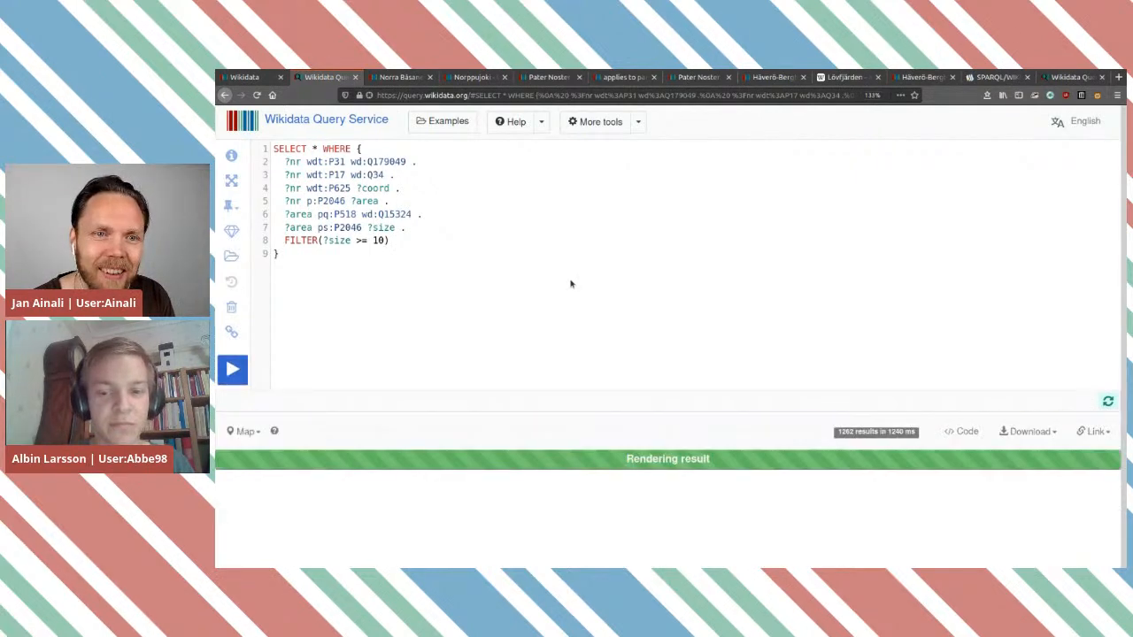
Step: Review the filtered result rows and their sizes against the query
scroll(571, 284, "down", 3)
scroll(571, 284, "up", 1)
scroll(571, 284, "down", 2)
scroll(571, 284, "up", 4)
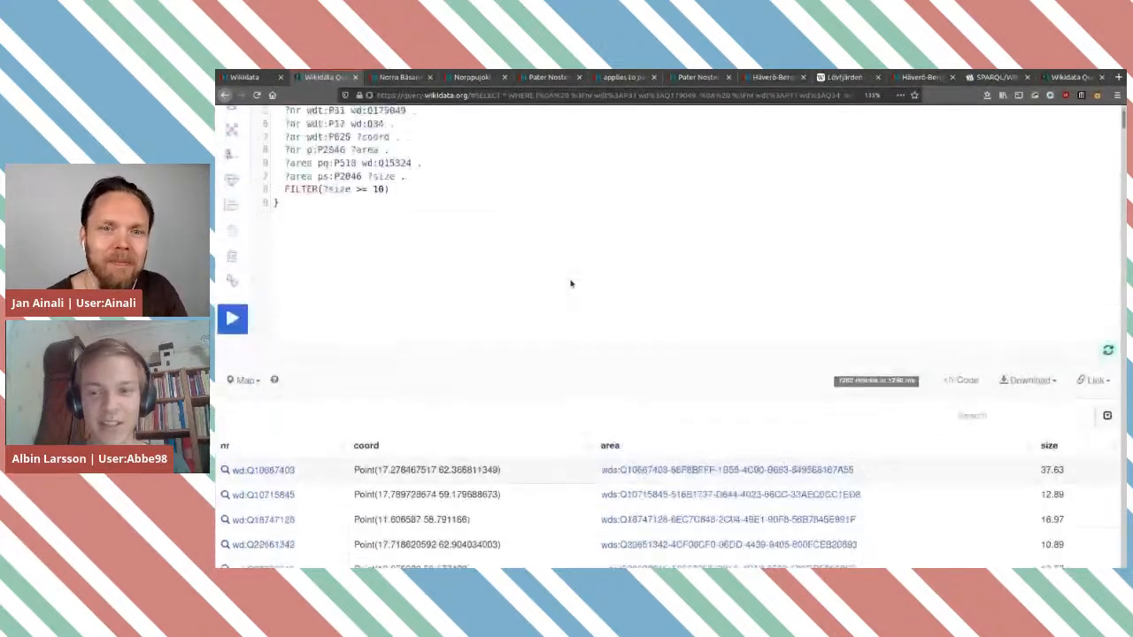
scroll(421, 214, "down", 2)
scroll(424, 233, "up", 2)
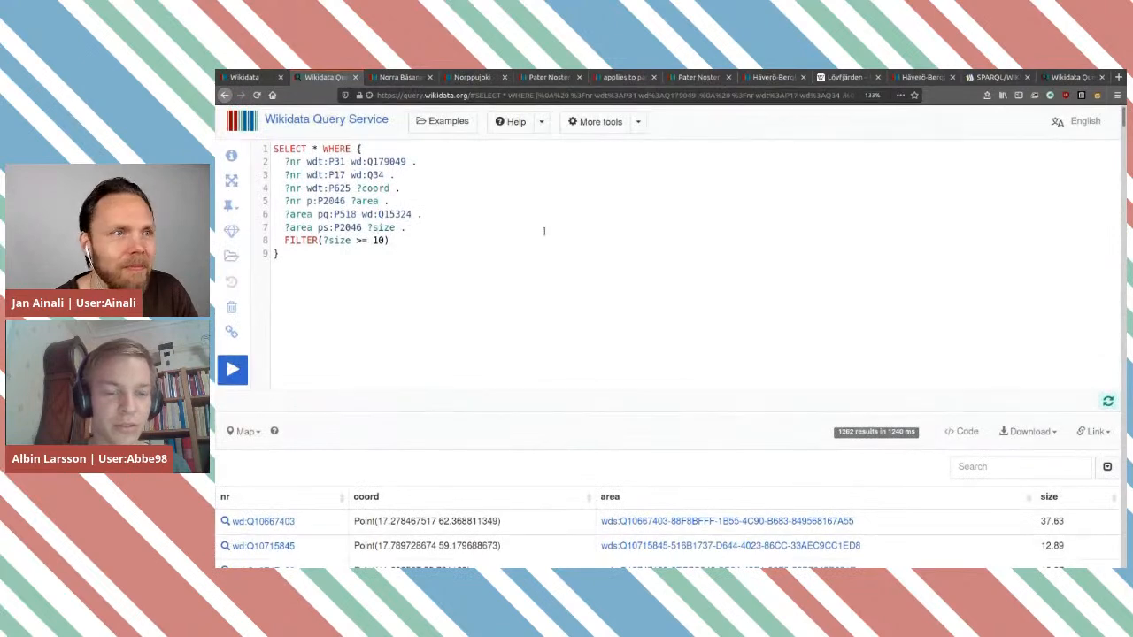
scroll(545, 232, "down", 3)
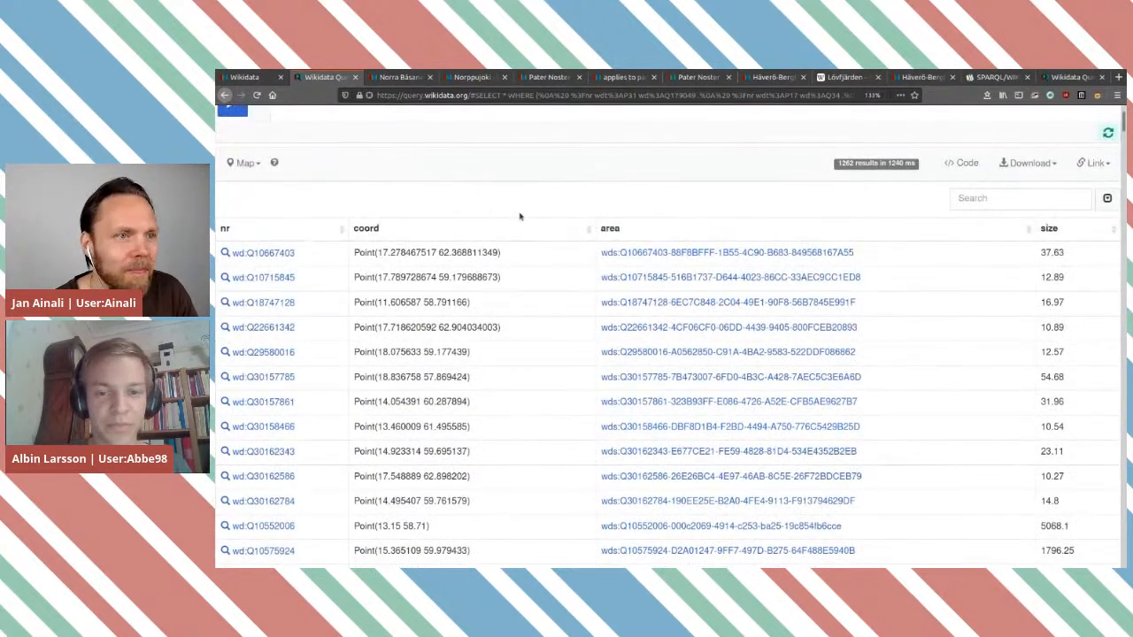
scroll(520, 216, "up", 3)
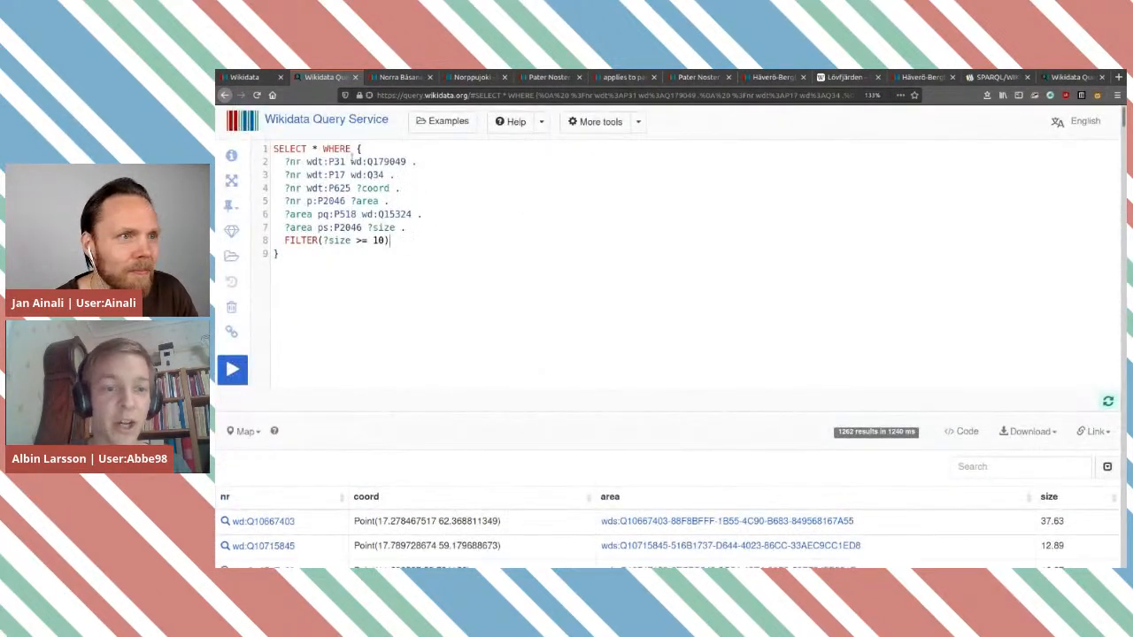
scroll(504, 247, "down", 3)
scroll(522, 292, "up", 3)
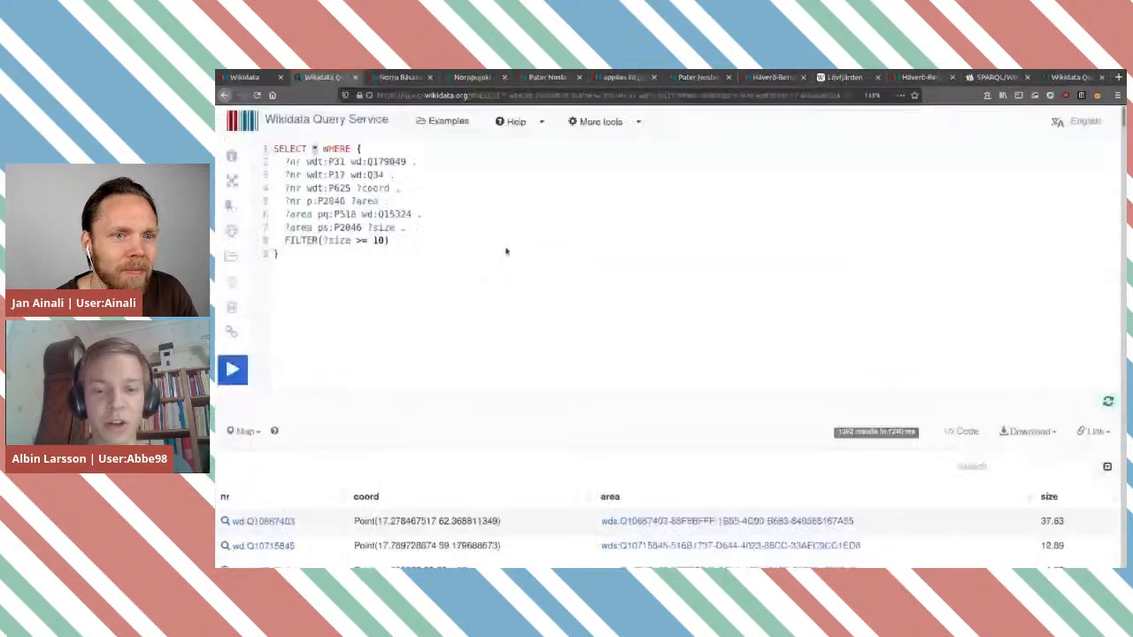
Step: Add the wikibase:label service below the filter, with sv instead of en as the fallback language
left_click(424, 236)
key("Return")
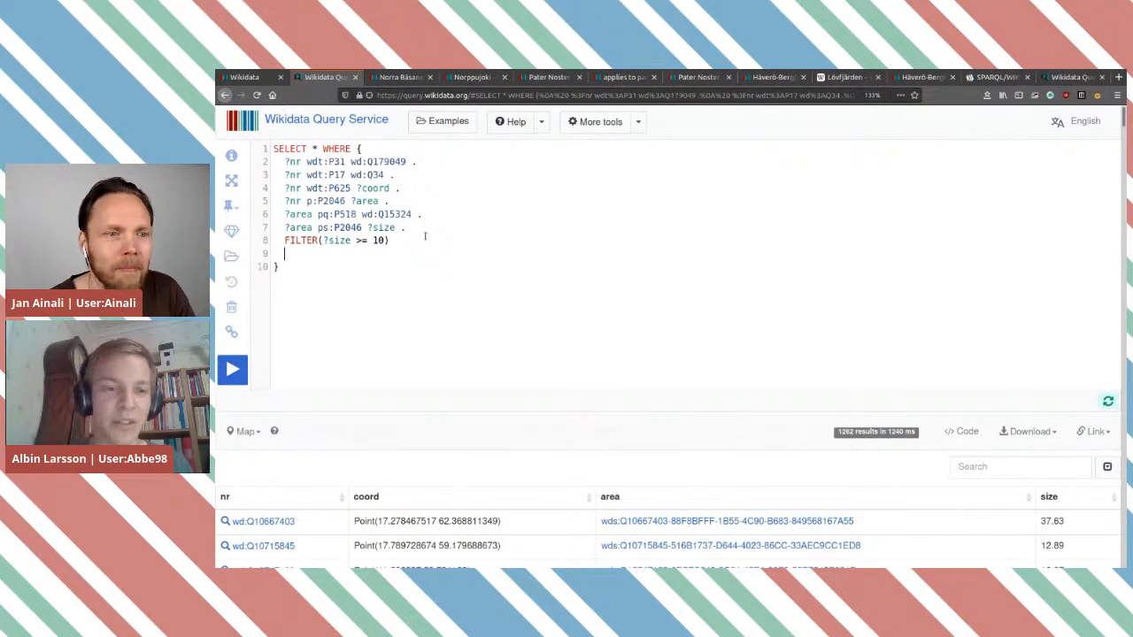
type("?")
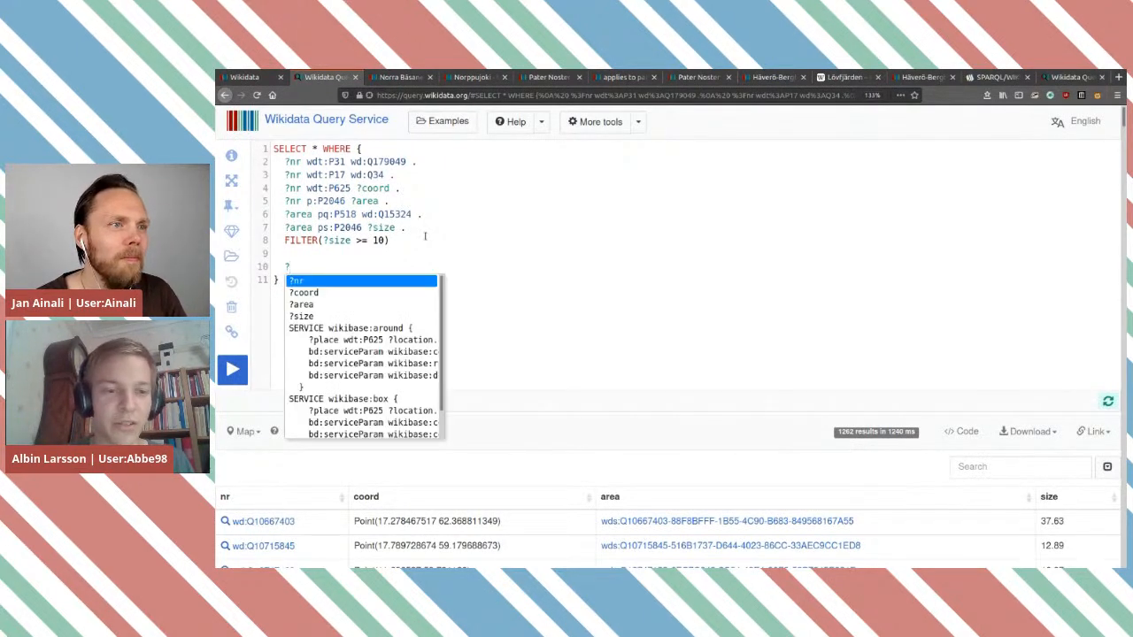
key("BackSpace")
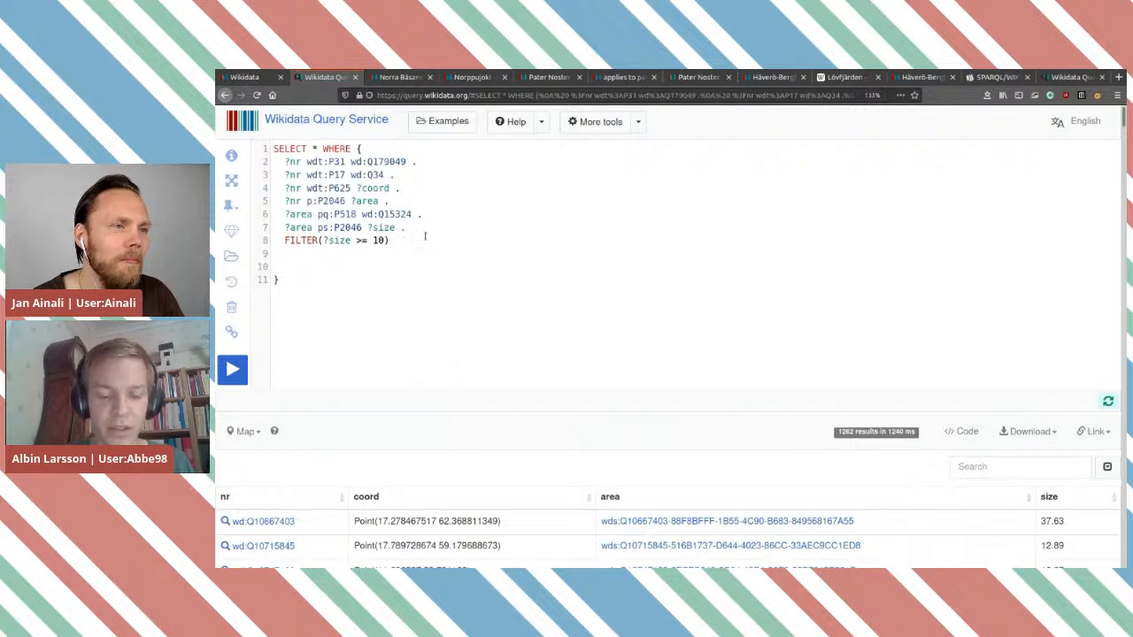
type("Se")
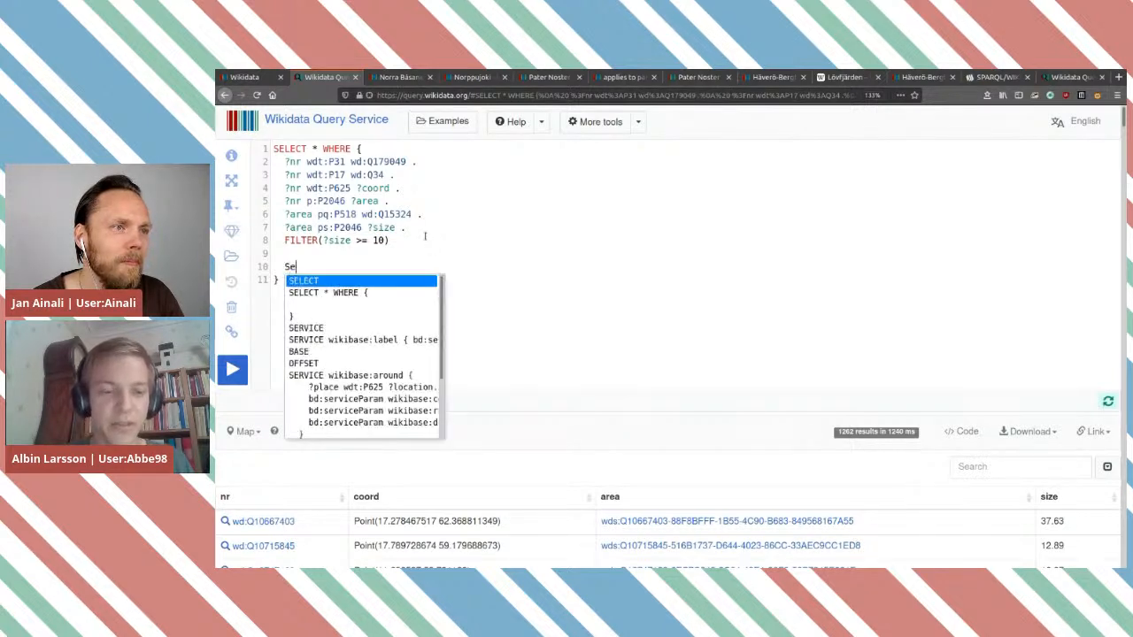
type("rr")
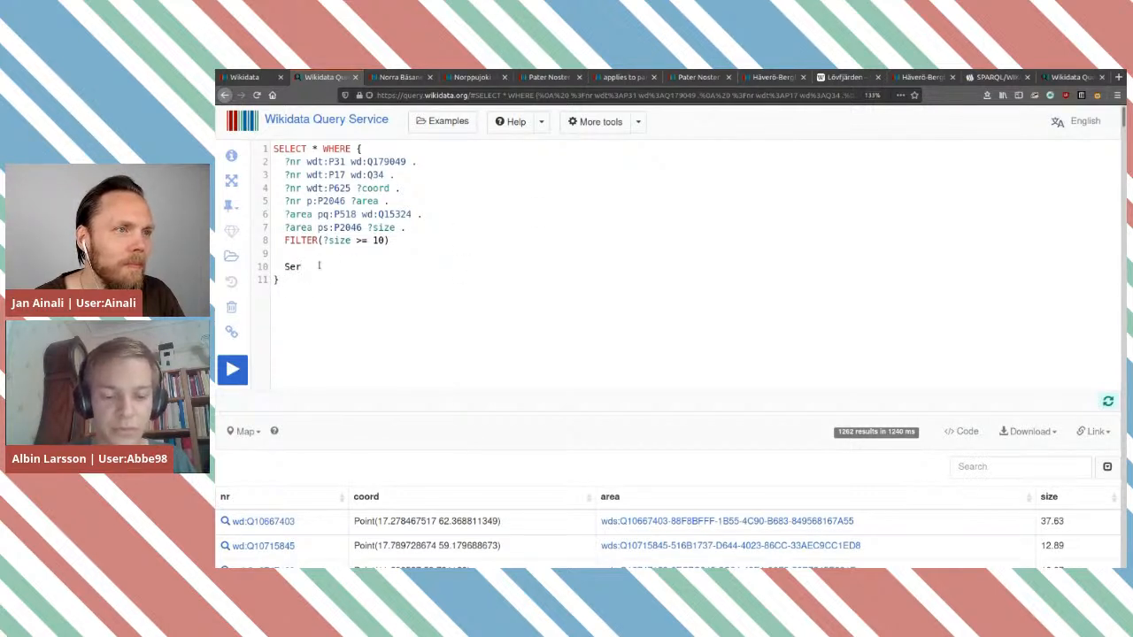
key("ctrl+space")
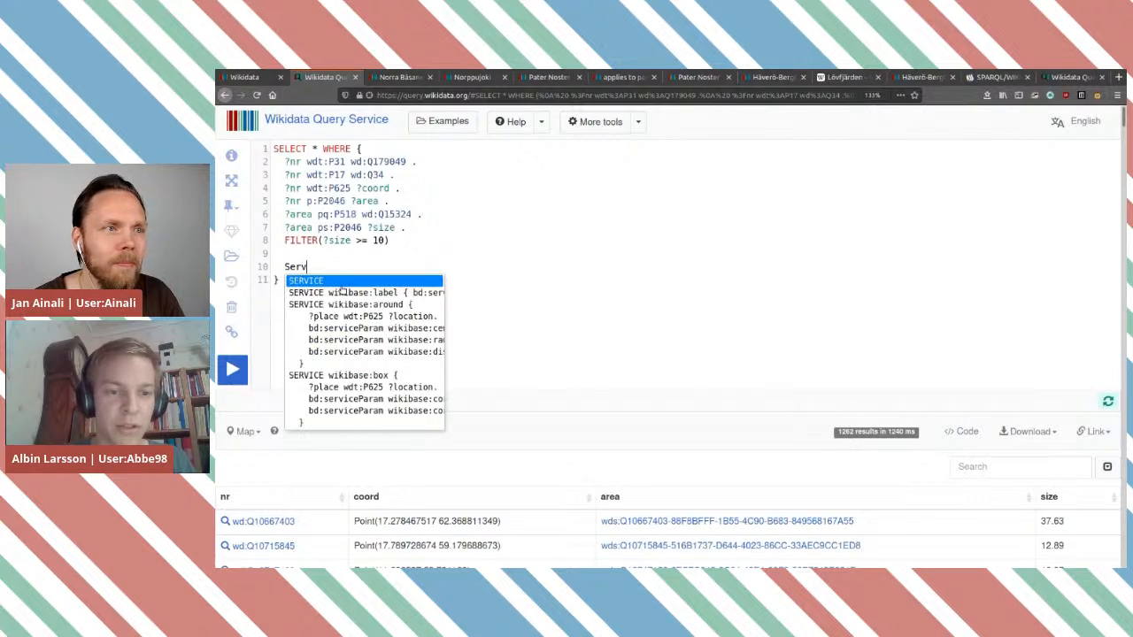
left_click(340, 283)
key("ctrl+space")
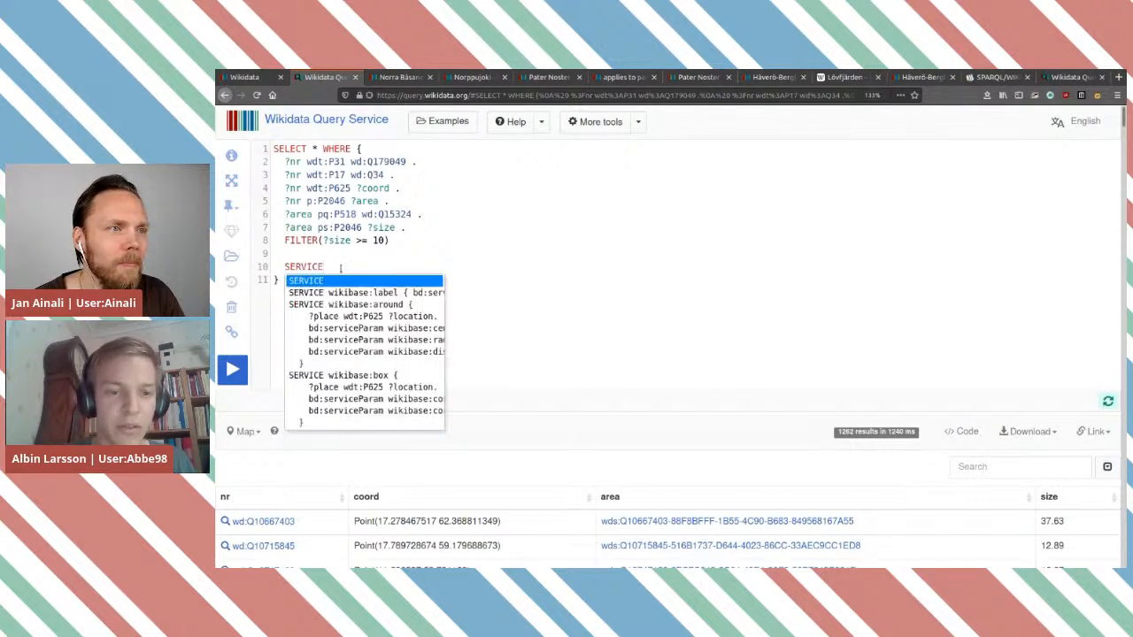
left_click(325, 296)
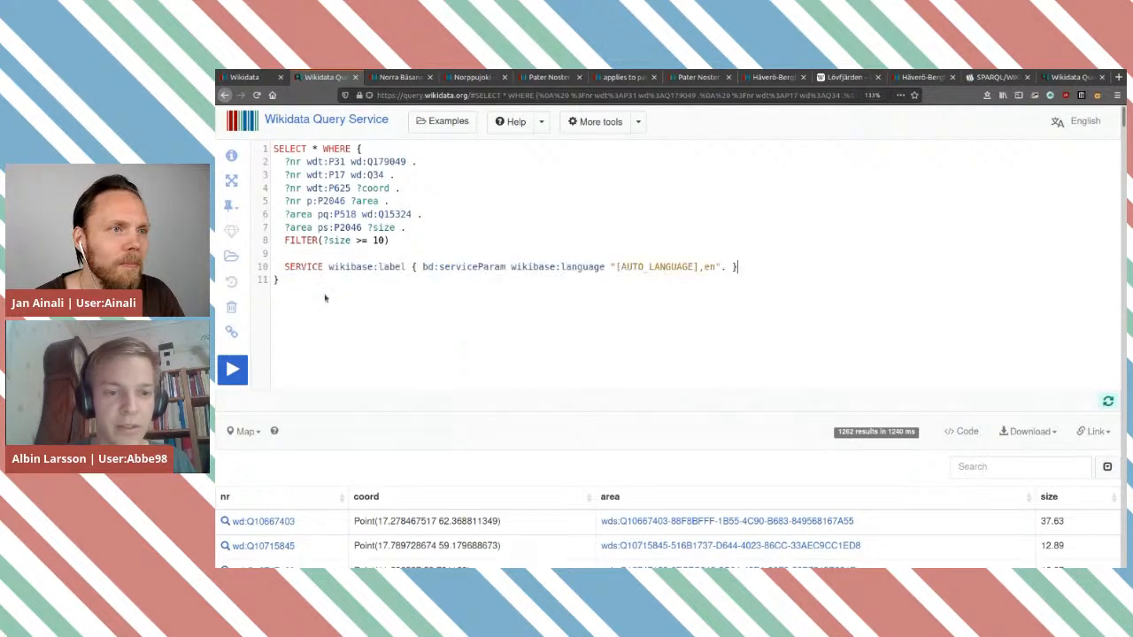
double_click(709, 266)
type("sv")
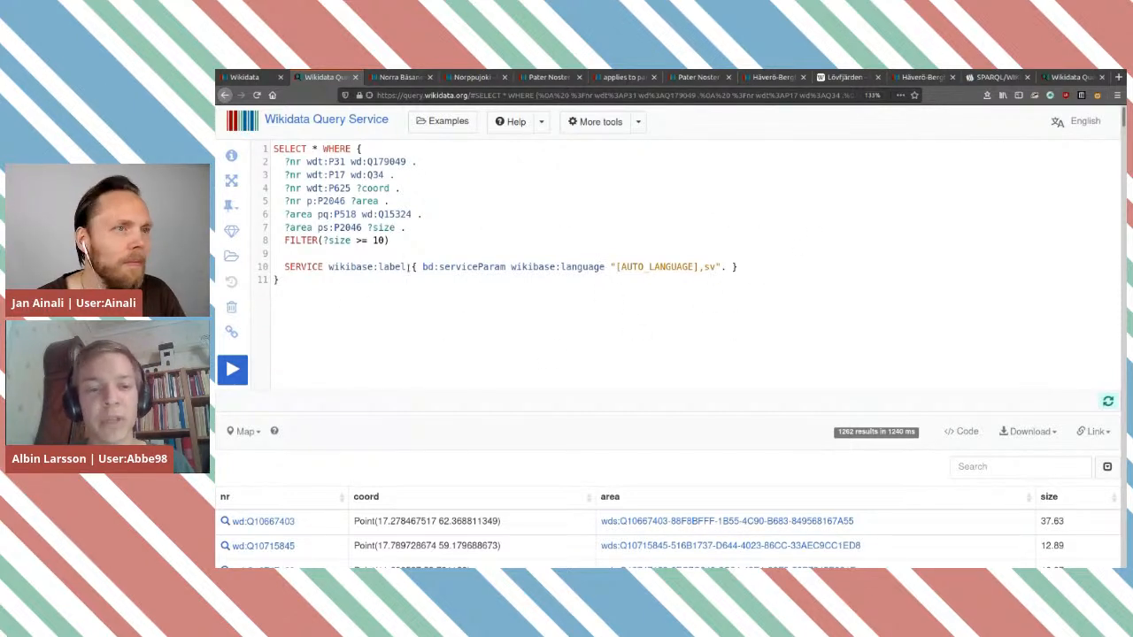
Step: Replace the * in the SELECT clause with the variables ?nr and ?nrLabel
key("BackSpace")
type("?")
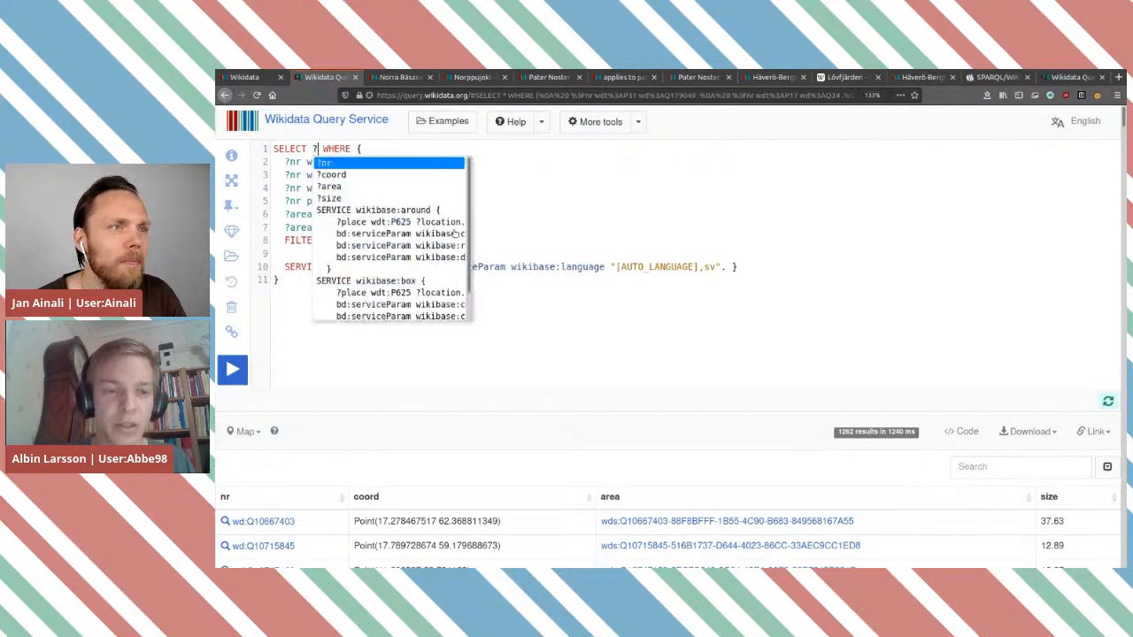
type("n")
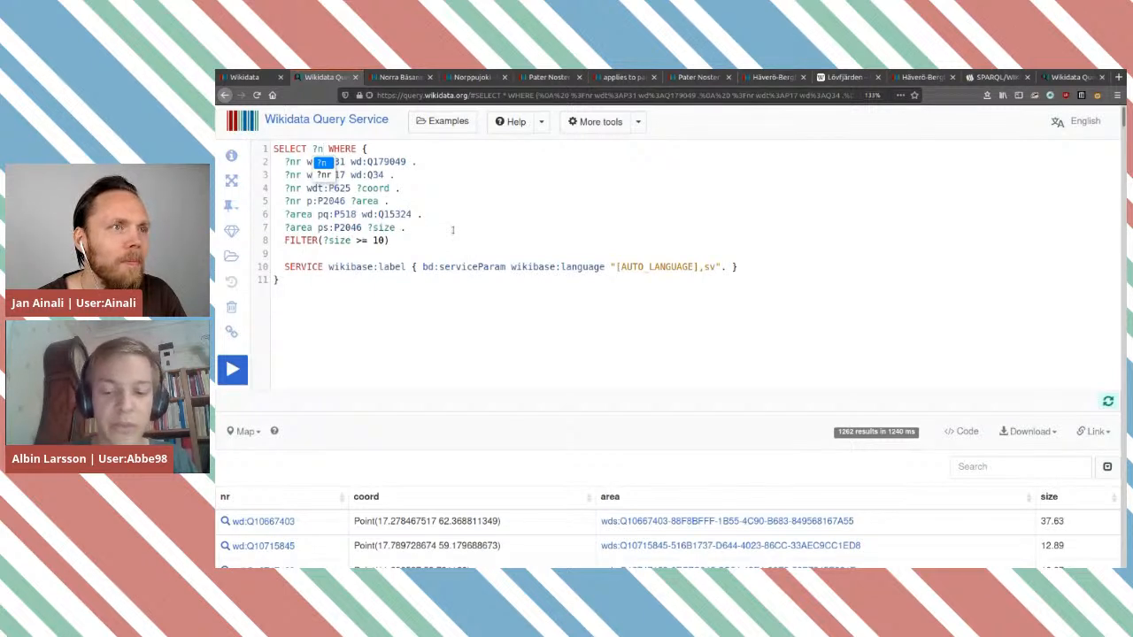
key("Return")
type("?")
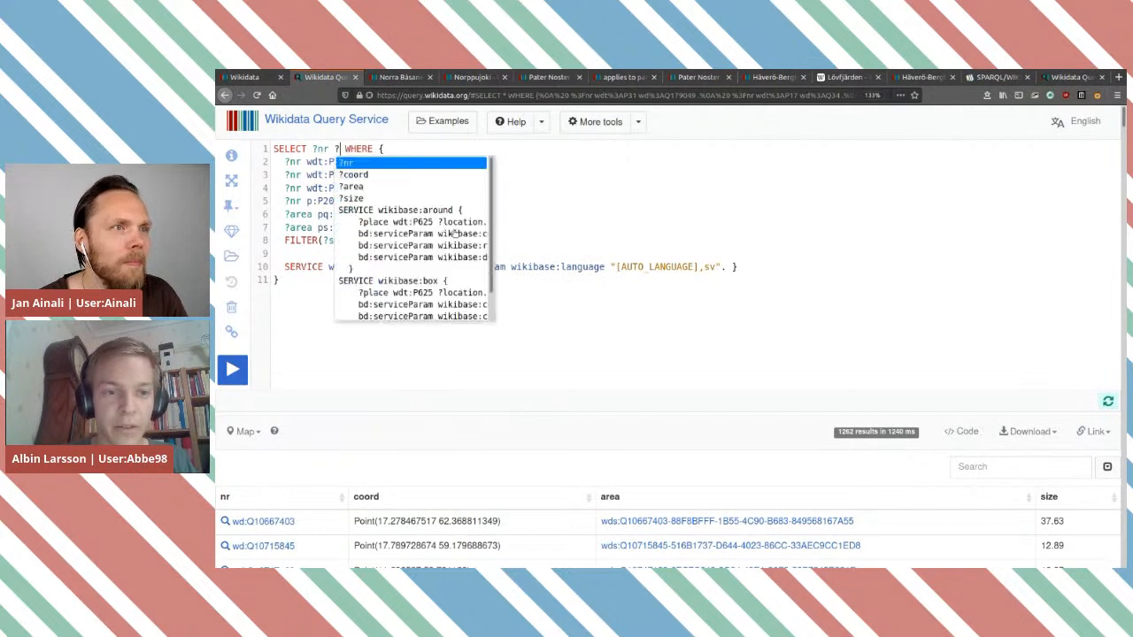
type("n")
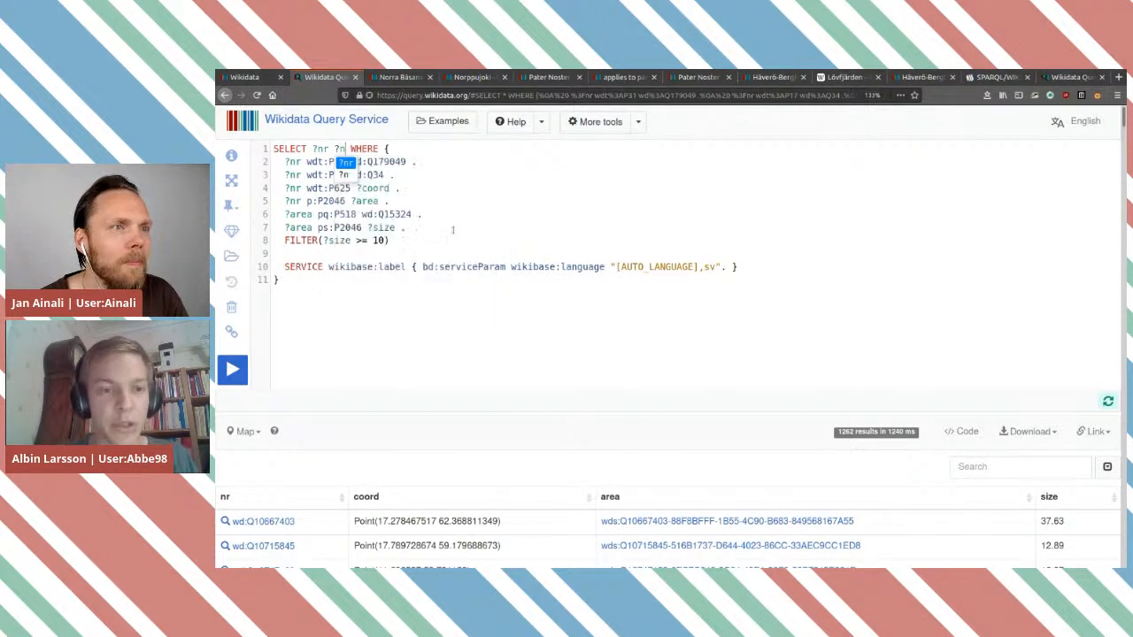
type("rLabel")
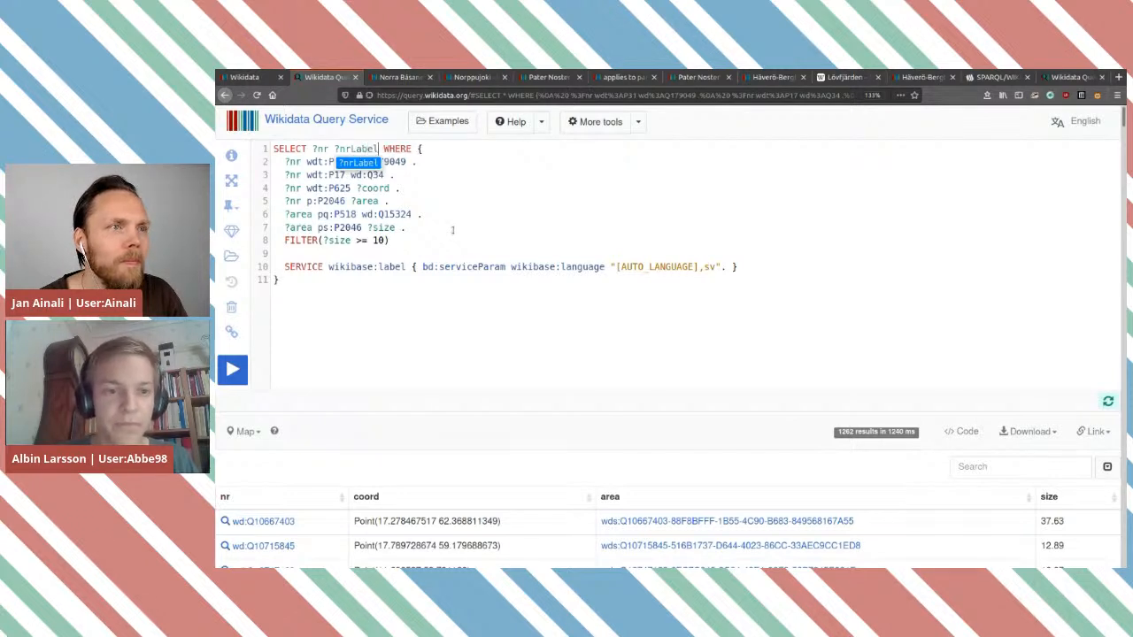
Step: Append ?size and ?coord to the variables in the SELECT clause
type(" ? ")
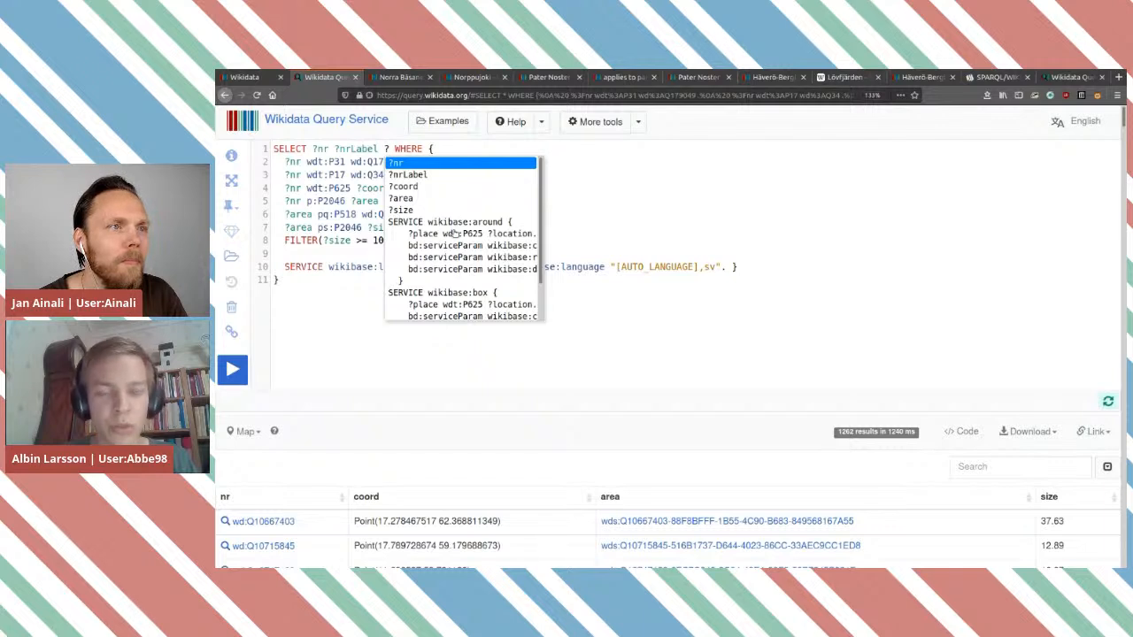
type("area")
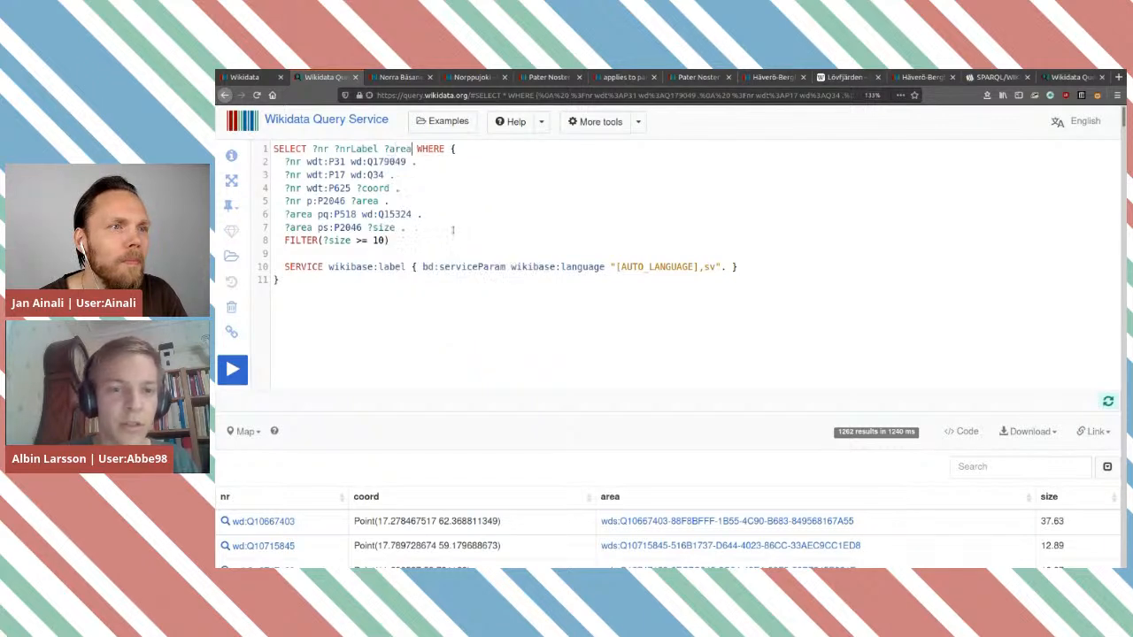
key("BackSpace")
key("BackSpace")
key("BackSpace")
key("BackSpace")
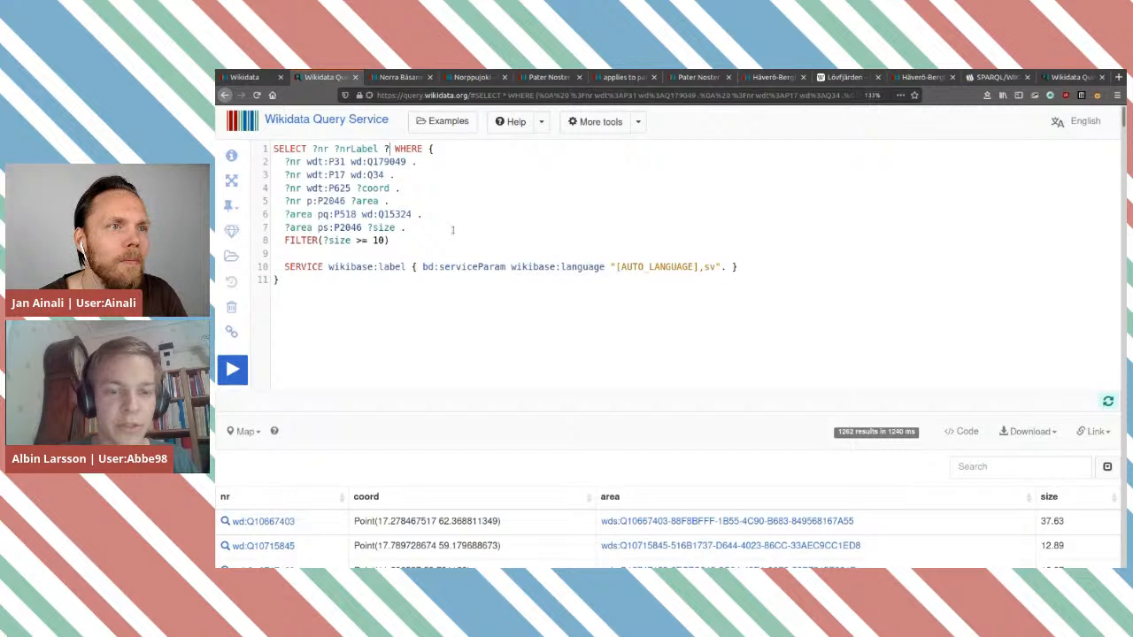
type("size")
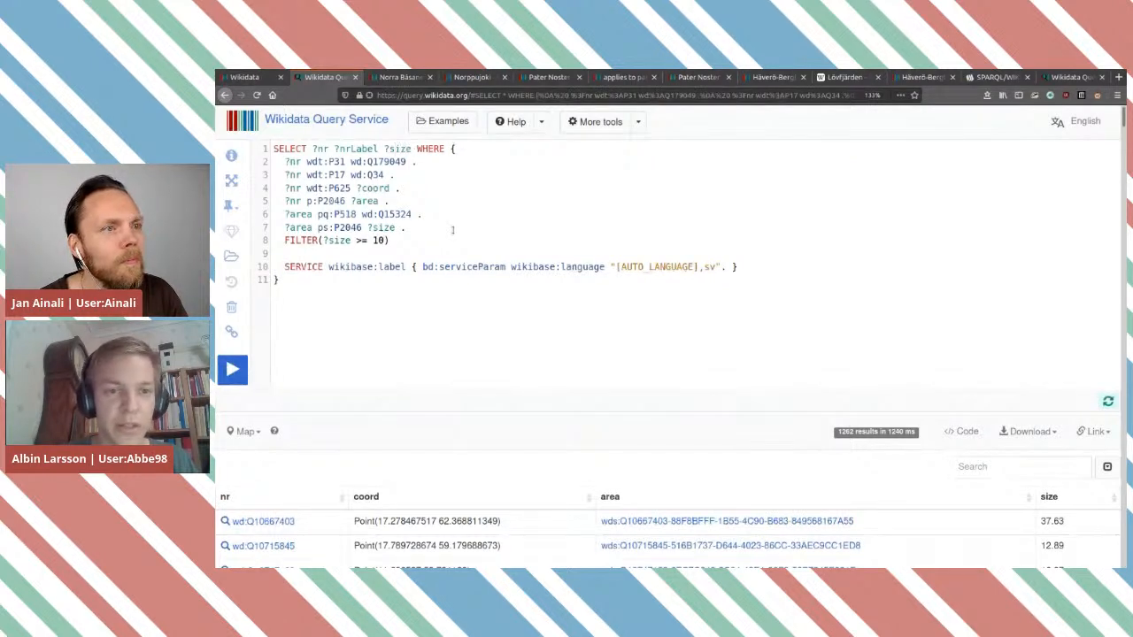
type(" ?cor")
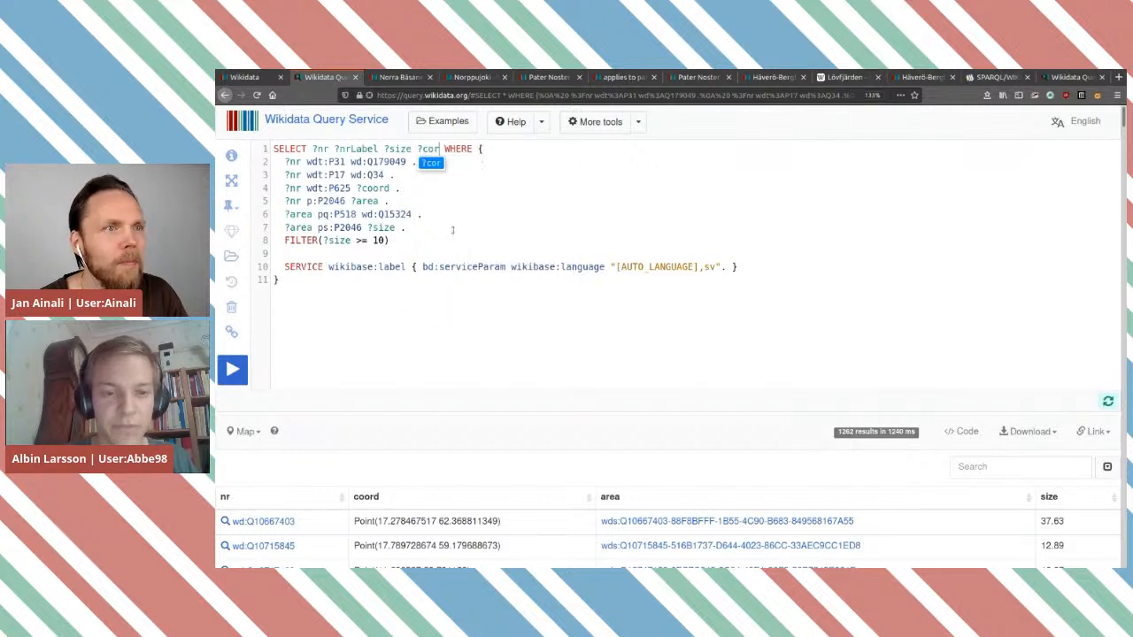
key("BackSpace")
key("Down")
key("Return")
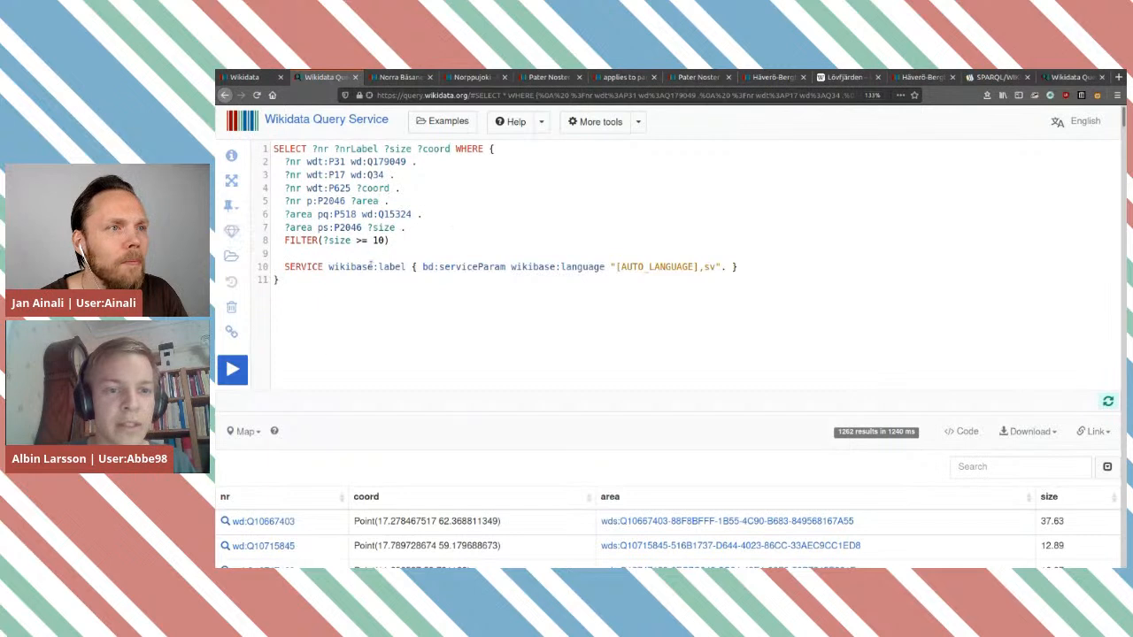
Step: Run the query with the label, size and coordinate columns and display its results on a map
left_click(232, 369)
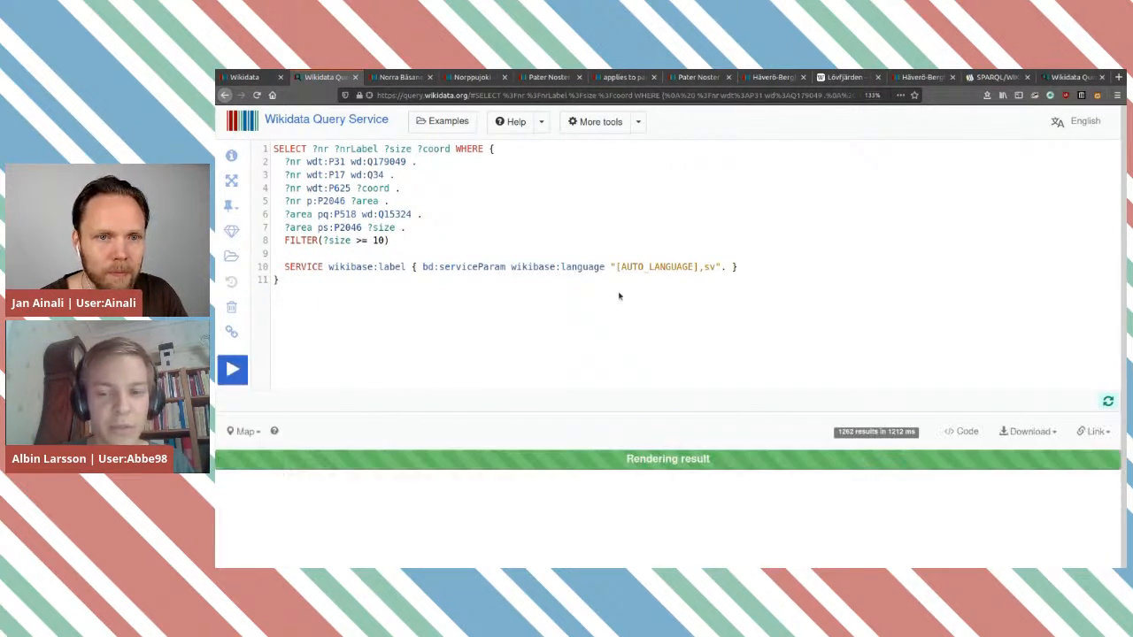
scroll(619, 296, "down", 4)
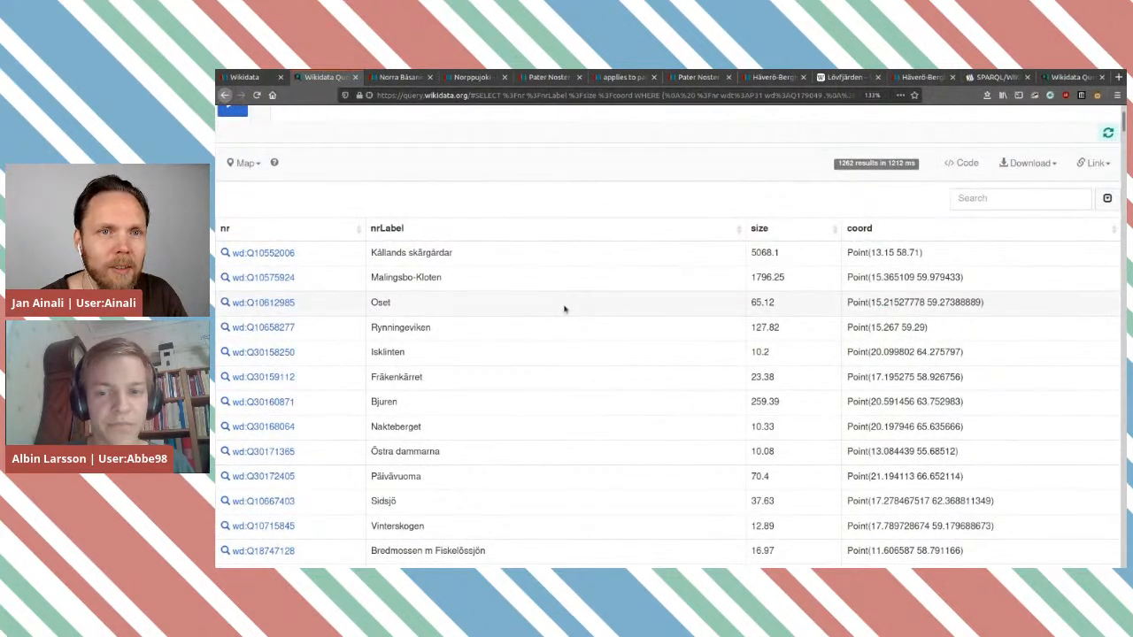
scroll(564, 309, "up", 4)
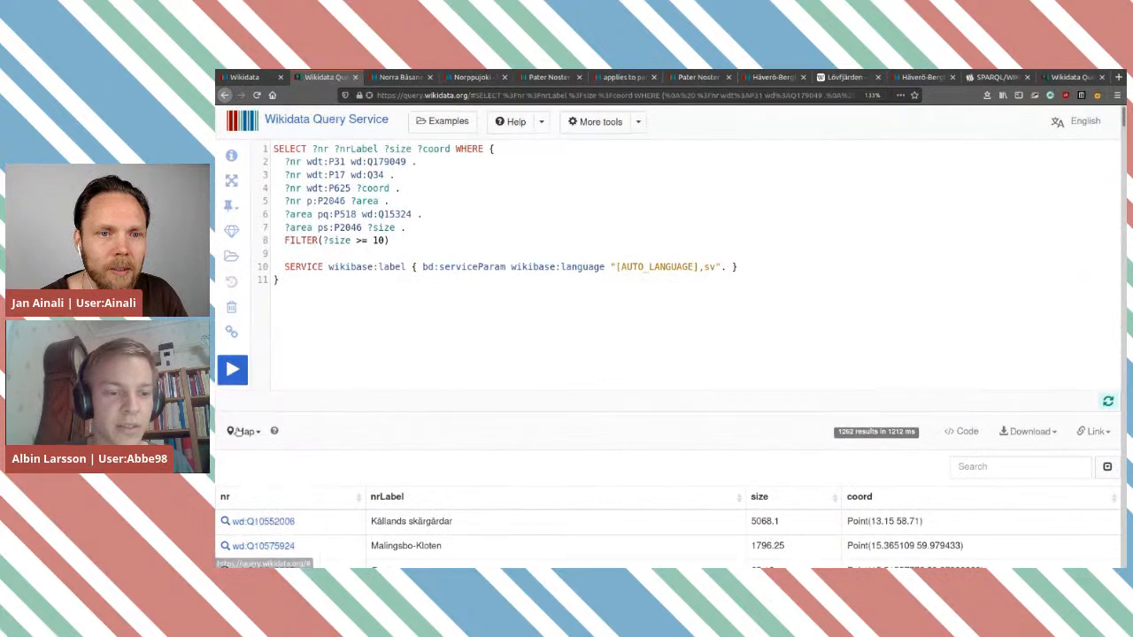
left_click(247, 431)
left_click(254, 523)
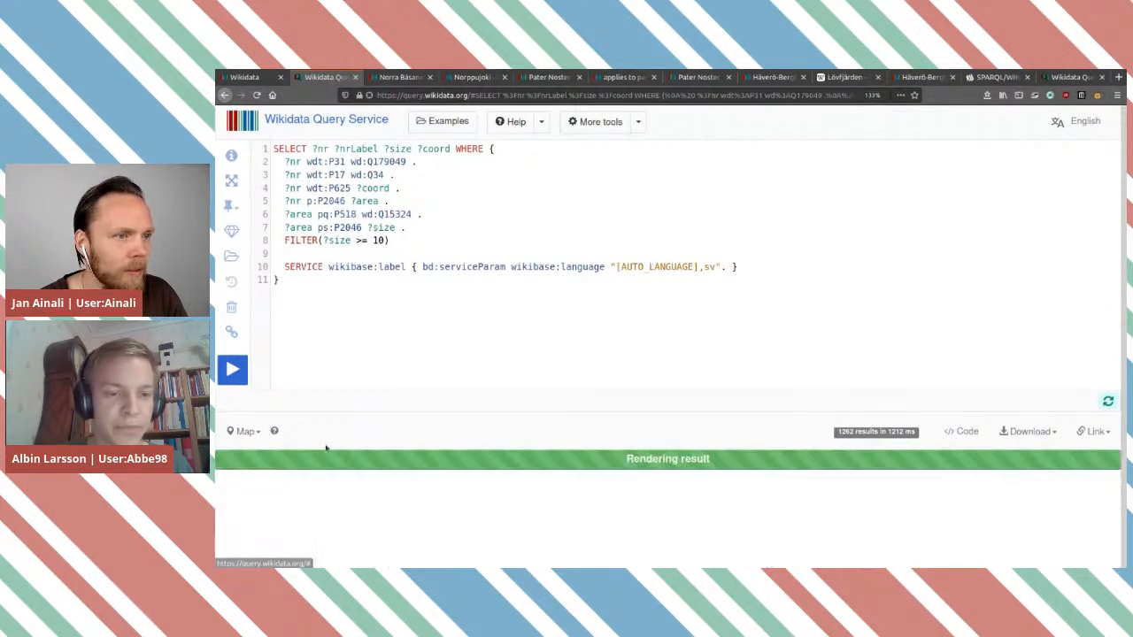
Step: Examine how the nature reserve points are distributed across southern Sweden and Gotland on the results map
scroll(655, 295, "down", 3)
left_click_drag(696, 561, 692, 396)
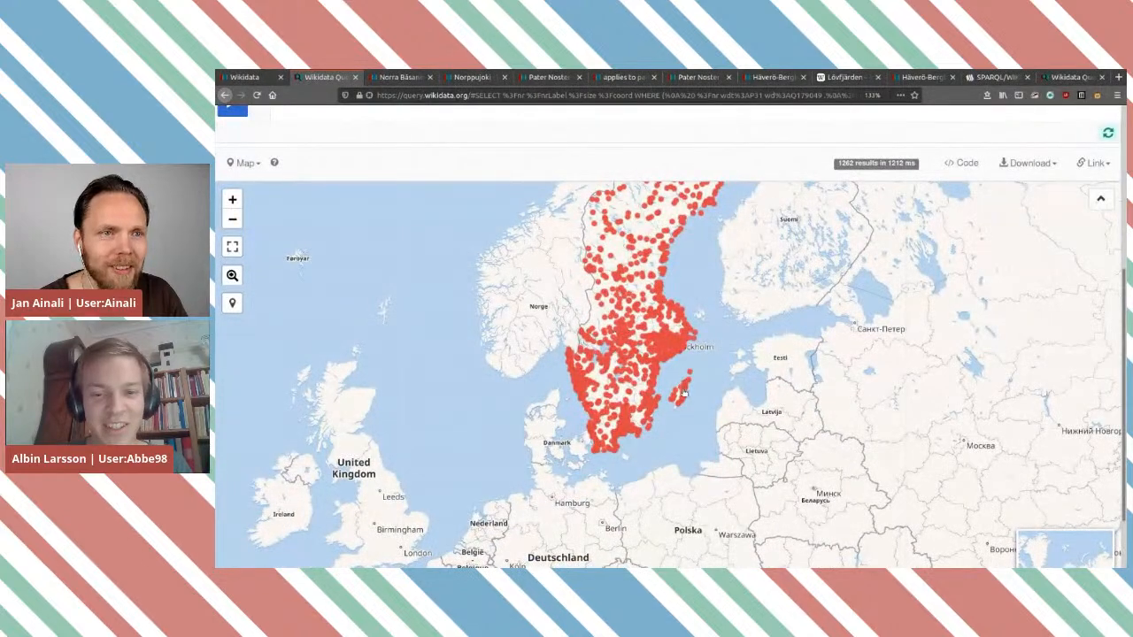
scroll(683, 392, "up", 5)
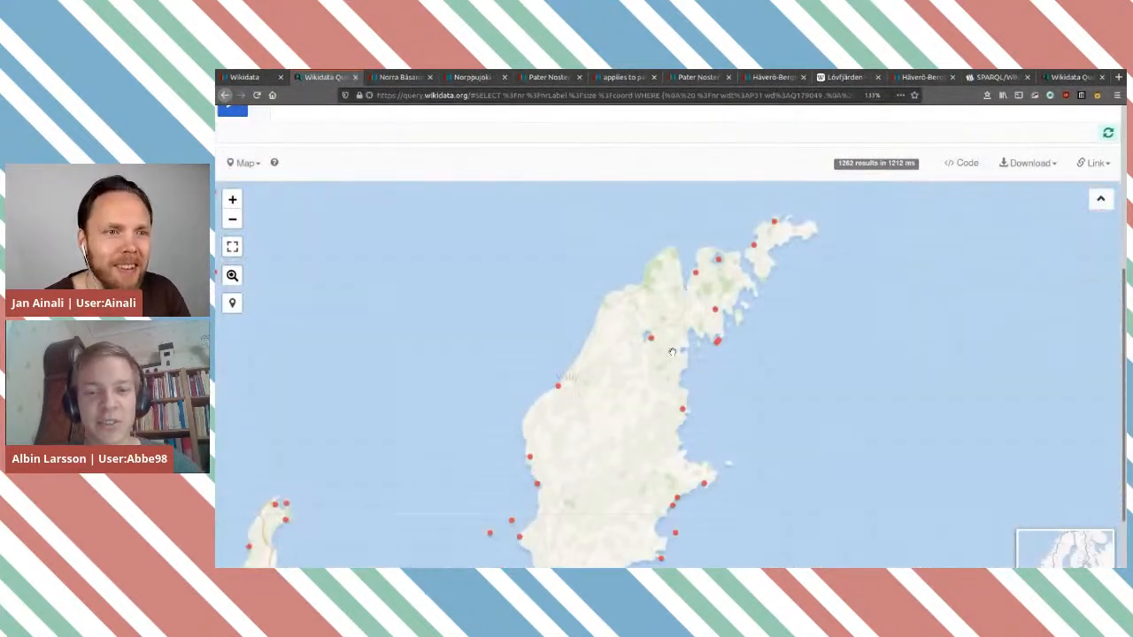
left_click_drag(662, 443, 677, 313)
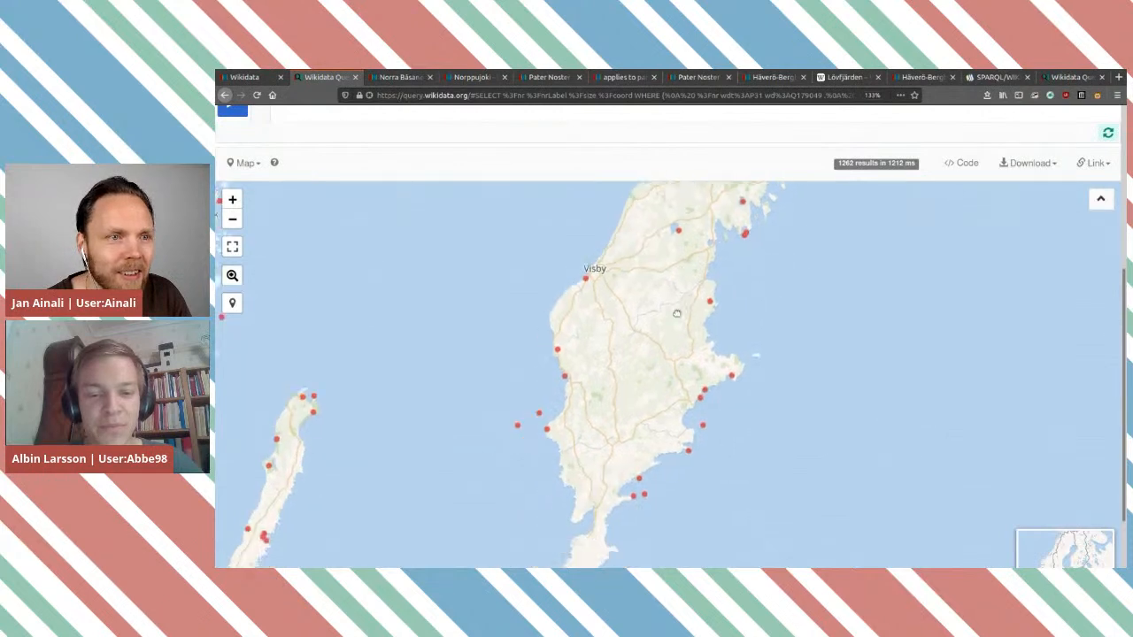
left_click_drag(415, 382, 771, 304)
left_click_drag(624, 283, 713, 505)
scroll(772, 353, "down", 2)
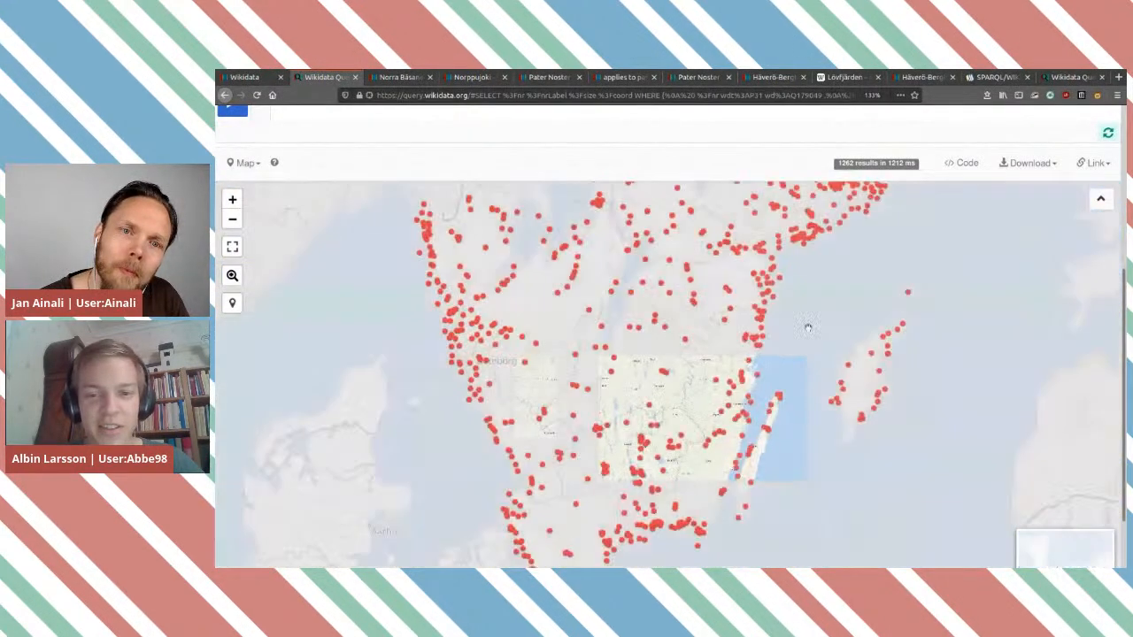
scroll(734, 435, "down", 1)
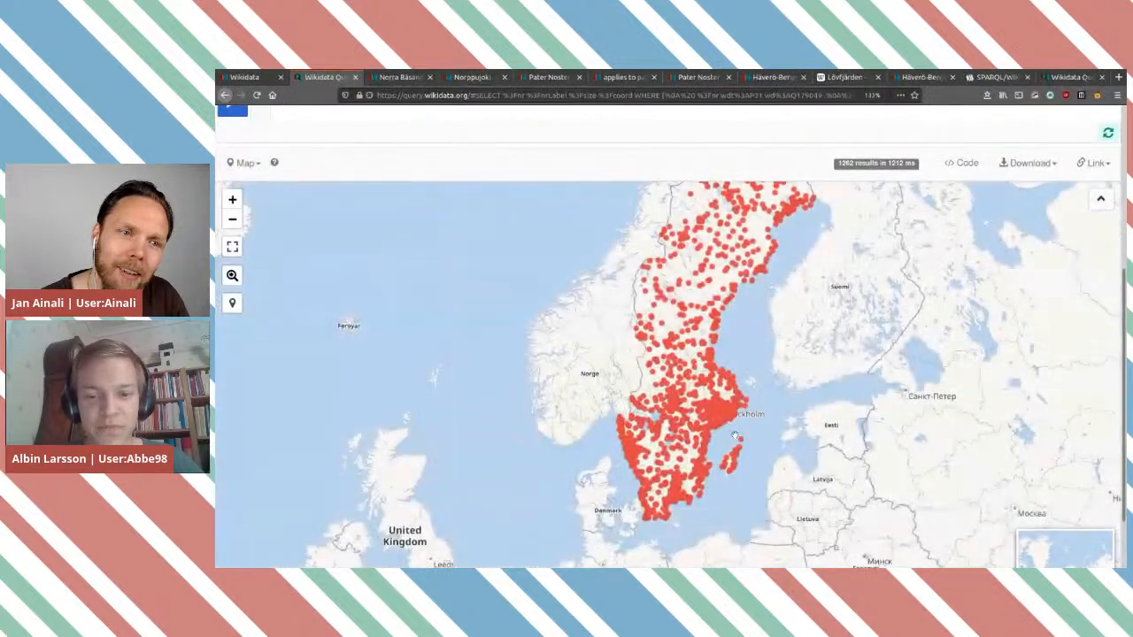
Step: Locate the reserve point on the coast just southwest of Visby and open the Wikidata item for Södra hällarna
scroll(731, 460, "up", 5)
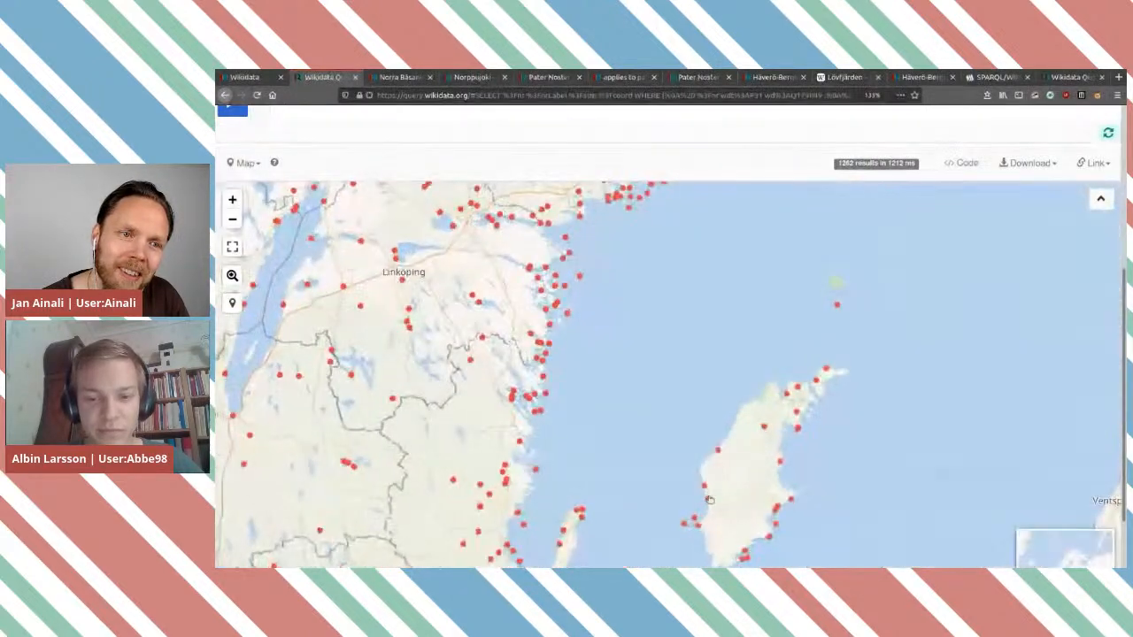
scroll(705, 496, "up", 2)
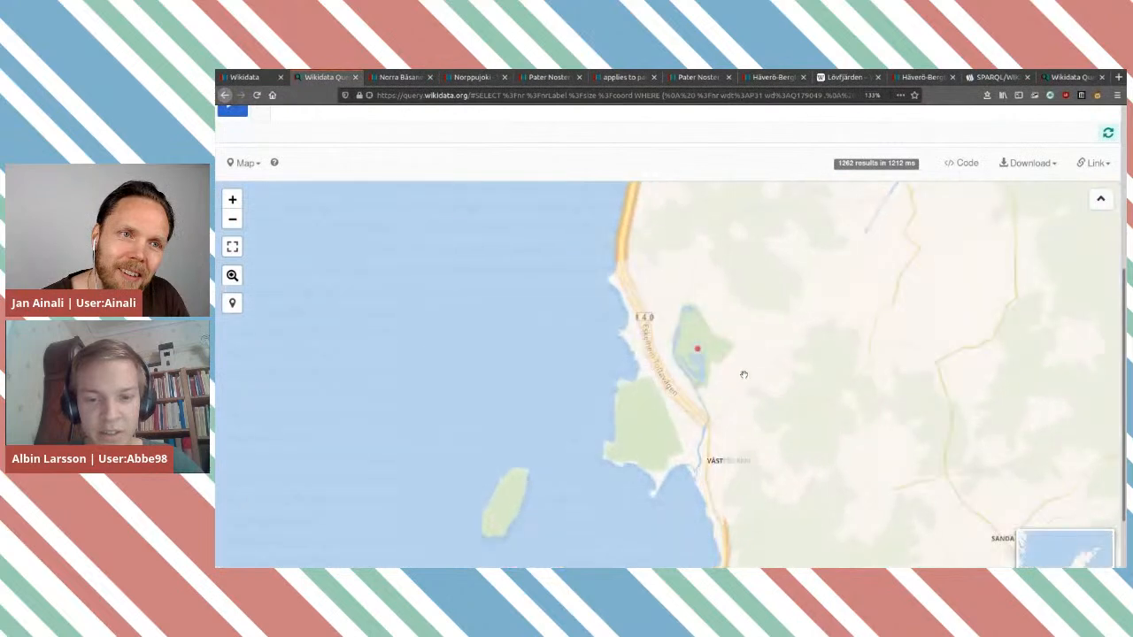
scroll(746, 326, "down", 2)
left_click_drag(746, 327, 708, 450)
left_click_drag(711, 389, 678, 452)
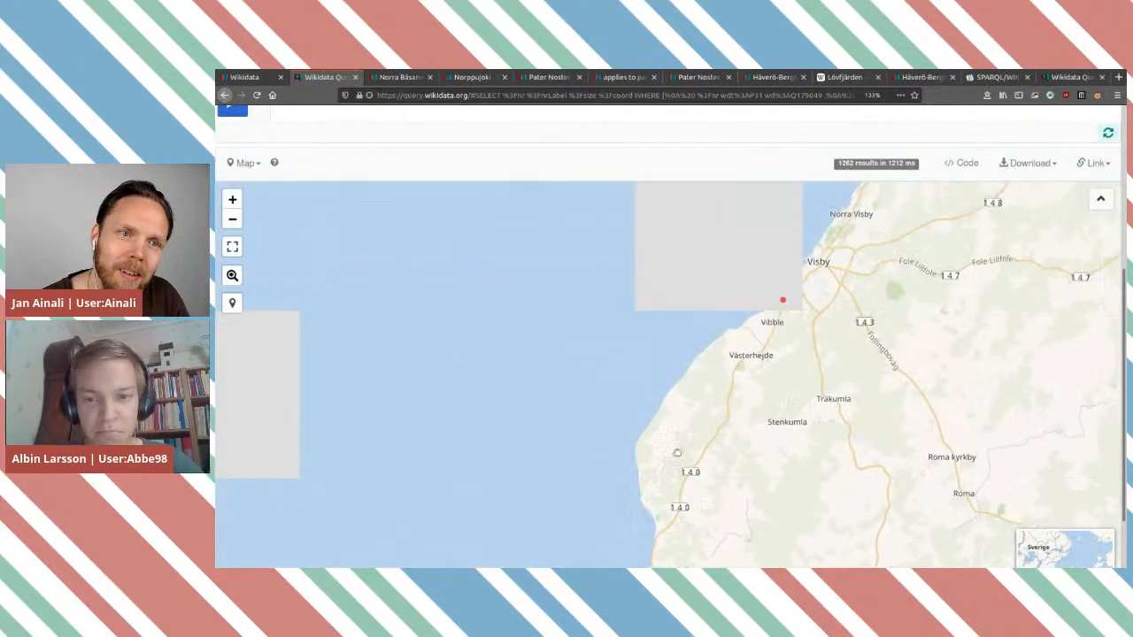
scroll(722, 386, "up", 3)
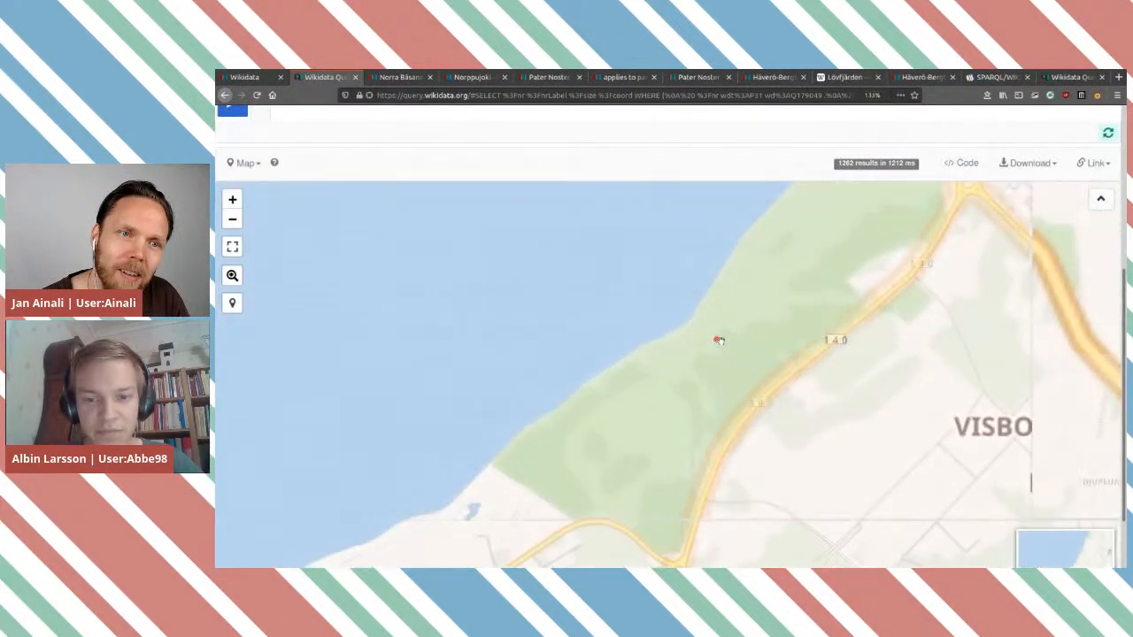
left_click(717, 342)
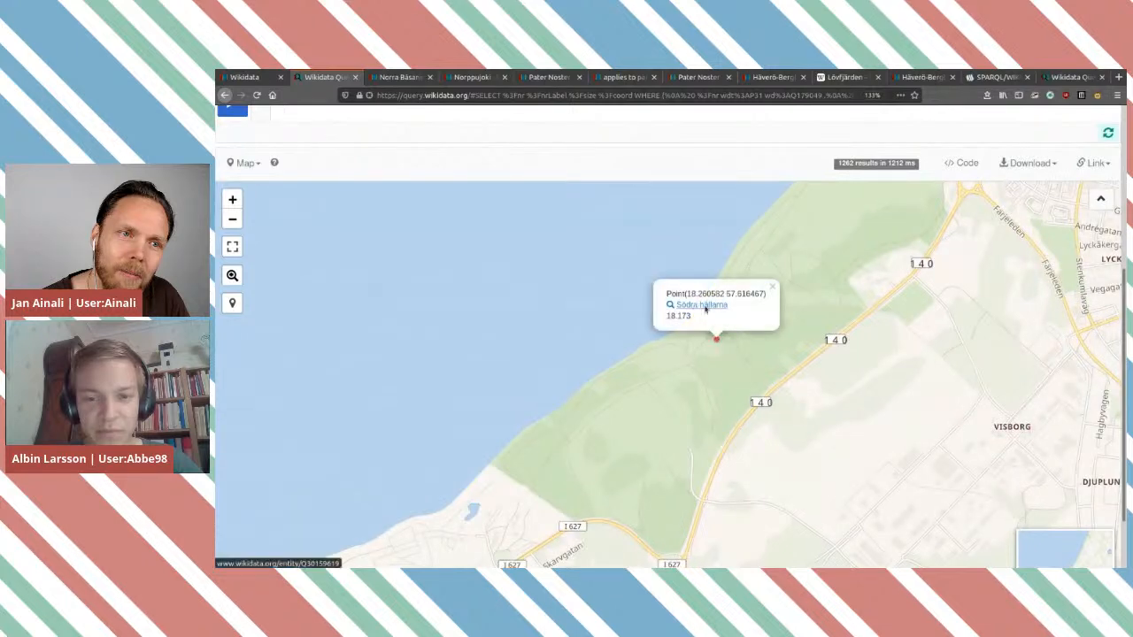
left_click(713, 305)
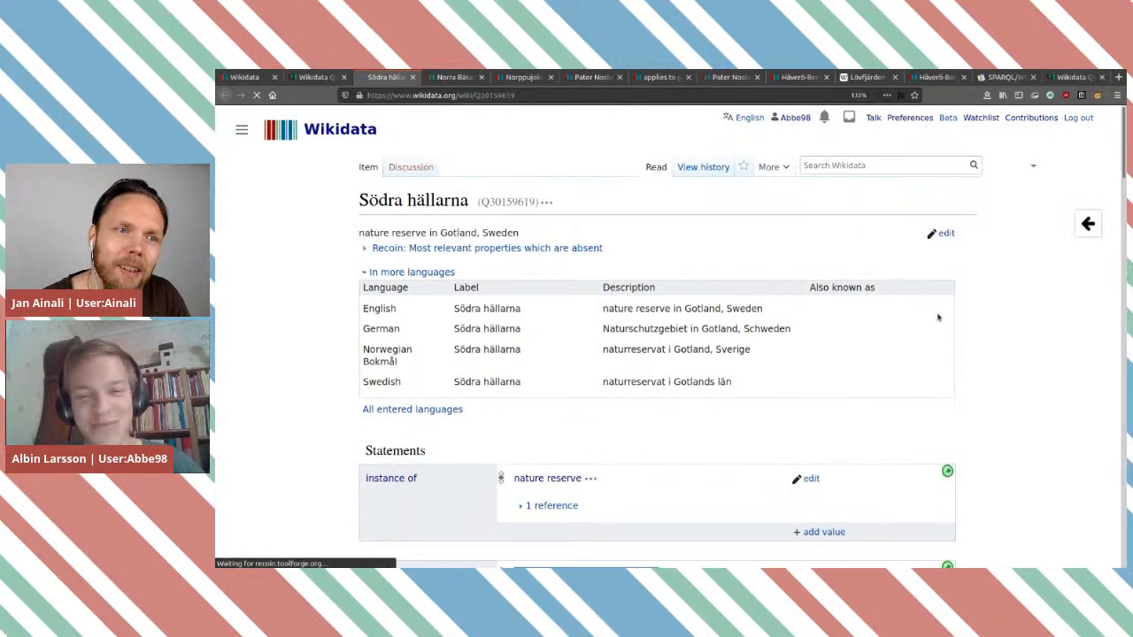
Step: Read through the Södra hällarna statements, checking the area value for body of water and the coordinate location
scroll(842, 384, "down", 5)
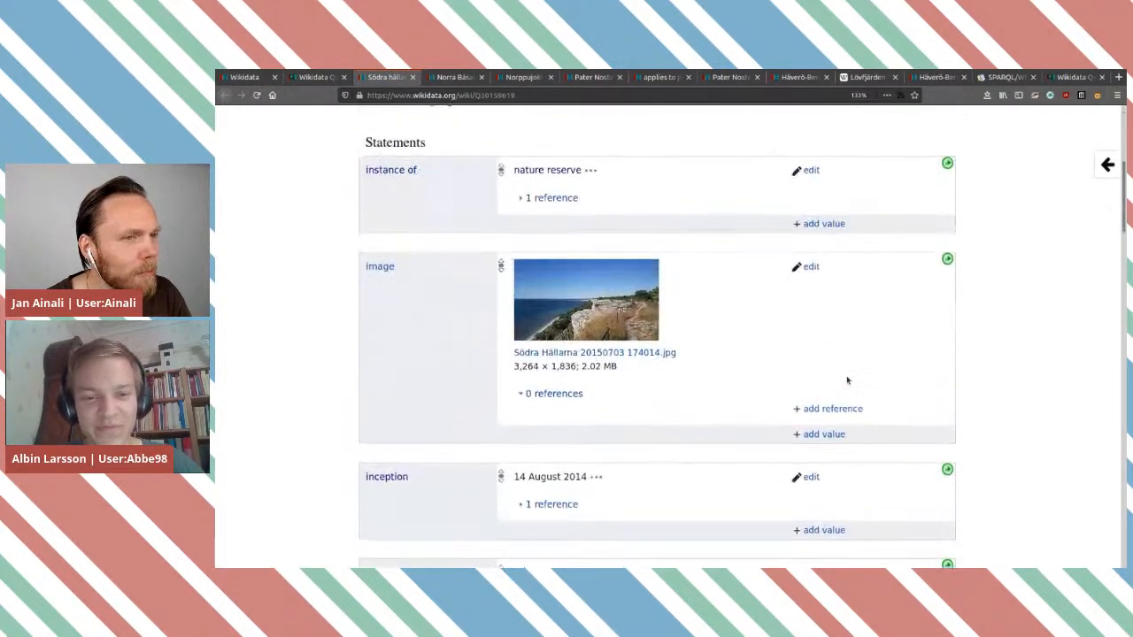
scroll(846, 381, "down", 6)
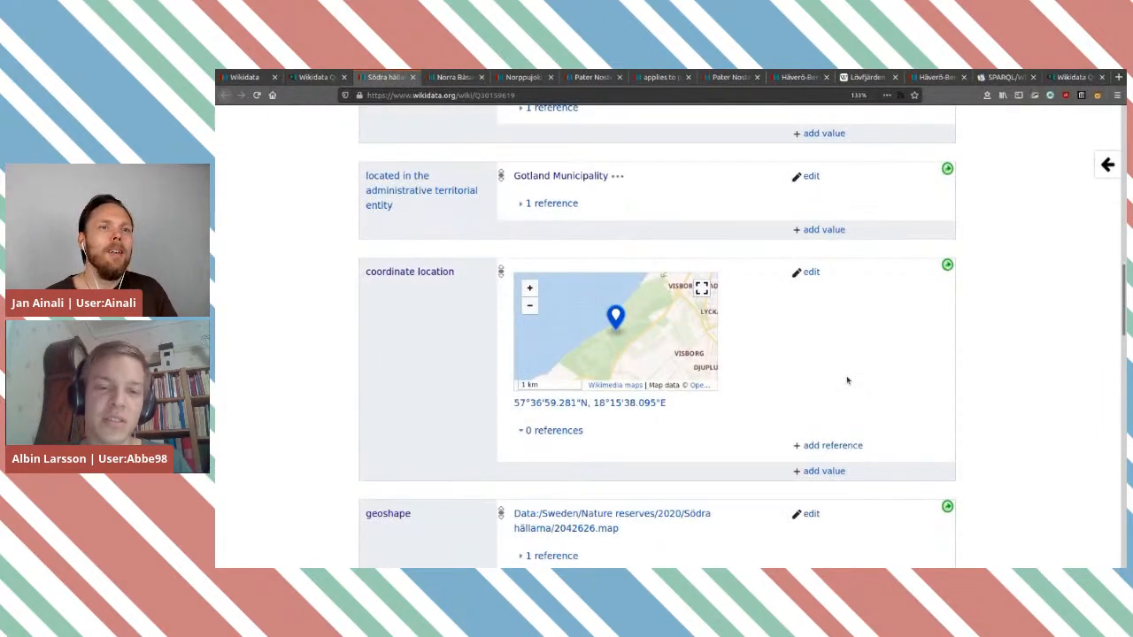
scroll(847, 380, "down", 5)
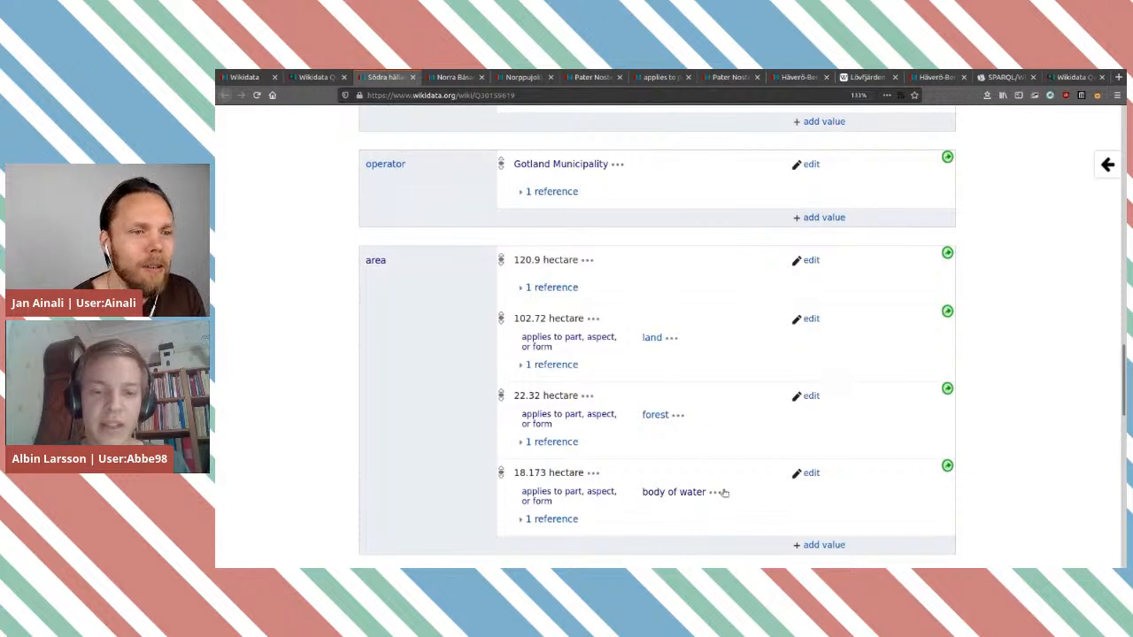
left_click_drag(513, 472, 581, 472)
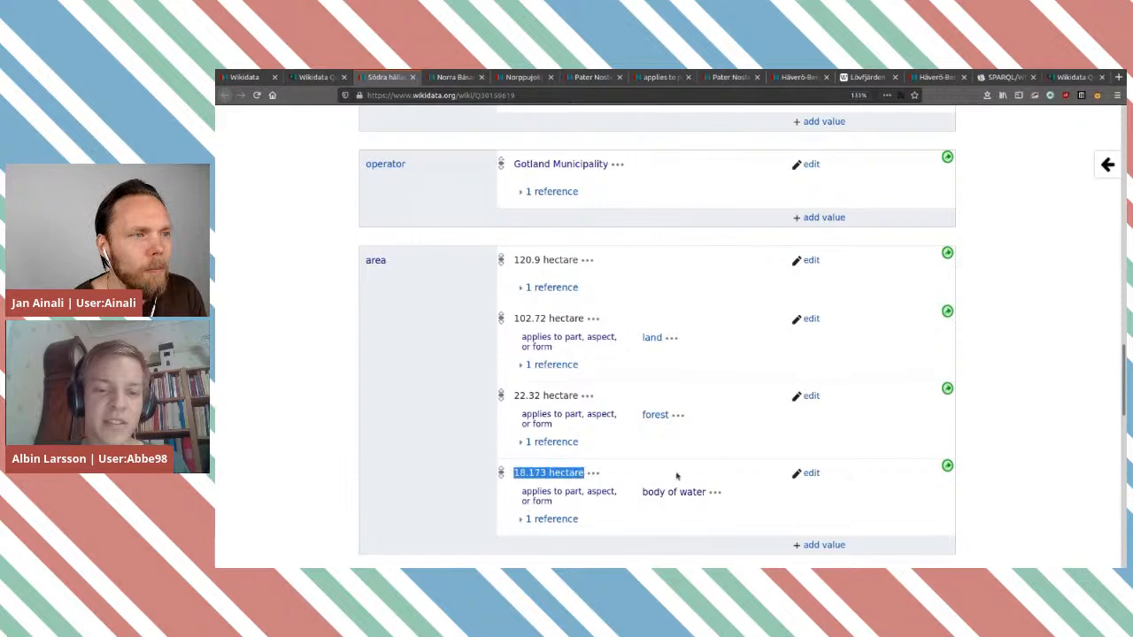
scroll(676, 476, "down", 3)
scroll(676, 476, "up", 8)
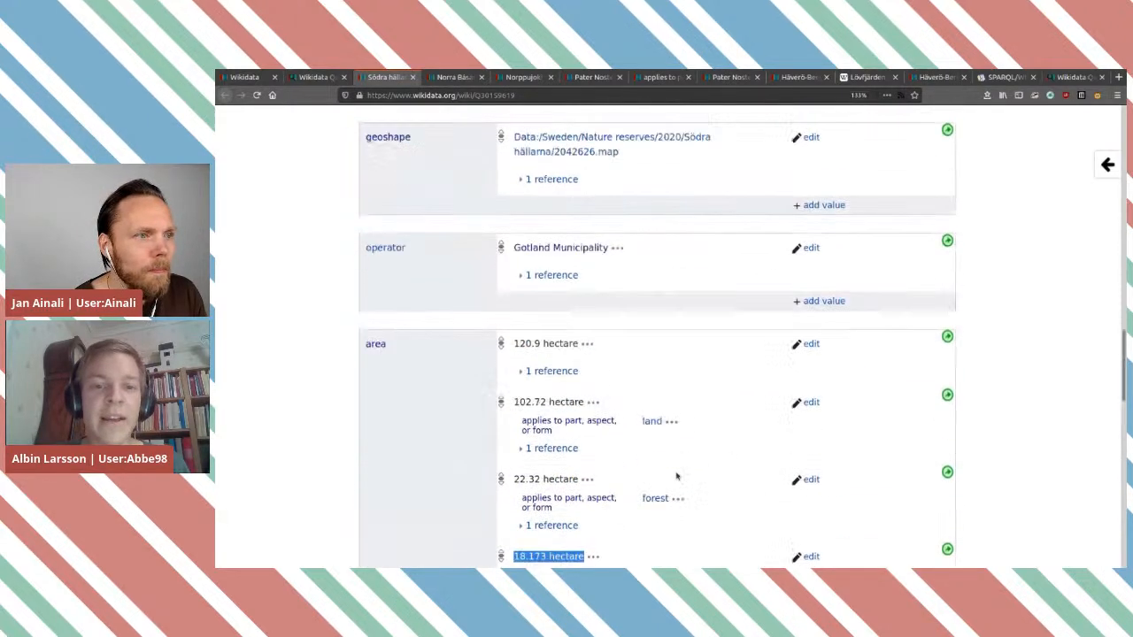
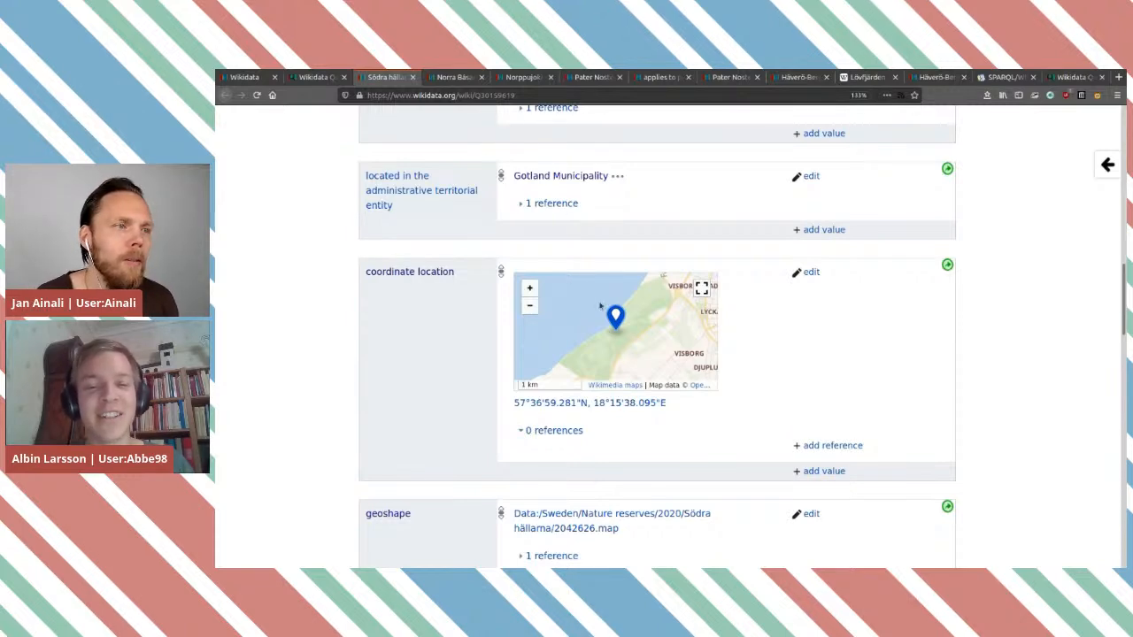
scroll(705, 406, "down", 5)
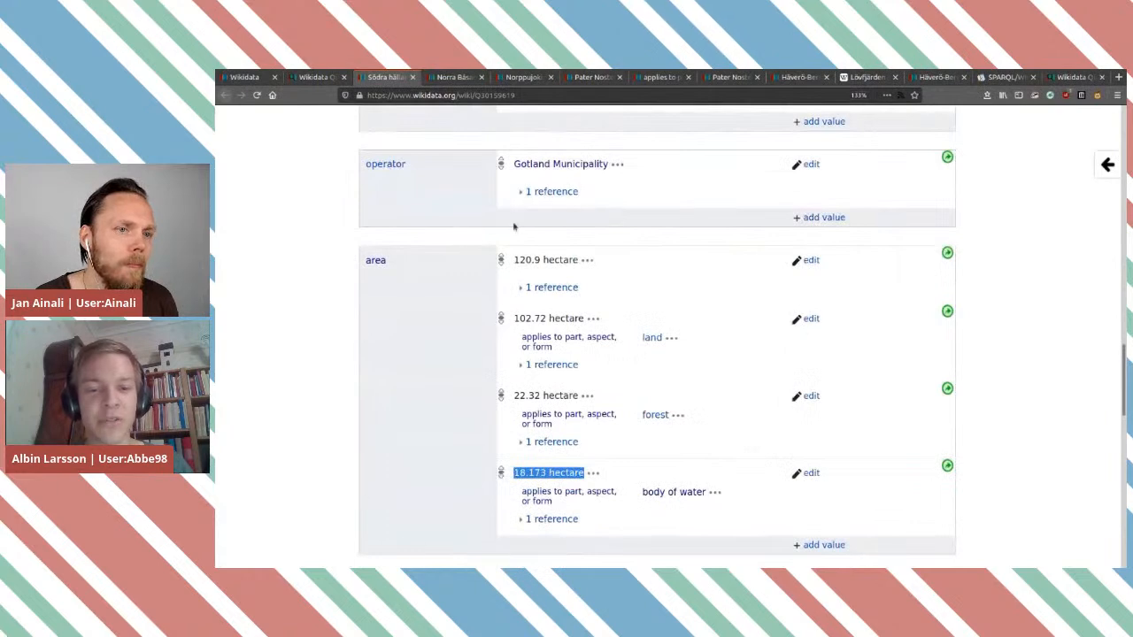
scroll(761, 383, "up", 5)
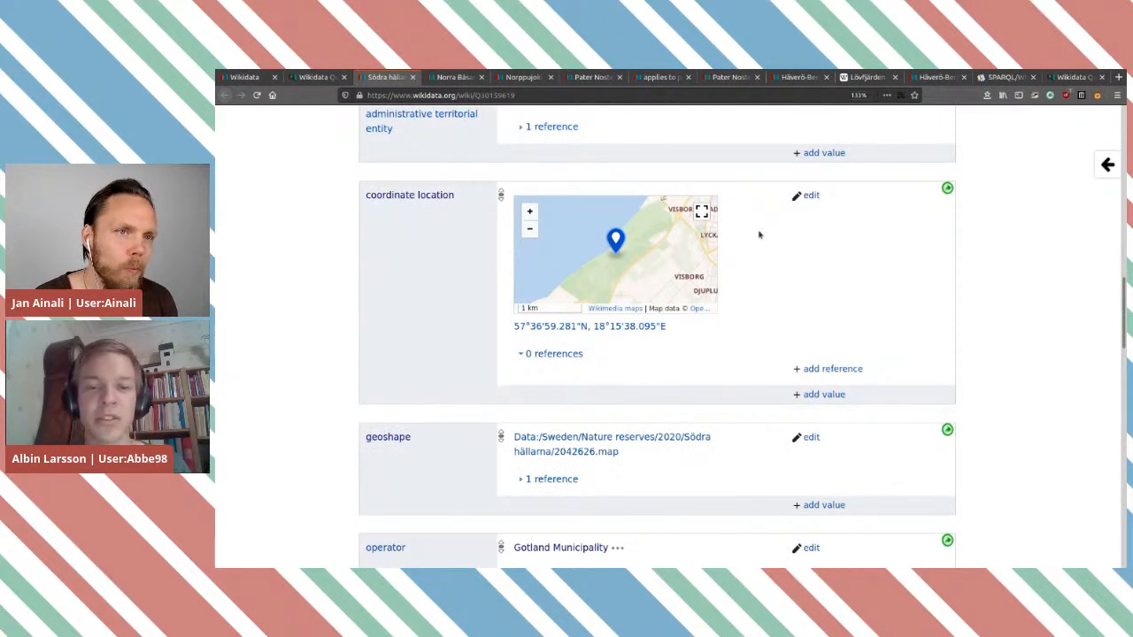
Step: Compare the Södra hällarna point and coastline on the query map with the coordinate location on its item page
key("ctrl+Page_Up")
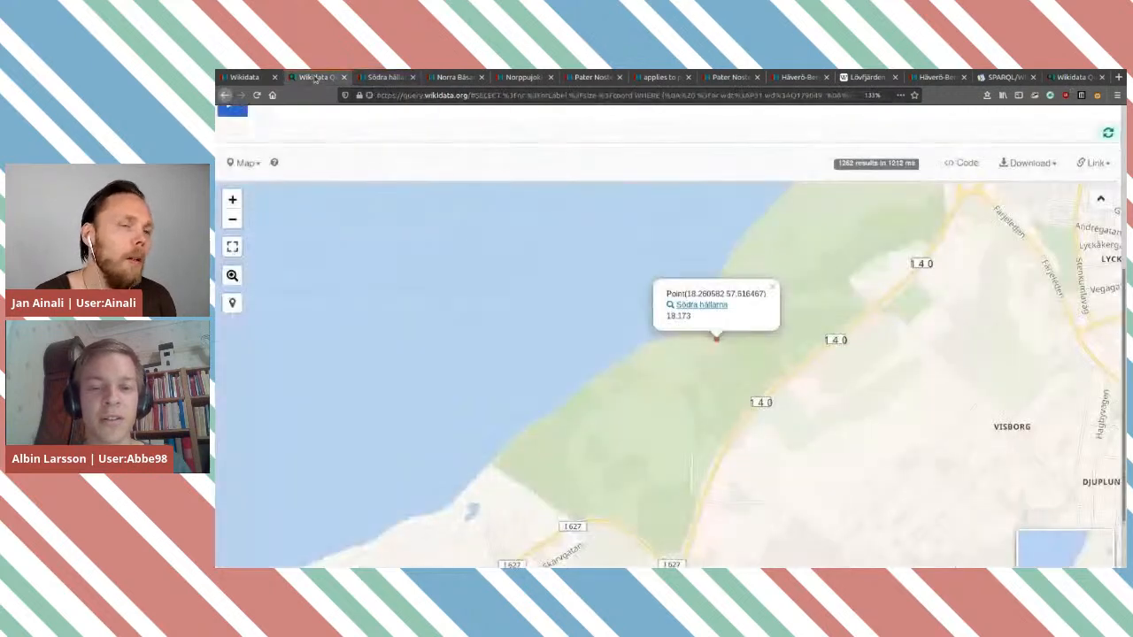
left_click(678, 367)
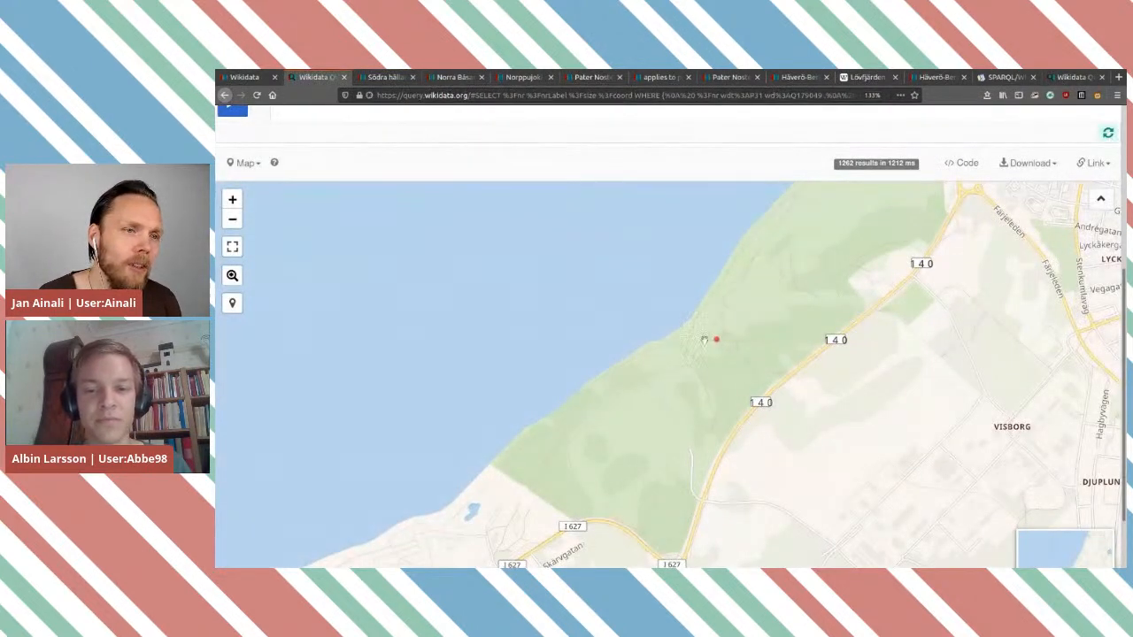
left_click(387, 78)
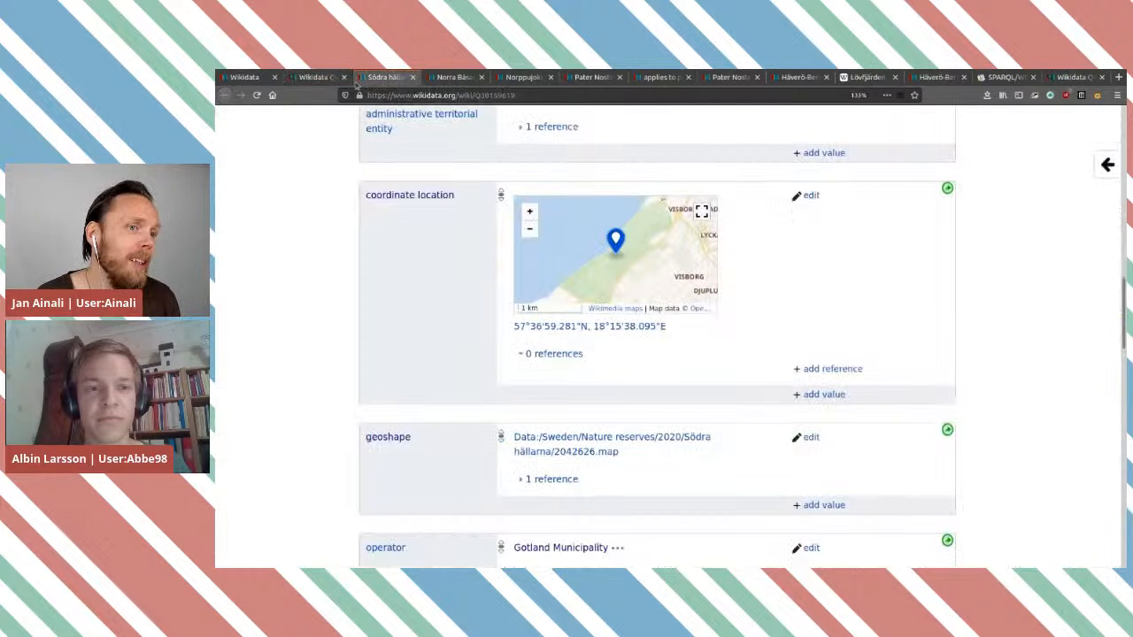
left_click(314, 78)
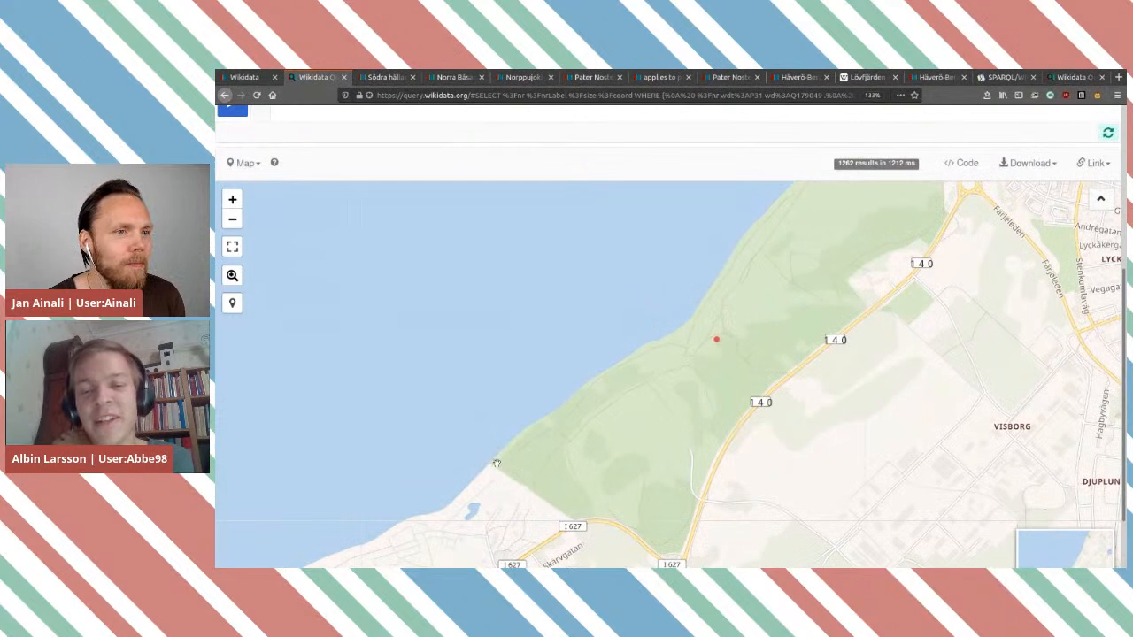
left_click_drag(752, 287, 738, 385)
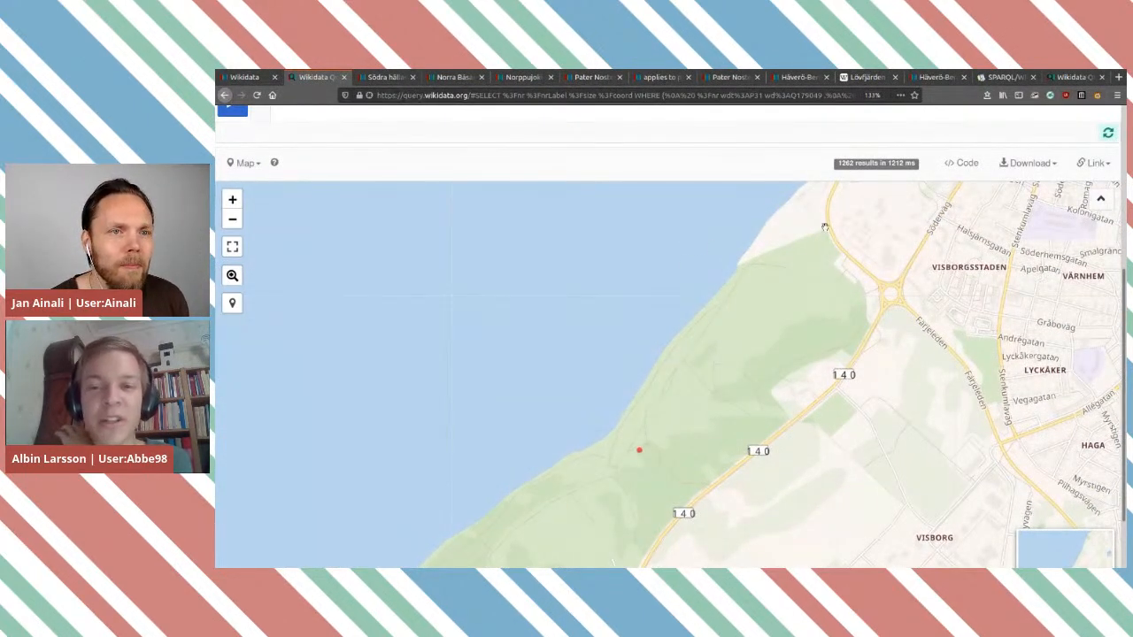
left_click_drag(624, 372, 690, 371)
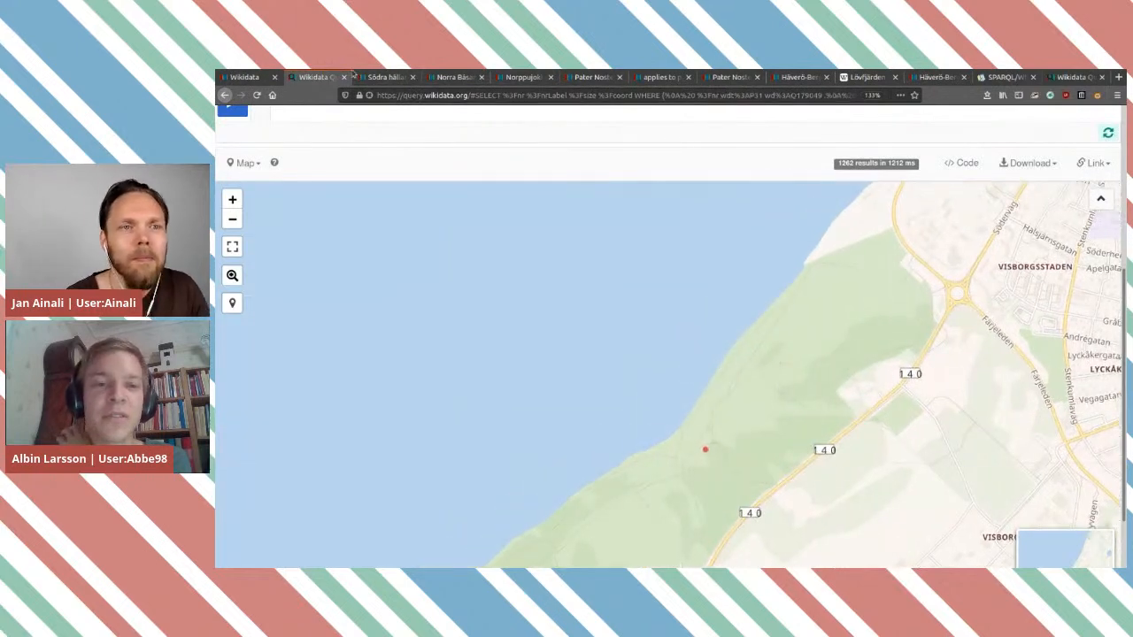
left_click(386, 77)
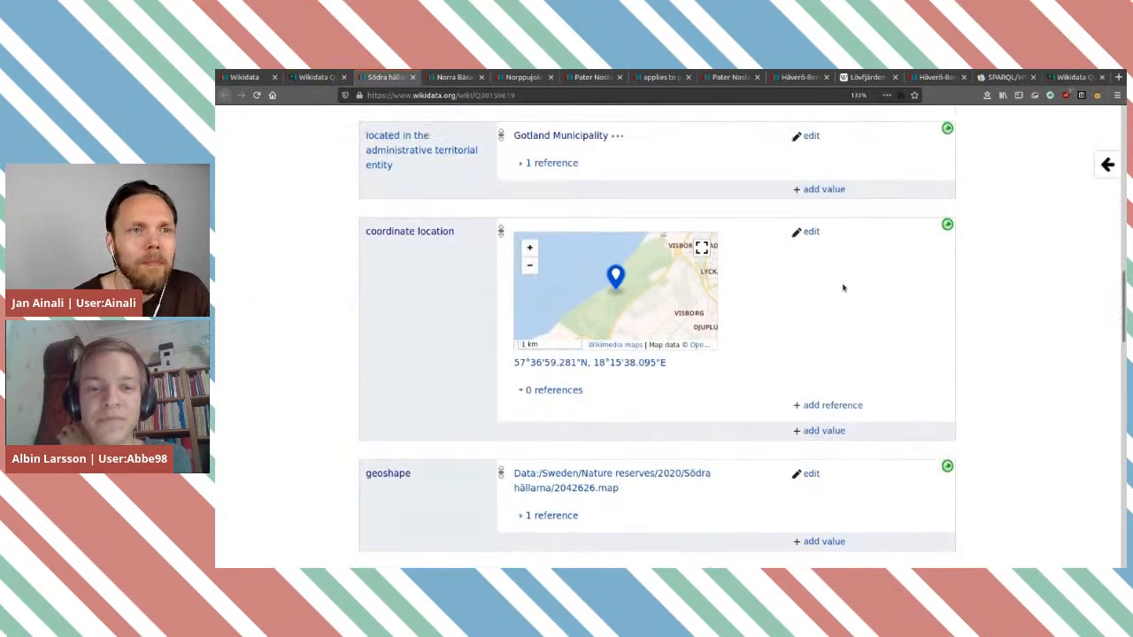
scroll(599, 311, "up", 3)
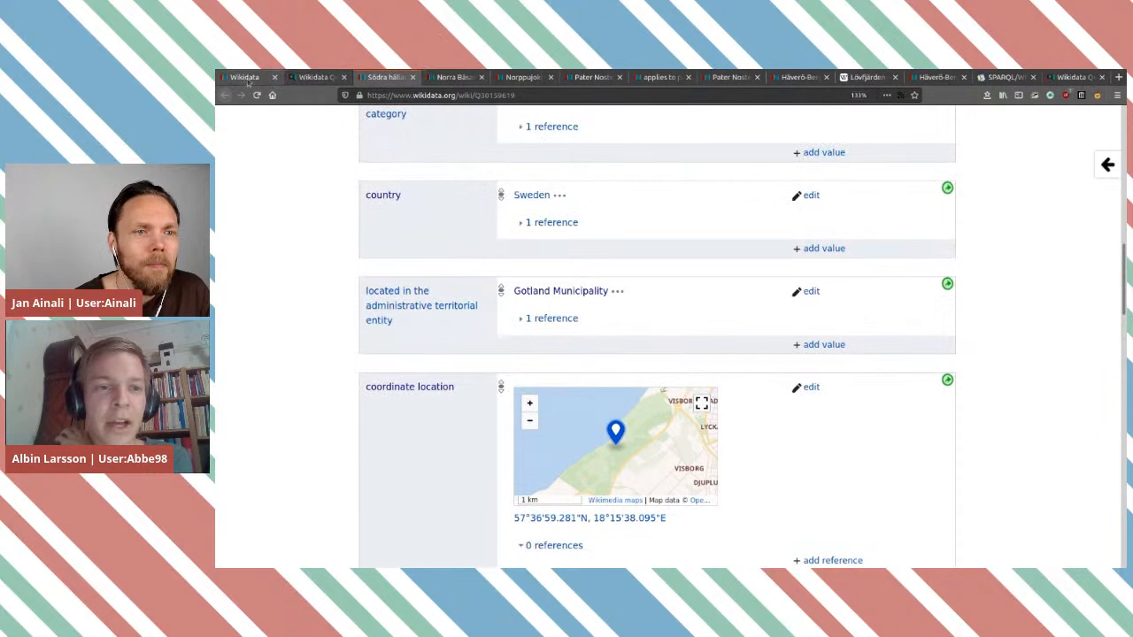
Step: Locate the reserve point in the large lake on northern Gotland on the query map and show its details
left_click(314, 77)
scroll(727, 329, "down", 5)
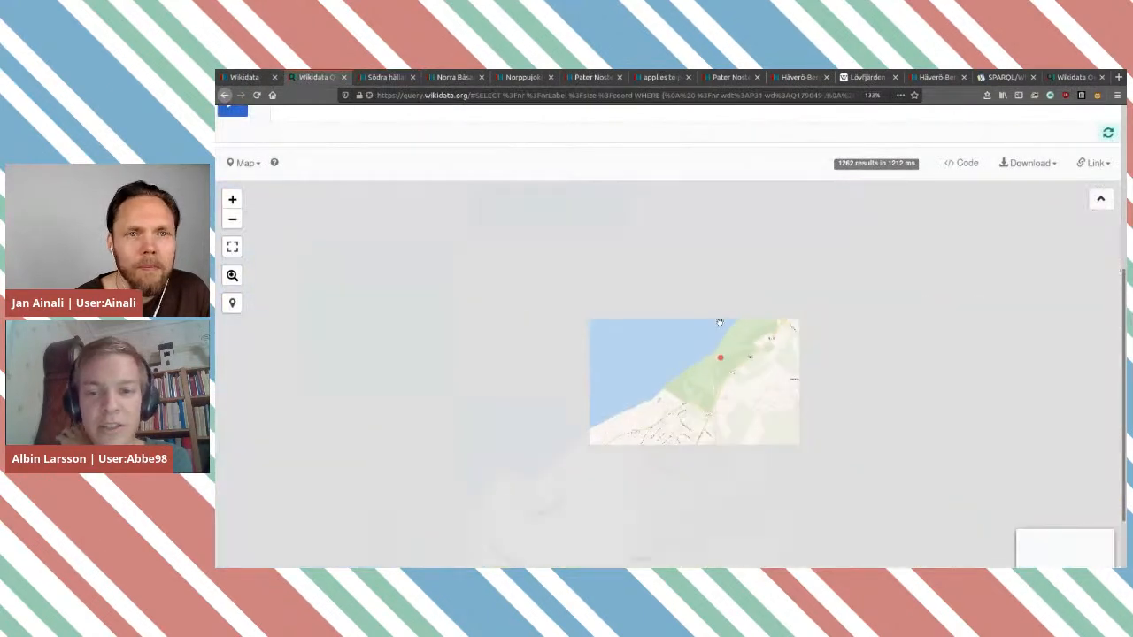
scroll(689, 319, "down", 2)
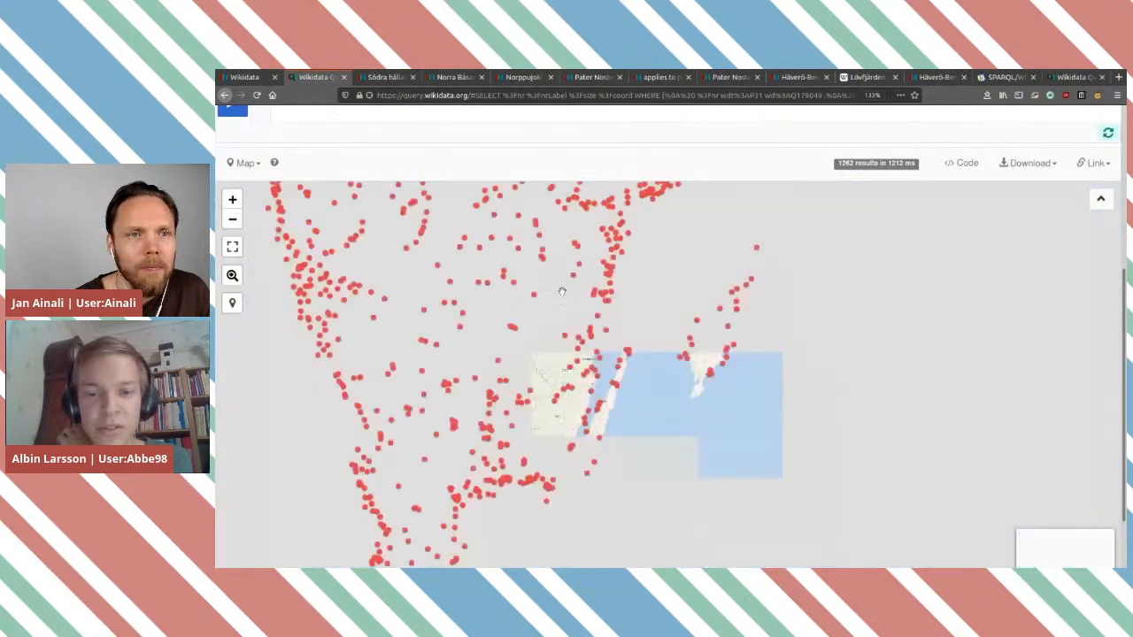
scroll(765, 299, "up", 6)
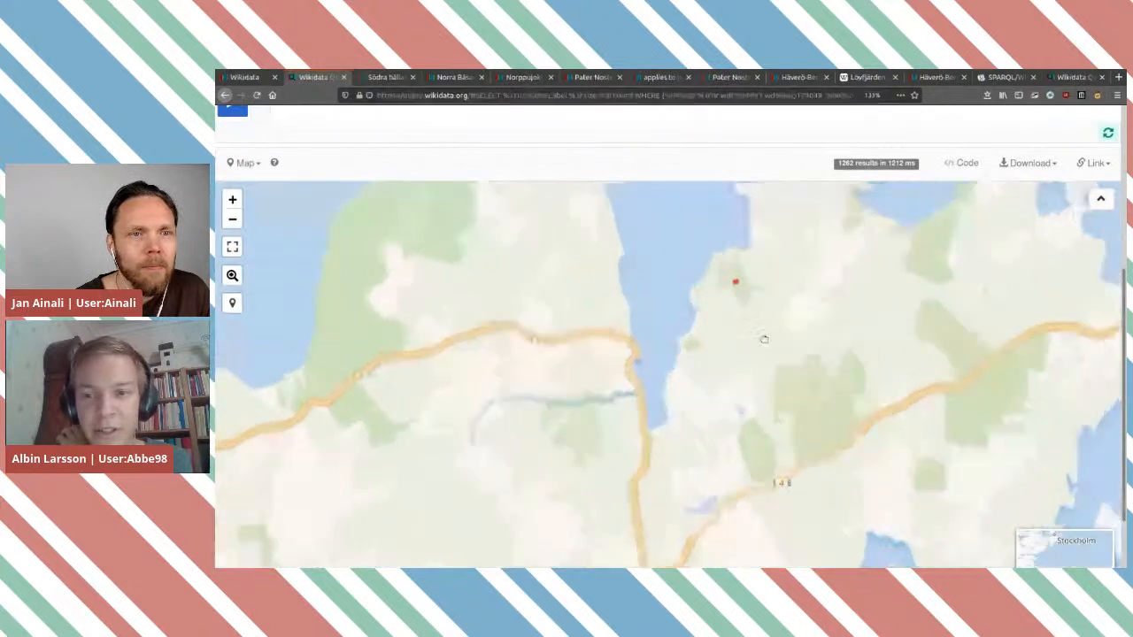
scroll(797, 297, "down", 2)
scroll(706, 302, "up", 2)
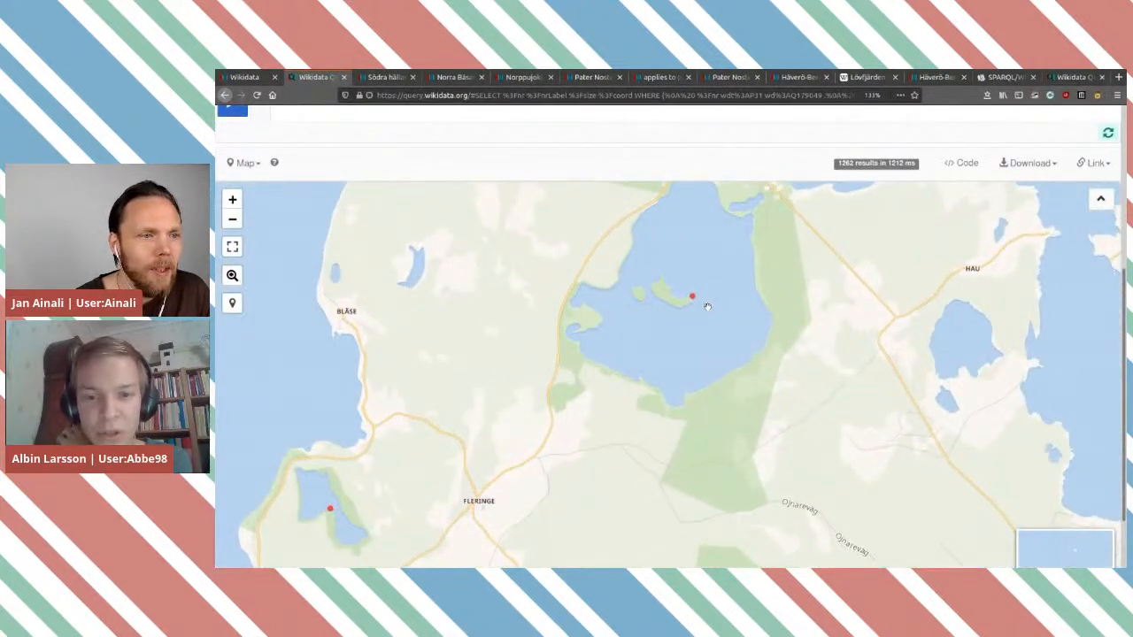
left_click_drag(705, 303, 695, 347)
left_click(681, 333)
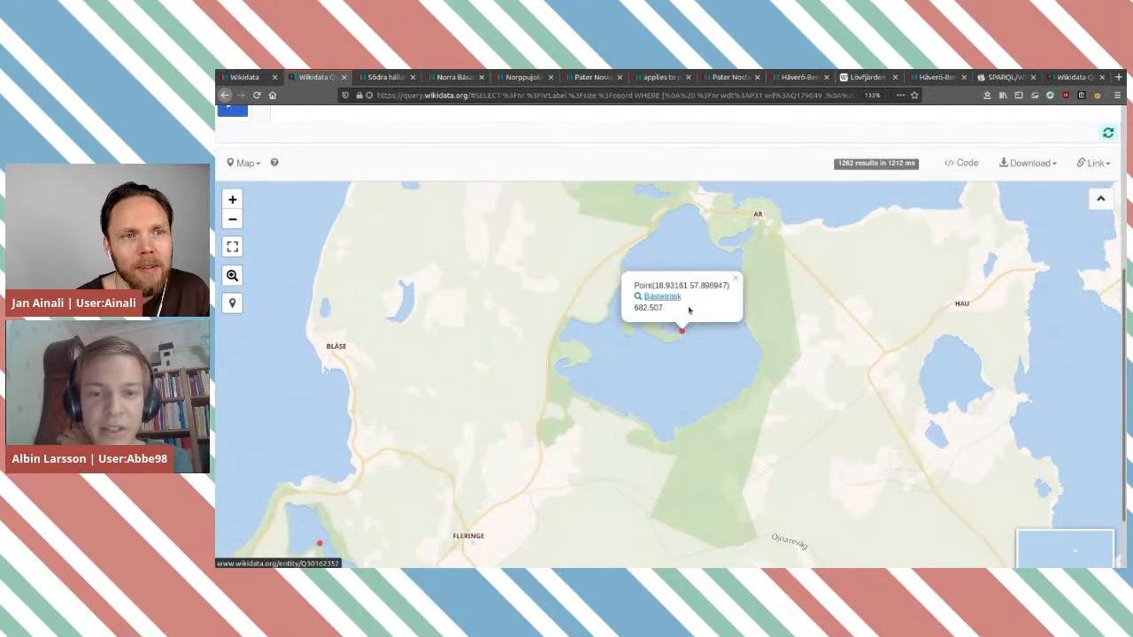
Step: Open the Wikidata item for the Bästeträsk nature reserve from its map point
middle_click(689, 309)
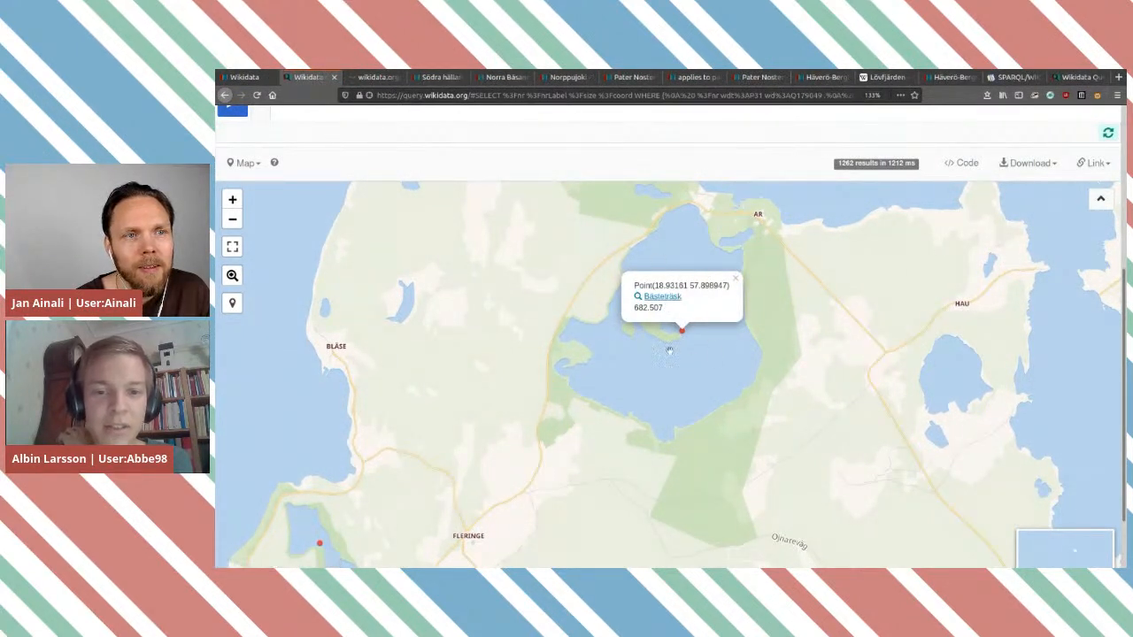
left_click(672, 347)
scroll(671, 347, "up", 3)
scroll(672, 347, "down", 3)
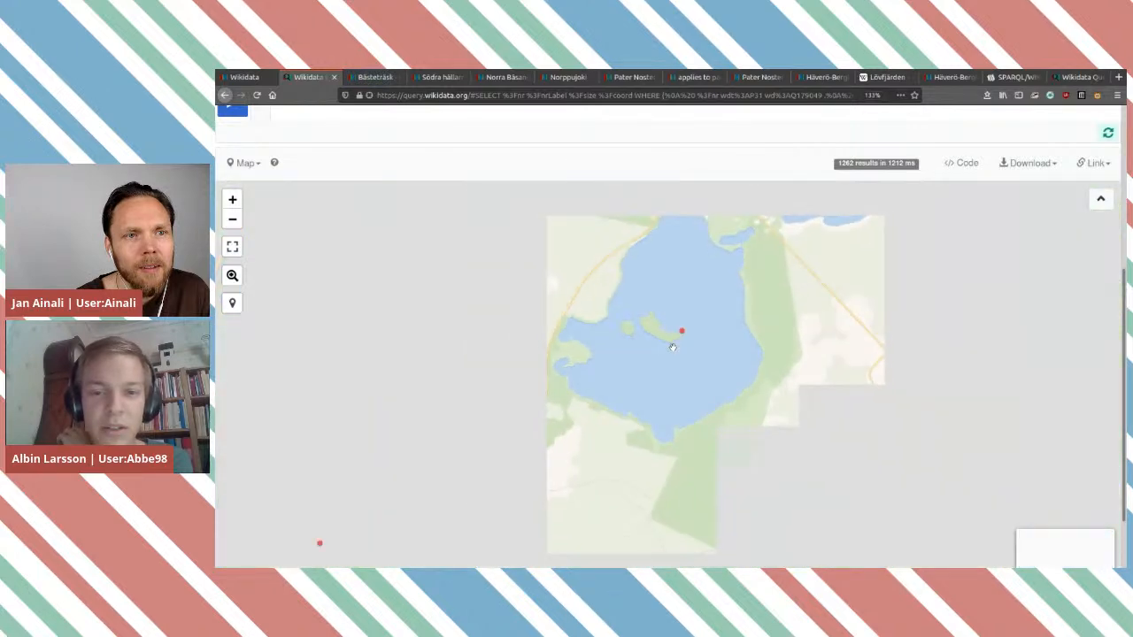
left_click(372, 77)
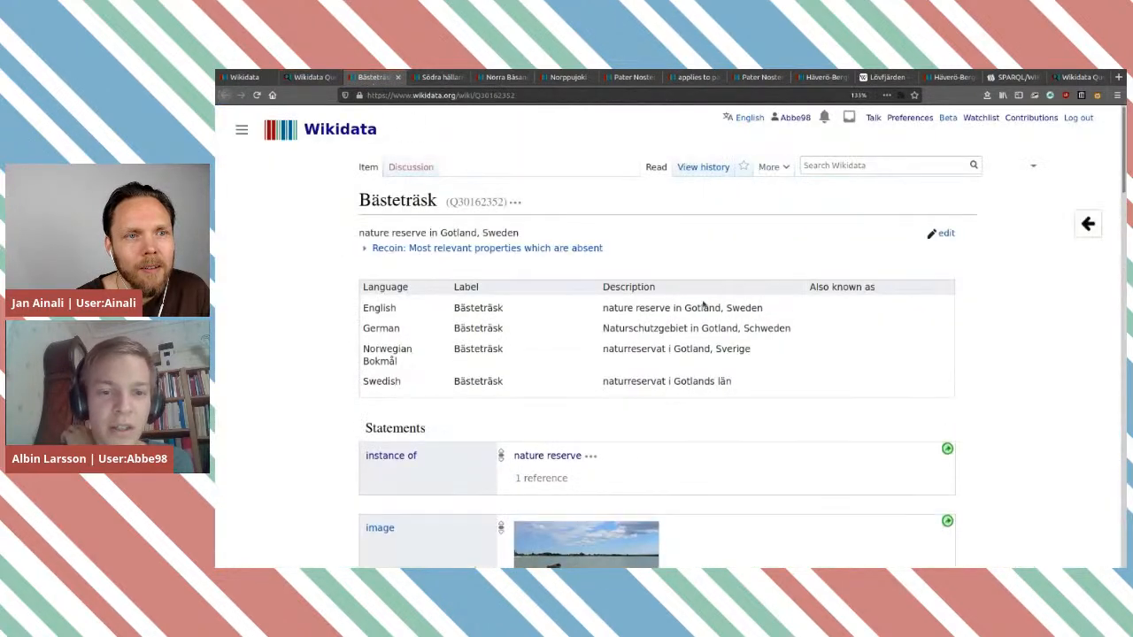
Step: Read through the Bästeträsk reserve statements, checking its coordinate location, its area for body of water and its Wikipedia entries
scroll(704, 304, "down", 3)
scroll(704, 304, "down", 7)
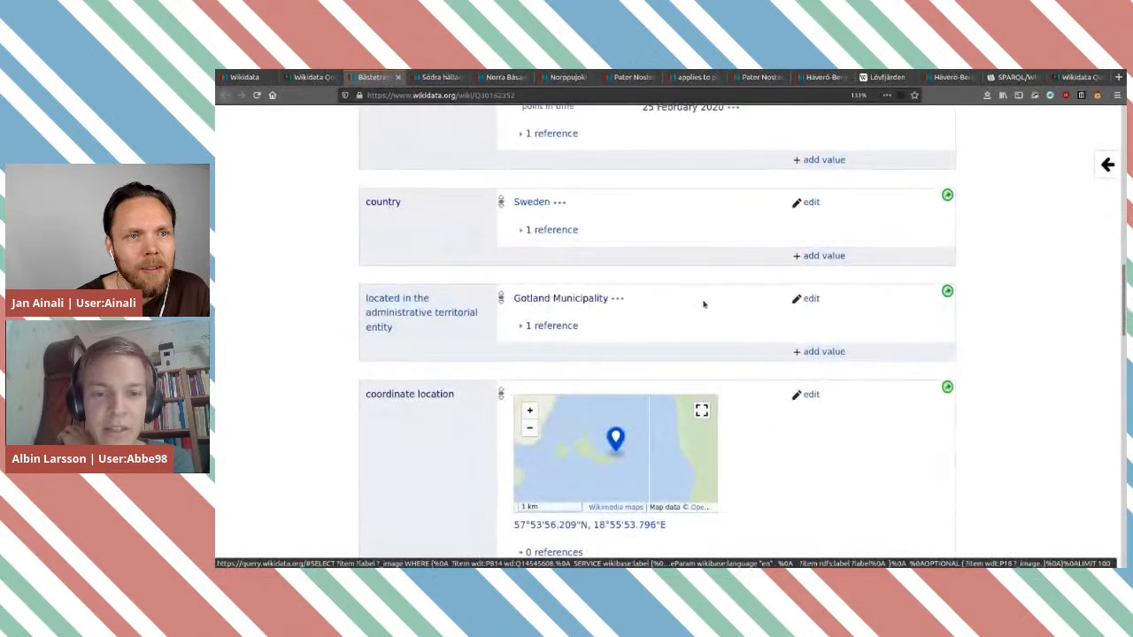
scroll(704, 305, "up", 3)
scroll(703, 305, "up", 3)
scroll(703, 305, "down", 2)
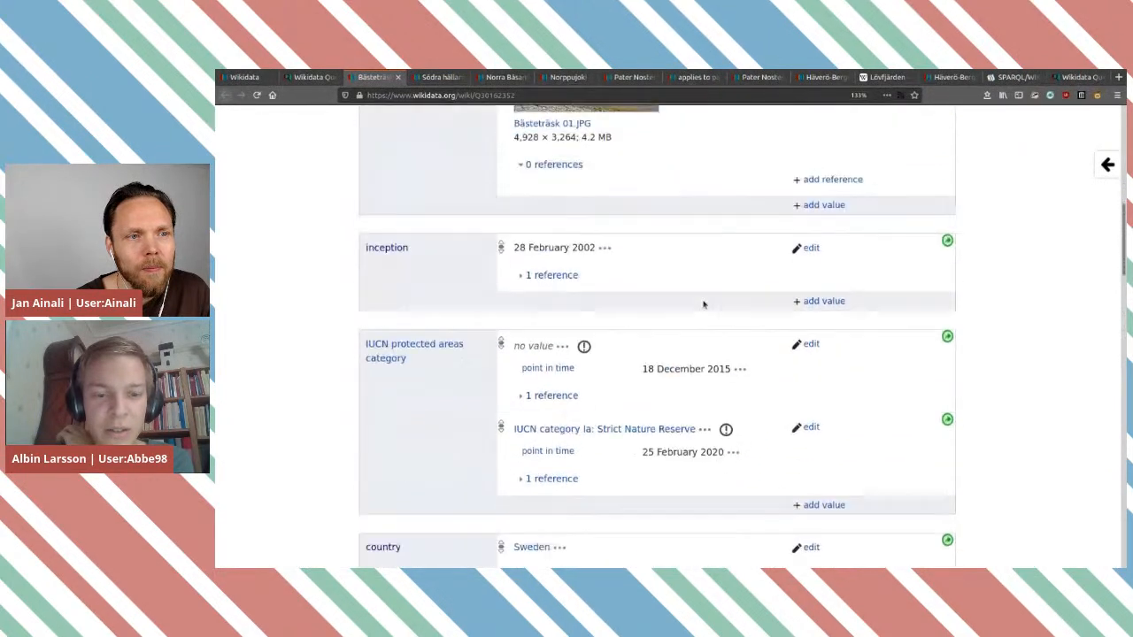
scroll(703, 304, "up", 3)
scroll(704, 305, "up", 3)
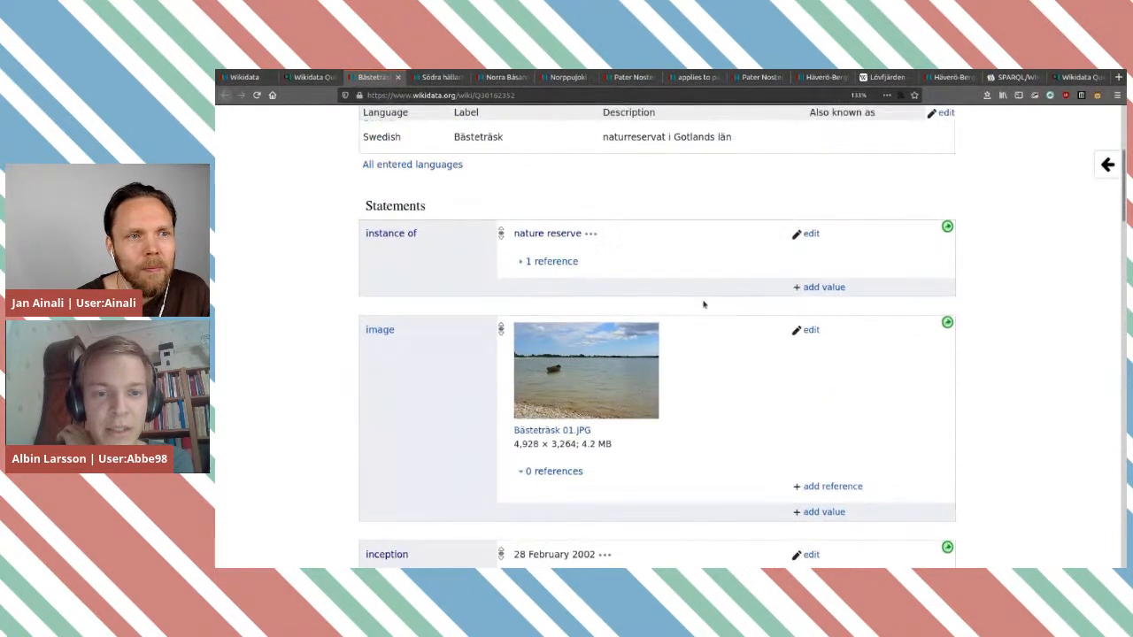
scroll(703, 305, "down", 6)
scroll(703, 304, "down", 8)
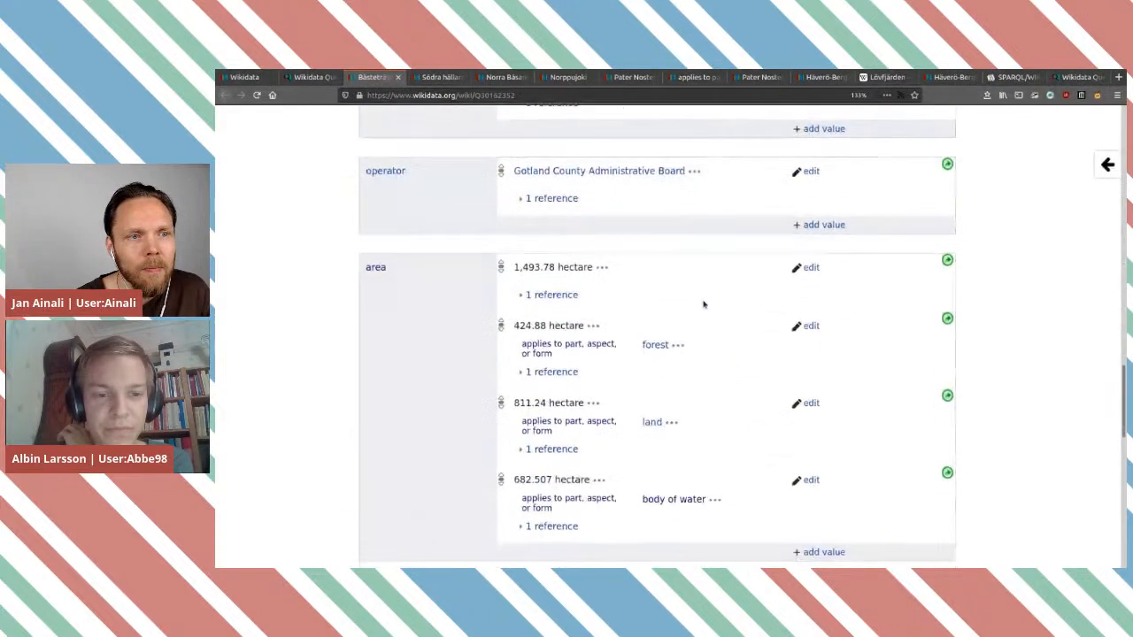
scroll(703, 304, "down", 5)
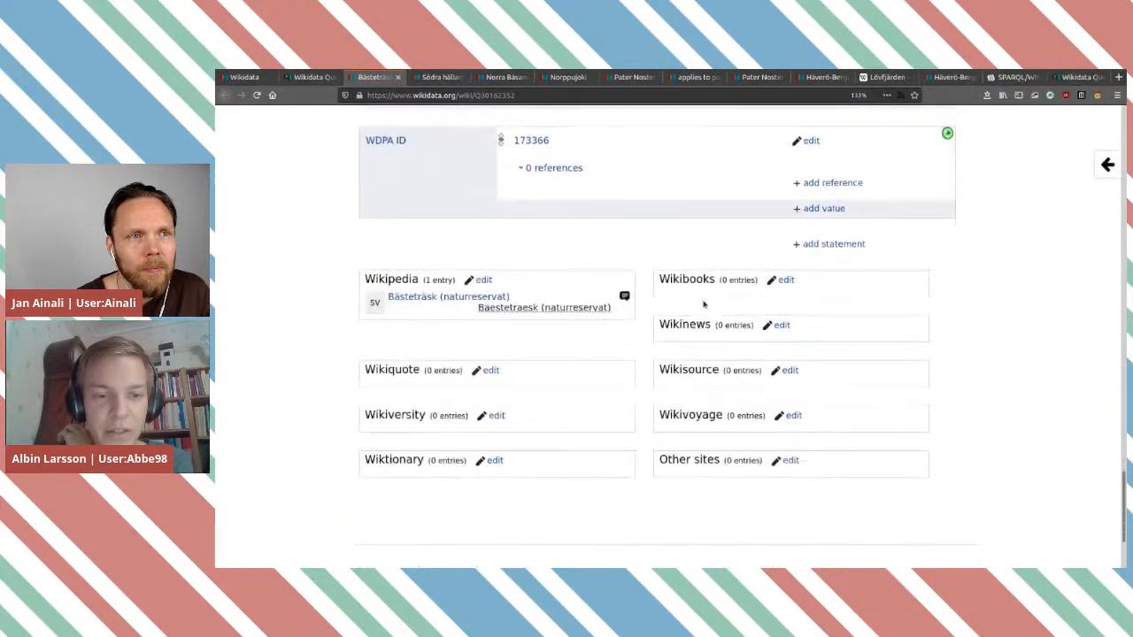
Step: Open the reserve's Swedish Wikipedia article and follow its link to the article about the lake Bästeträsk
middle_click(485, 284)
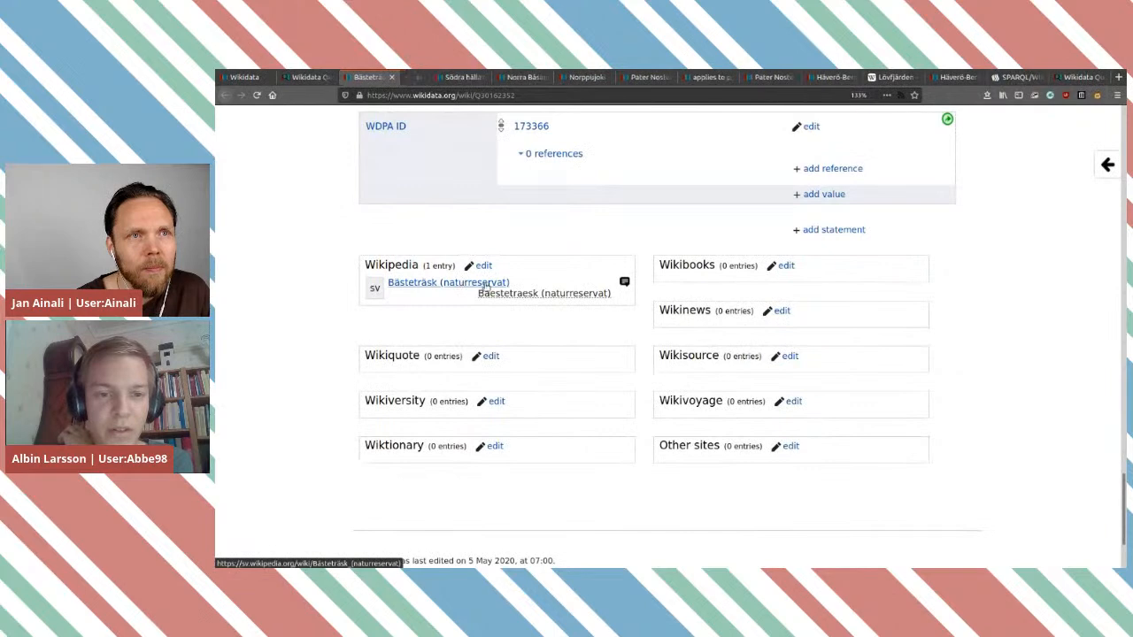
left_click(423, 78)
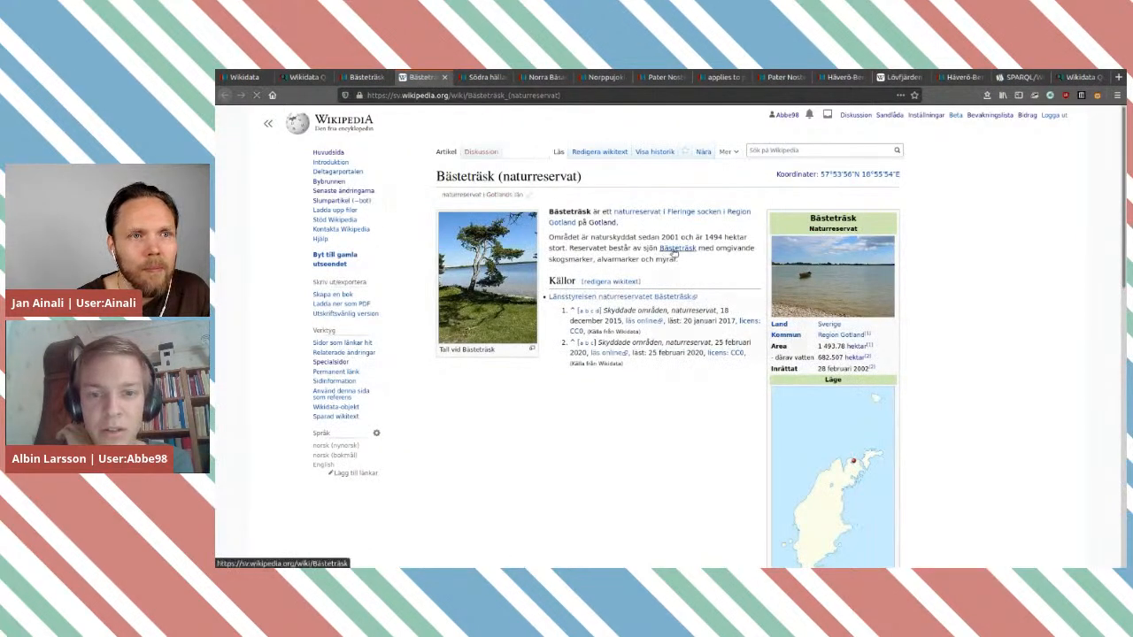
left_click(673, 254)
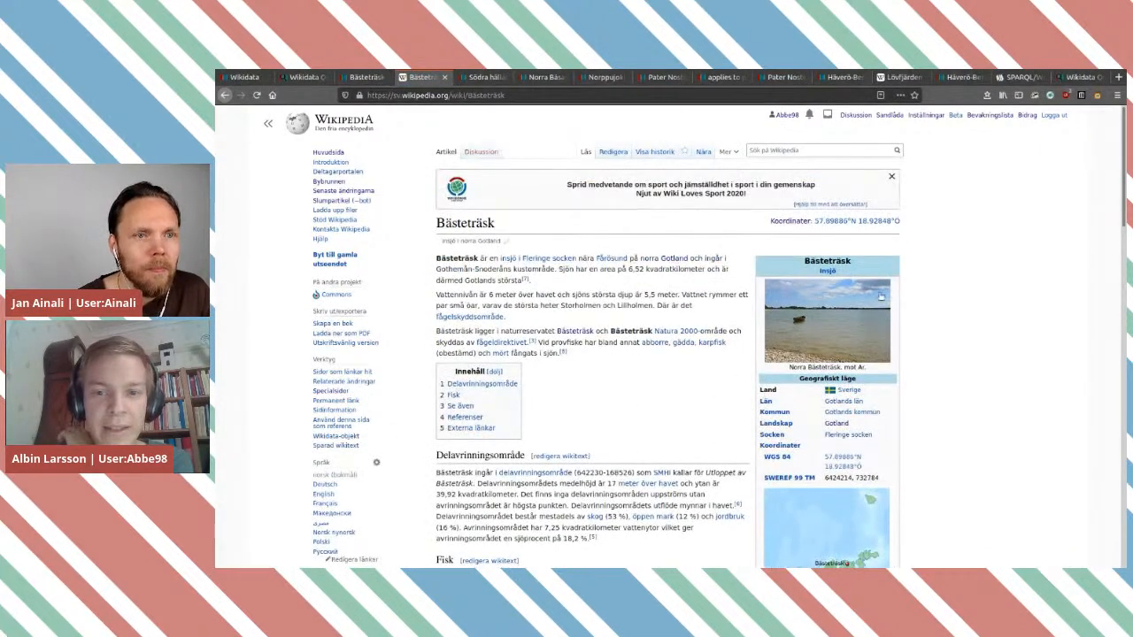
Step: Skim the Swedish Wikipedia article on the lake Bästeträsk and open the Wikidata item linked to it
scroll(648, 406, "down", 8)
scroll(648, 406, "up", 4)
scroll(648, 406, "up", 2)
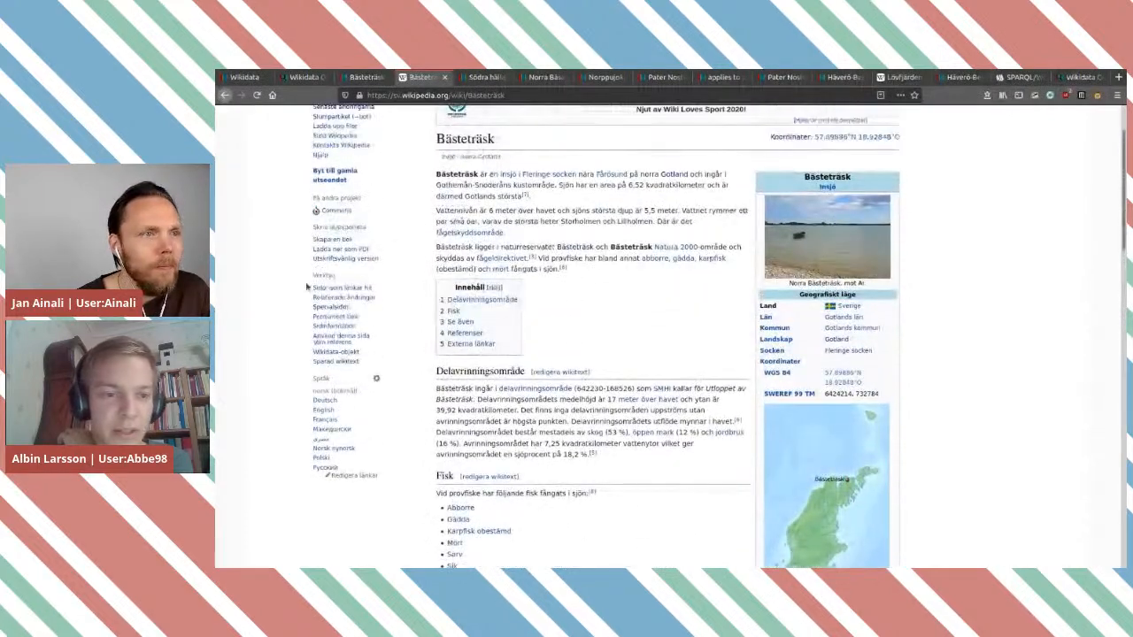
left_click(335, 352)
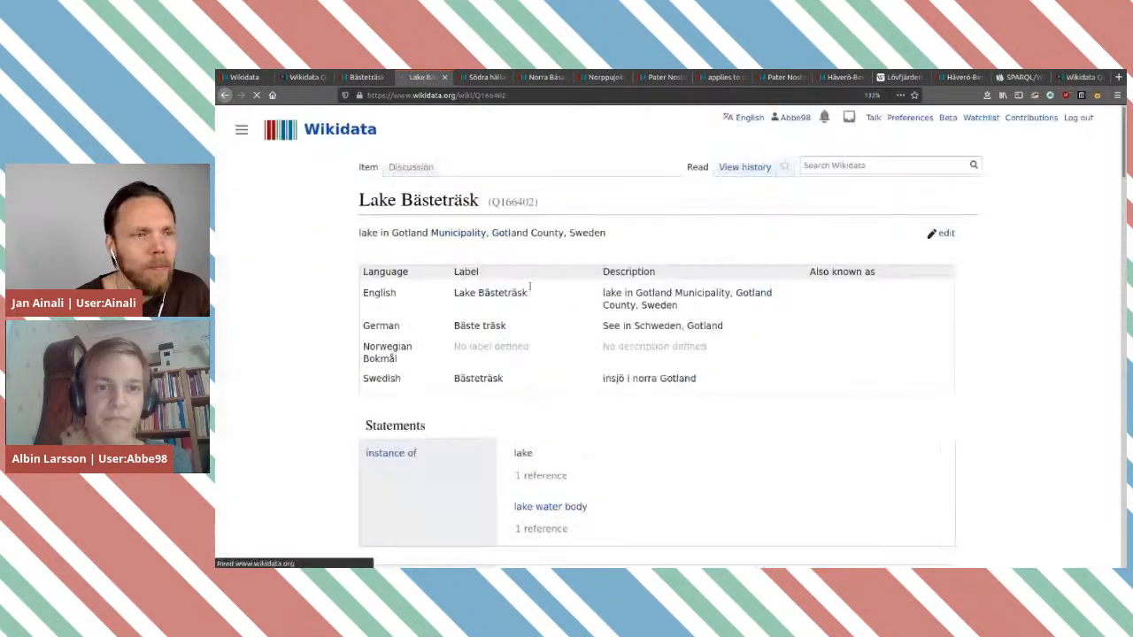
Step: Read through the Lake Bästeträsk statements, checking the coordinate location and area
scroll(588, 296, "down", 10)
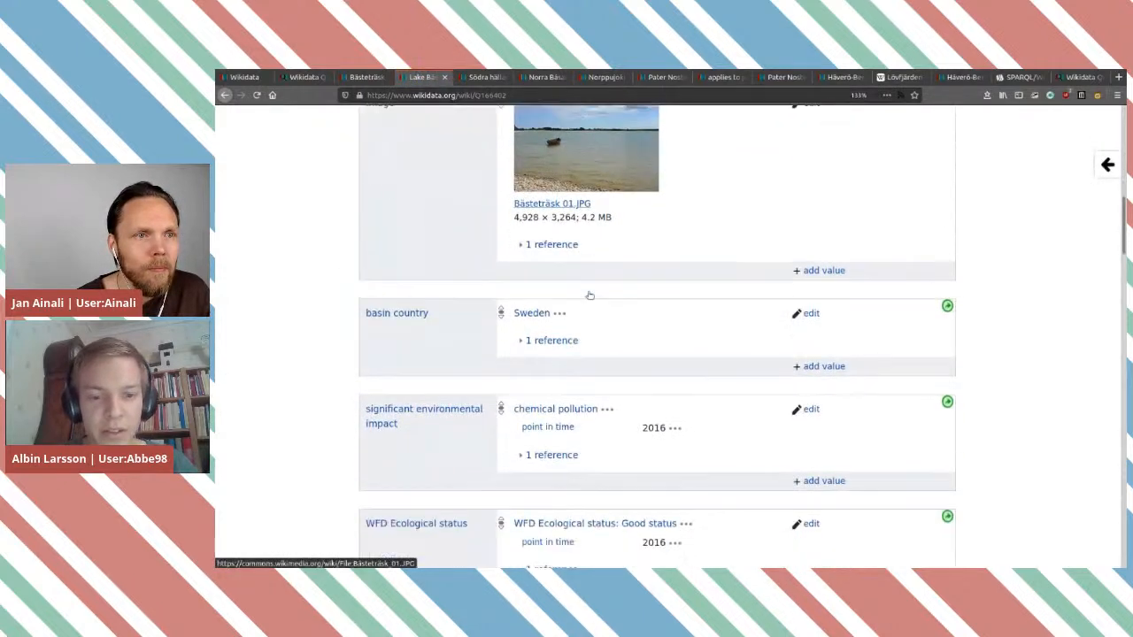
scroll(589, 296, "down", 10)
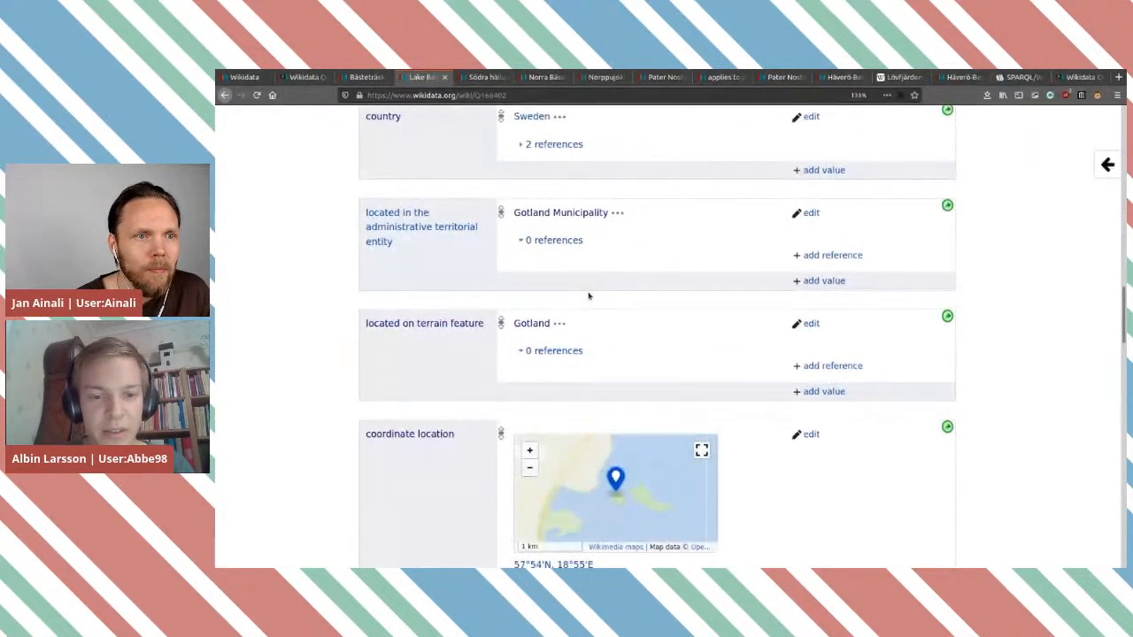
scroll(588, 295, "down", 8)
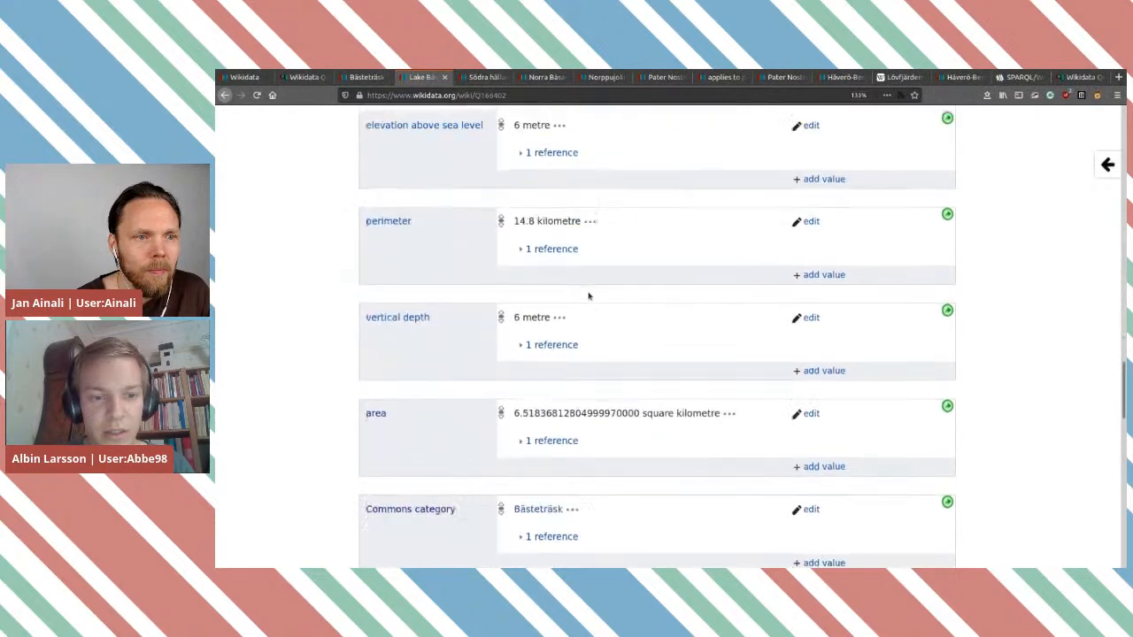
scroll(588, 295, "down", 3)
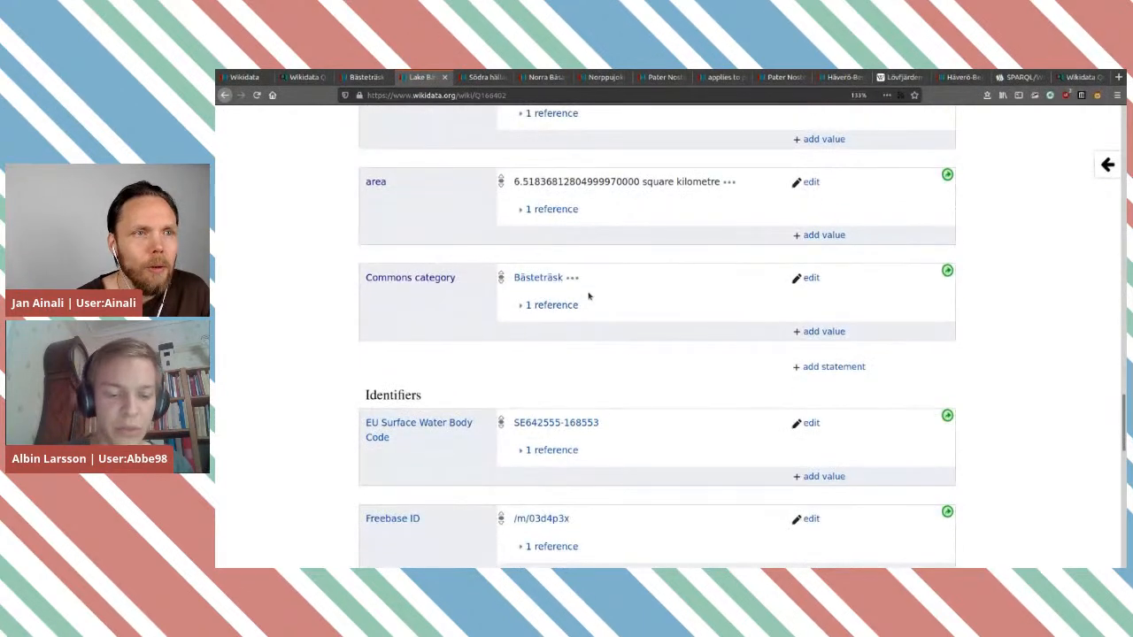
Step: Search the Lake Bästeträsk item for "locatedin" and check its existing location statements
key("ctrl+f")
type("locat")
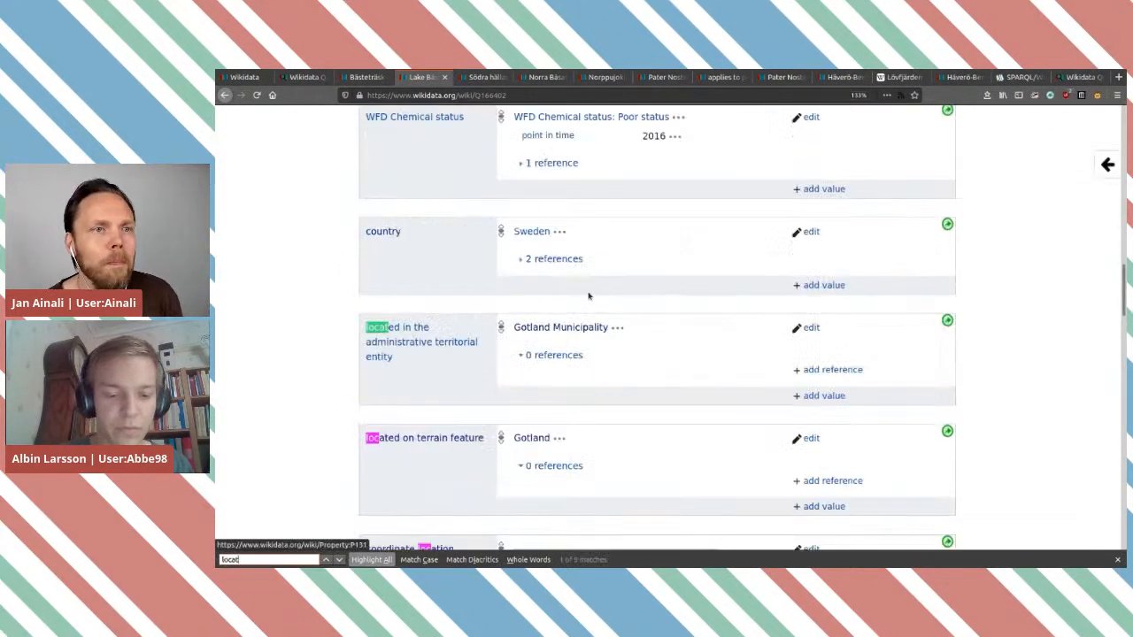
type("edin")
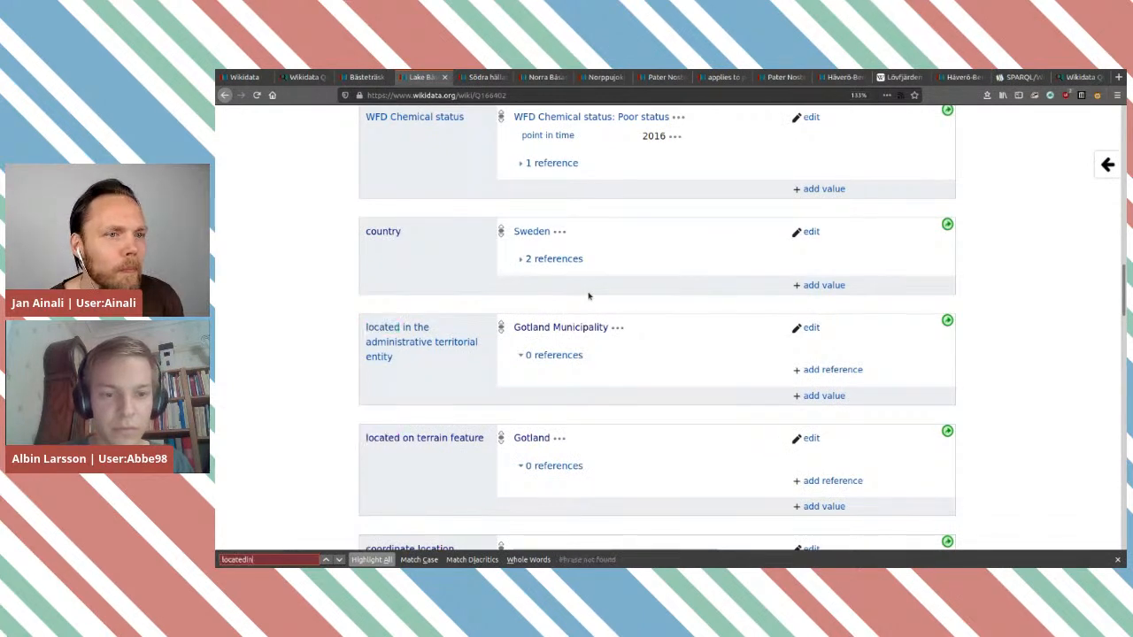
scroll(589, 296, "down", 3)
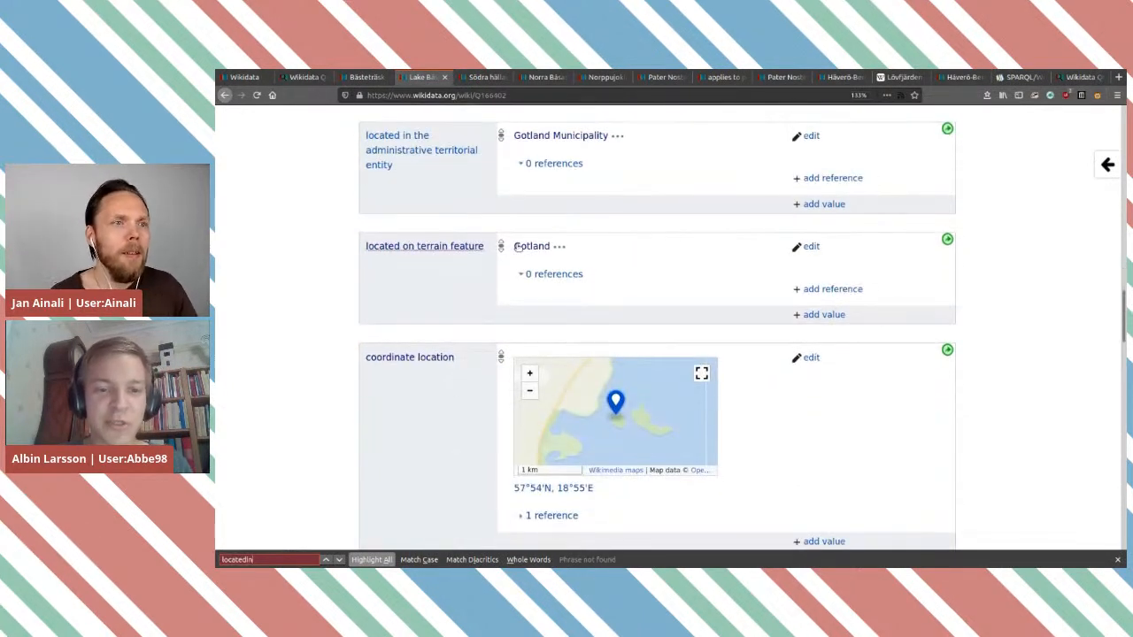
scroll(750, 339, "down", 8)
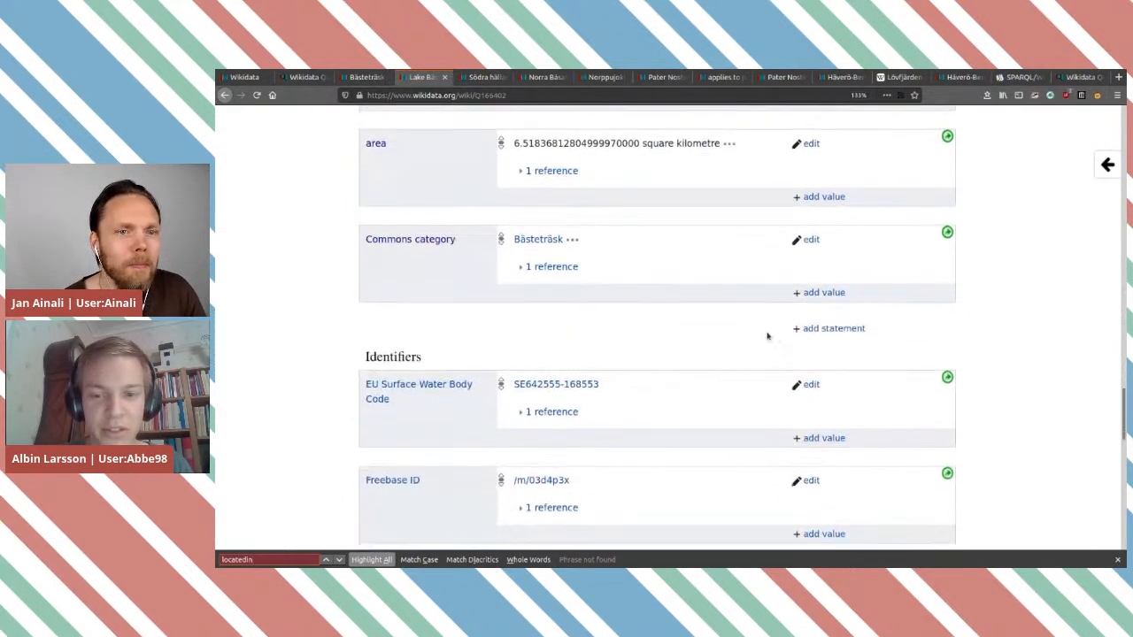
Step: Start a new statement on Lake Bästeträsk with the property "located in protected area"
left_click(823, 330)
type("lo")
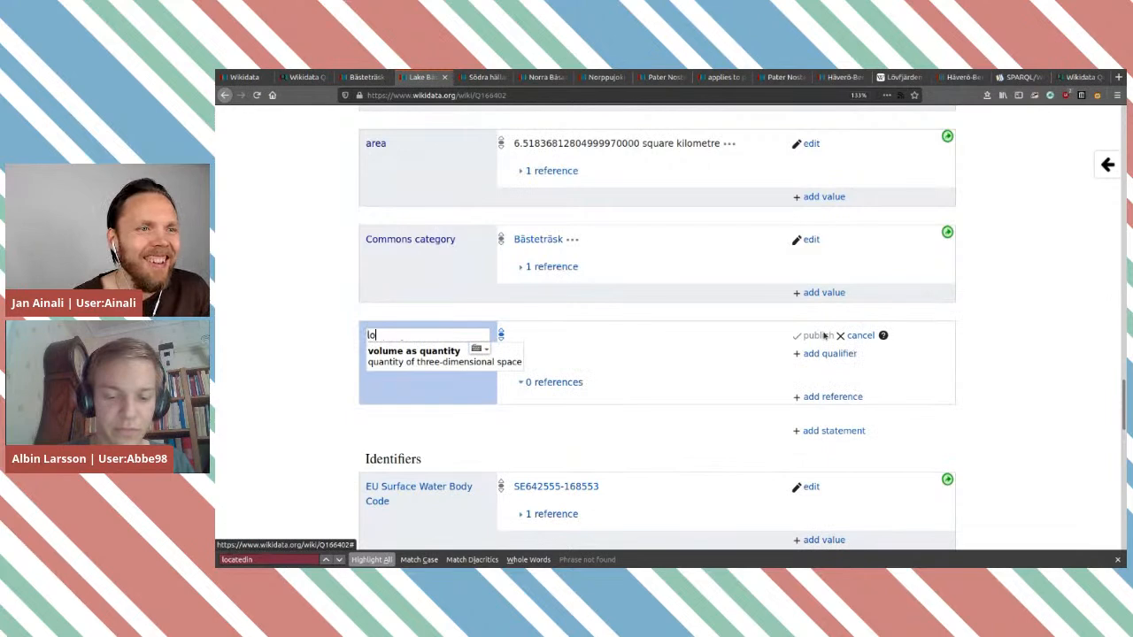
type("cated in prote")
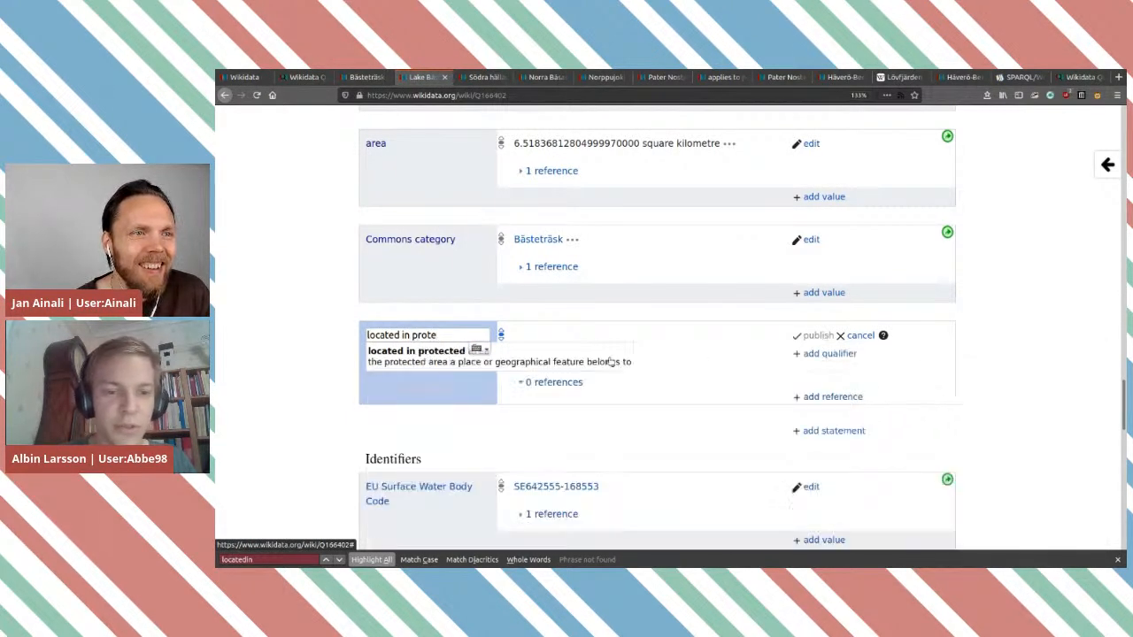
left_click(469, 355)
Step: Copy the reserve's item ID Q30162352, select Bästeträsk as the value of "located in protected area", and publish the statement
left_click(368, 80)
left_click_drag(475, 94, 540, 102)
key("ctrl+c")
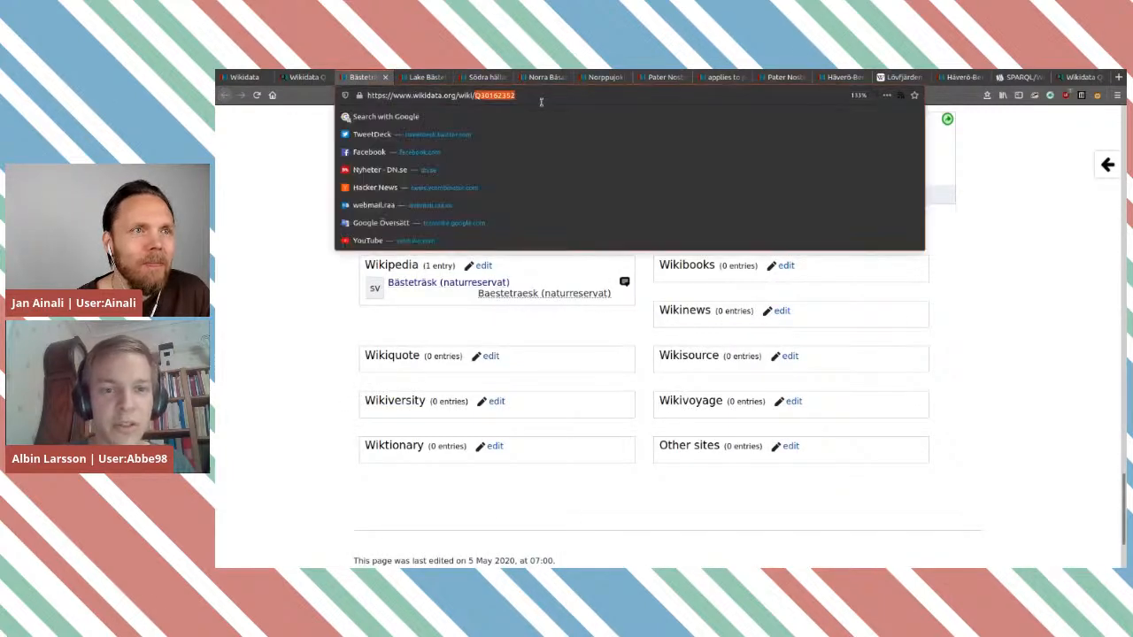
left_click(424, 77)
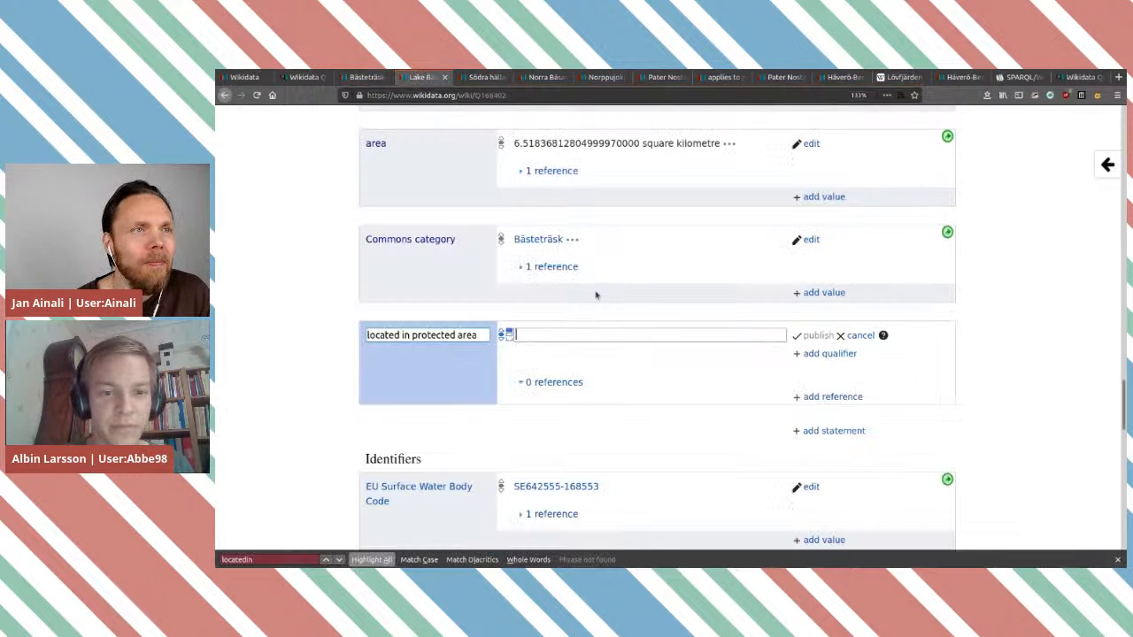
key("ctrl+v")
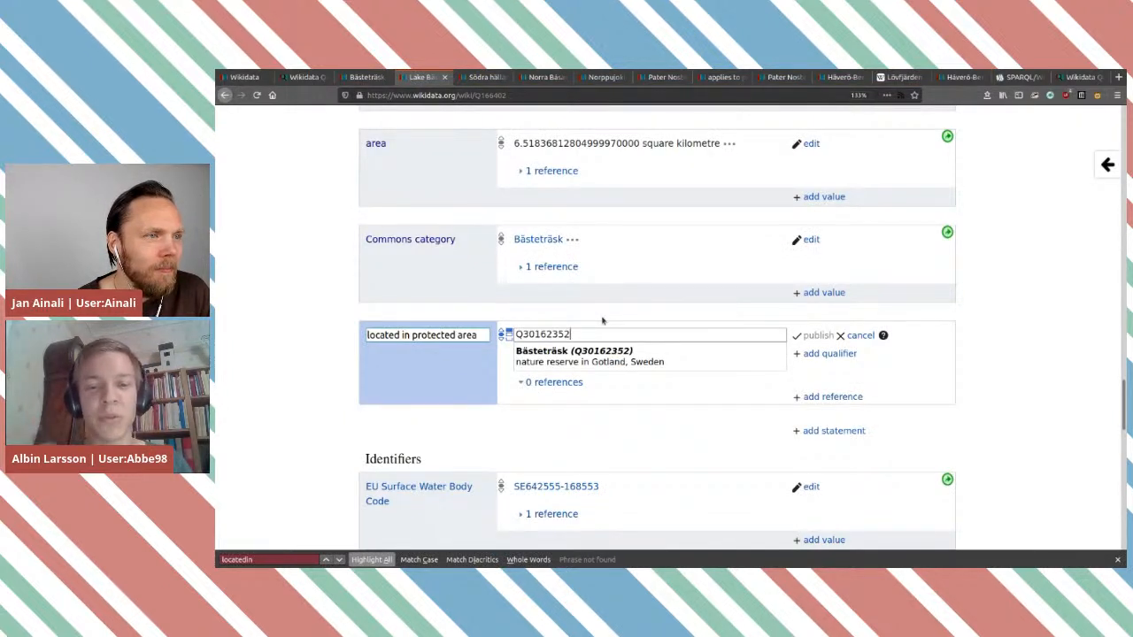
left_click(768, 321)
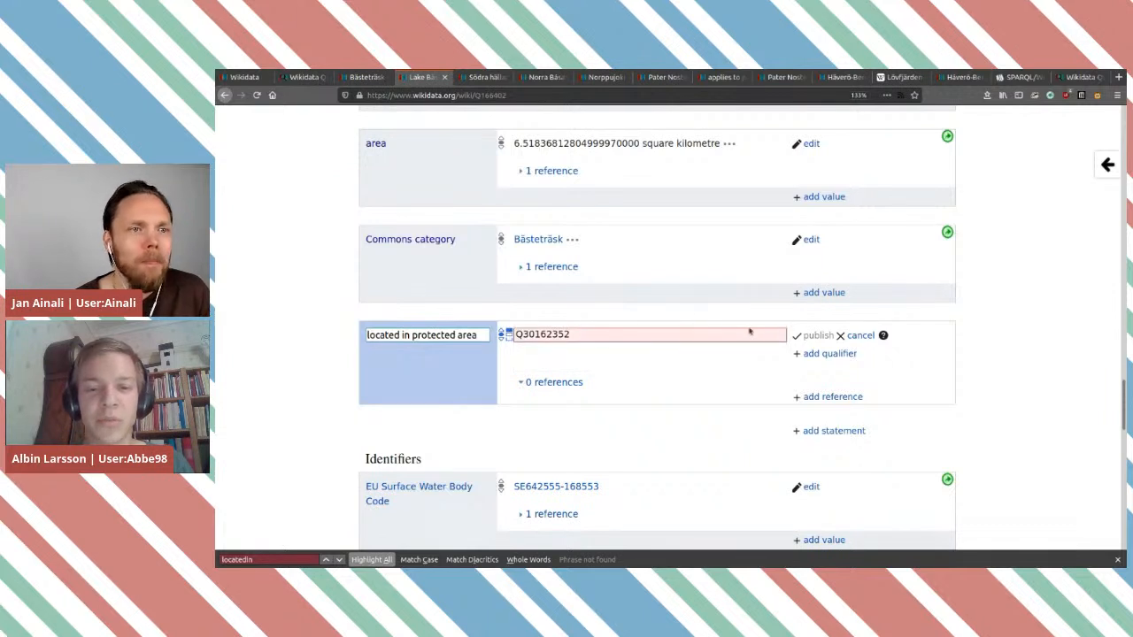
left_click(601, 333)
left_click(604, 354)
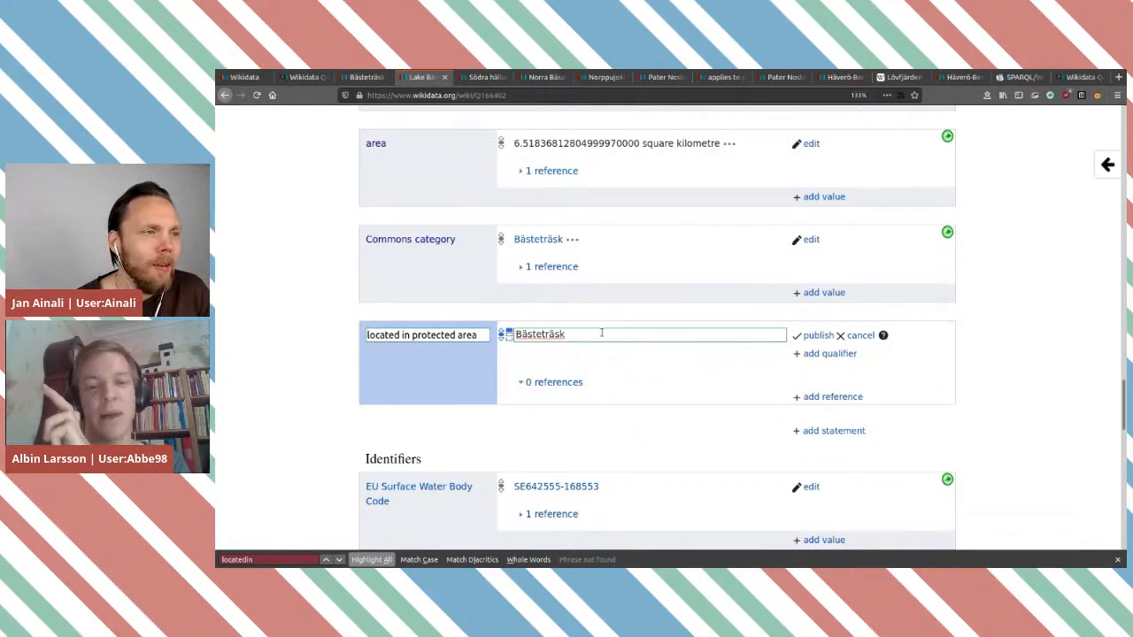
left_click(811, 337)
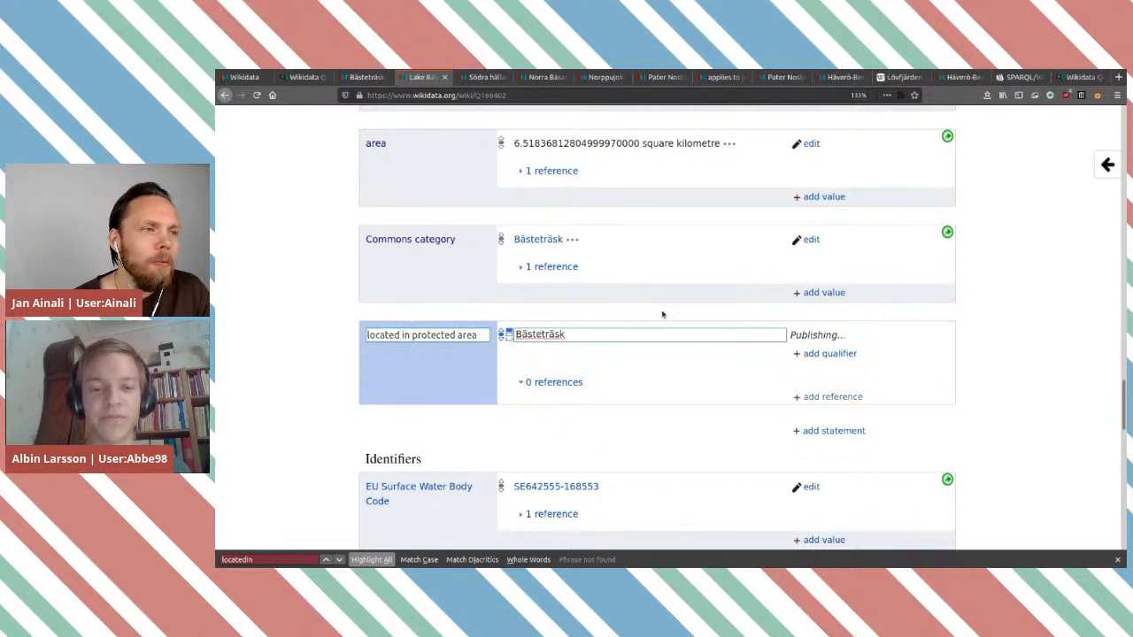
Step: Go back to the Bästeträsk nature reserve item and look through its area, operator, geoshape and coordinate location statements
key("ctrl+Page_Up")
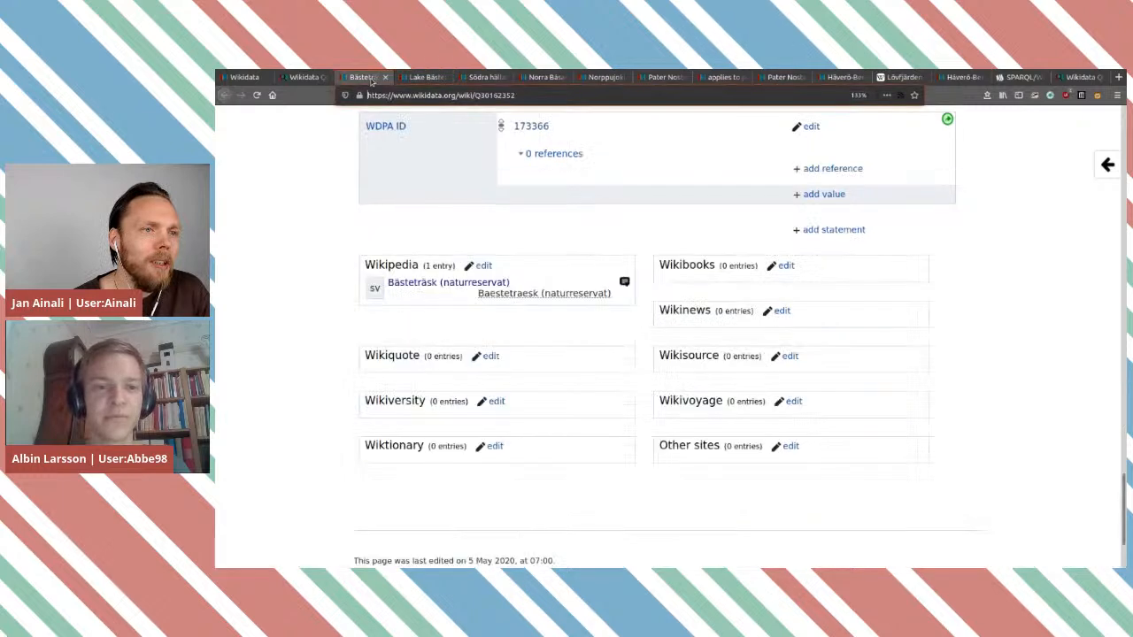
scroll(640, 253, "up", 5)
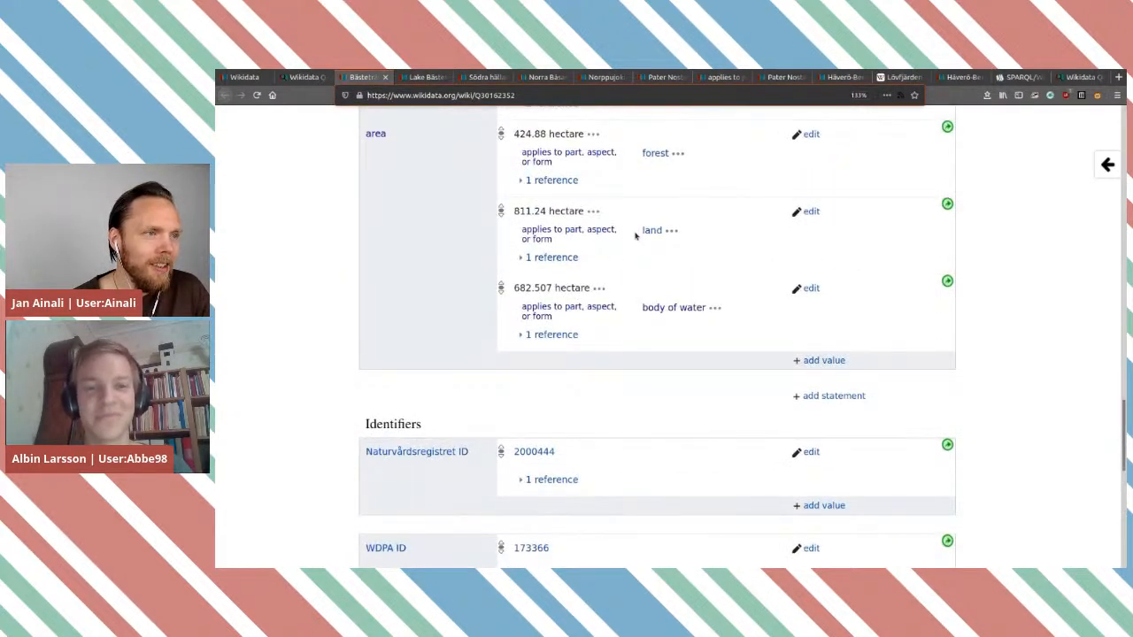
scroll(635, 236, "up", 3)
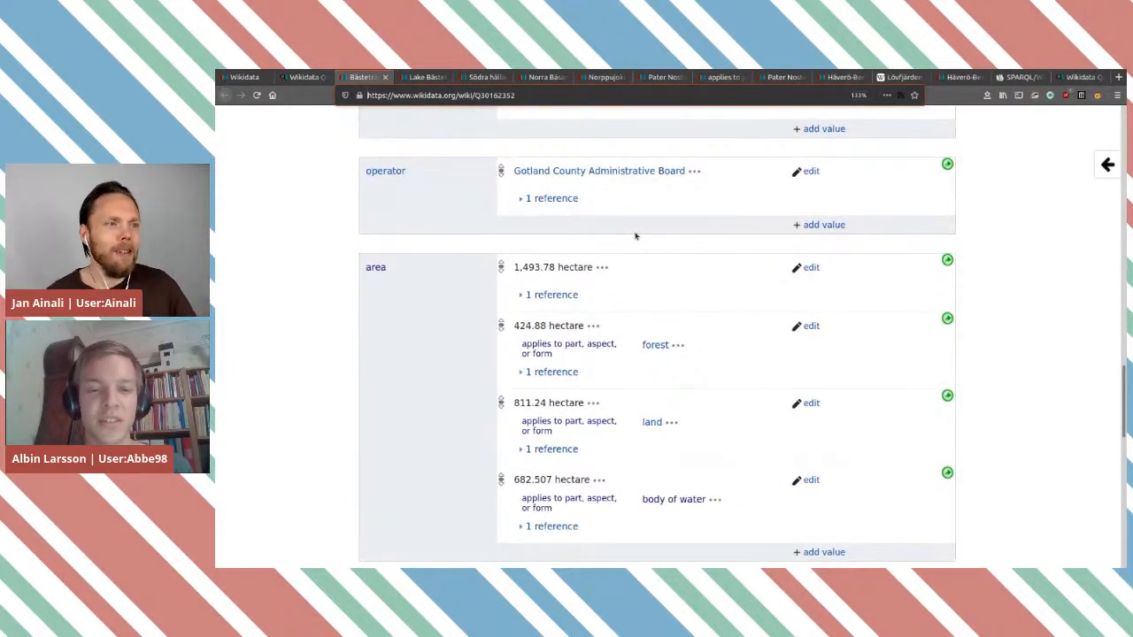
scroll(634, 236, "up", 3)
scroll(634, 235, "up", 3)
scroll(635, 235, "down", 4)
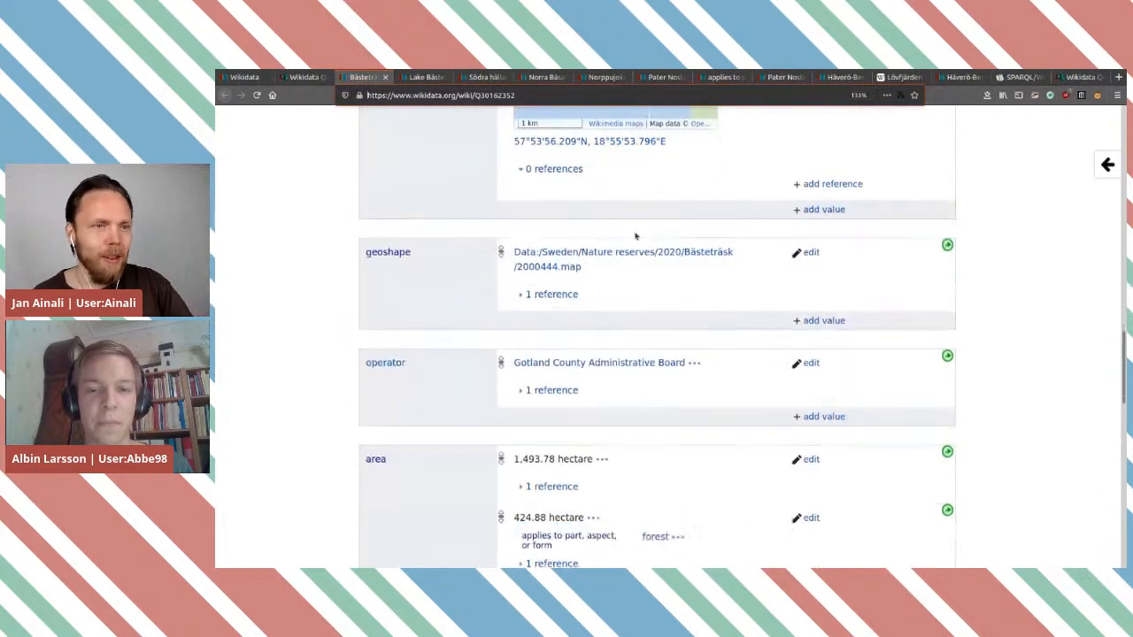
scroll(634, 235, "up", 2)
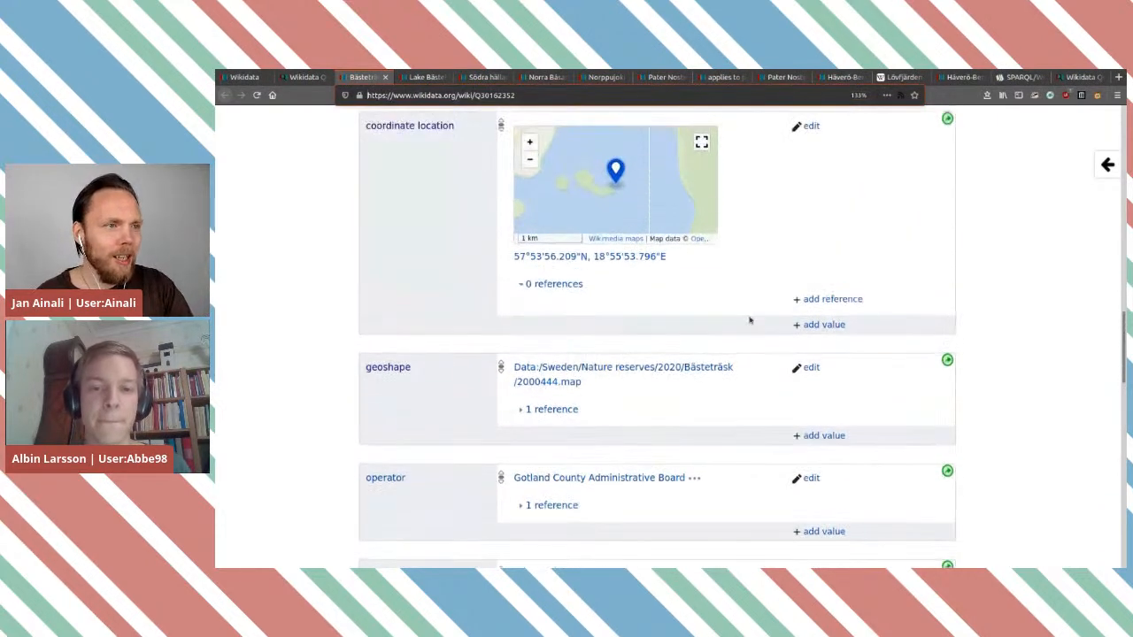
Step: Open the reserve's geoshape map data in a separate page and review the geoshape statement on the item
middle_click(686, 379)
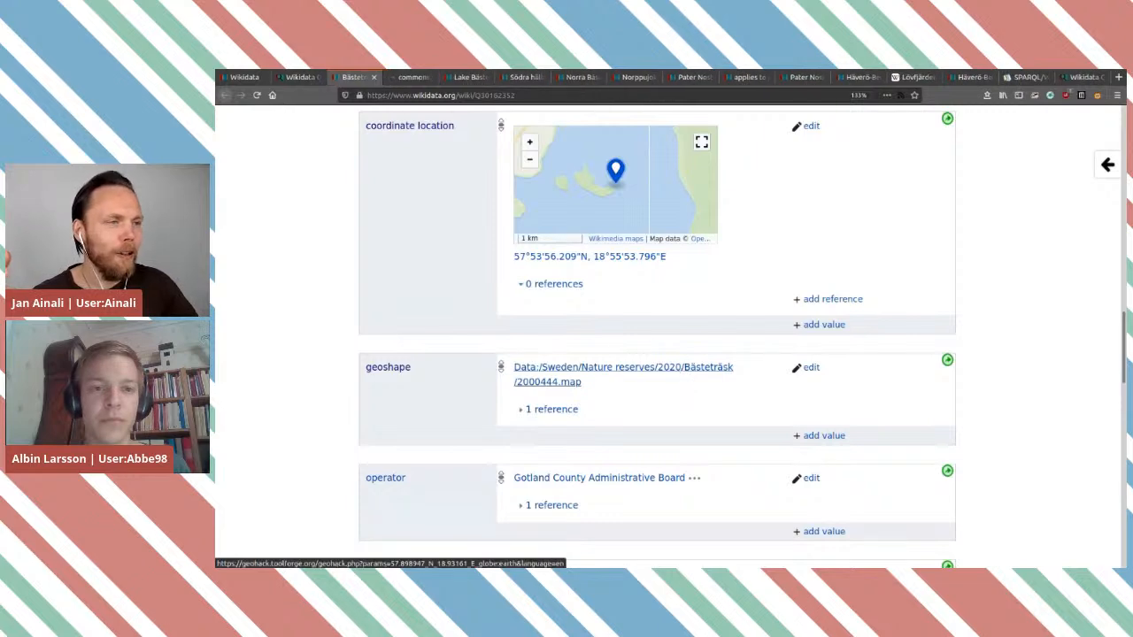
left_click(409, 78)
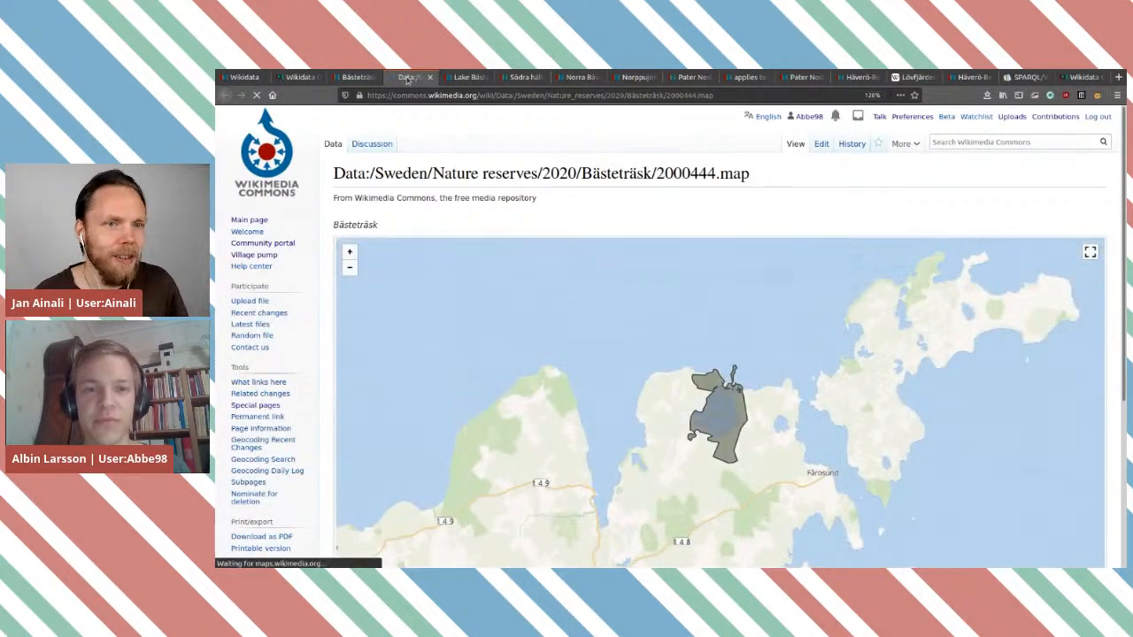
left_click(357, 77)
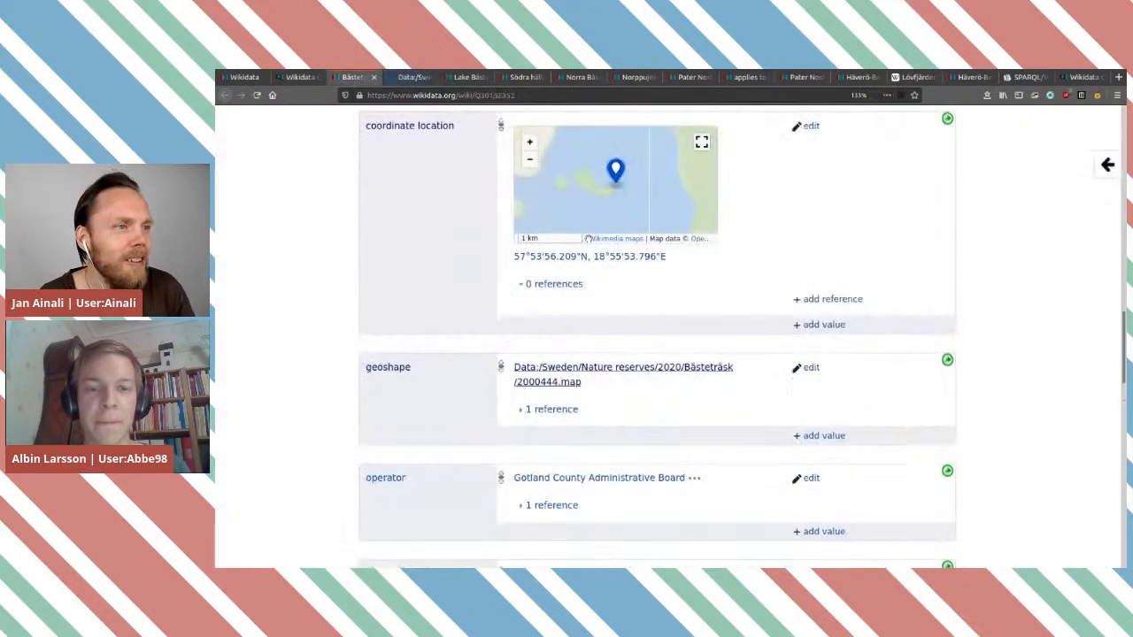
scroll(823, 212, "up", 2)
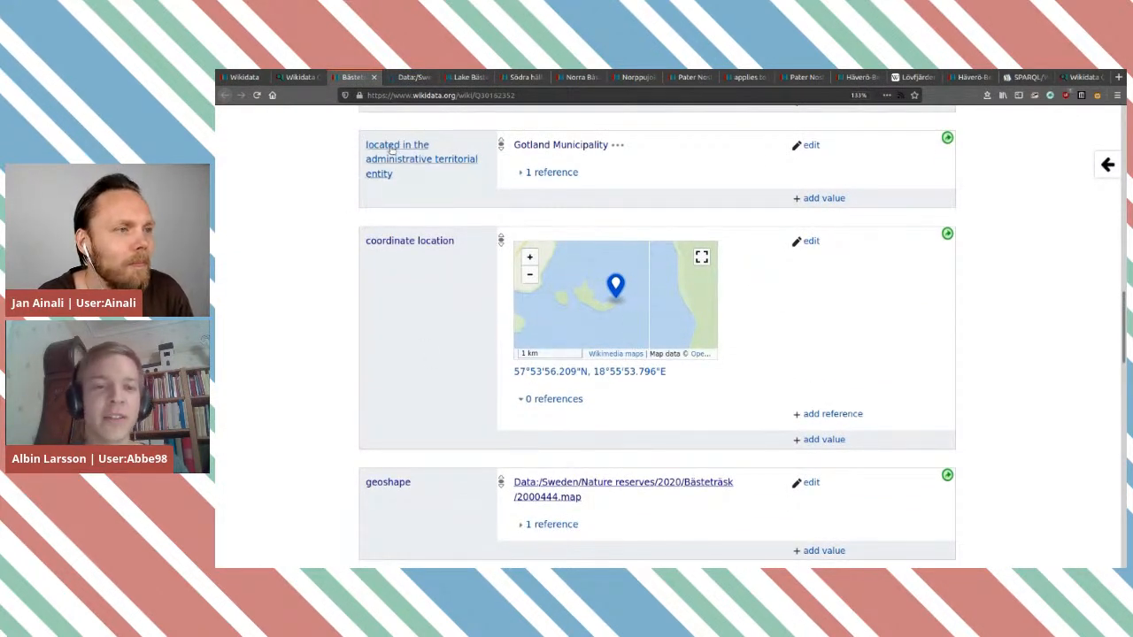
scroll(773, 392, "down", 5)
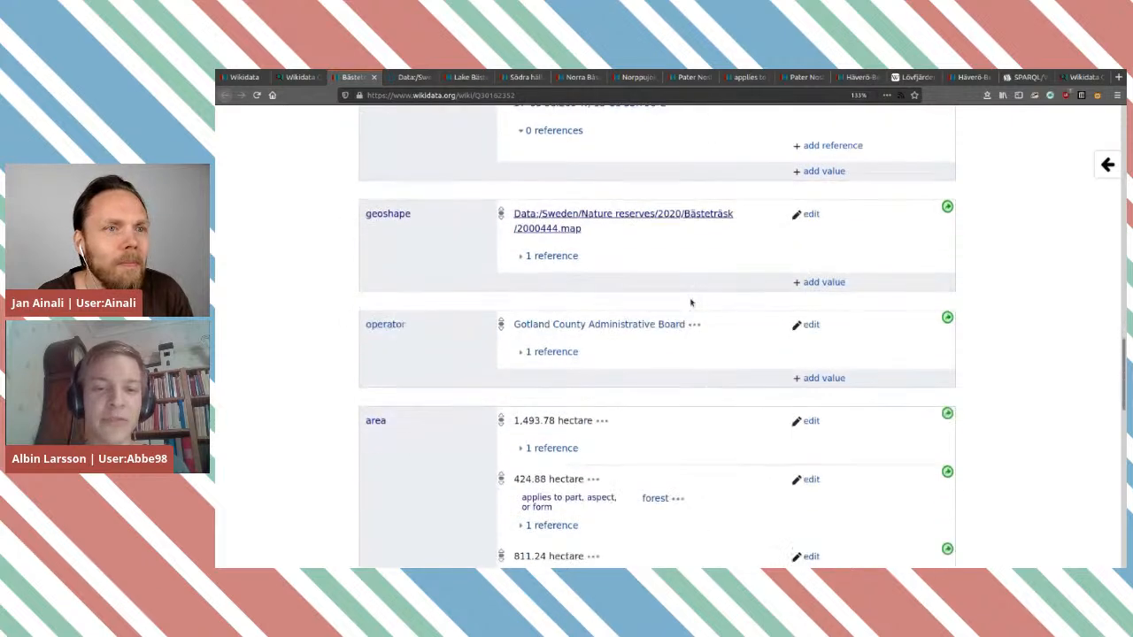
left_click_drag(590, 229, 539, 215)
left_click(599, 234)
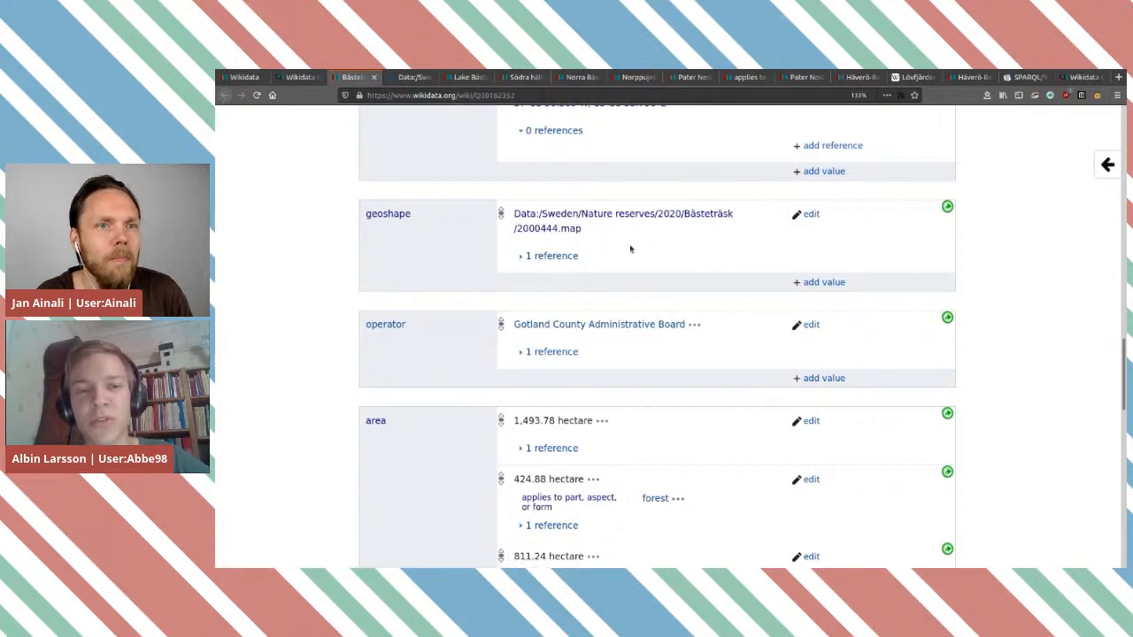
Step: Examine the Commons map data page for 2000444.map, checking its "Data:" prefix, source and licence against the geoshape statement
left_click(418, 79)
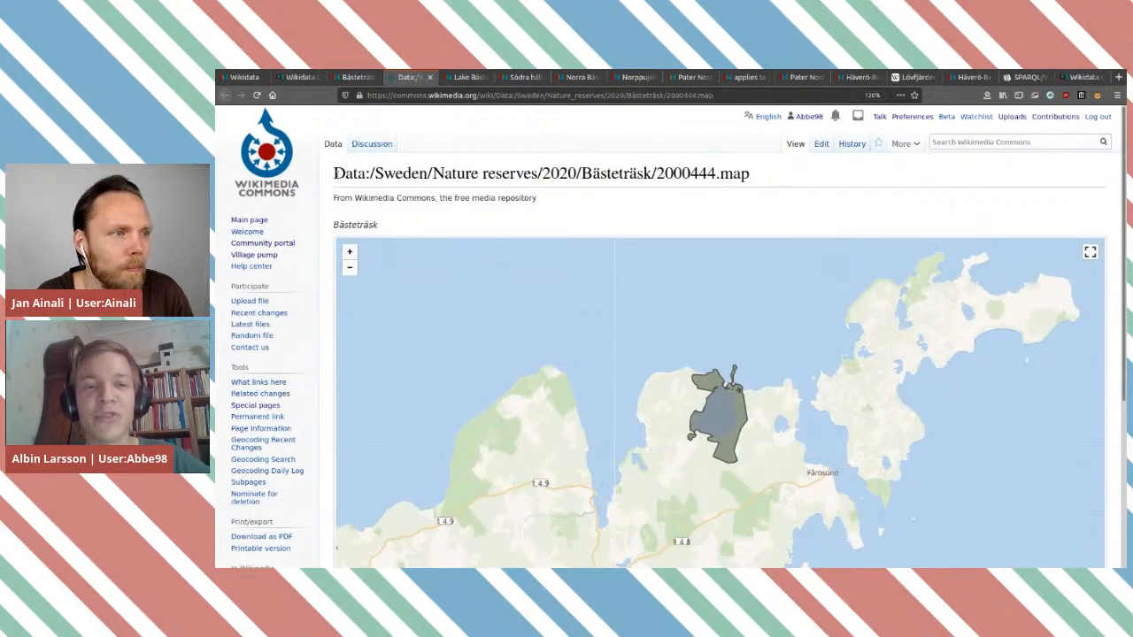
left_click_drag(336, 174, 369, 174)
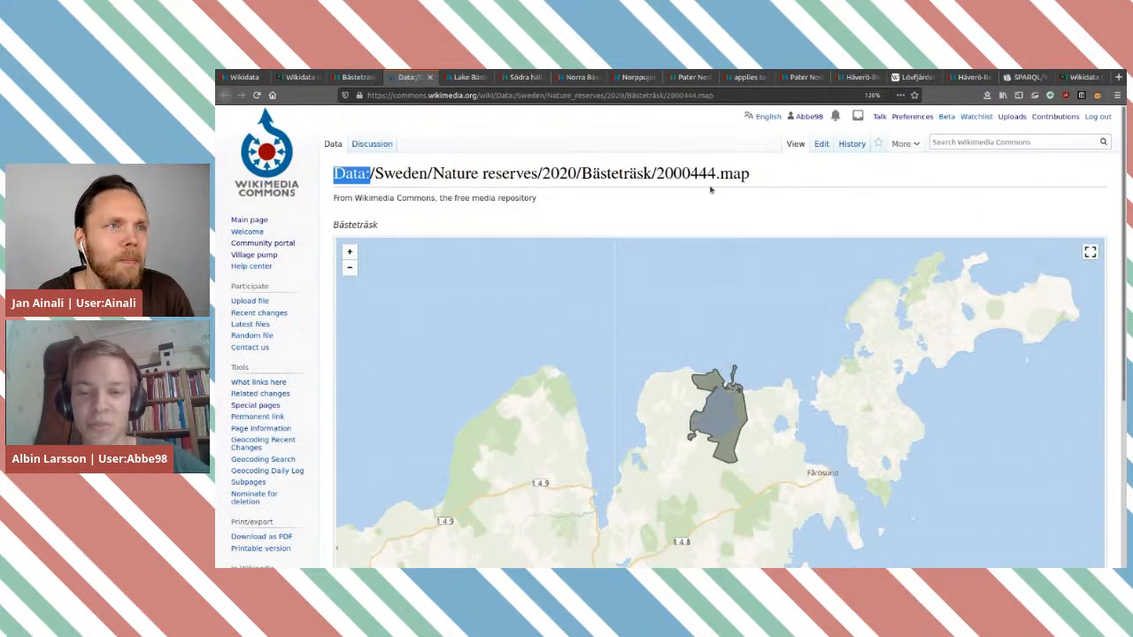
scroll(1109, 199, "down", 3)
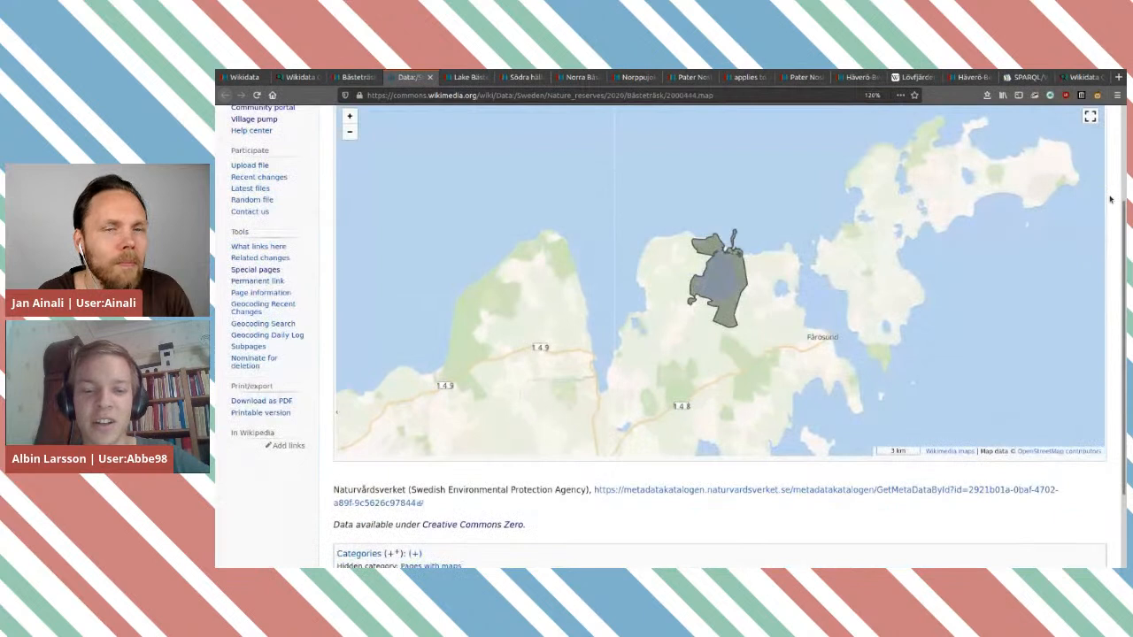
left_click(354, 78)
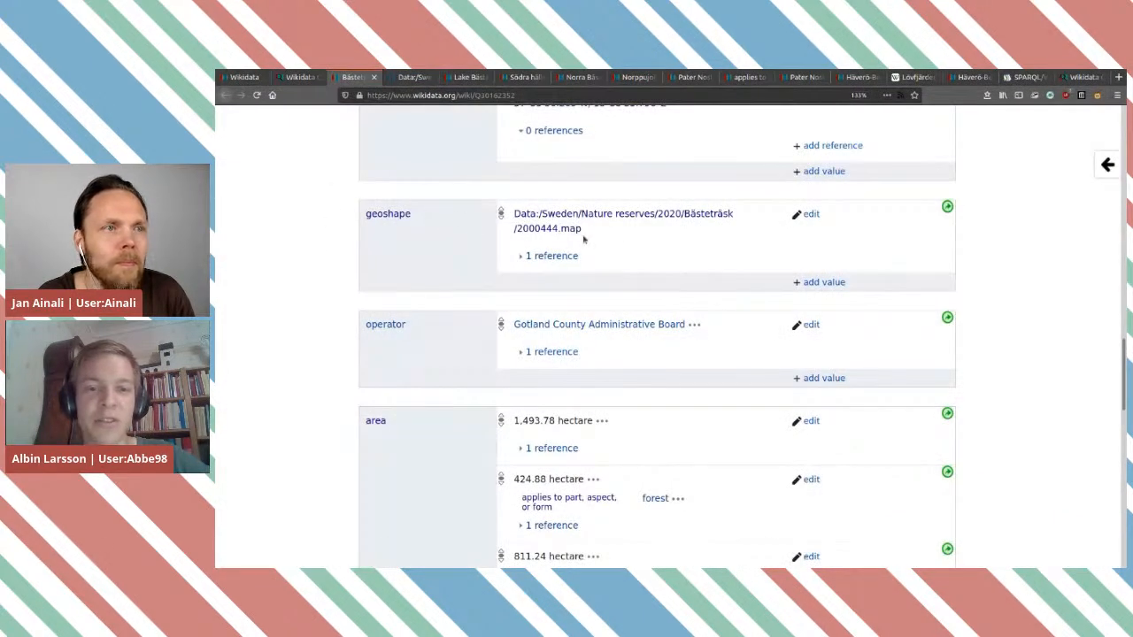
left_click(416, 79)
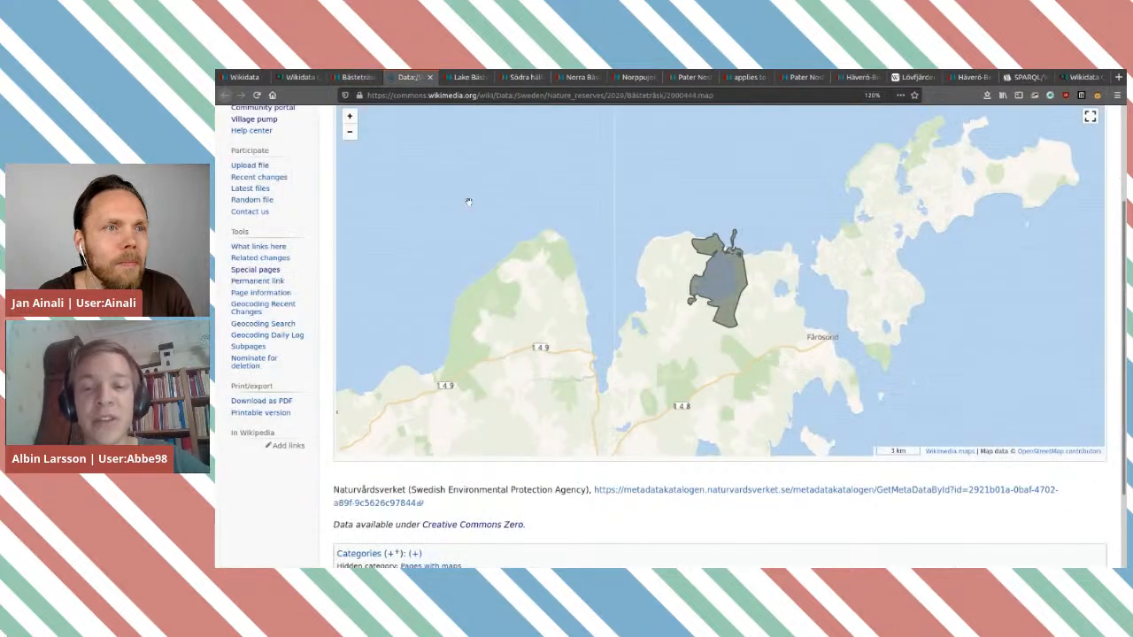
Step: Inspect the Bästeträsk reserve boundary around the lake on the Commons map at several scales, and close the map data page
scroll(518, 365, "up", 2)
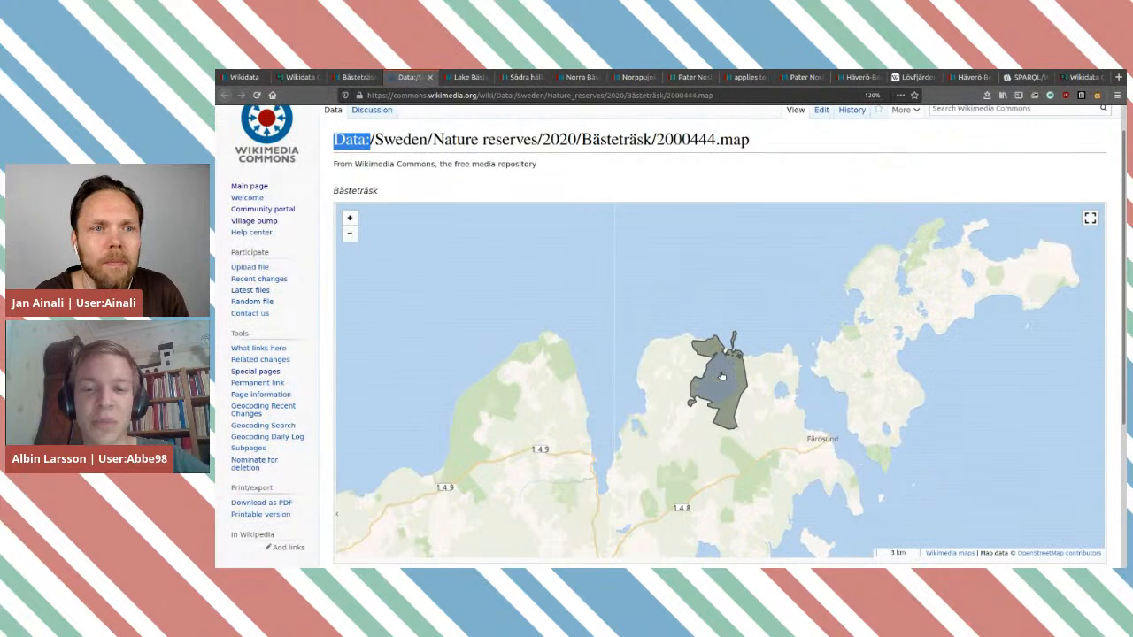
scroll(733, 412, "up", 1)
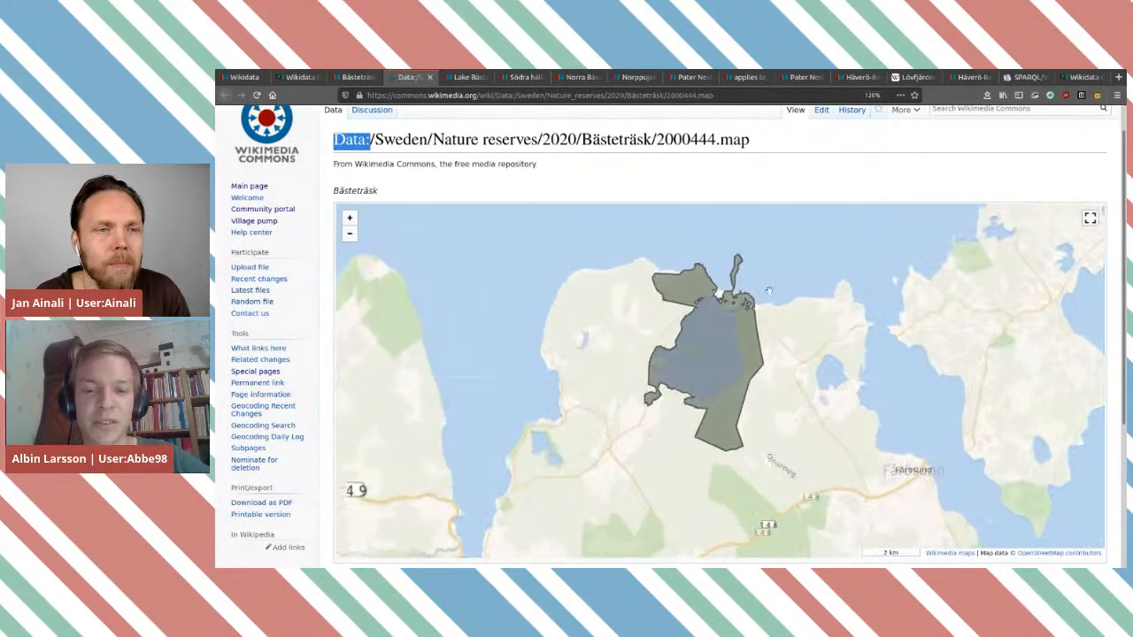
scroll(748, 416, "up", 2)
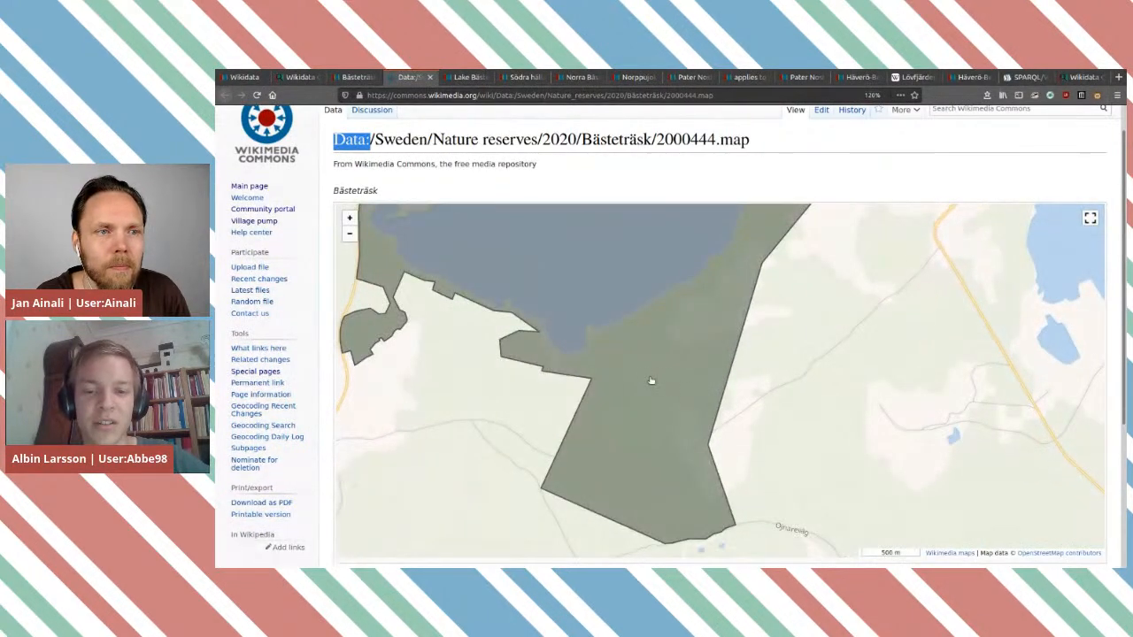
scroll(651, 381, "down", 2)
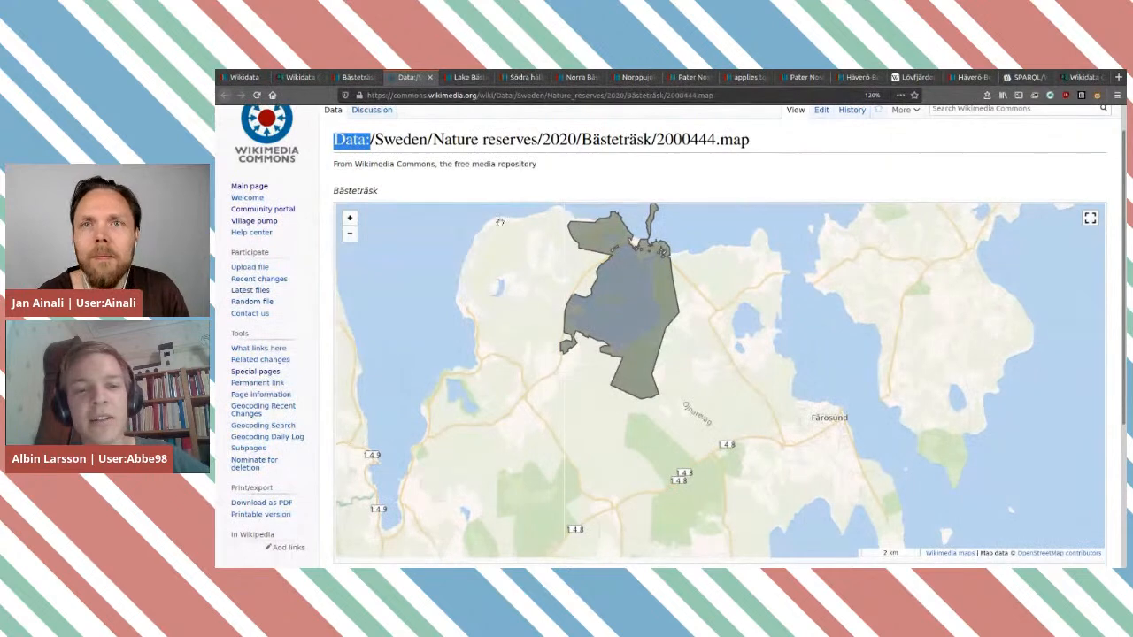
scroll(1106, 186, "down", 3)
scroll(1107, 187, "up", 3)
scroll(659, 334, "down", 1)
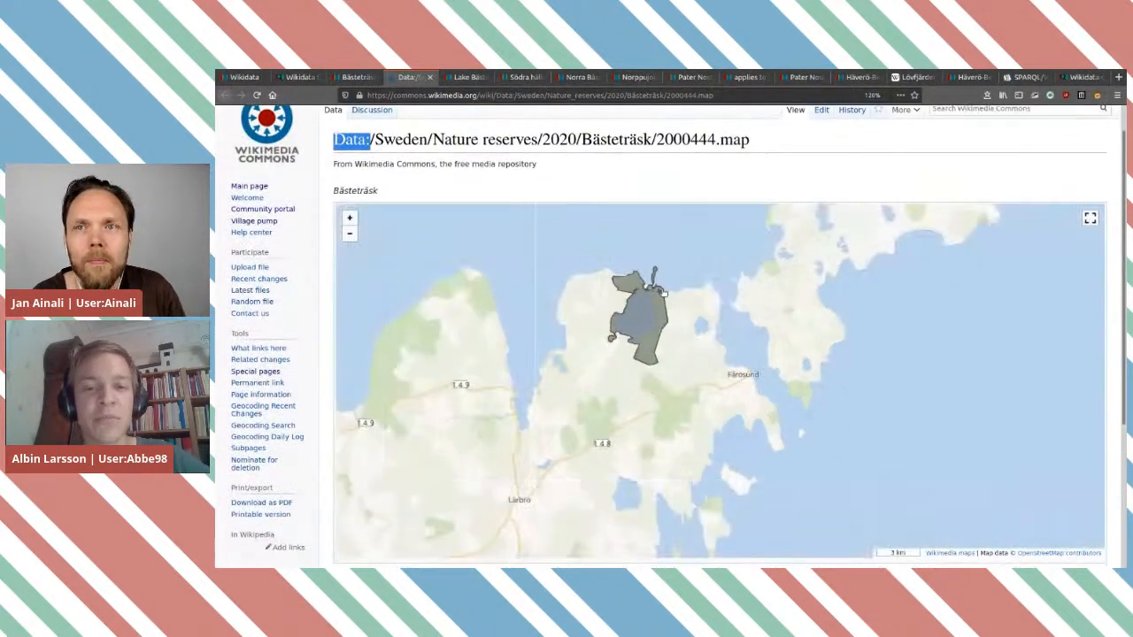
left_click_drag(659, 333, 666, 401)
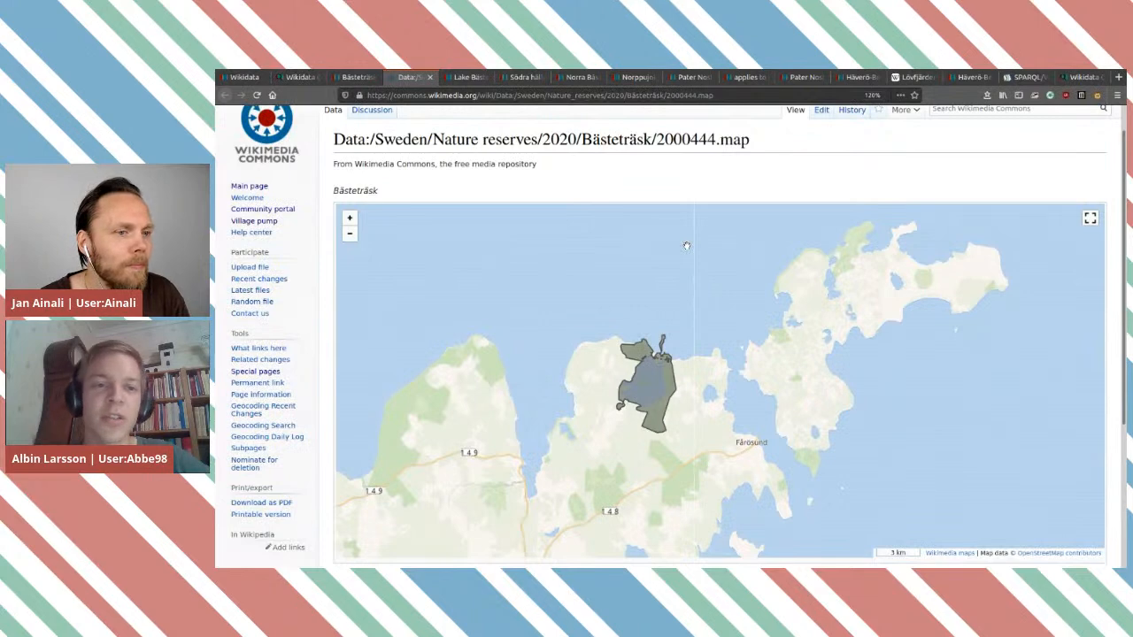
left_click(427, 78)
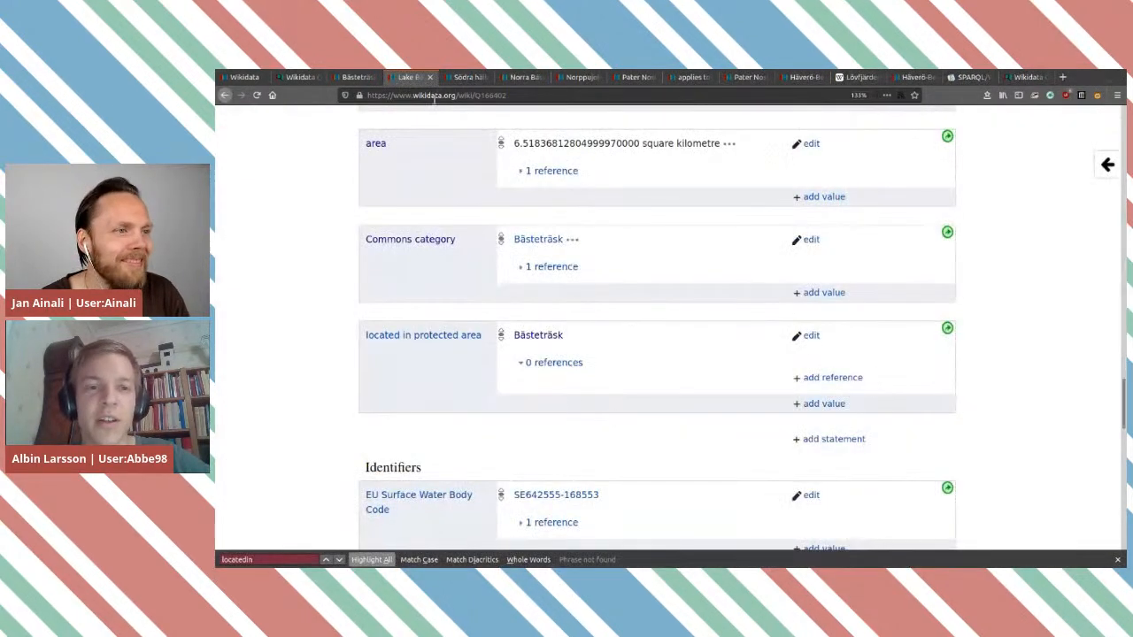
Step: Return to the nature reserve query in Wikidata Query Service, generate its short URL and copy it
scroll(695, 205, "up", 3)
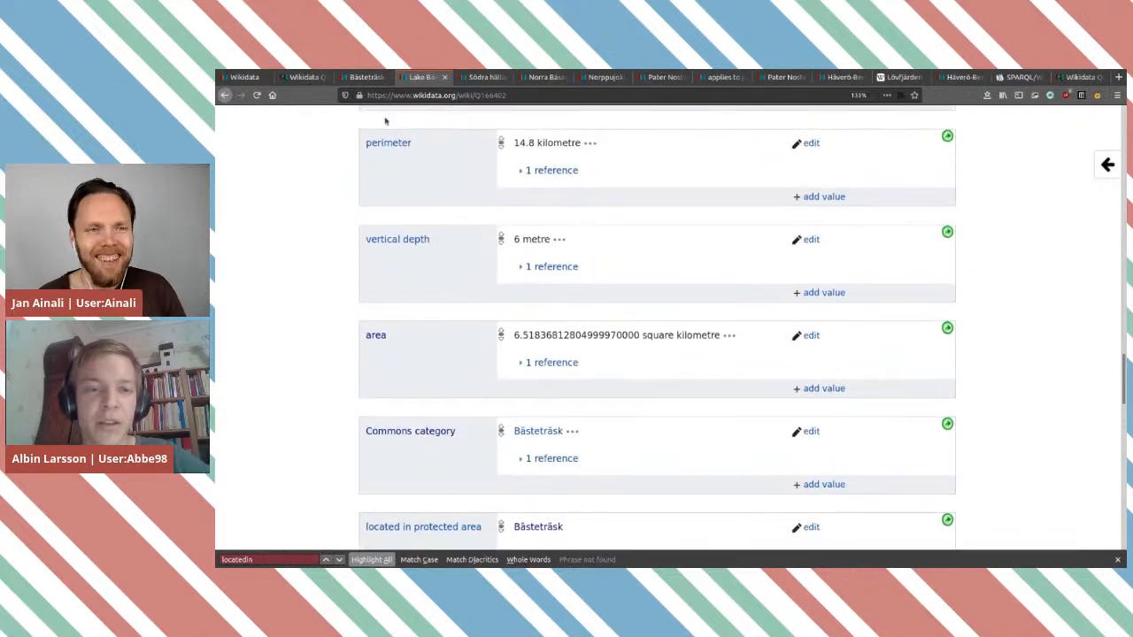
left_click(293, 78)
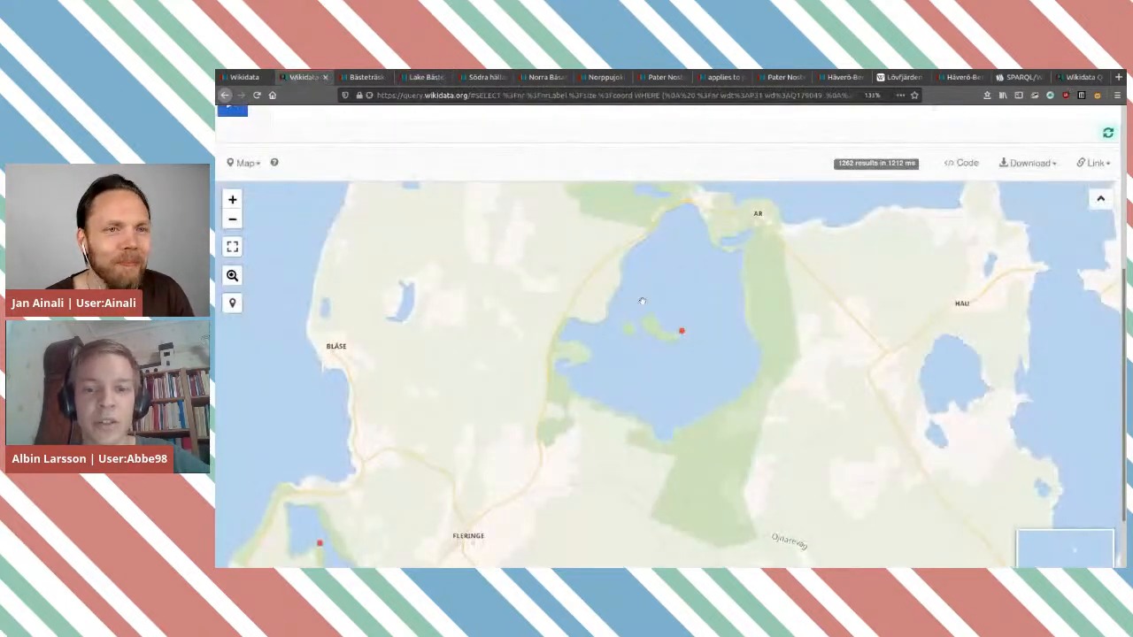
scroll(743, 177, "up", 4)
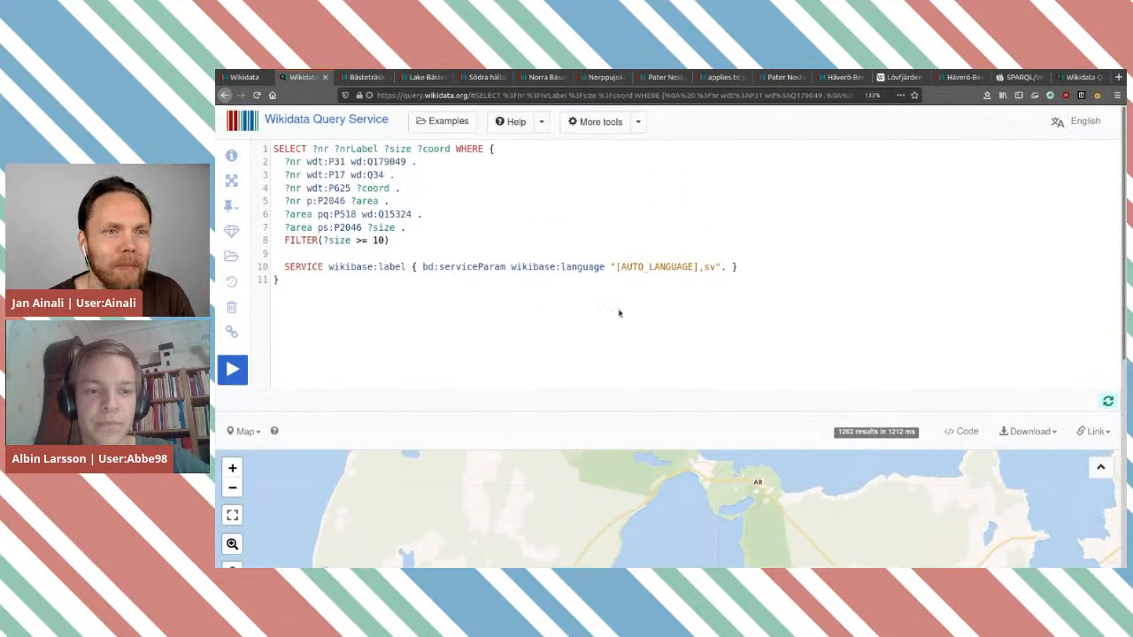
left_click(231, 331)
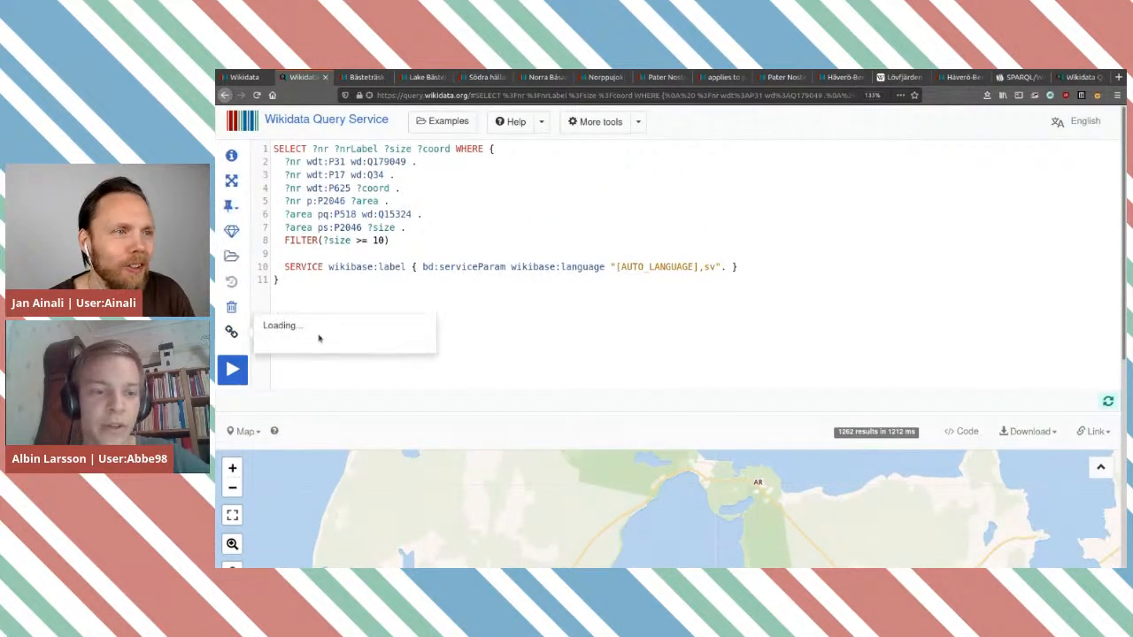
left_click(329, 332)
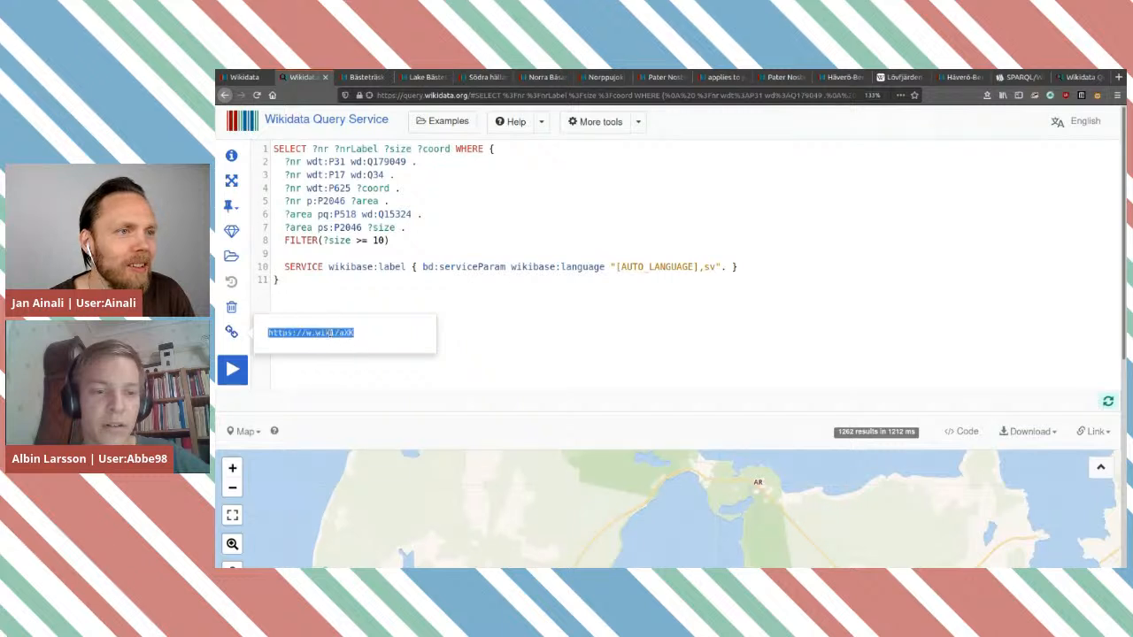
key("ctrl+c")
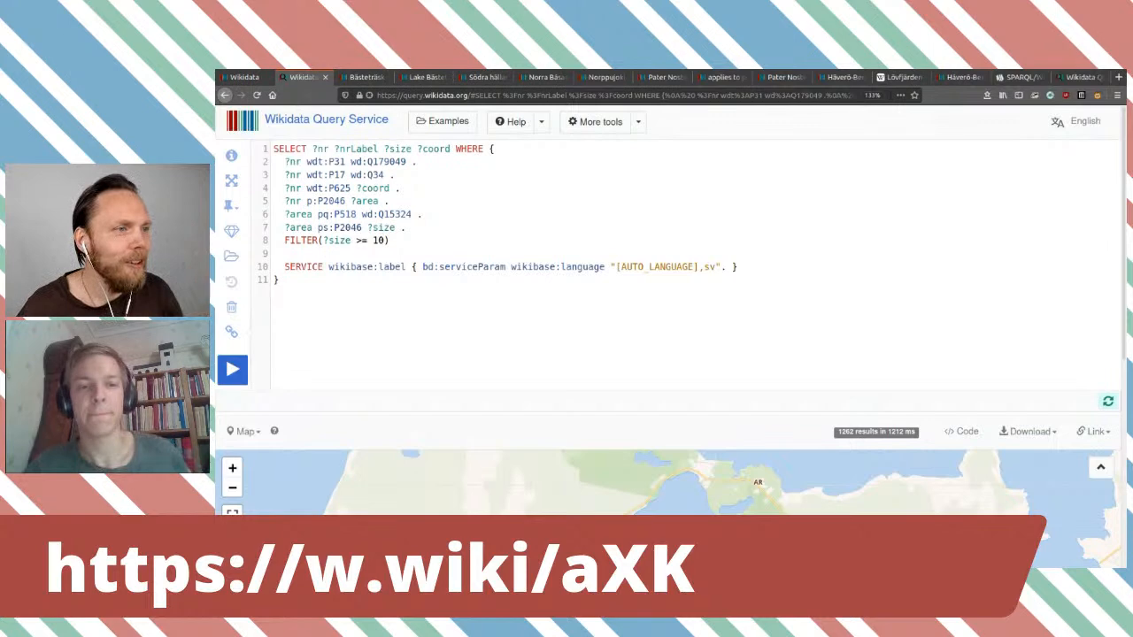
Step: Review the query's map result and the SPARQL lines that filter reserves by their water area
scroll(699, 318, "down", 4)
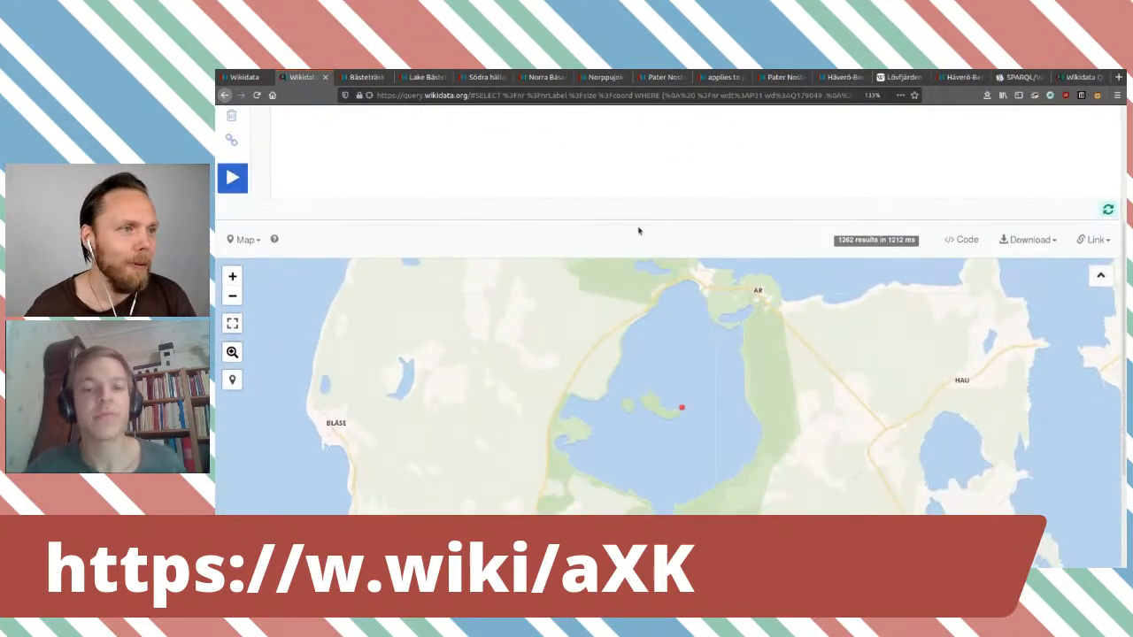
scroll(638, 230, "up", 3)
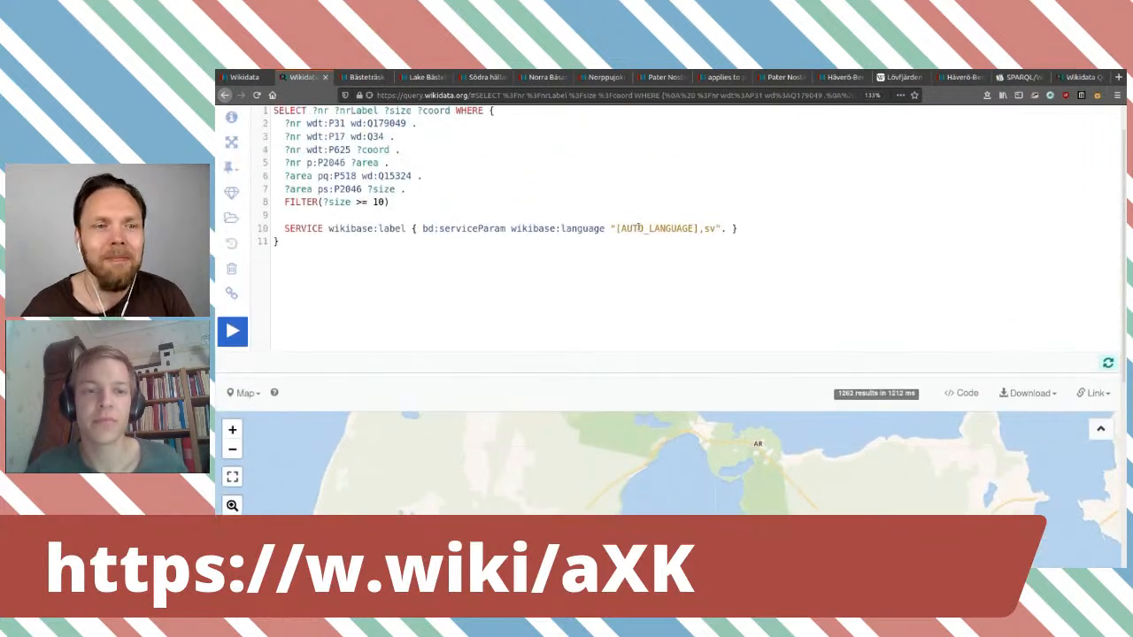
scroll(637, 227, "up", 1)
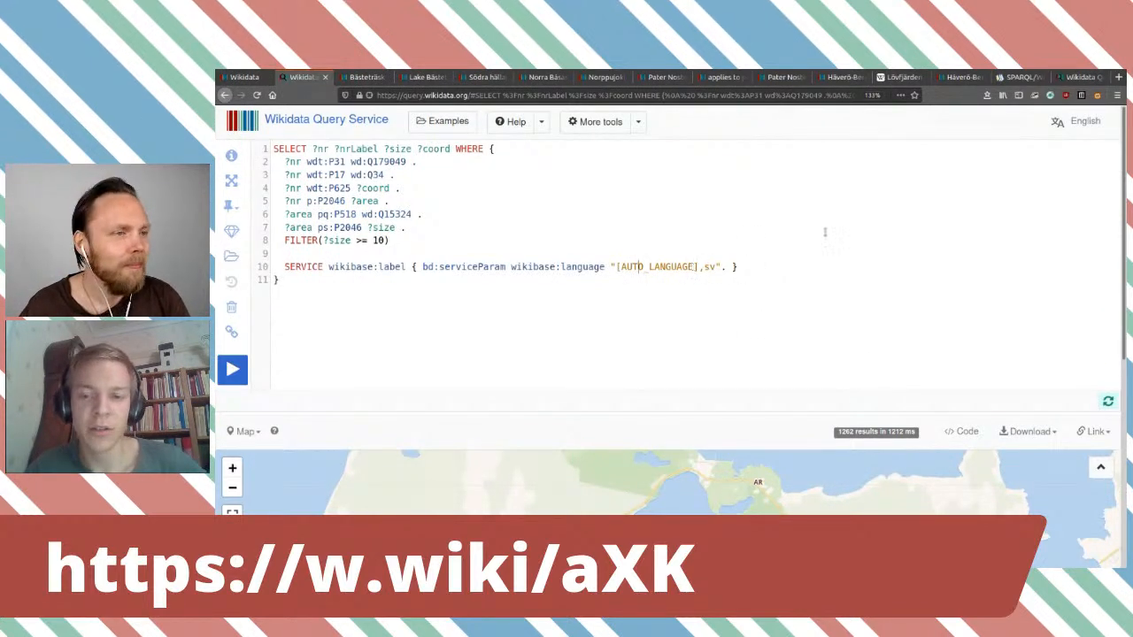
mouse_move(319, 201)
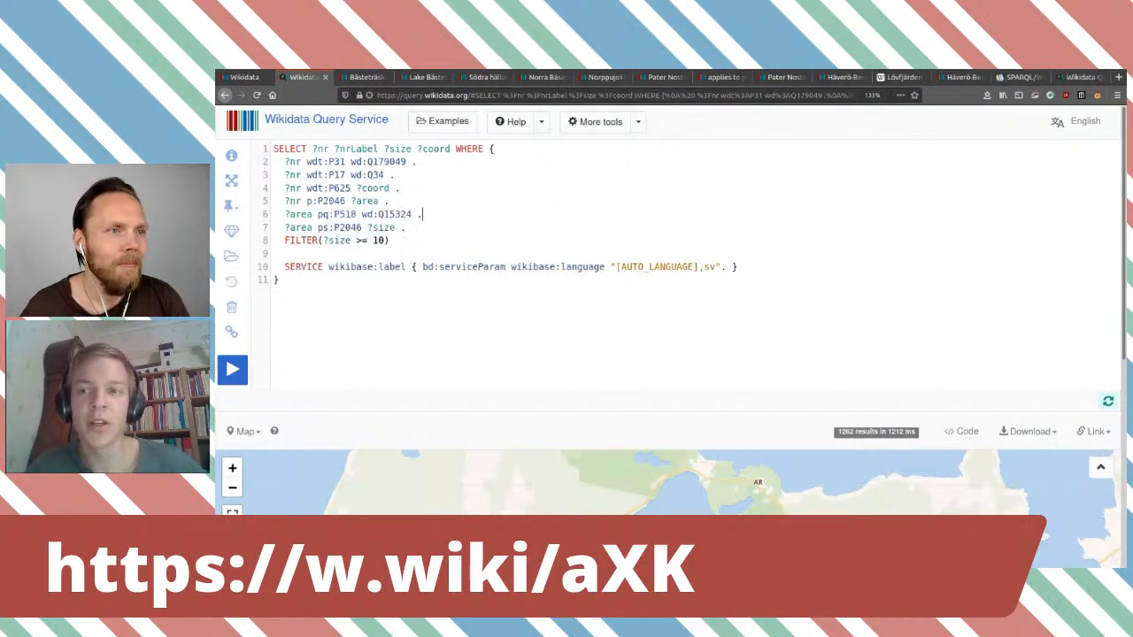
Step: Go from the Wikibooks page on qualifiers, references and ranks to the SPARQL book's main page at en.wikibooks.org/wiki/SPARQL
left_click(1020, 78)
scroll(677, 236, "up", 3)
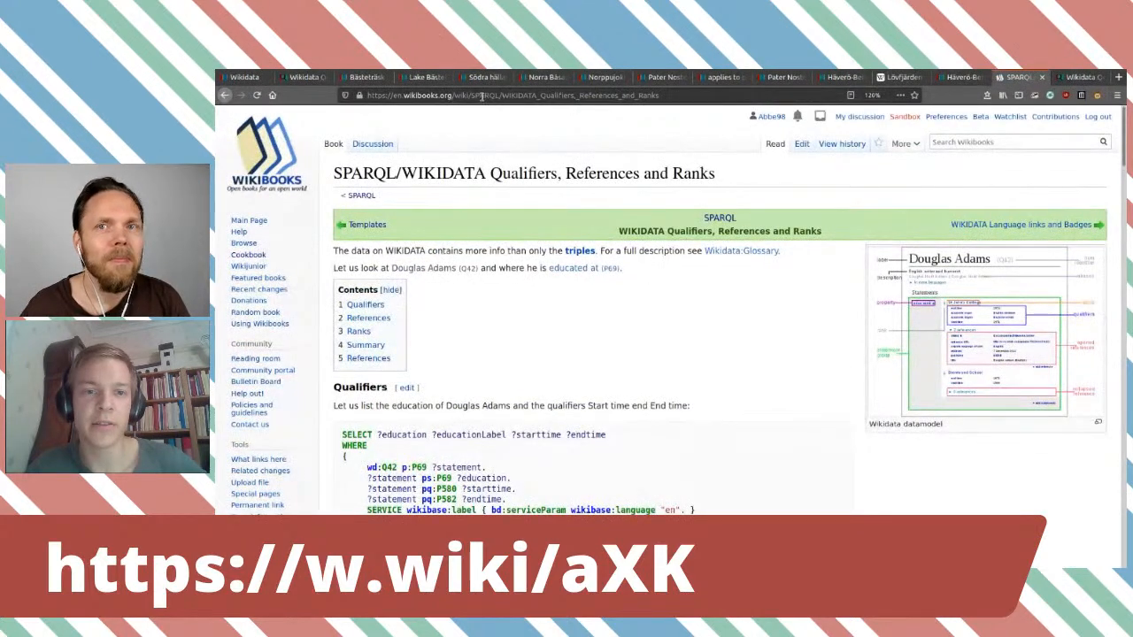
left_click_drag(499, 97, 689, 111)
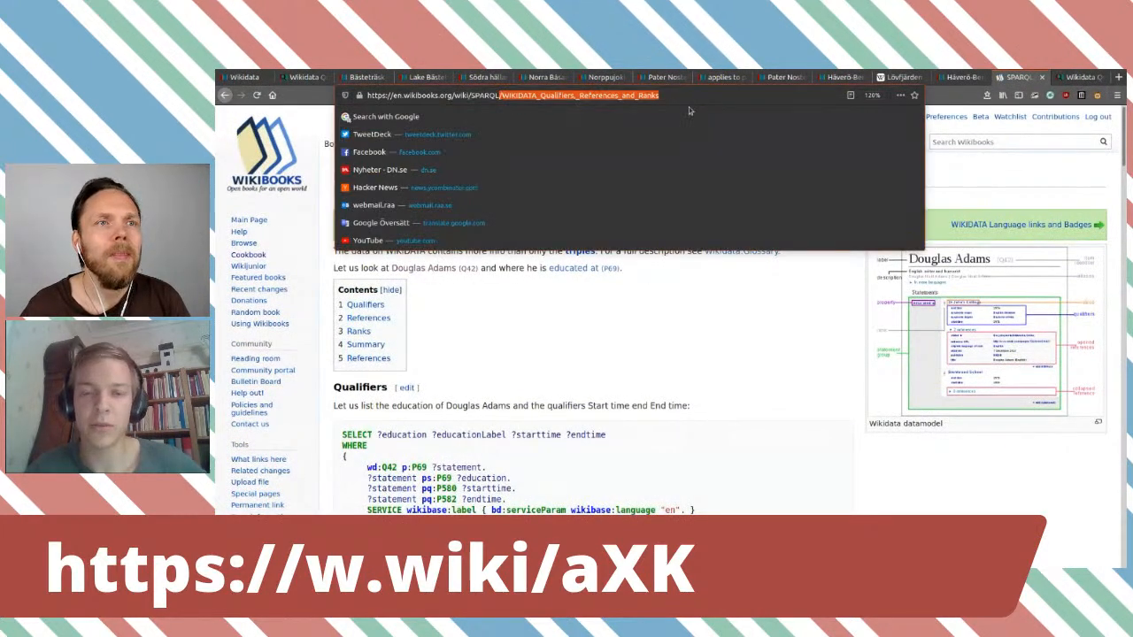
key("BackSpace")
key("Return")
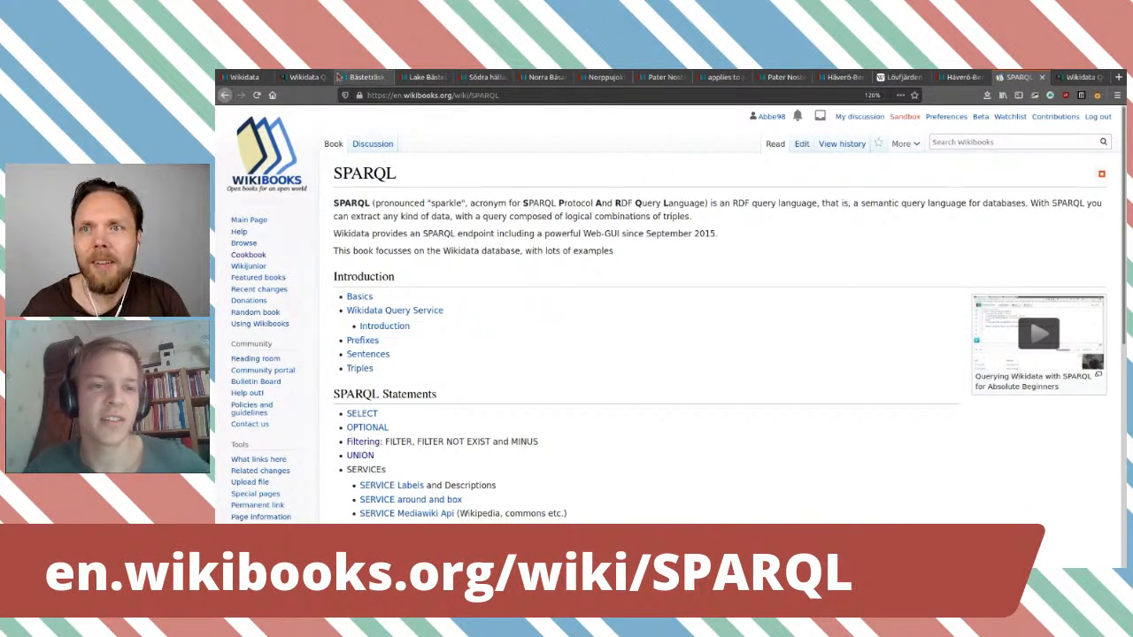
Step: Return to the nature reserve query and inspect its mapped reserves around Bästeträsk and Fårösund on northern Gotland
left_click(305, 77)
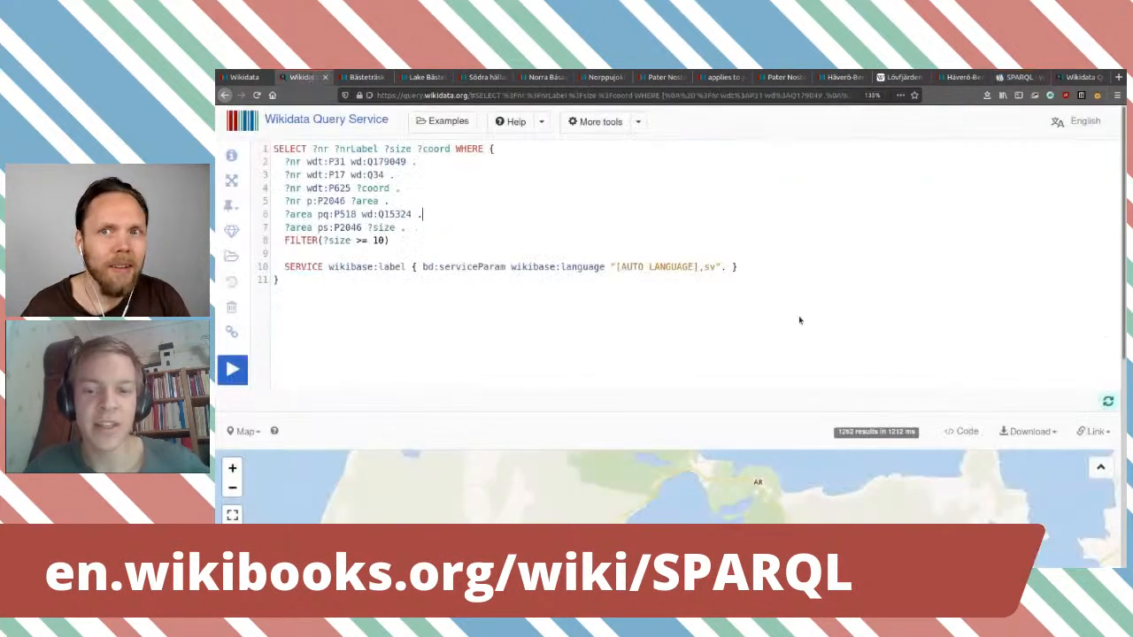
scroll(799, 320, "down", 3)
scroll(615, 234, "down", 5)
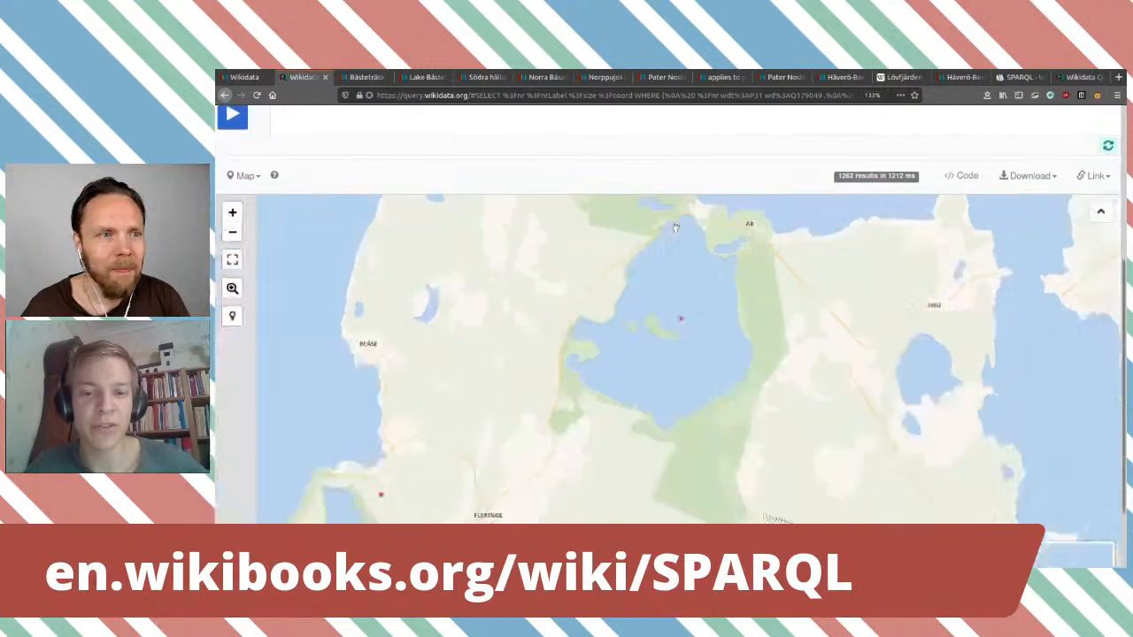
scroll(623, 408, "down", 1)
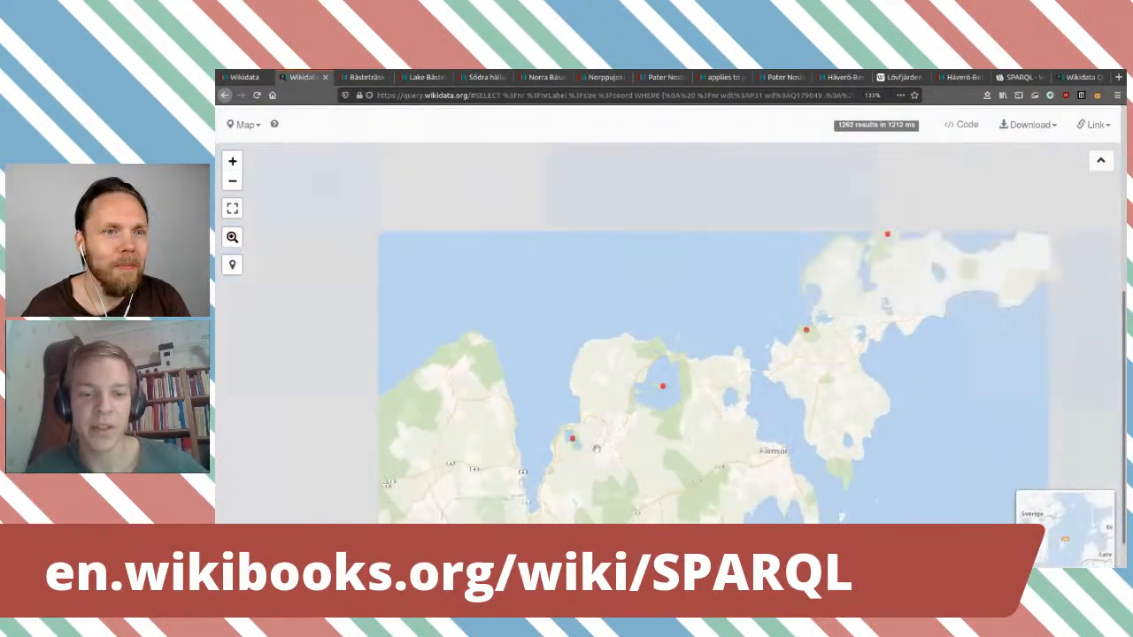
scroll(782, 329, "up", 3)
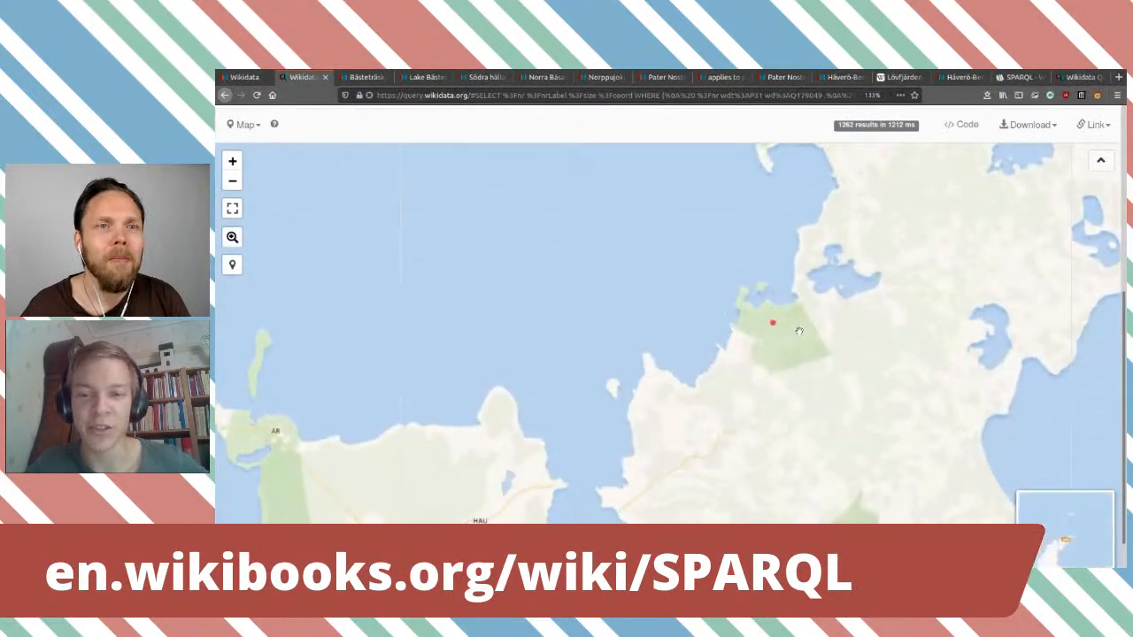
scroll(782, 335, "up", 1)
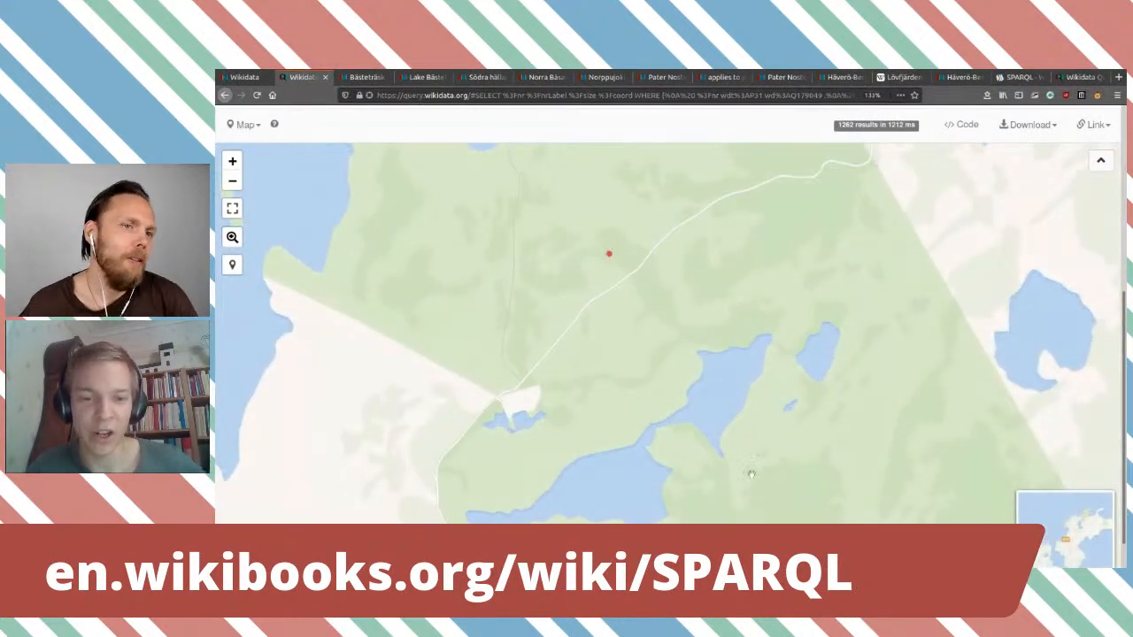
scroll(592, 359, "down", 2)
scroll(592, 359, "down", 3)
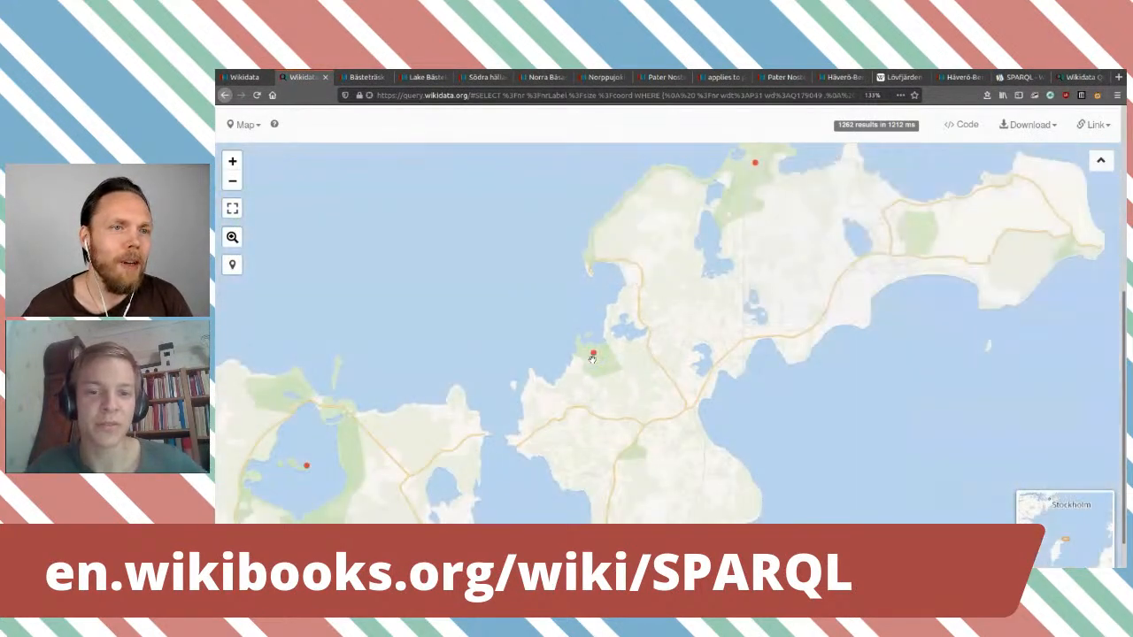
left_click_drag(347, 391, 670, 356)
left_click_drag(588, 431, 710, 283)
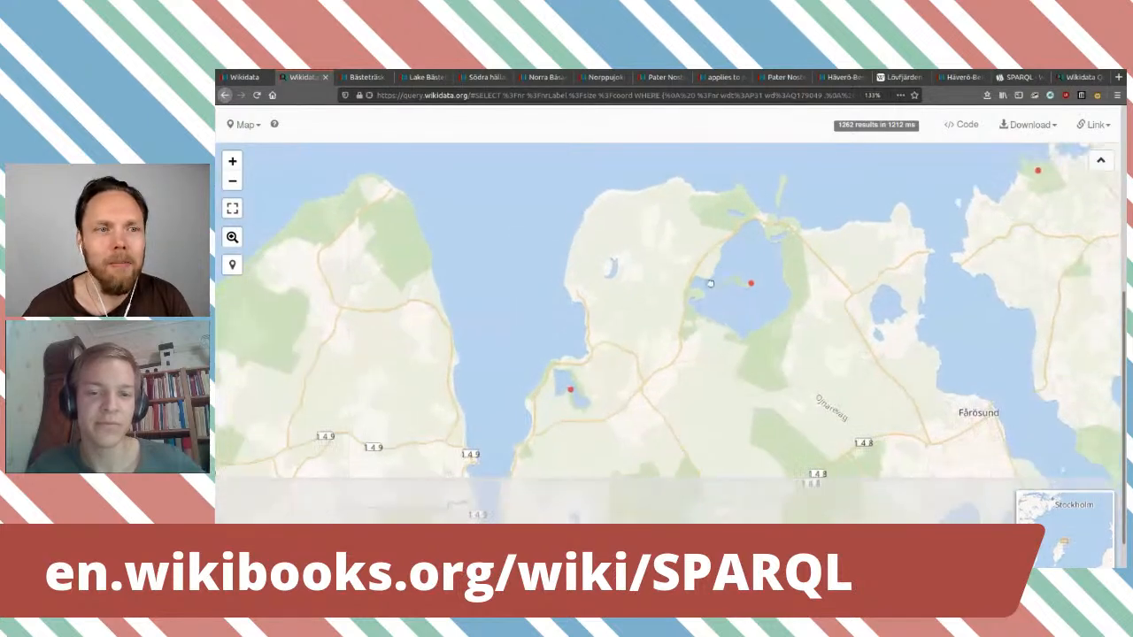
scroll(710, 283, "down", 1)
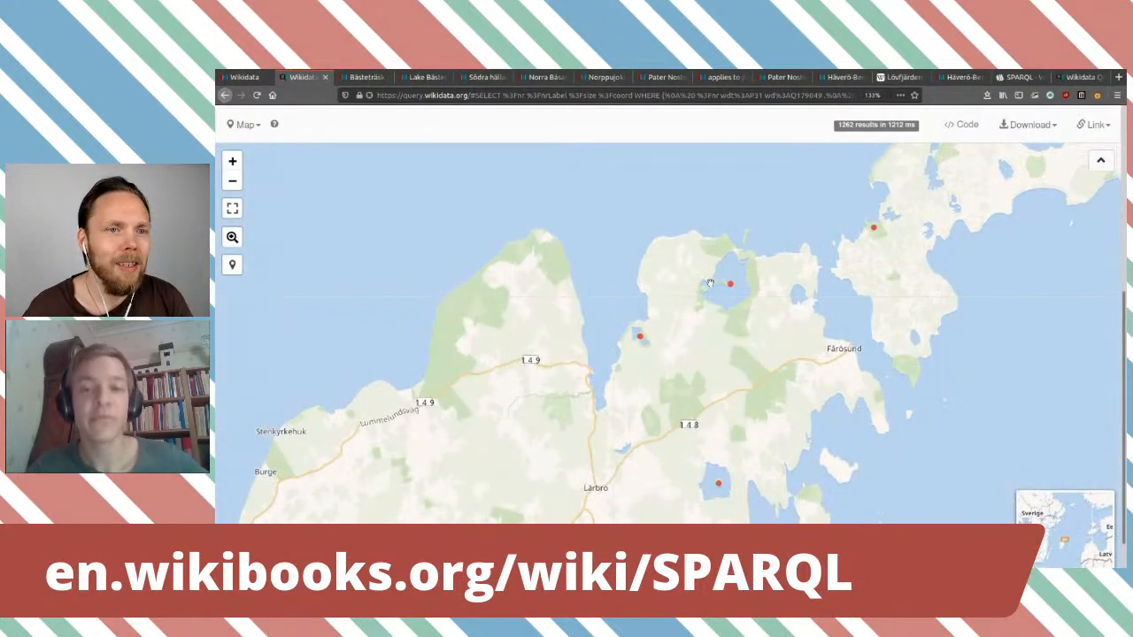
Step: Survey the mapped nature reserves across all of Sweden, and focus the map on northern Gotland again
scroll(710, 283, "down", 4)
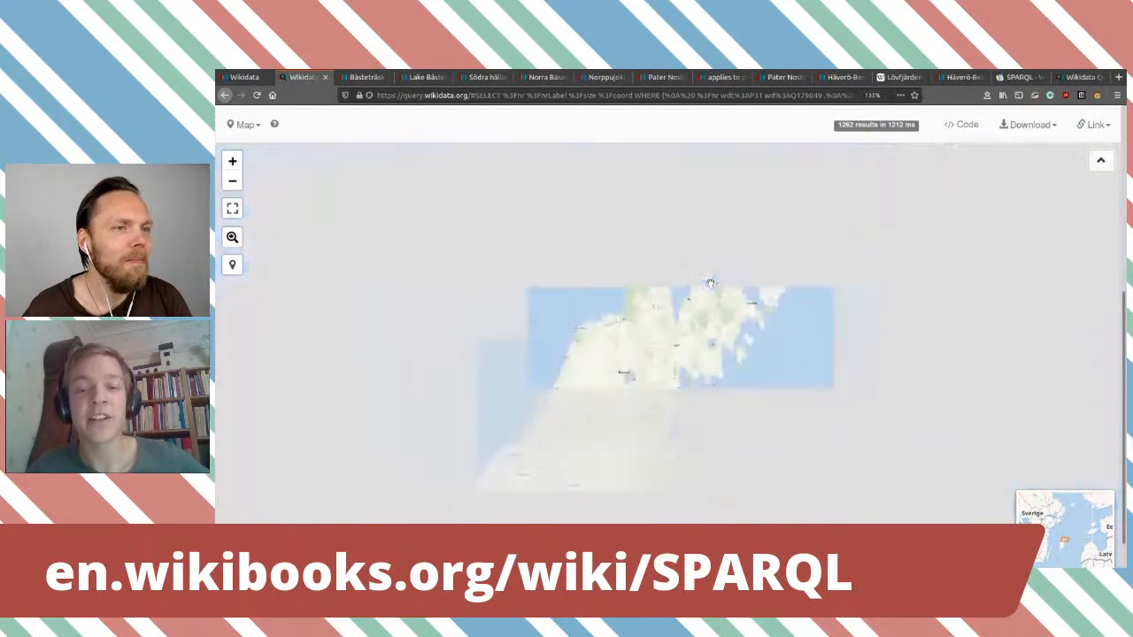
scroll(676, 376, "down", 3)
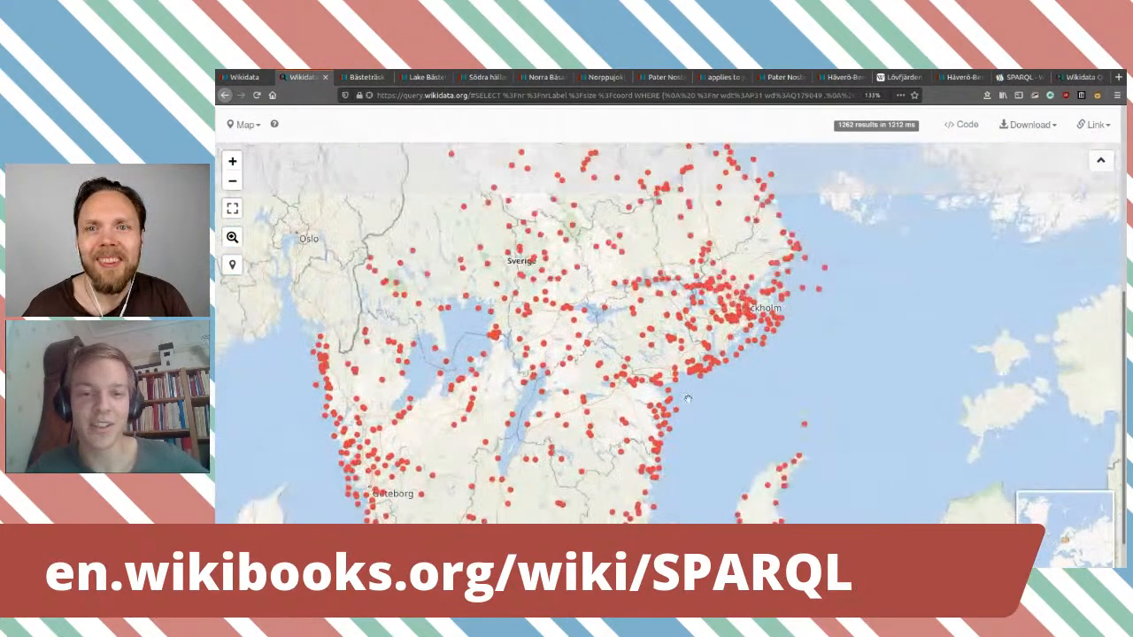
scroll(699, 369, "up", 1)
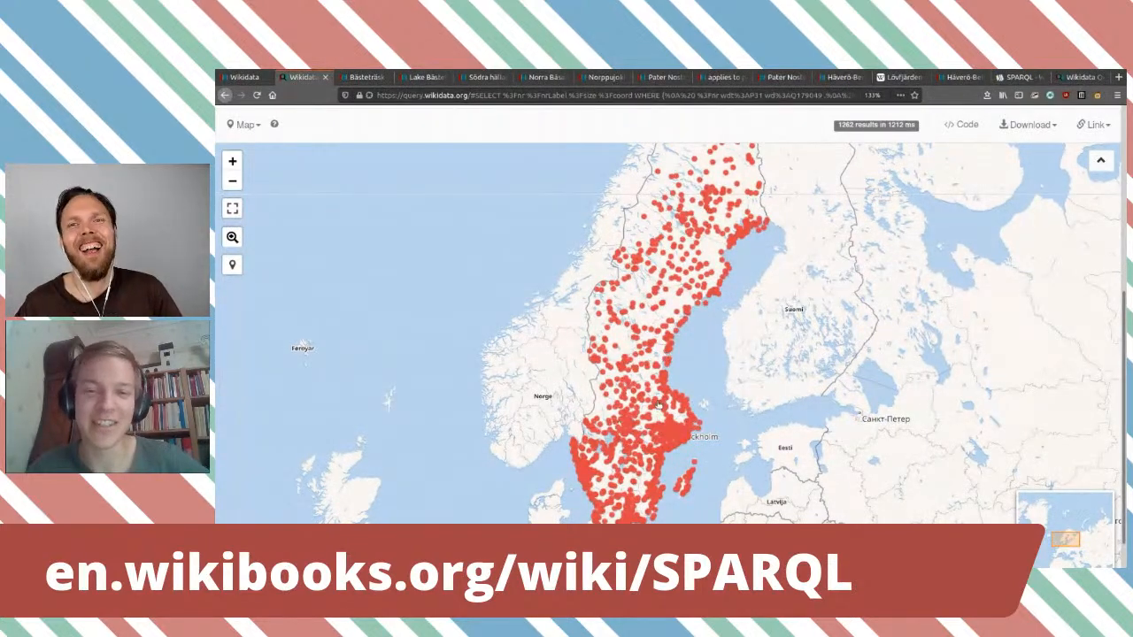
scroll(659, 405, "up", 2)
left_click_drag(700, 428, 658, 342)
scroll(702, 457, "up", 2)
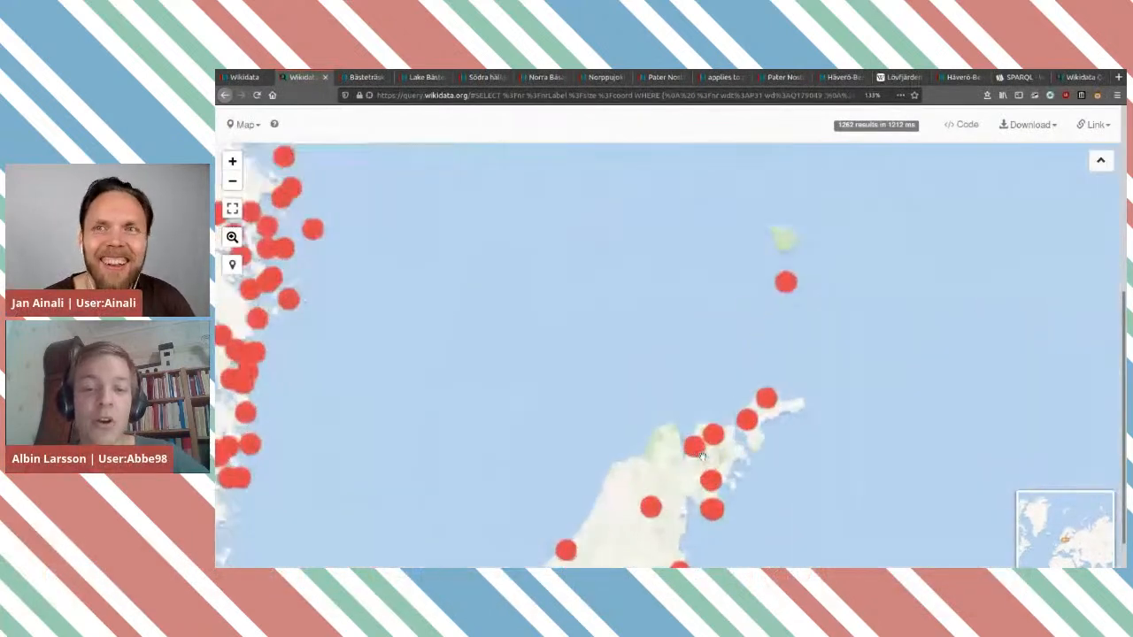
scroll(701, 456, "up", 2)
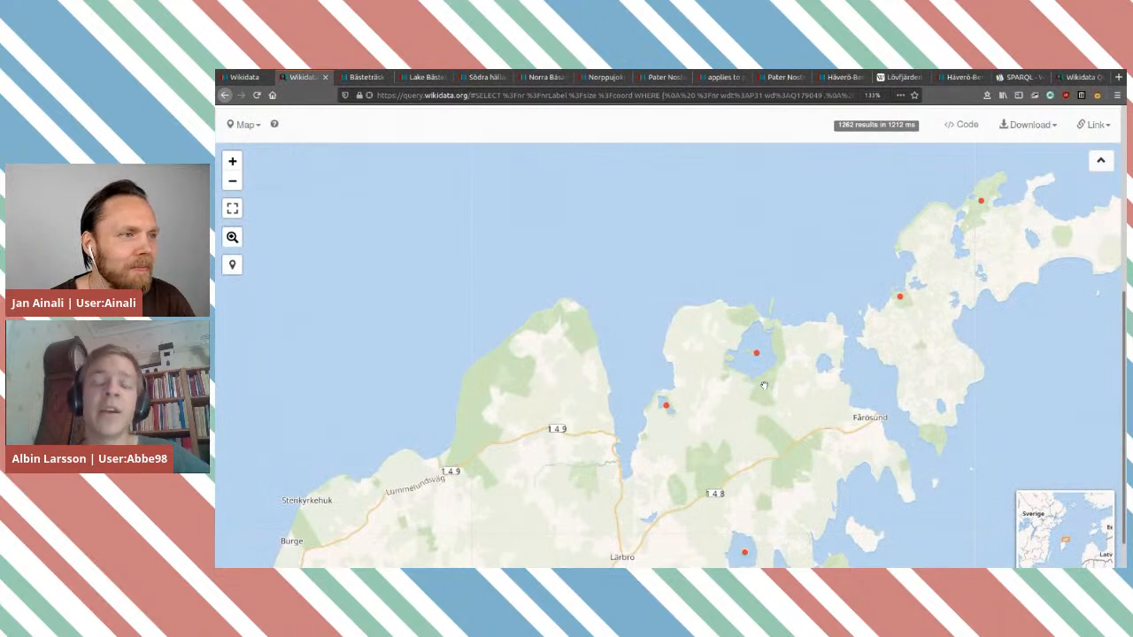
Step: Review the SPARQL Wikibook's introduction and its chapters on statements, advanced topics and Wikidata data representation
left_click(1018, 77)
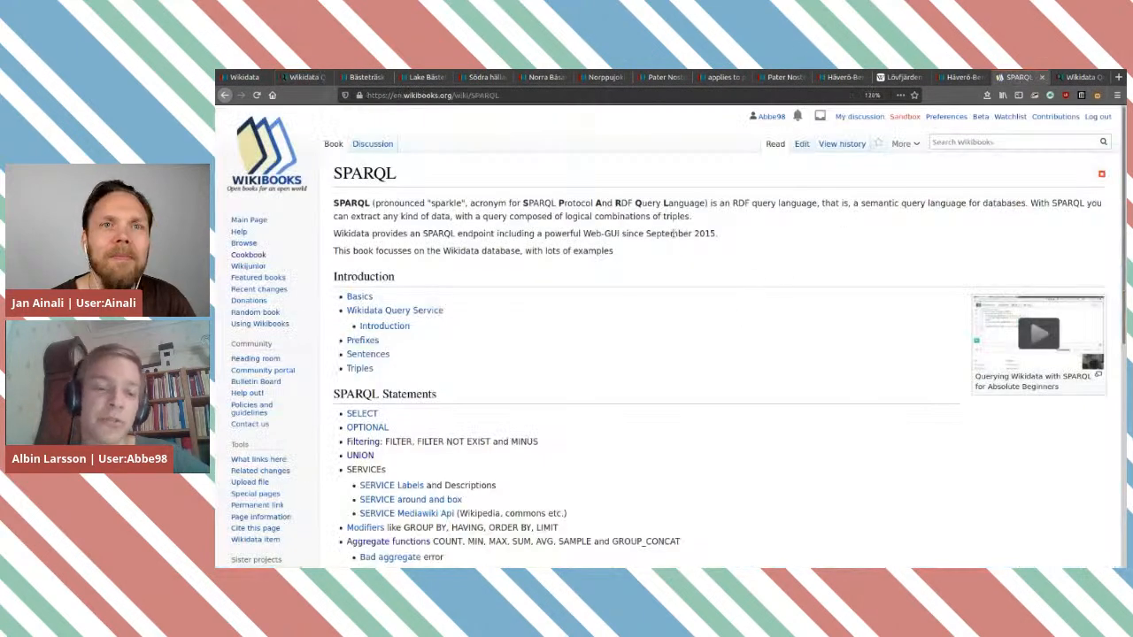
scroll(676, 238, "down", 3)
scroll(698, 238, "up", 3)
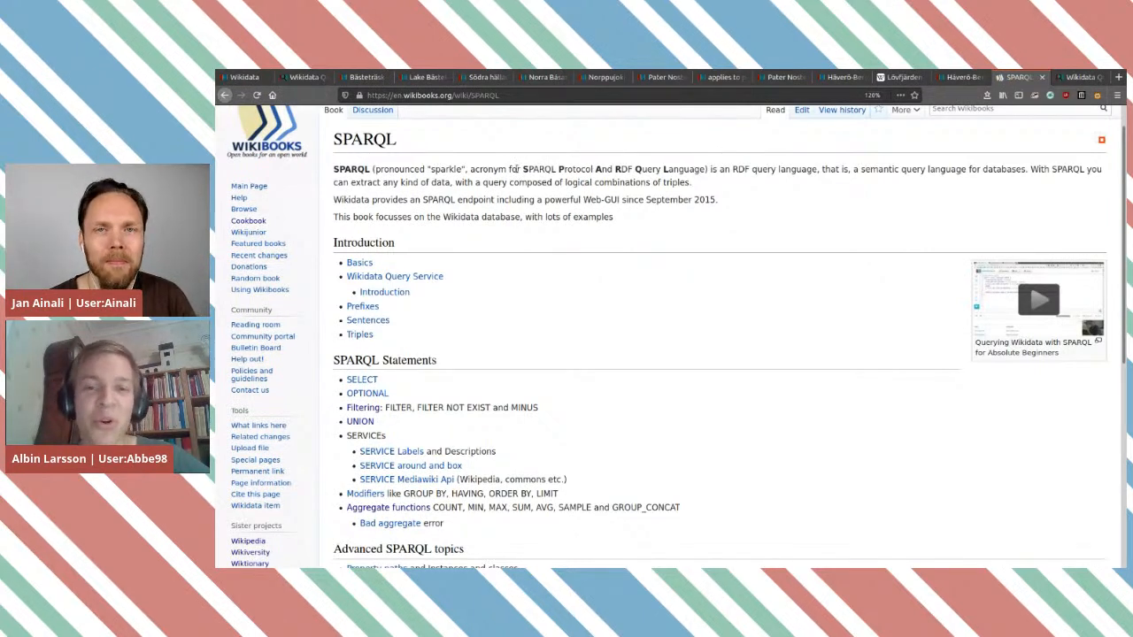
left_click_drag(521, 168, 649, 170)
left_click(658, 203)
scroll(616, 253, "down", 3)
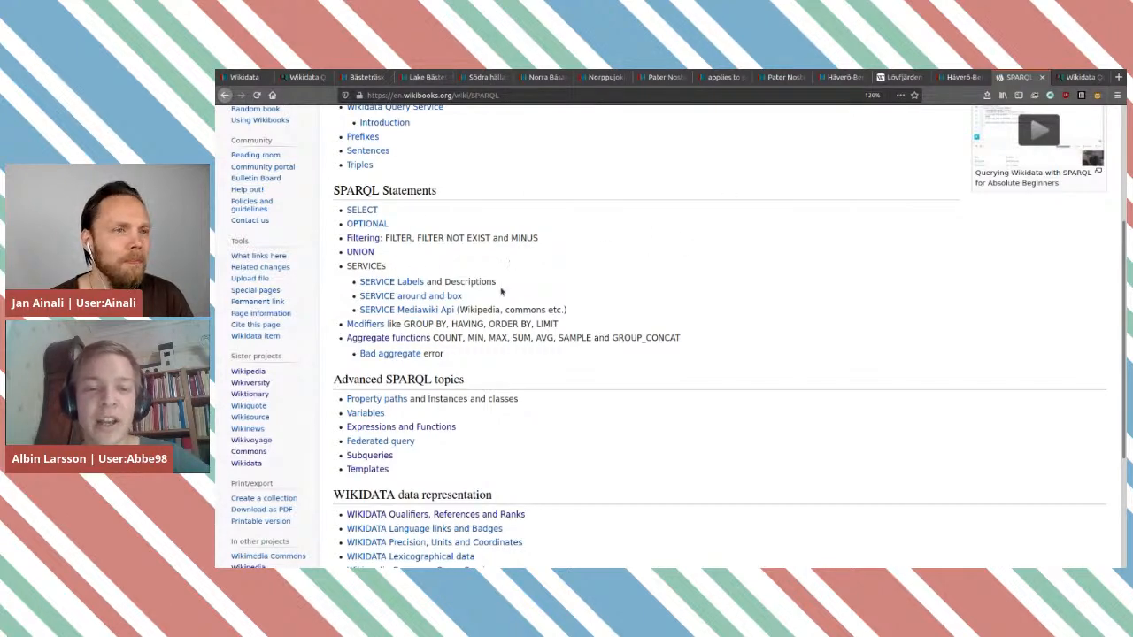
scroll(514, 275, "down", 1)
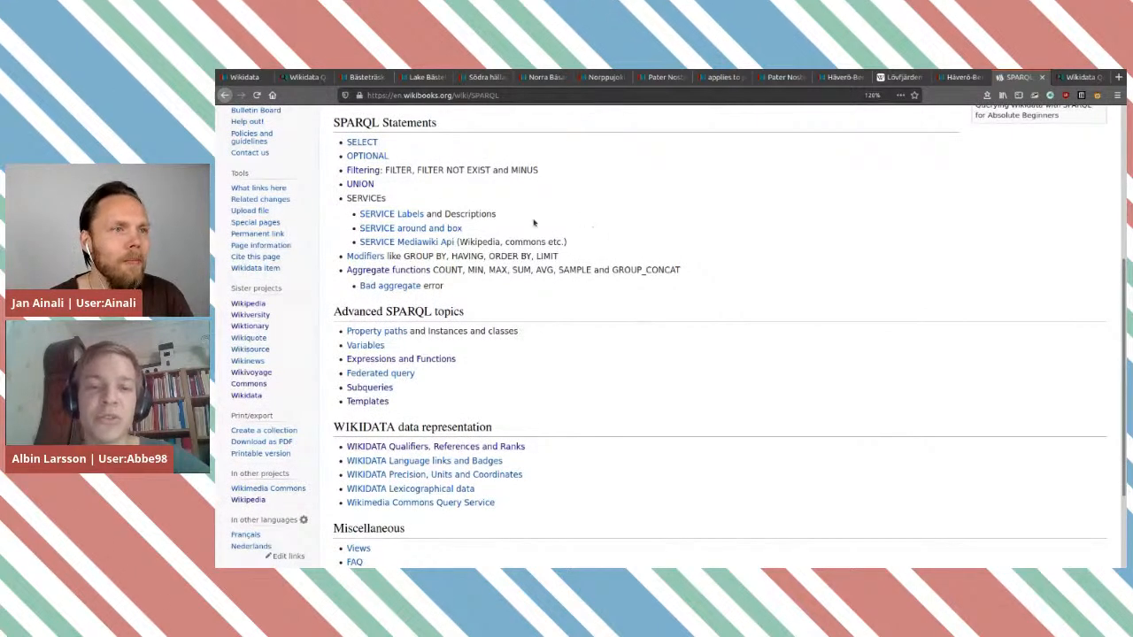
Step: Open the "SERVICE around and box" chapter separately, examine its search-around-point example for airports near Berlin, and close the chapter
middle_click(416, 233)
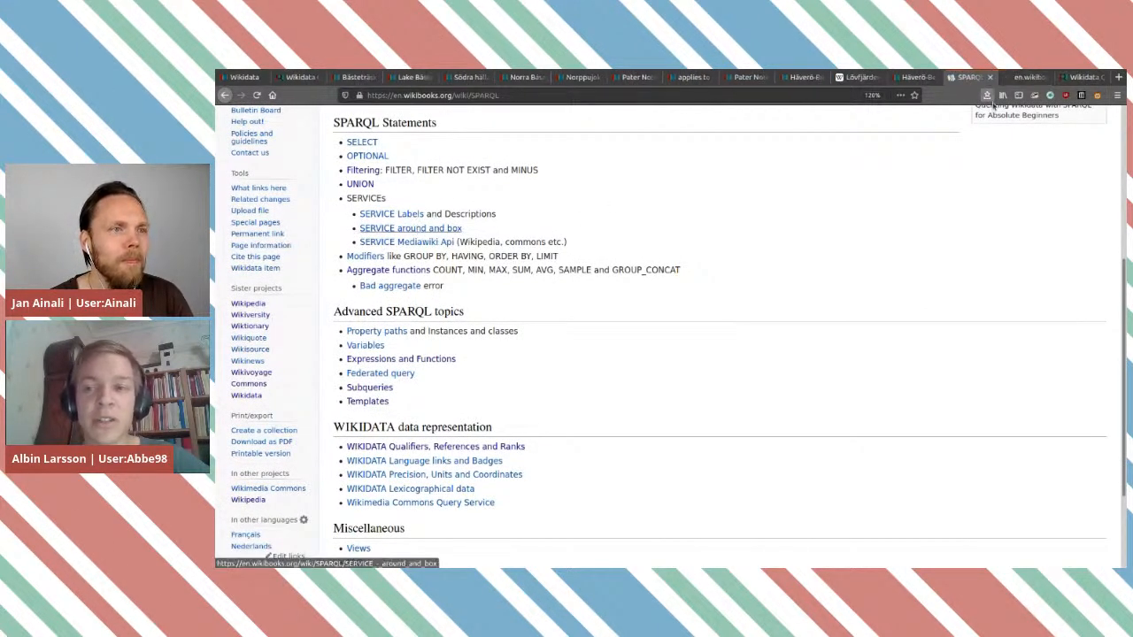
left_click(1027, 77)
scroll(726, 384, "down", 3)
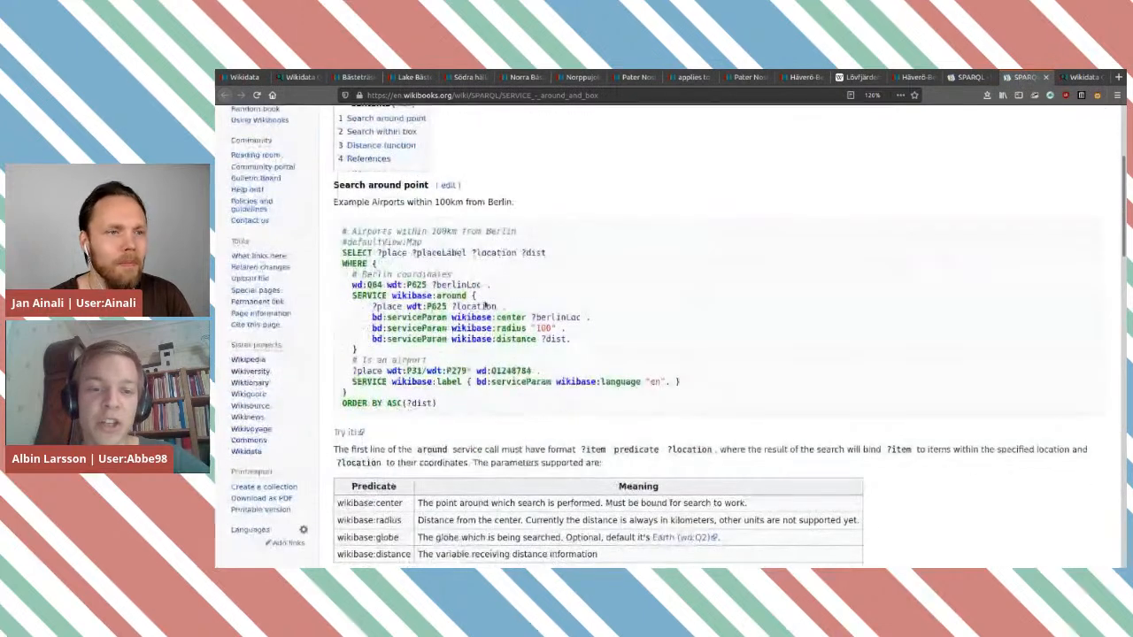
scroll(485, 305, "up", 3)
left_click_drag(387, 173, 492, 176)
left_click(670, 179)
left_click(674, 178)
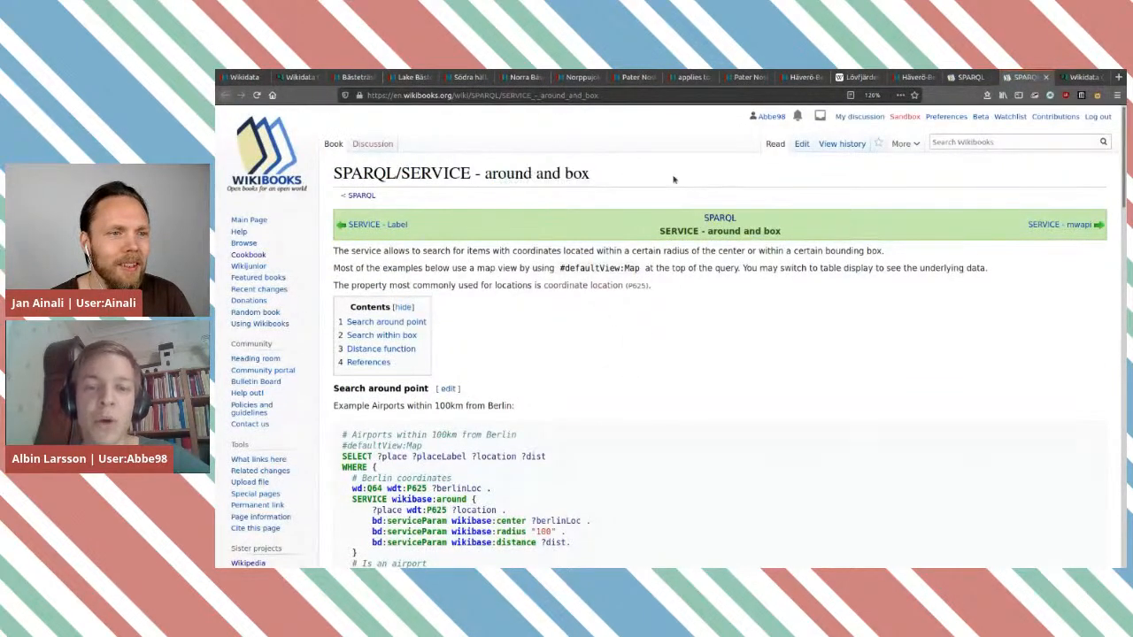
left_click(1045, 78)
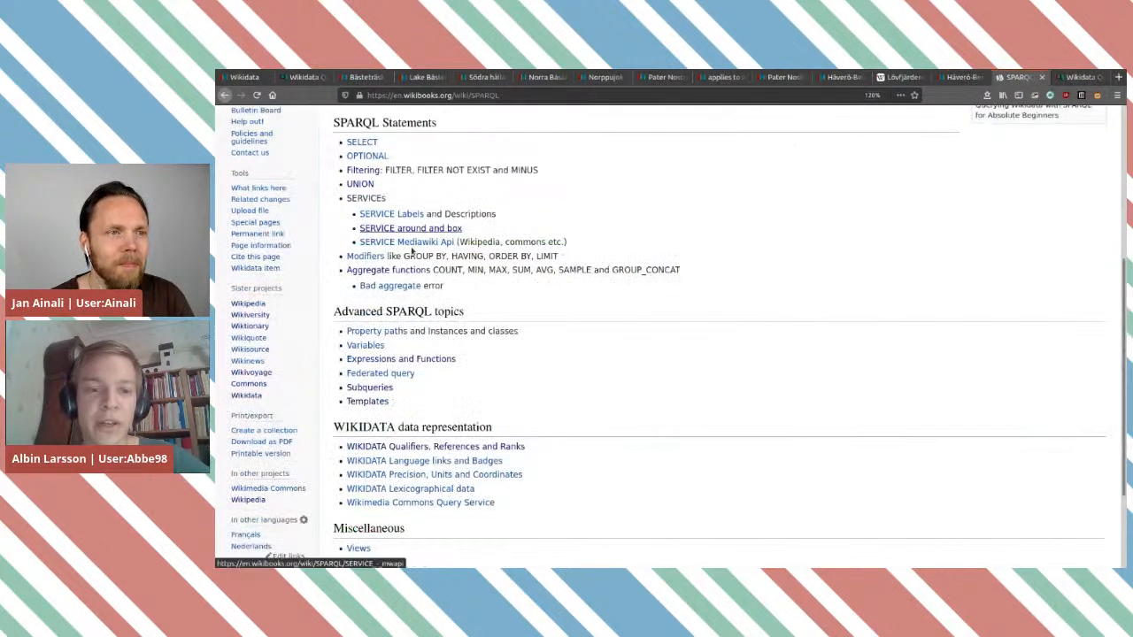
Step: Open the "SERVICE Mediawiki Api" chapter separately, read its supported services and category members example, and return to the book's contents
middle_click(416, 242)
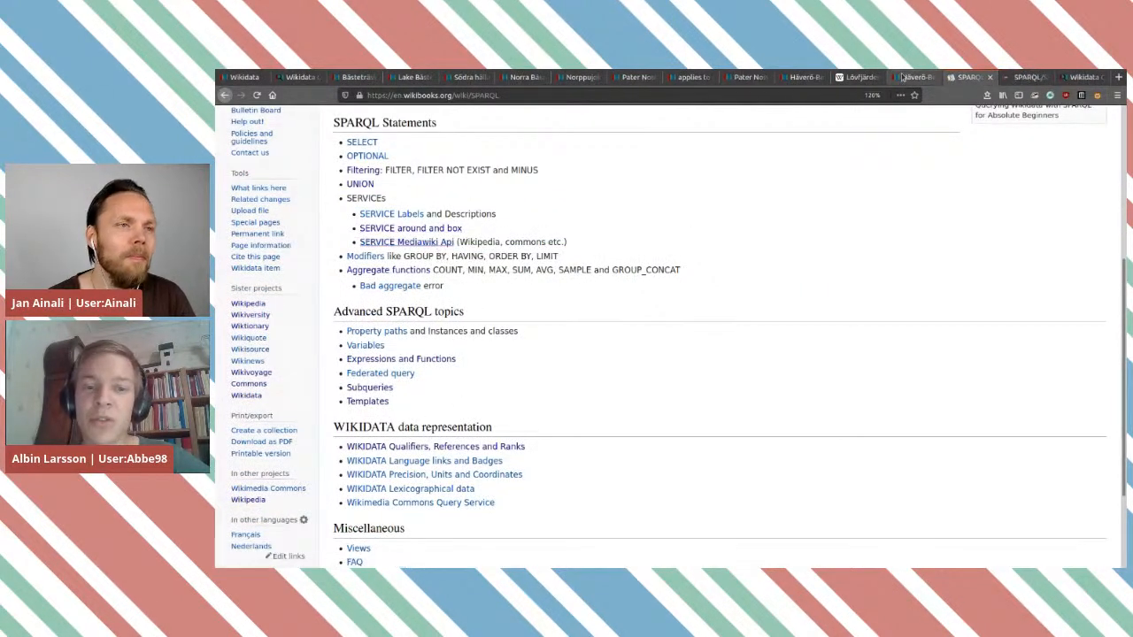
left_click(1024, 78)
left_click_drag(394, 176, 566, 184)
left_click(571, 183)
scroll(595, 432, "down", 5)
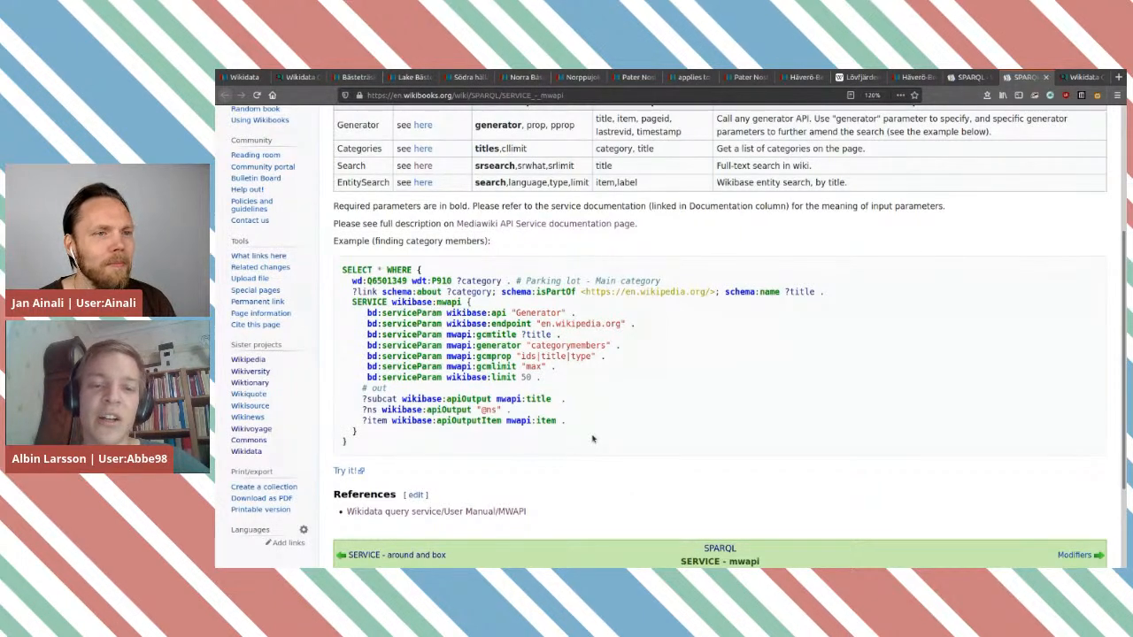
scroll(593, 439, "down", 3)
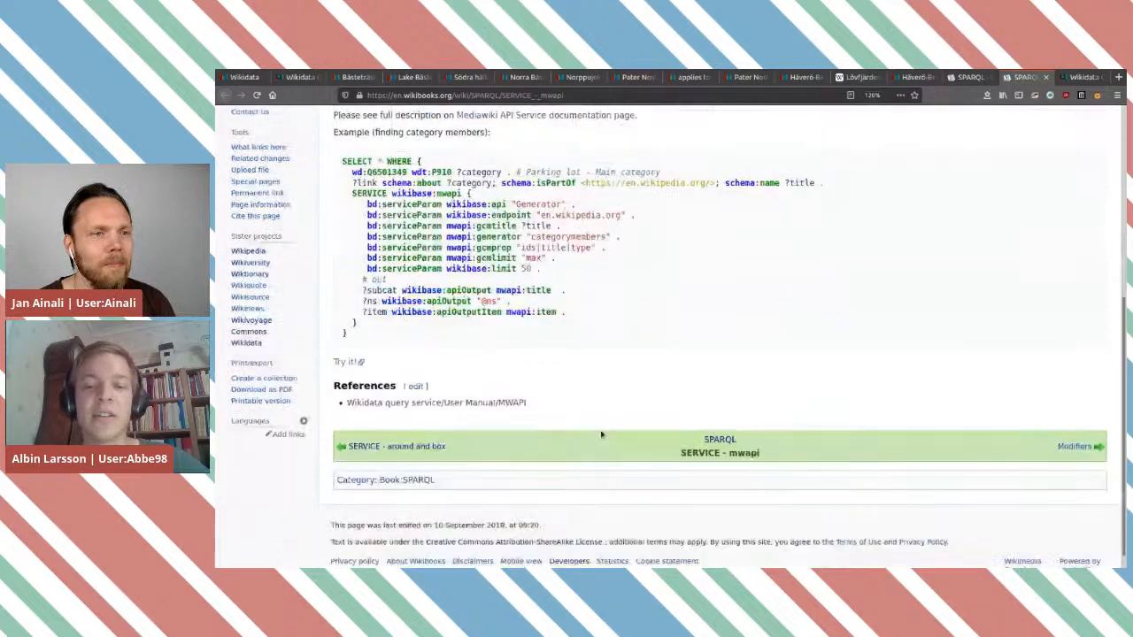
scroll(772, 192, "up", 3)
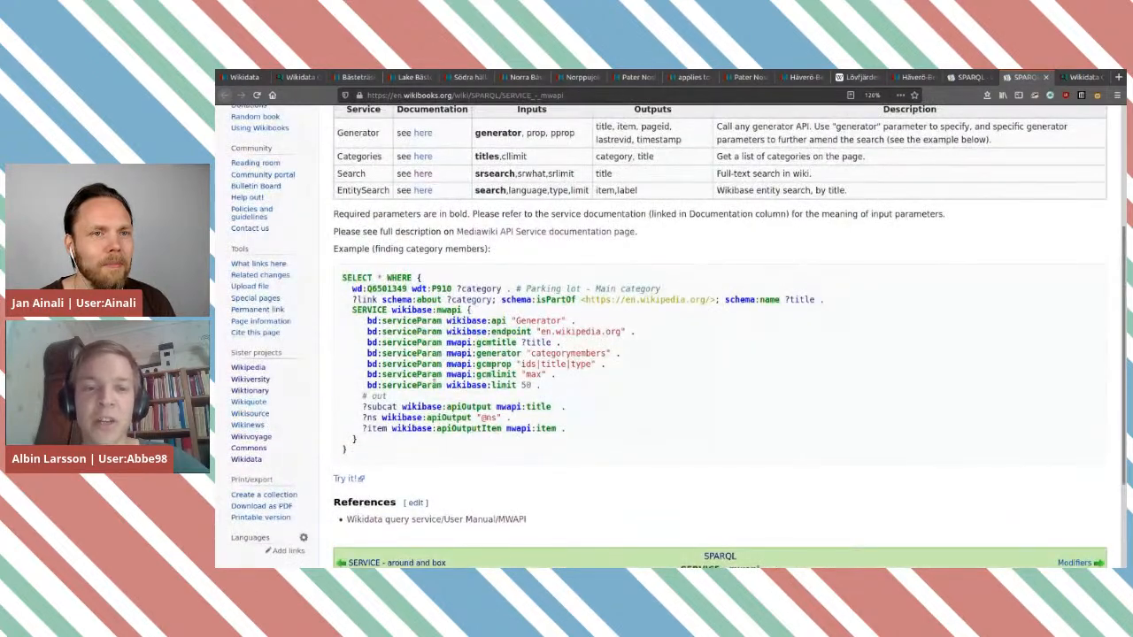
scroll(772, 192, "up", 3)
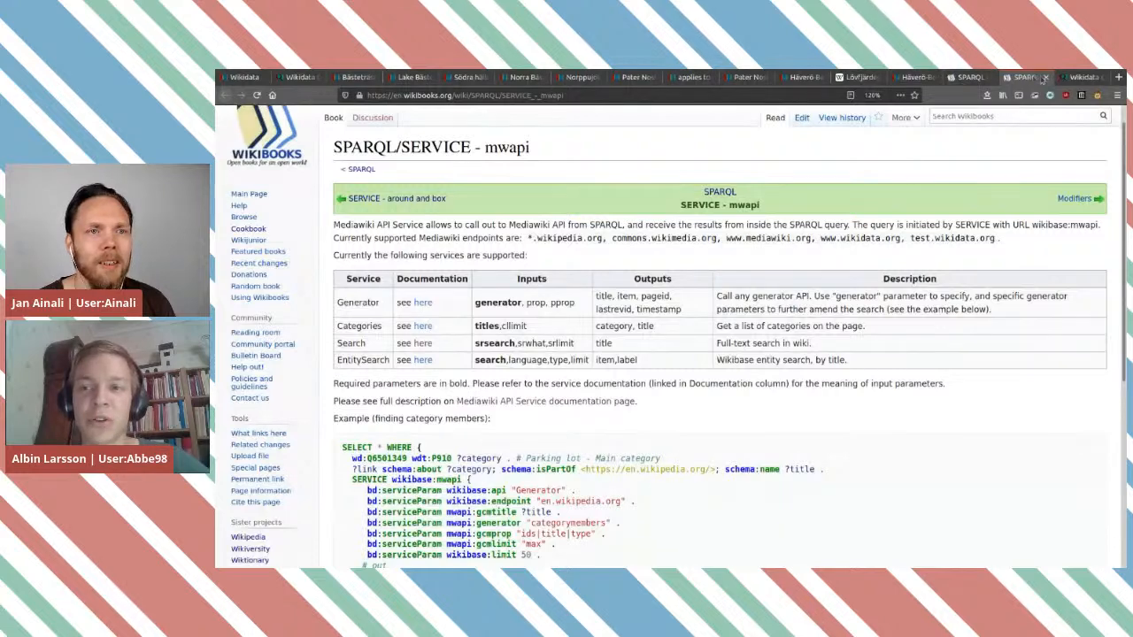
left_click(984, 84)
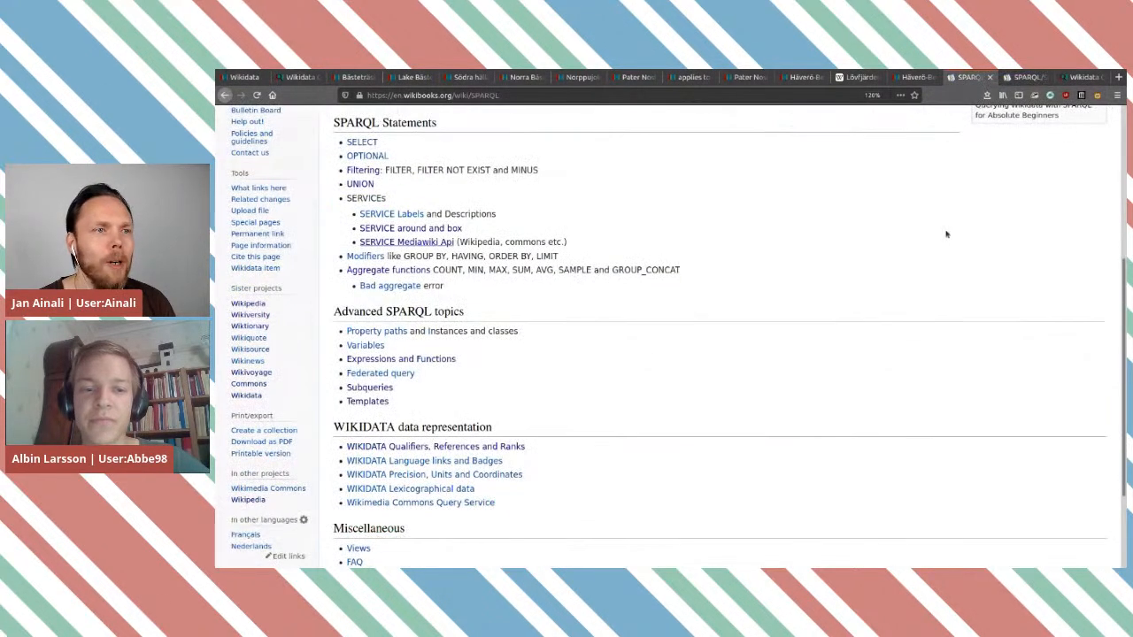
scroll(929, 266, "up", 2)
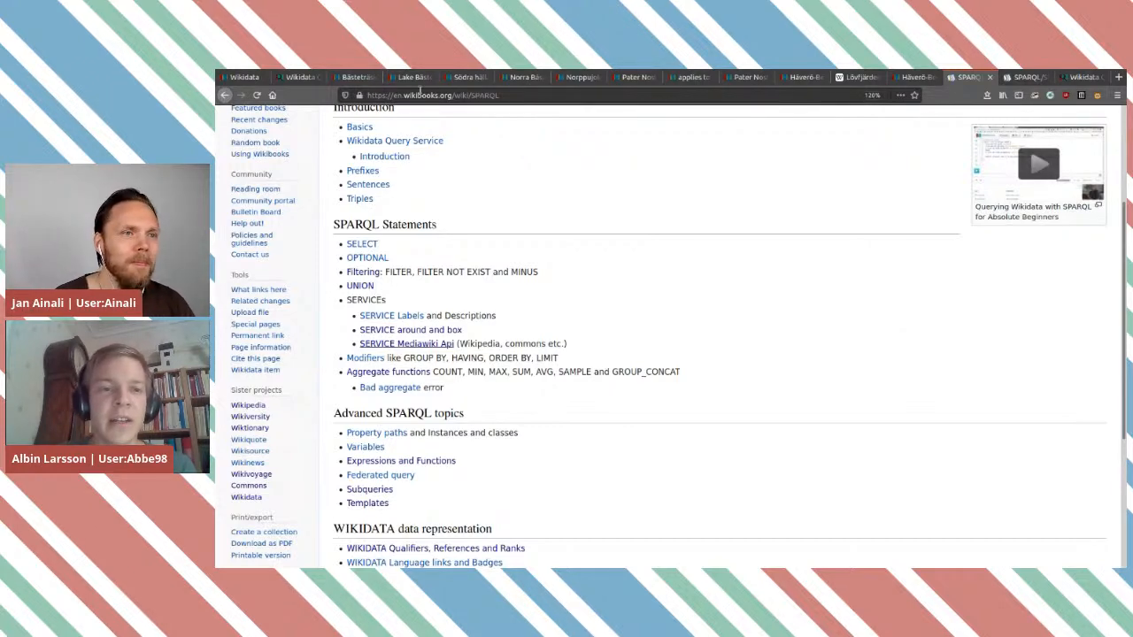
Step: Return to the nature reserve query map and examine the reserves from Gotland to Stockholm and Örebro, and across Sweden
left_click(311, 79)
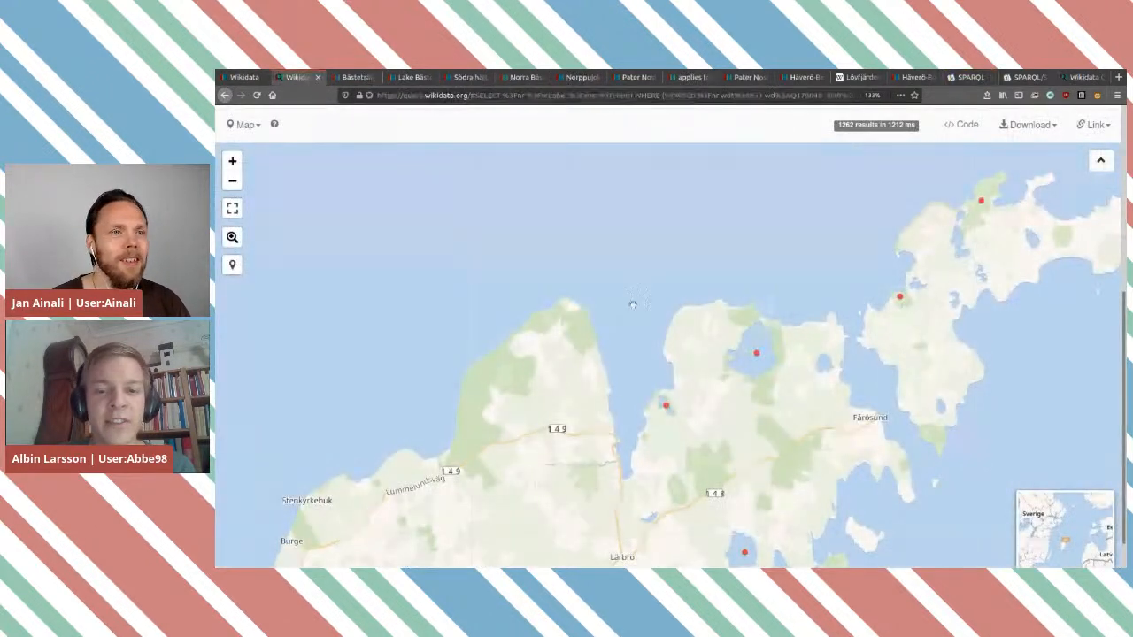
scroll(687, 292, "down", 2)
left_click_drag(632, 398, 705, 319)
scroll(705, 320, "down", 1)
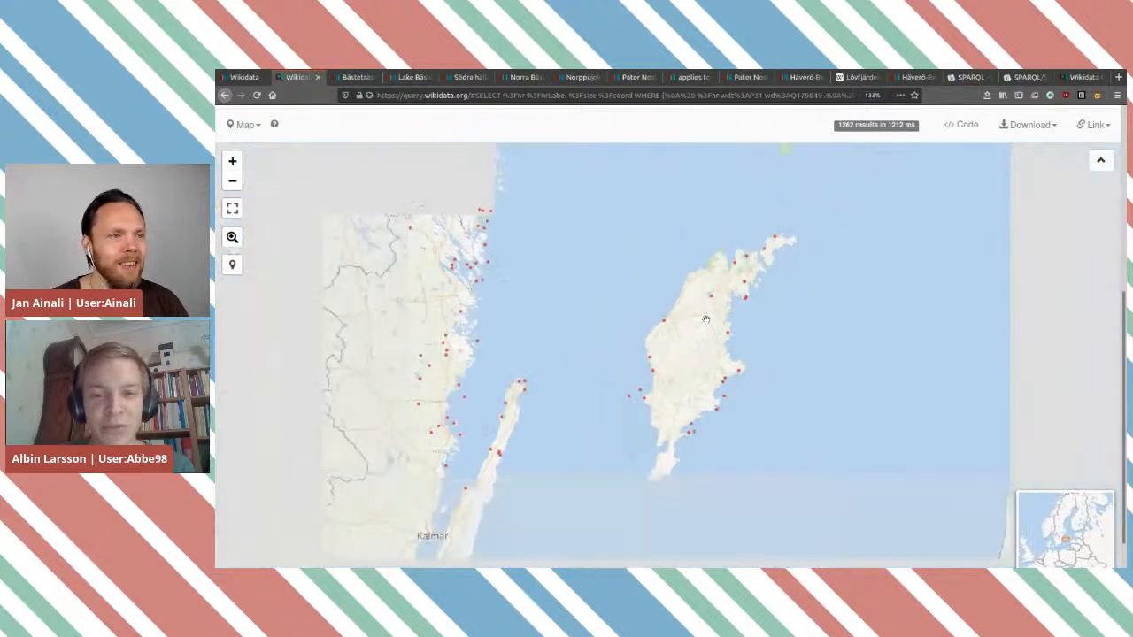
left_click_drag(536, 250, 849, 425)
left_click_drag(777, 158, 731, 327)
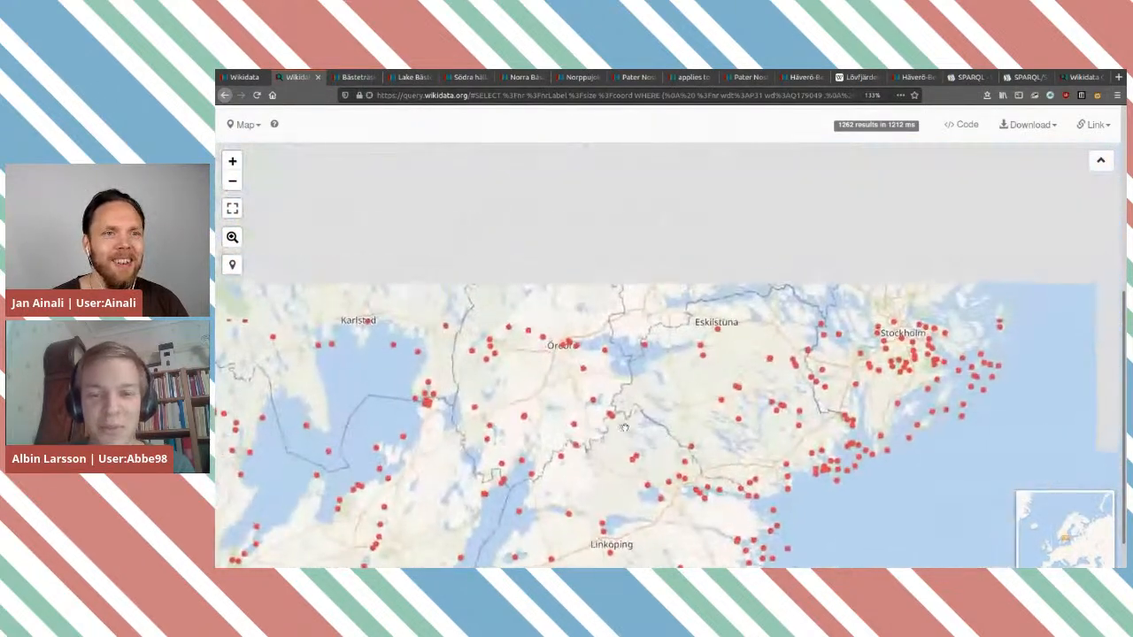
scroll(431, 400, "up", 2)
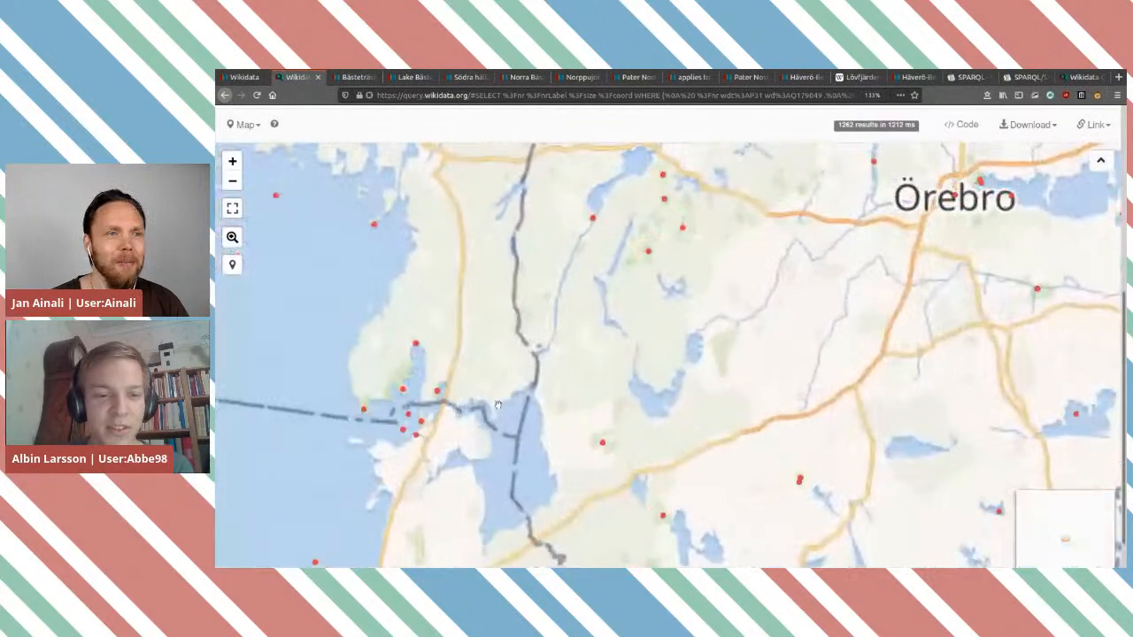
scroll(602, 435, "down", 2)
scroll(602, 435, "down", 1)
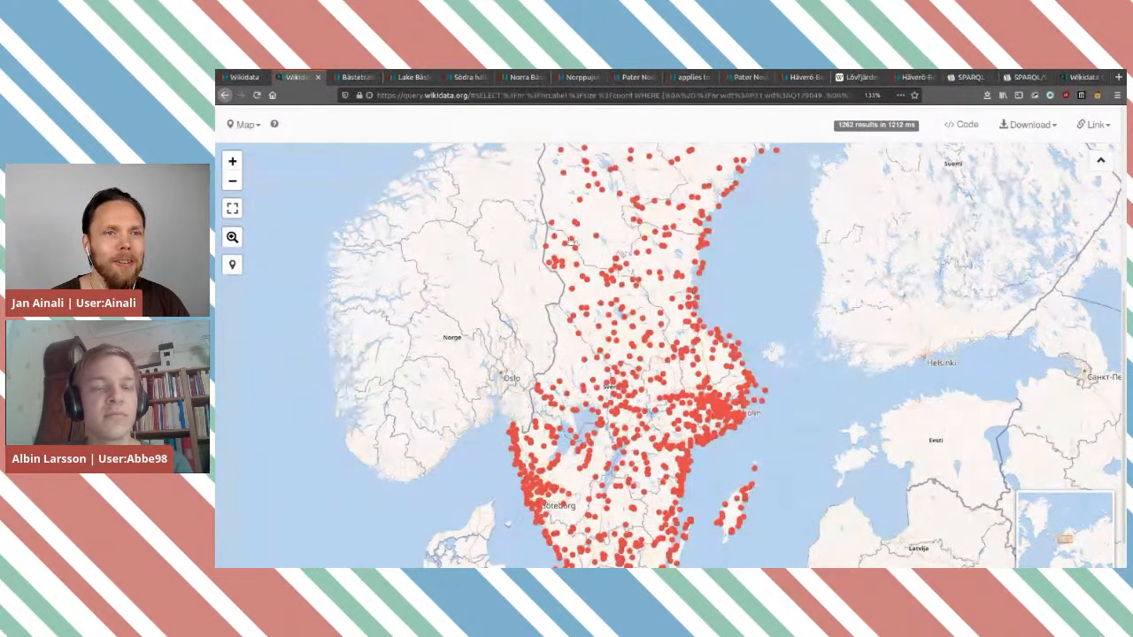
scroll(699, 327, "down", 2)
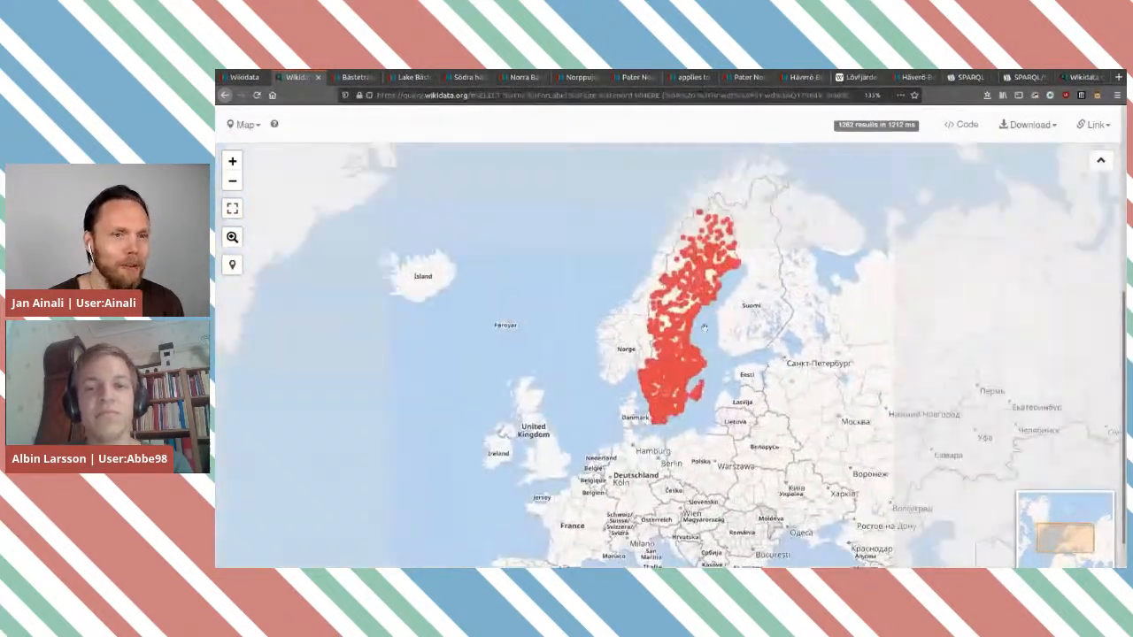